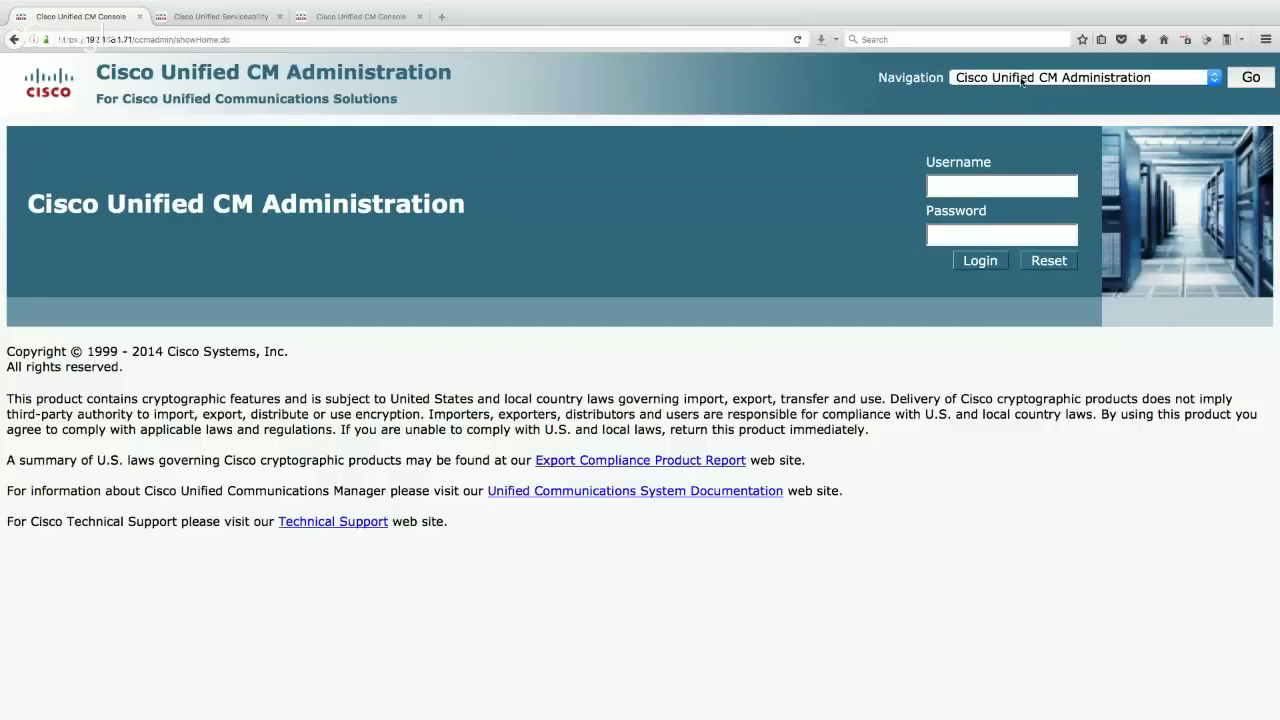
# - Switch navigation to Cisco Unified Serviceability and sign in with the administrator account and its password
pyautogui.click(988, 80)
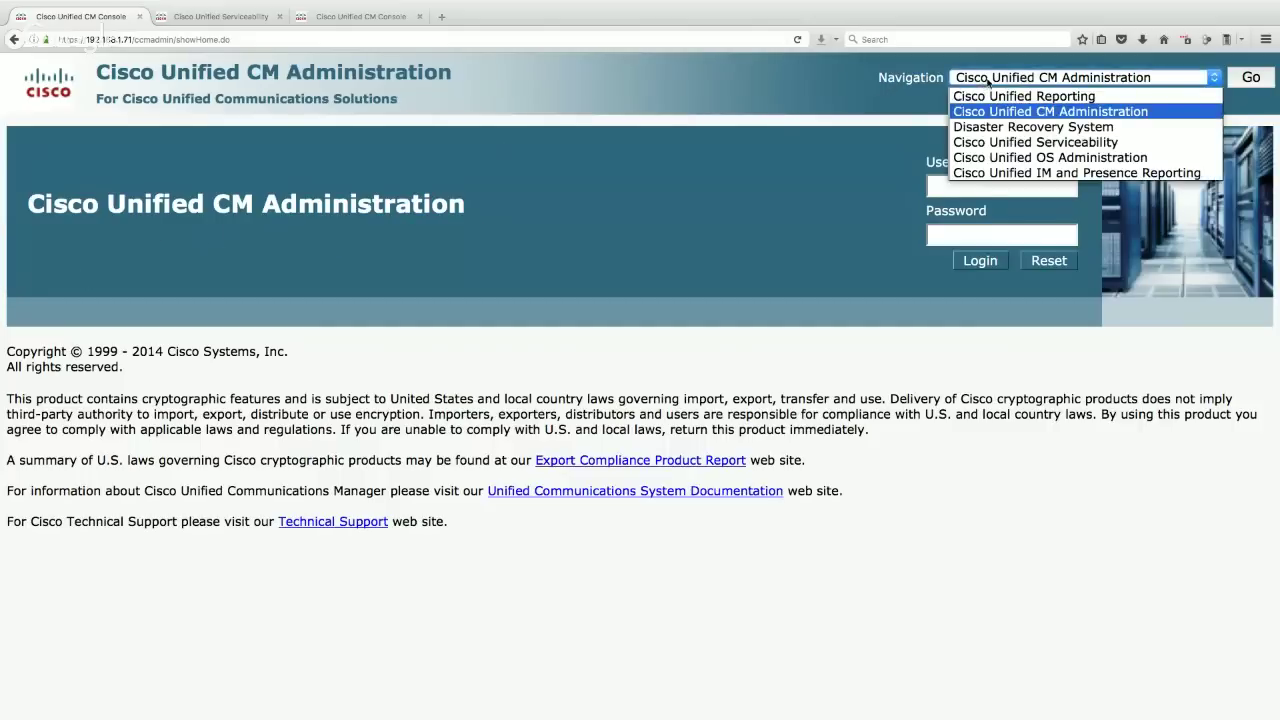
pyautogui.click(1001, 143)
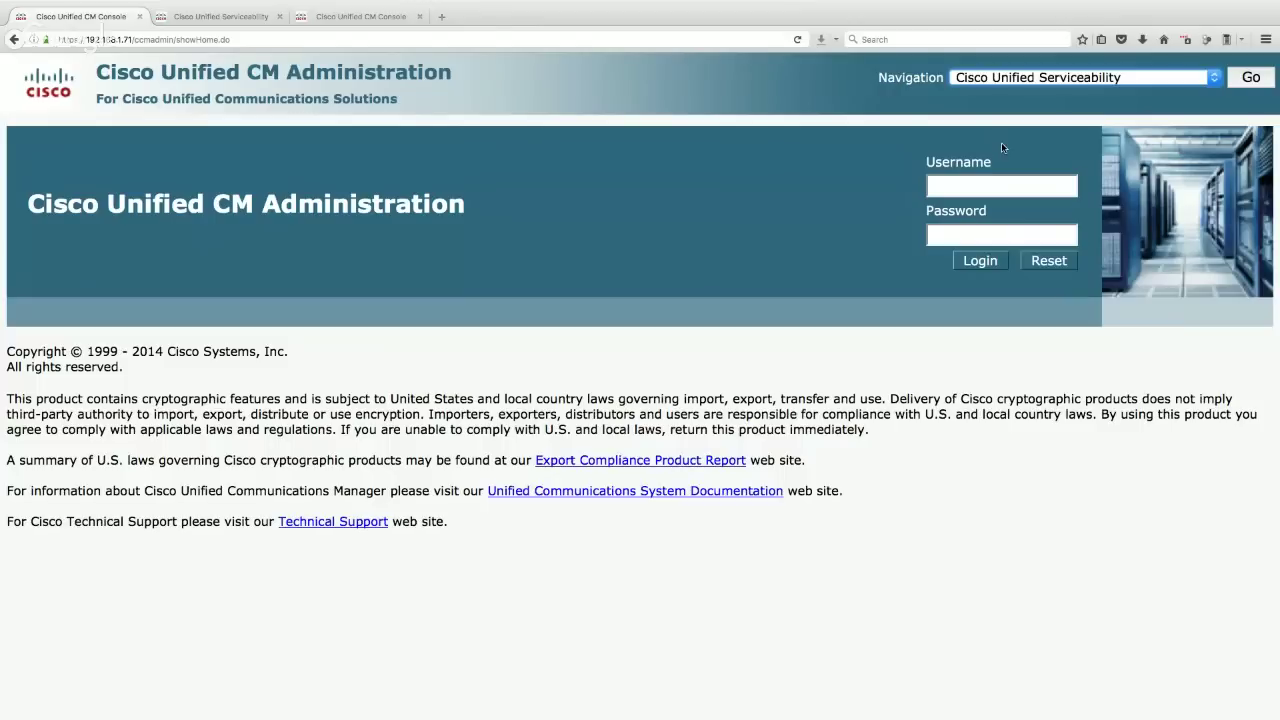
pyautogui.click(1254, 79)
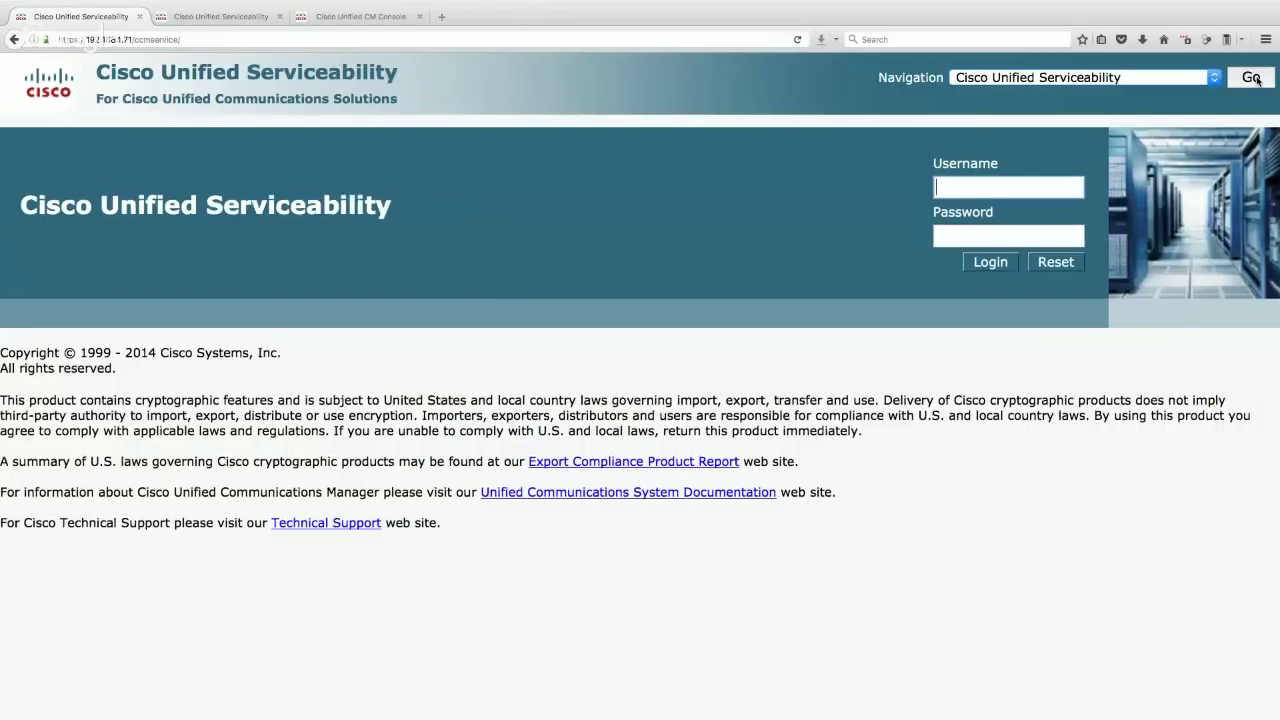
pyautogui.write('ad')
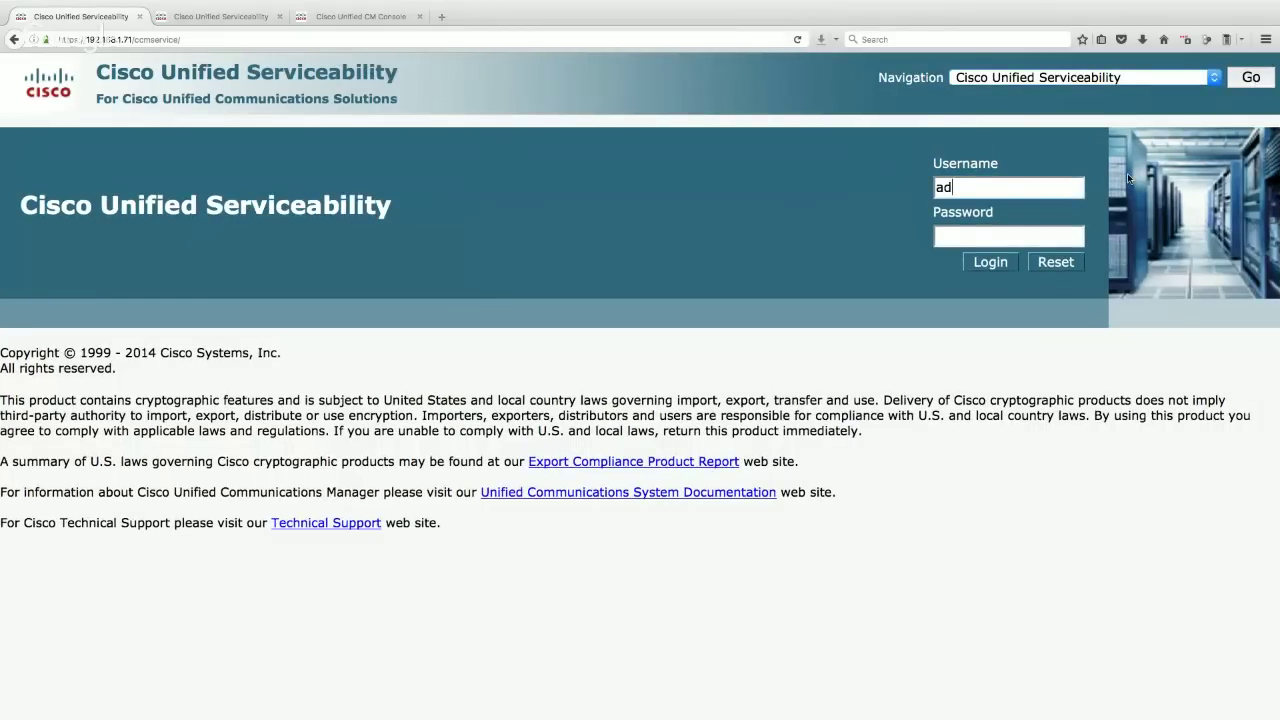
pyautogui.write('ministrator')
pyautogui.press('Tab')
pyautogui.write('*********')
pyautogui.press('Return')
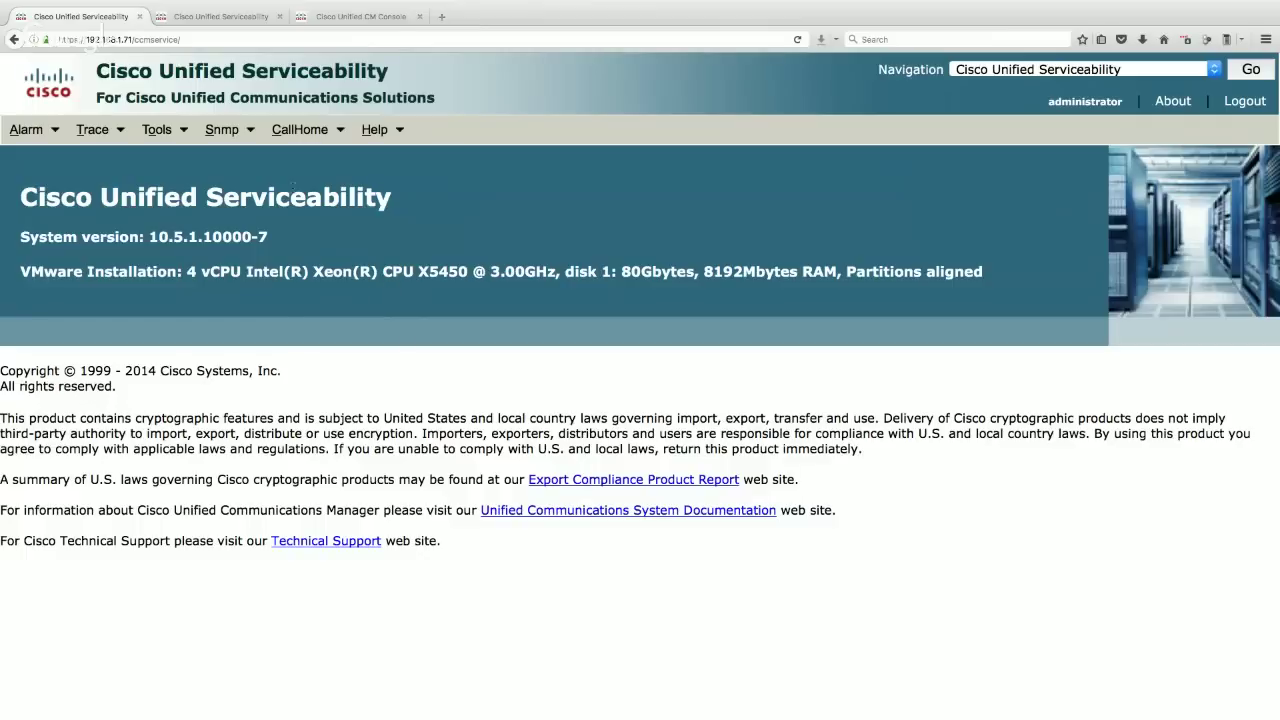
# - Load the Service Activation list for server CUCM-PUB1--CUCM Voice/Video
pyautogui.click(157, 129)
pyautogui.click(172, 172)
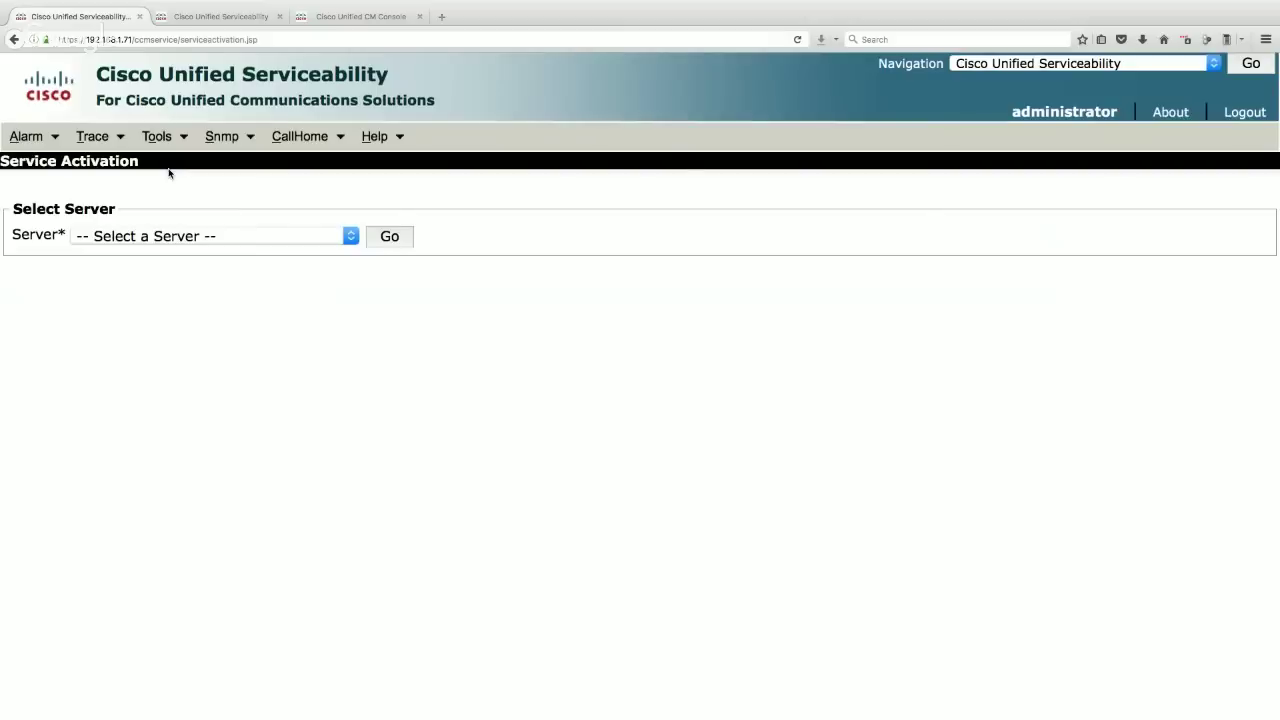
pyautogui.click(254, 236)
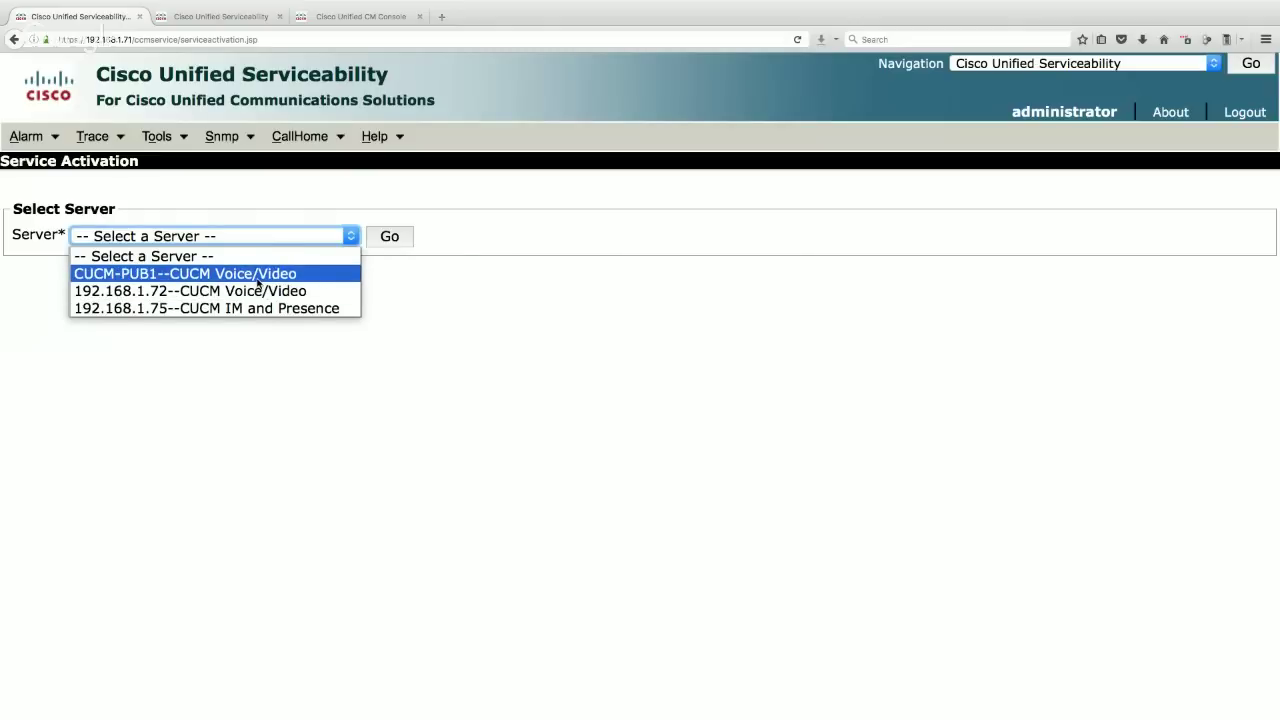
pyautogui.click(212, 276)
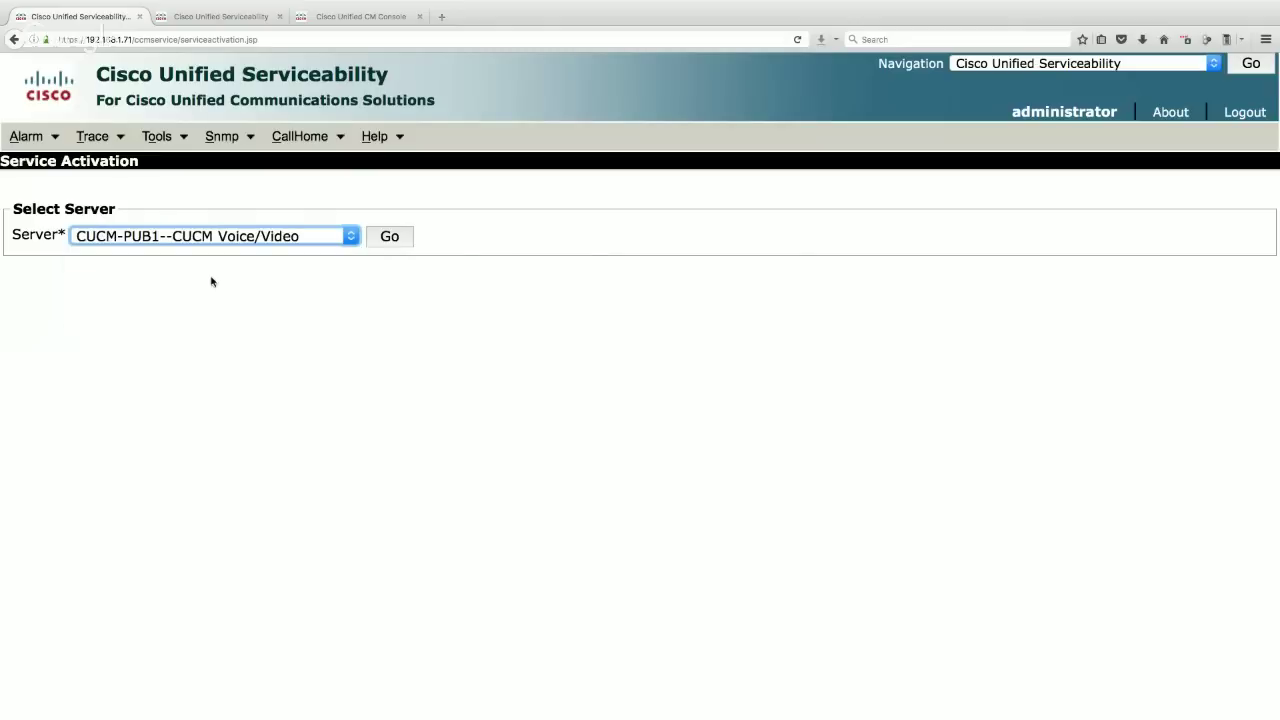
pyautogui.click(388, 238)
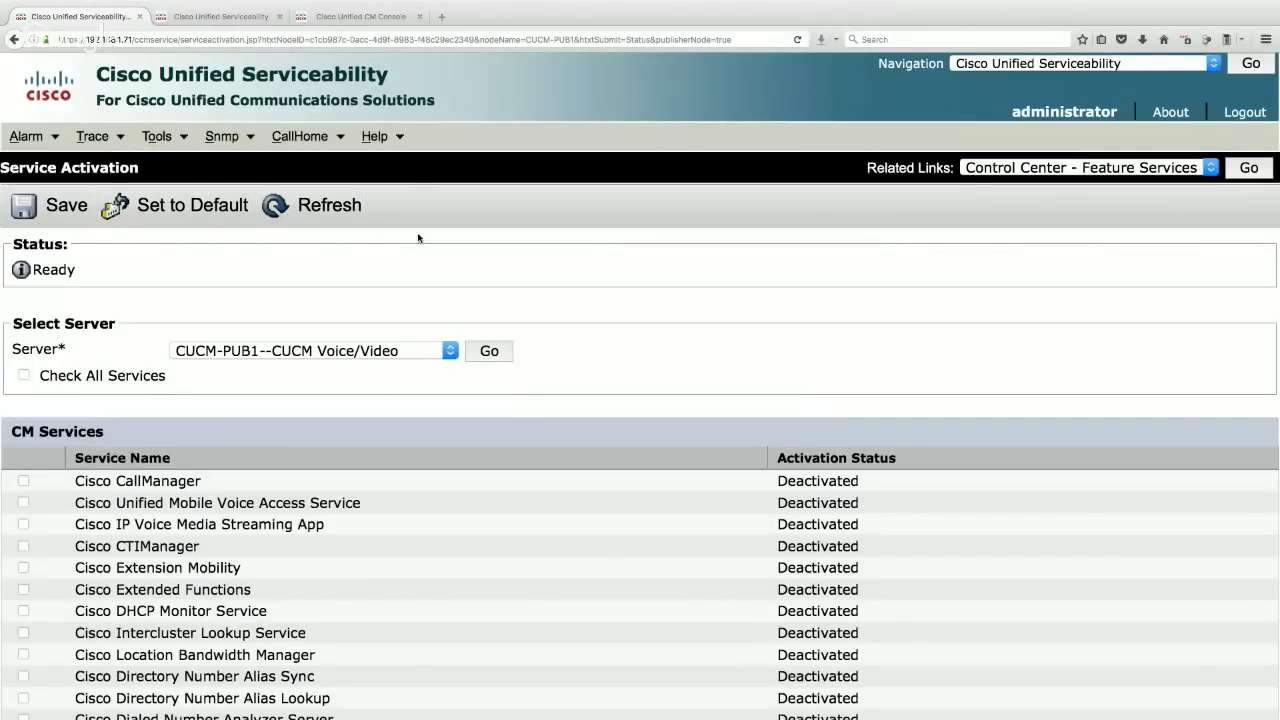
# - Check all services except Cisco DHCP Monitor Service, then save and confirm the activation
pyautogui.click(222, 136)
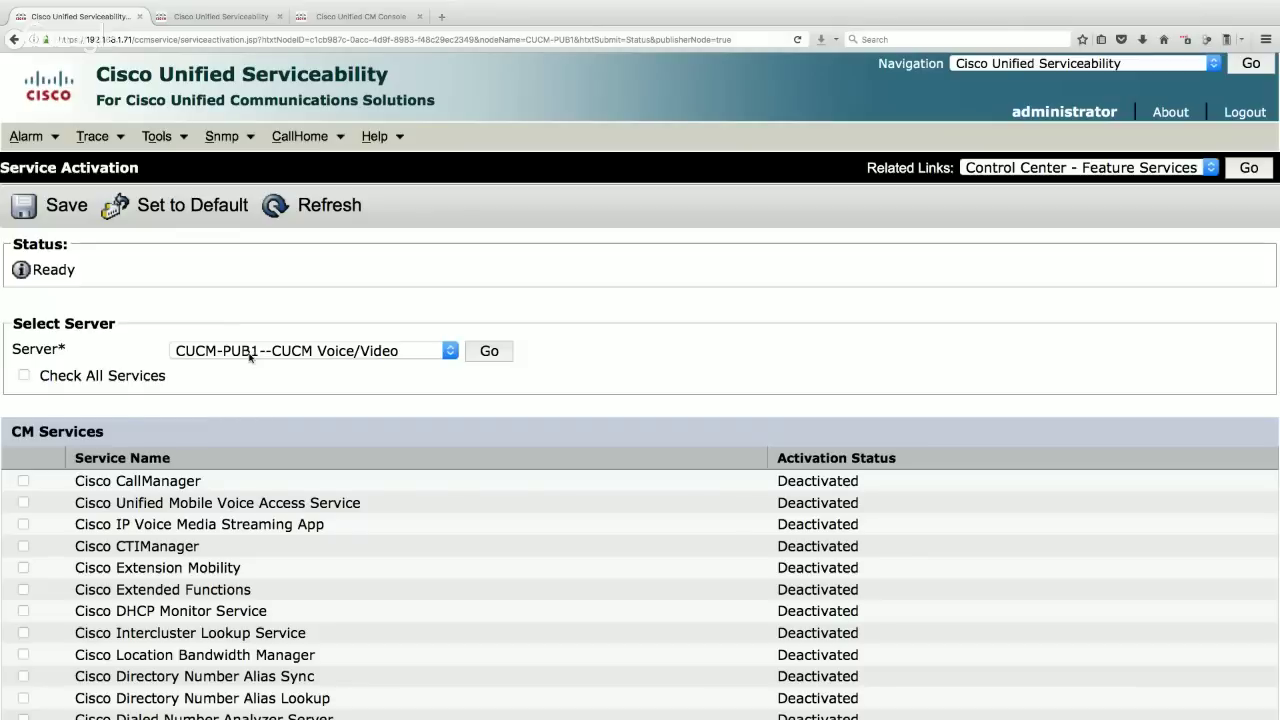
pyautogui.click(23, 377)
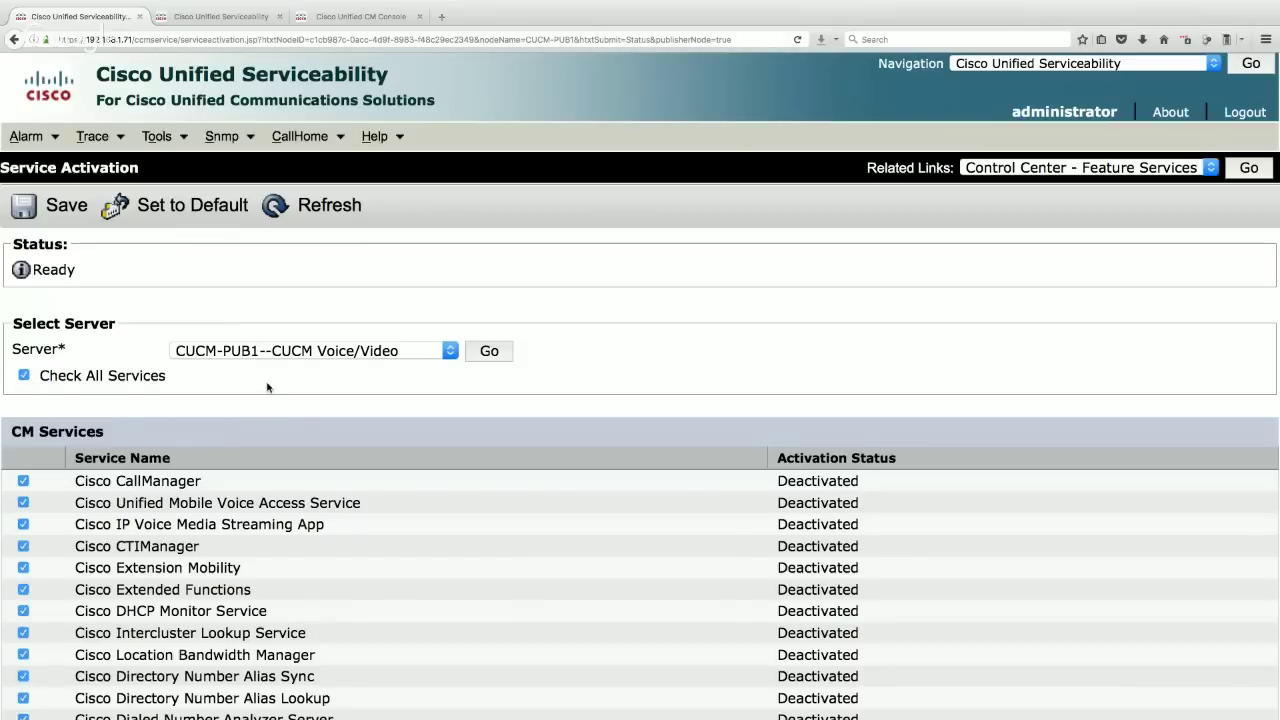
pyautogui.scroll(-5, 267, 387)
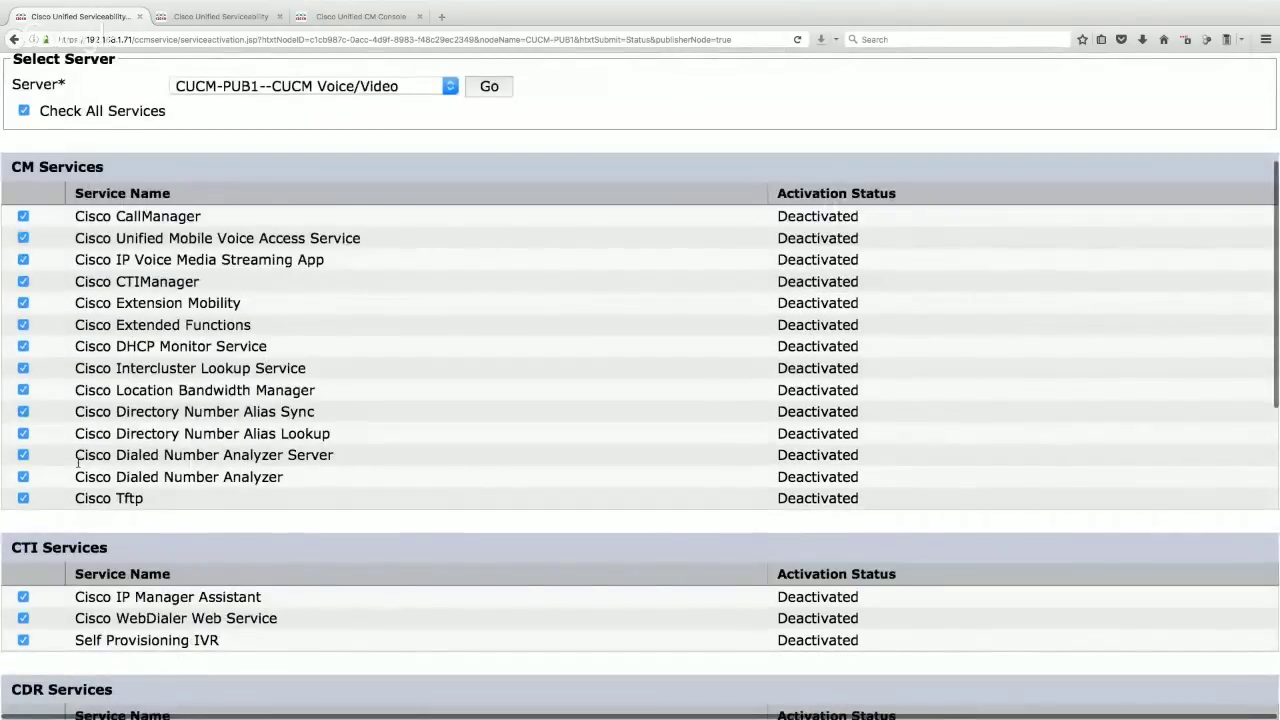
pyautogui.moveTo(272, 350); pyautogui.dragTo(80, 360)
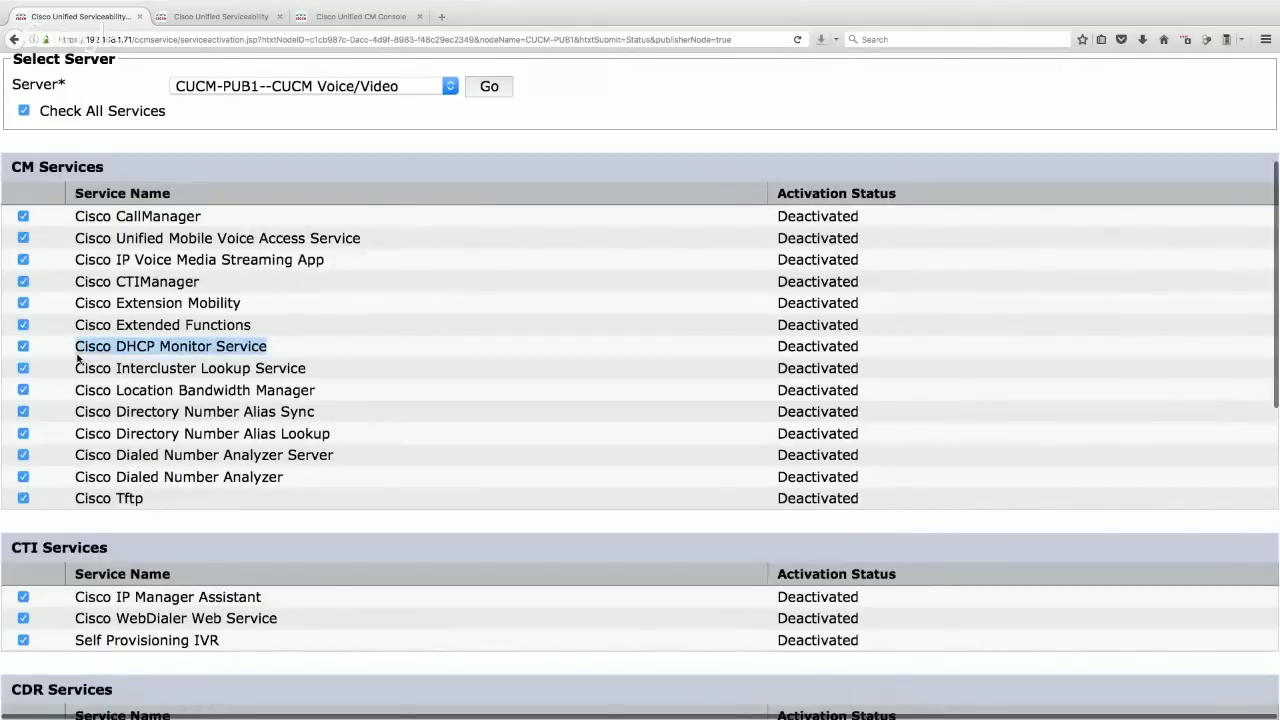
pyautogui.click(23, 347)
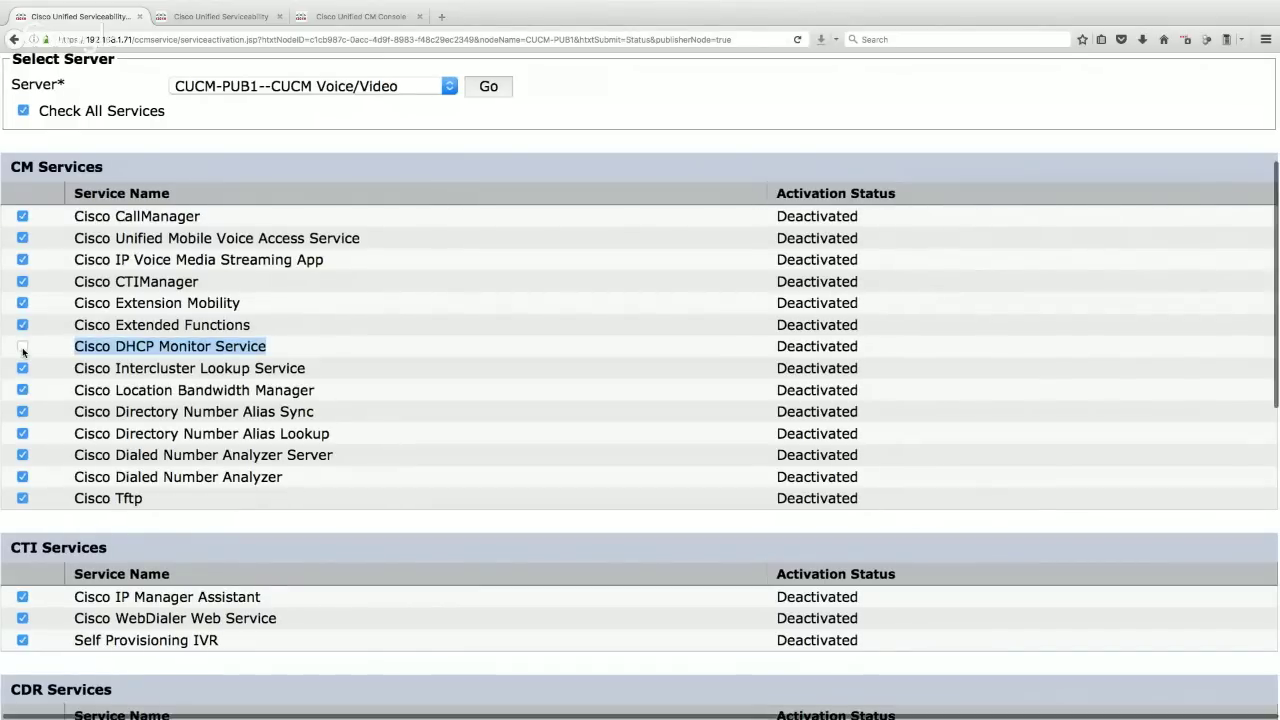
pyautogui.scroll(-1, 474, 383)
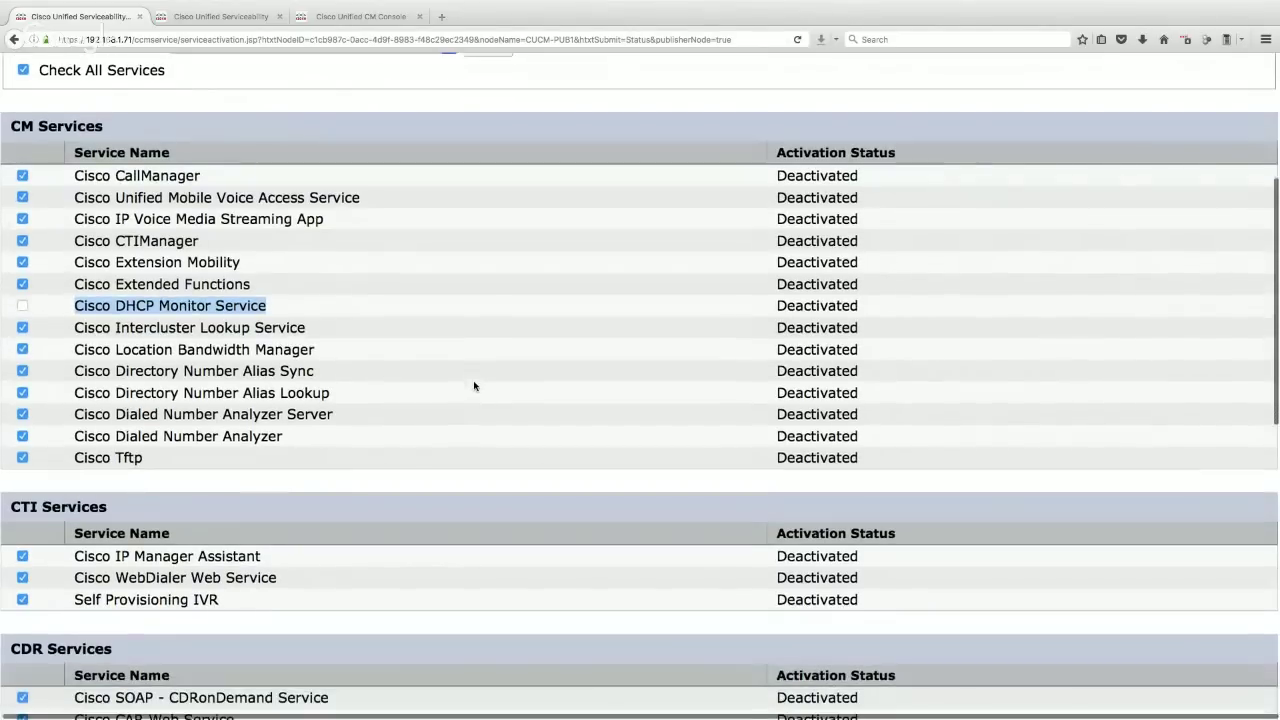
pyautogui.scroll(-4, 474, 386)
pyautogui.scroll(8, 474, 386)
pyautogui.scroll(-1, 474, 386)
pyautogui.scroll(4, 474, 383)
pyautogui.click(58, 208)
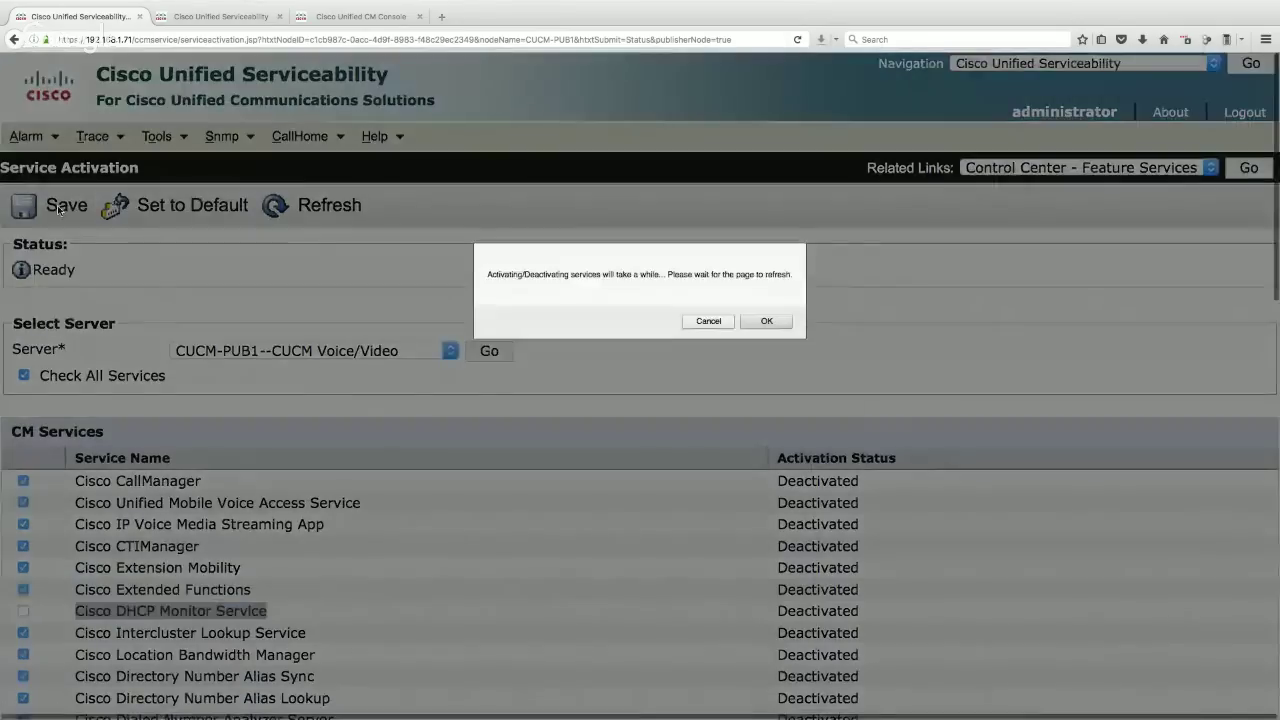
pyautogui.click(763, 321)
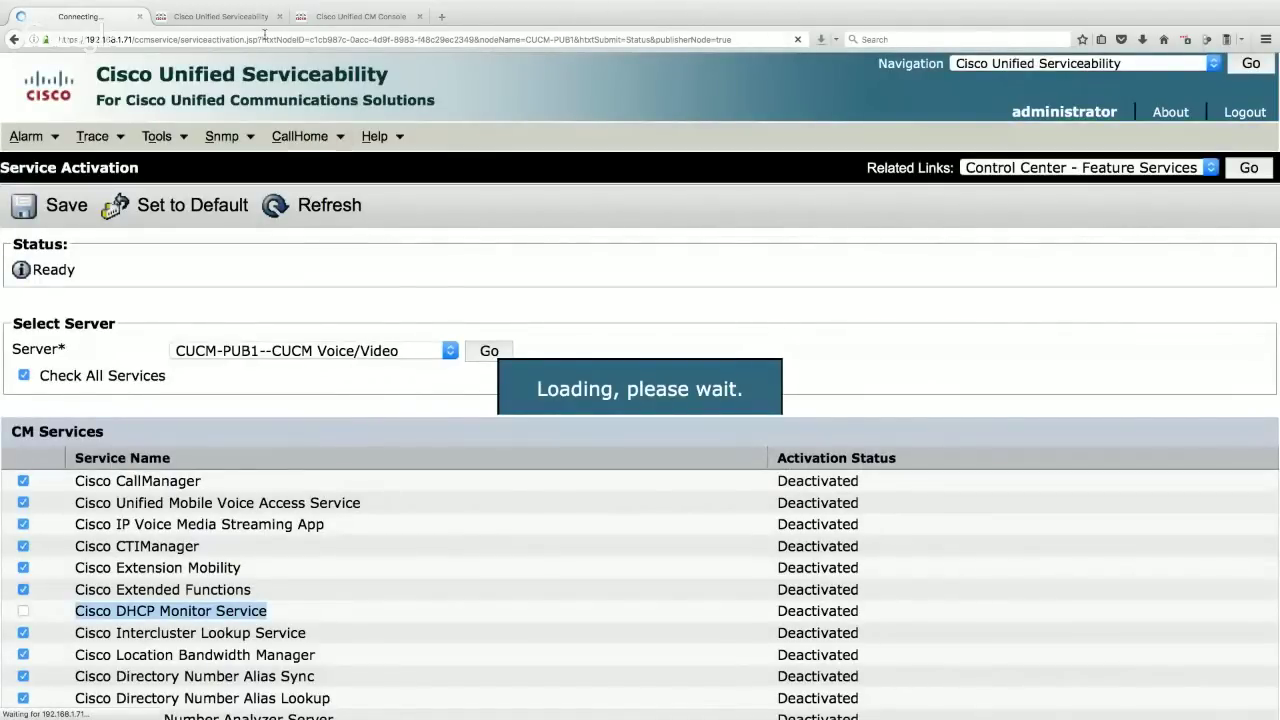
# - In the other tab, attempt to sign in with the administrator account and password
pyautogui.click(233, 22)
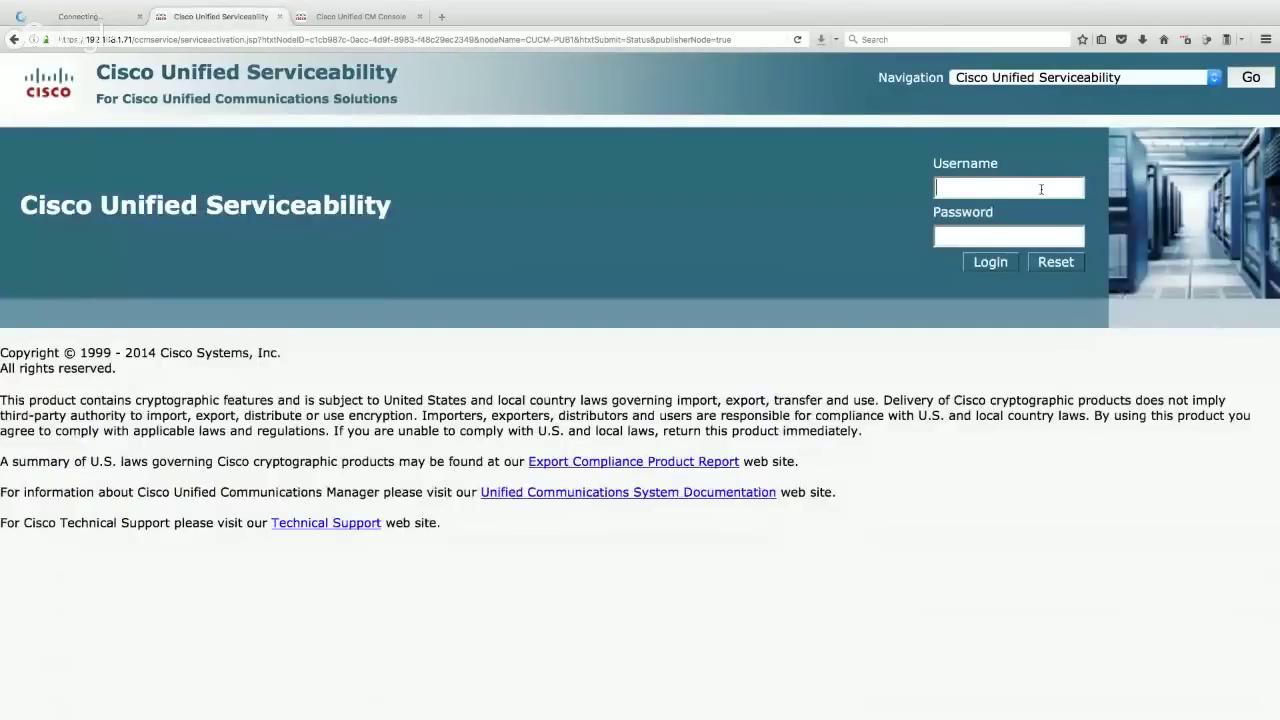
pyautogui.click(1041, 189)
pyautogui.write('administrator')
pyautogui.press('Tab')
pyautogui.write('**********')
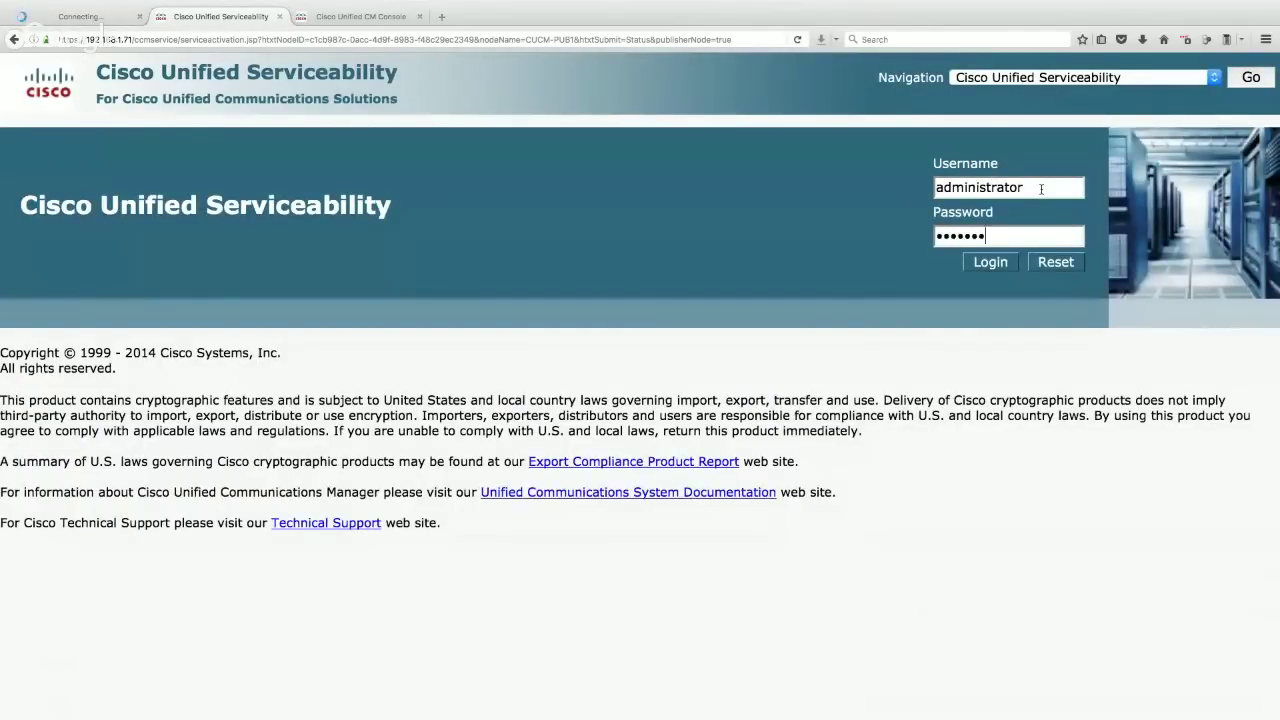
pyautogui.press('Return')
# - Reload the failed page and browse to the server at 192.168.1.72
pyautogui.click(148, 40)
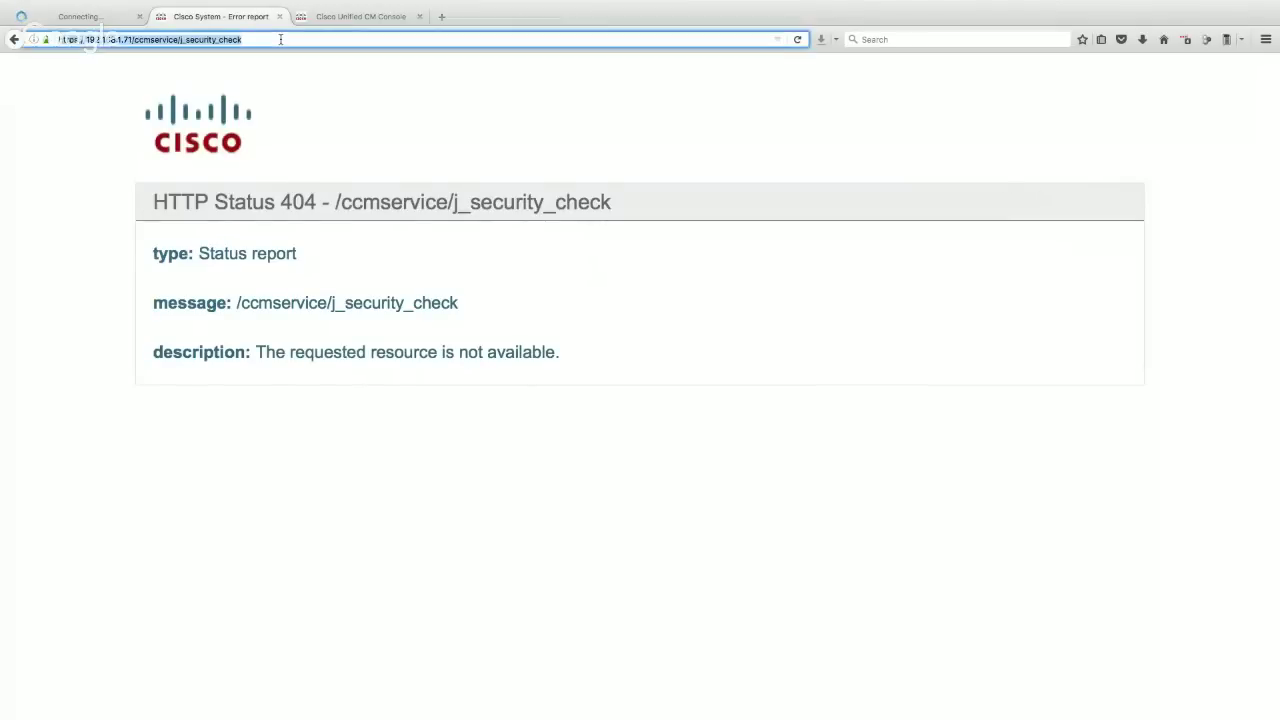
pyautogui.click(797, 40)
pyautogui.click(764, 79)
pyautogui.write('192.168.1.71/')
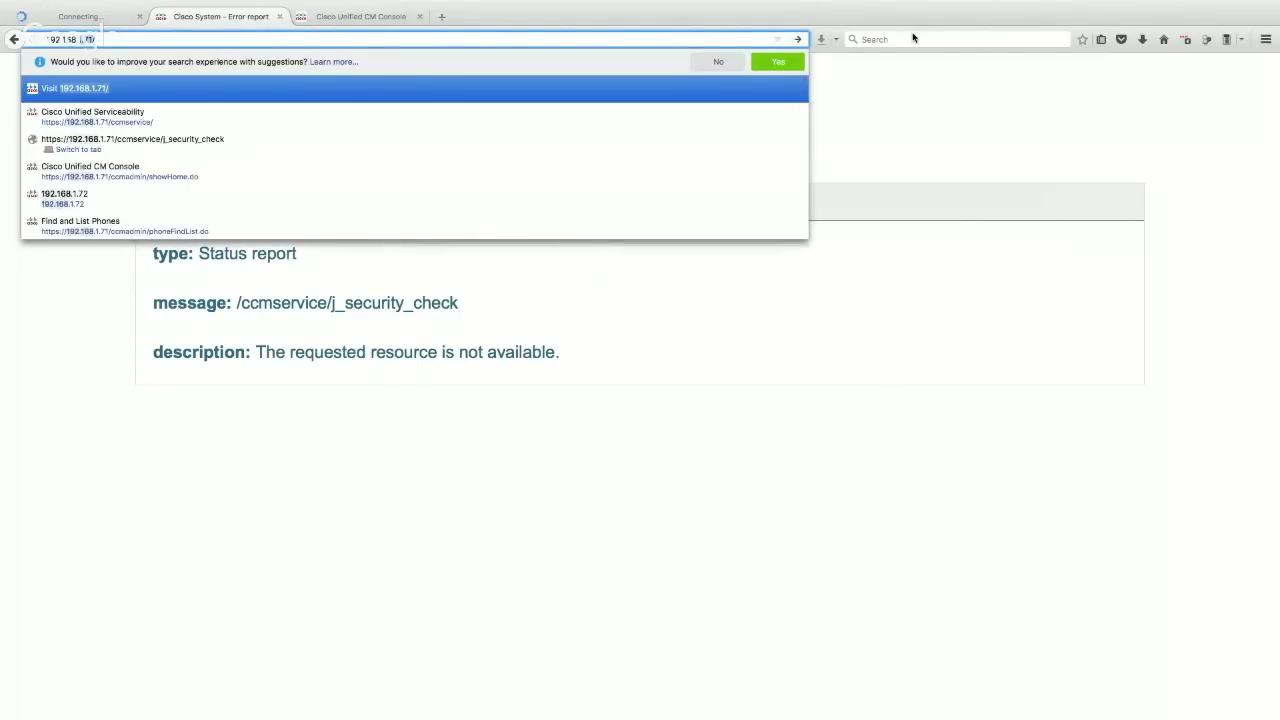
pyautogui.press('BackSpace')
pyautogui.press('BackSpace')
pyautogui.write('2')
pyautogui.press('Return')
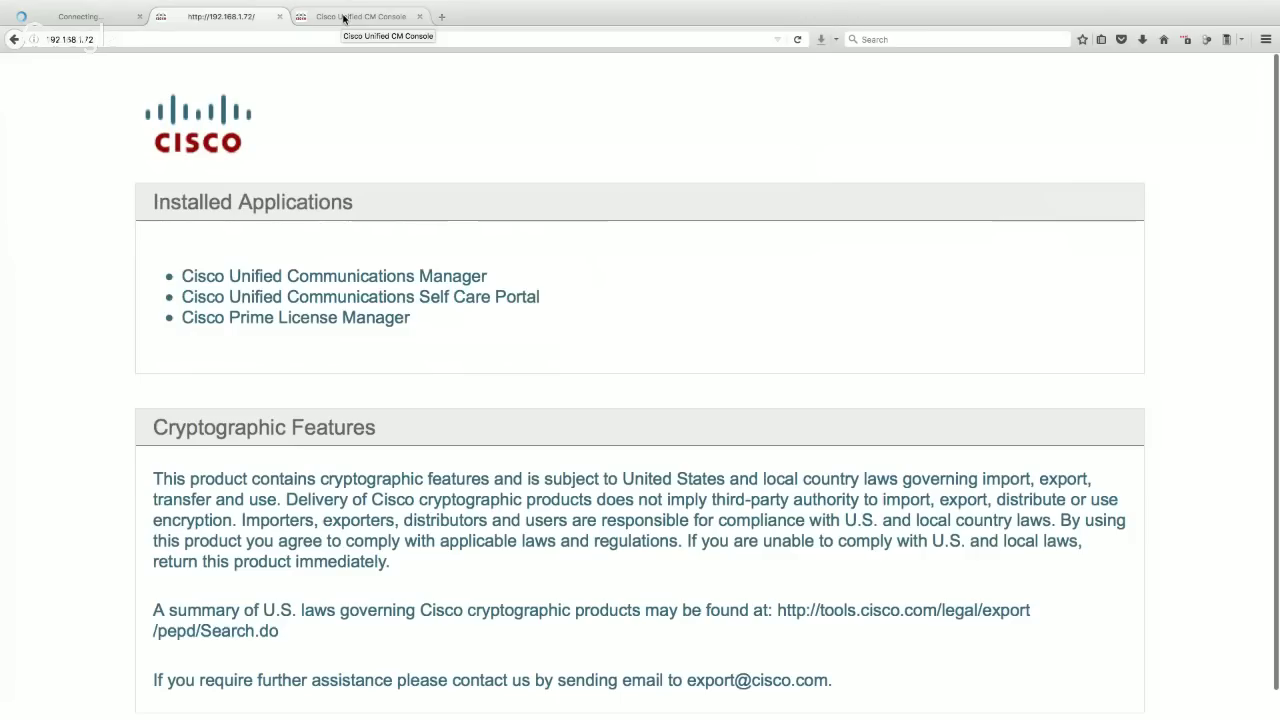
# - Open Unified Communications Manager there and go to Cisco Unified Serviceability
pyautogui.click(349, 277)
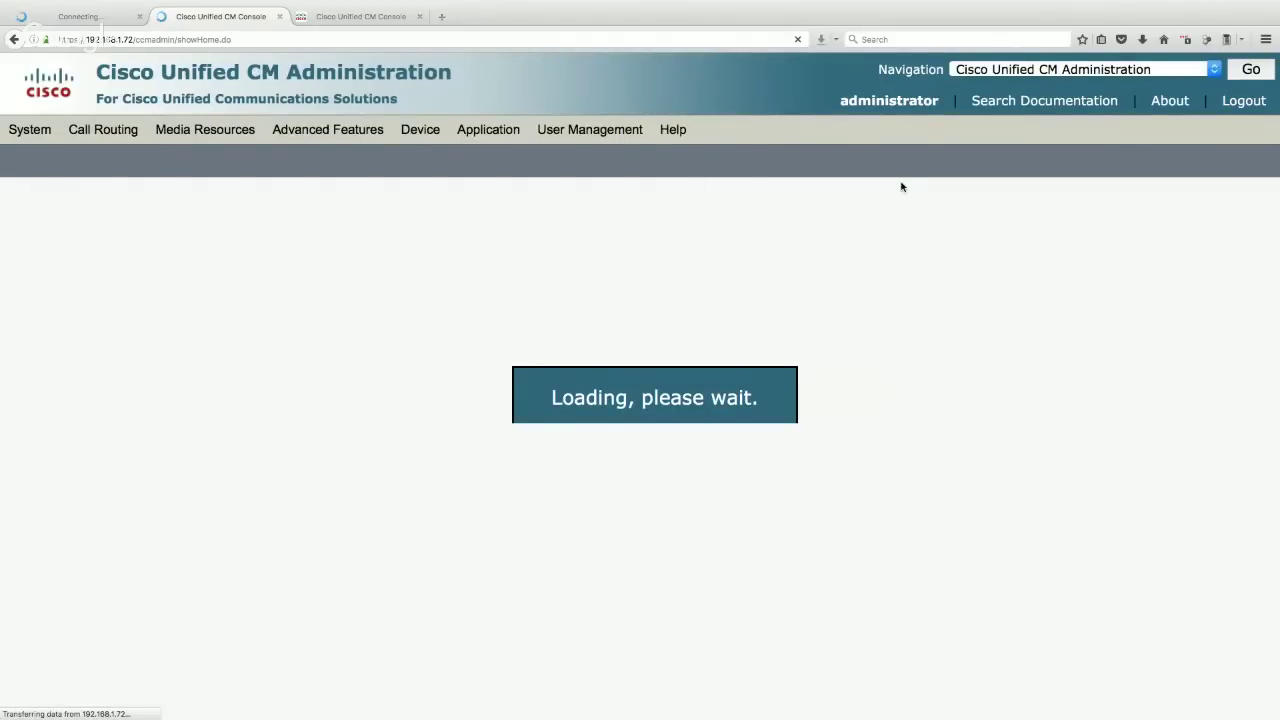
pyautogui.click(1088, 70)
pyautogui.click(1040, 133)
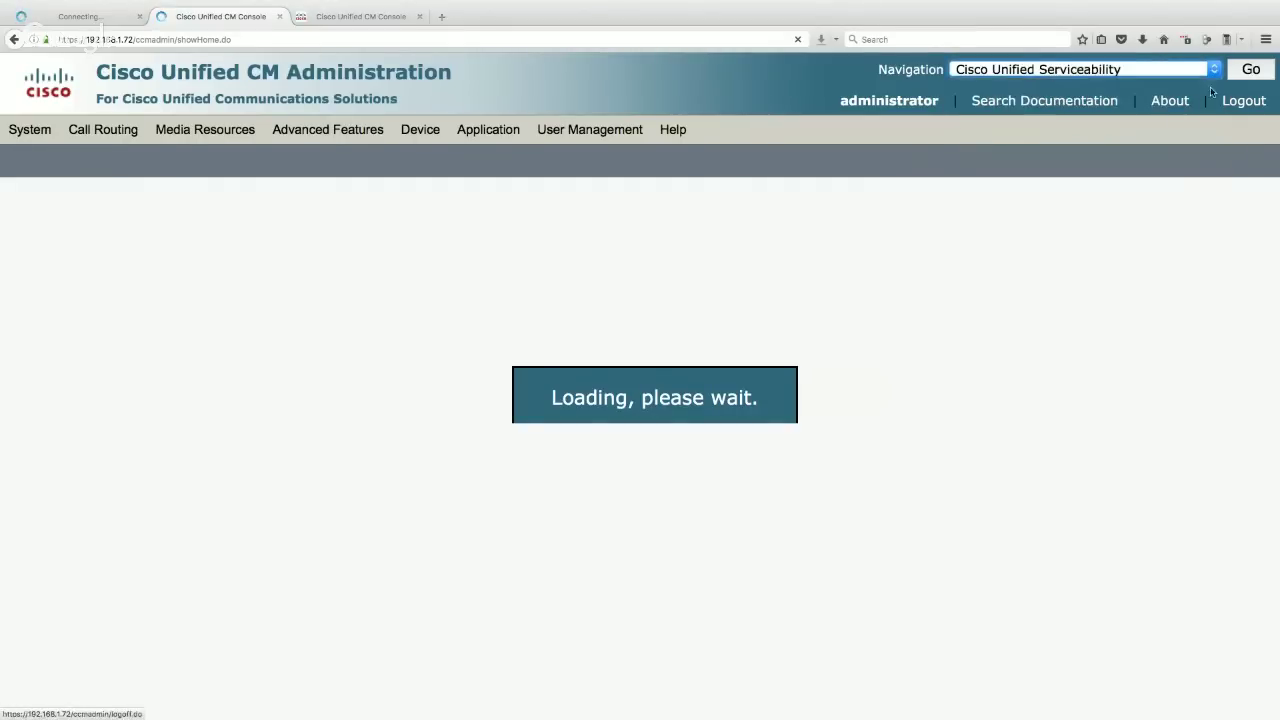
pyautogui.click(1252, 69)
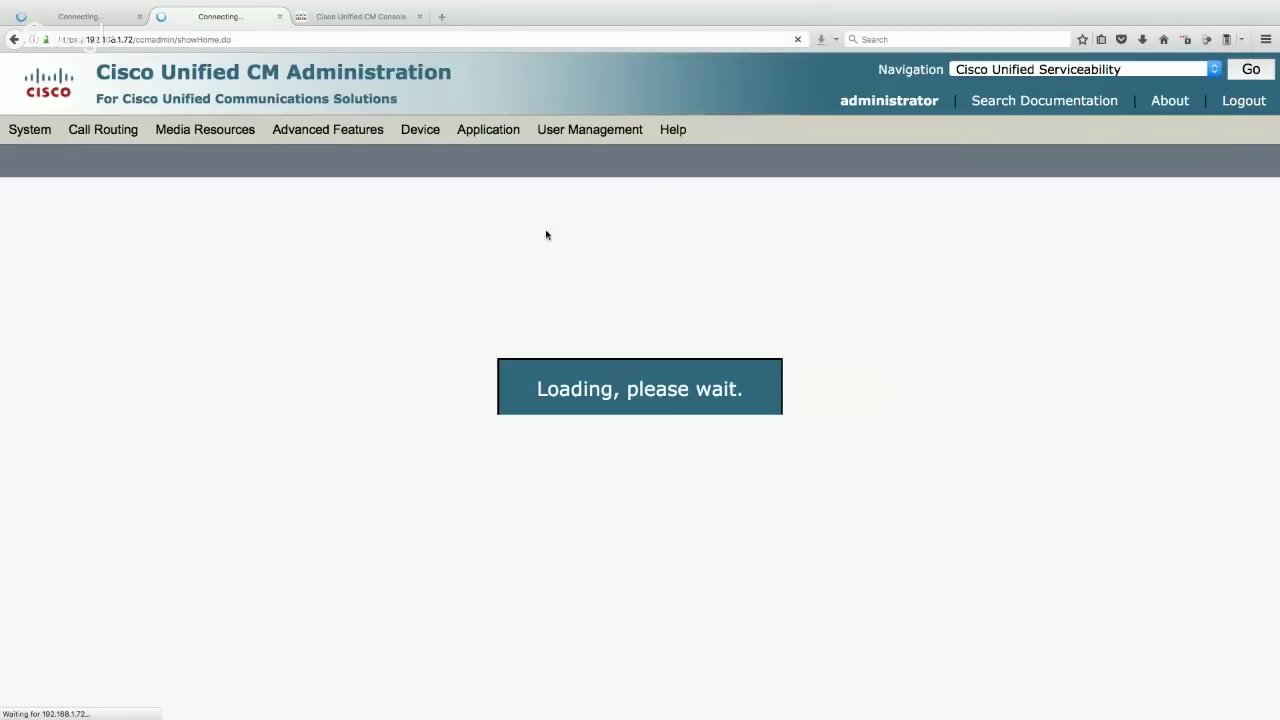
pyautogui.click(83, 17)
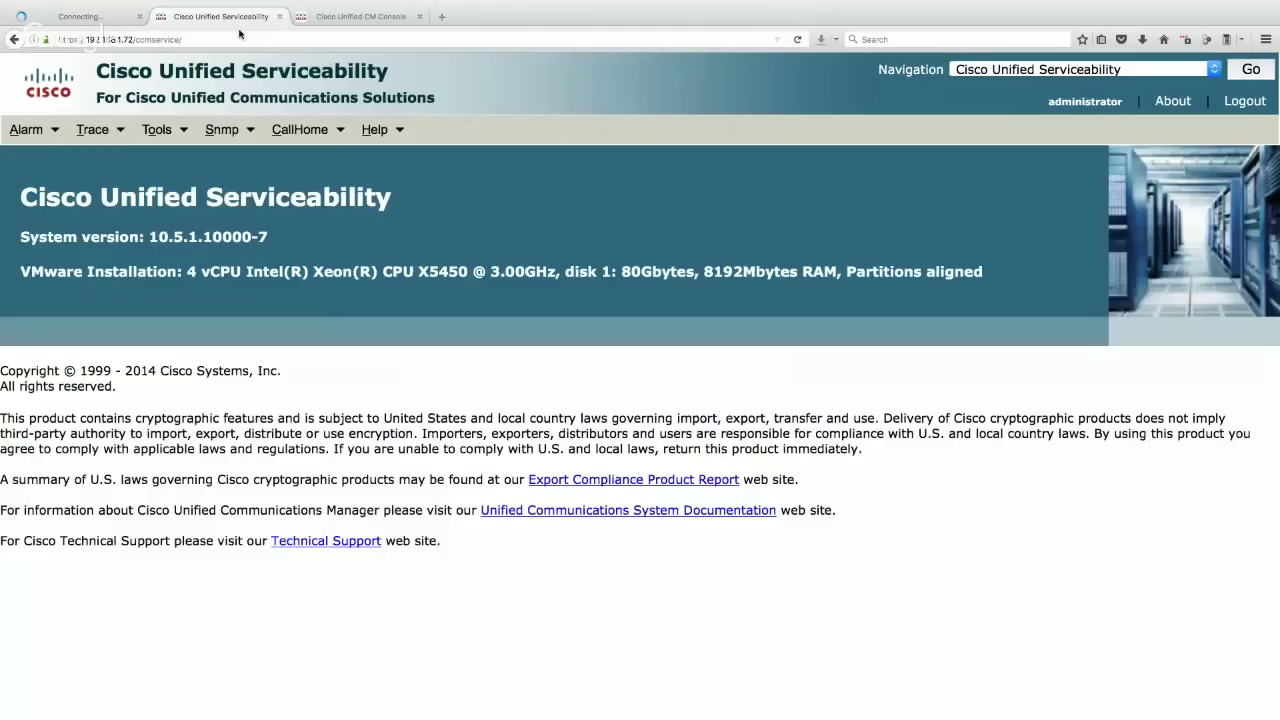
# - Load the Service Activation list for server 192.168.1.72
pyautogui.moveTo(167, 137)
pyautogui.click(175, 174)
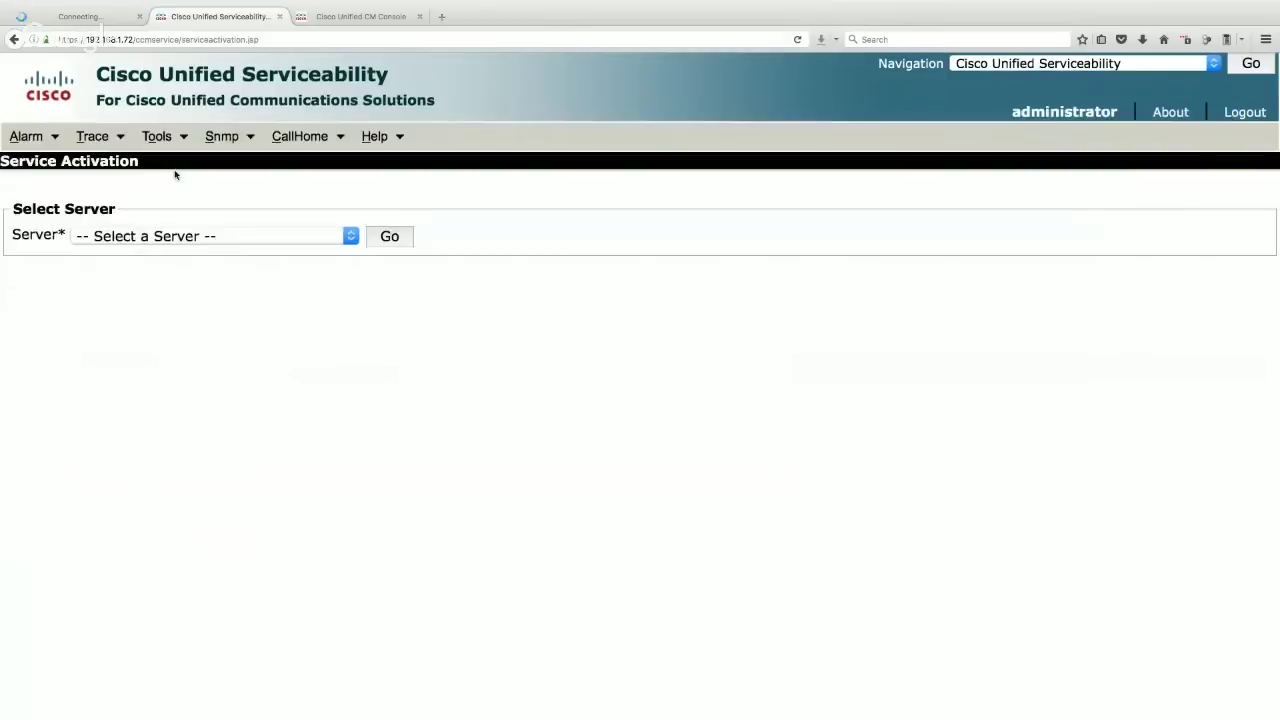
pyautogui.click(222, 236)
pyautogui.click(200, 289)
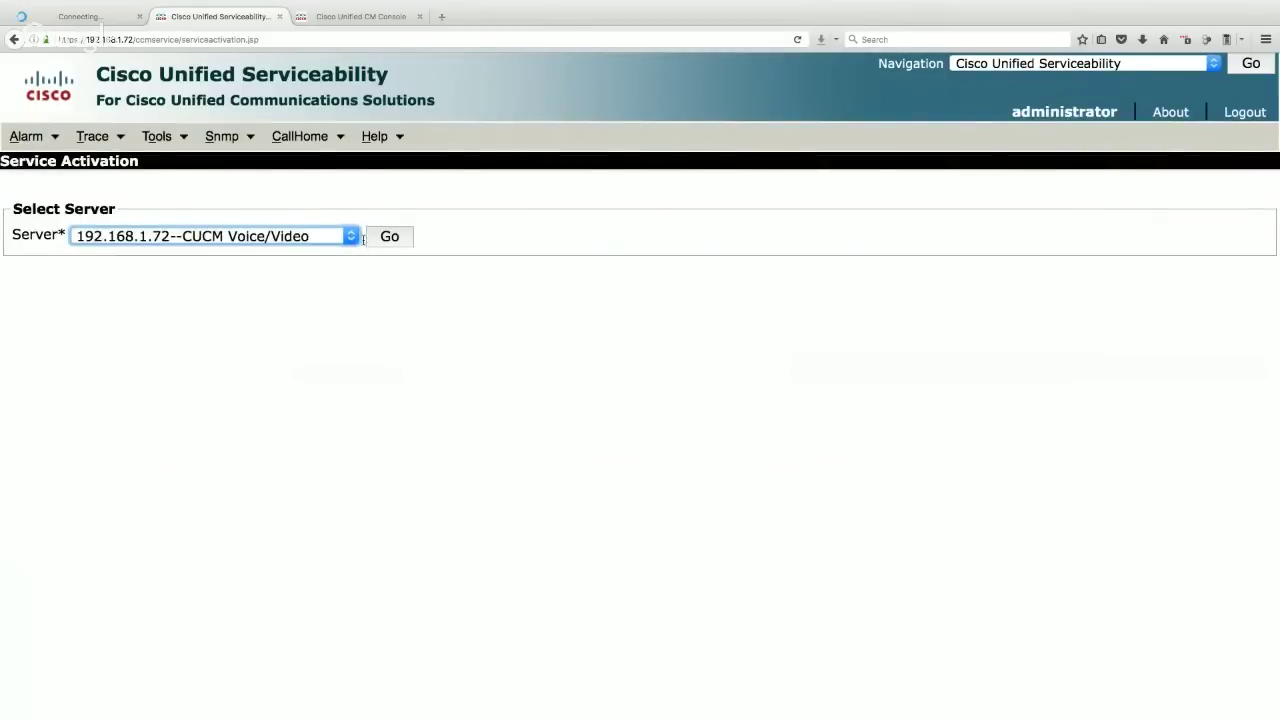
pyautogui.click(392, 238)
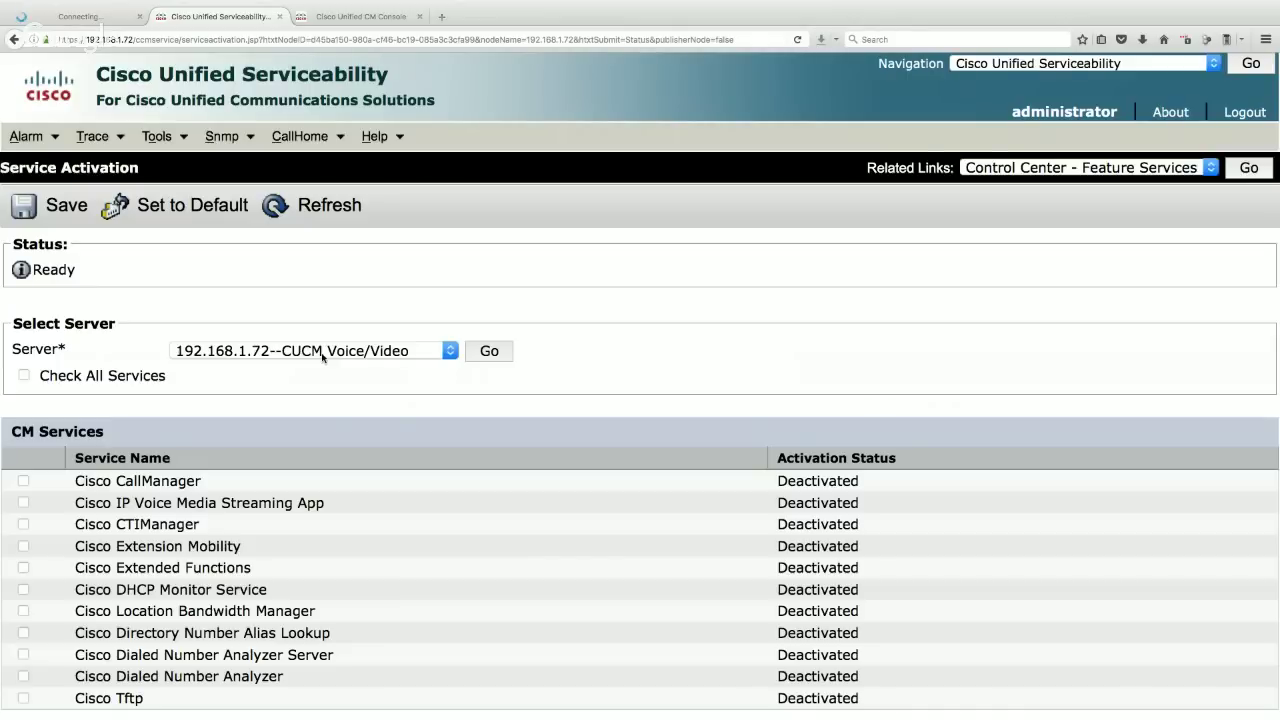
# - Check all services except Cisco DHCP Monitor Service, save and confirm, then return to the CUCM-PUB1 tab
pyautogui.click(277, 349)
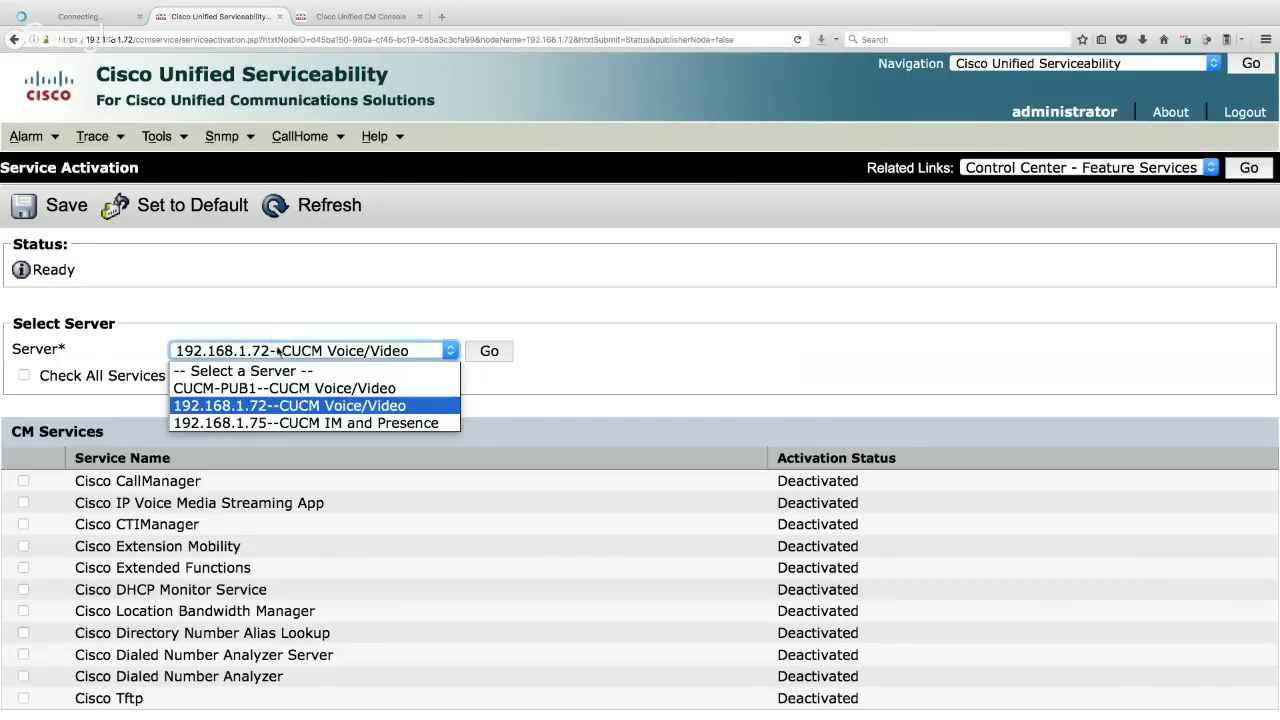
pyautogui.click(315, 410)
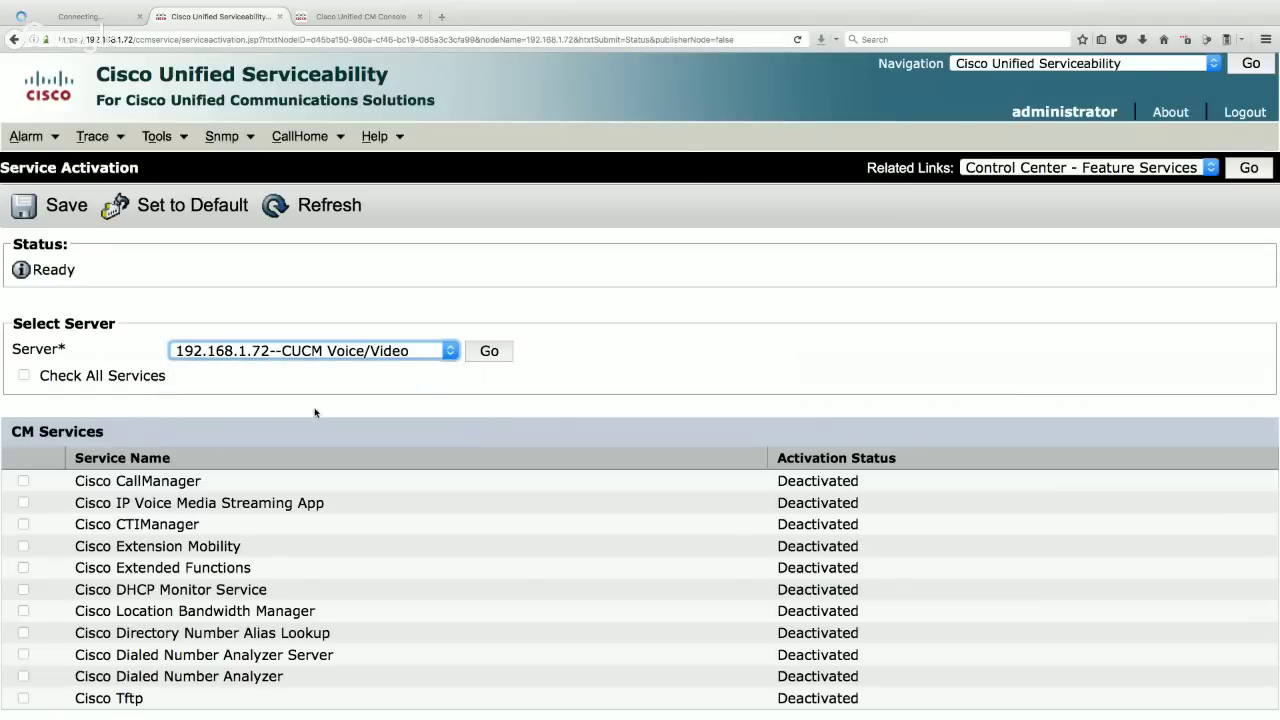
pyautogui.click(24, 377)
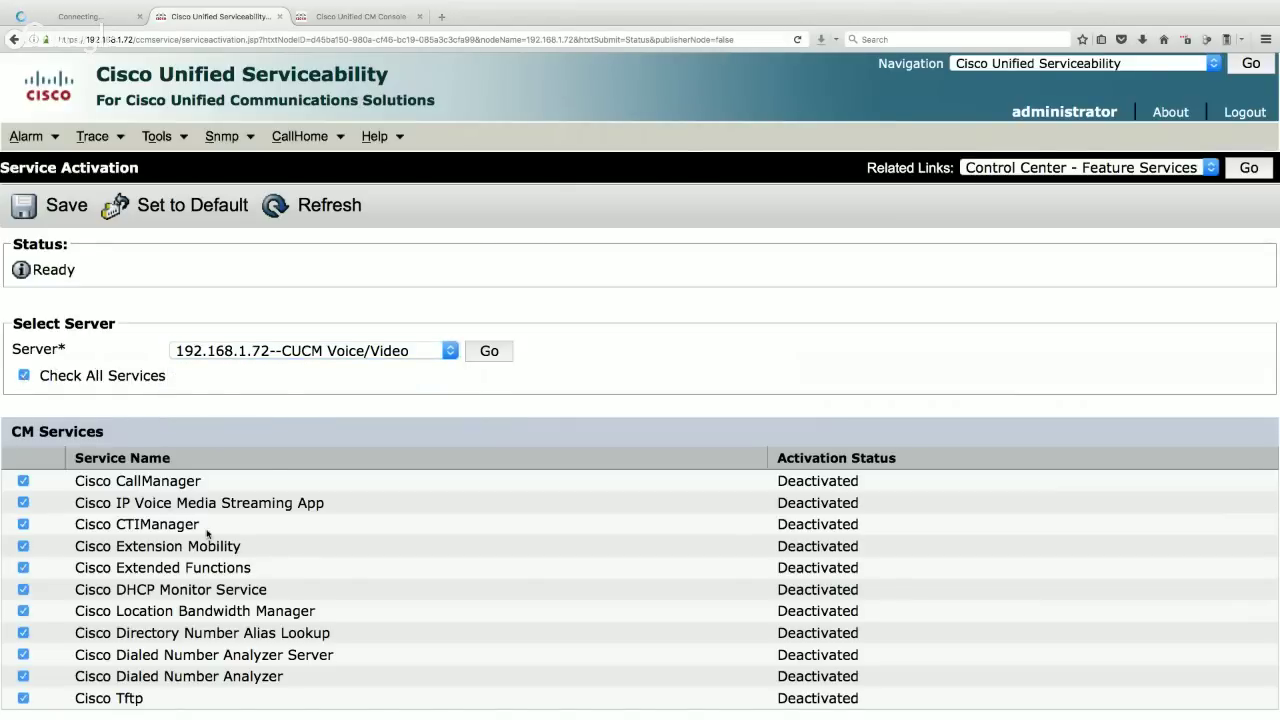
pyautogui.scroll(-2, 207, 534)
pyautogui.click(23, 491)
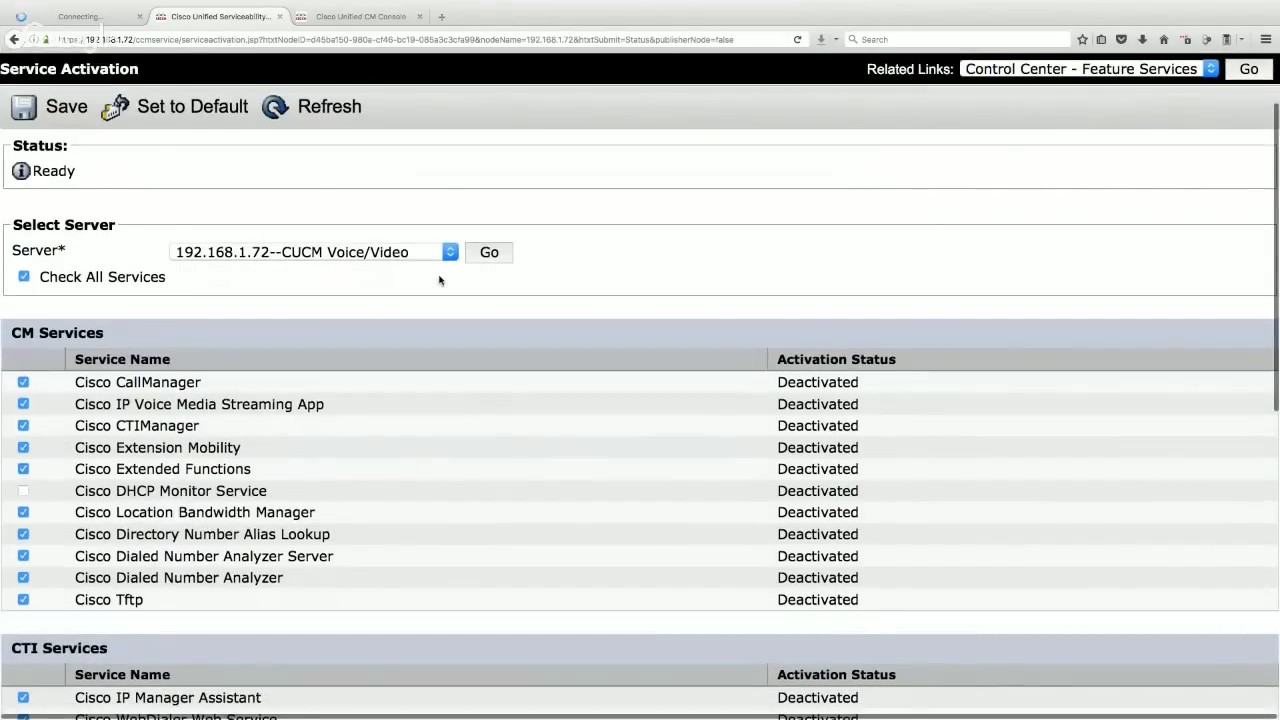
pyautogui.scroll(2, 348, 206)
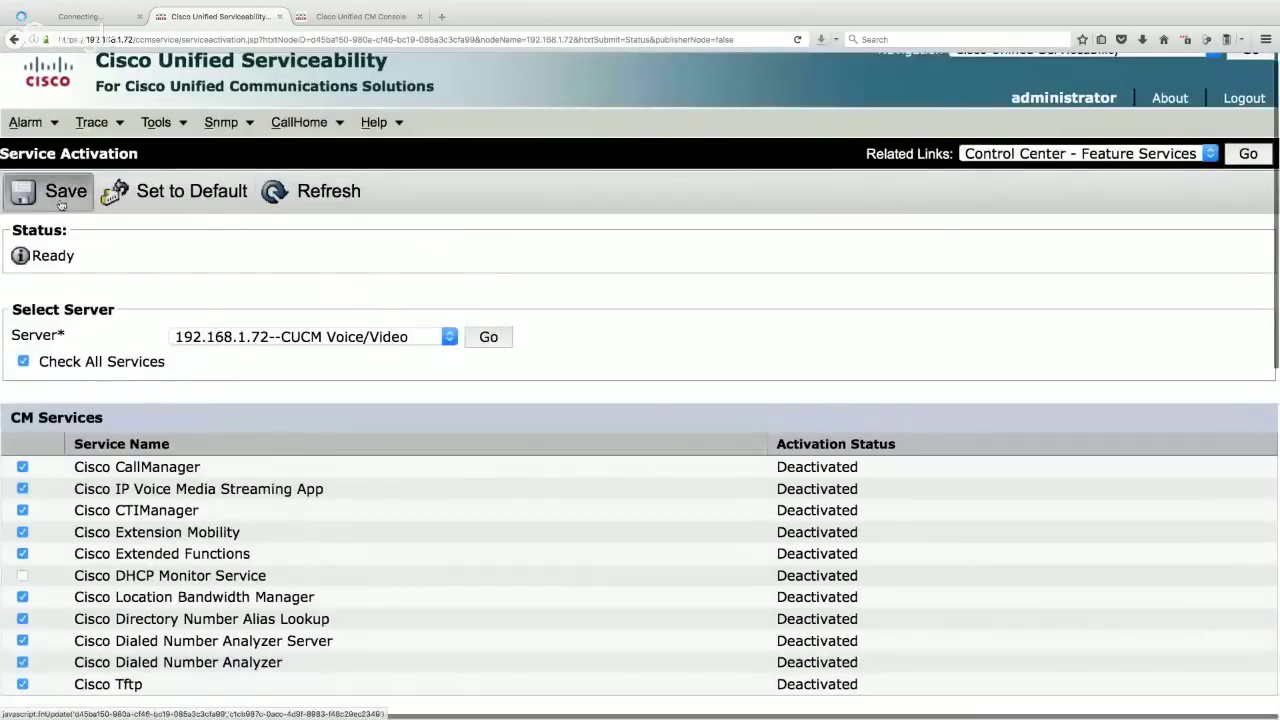
pyautogui.click(60, 202)
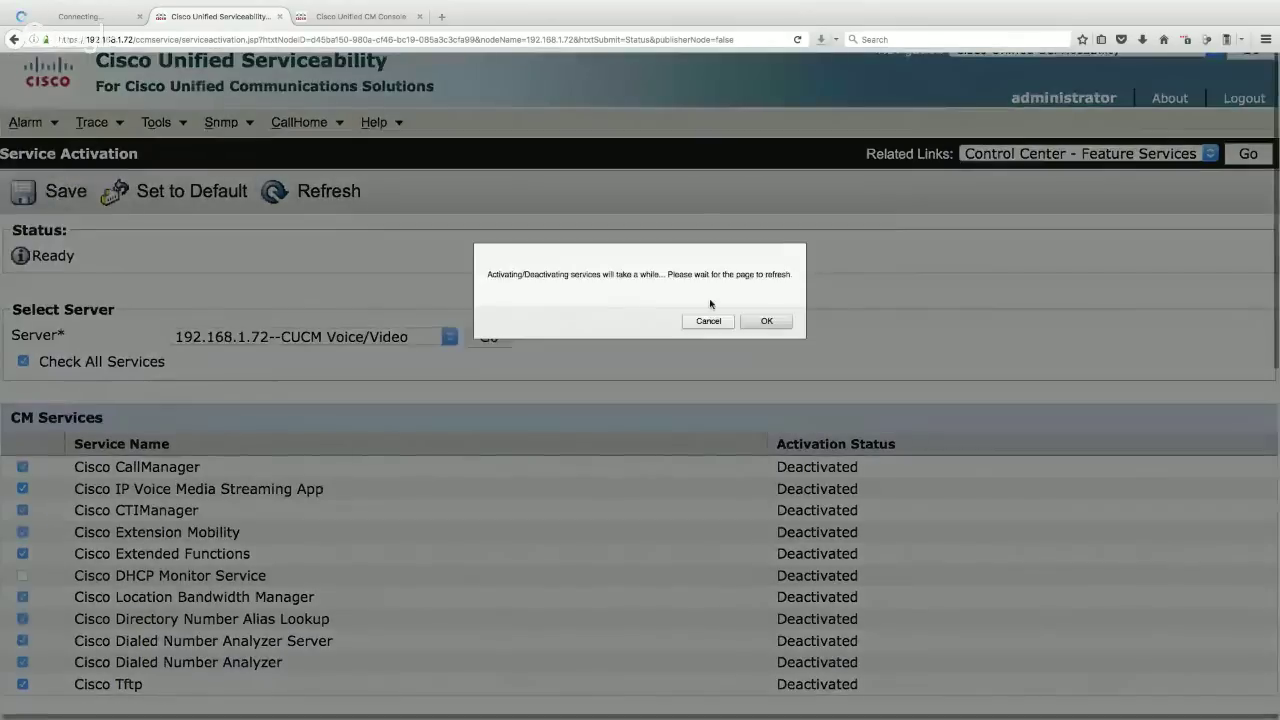
pyautogui.click(767, 322)
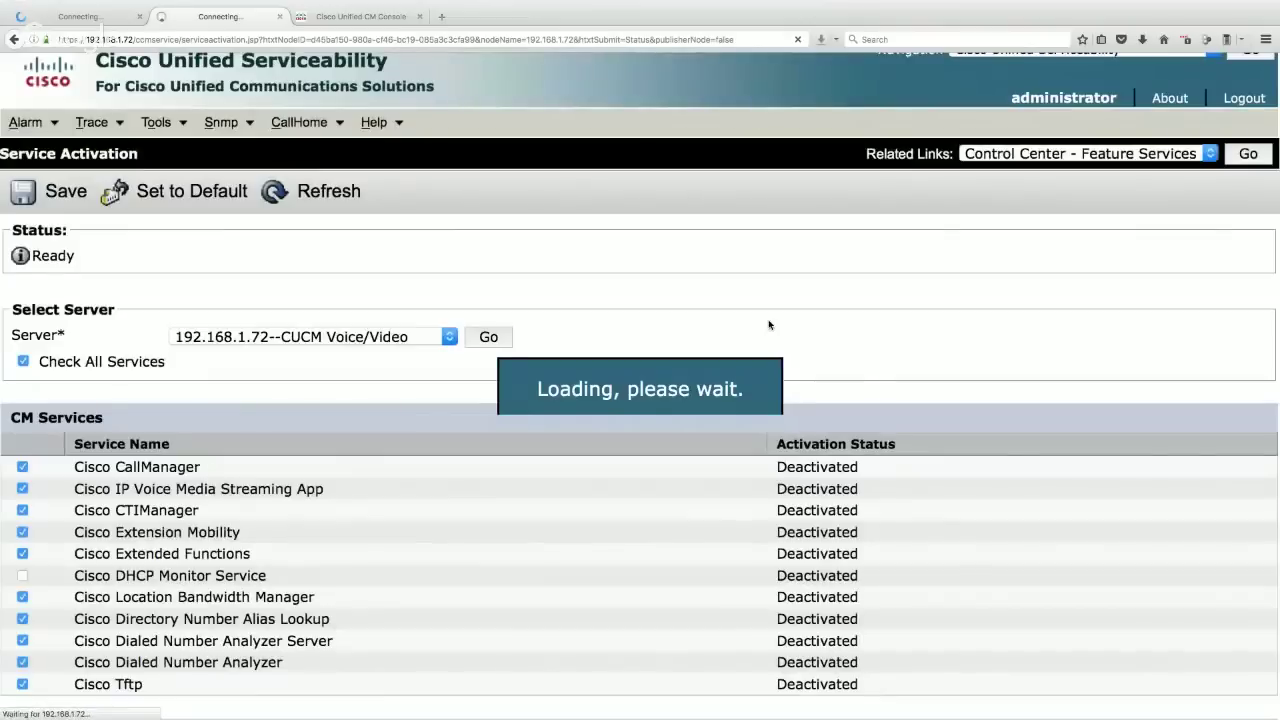
pyautogui.click(96, 16)
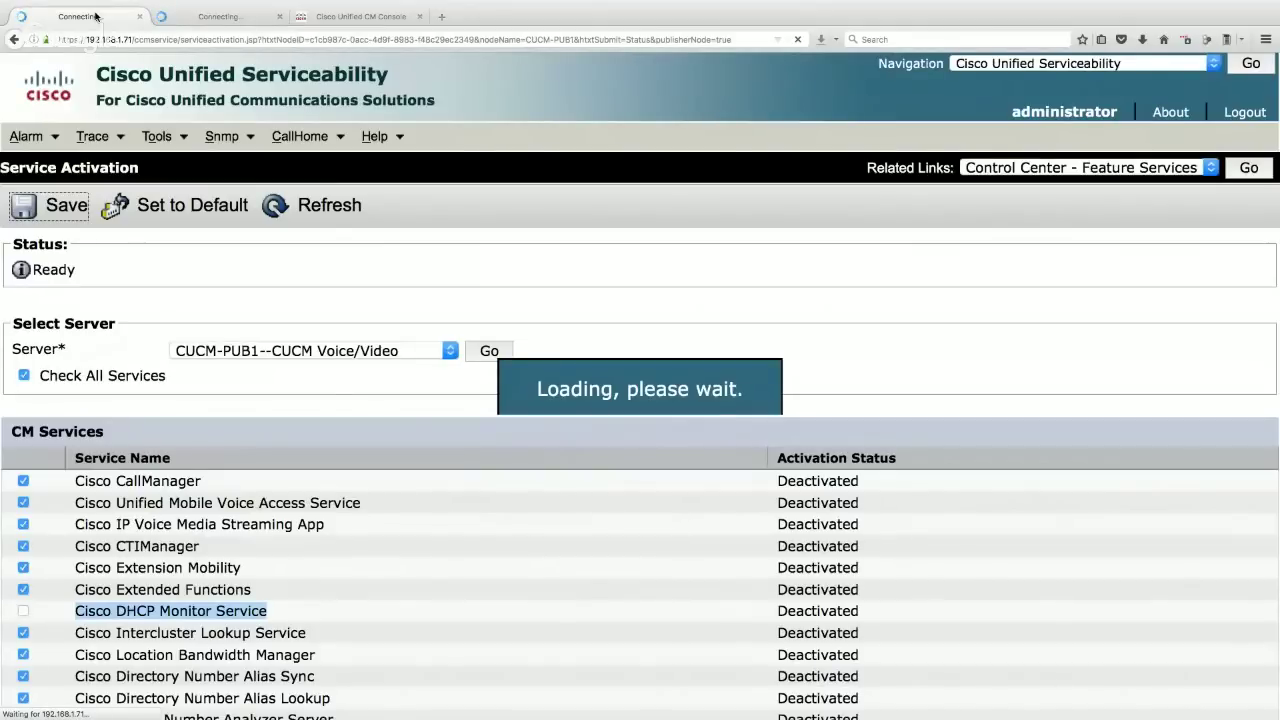
# - Sign in to the CM Administration page with the administrator account and password
pyautogui.click(378, 17)
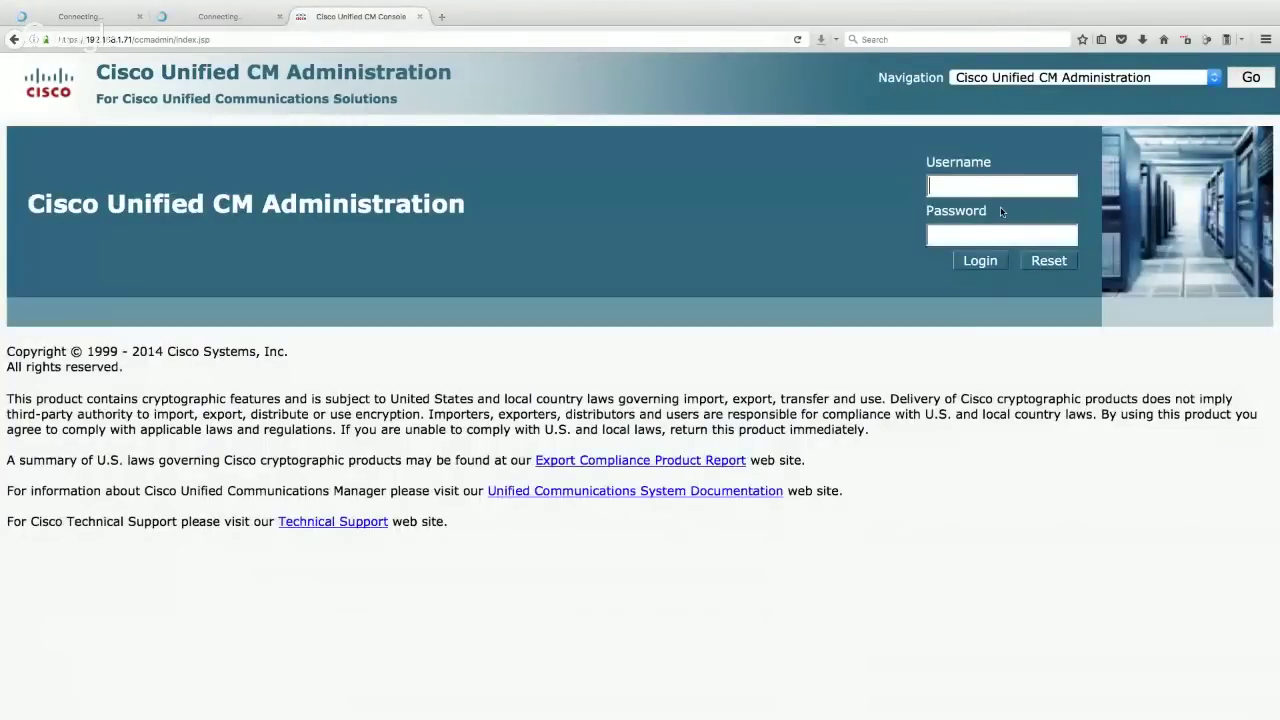
pyautogui.write('administrator')
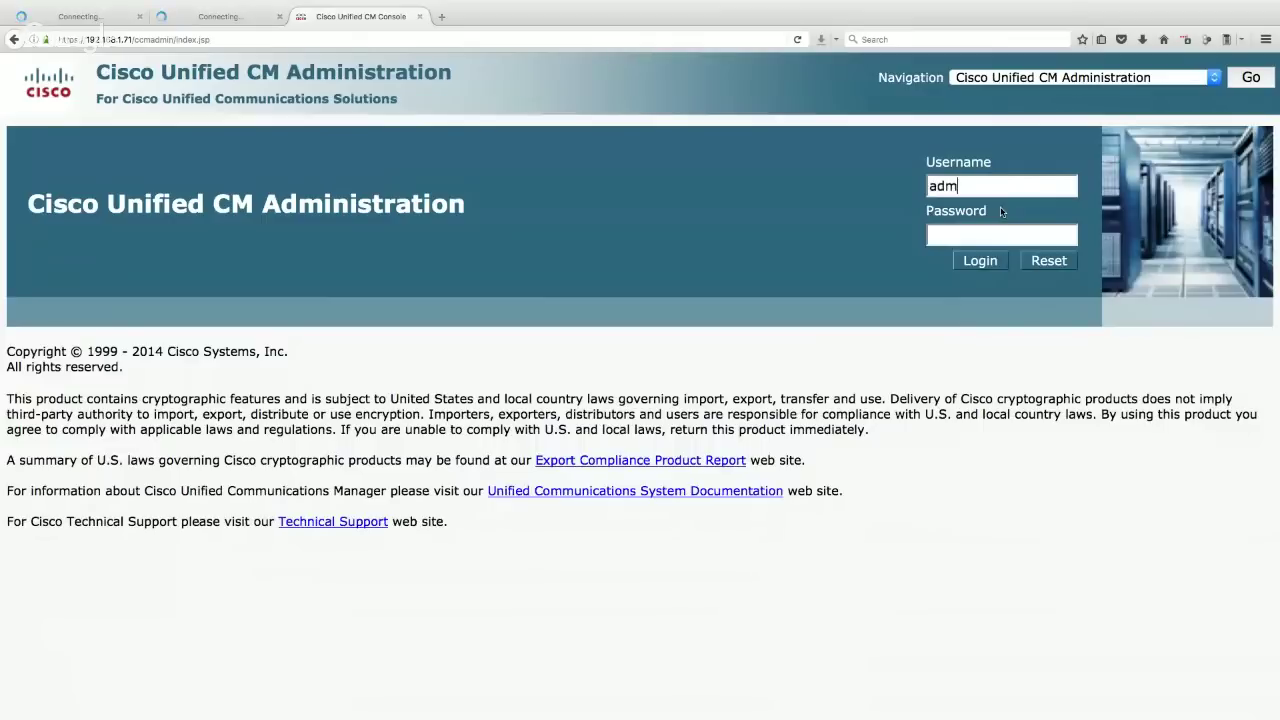
pyautogui.press('Tab')
pyautogui.write('••••••••••')
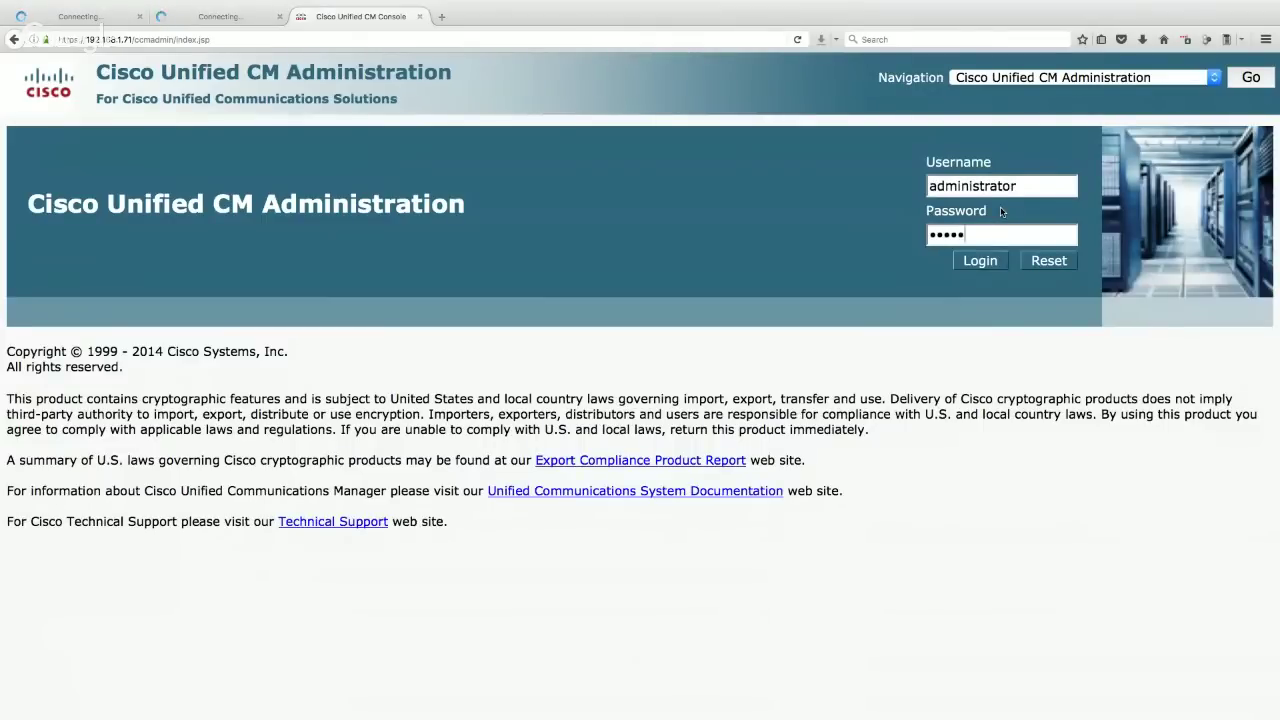
pyautogui.press('Return')
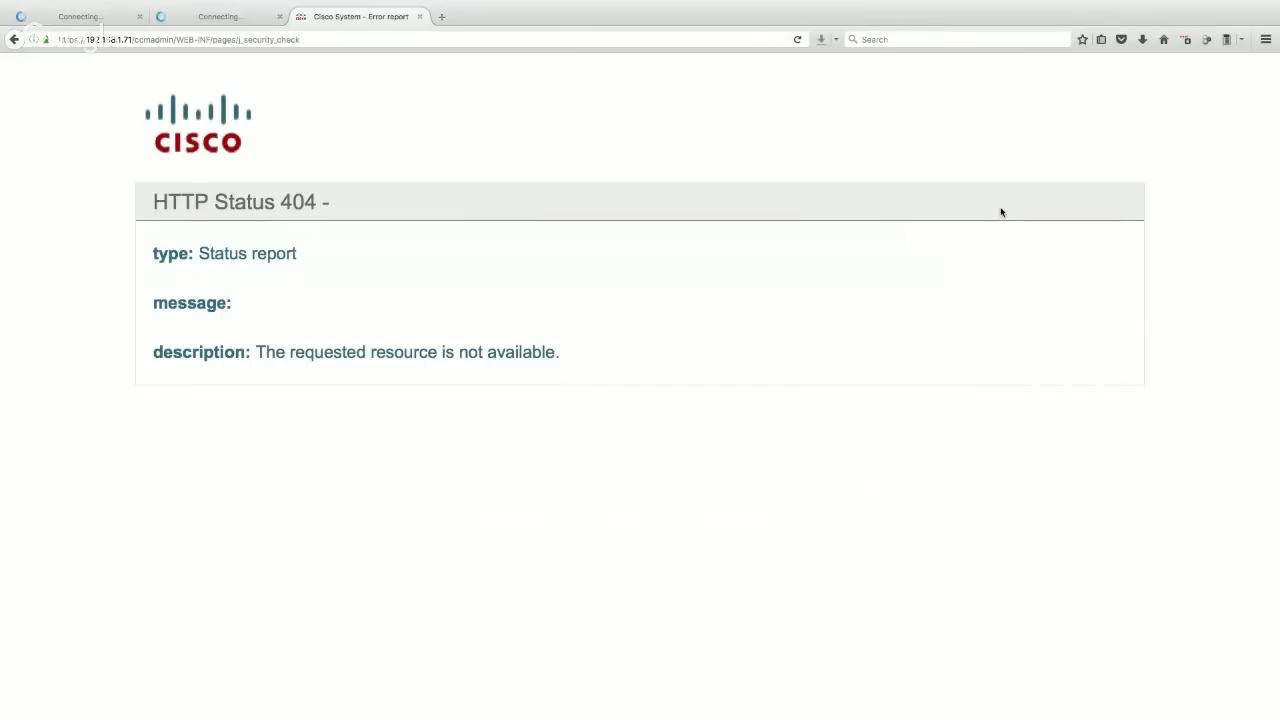
# - Trim the path off the web address and load the edited server address
pyautogui.click(130, 39)
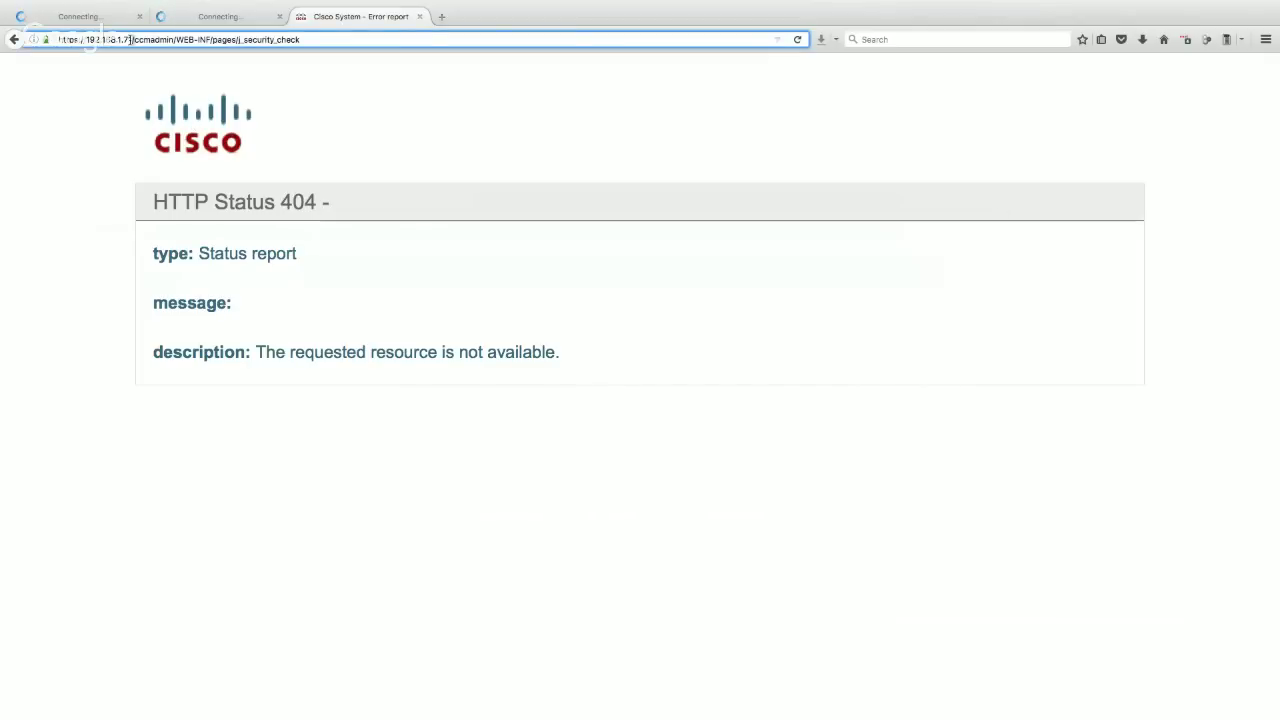
pyautogui.hotkey('shift', 'End')
pyautogui.press('BackSpace')
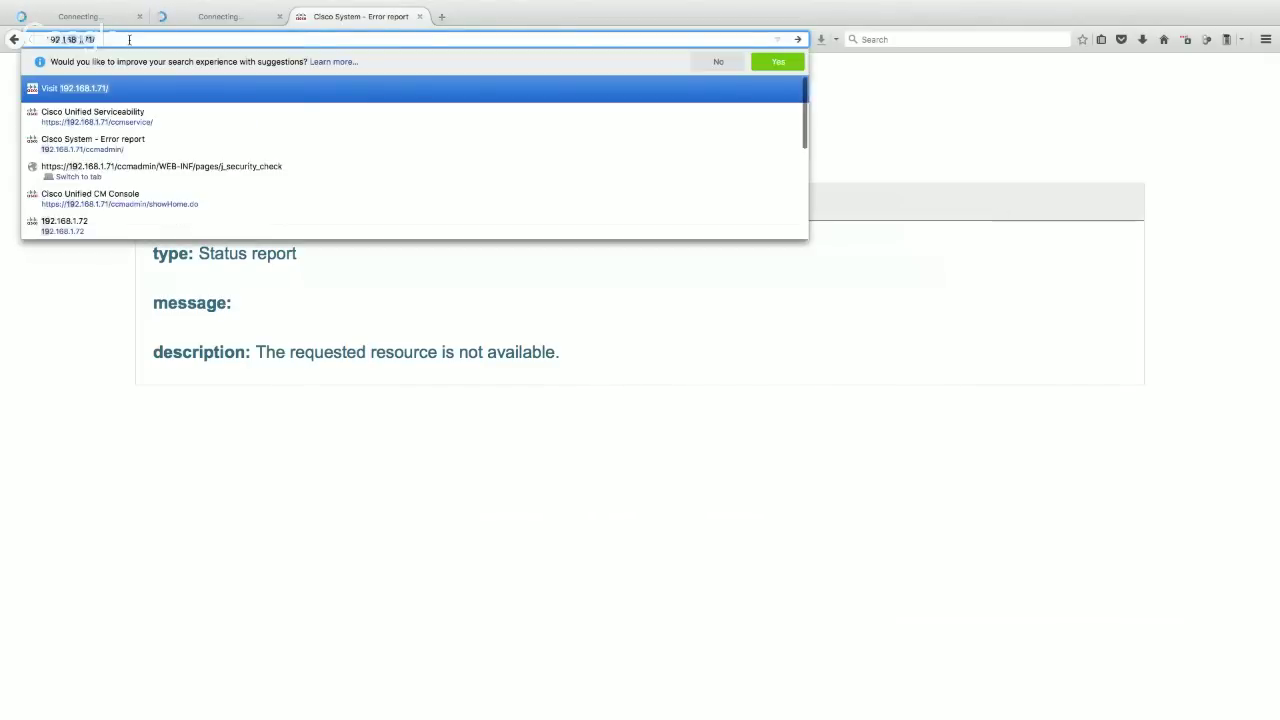
pyautogui.press('BackSpace')
pyautogui.write('4')
pyautogui.press('Return')
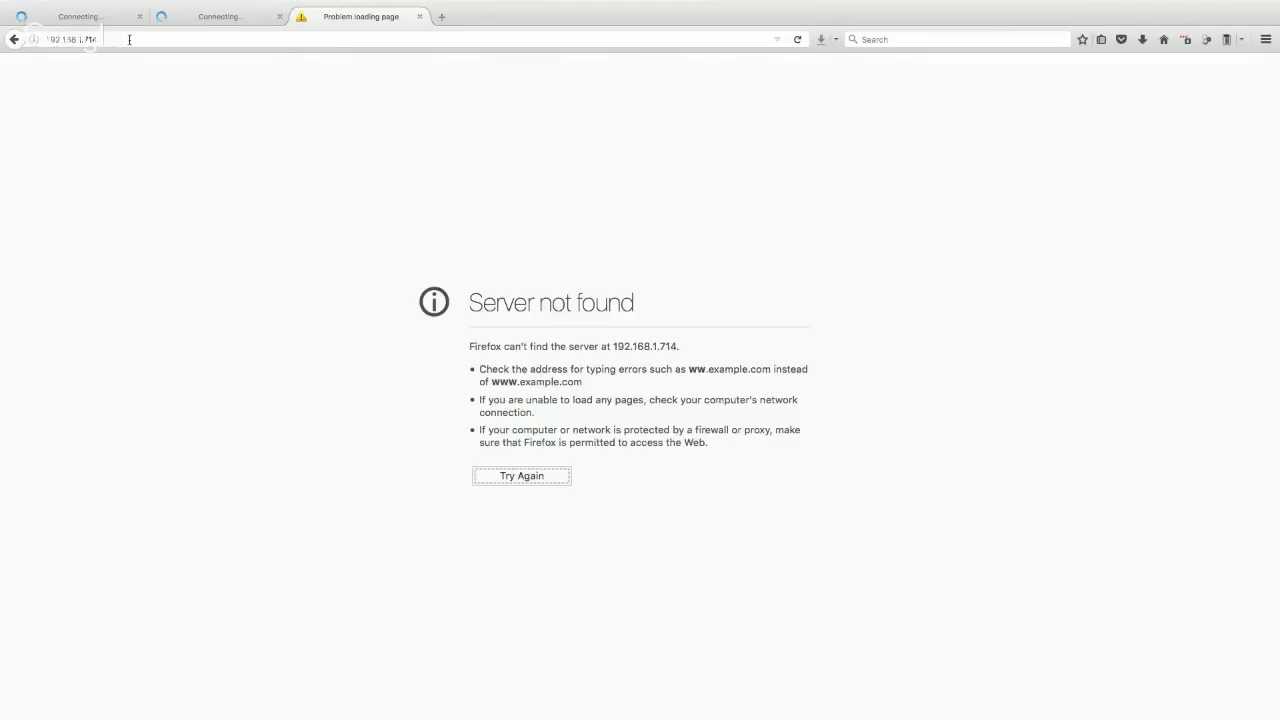
# - Correct the mistyped address to 192.168.1.71 and open Cisco Unified Communications Manager administration
pyautogui.click(62, 45)
pyautogui.press('End')
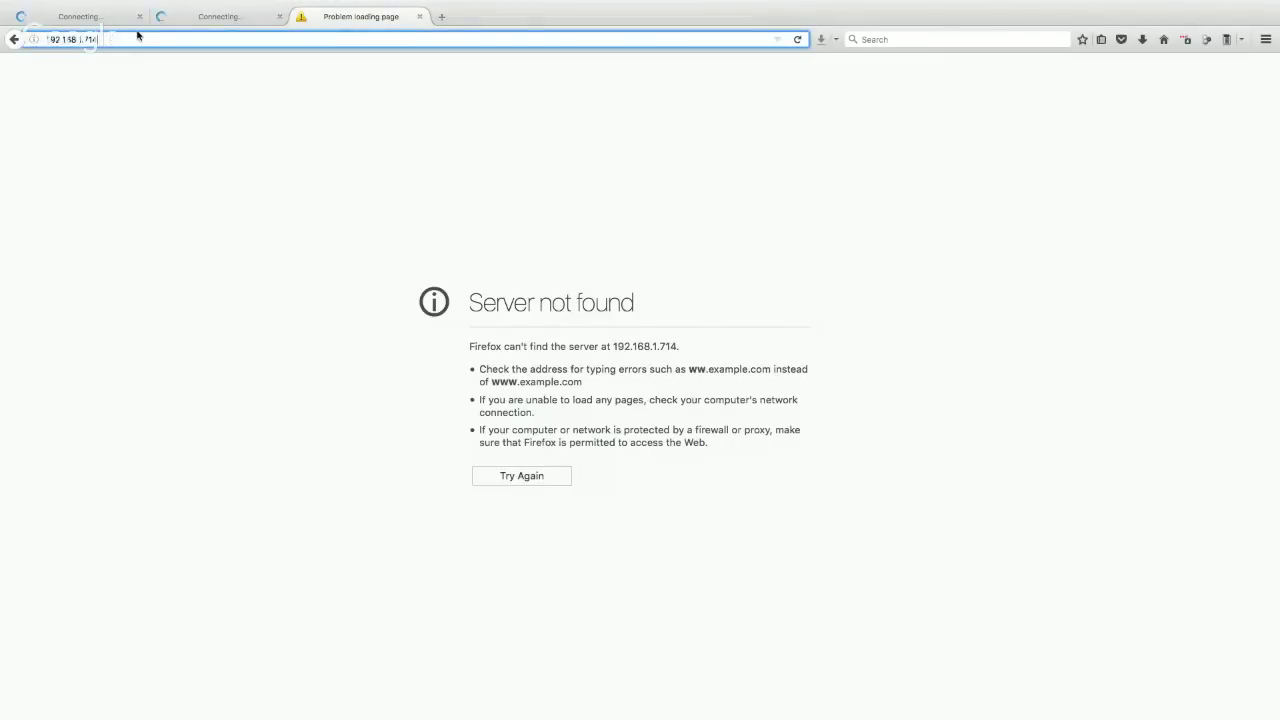
pyautogui.press('BackSpace')
pyautogui.write('2')
pyautogui.press('Return')
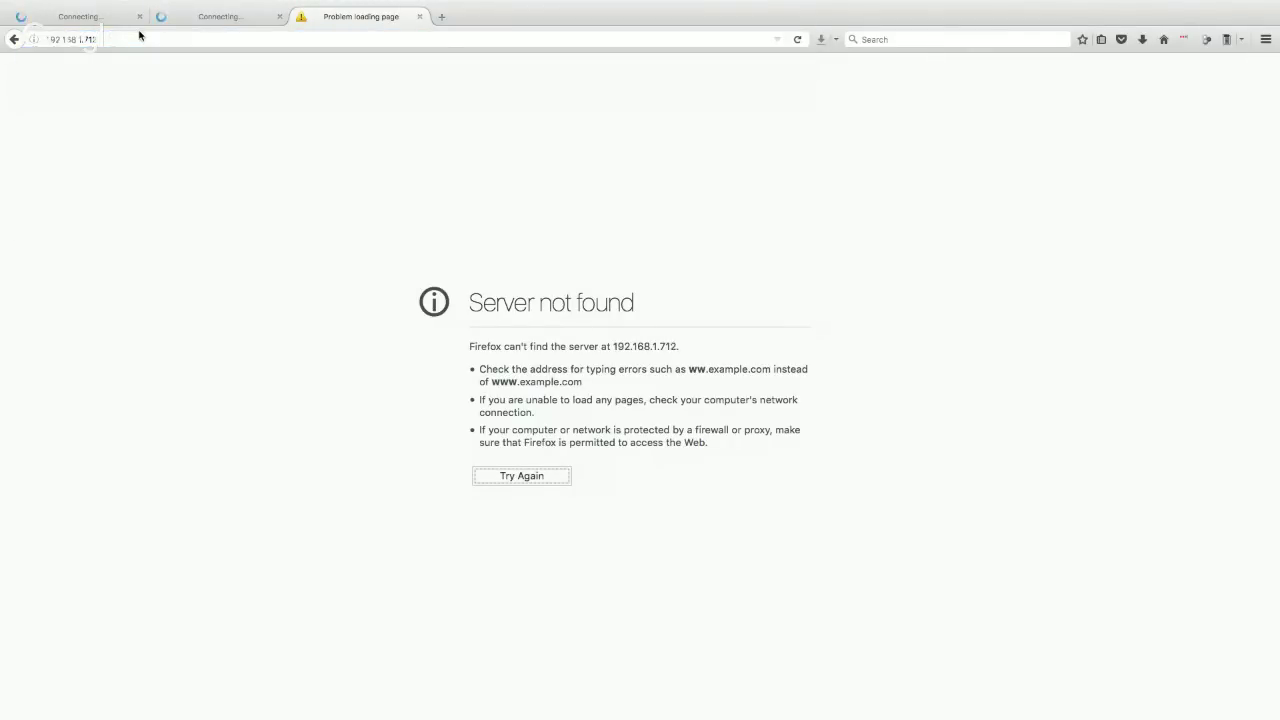
pyautogui.moveTo(12, 18)
pyautogui.click(72, 45)
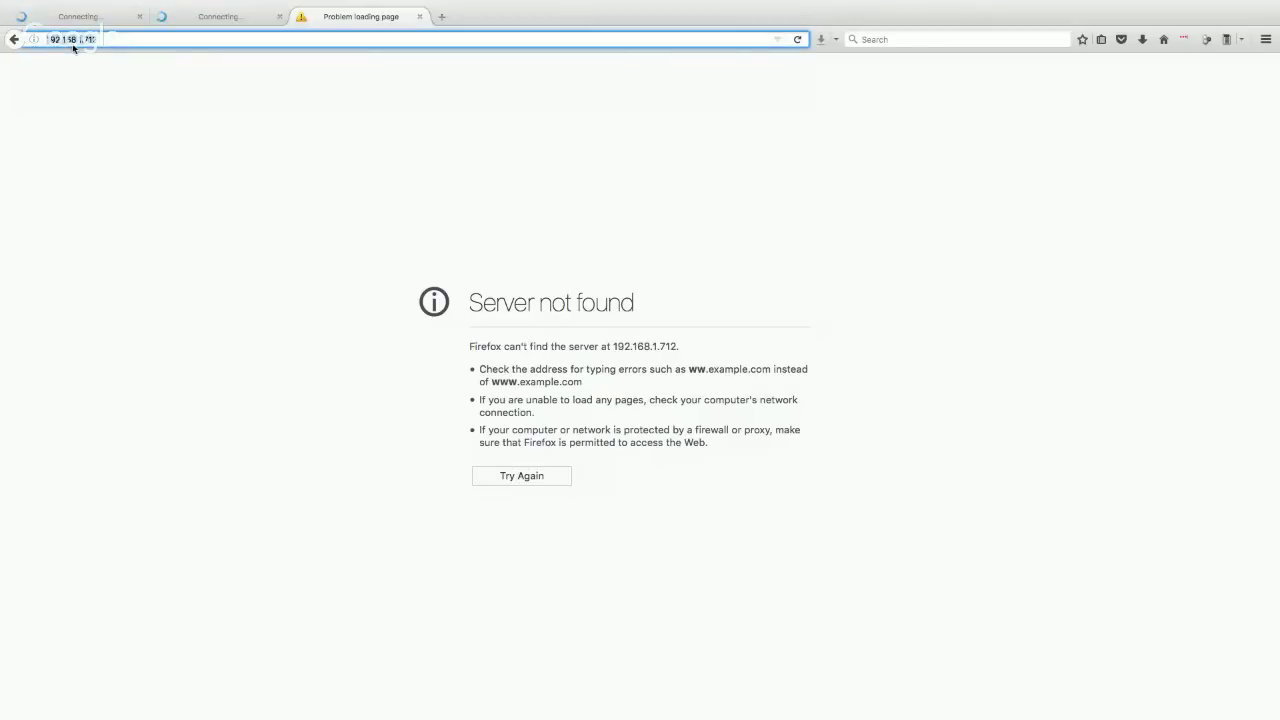
pyautogui.press('End')
pyautogui.press('BackSpace')
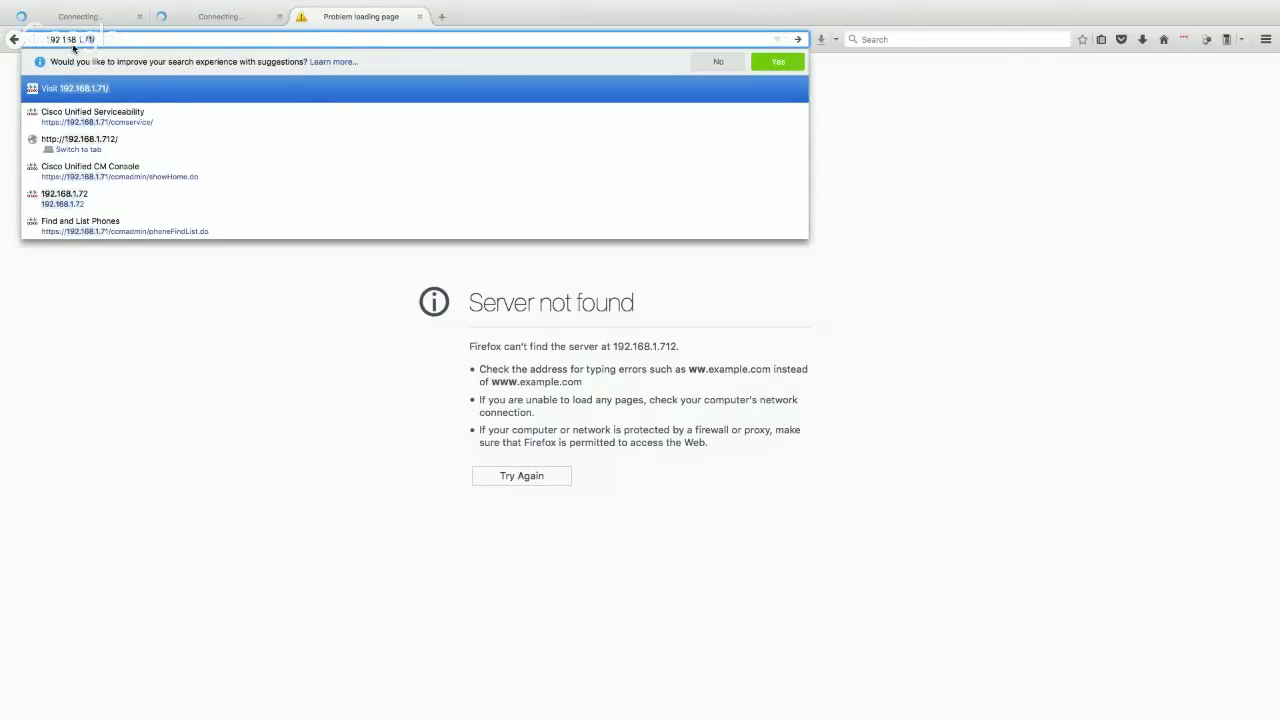
pyautogui.press('Return')
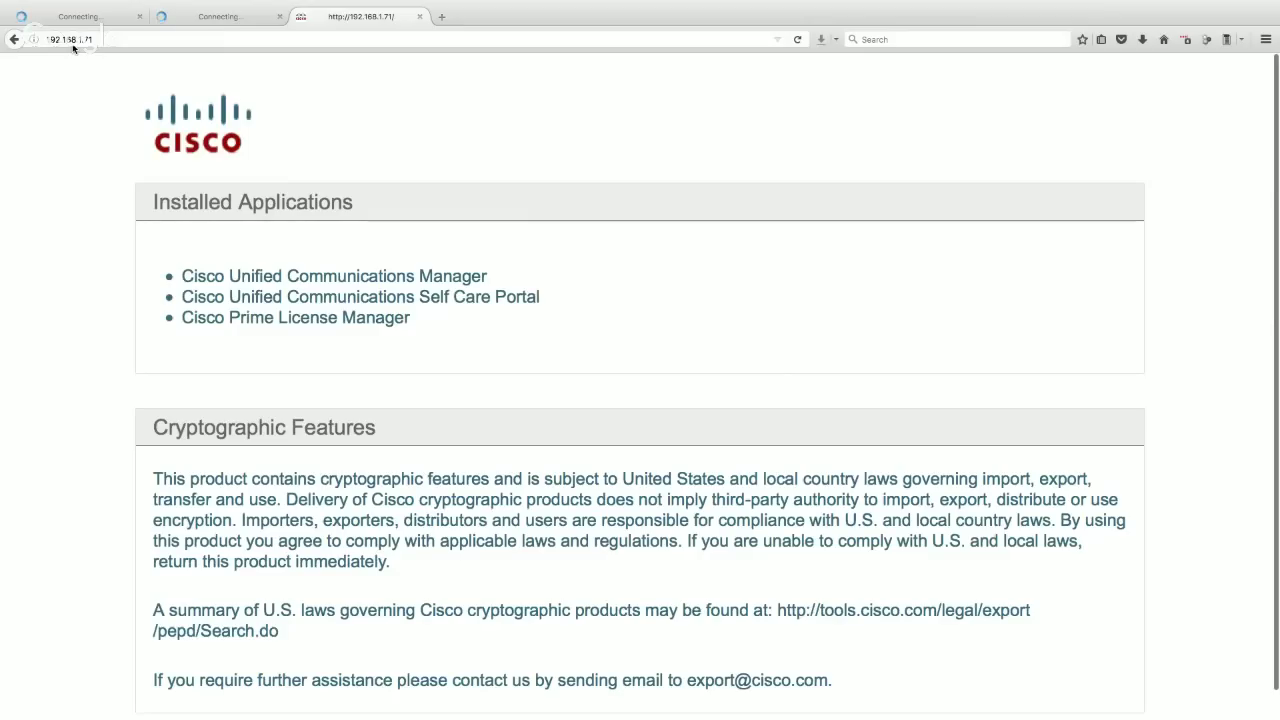
pyautogui.scroll(-1, 294, 283)
pyautogui.click(294, 283)
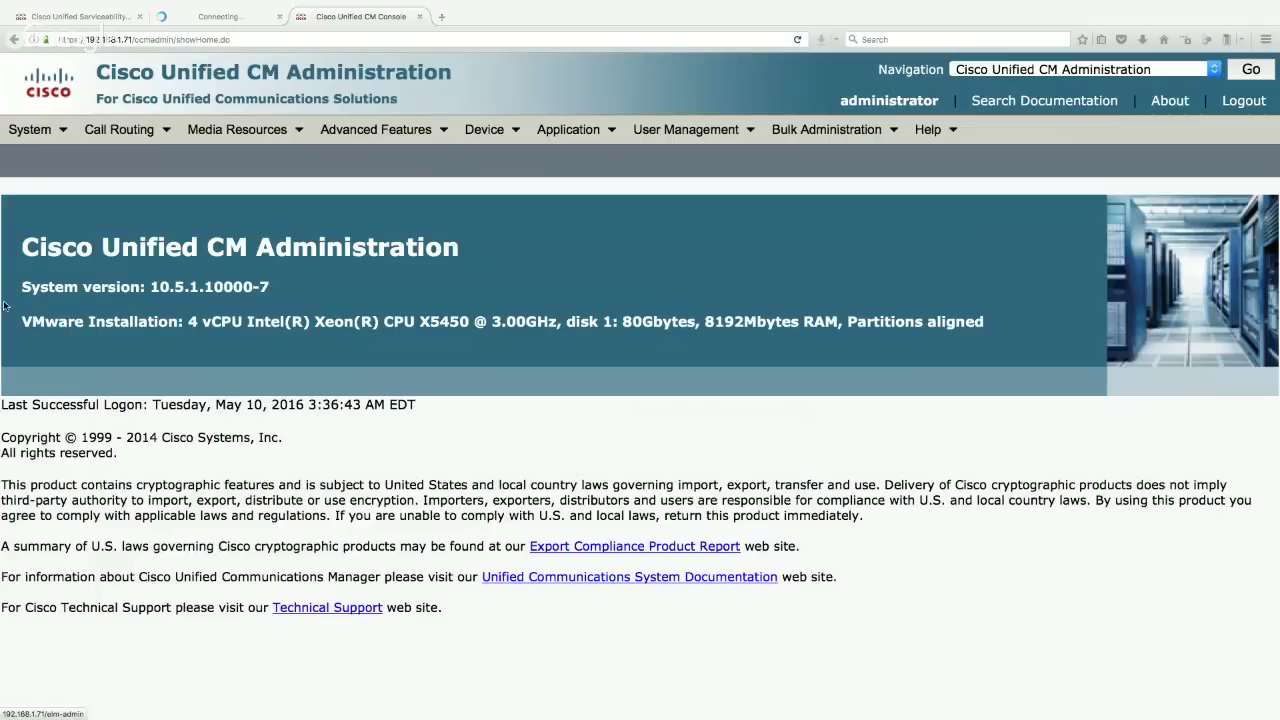
# - List all servers under System > Server and open the CUCM-PUB1 configuration
pyautogui.click(43, 131)
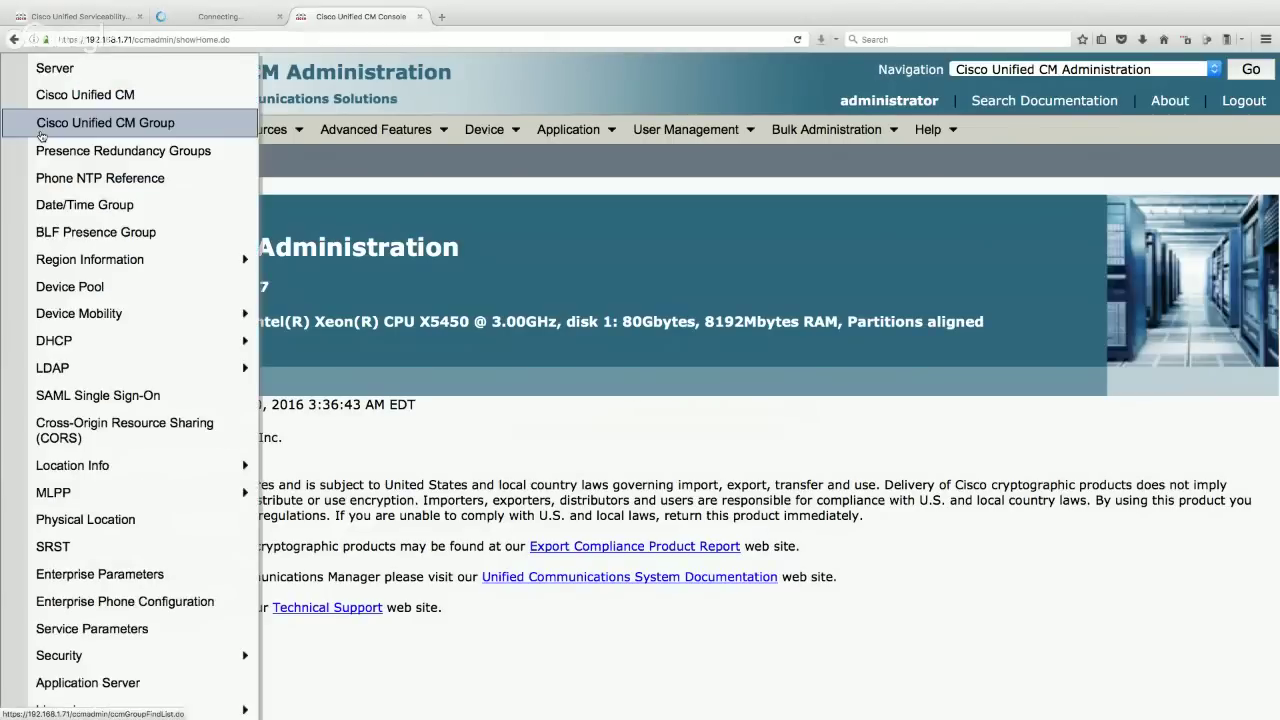
pyautogui.click(66, 72)
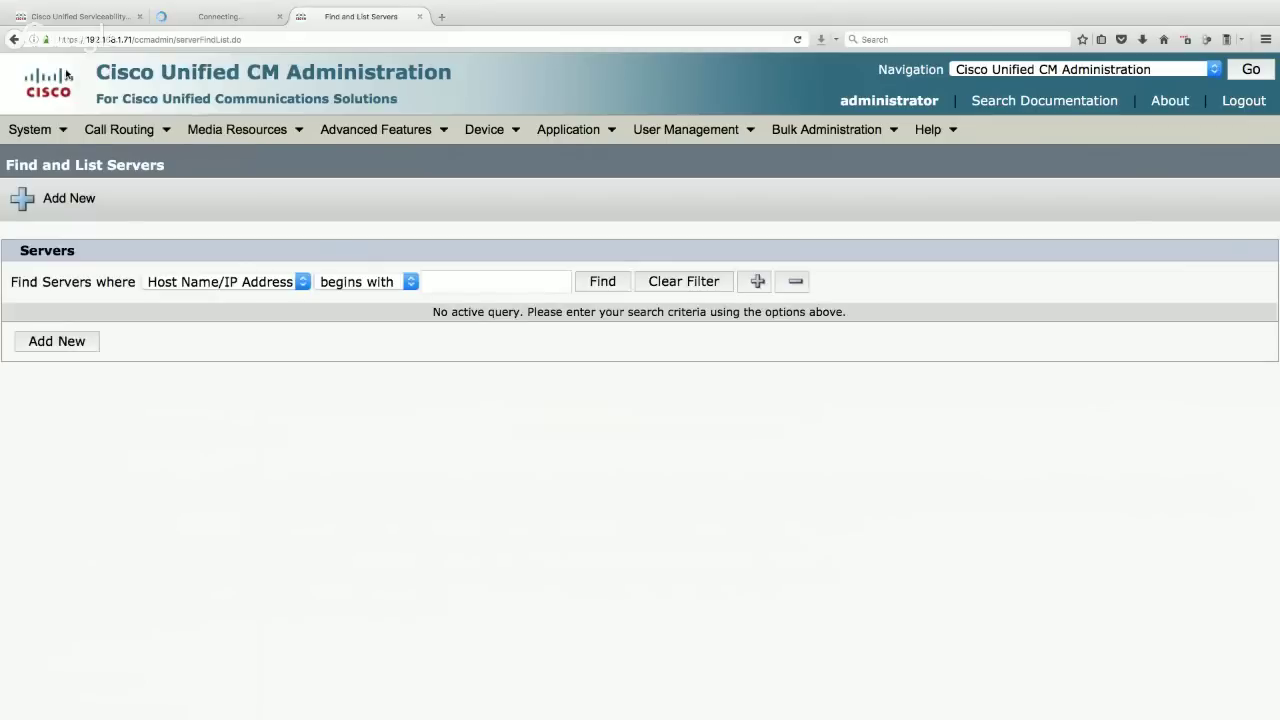
pyautogui.click(604, 282)
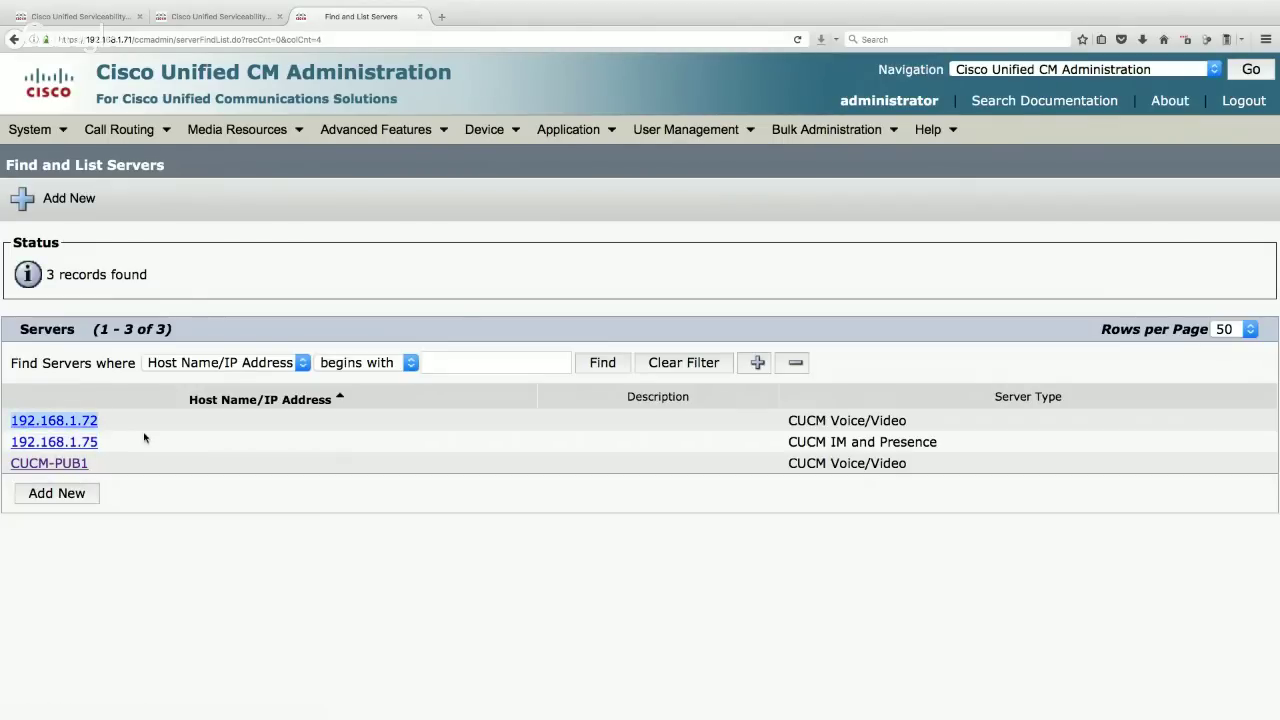
pyautogui.click(73, 423)
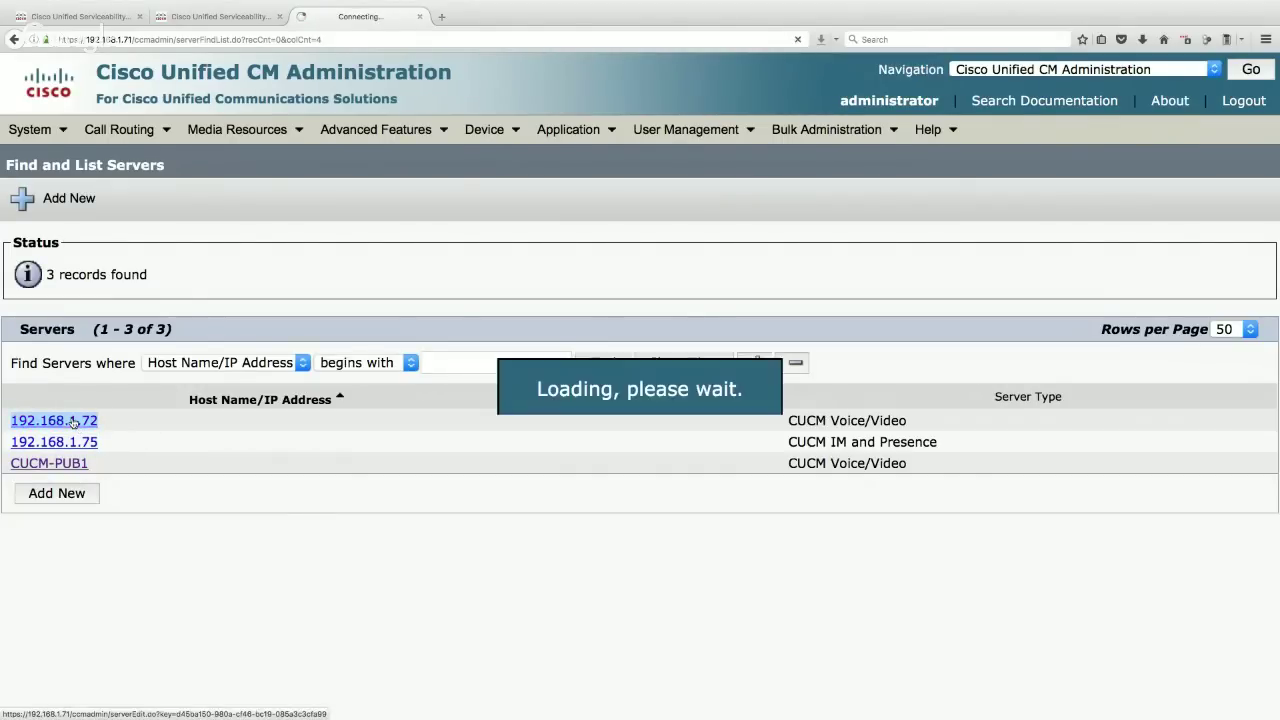
pyautogui.click(14, 39)
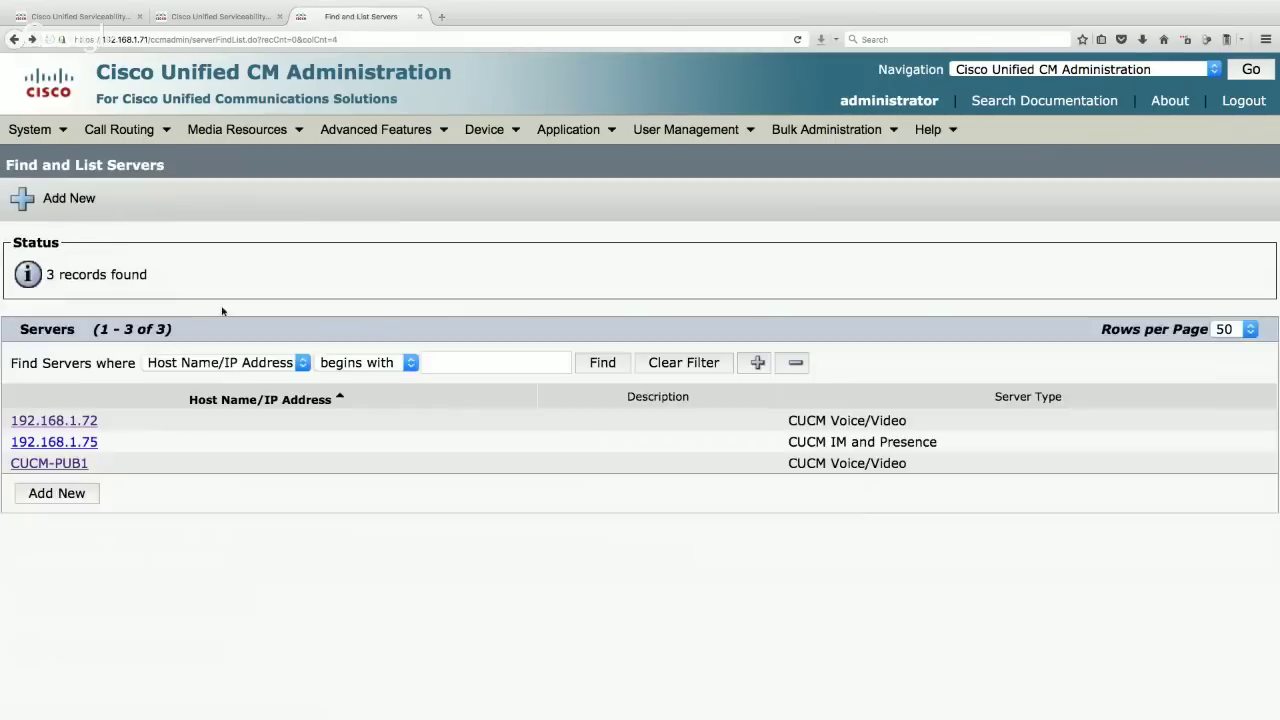
pyautogui.click(71, 465)
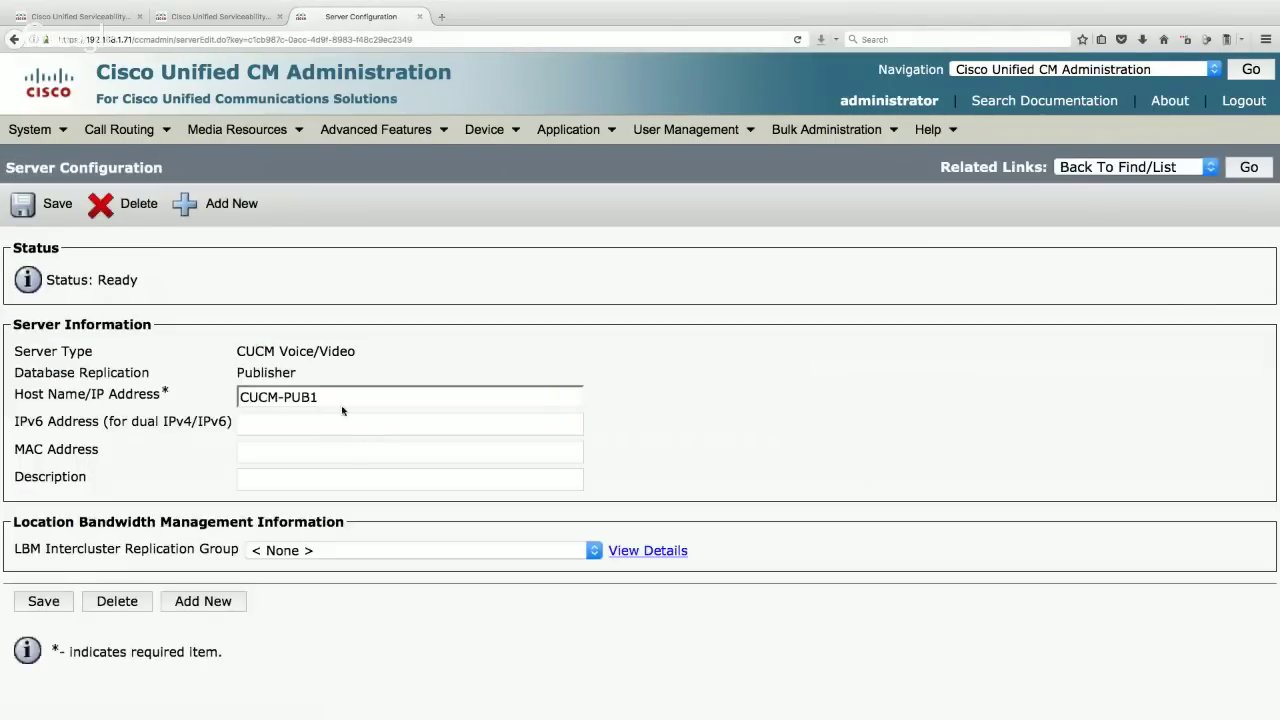
# - Replace CUCM-PUB1 with 192.168.1.71 as Host Name/IP Address and save the change
pyautogui.moveTo(317, 397); pyautogui.dragTo(213, 396)
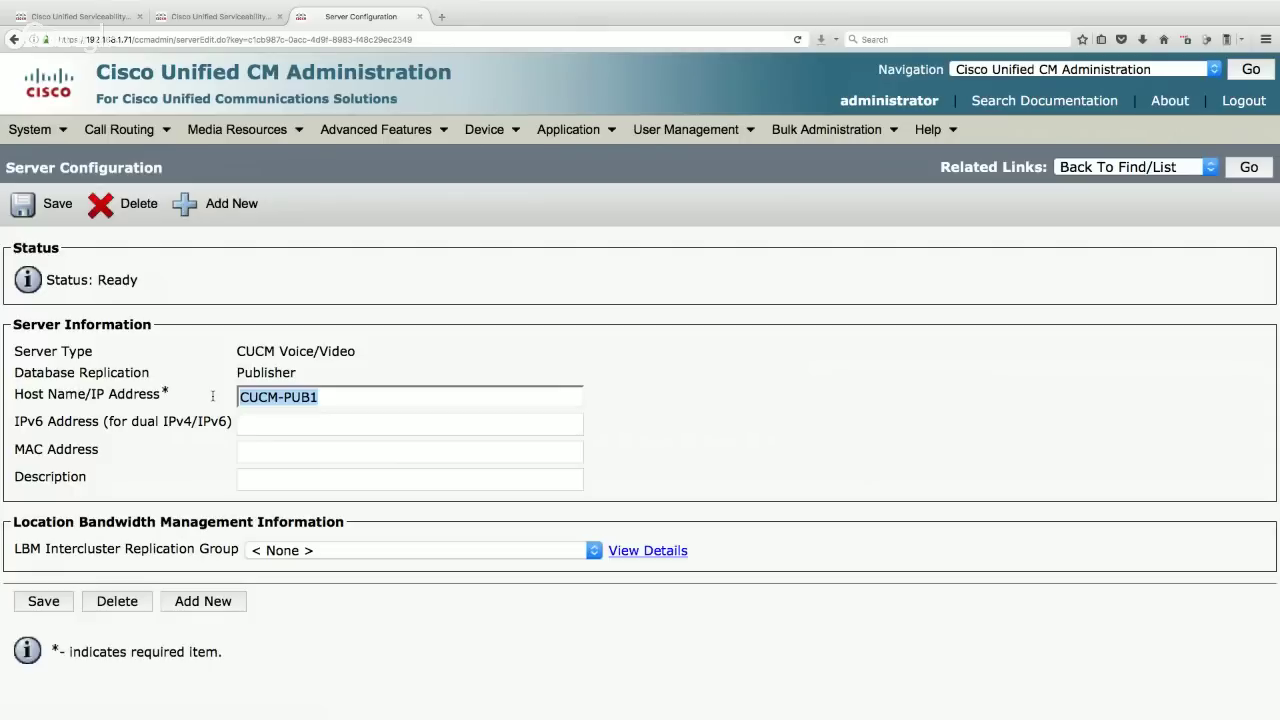
pyautogui.write('192.1')
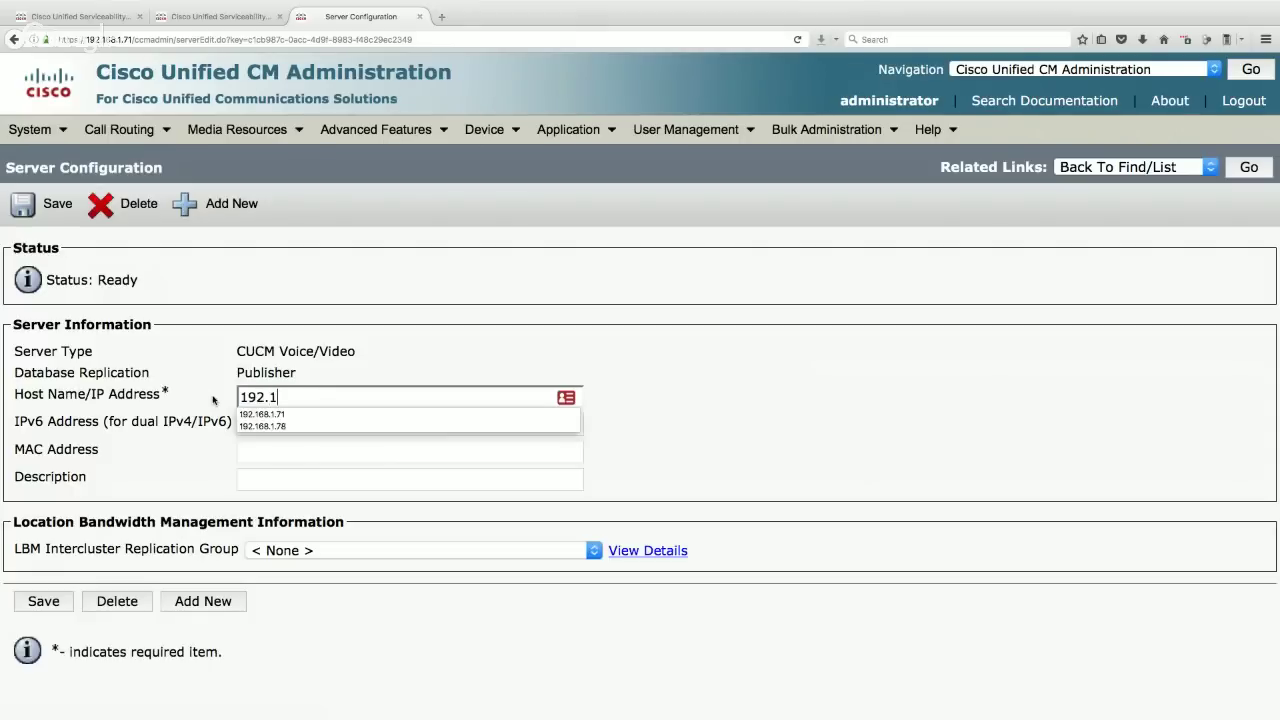
pyautogui.write('68.1.71')
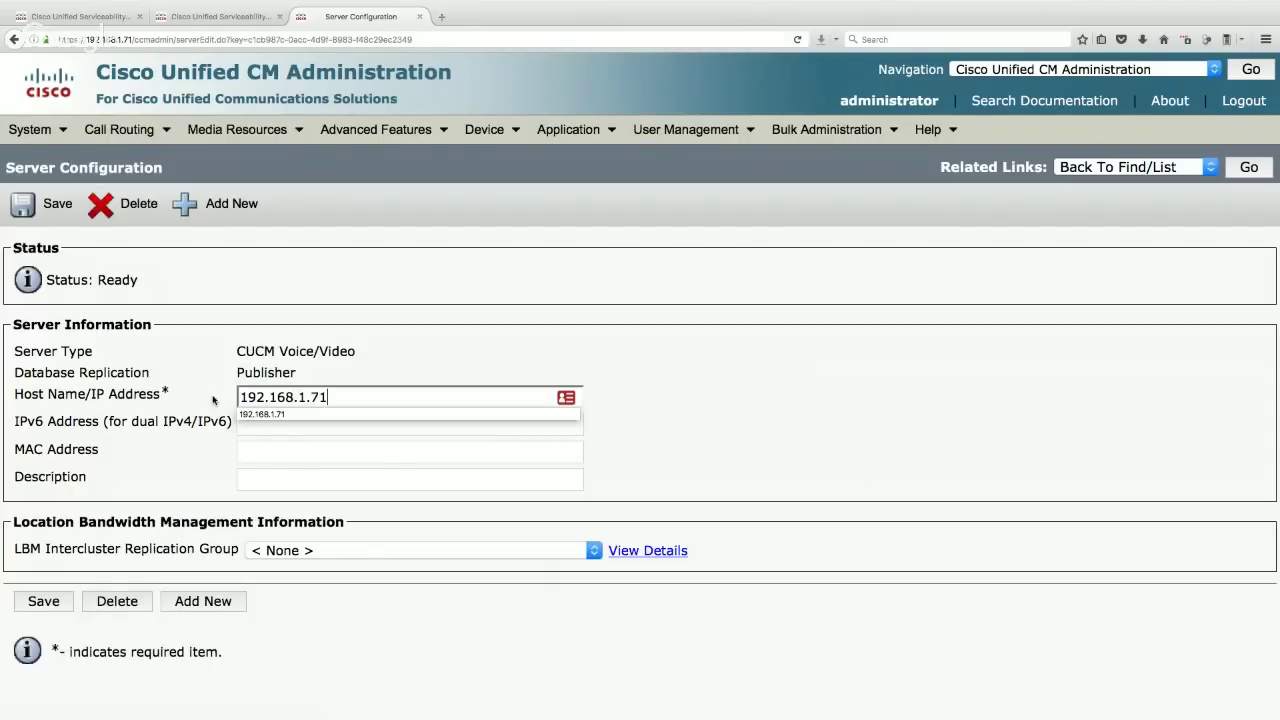
pyautogui.click(36, 207)
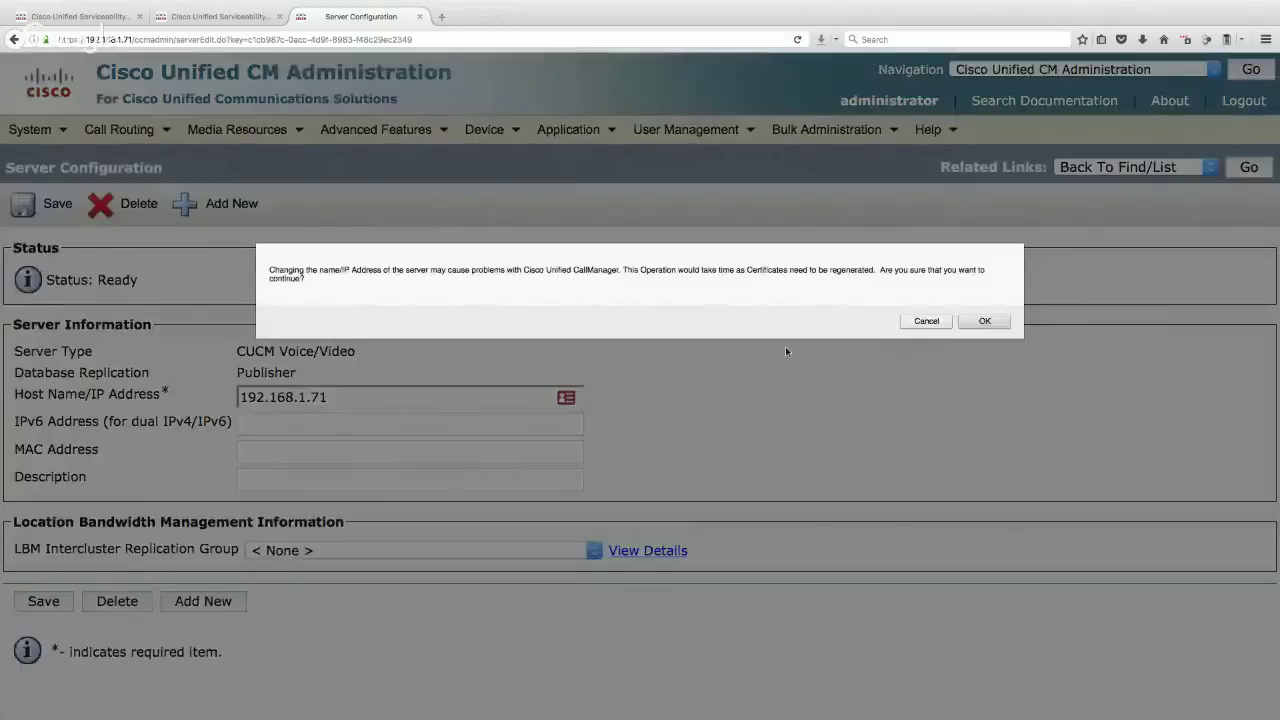
pyautogui.click(984, 321)
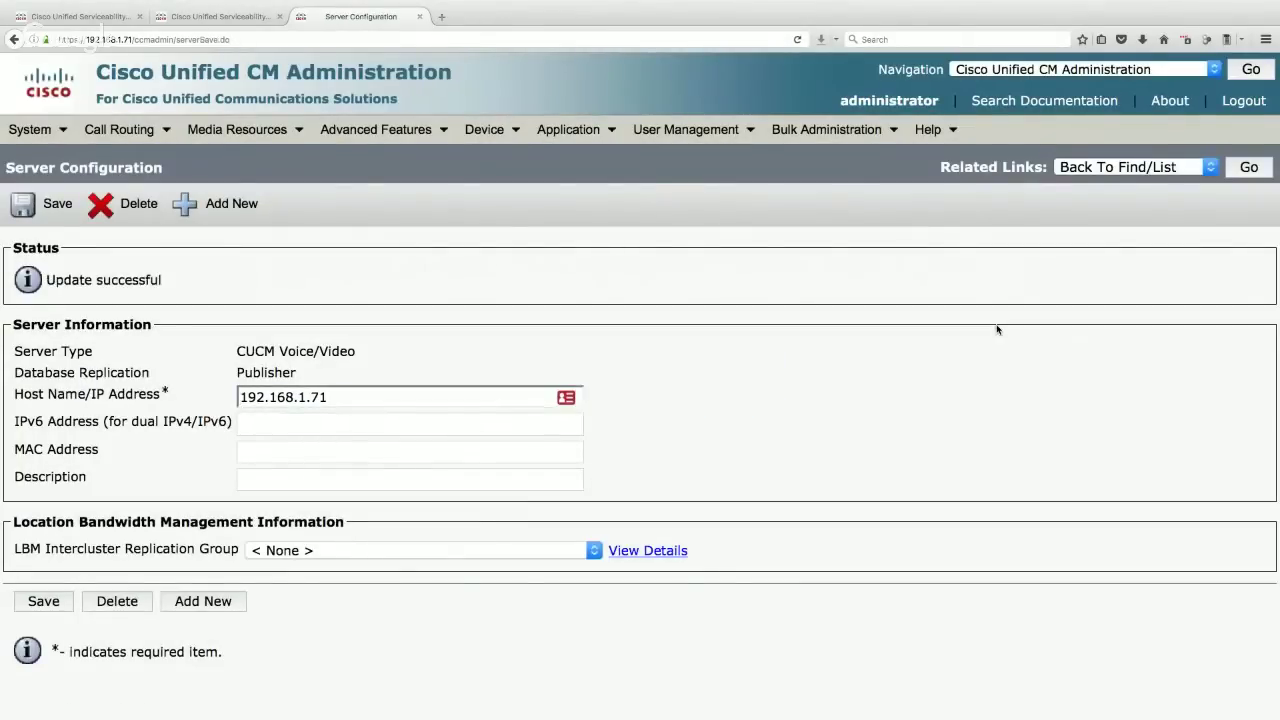
# - Check both servers' Serviceability tabs, then return to the server configuration
pyautogui.click(86, 19)
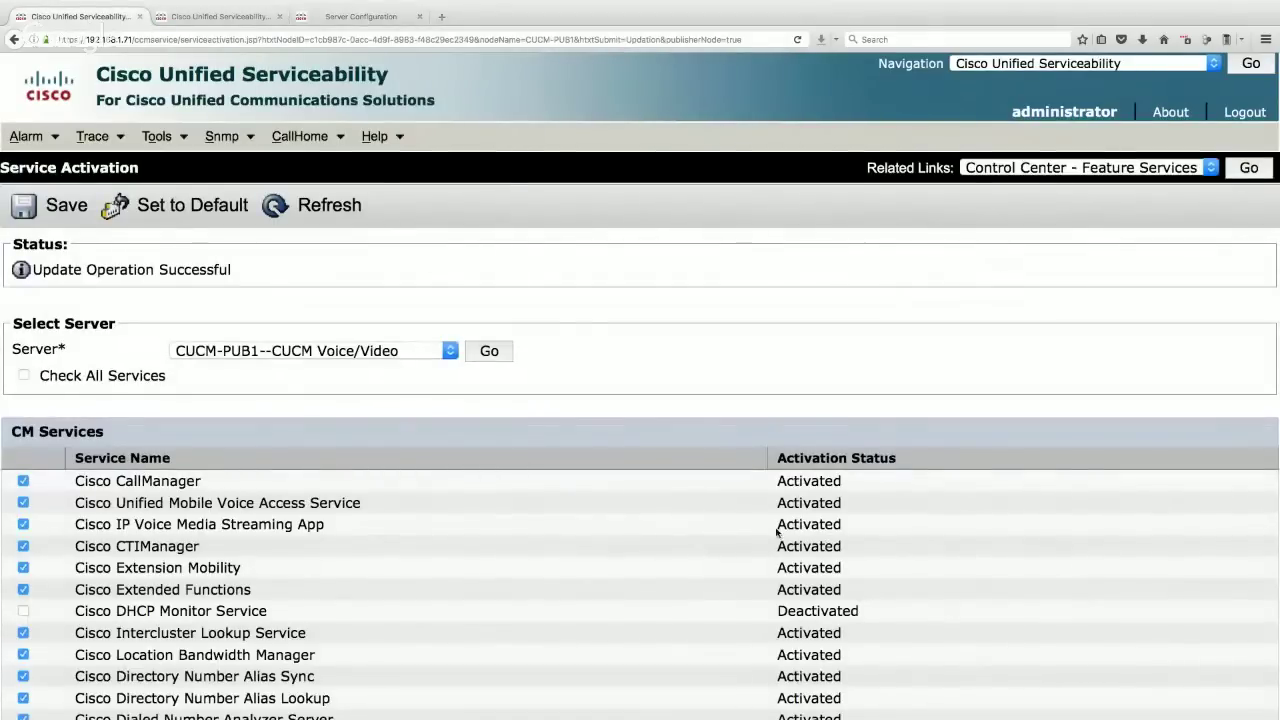
pyautogui.click(214, 18)
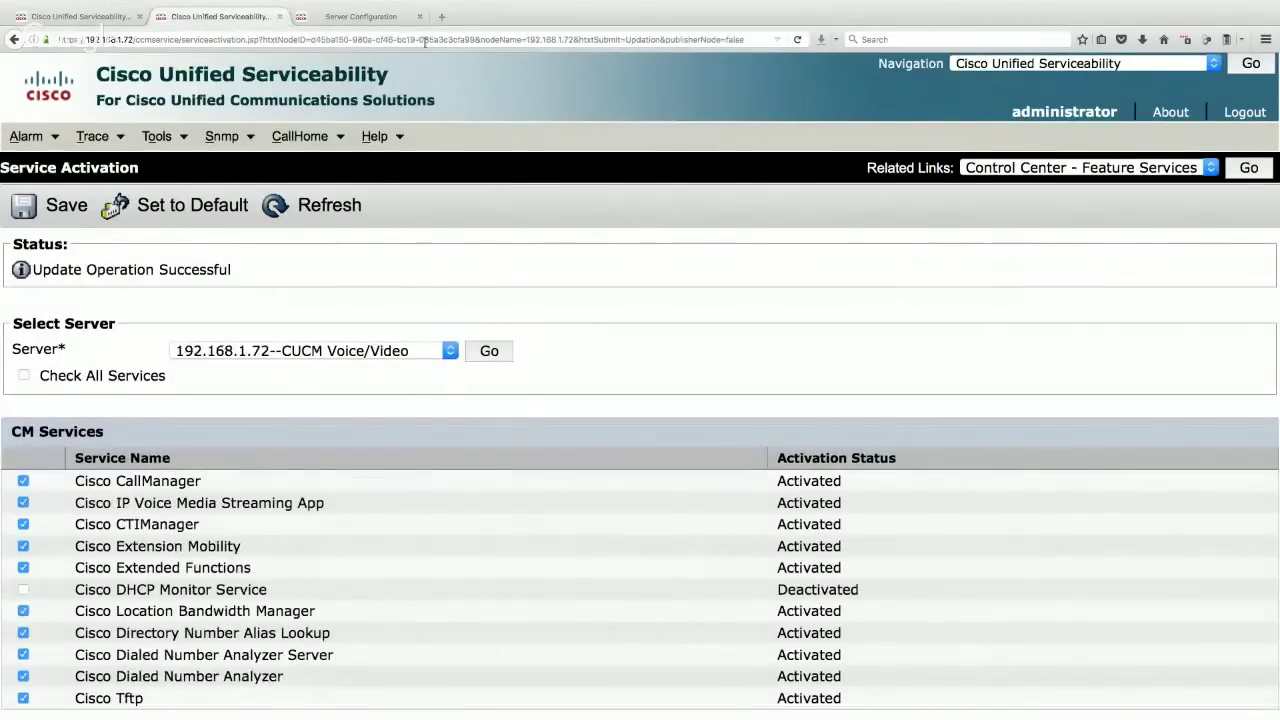
pyautogui.click(364, 18)
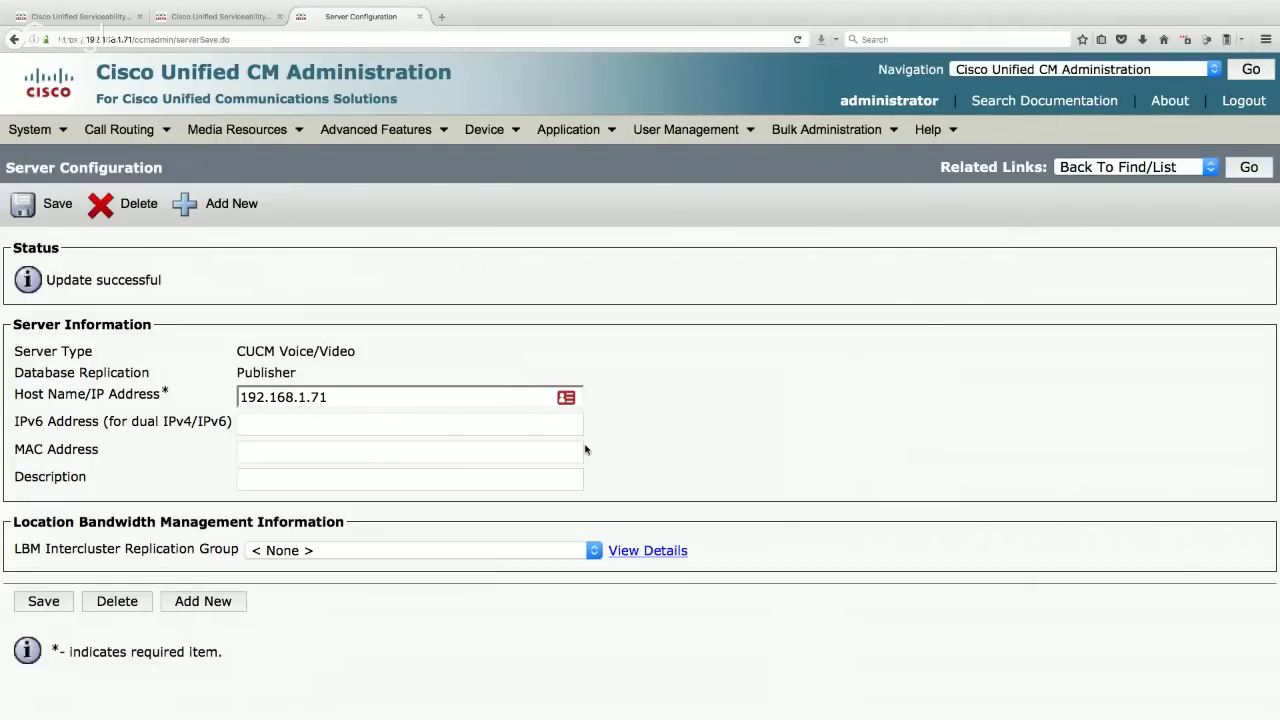
# - Open System > Enterprise Parameters and locate Auto Registration Phone Protocol, set to SCCP
pyautogui.click(30, 129)
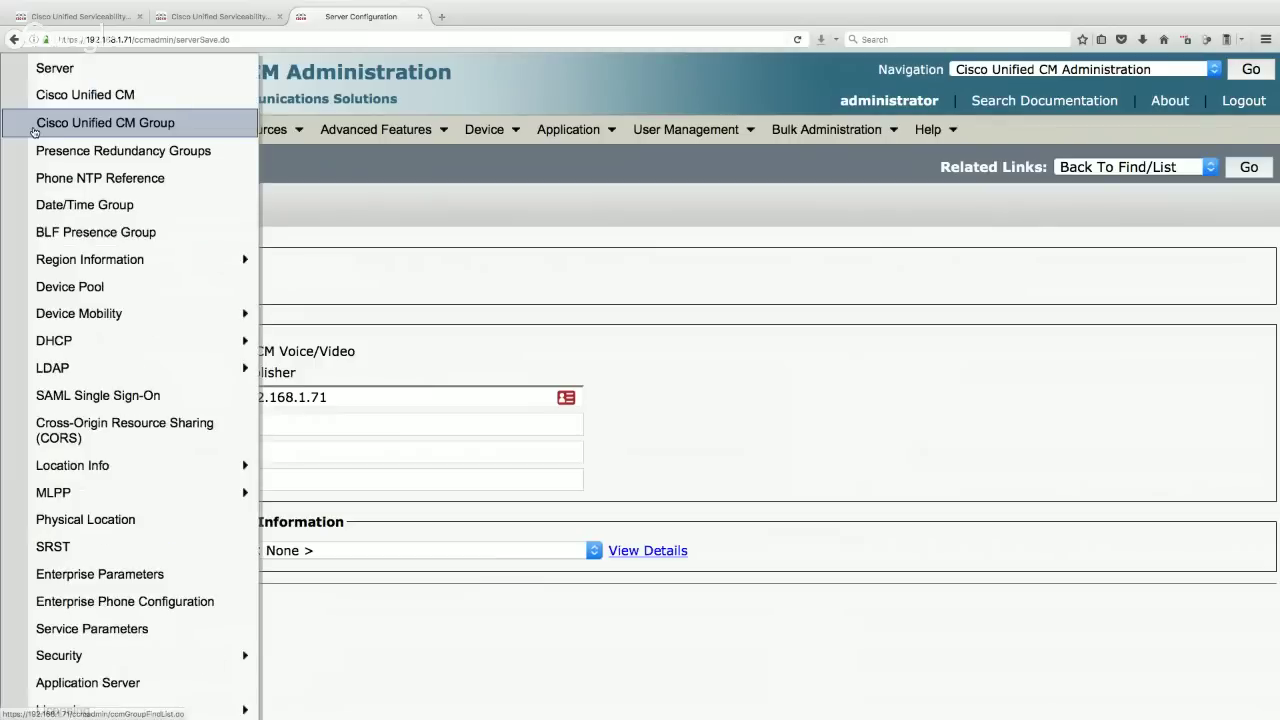
pyautogui.click(100, 588)
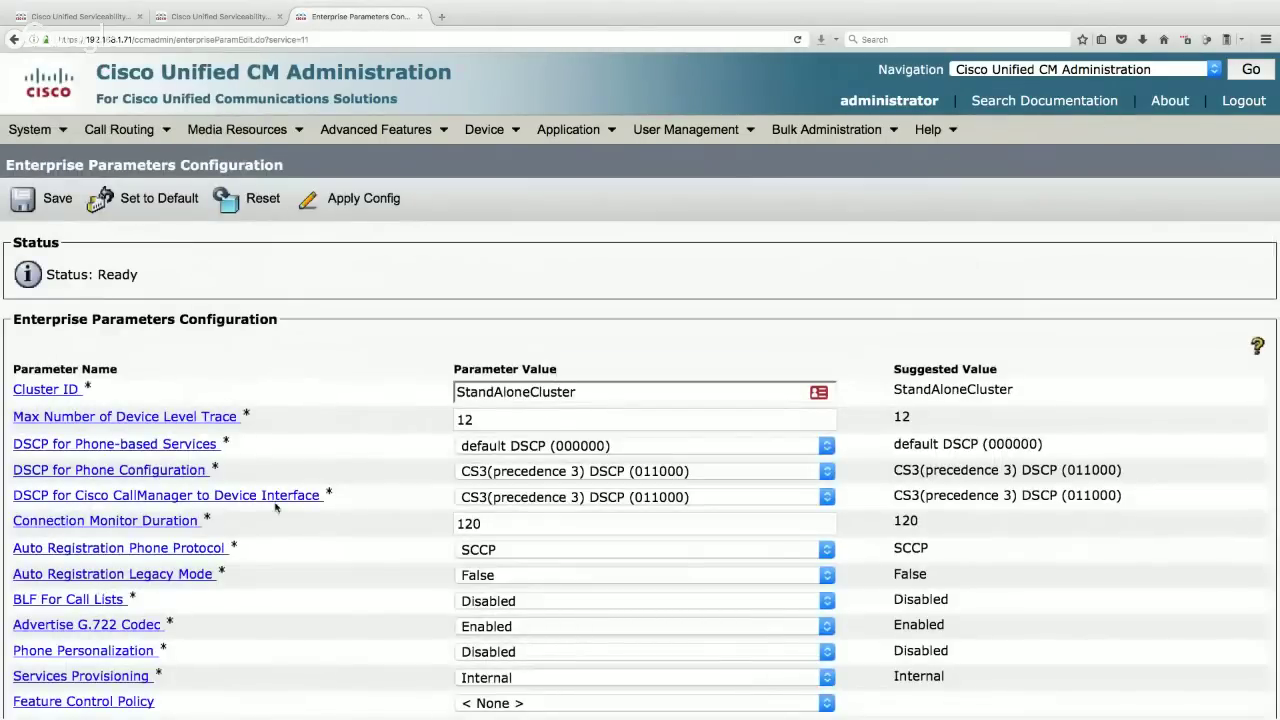
pyautogui.scroll(-1, 285, 499)
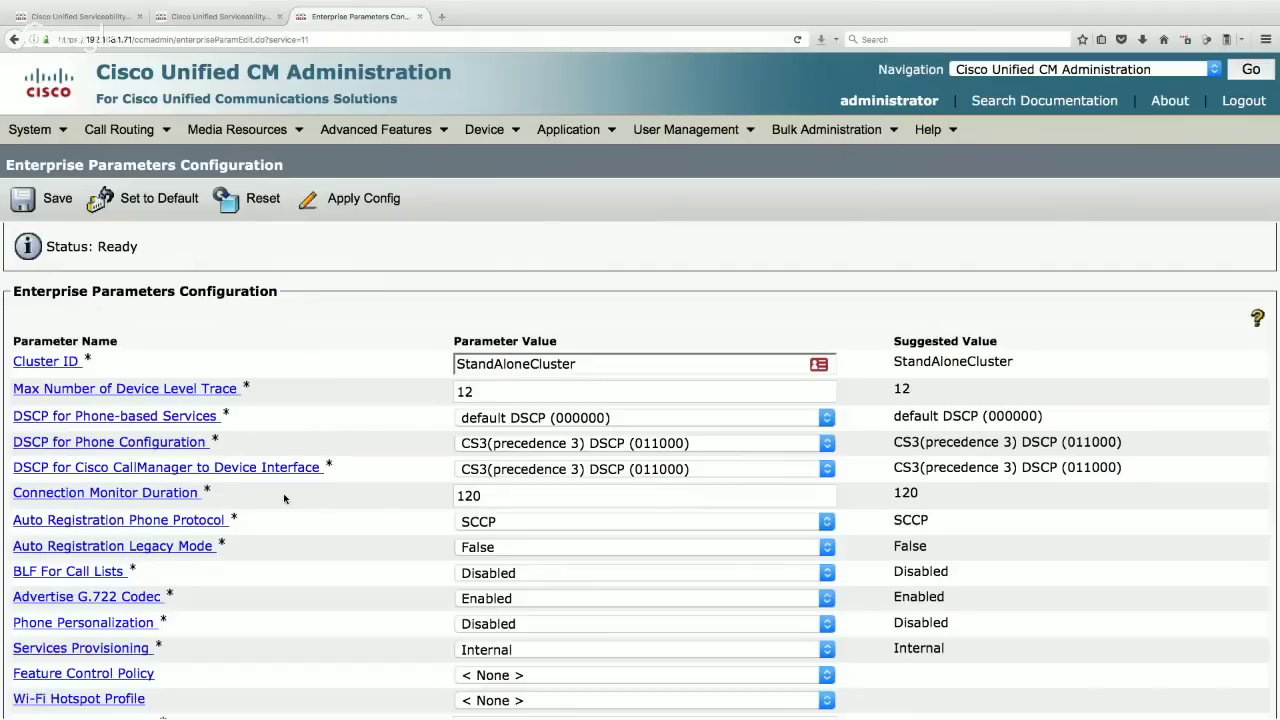
pyautogui.scroll(-1, 332, 440)
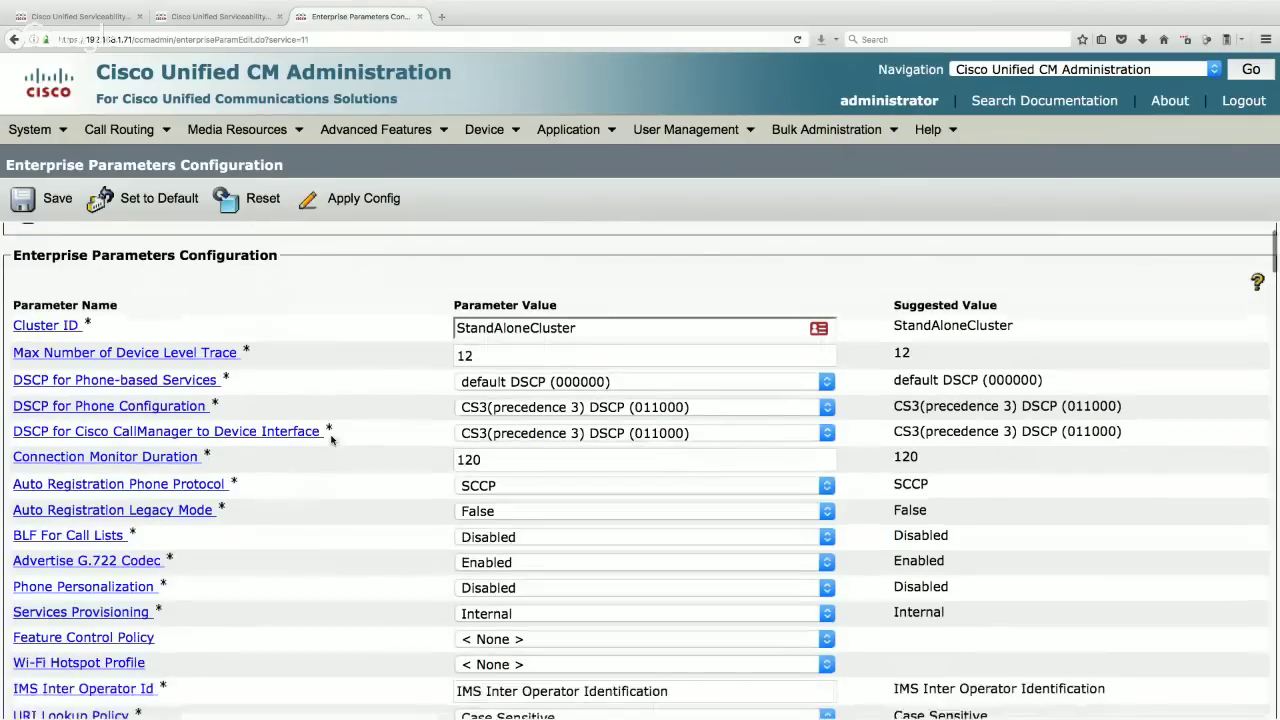
pyautogui.moveTo(263, 474); pyautogui.dragTo(16, 476)
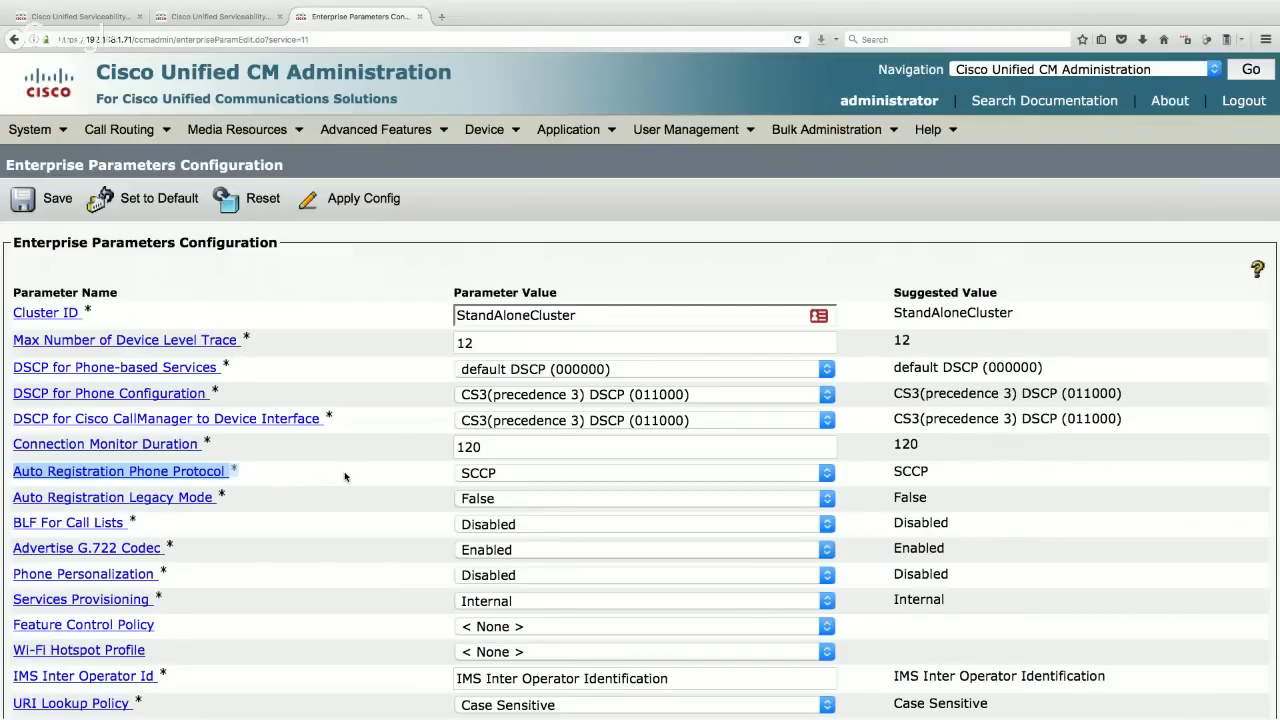
# - Leave Auto Registration Phone Protocol on SCCP
pyautogui.click(520, 475)
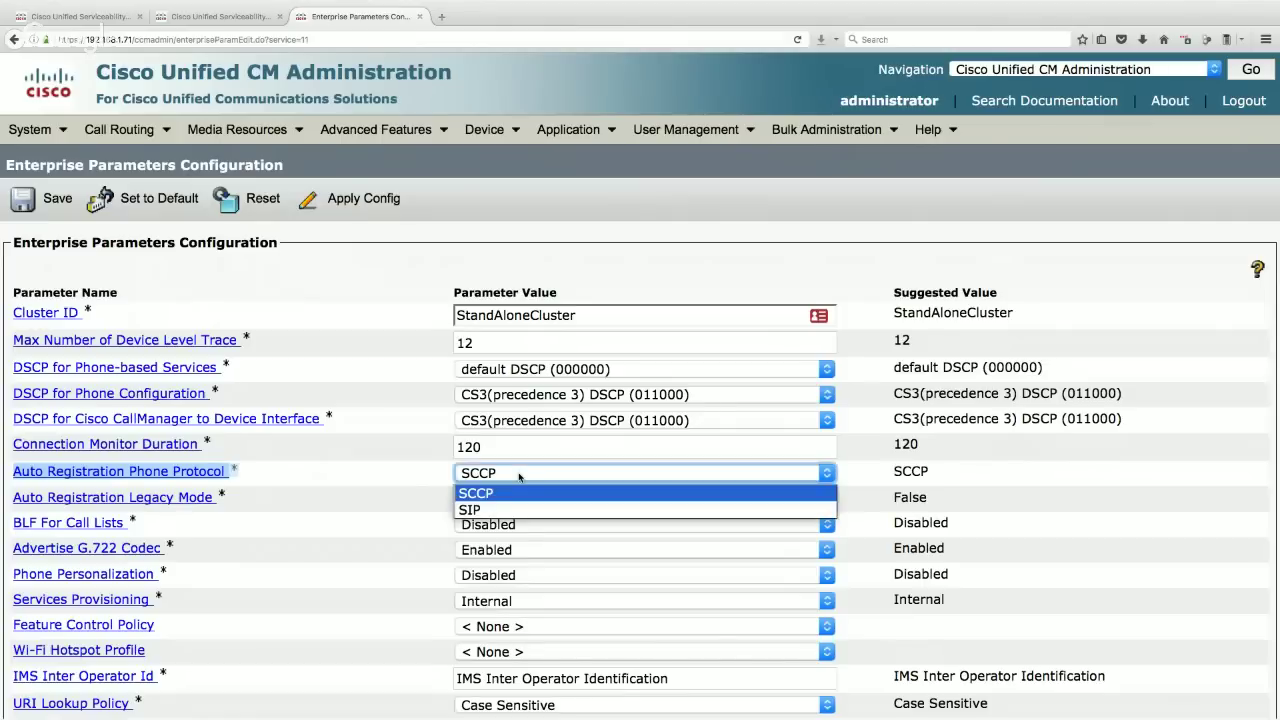
pyautogui.click(520, 476)
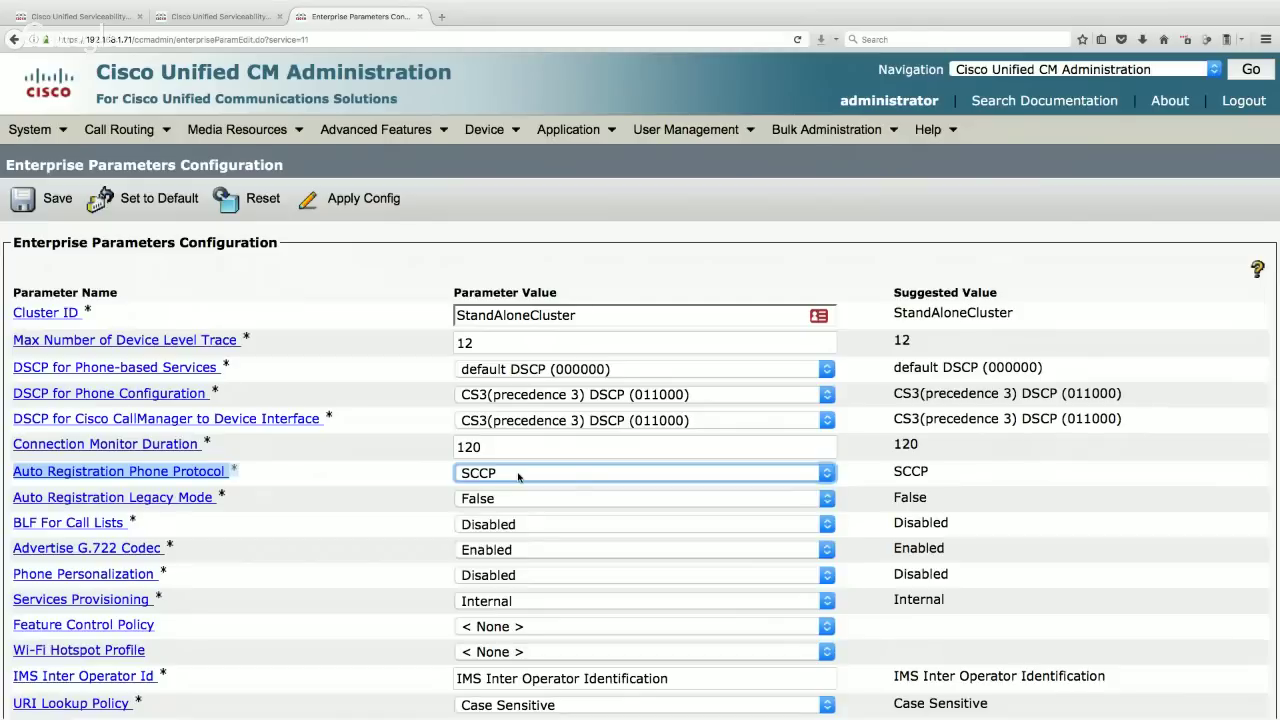
pyautogui.click(518, 476)
pyautogui.click(518, 476)
# - Set BLF For Call Lists to Enabled and dismiss the phone-restart warning
pyautogui.moveTo(158, 523); pyautogui.dragTo(12, 522)
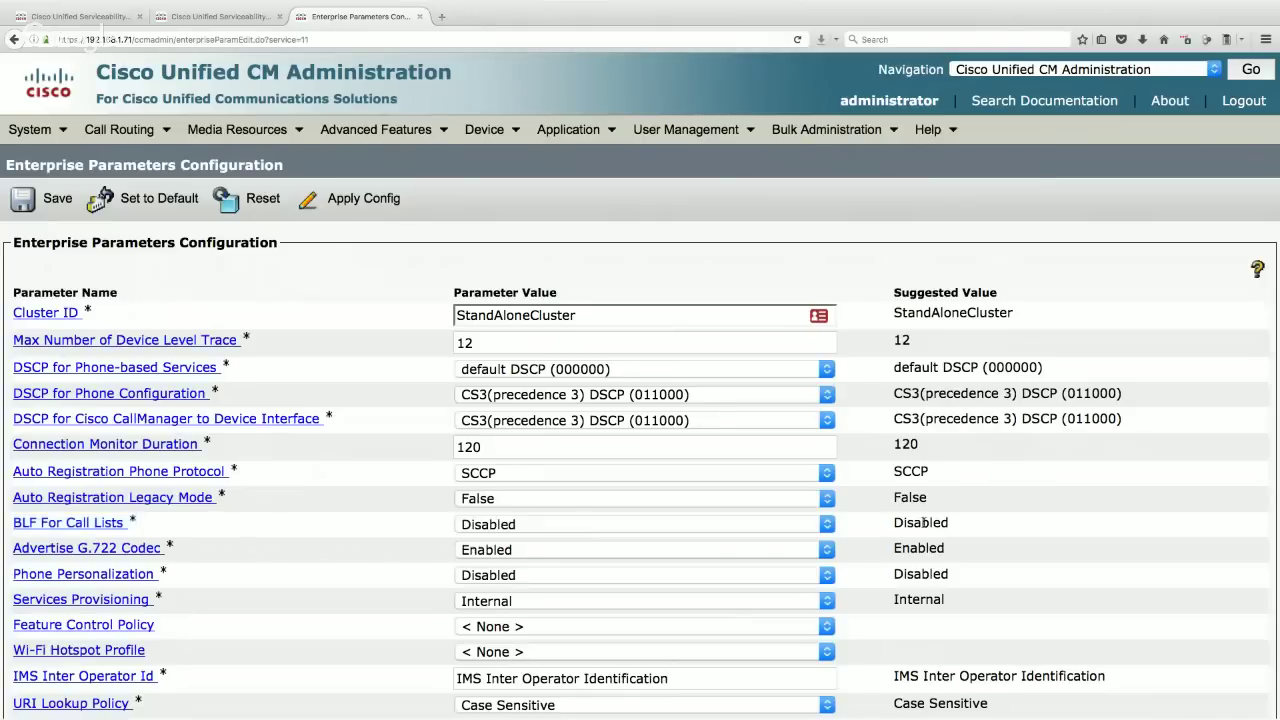
pyautogui.doubleClick(920, 522)
pyautogui.click(601, 524)
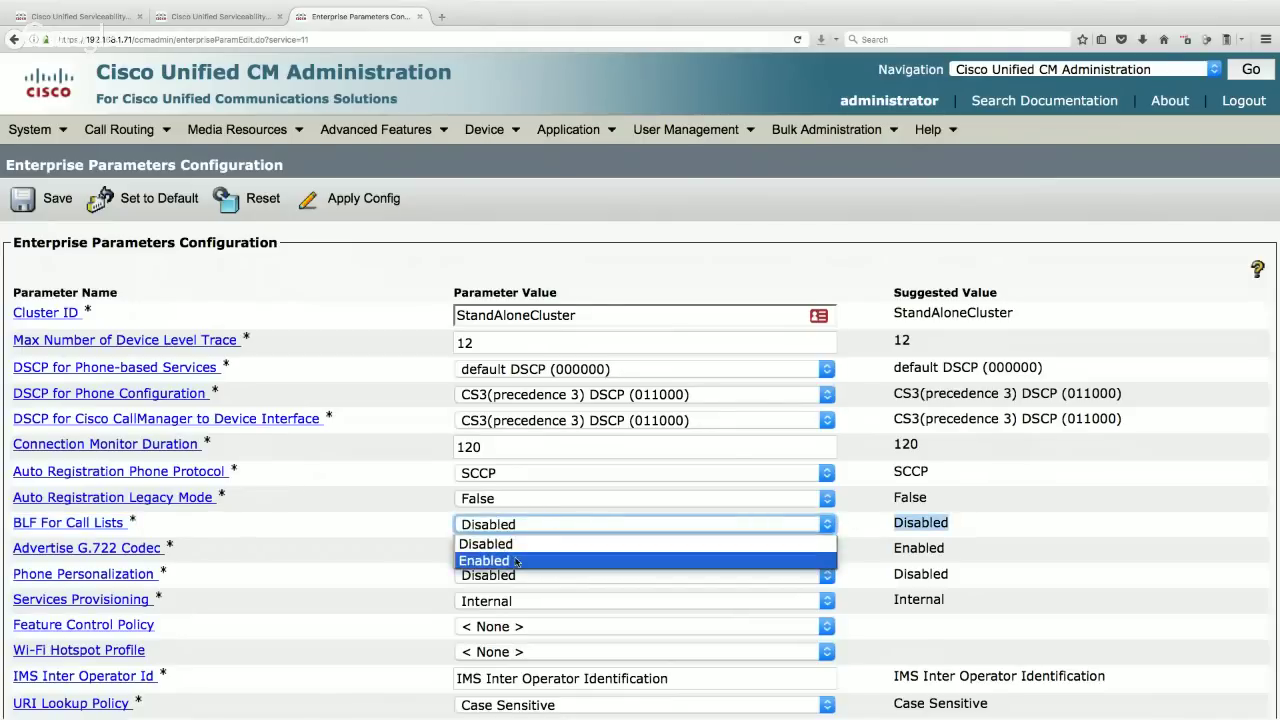
pyautogui.click(515, 560)
pyautogui.click(753, 320)
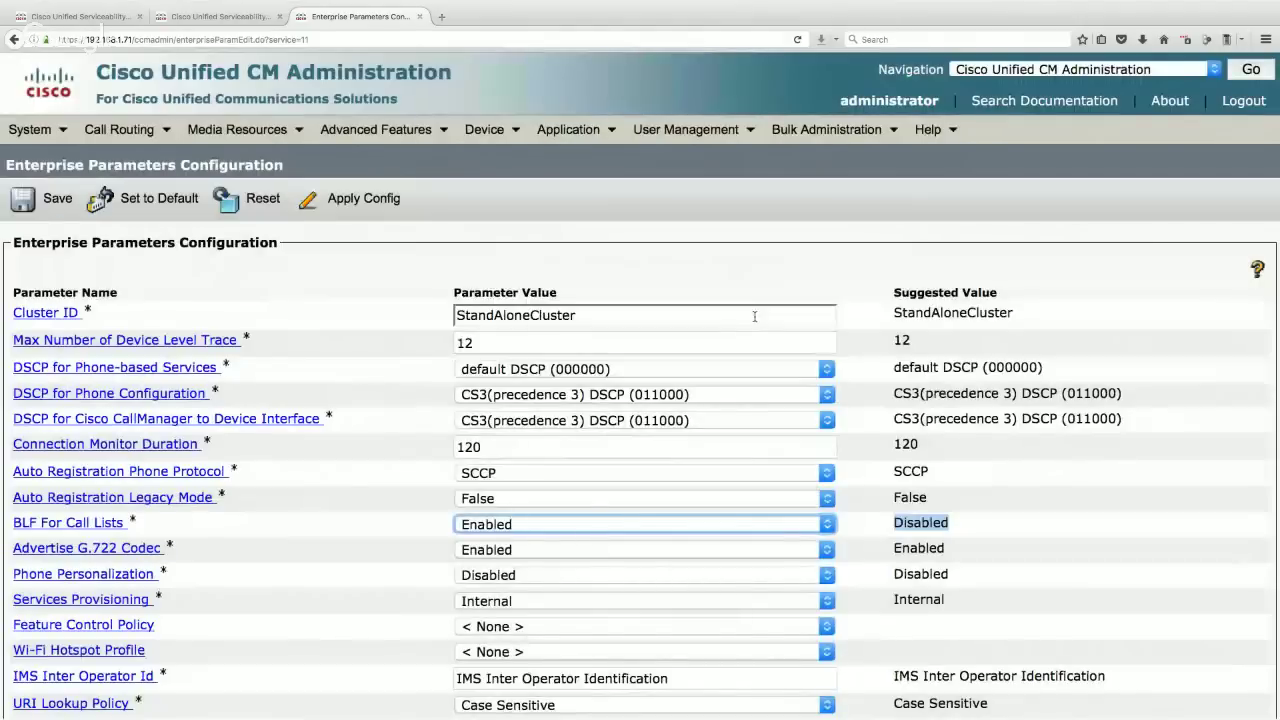
pyautogui.click(754, 316)
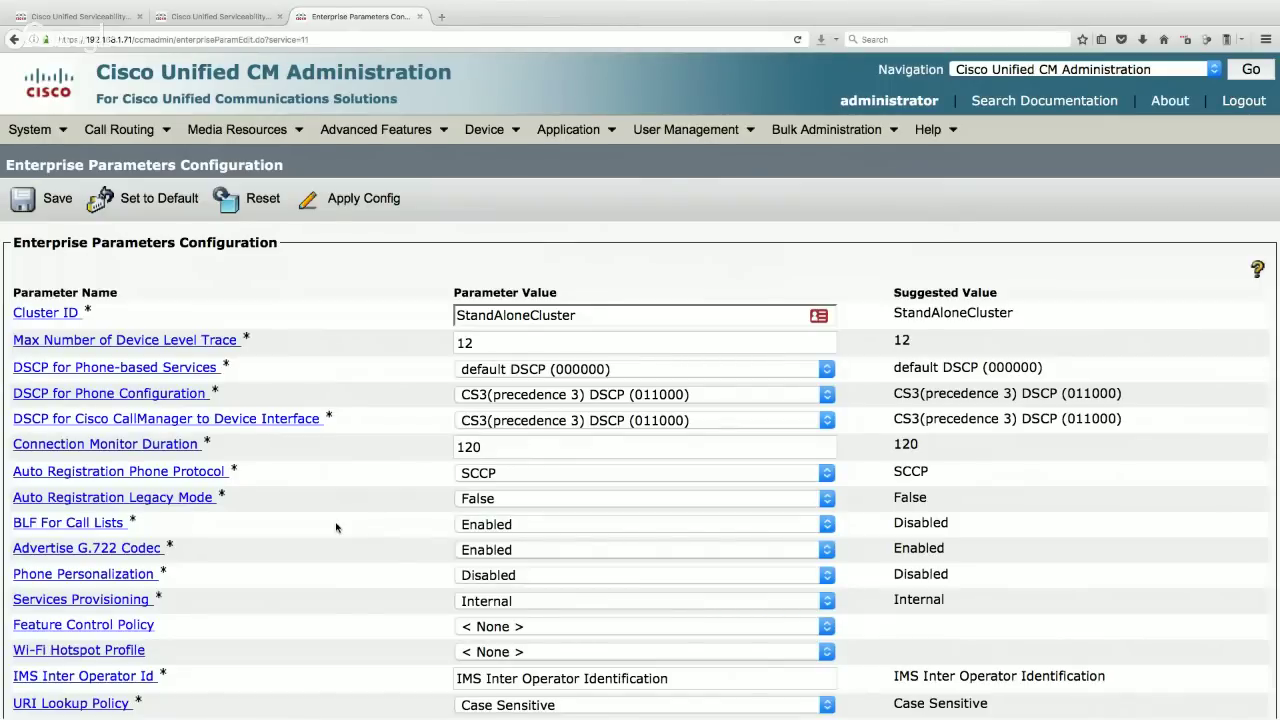
# - Scroll to Phone URL Parameters and select the CUCM-PUB1 host in the URL Authentication field
pyautogui.scroll(-8, 397, 481)
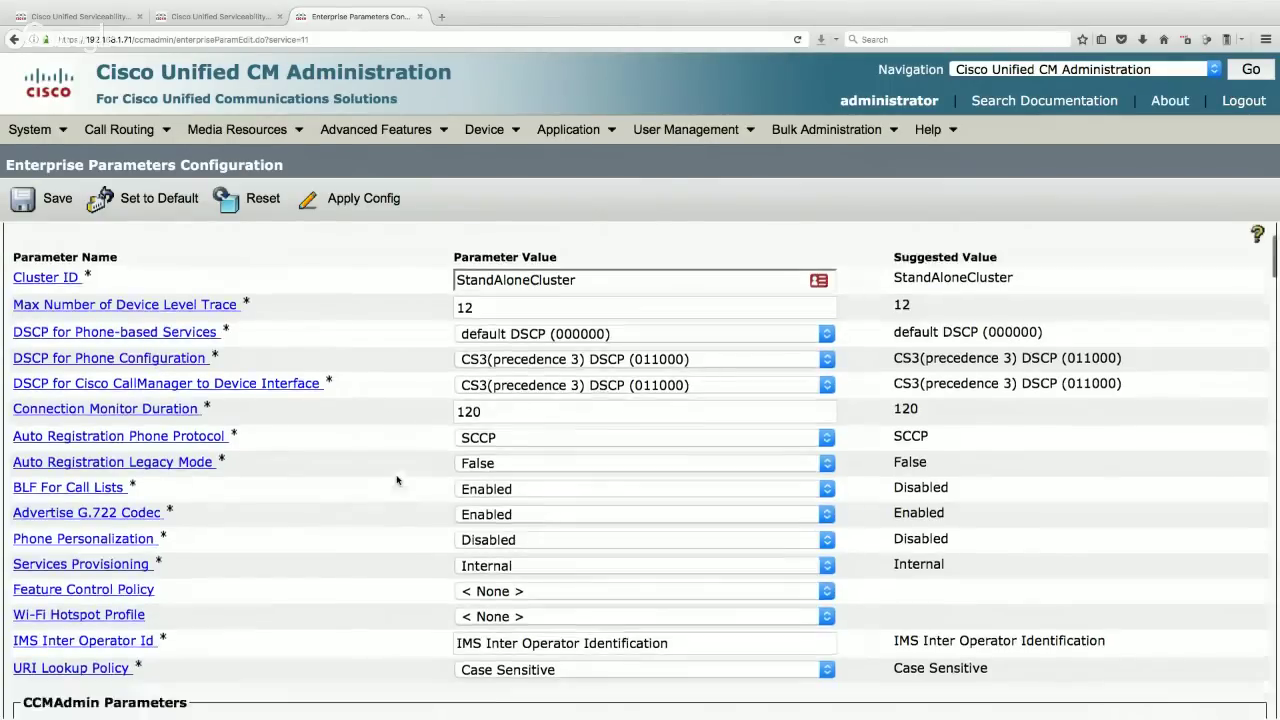
pyautogui.scroll(-14, 397, 481)
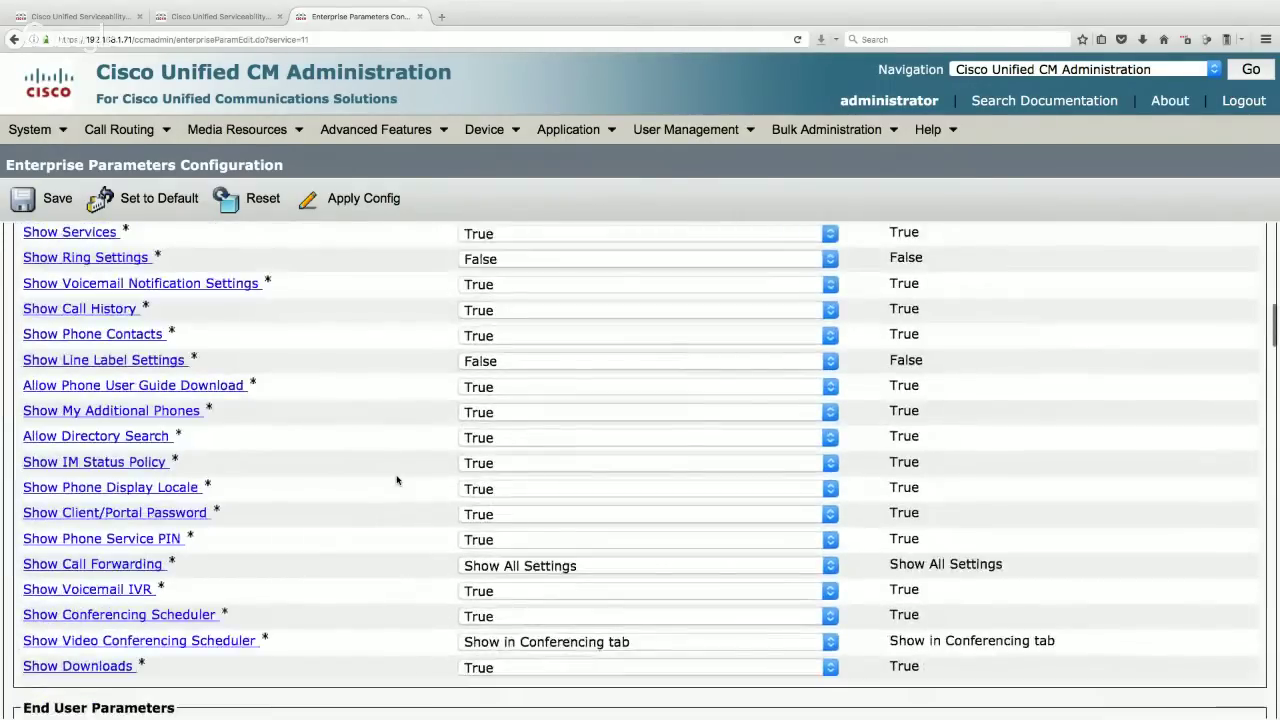
pyautogui.scroll(-12, 396, 481)
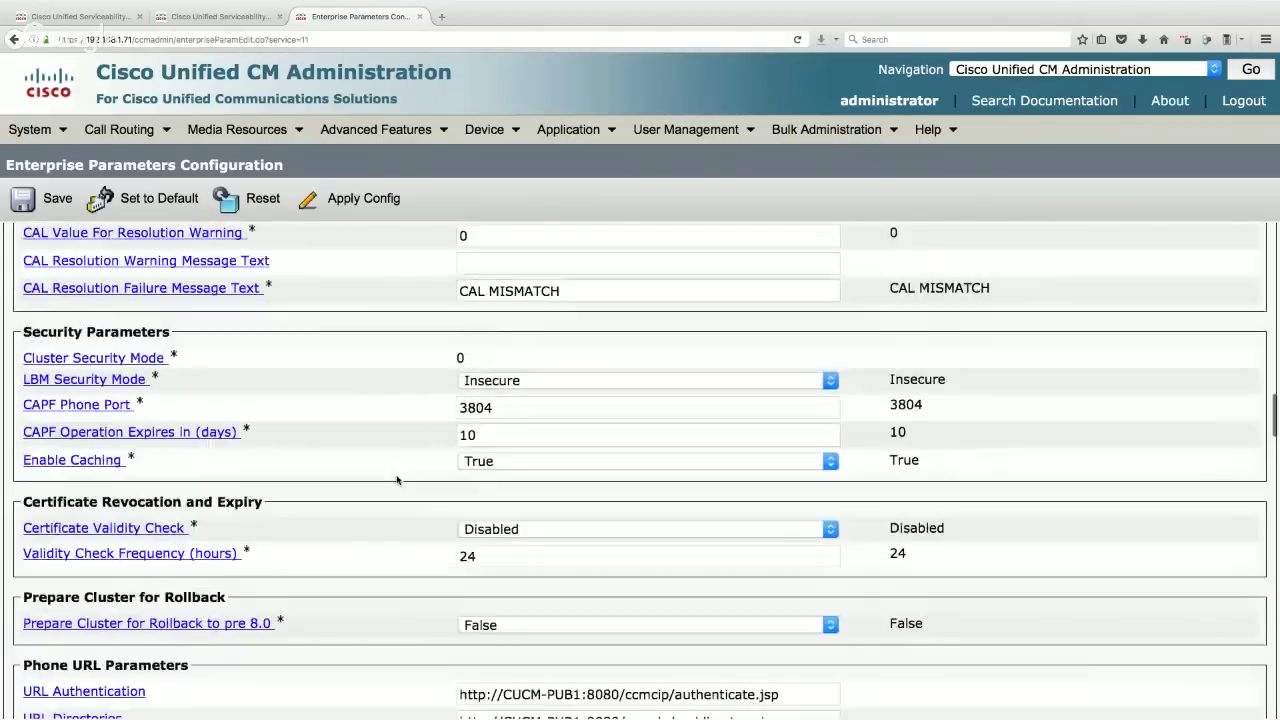
pyautogui.scroll(-2, 396, 481)
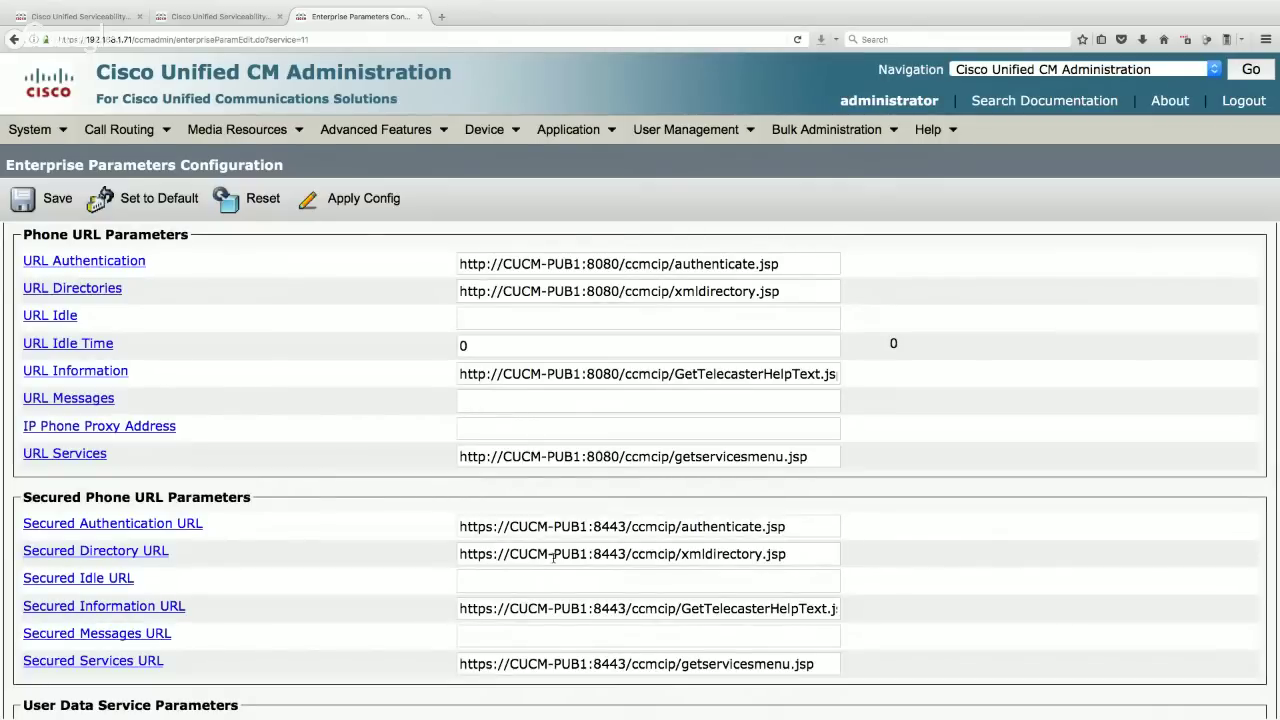
pyautogui.moveTo(583, 264); pyautogui.dragTo(502, 264)
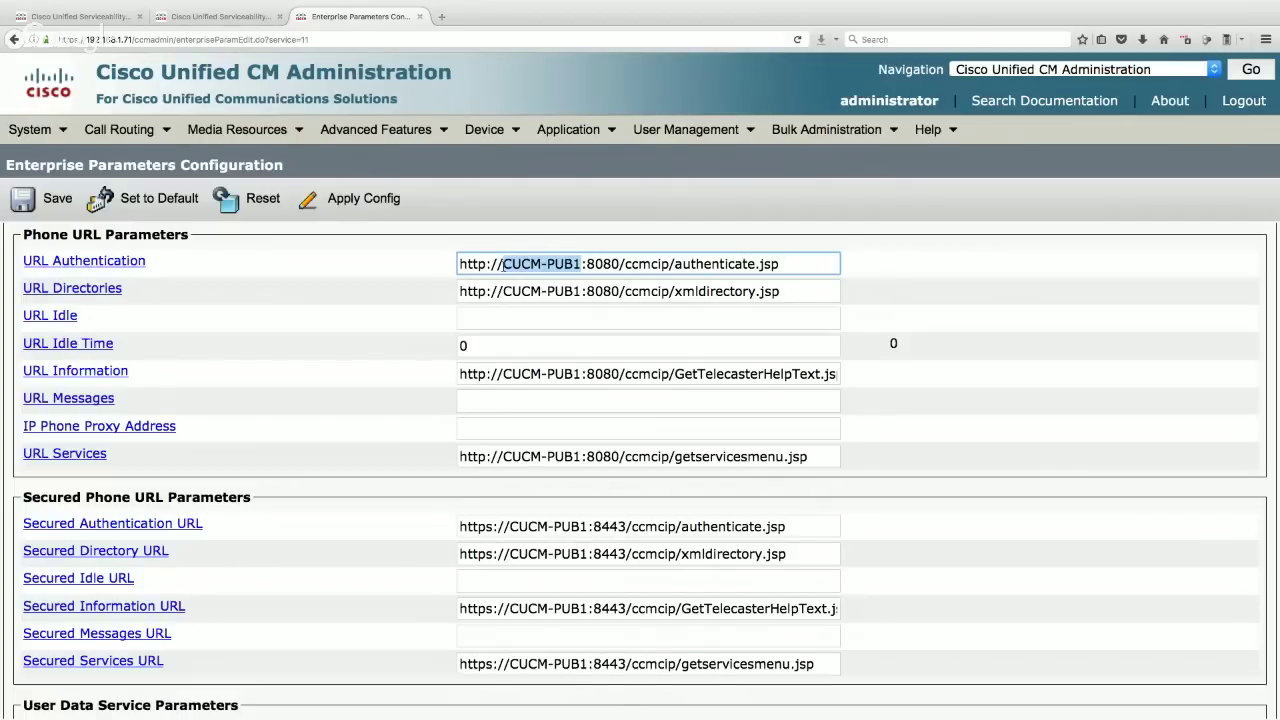
# - Replace CUCM-PUB1 with 192.168.1.71 in the URL Authentication, Directories, Information and Services fields
pyautogui.write('192.168.1.71')
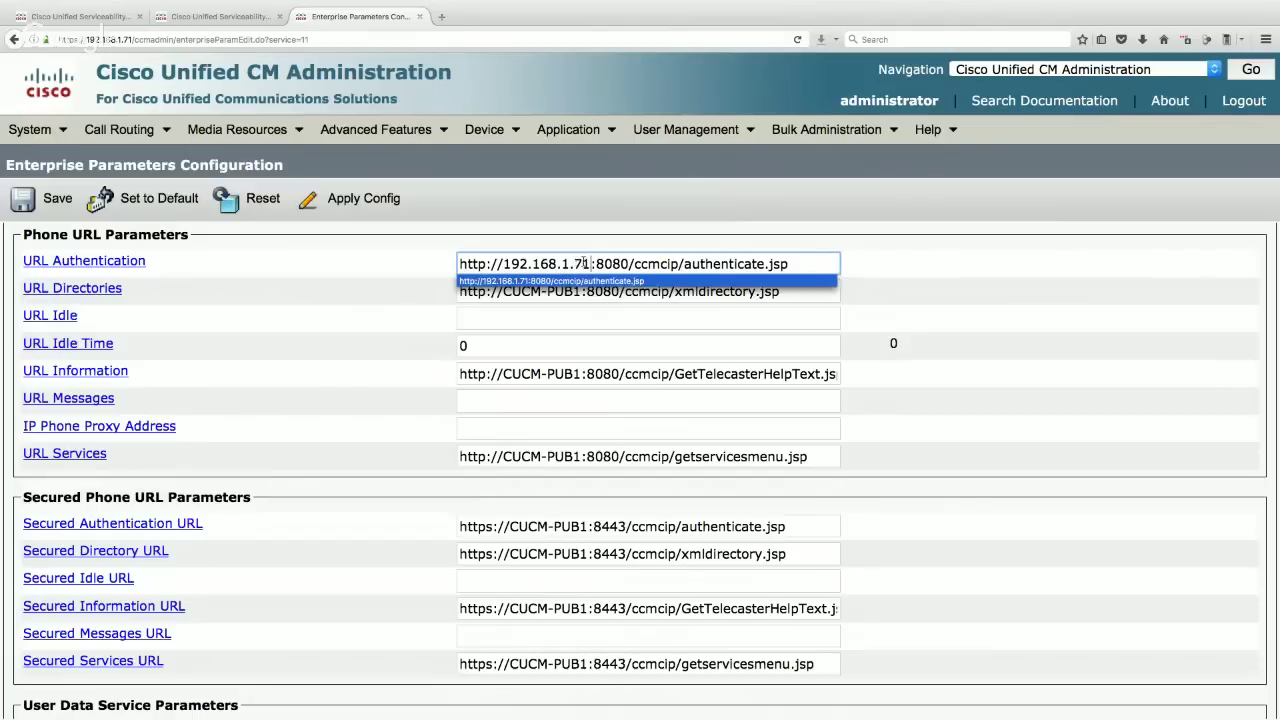
pyautogui.moveTo(590, 263); pyautogui.dragTo(505, 263)
pyautogui.hotkey('ctrl', 'c')
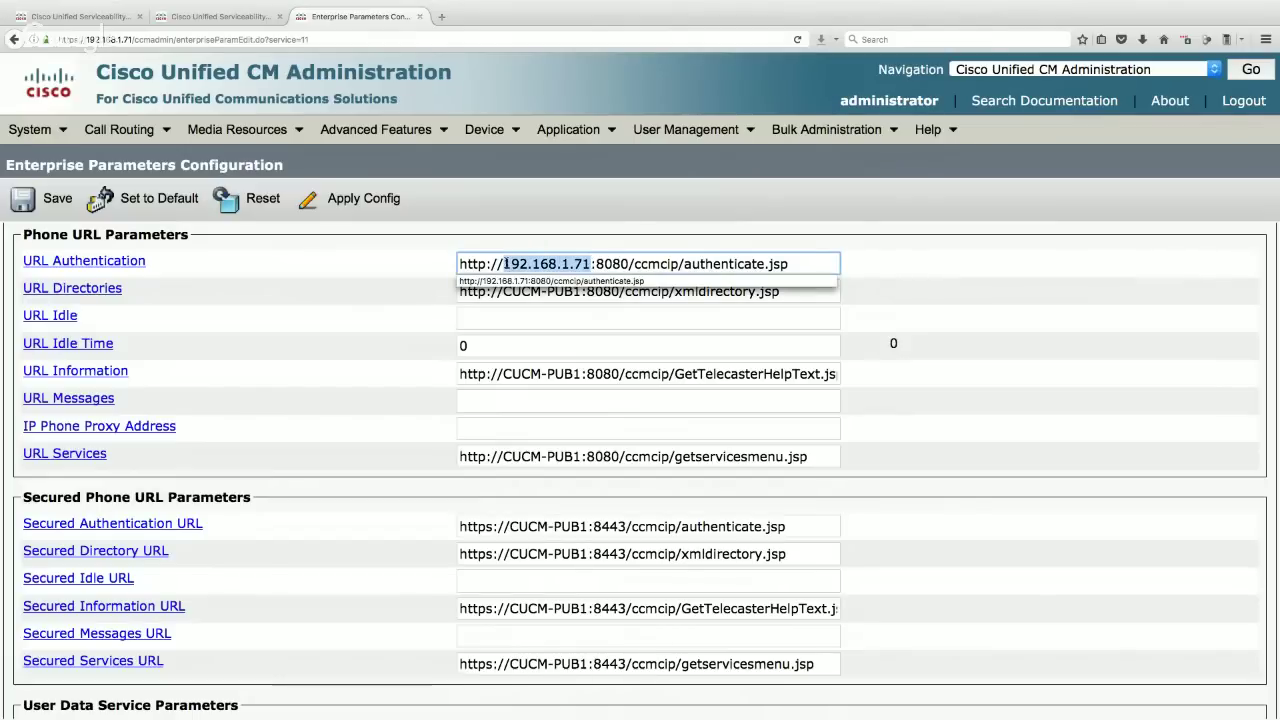
pyautogui.click(409, 280)
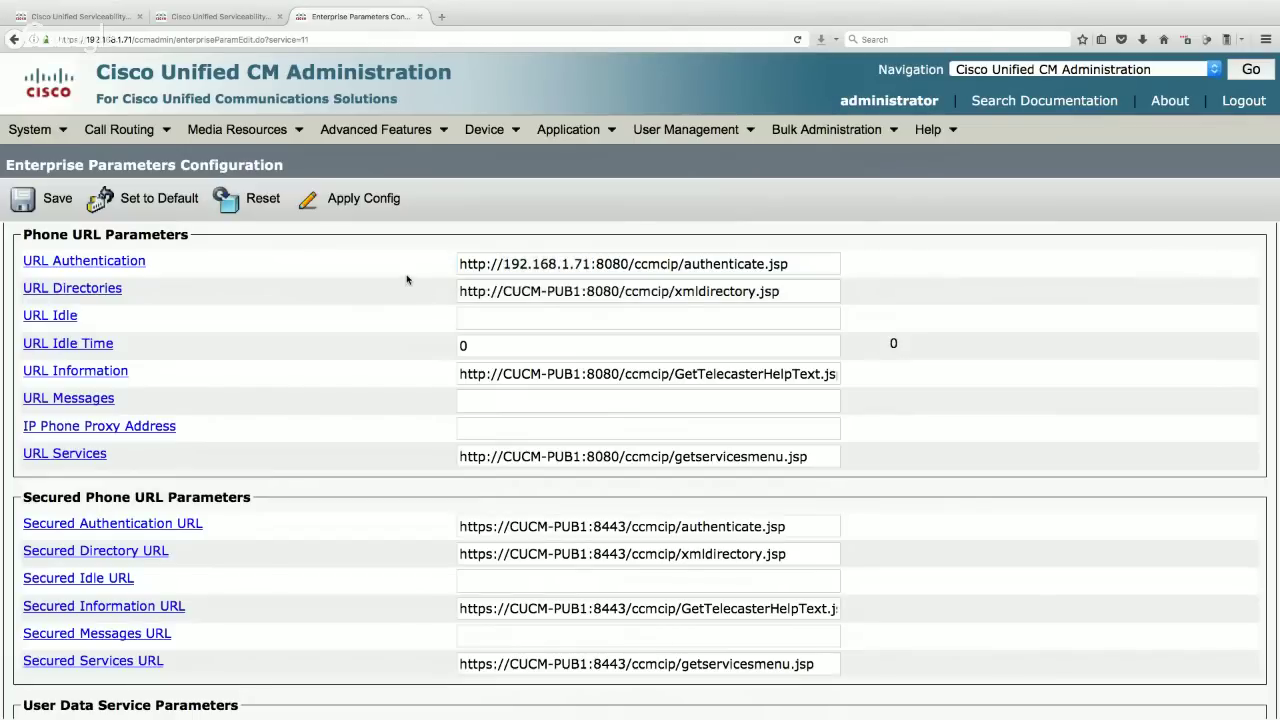
pyautogui.moveTo(580, 291); pyautogui.dragTo(503, 291)
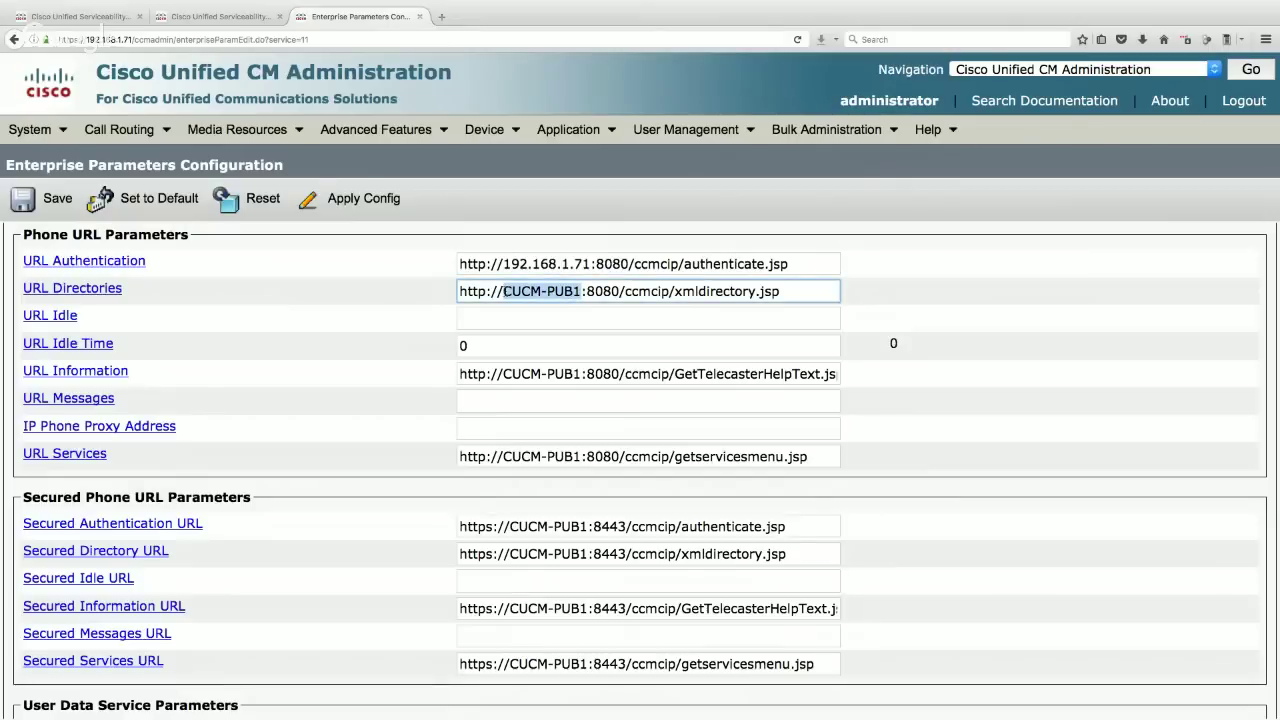
pyautogui.hotkey('ctrl', 'v')
pyautogui.moveTo(580, 374); pyautogui.dragTo(503, 374)
pyautogui.hotkey('ctrl', 'v')
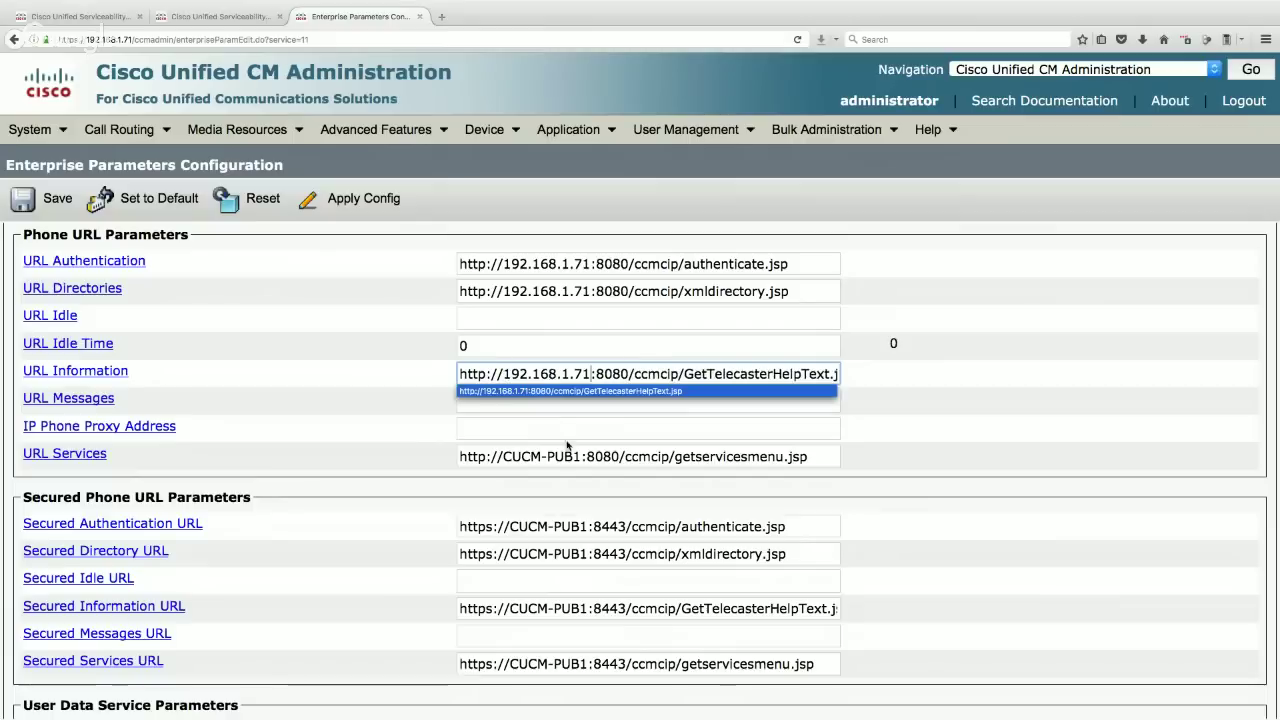
pyautogui.moveTo(582, 456); pyautogui.dragTo(503, 456)
pyautogui.hotkey('ctrl', 'v')
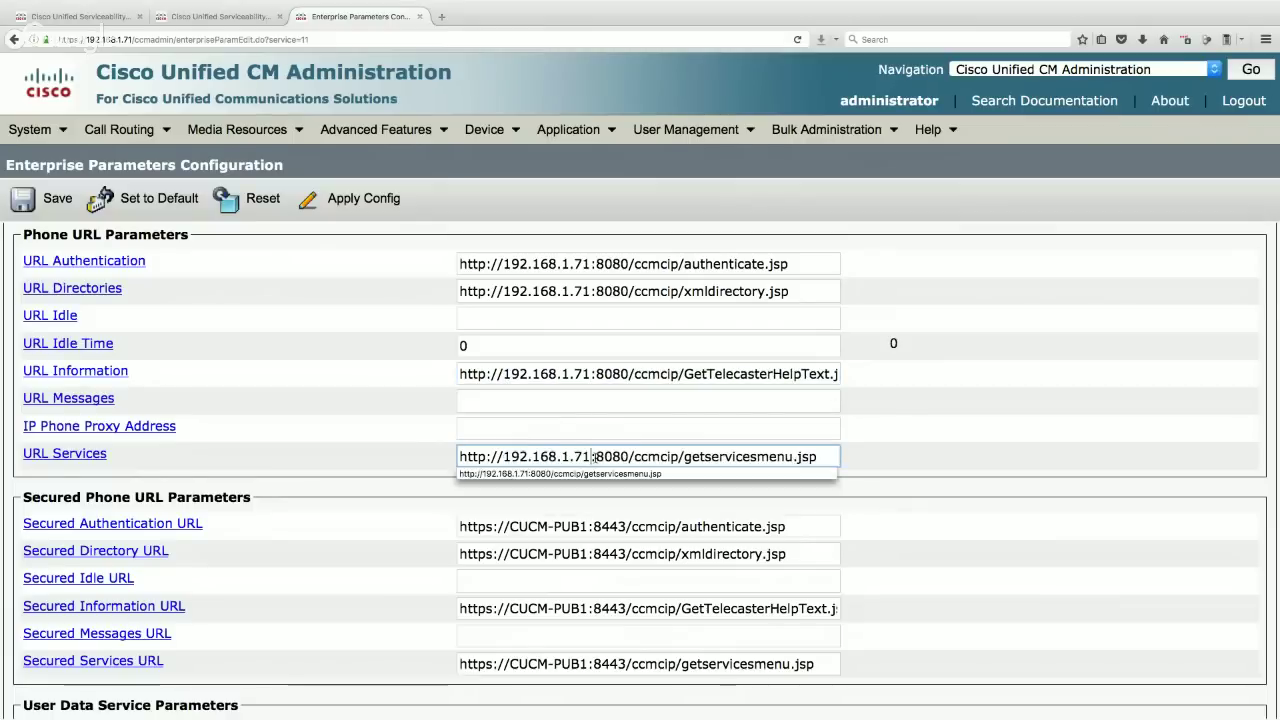
# - Replace CUCM-PUB1 with 192.168.1.71 in the secured Authentication, Directory, Information and Services URLs
pyautogui.moveTo(587, 526); pyautogui.dragTo(510, 526)
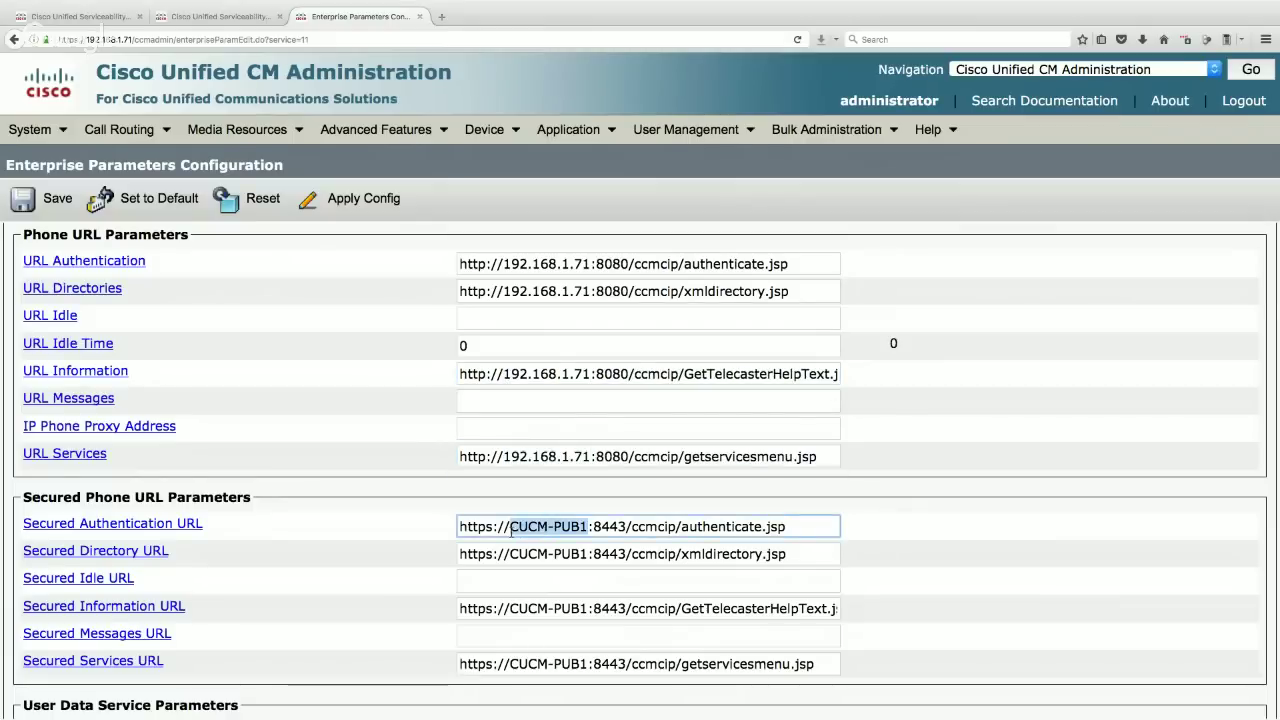
pyautogui.hotkey('ctrl', 'v')
pyautogui.moveTo(587, 553); pyautogui.dragTo(509, 553)
pyautogui.hotkey('ctrl', 'v')
pyautogui.click(590, 608)
pyautogui.moveTo(590, 608); pyautogui.dragTo(511, 607)
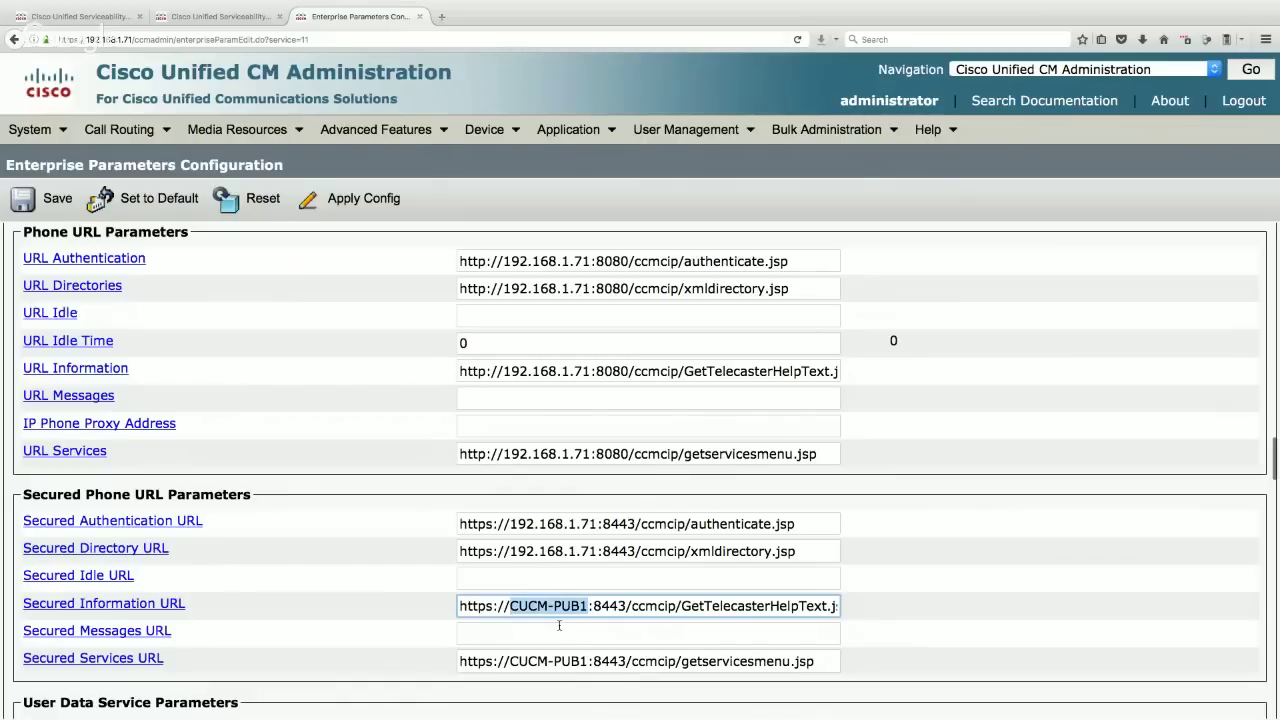
pyautogui.hotkey('ctrl', 'v')
pyautogui.moveTo(590, 661); pyautogui.dragTo(510, 661)
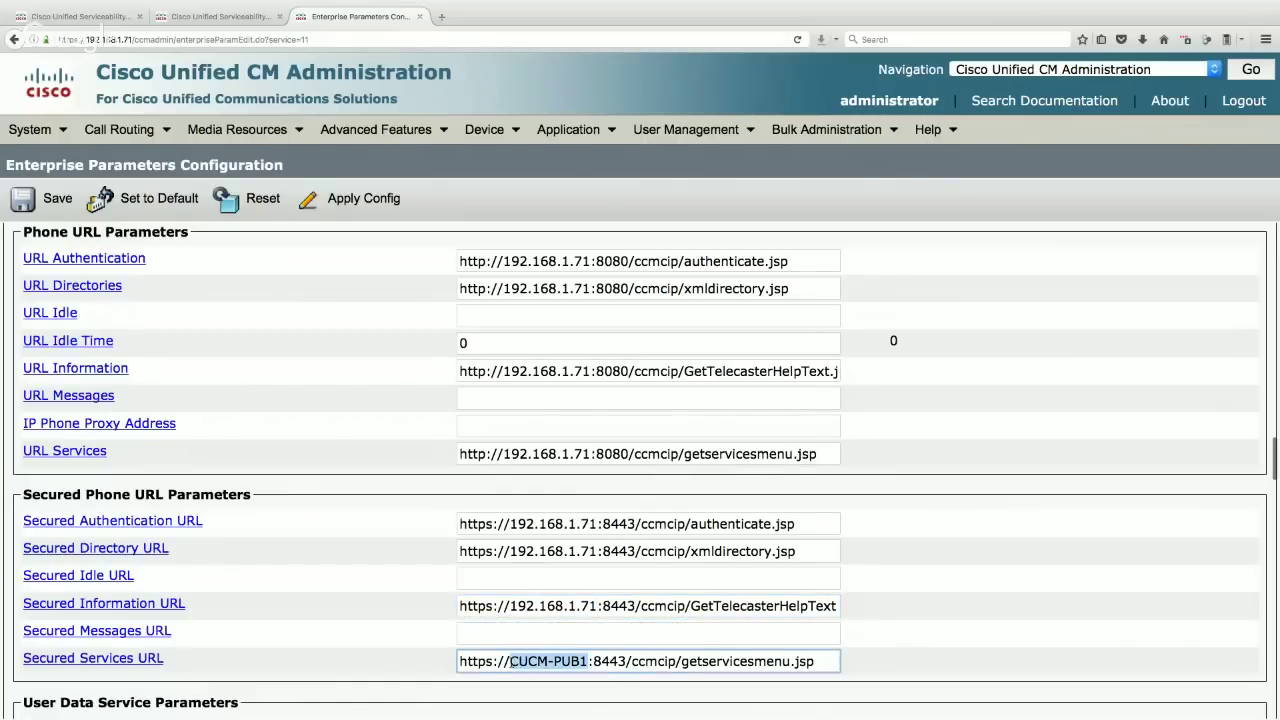
pyautogui.hotkey('ctrl', 'v')
# - Save the updated enterprise parameters
pyautogui.click(900, 625)
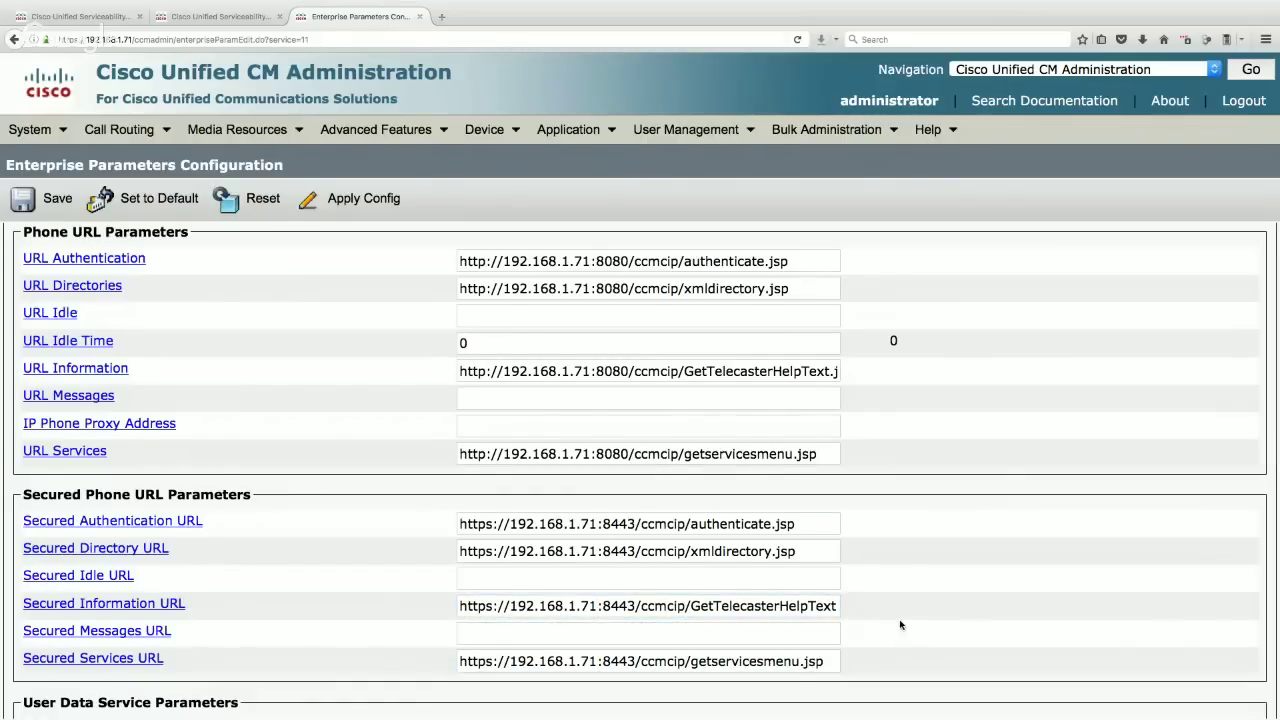
pyautogui.scroll(-3, 900, 625)
pyautogui.scroll(-5, 900, 625)
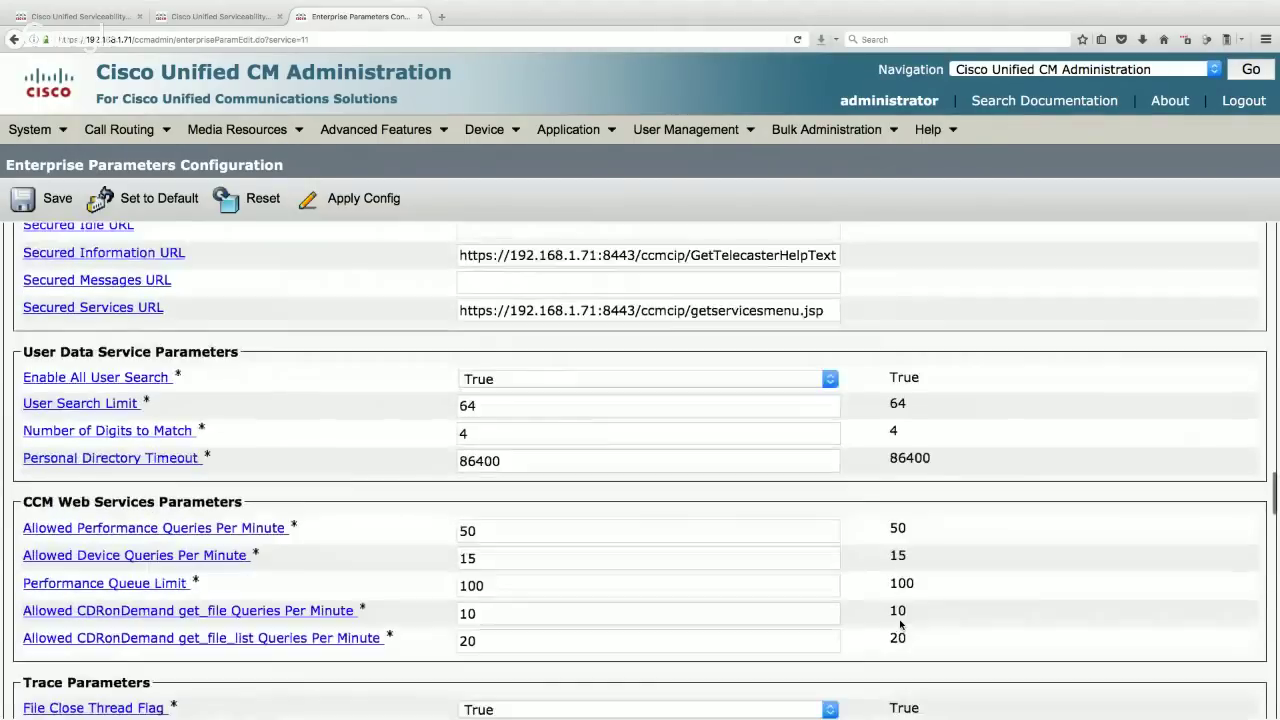
pyautogui.click(50, 201)
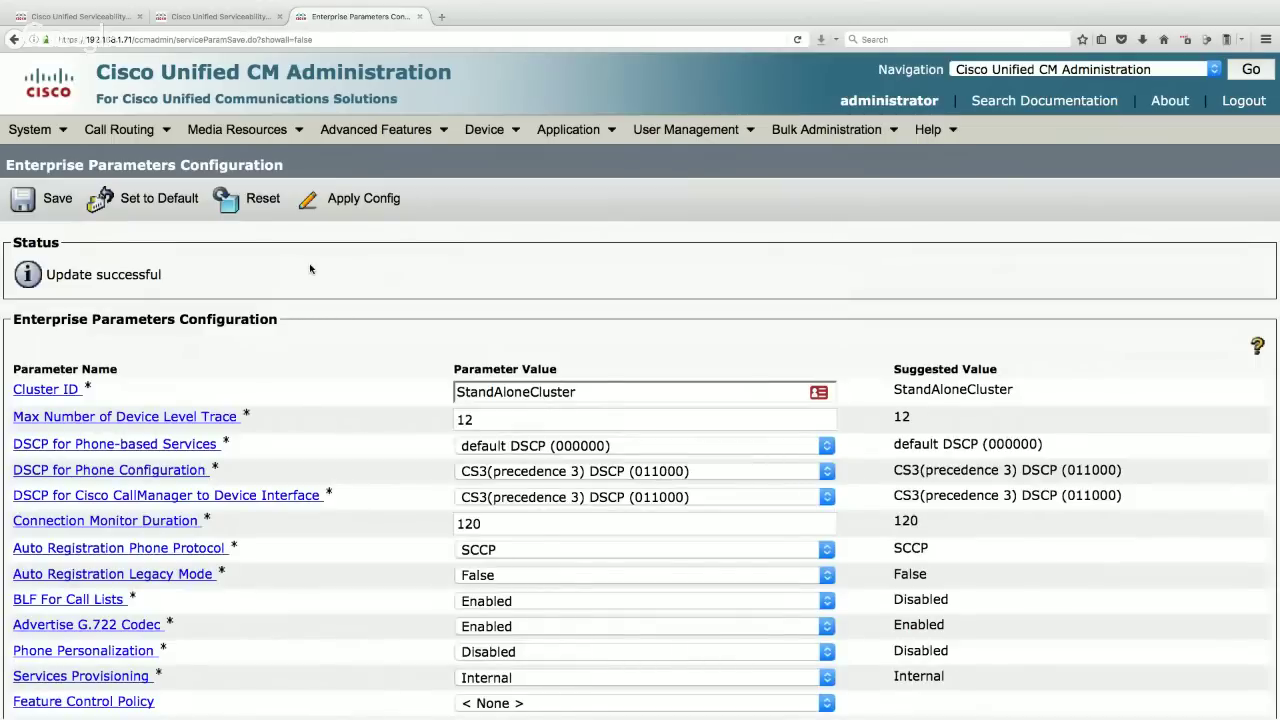
# - Reset all 10 devices so the new enterprise parameters take effect, then close the reset page
pyautogui.click(263, 204)
pyautogui.click(778, 322)
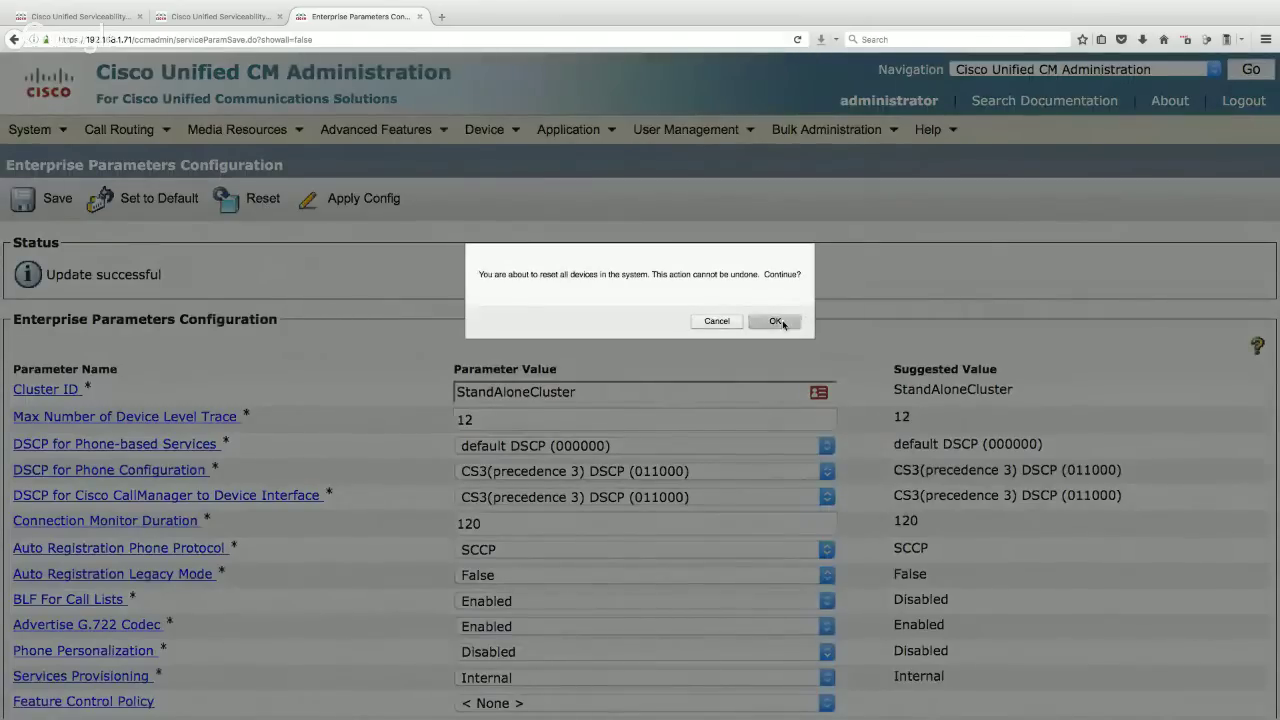
pyautogui.click(48, 421)
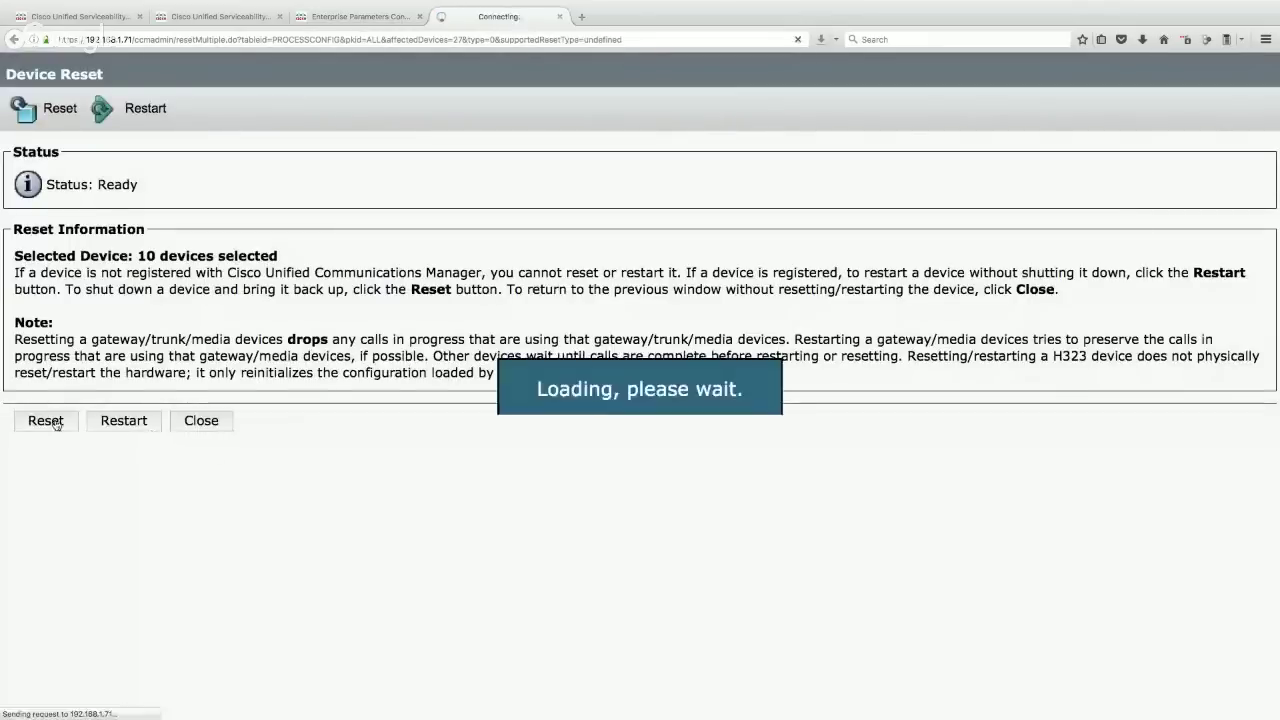
pyautogui.click(209, 425)
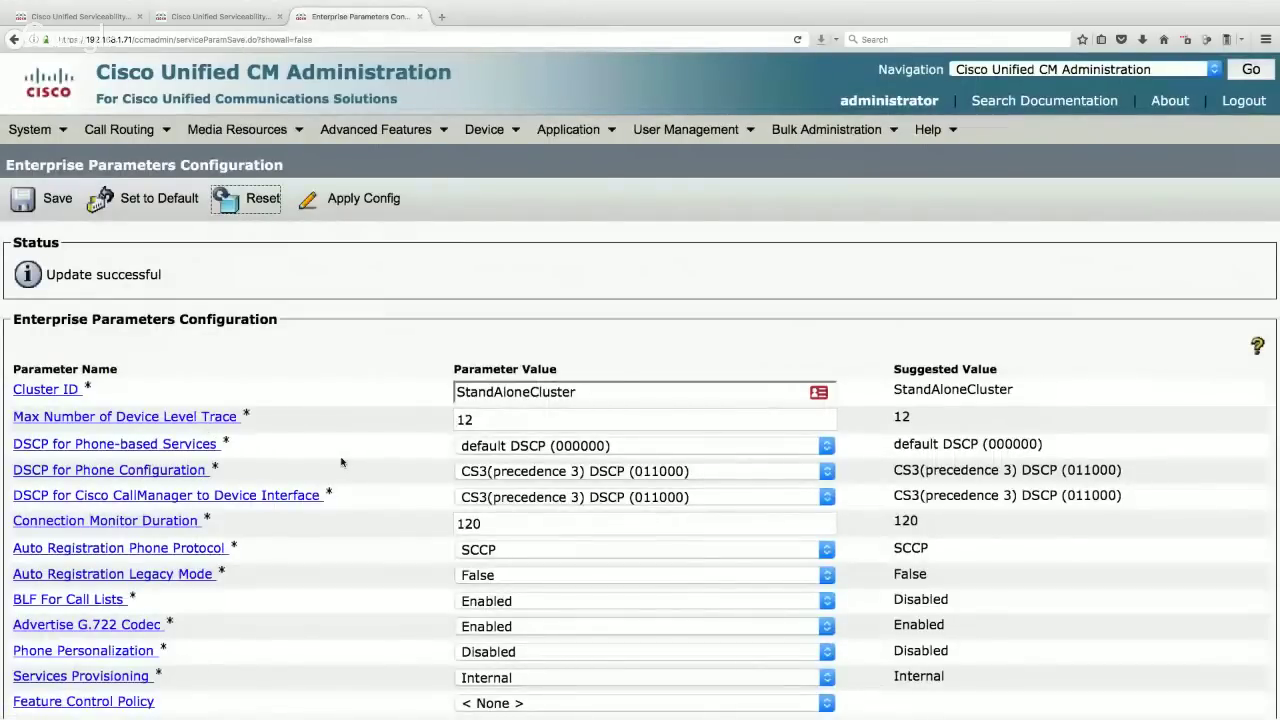
pyautogui.click(30, 129)
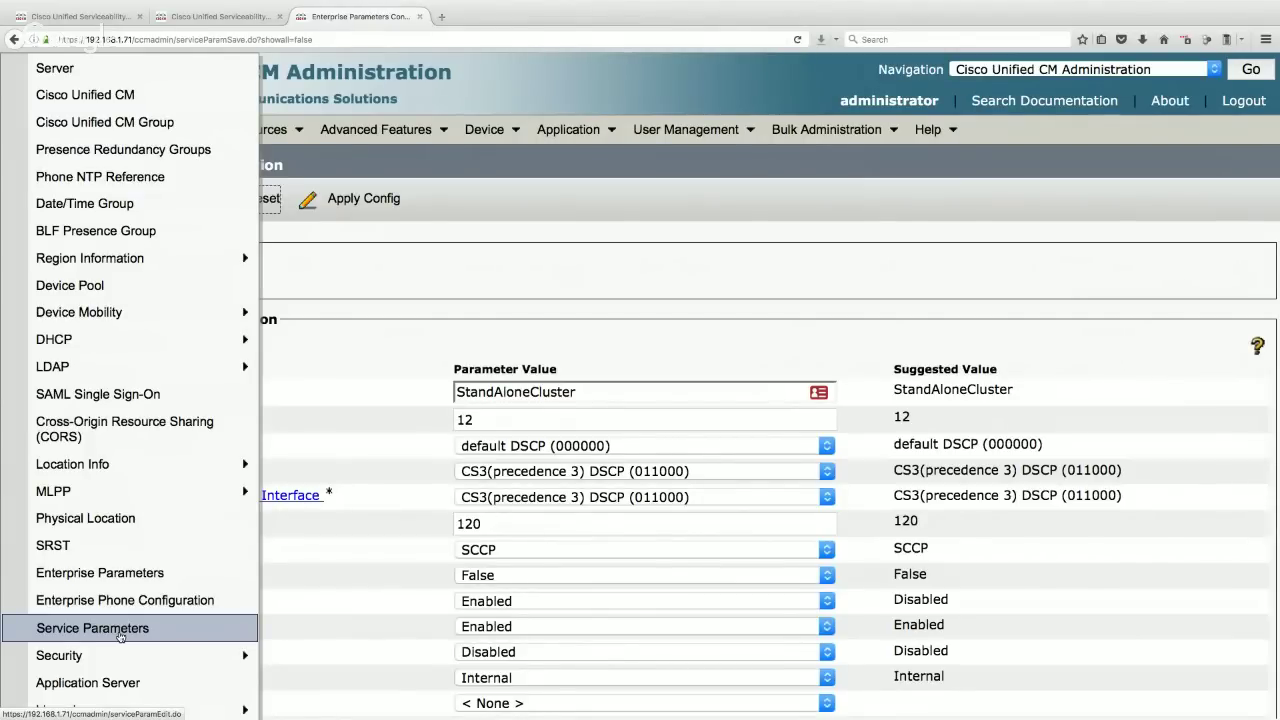
# - Open Service Parameters for server 192.168.1.71 with the Cisco CallManager (Active) service
pyautogui.click(120, 628)
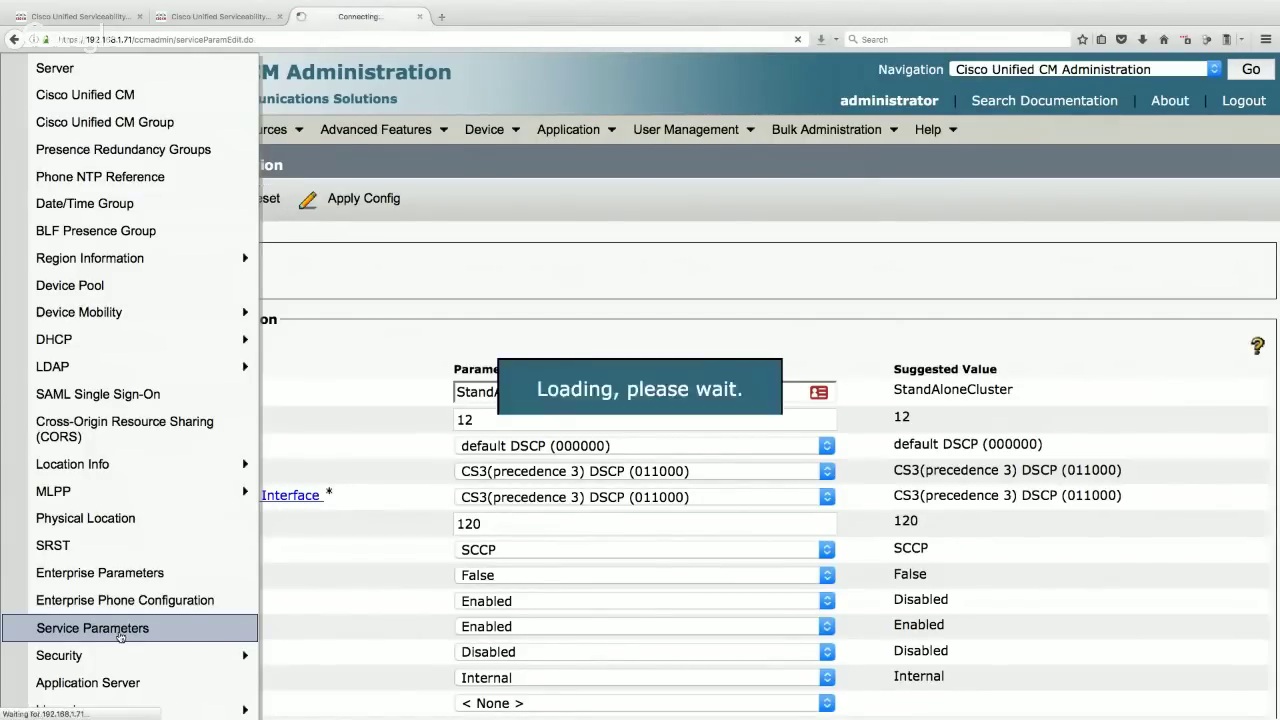
pyautogui.click(305, 312)
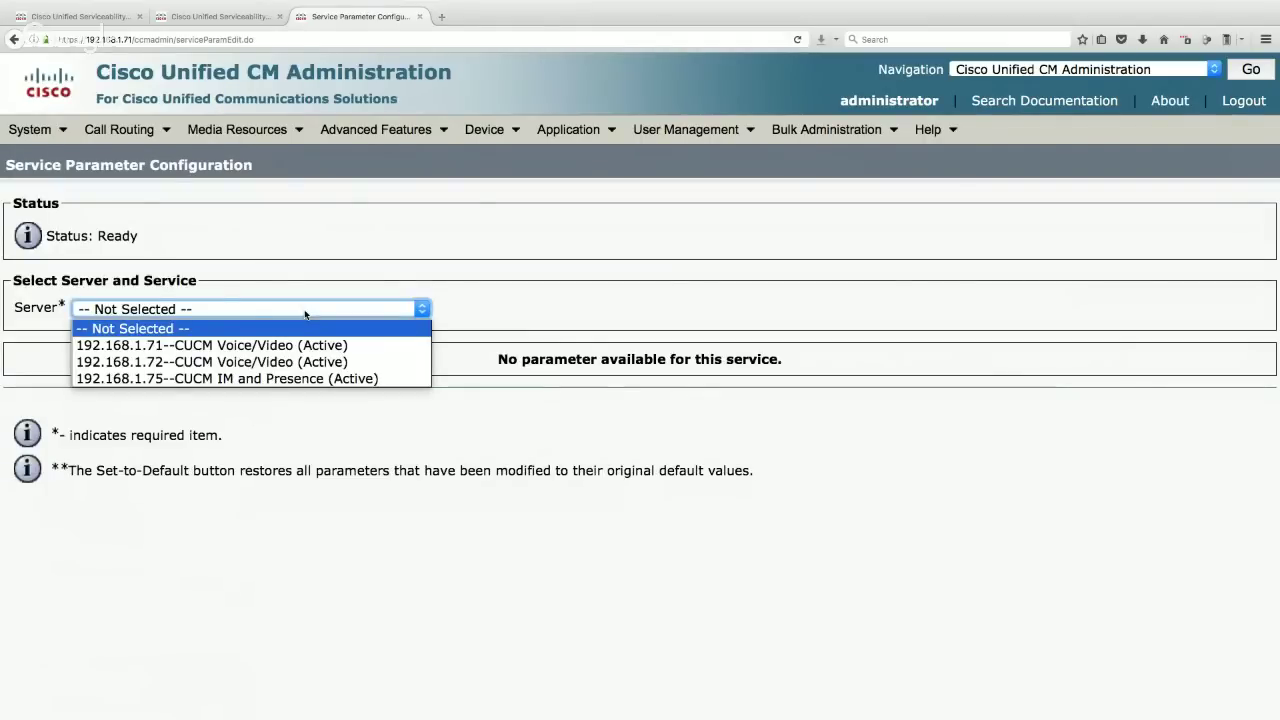
pyautogui.click(236, 346)
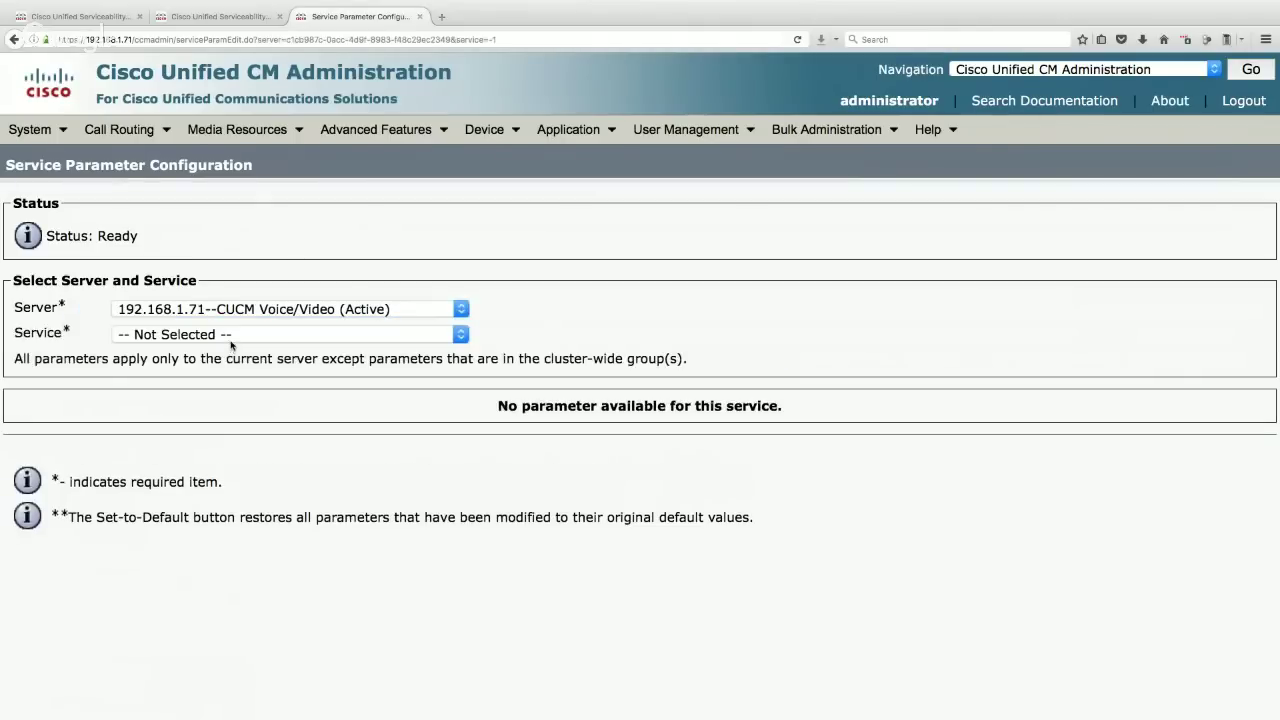
pyautogui.click(231, 340)
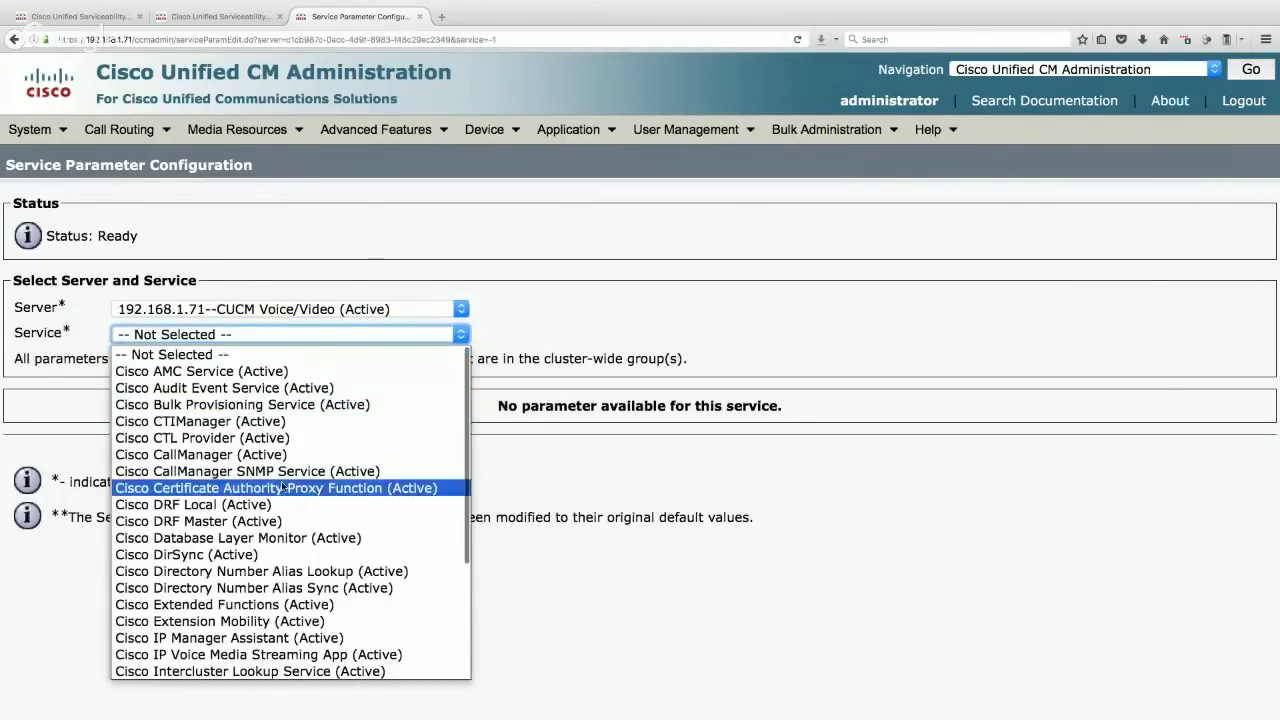
pyautogui.scroll(-3, 283, 487)
pyautogui.scroll(-1, 284, 486)
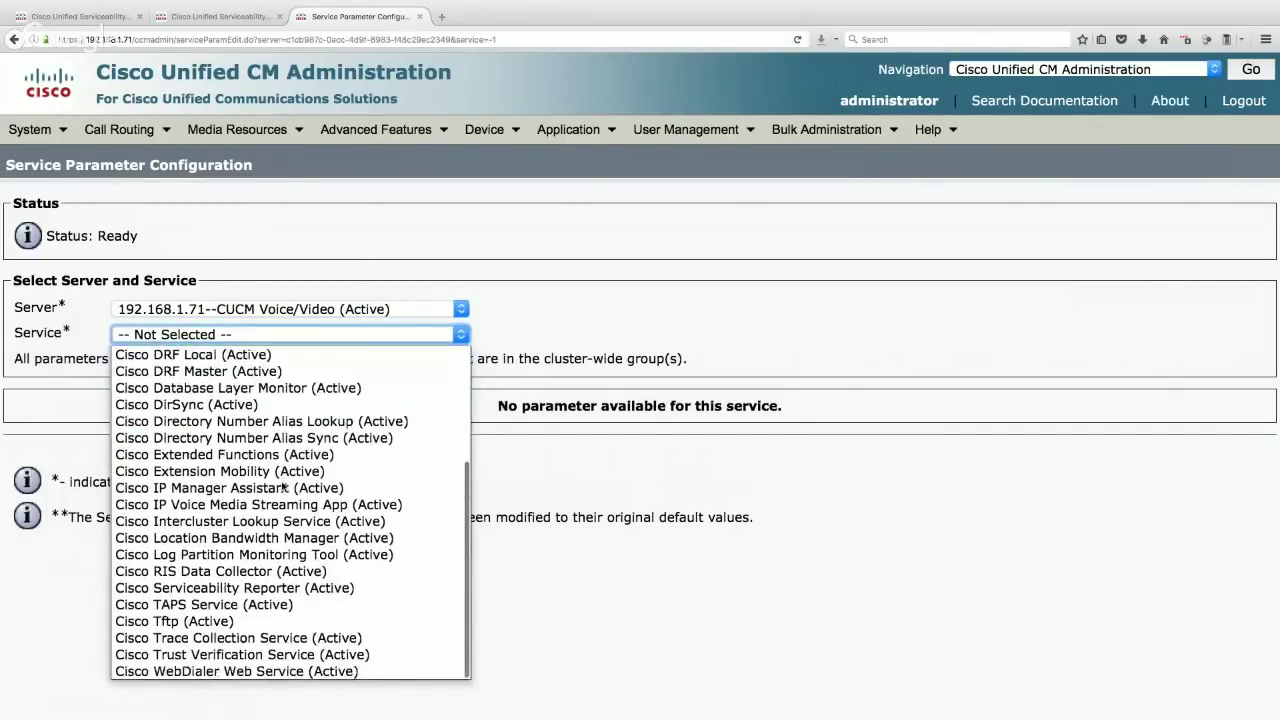
pyautogui.scroll(5, 284, 486)
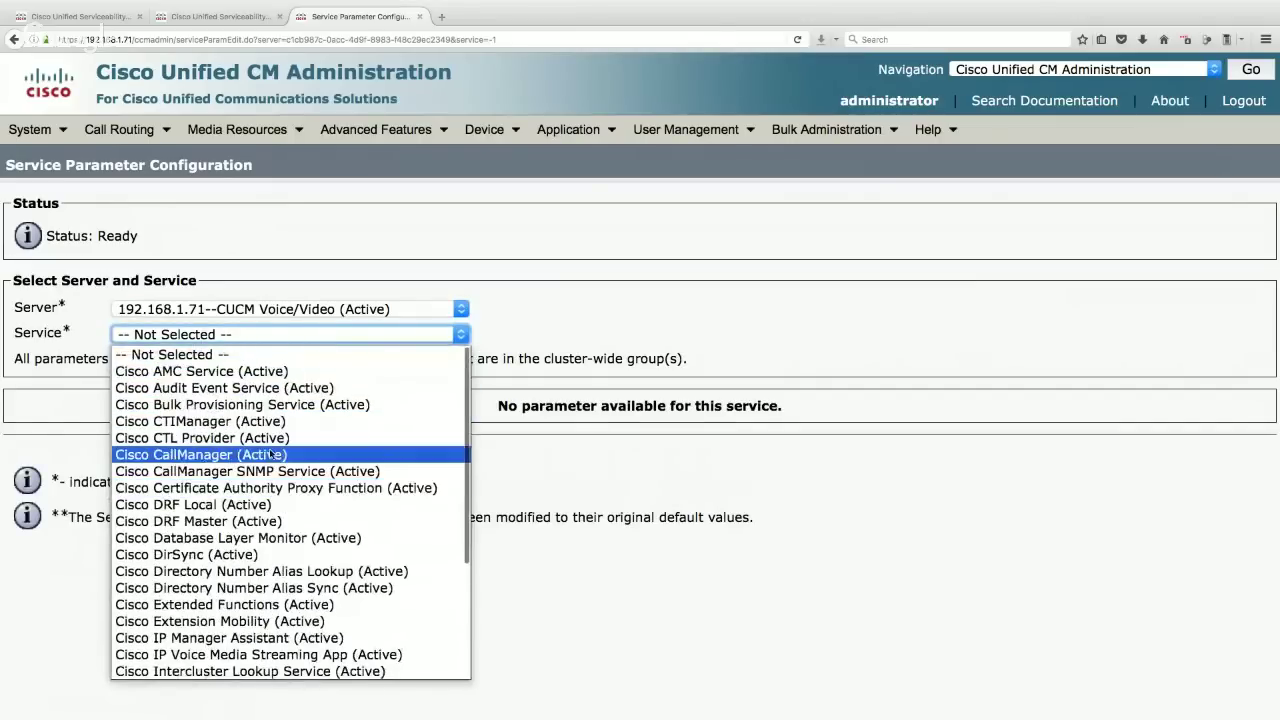
pyautogui.click(219, 455)
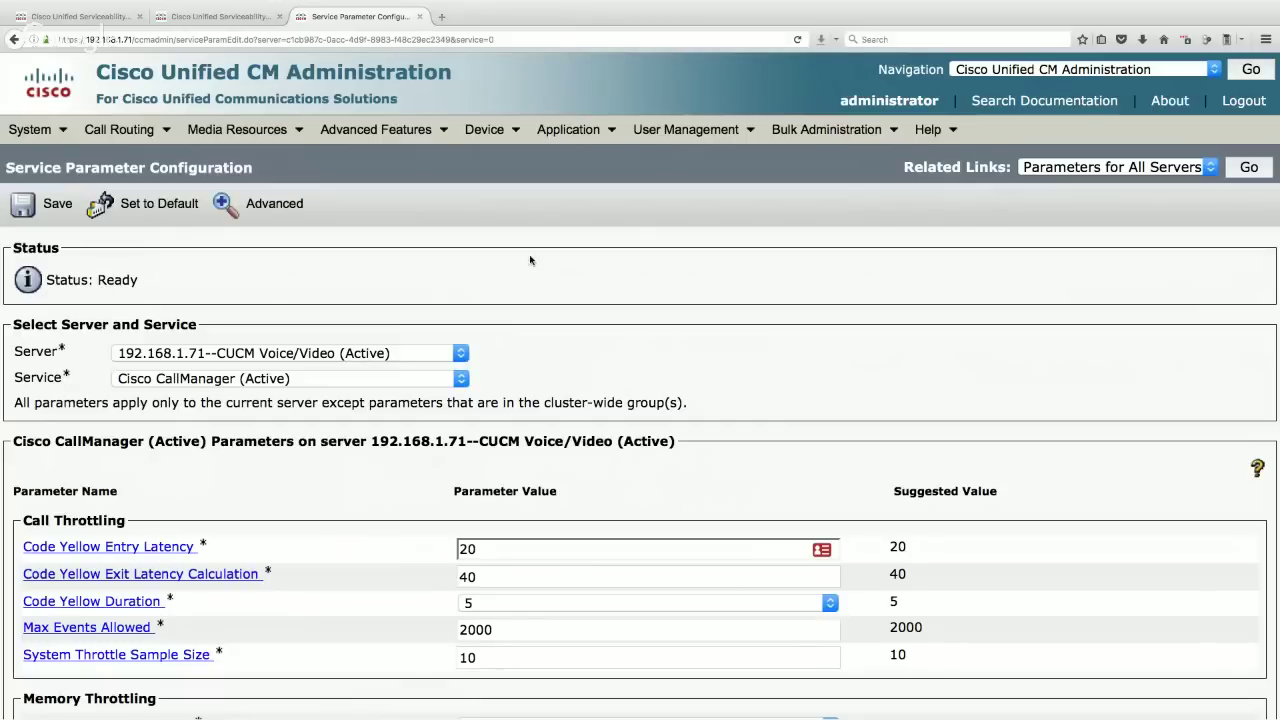
# - Find T302 on the page and change the T302 Timer from 15000 to 3000
pyautogui.hotkey('ctrl', 'f')
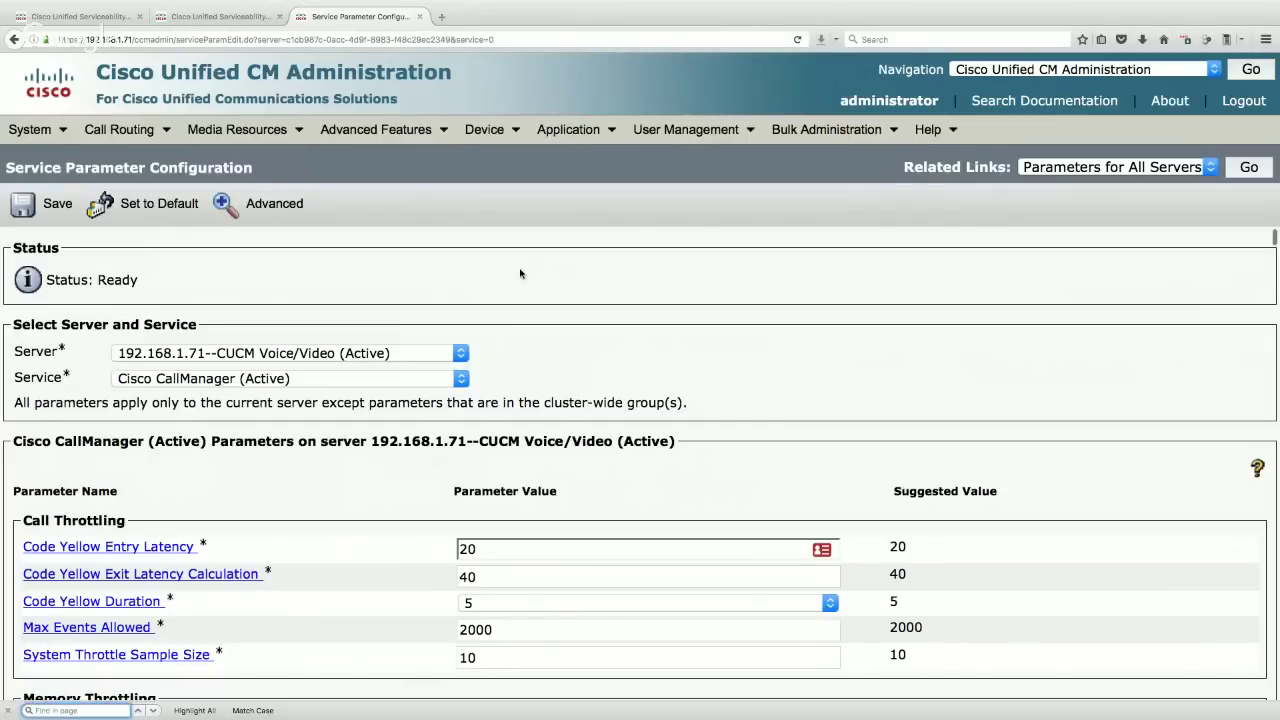
pyautogui.write('t302')
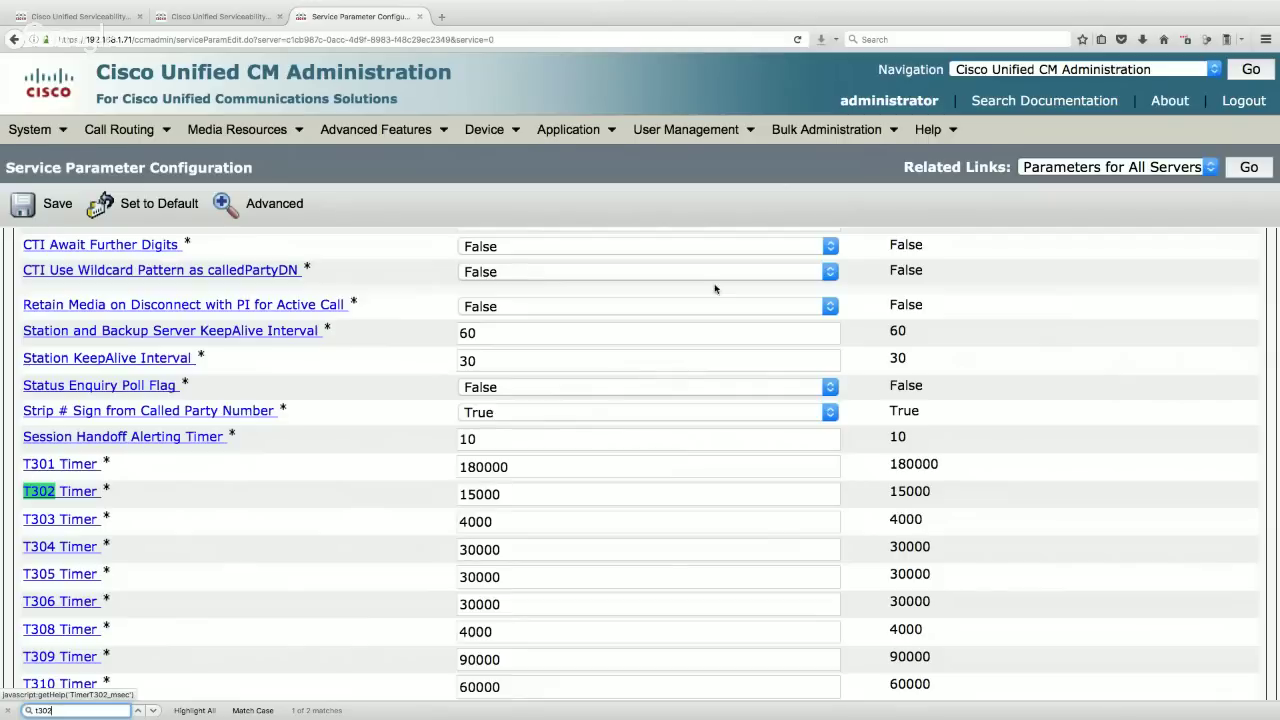
pyautogui.moveTo(889, 491); pyautogui.dragTo(935, 492)
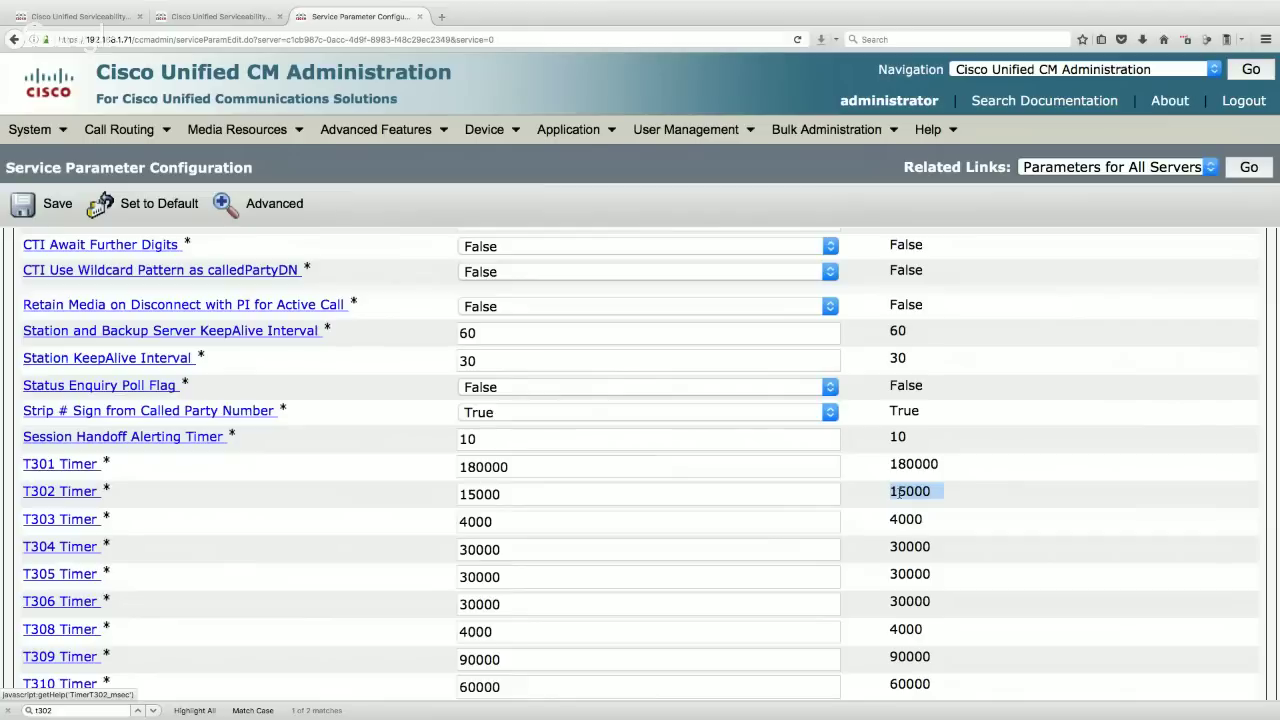
pyautogui.moveTo(526, 494); pyautogui.dragTo(449, 493)
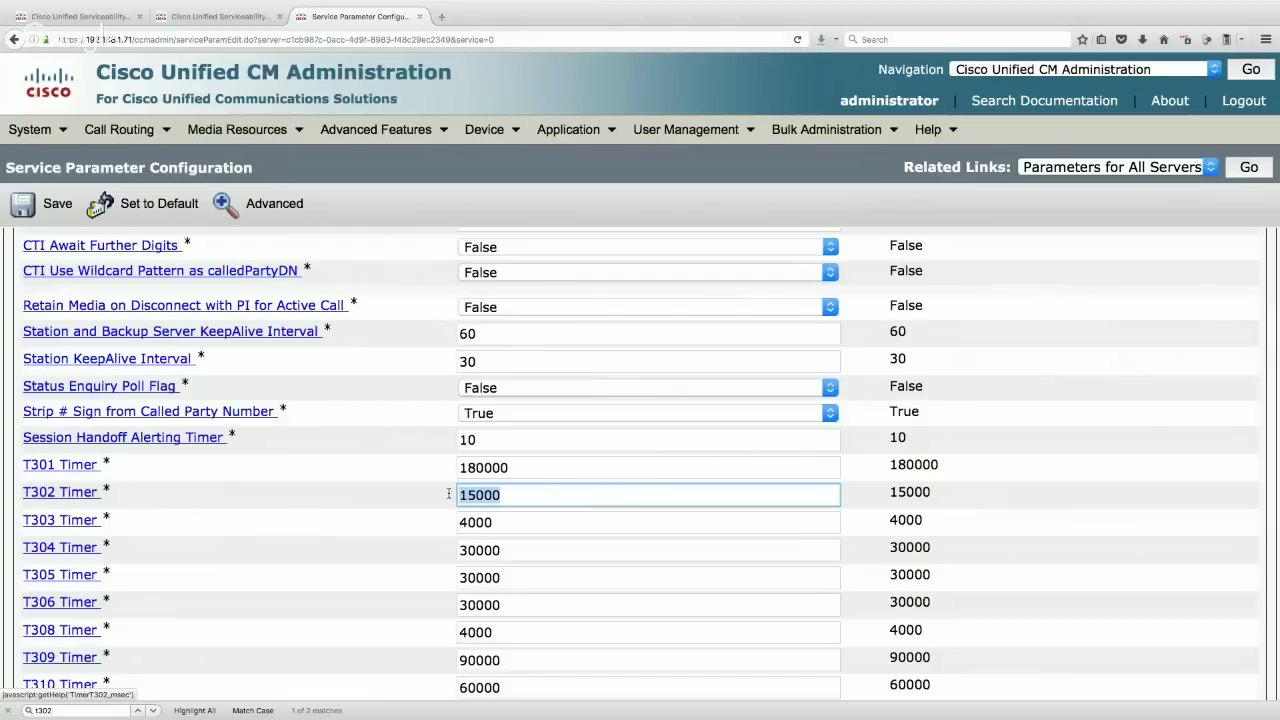
pyautogui.write('3')
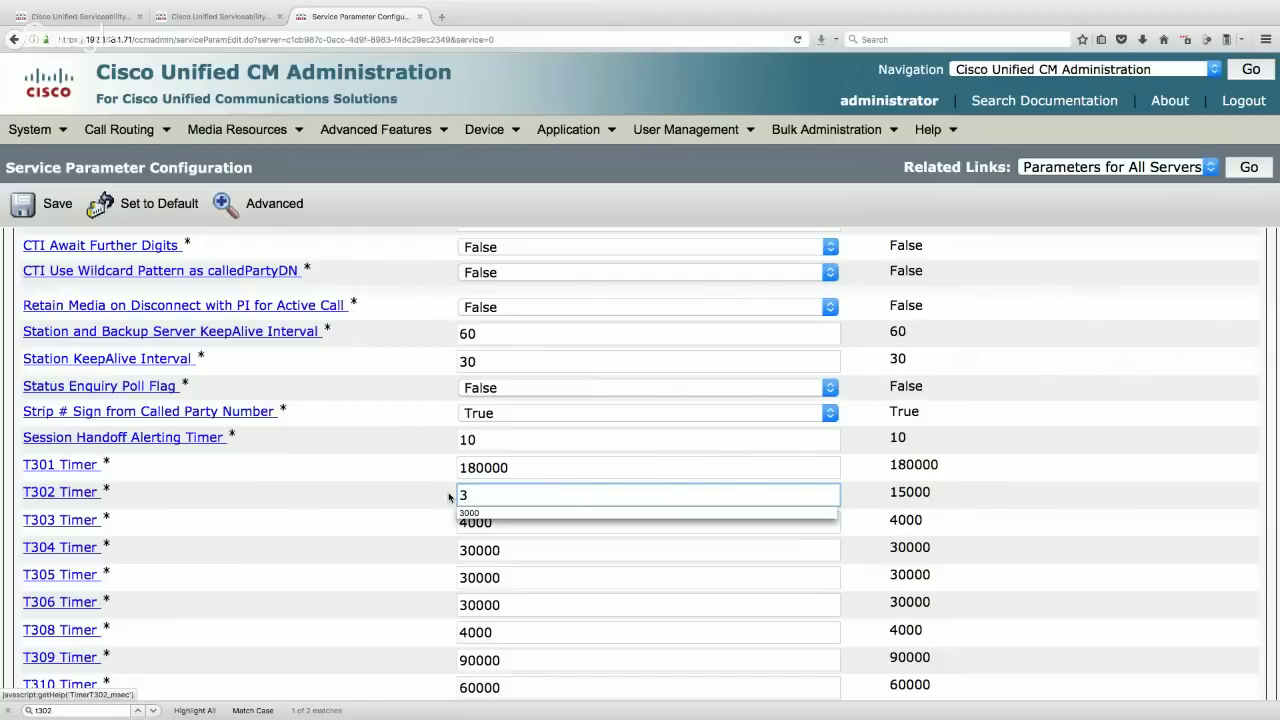
pyautogui.write('000')
pyautogui.click(420, 494)
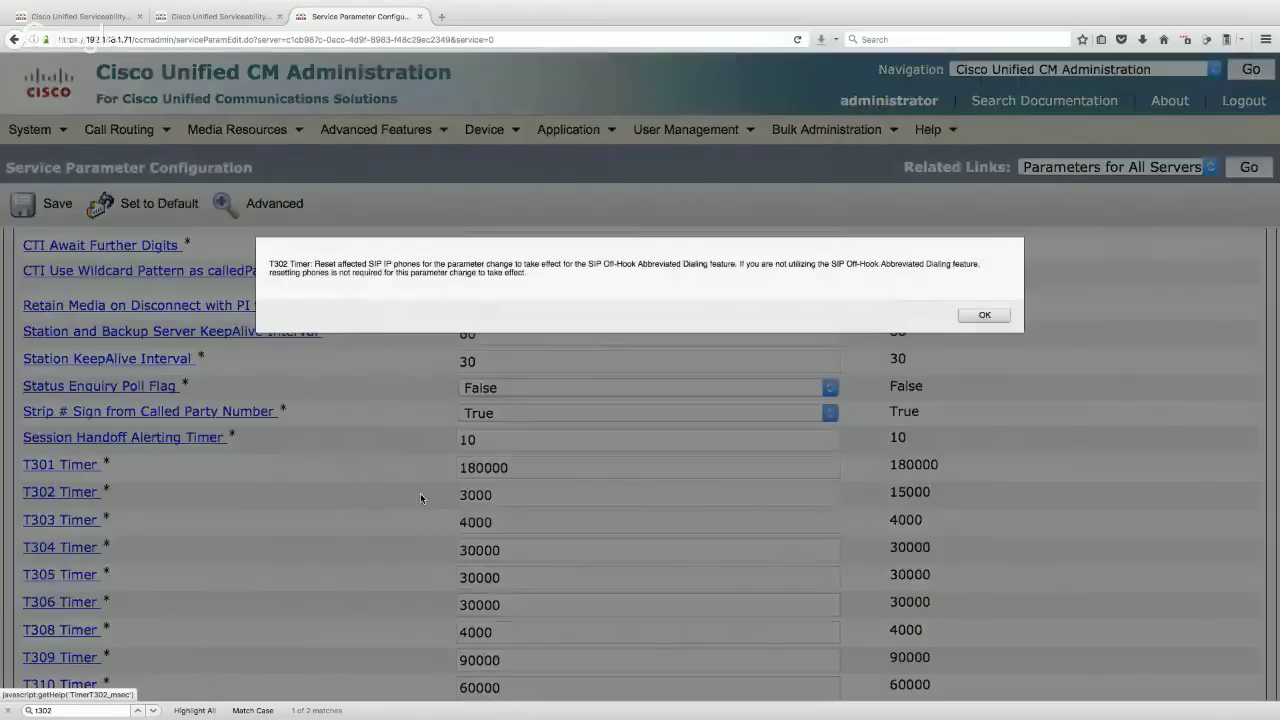
pyautogui.click(996, 319)
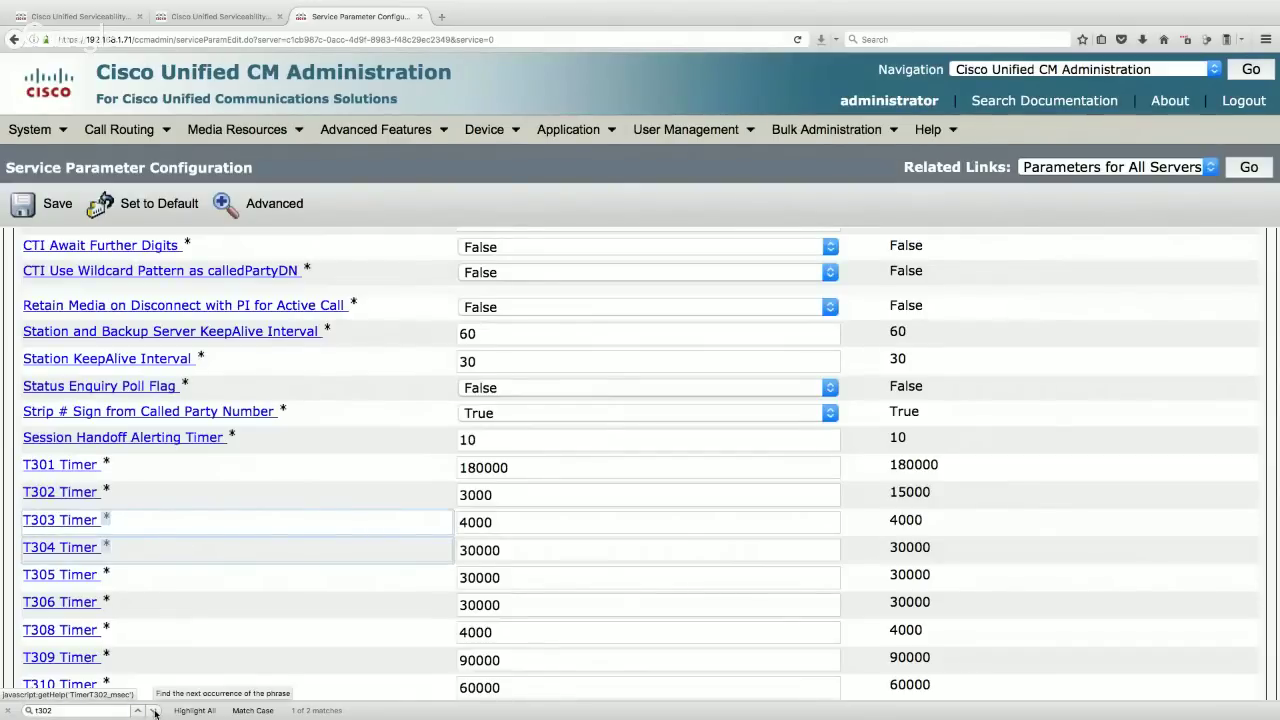
# - Set the H225 T302 Timer to 3000 as well
pyautogui.click(153, 711)
pyautogui.press('Tab')
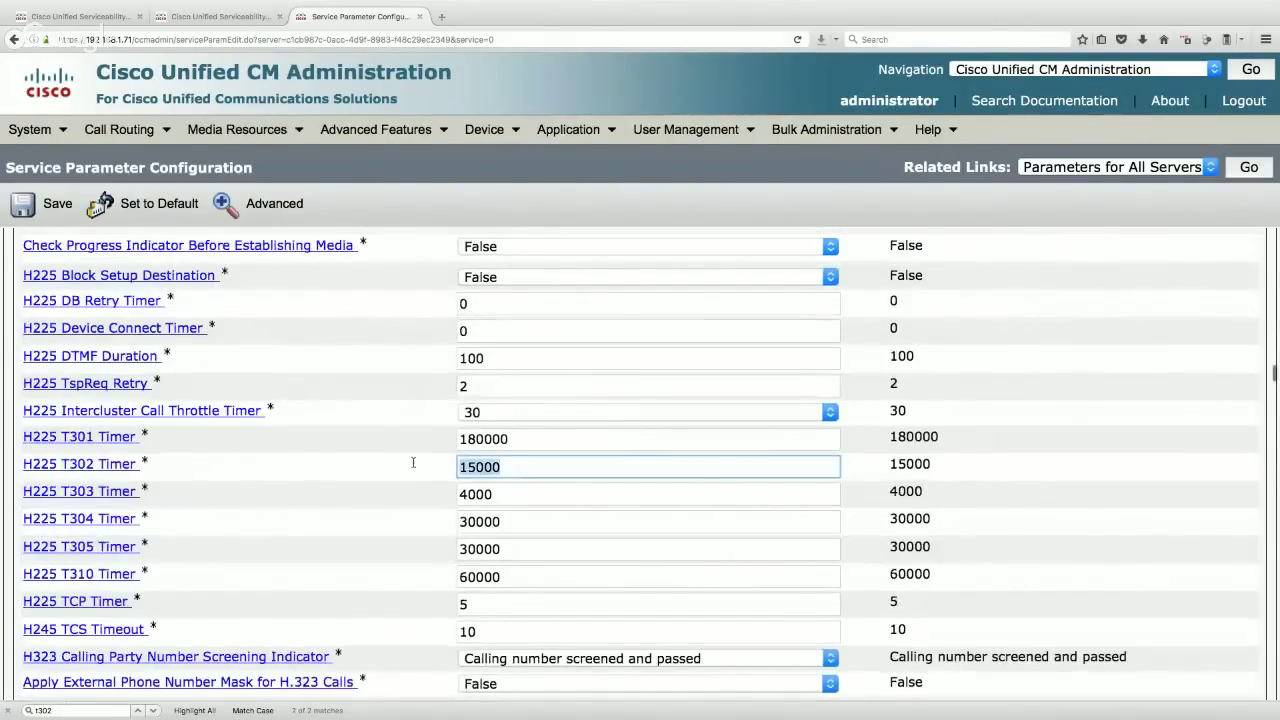
pyautogui.write('3000')
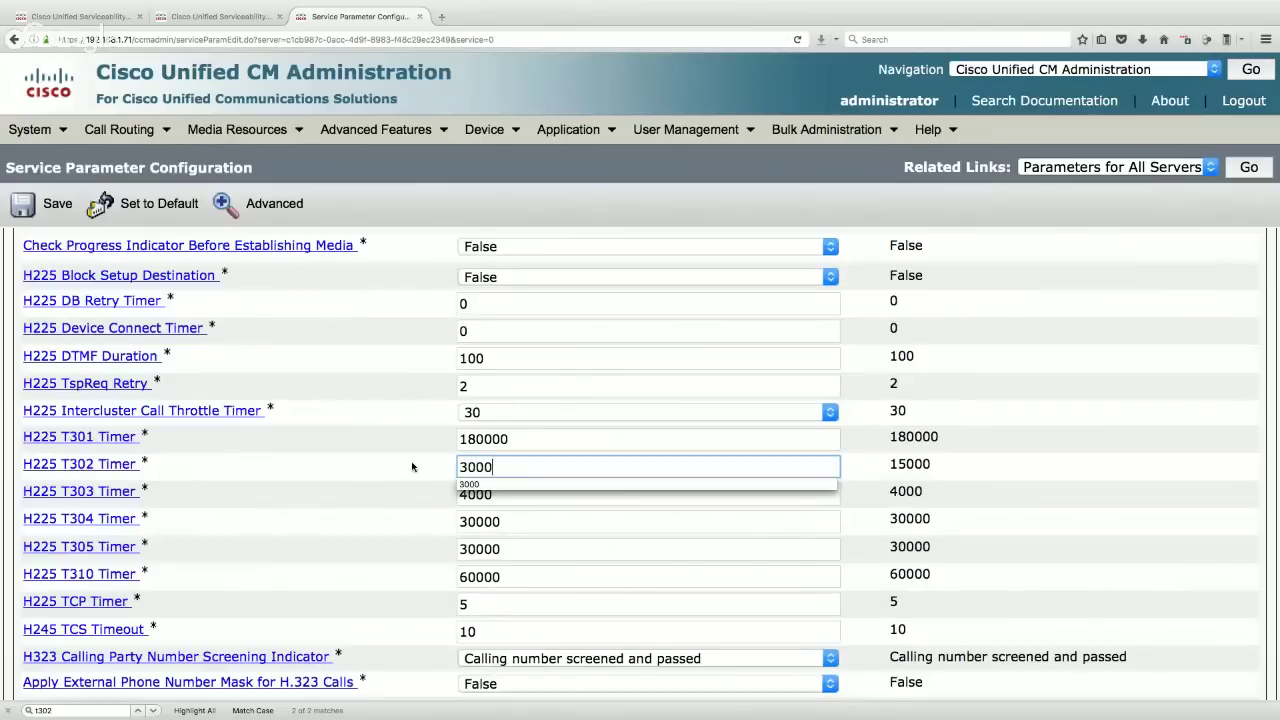
pyautogui.click(393, 467)
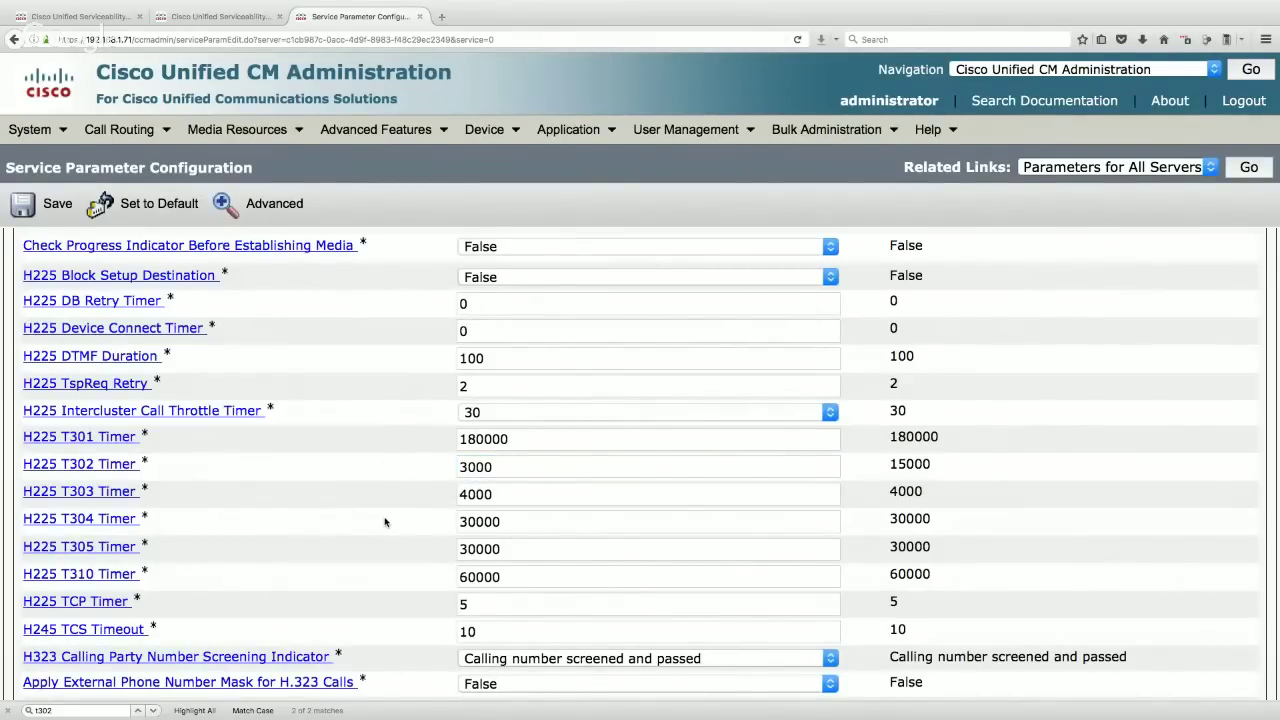
pyautogui.hotkey('ctrl', 'f')
pyautogui.write('un')
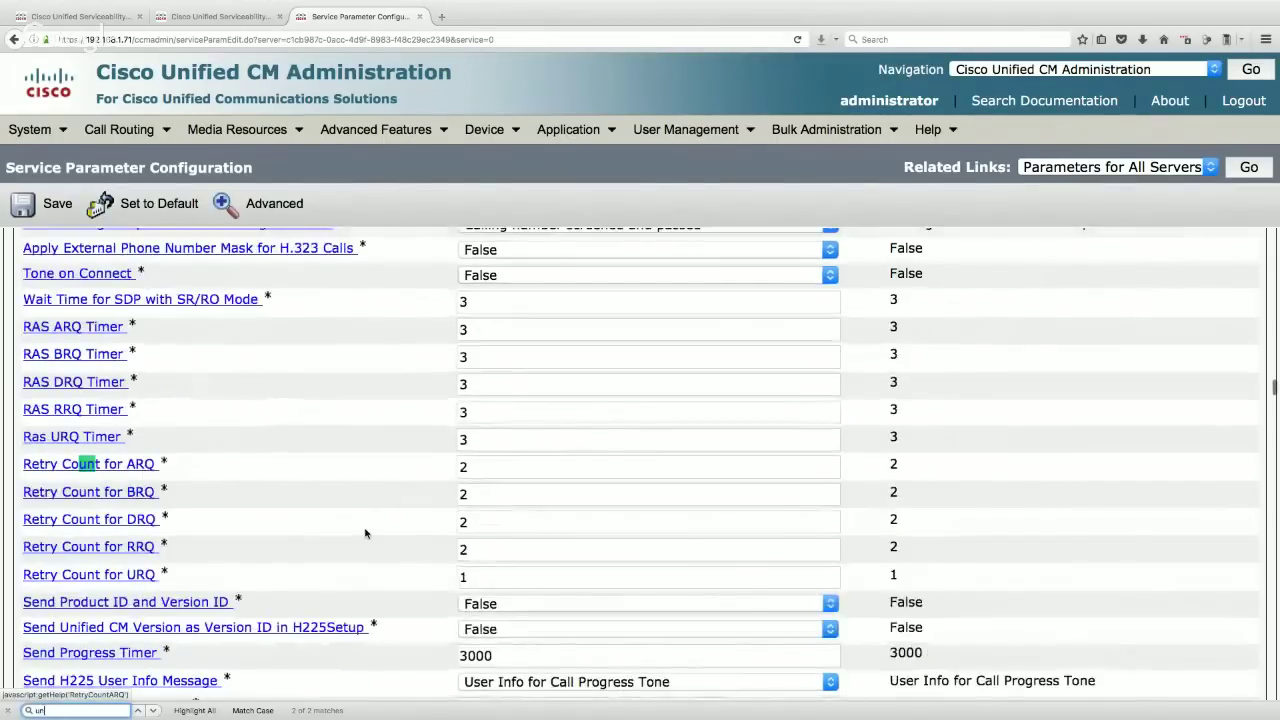
pyautogui.write('allo')
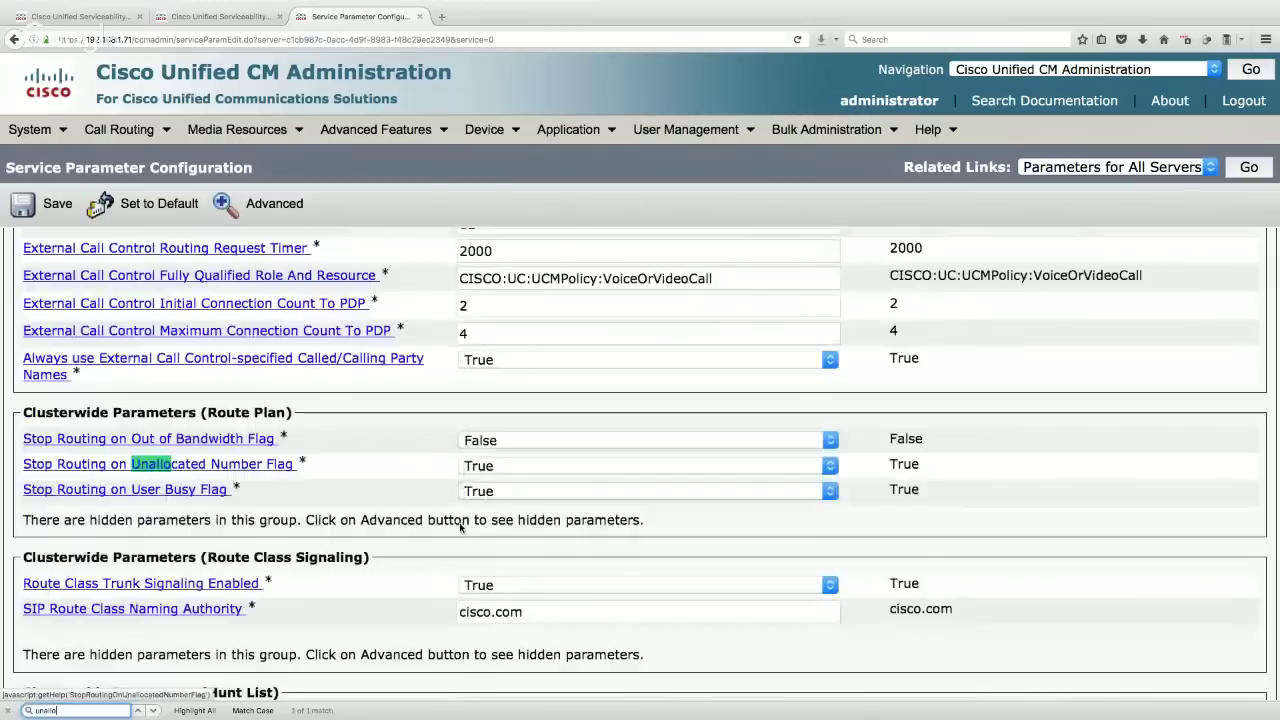
# - Locate the Stop Hunting on Out of Bandwidth Flag among the routing parameters
pyautogui.scroll(-2, 106, 527)
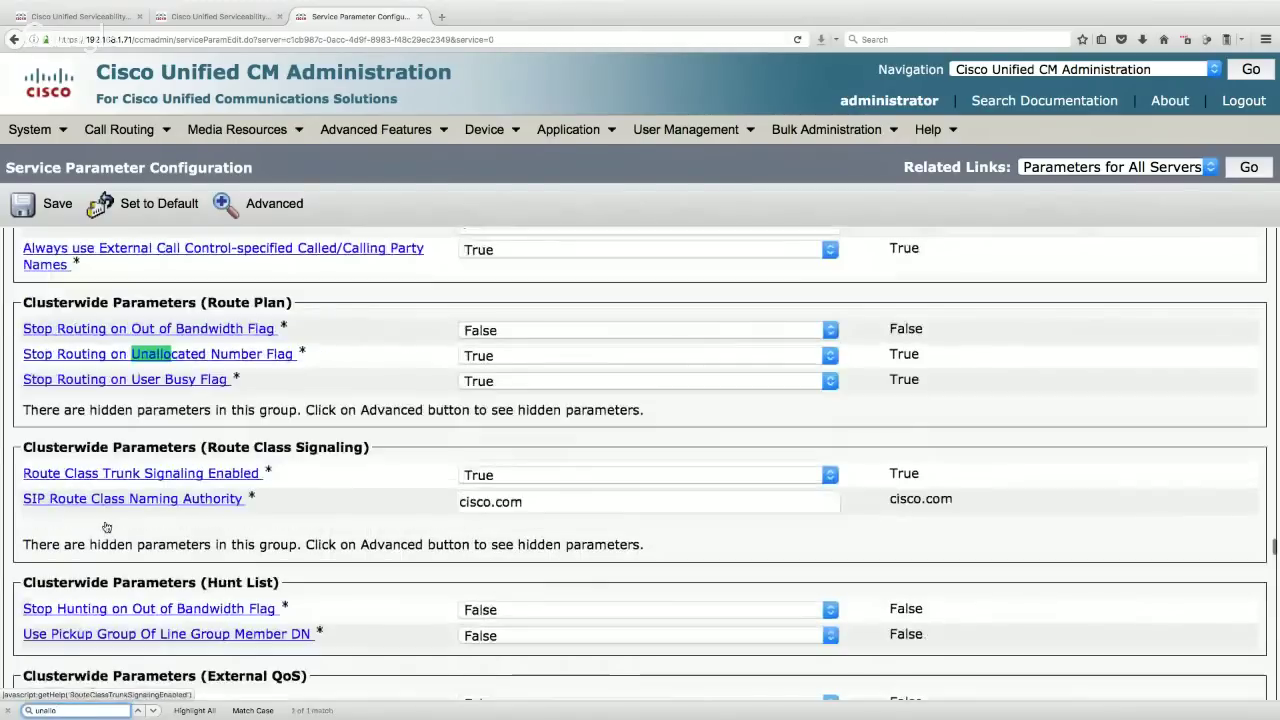
pyautogui.moveTo(23, 324); pyautogui.dragTo(244, 383)
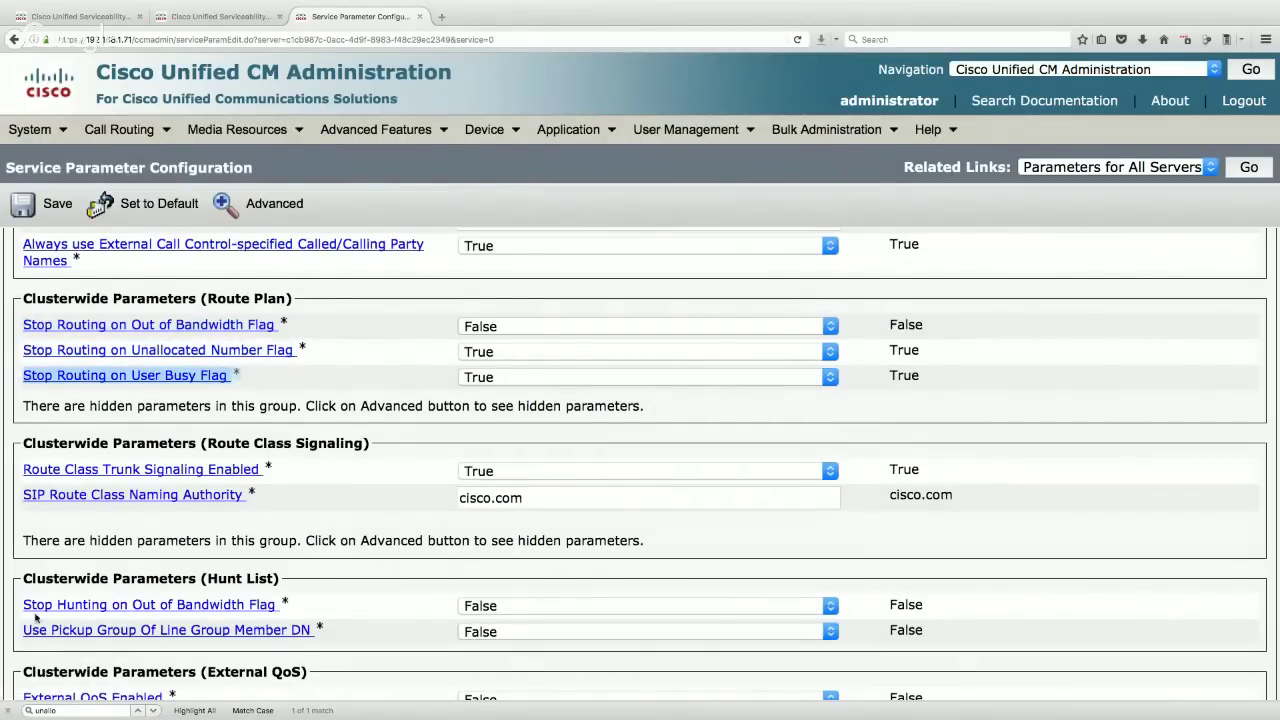
pyautogui.moveTo(24, 612)
pyautogui.mouseDown()
pyautogui.moveTo(200, 608)
pyautogui.moveTo(41, 612)
pyautogui.mouseUp()
pyautogui.moveTo(296, 606); pyautogui.dragTo(22, 606)
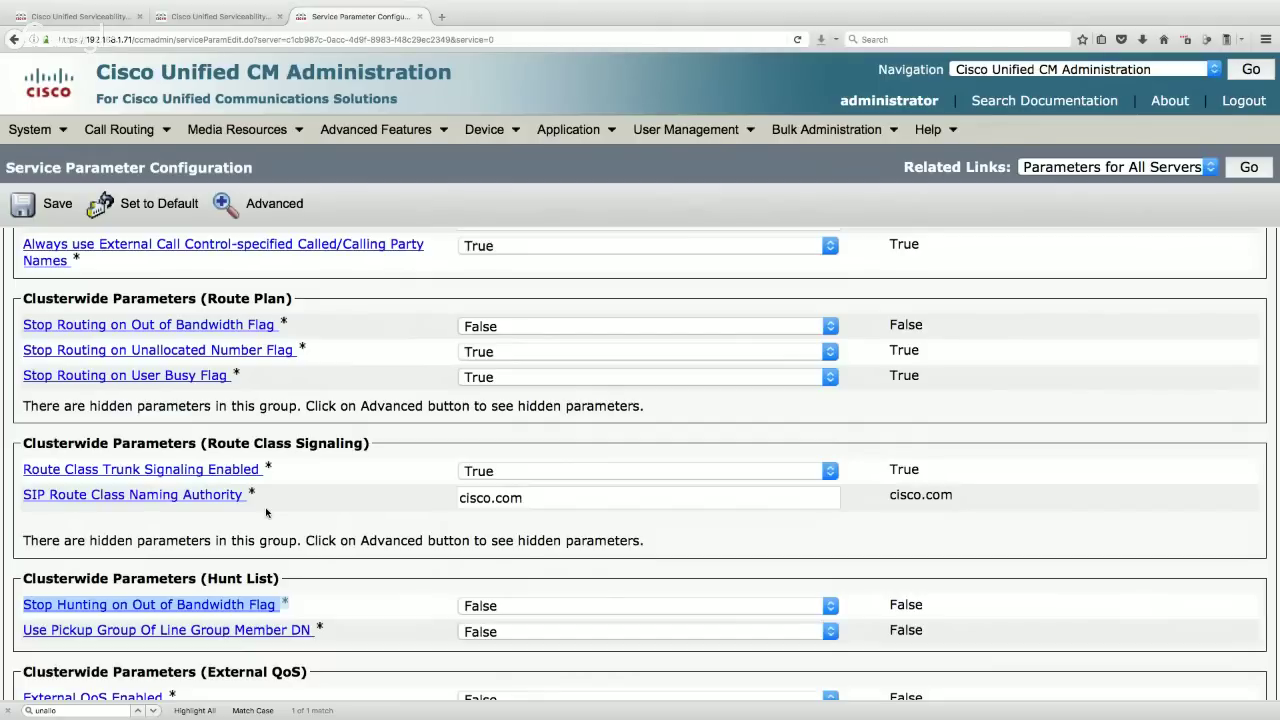
# - Set Stop Routing on Unallocated Number and Stop Routing on User Busy flags to False
pyautogui.click(497, 354)
pyautogui.click(497, 388)
pyautogui.click(497, 377)
pyautogui.click(501, 412)
pyautogui.click(500, 607)
pyautogui.click(500, 607)
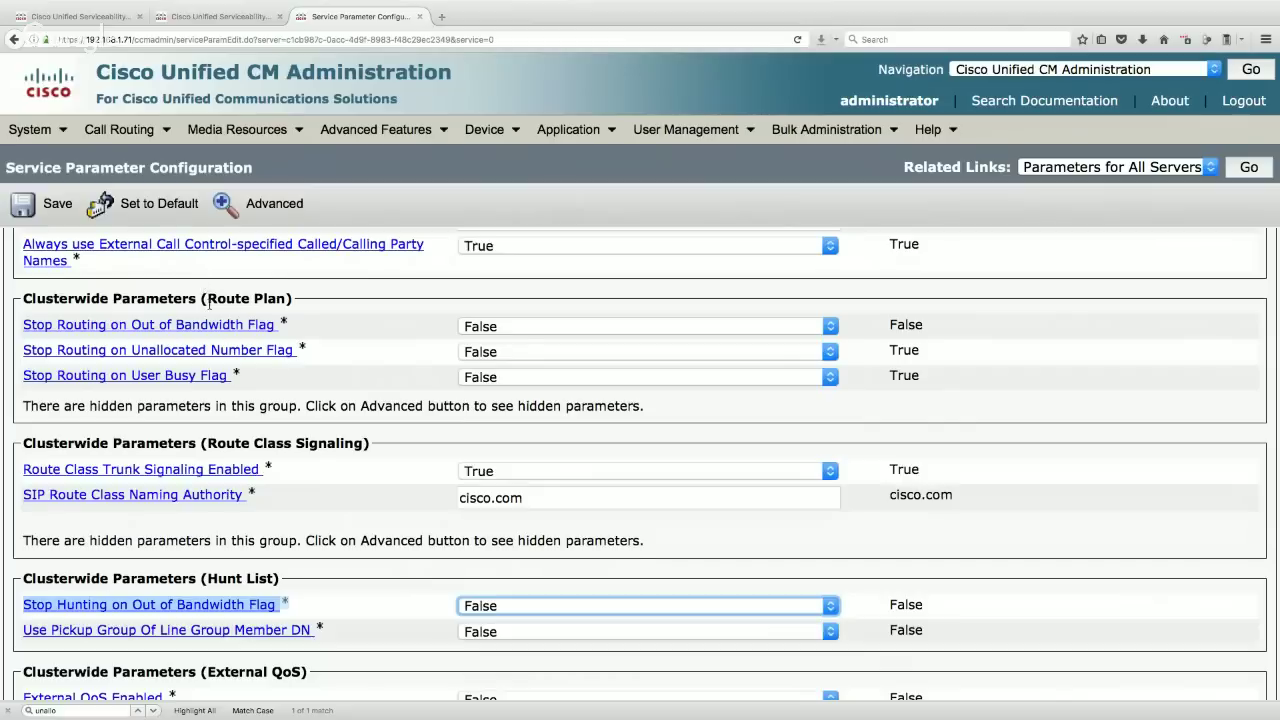
pyautogui.click(372, 335)
pyautogui.press('super+f')
# - Search for 'automa' and change Automated Alternate Routing Enable from False to True
pyautogui.write('automa')
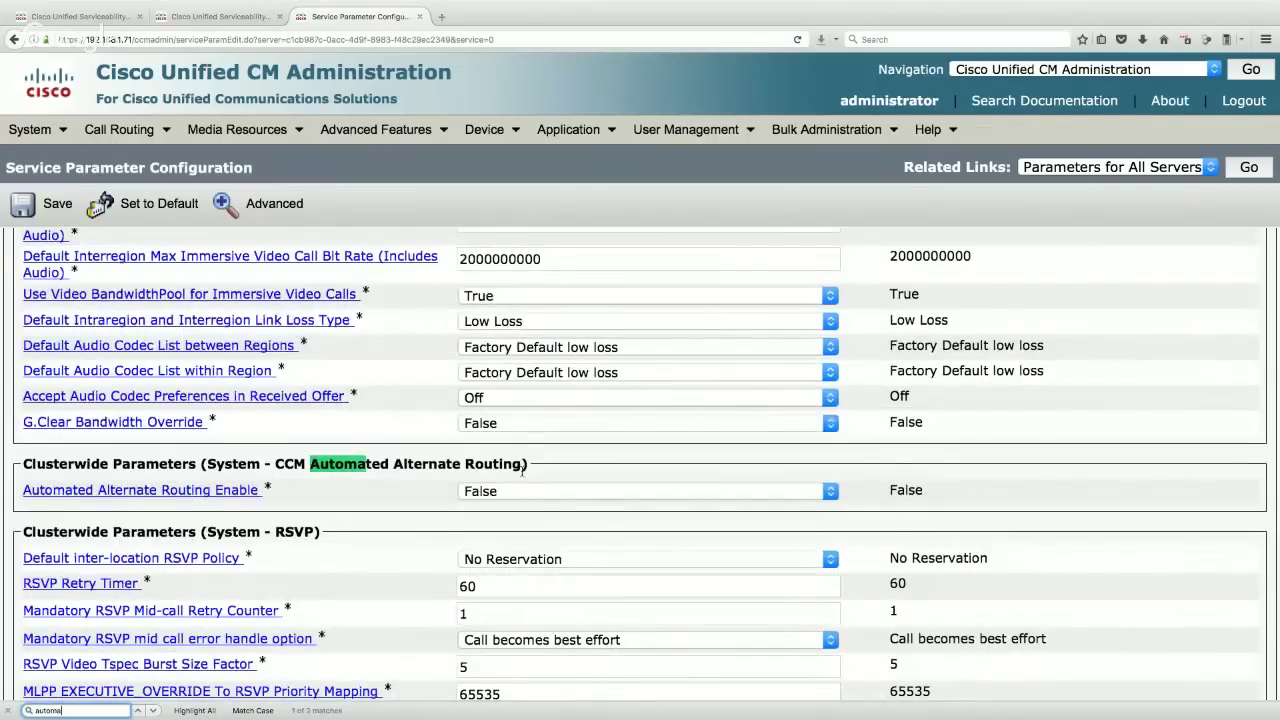
pyautogui.moveTo(522, 464); pyautogui.dragTo(310, 464)
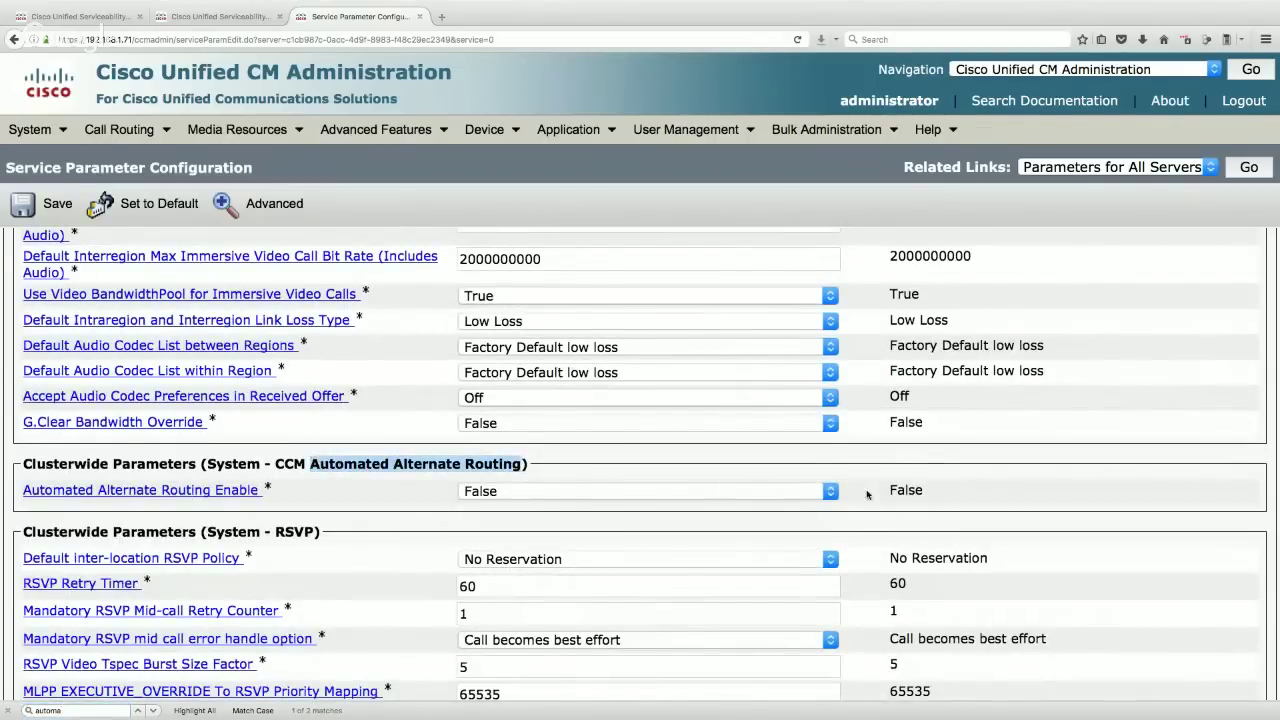
pyautogui.doubleClick(906, 490)
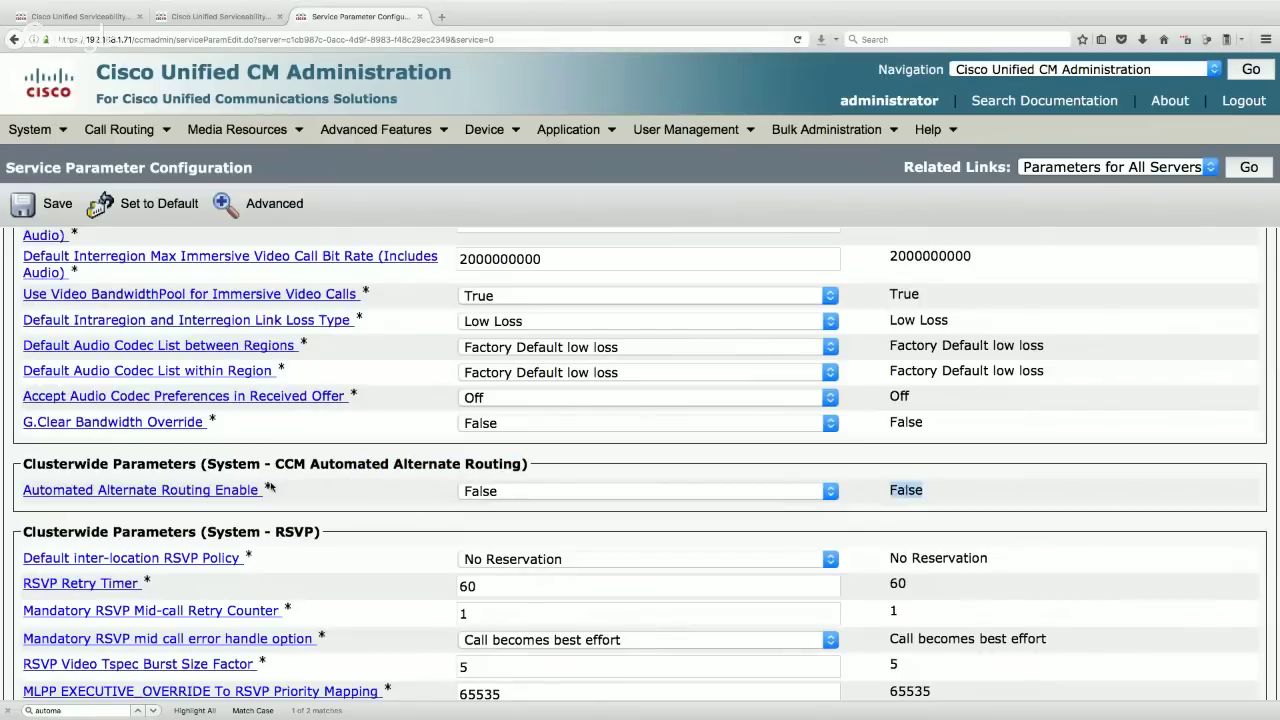
pyautogui.moveTo(268, 492); pyautogui.dragTo(20, 490)
pyautogui.click(478, 492)
pyautogui.click(505, 512)
pyautogui.click(352, 492)
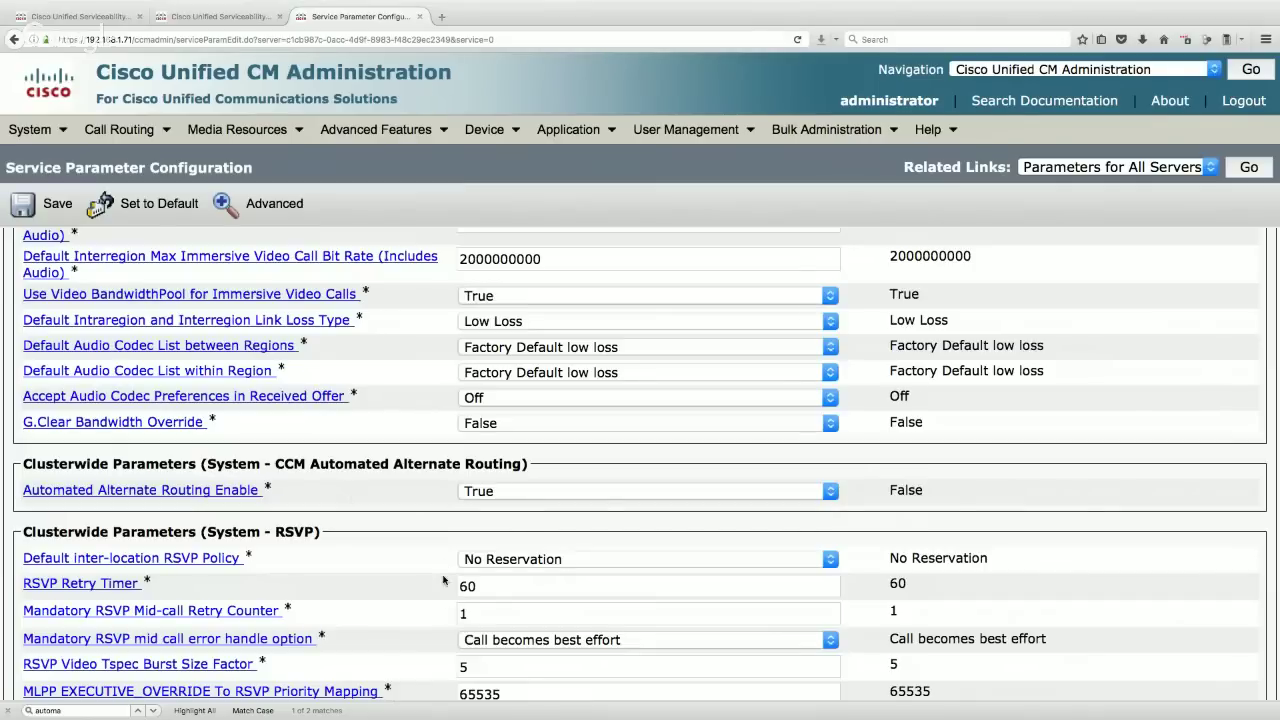
# - In the System - Mobility section, set Enable Enterprise Feature Access to True
pyautogui.scroll(-5, 446, 600)
pyautogui.scroll(-15, 443, 579)
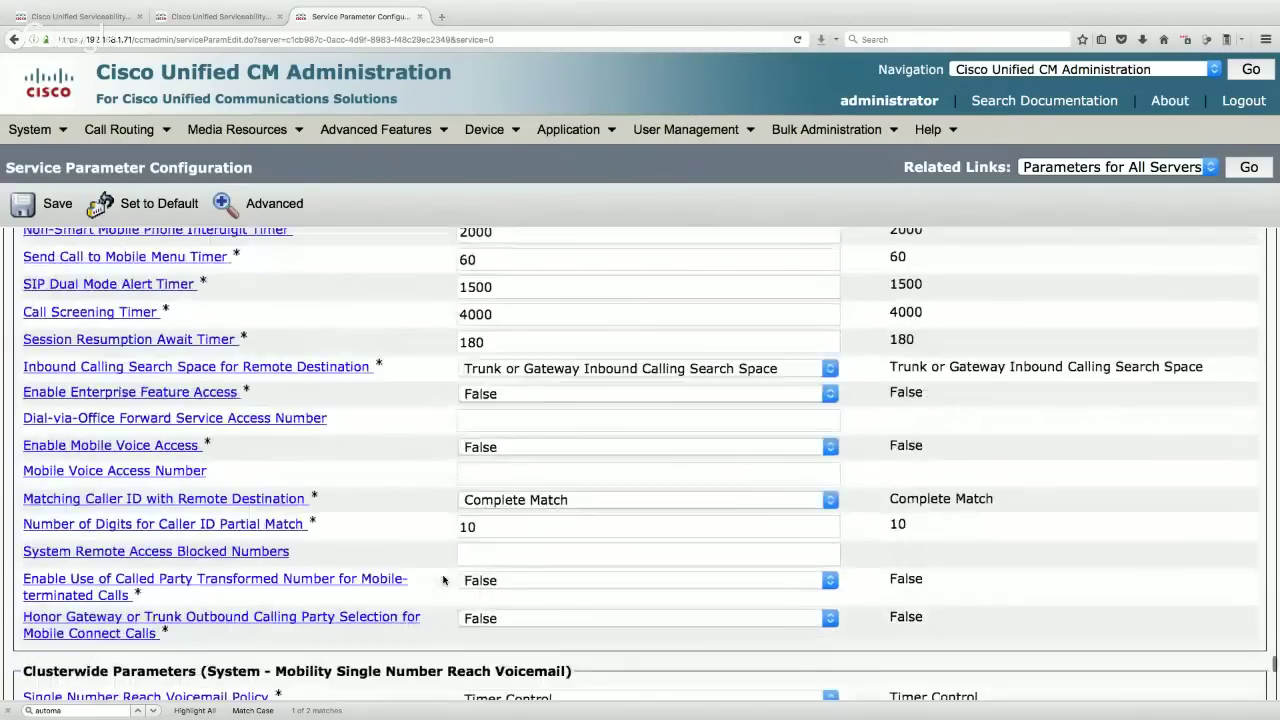
pyautogui.scroll(2, 443, 579)
pyautogui.scroll(4, 443, 579)
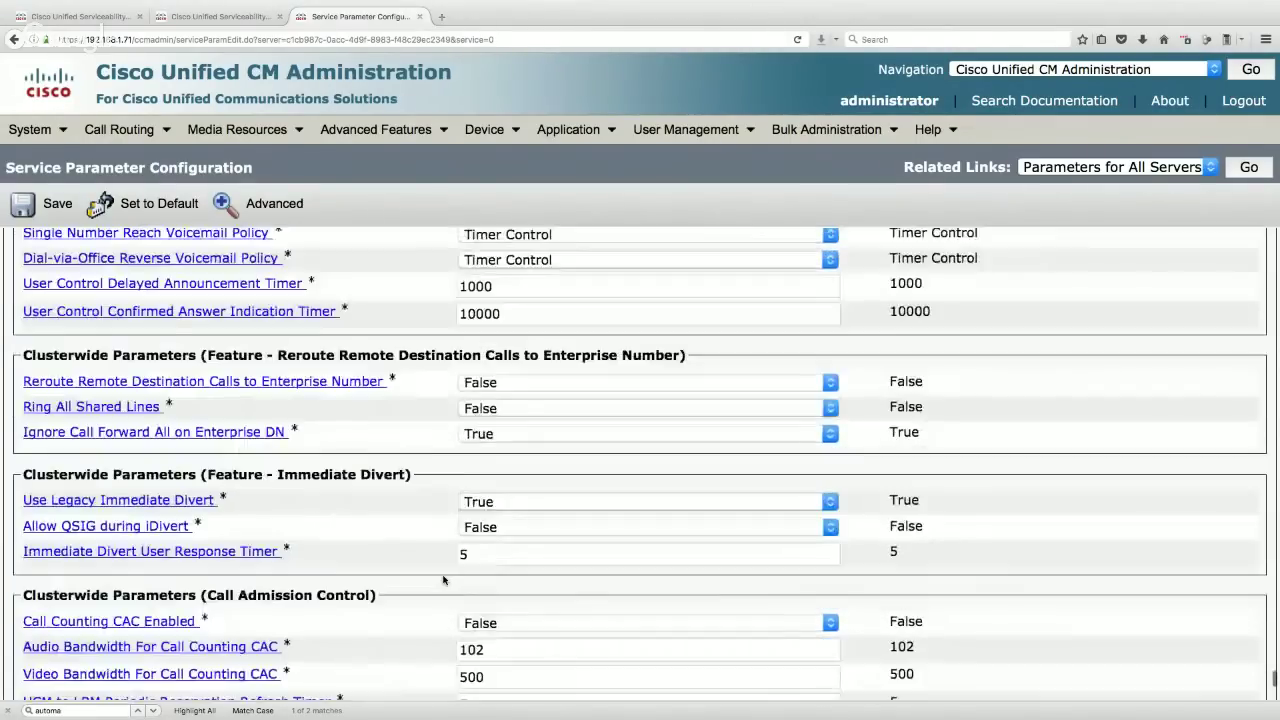
pyautogui.scroll(-4, 443, 579)
pyautogui.scroll(8, 443, 579)
pyautogui.scroll(3, 443, 579)
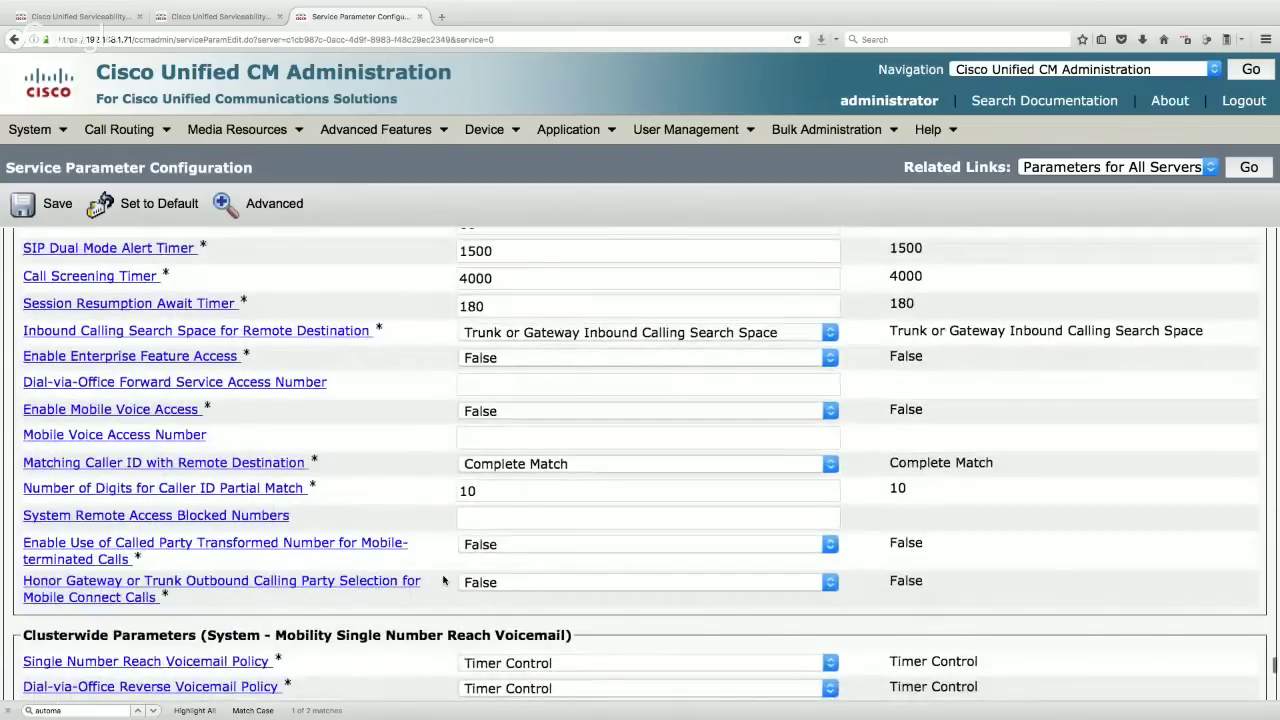
pyautogui.scroll(7, 443, 579)
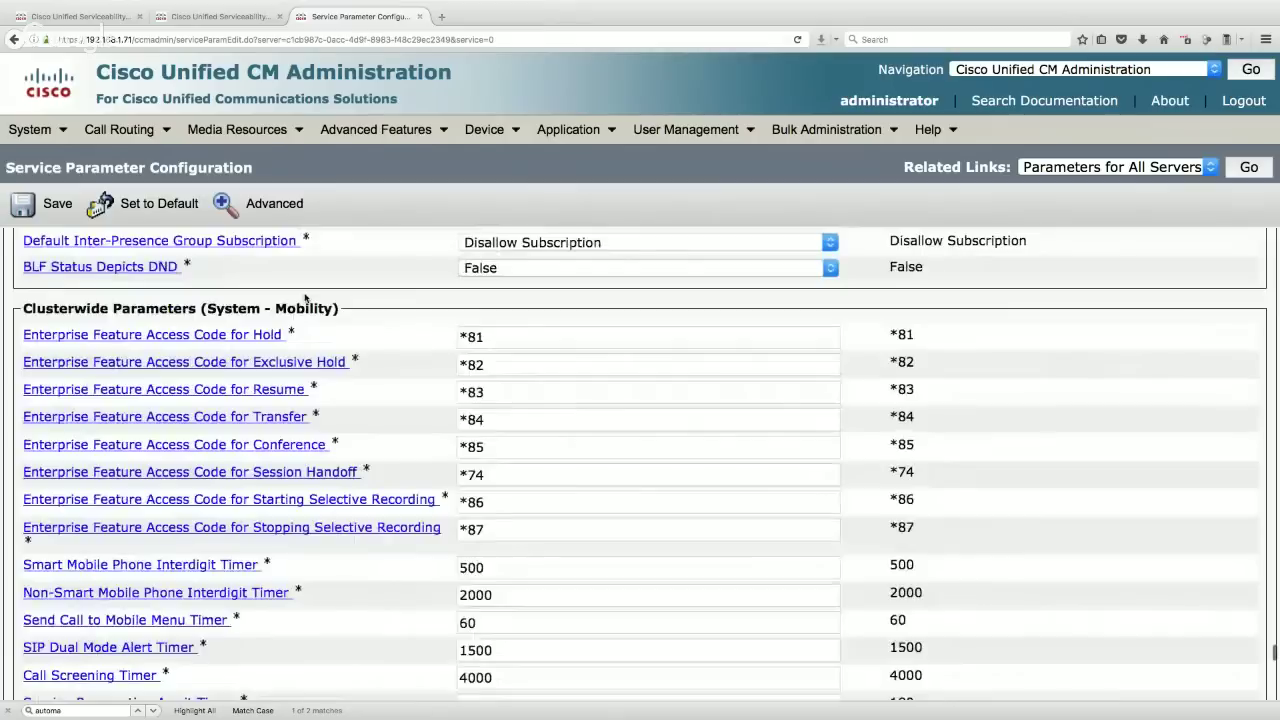
pyautogui.moveTo(334, 309); pyautogui.dragTo(206, 309)
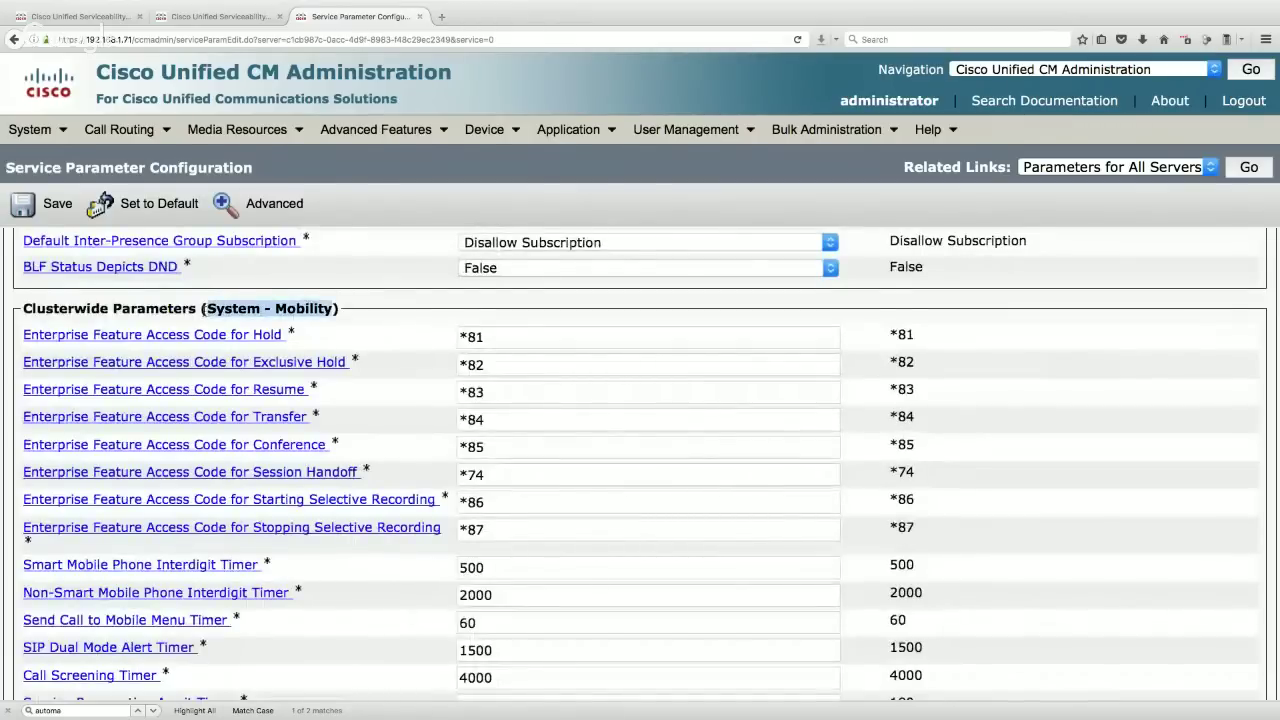
pyautogui.scroll(-5, 578, 494)
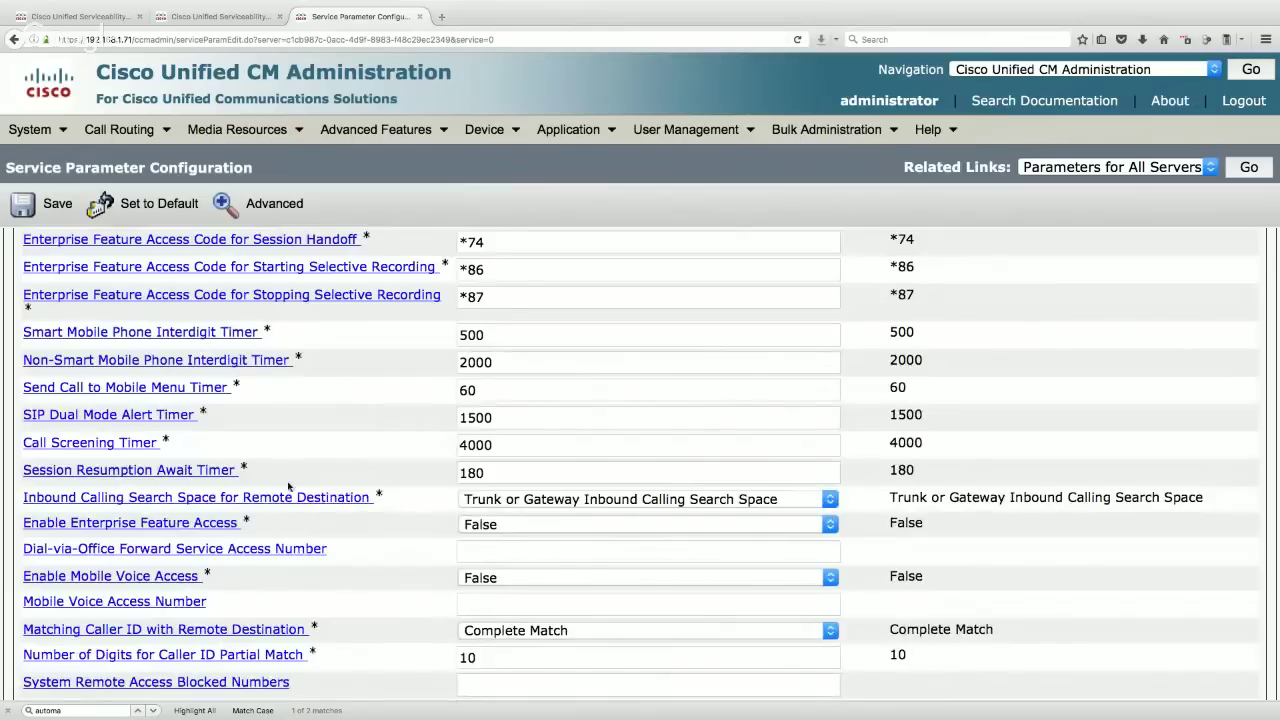
pyautogui.moveTo(281, 518); pyautogui.dragTo(25, 530)
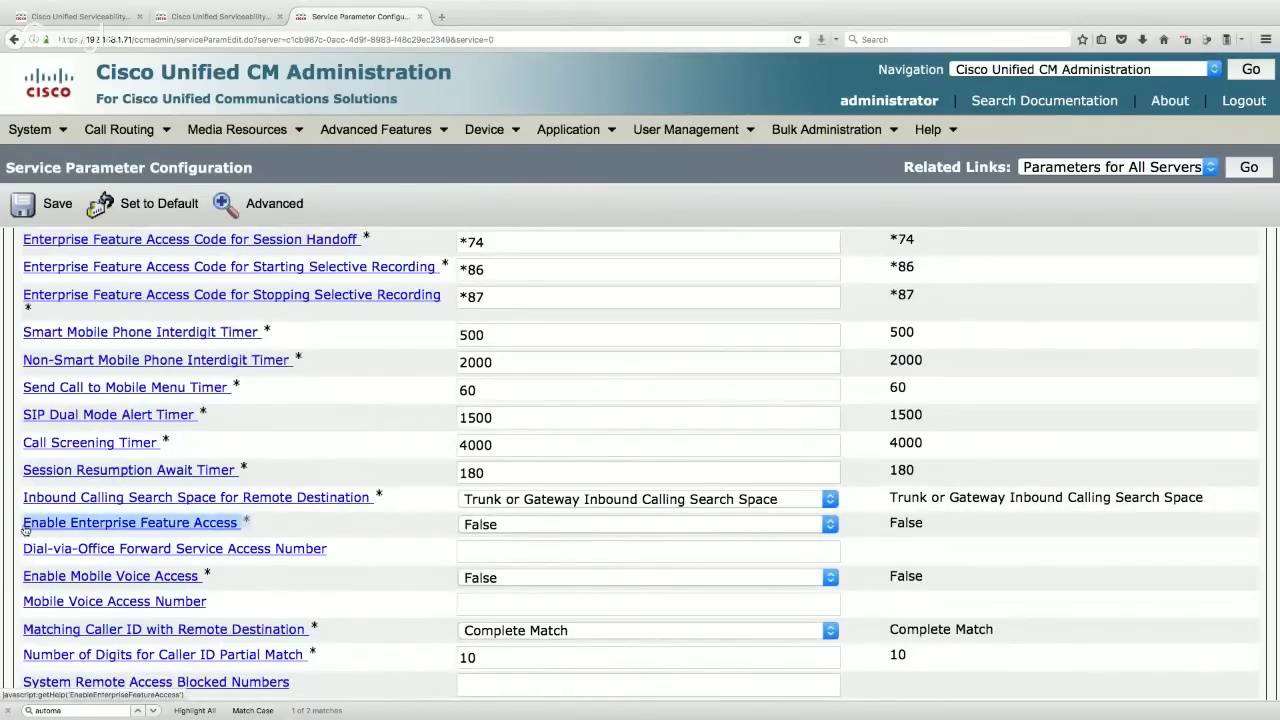
pyautogui.click(495, 525)
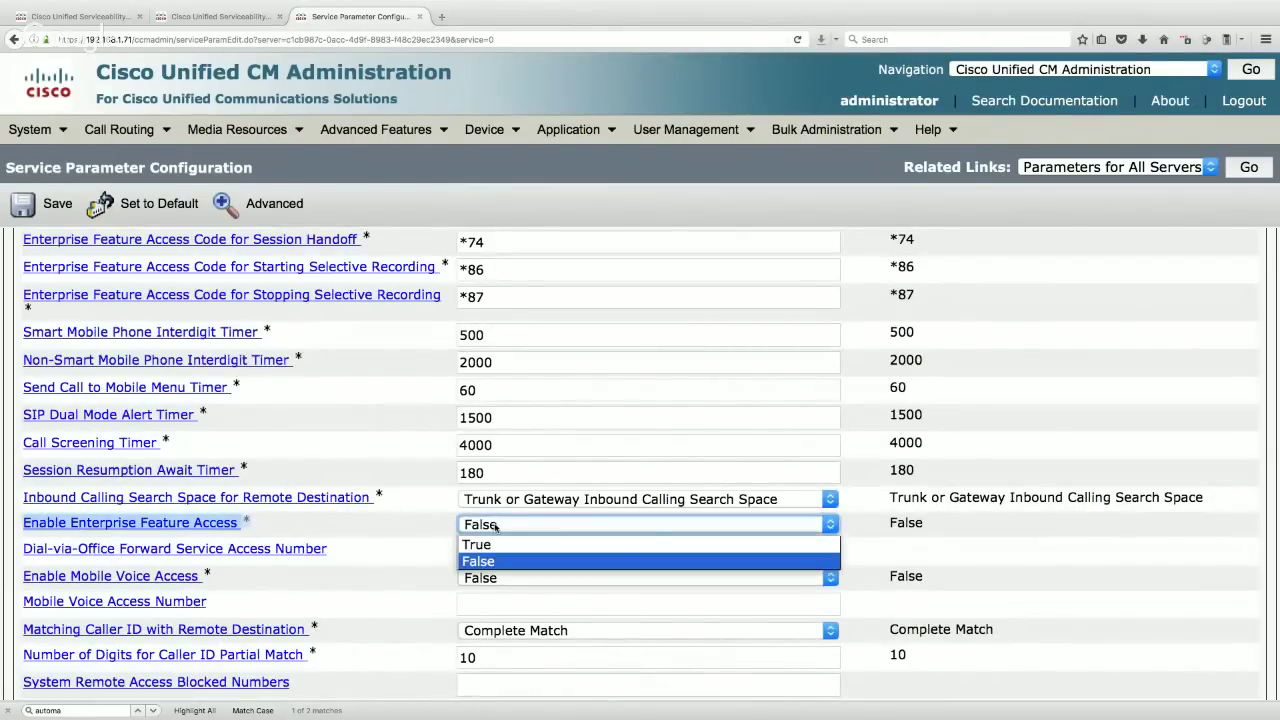
pyautogui.click(488, 544)
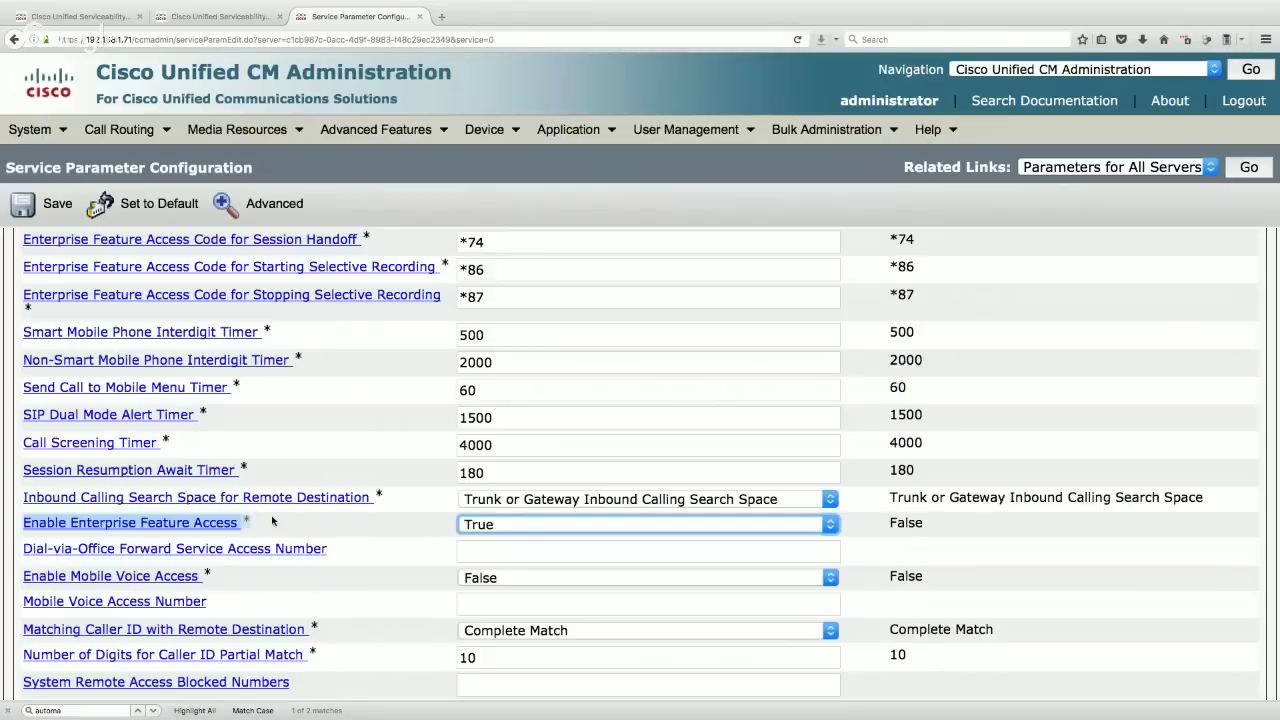
# - Scroll to and highlight the Enable Mobile Voice Access parameter
pyautogui.scroll(3, 277, 294)
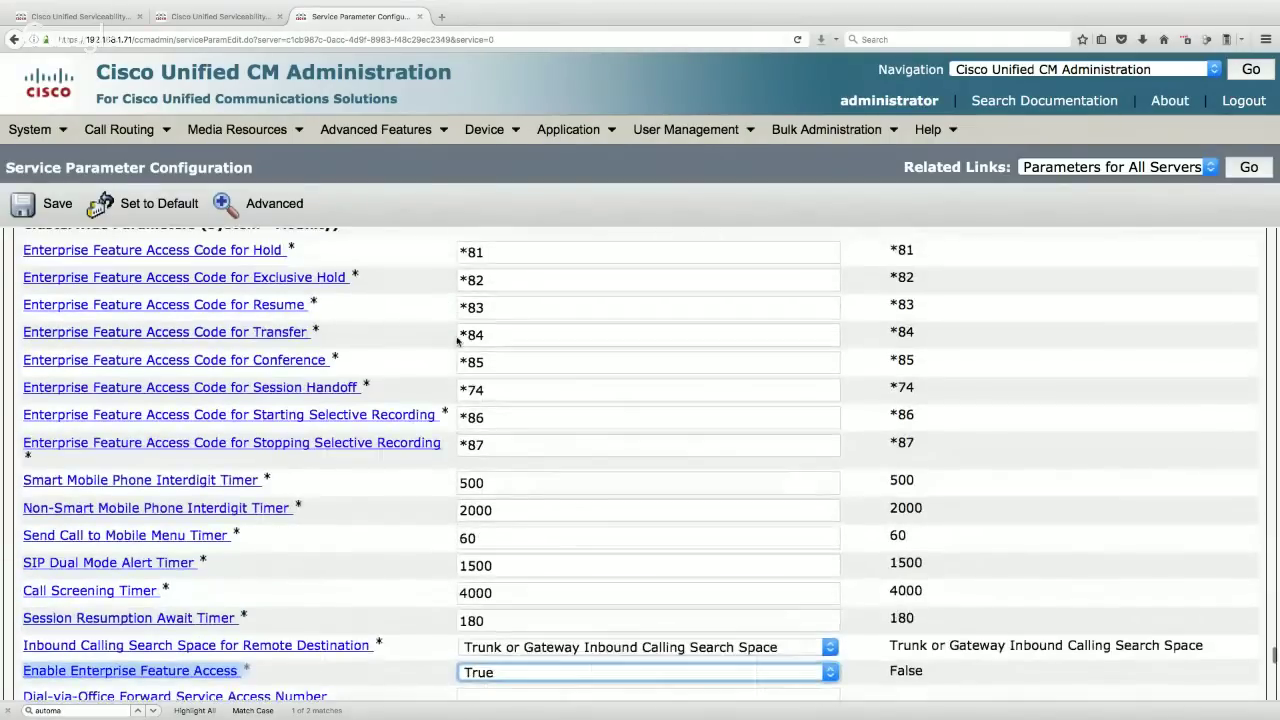
pyautogui.scroll(1, 457, 341)
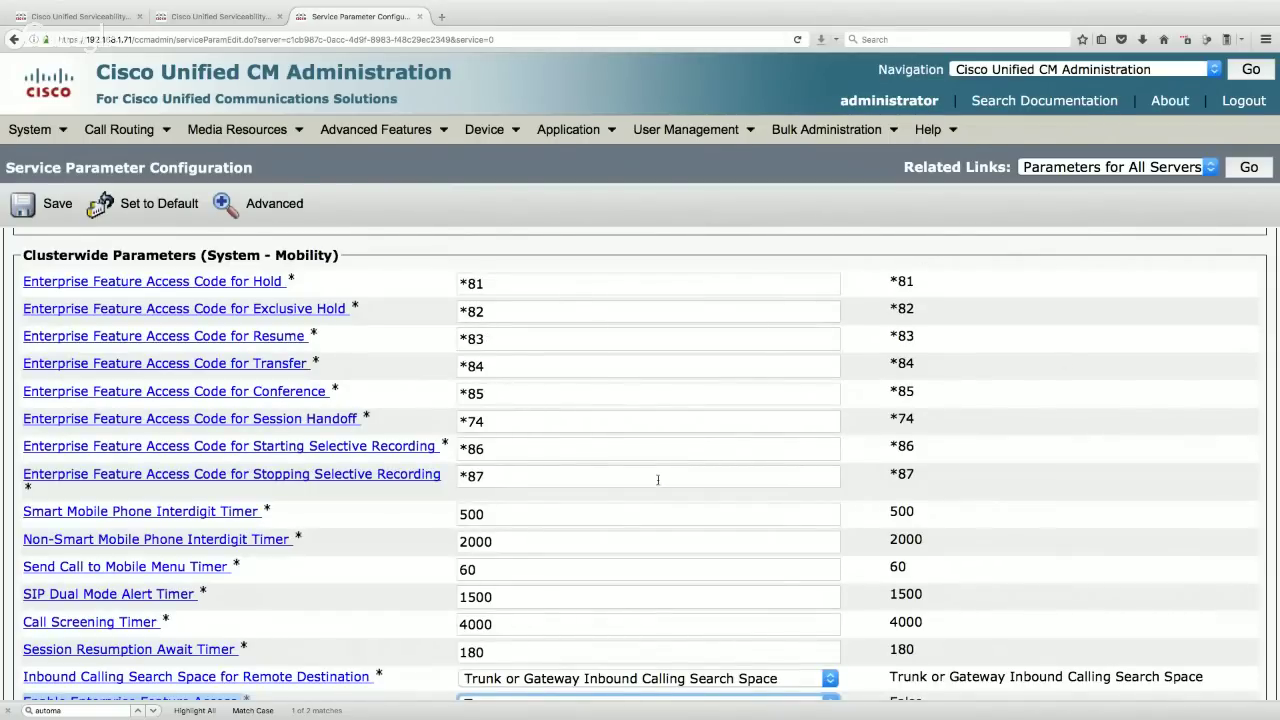
pyautogui.scroll(-2, 613, 505)
pyautogui.scroll(-3, 614, 505)
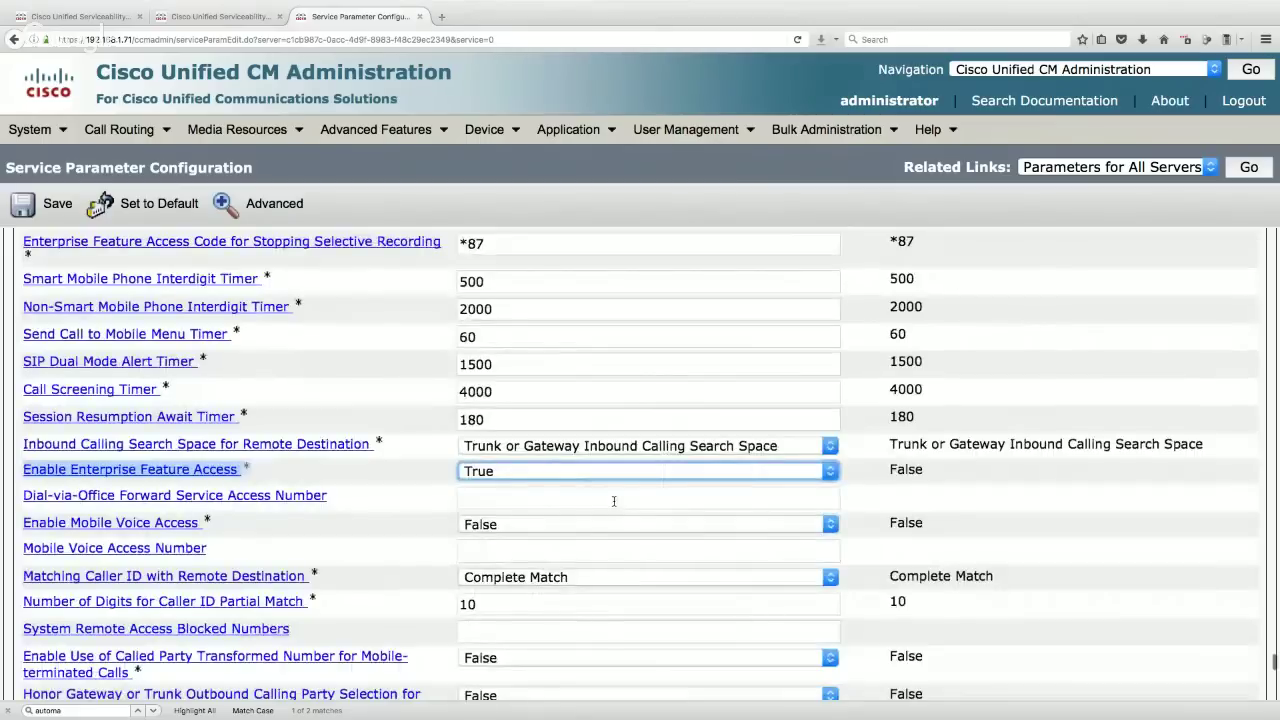
pyautogui.scroll(-2, 515, 442)
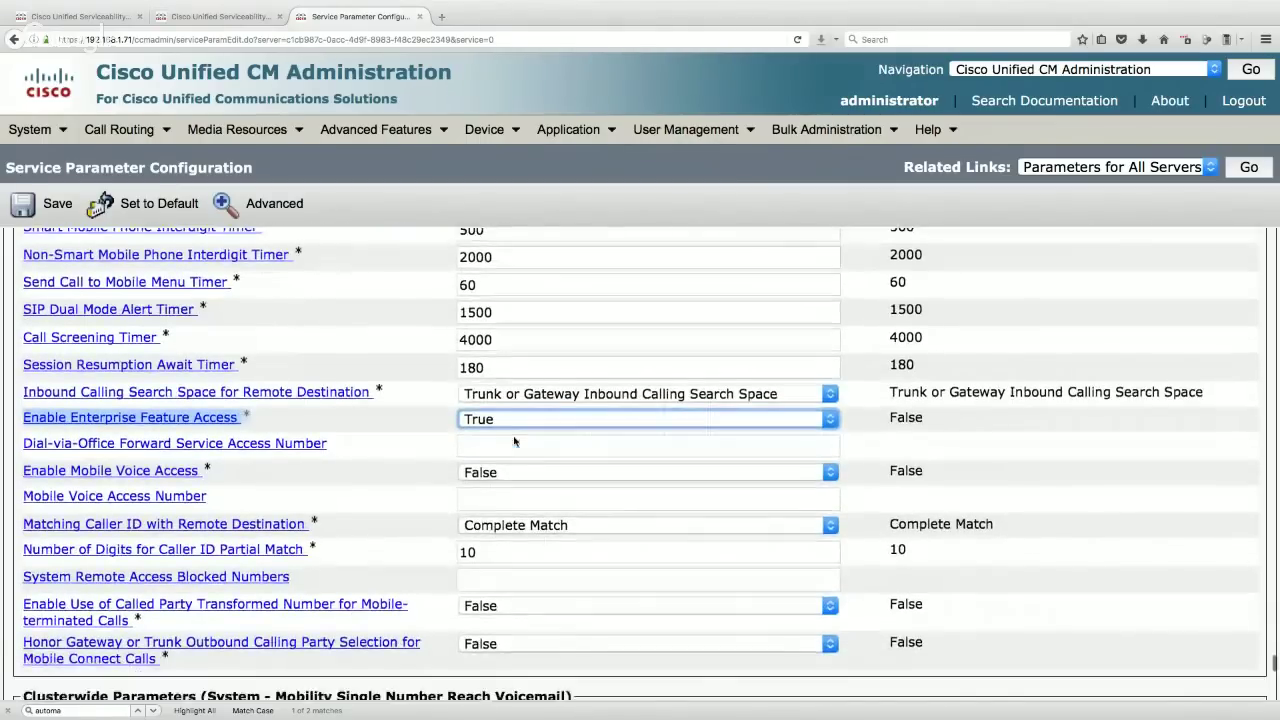
pyautogui.scroll(-1, 298, 440)
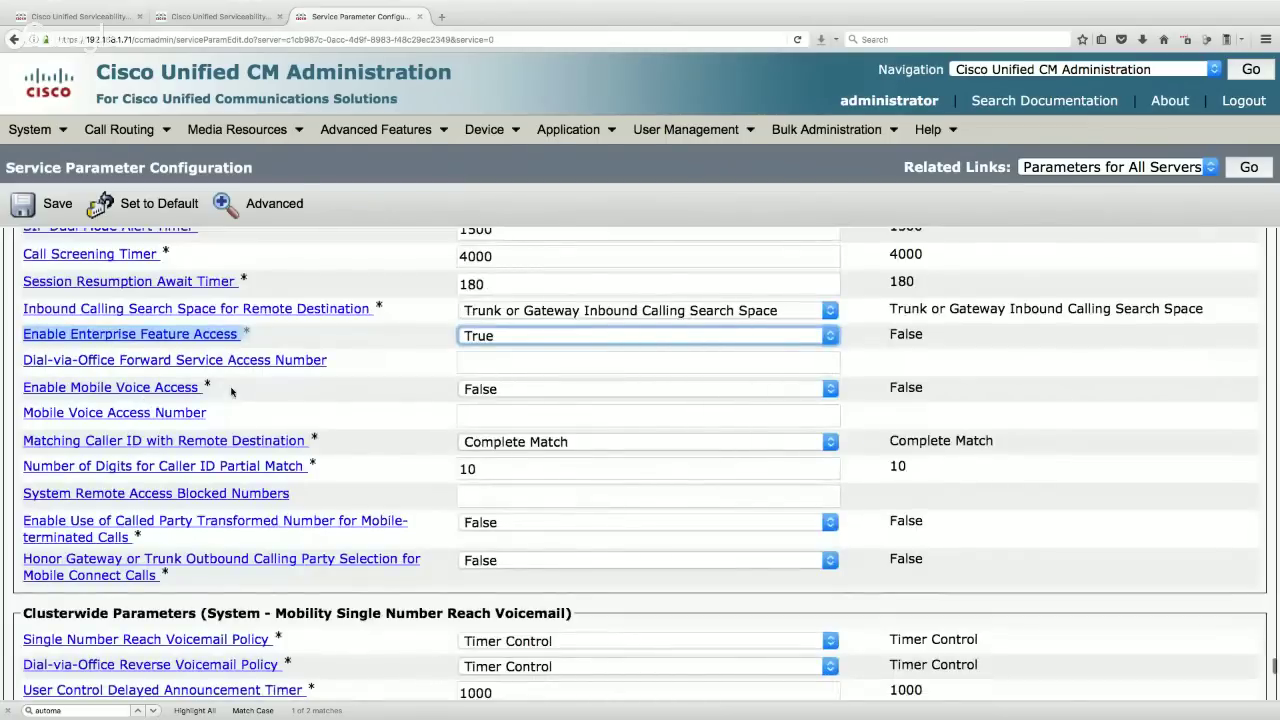
pyautogui.moveTo(228, 393); pyautogui.dragTo(35, 393)
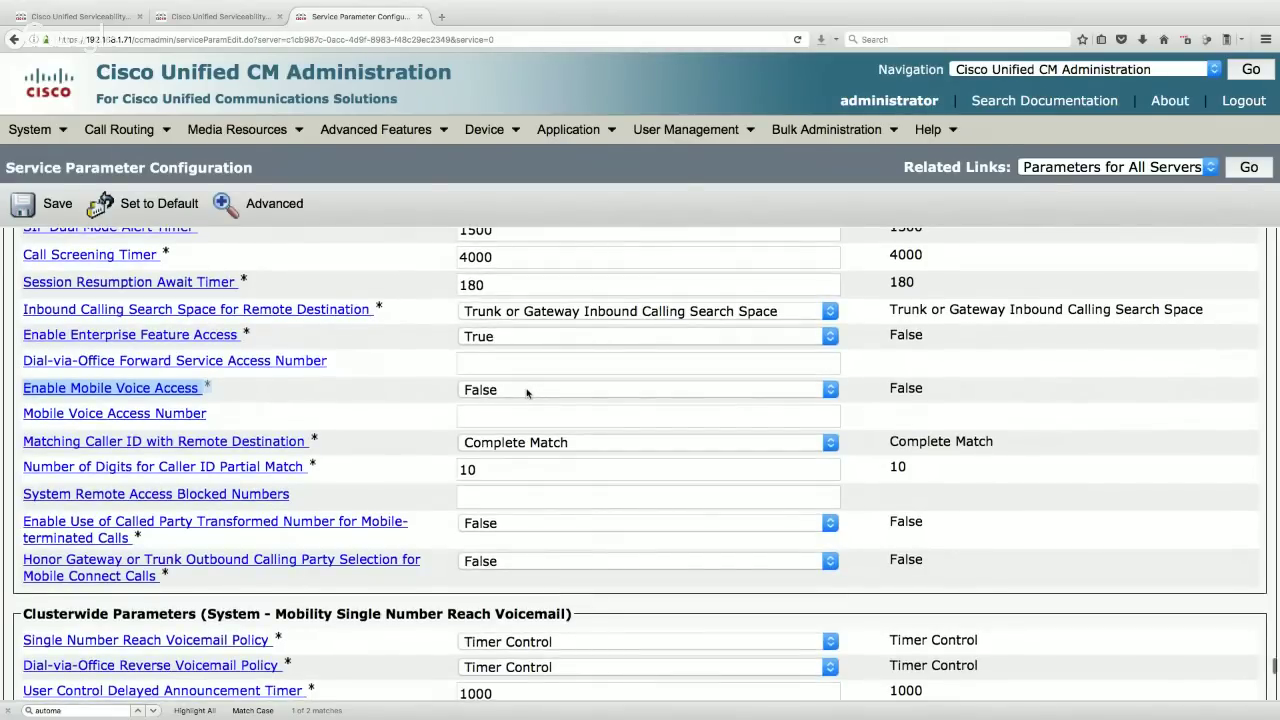
# - Change Enable Mobile Voice Access from False to True
pyautogui.click(527, 390)
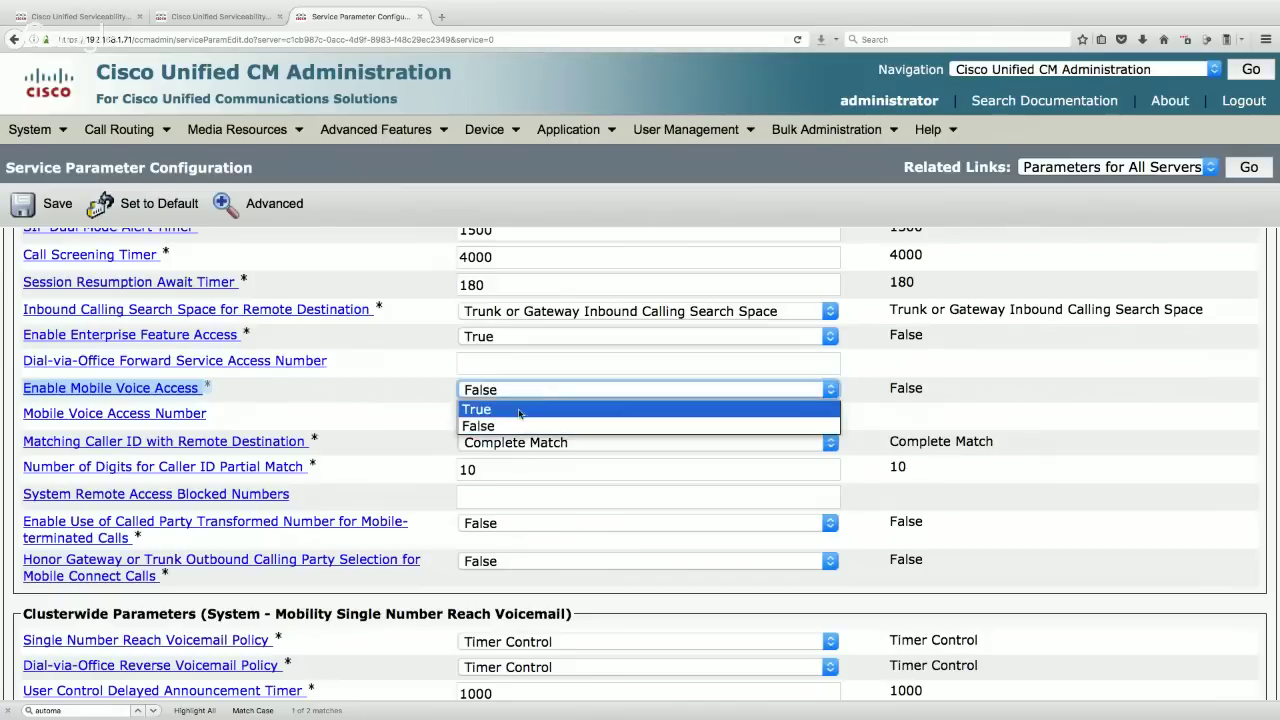
pyautogui.click(516, 410)
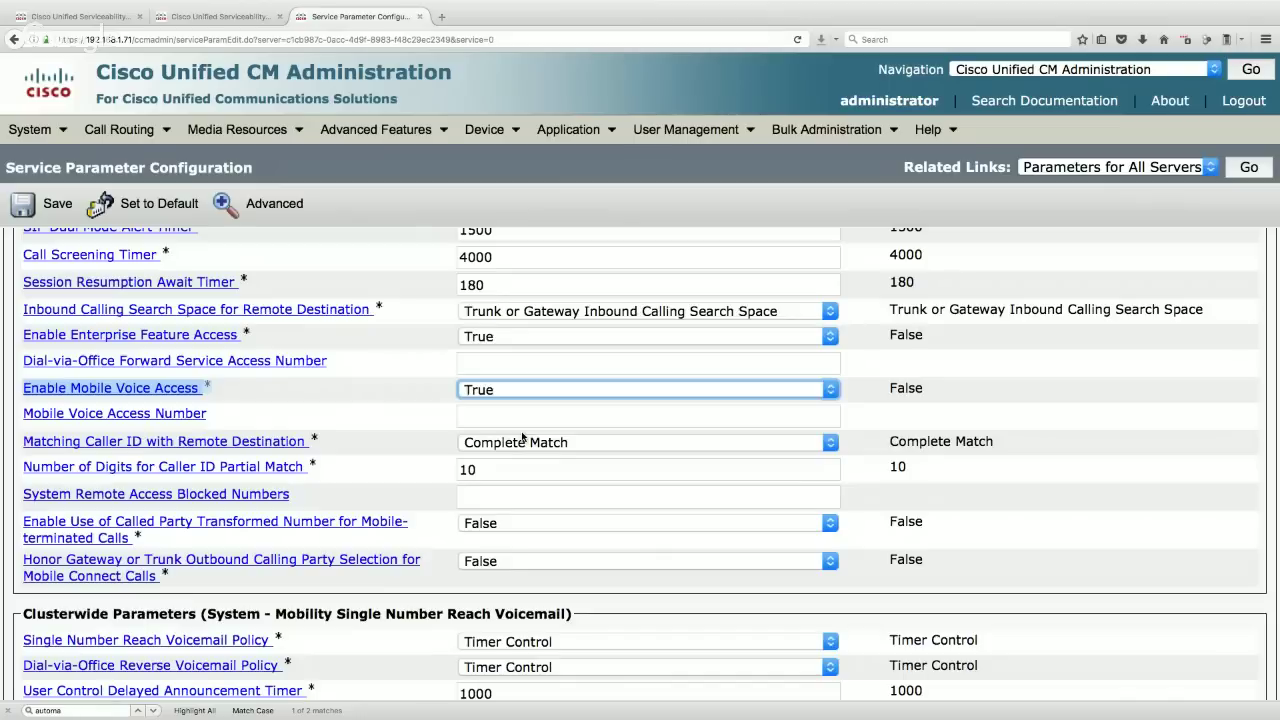
pyautogui.moveTo(1020, 443); pyautogui.dragTo(885, 446)
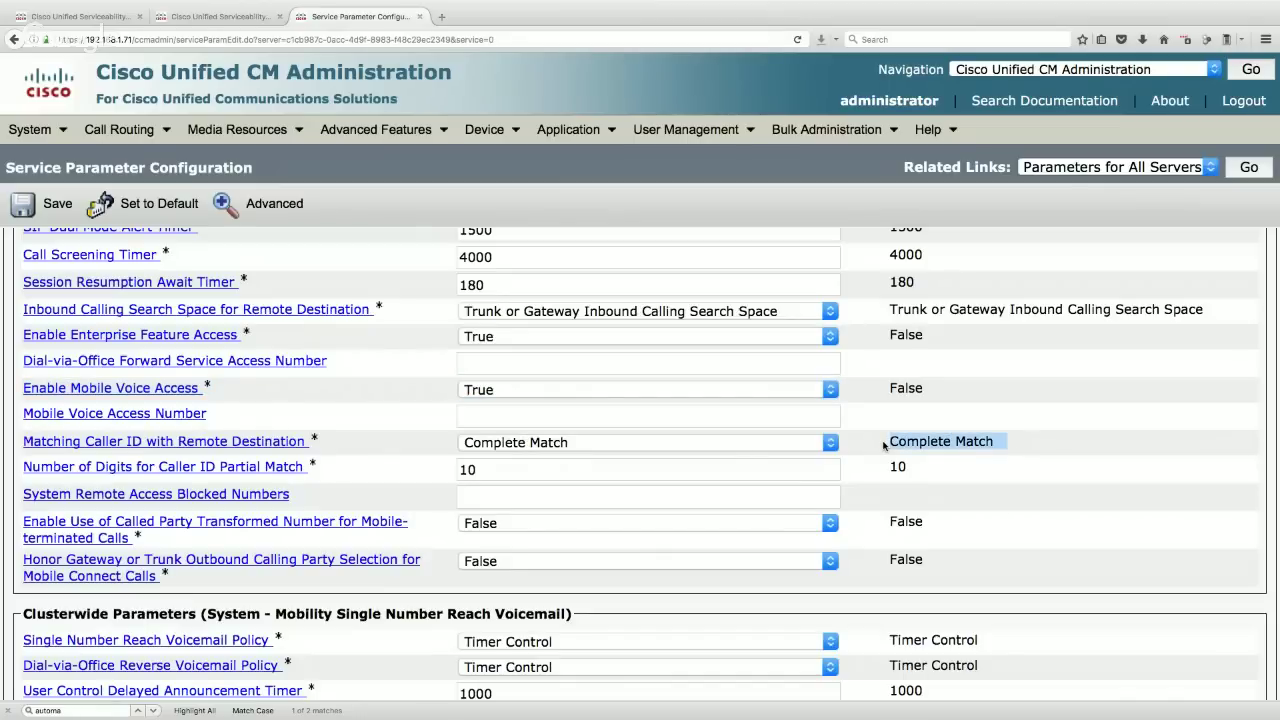
# - Switch caller ID matching to Partial Match and reduce the partial match digits from 10 to 7
pyautogui.click(598, 446)
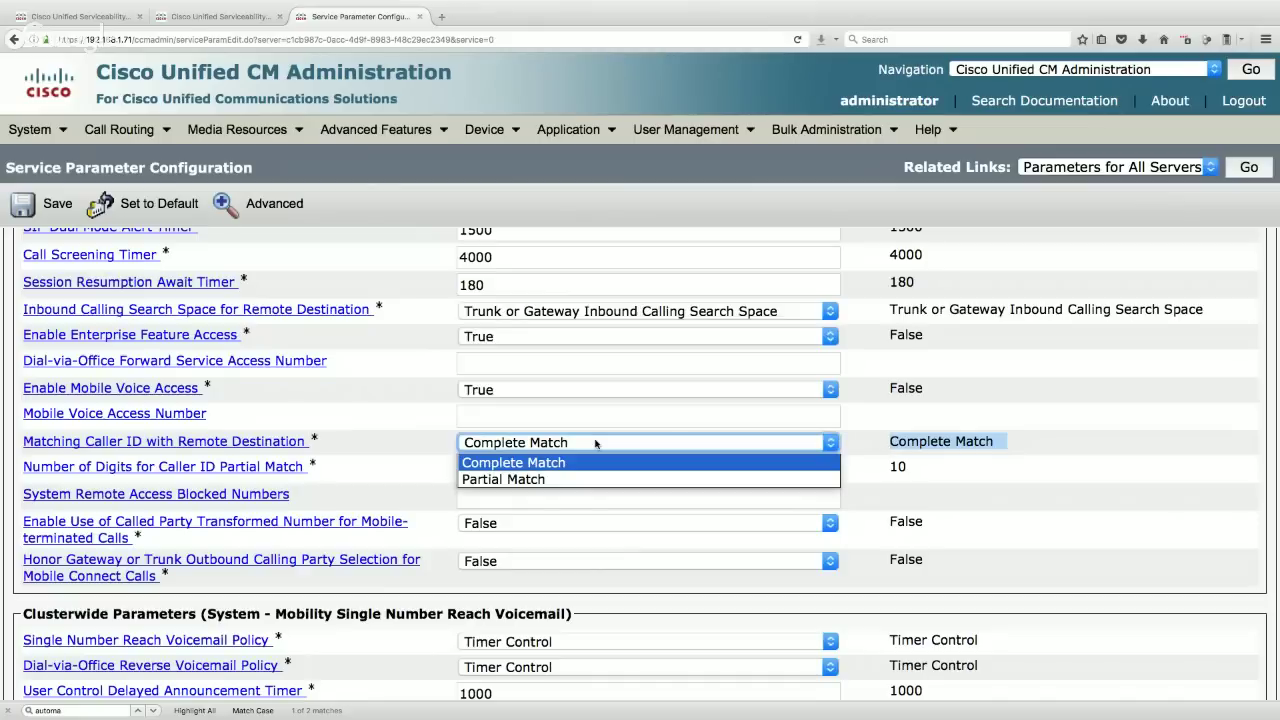
pyautogui.click(527, 480)
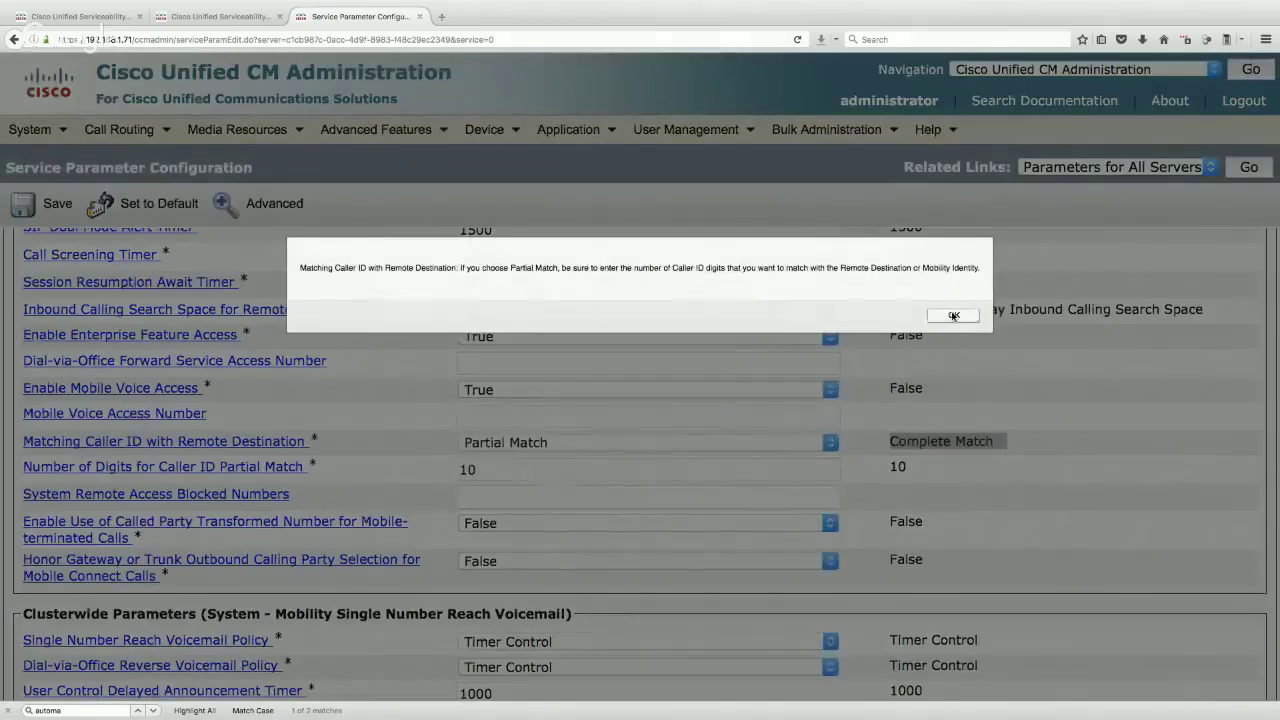
pyautogui.click(955, 314)
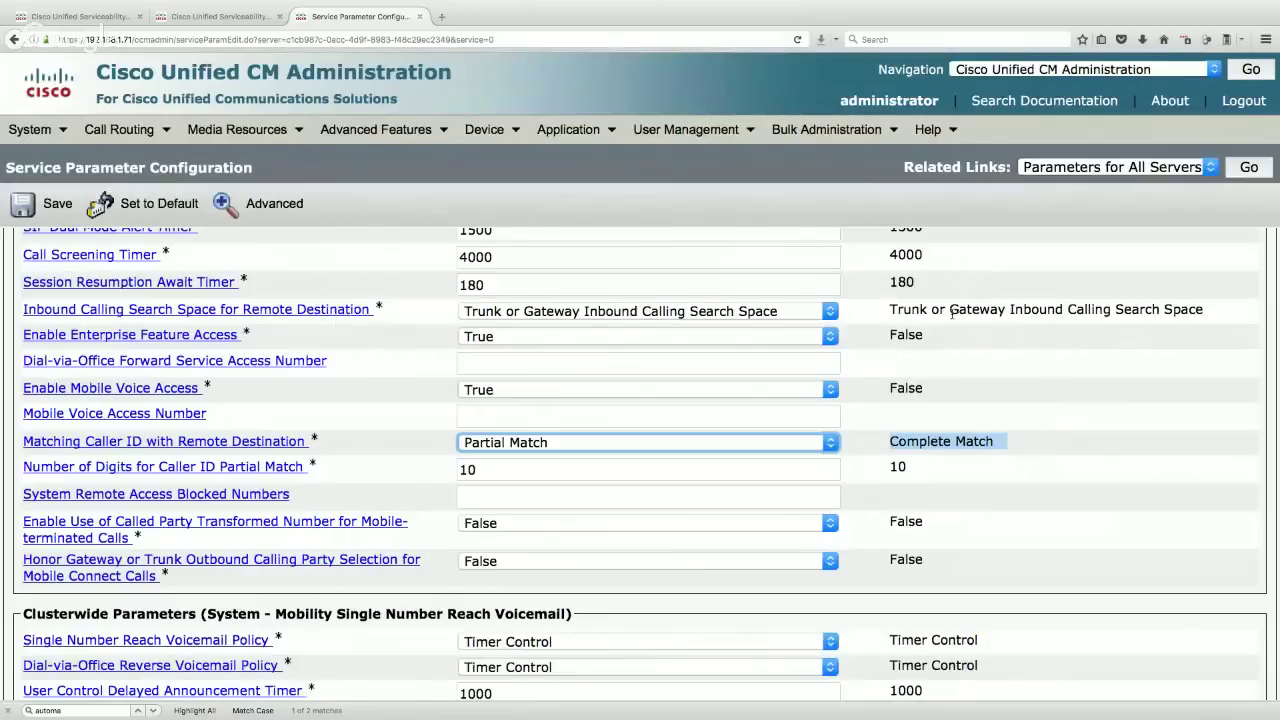
pyautogui.moveTo(487, 471); pyautogui.dragTo(453, 470)
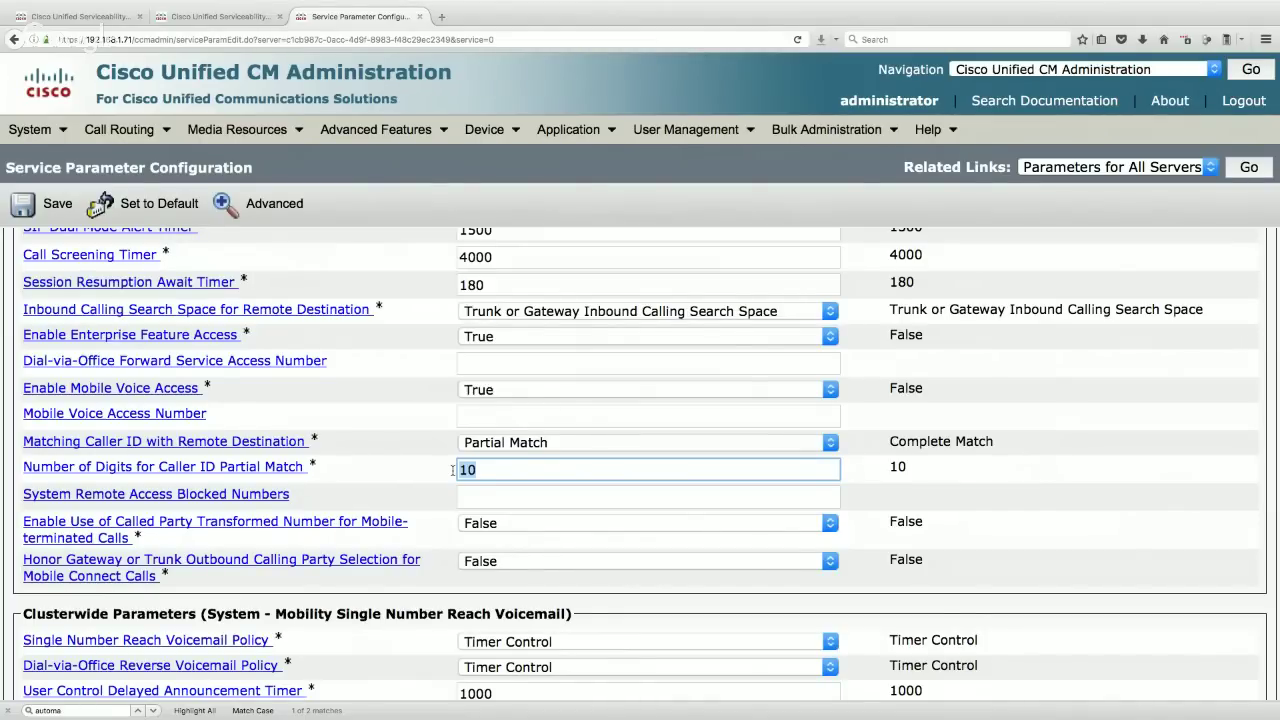
pyautogui.write('7')
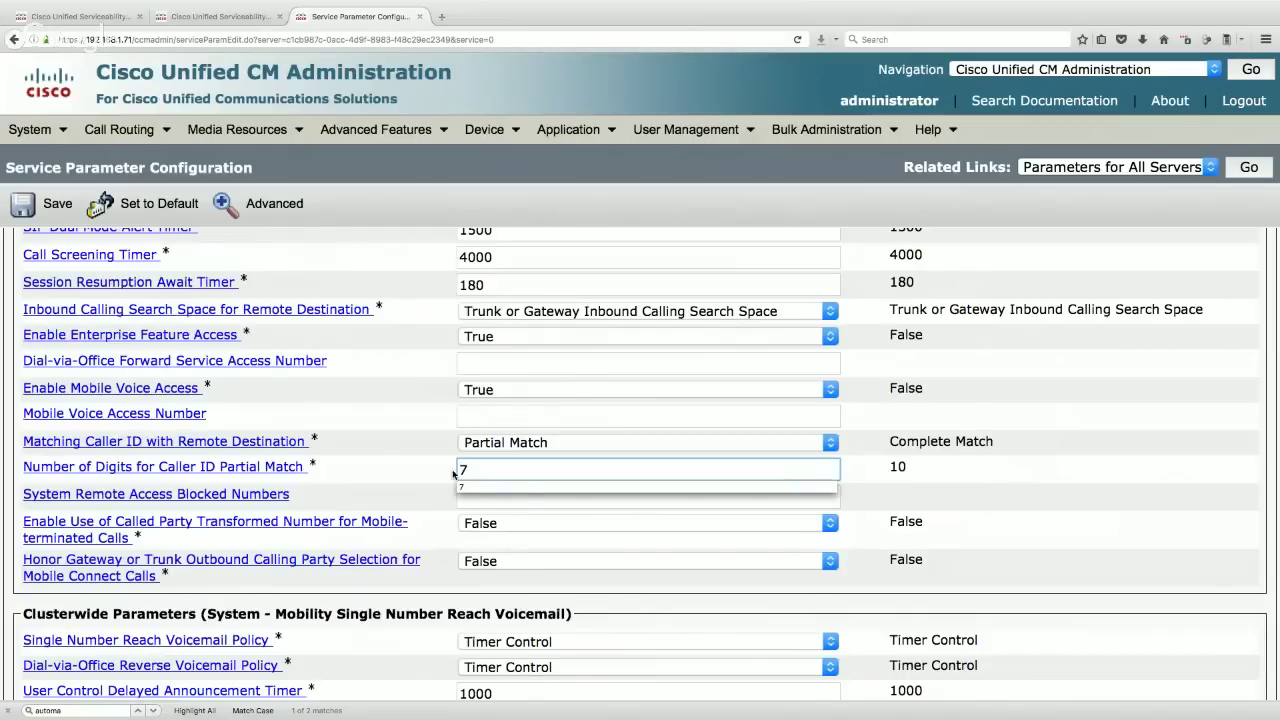
pyautogui.scroll(2, 453, 473)
pyautogui.click(437, 526)
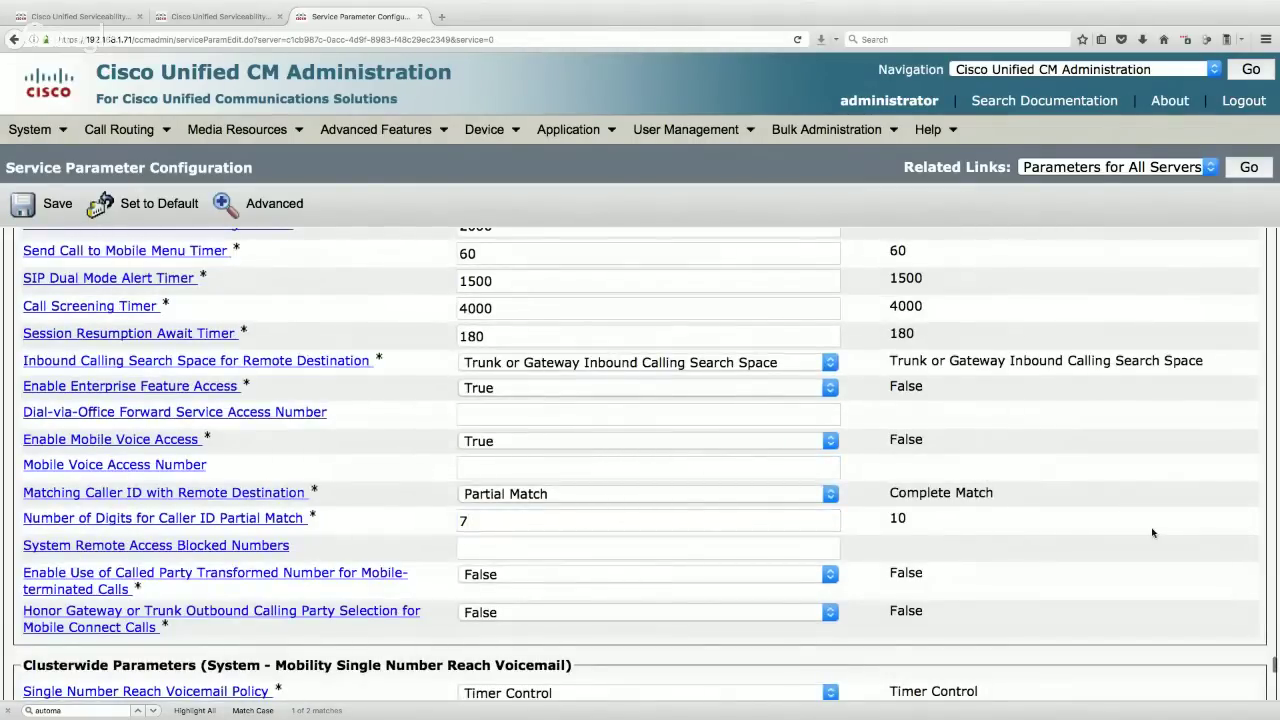
pyautogui.scroll(-3, 1152, 533)
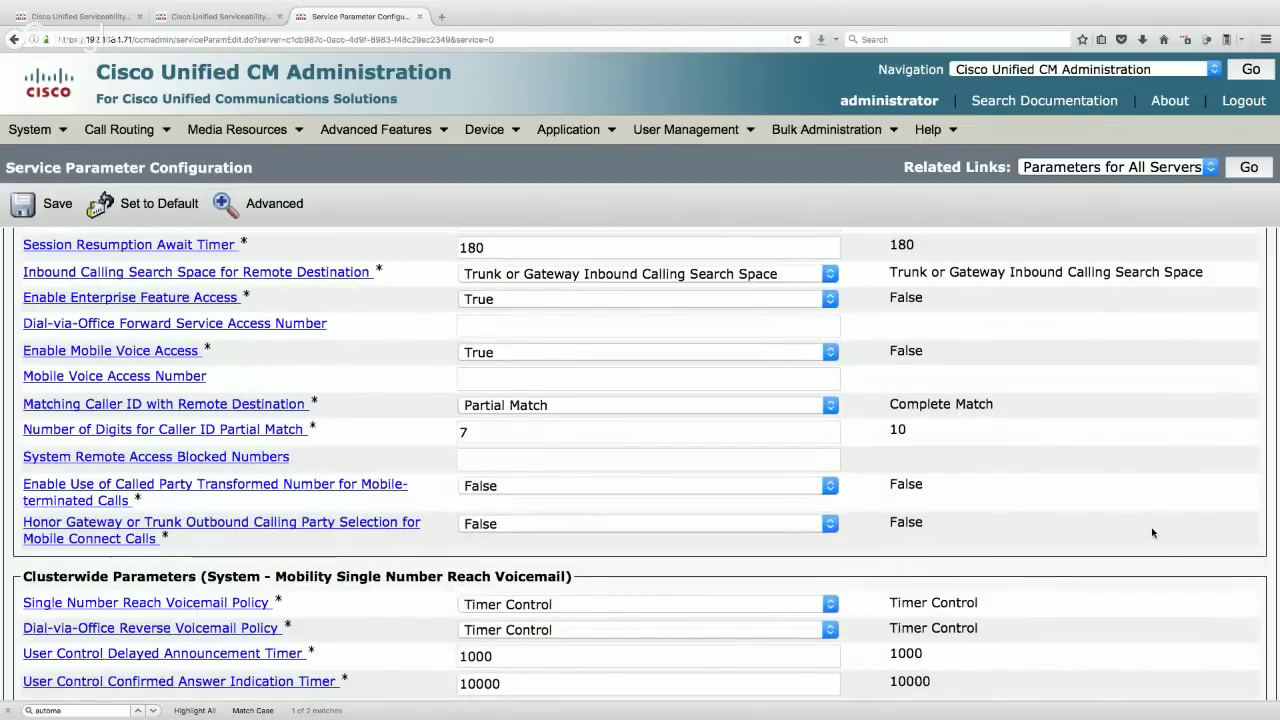
# - Save the changed Cisco CallManager service parameters on server 192.168.1.71
pyautogui.click(43, 213)
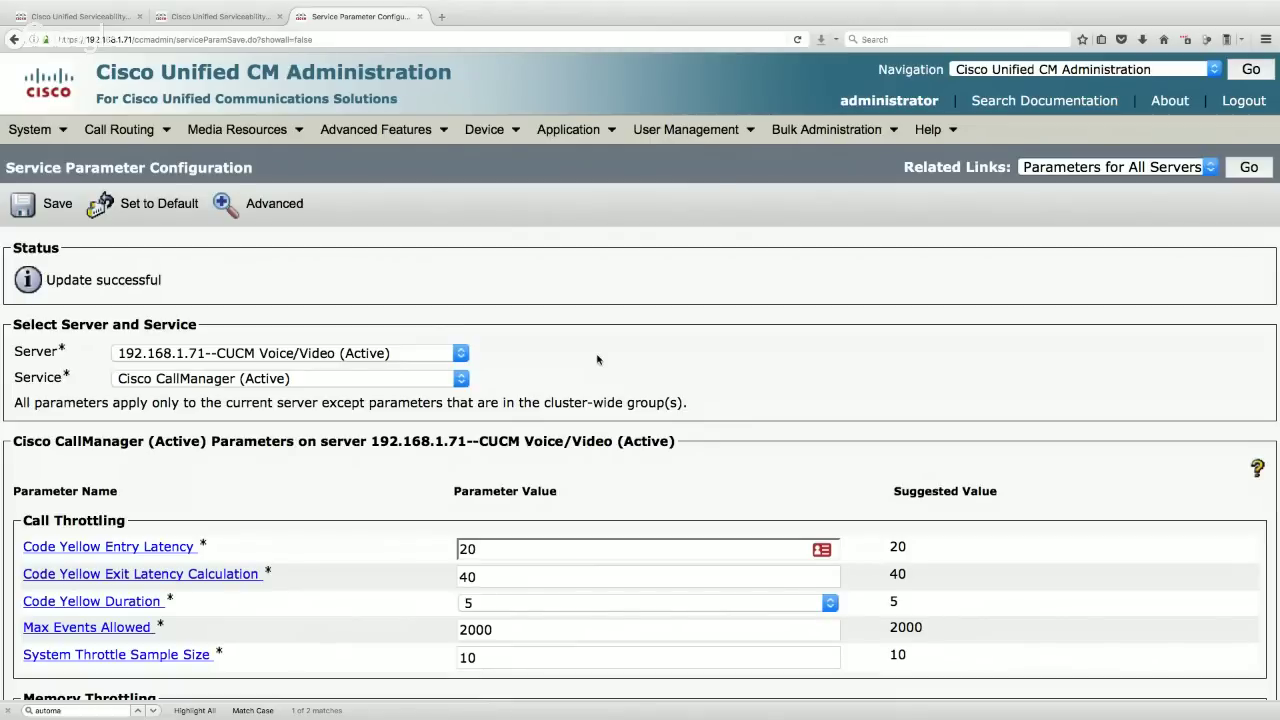
pyautogui.click(490, 129)
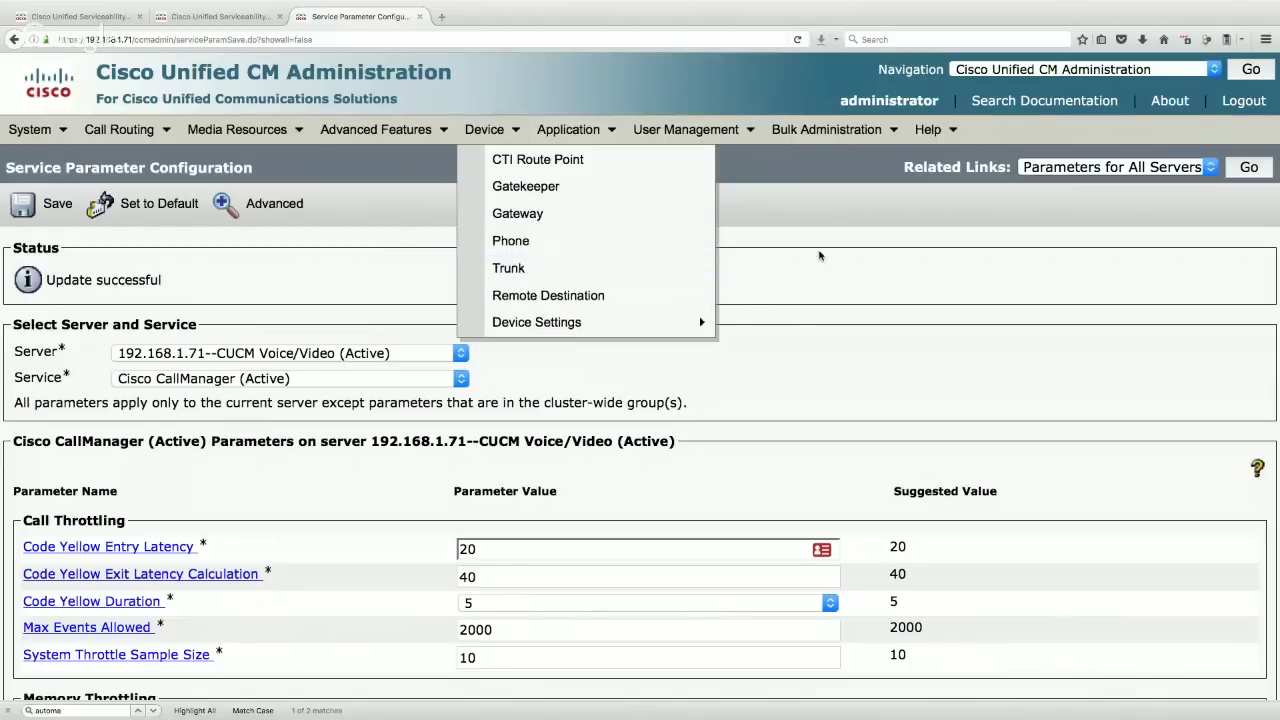
# - Switch to Cisco Unified OS Administration and sign in with the administrator account
pyautogui.click(1064, 70)
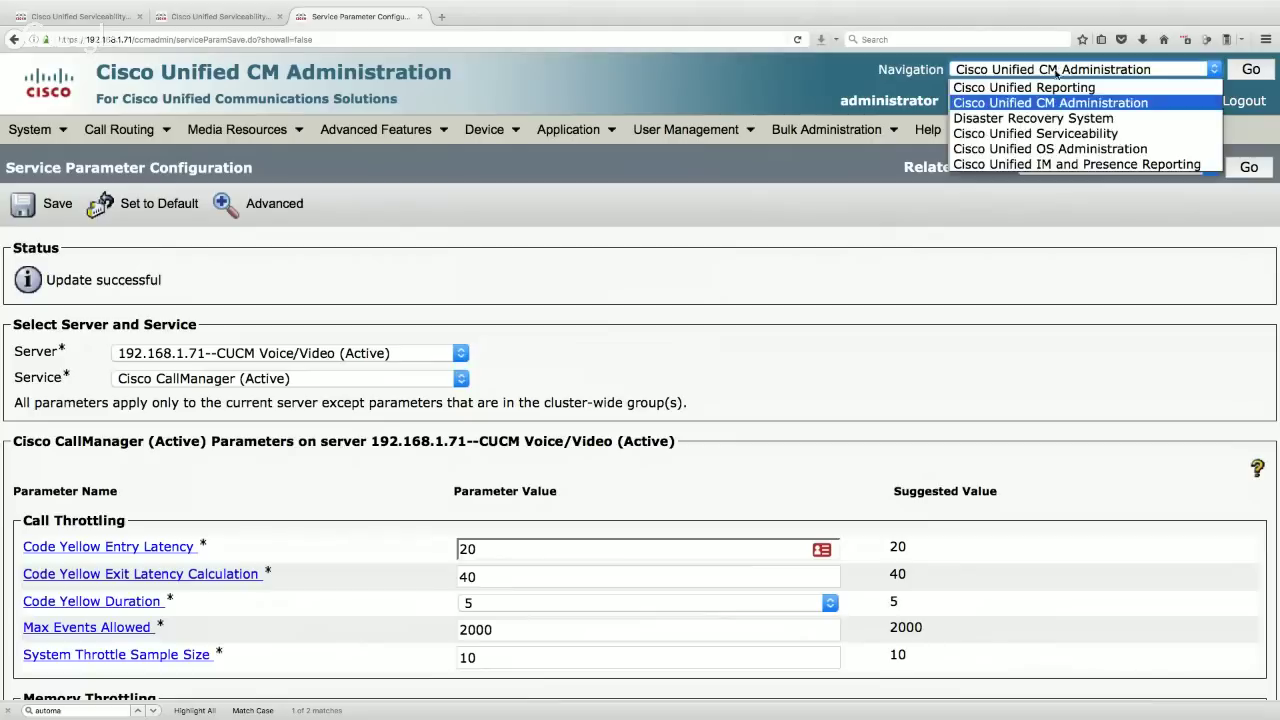
pyautogui.click(1055, 150)
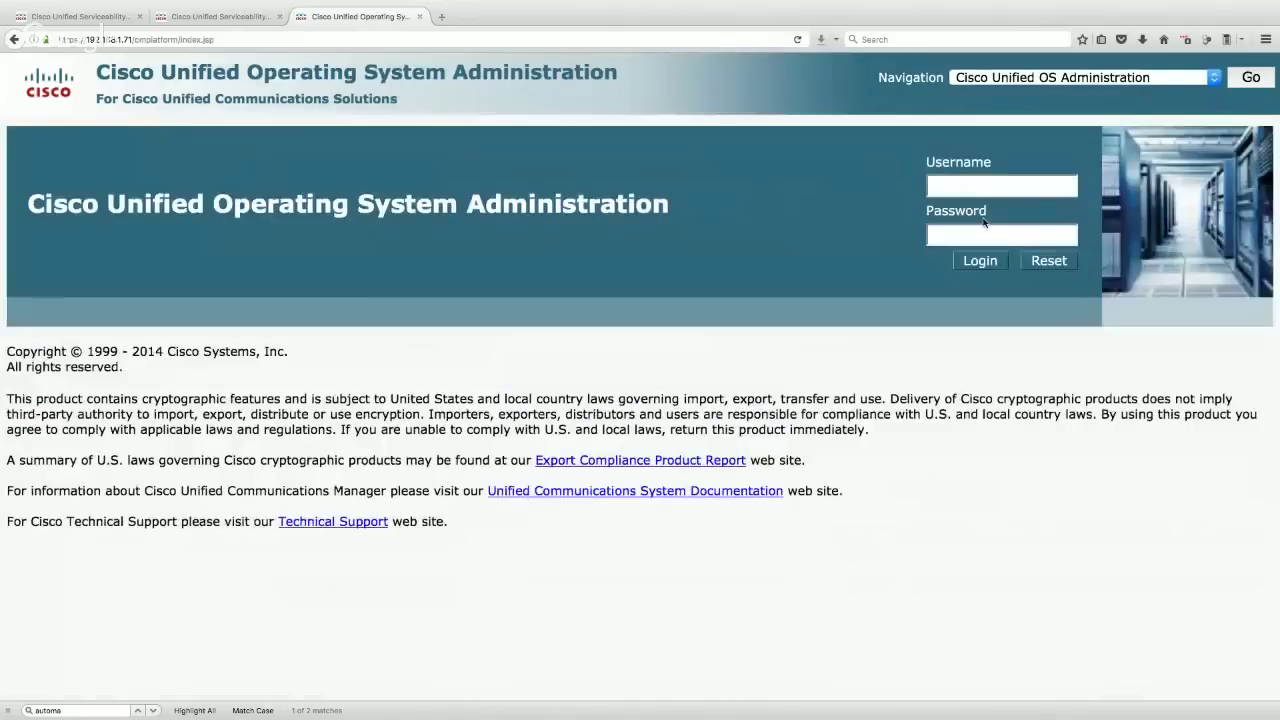
pyautogui.click(987, 186)
pyautogui.write('administrator*********')
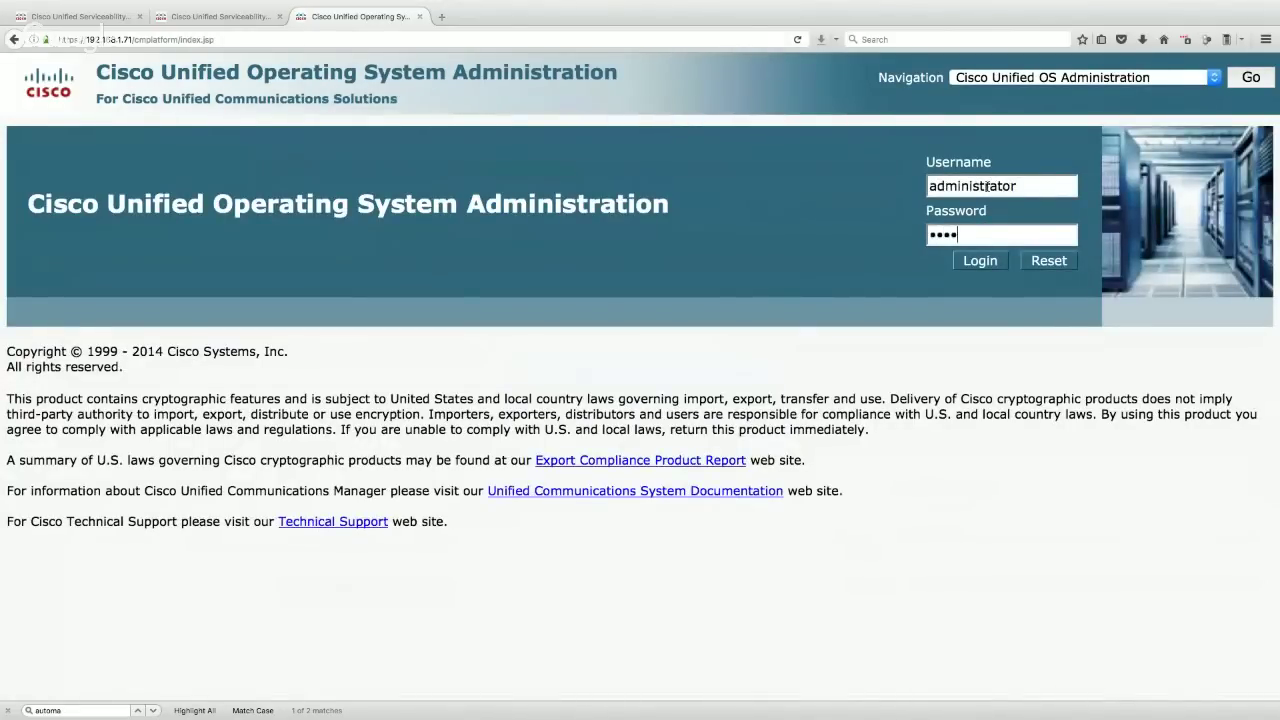
pyautogui.press('Return')
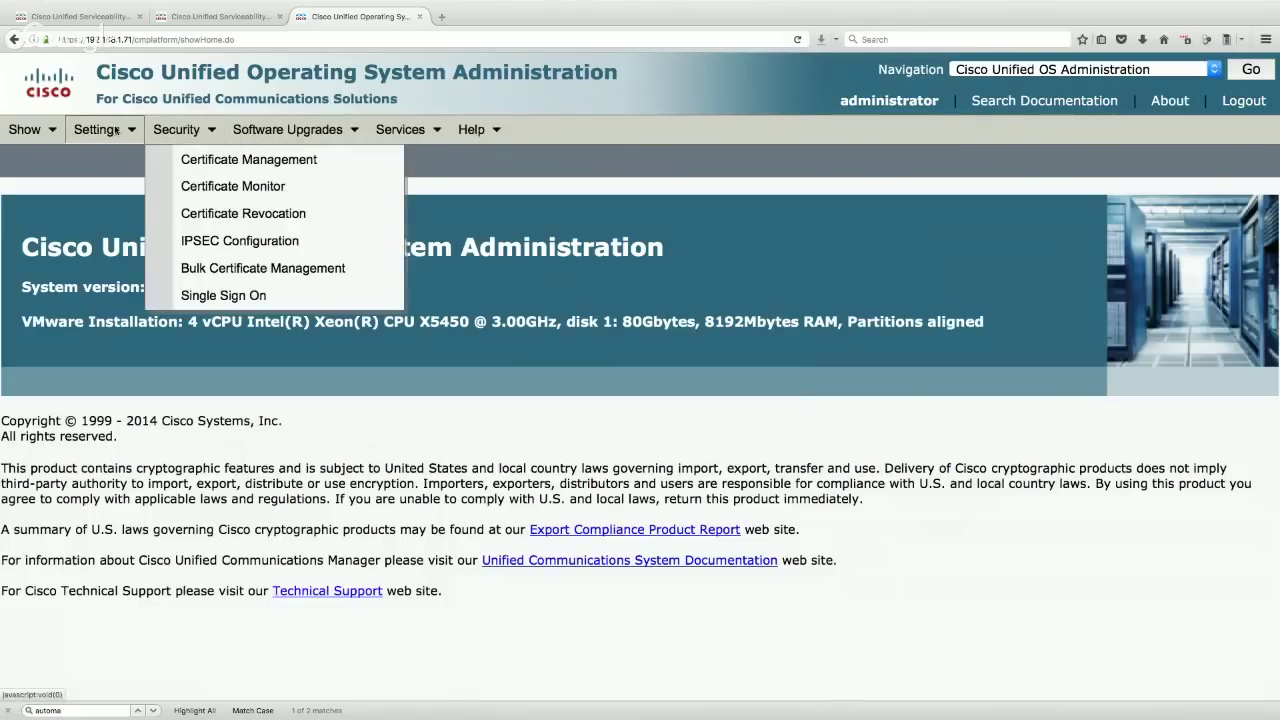
# - Show the NTP Server List and highlight the 'not accessible' status for 192.168.1.78
pyautogui.moveTo(115, 130)
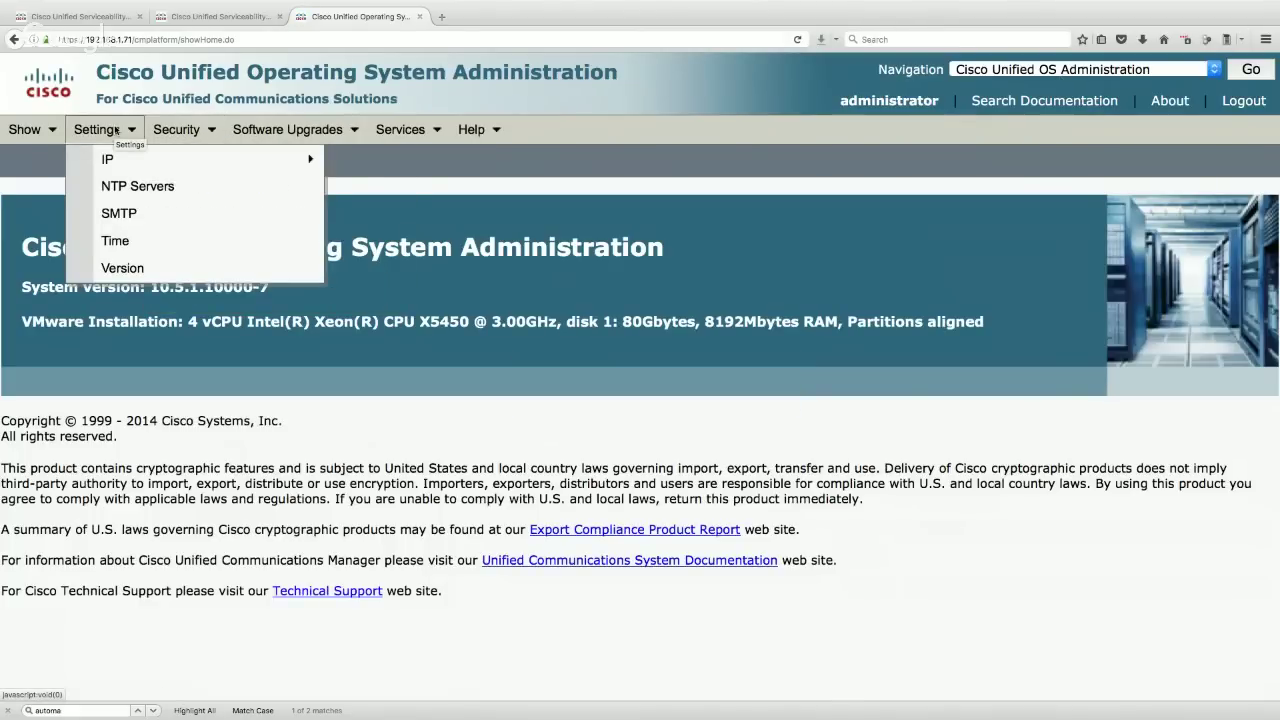
pyautogui.click(121, 190)
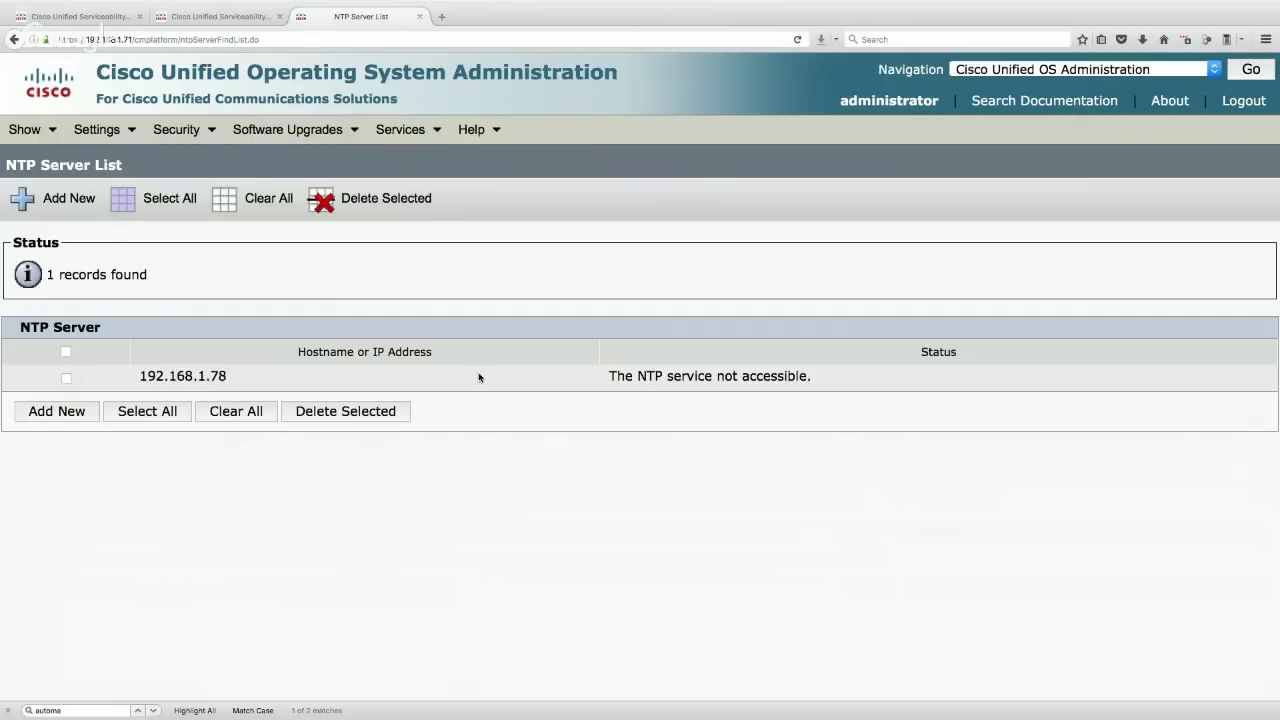
pyautogui.moveTo(607, 376); pyautogui.dragTo(824, 373)
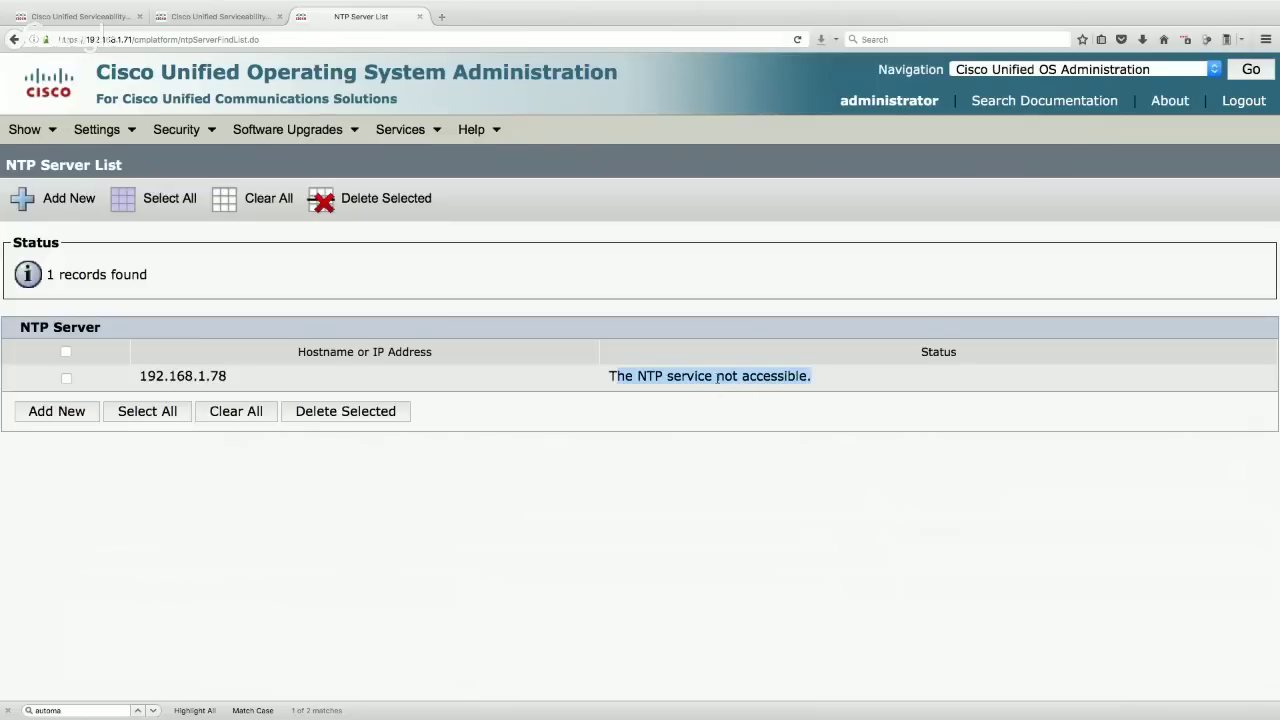
pyautogui.moveTo(615, 380); pyautogui.dragTo(814, 376)
pyautogui.click(1040, 67)
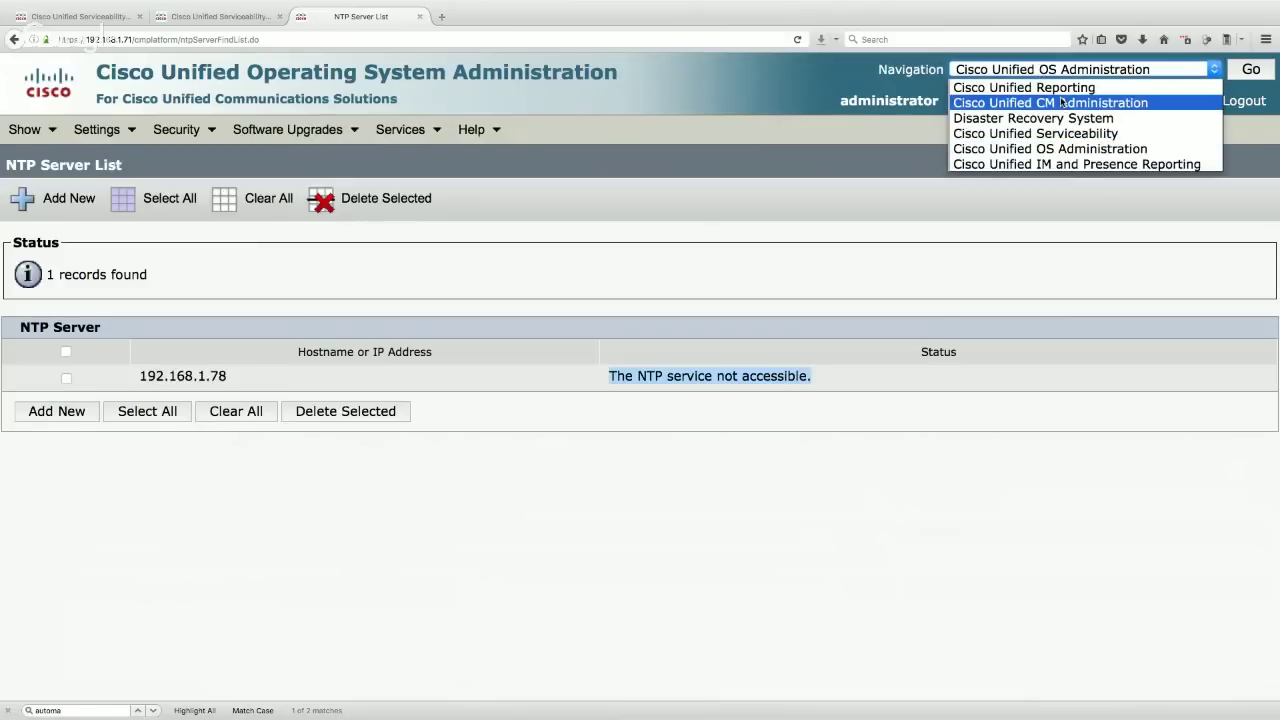
# - Switch to Cisco Unified CM Administration and attempt the administrator login, which fails
pyautogui.click(1062, 103)
pyautogui.click(1251, 70)
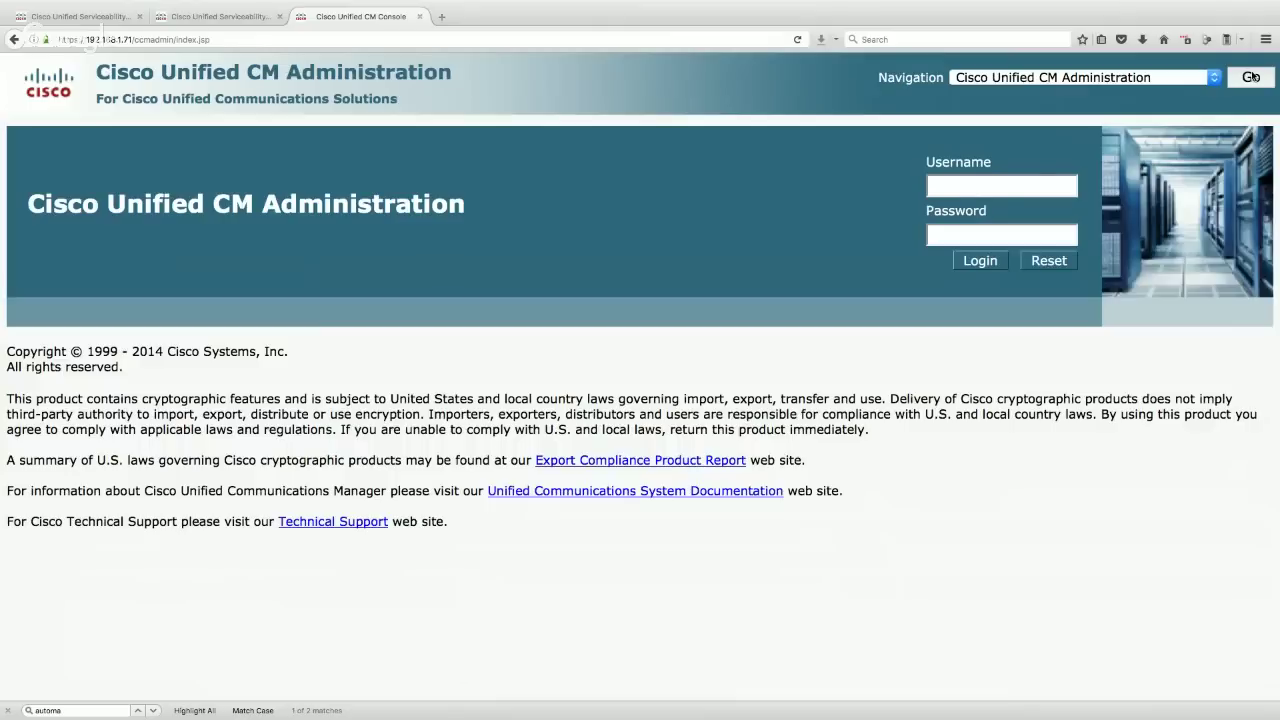
pyautogui.click(965, 183)
pyautogui.write('administratore')
pyautogui.press('BackSpace')
pyautogui.write('password')
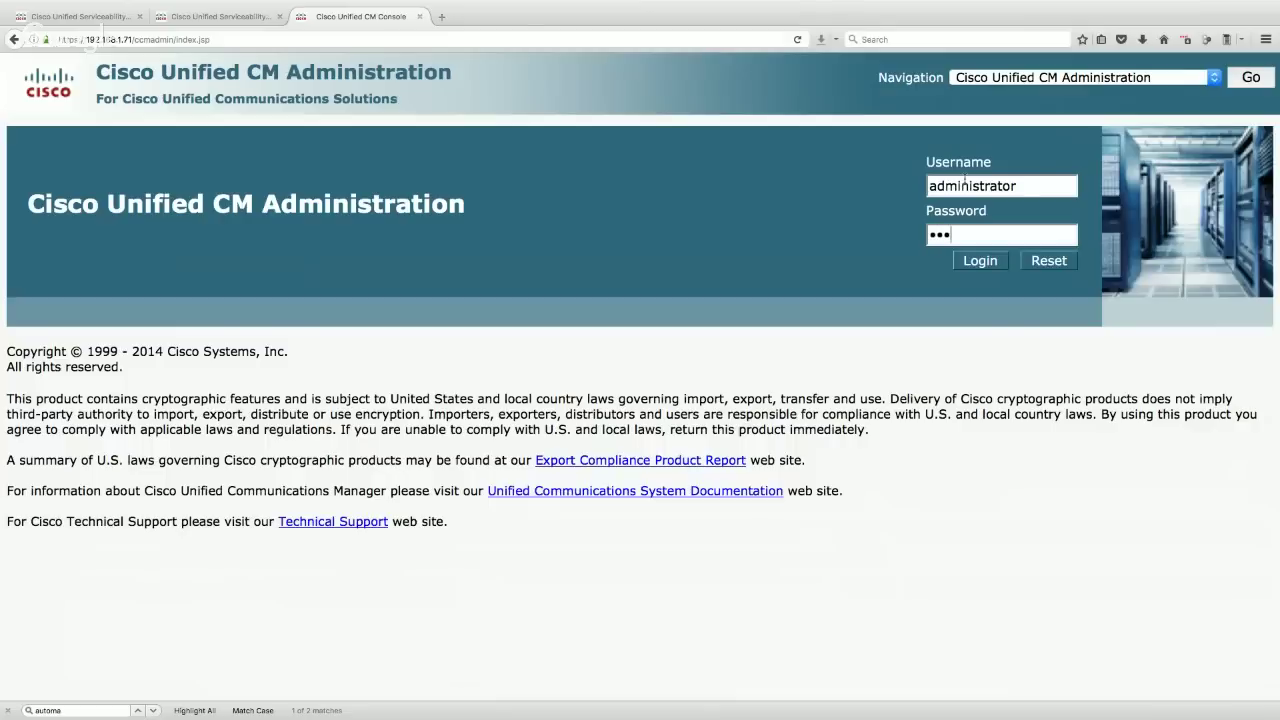
pyautogui.press('Return')
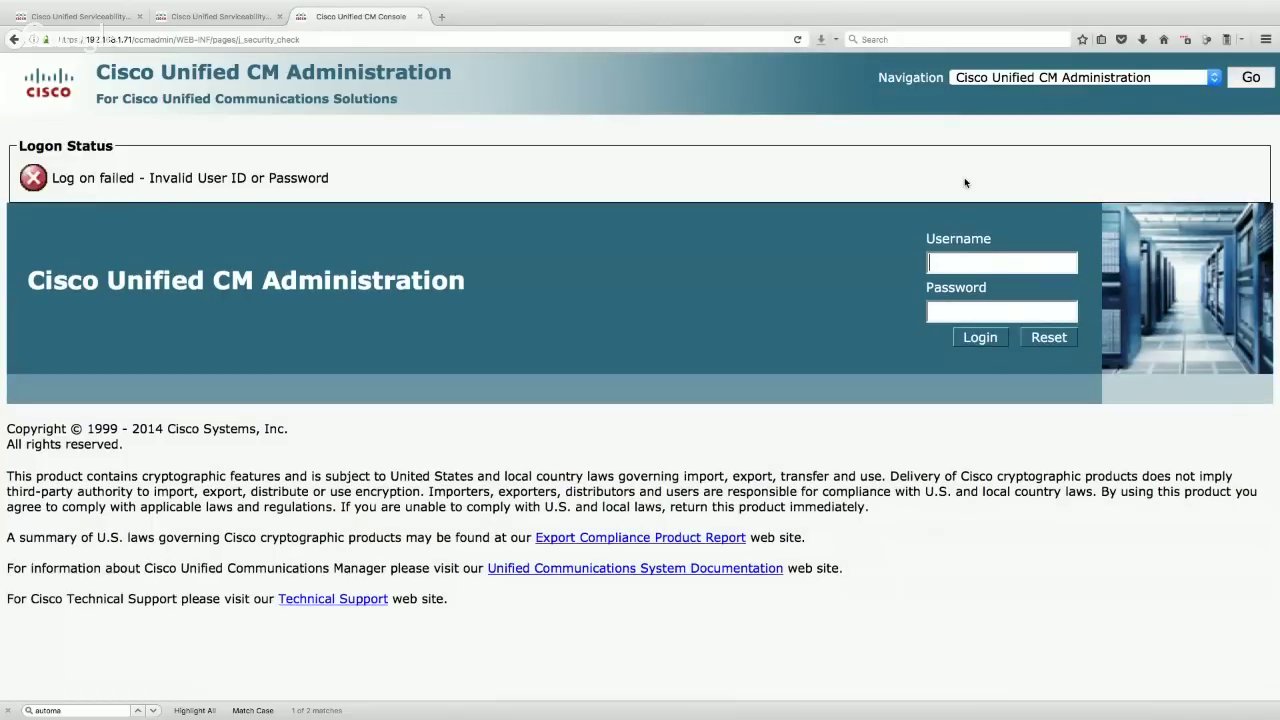
# - Re-enter the administrator username and password to reach the CM Administration home page
pyautogui.write('ADM')
pyautogui.press('BackSpace')
pyautogui.press('BackSpace')
pyautogui.press('BackSpace')
pyautogui.write('administrator')
pyautogui.press('Tab')
pyautogui.write('password1')
pyautogui.press('Return')
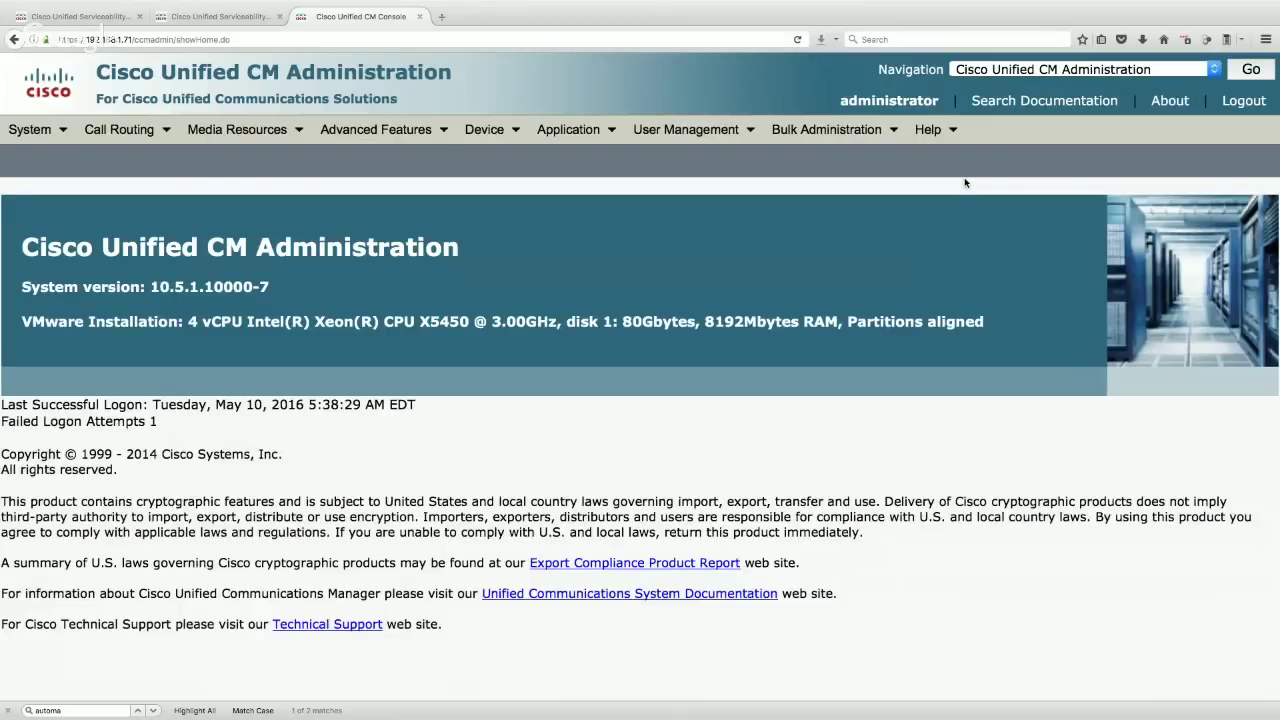
pyautogui.click(32, 129)
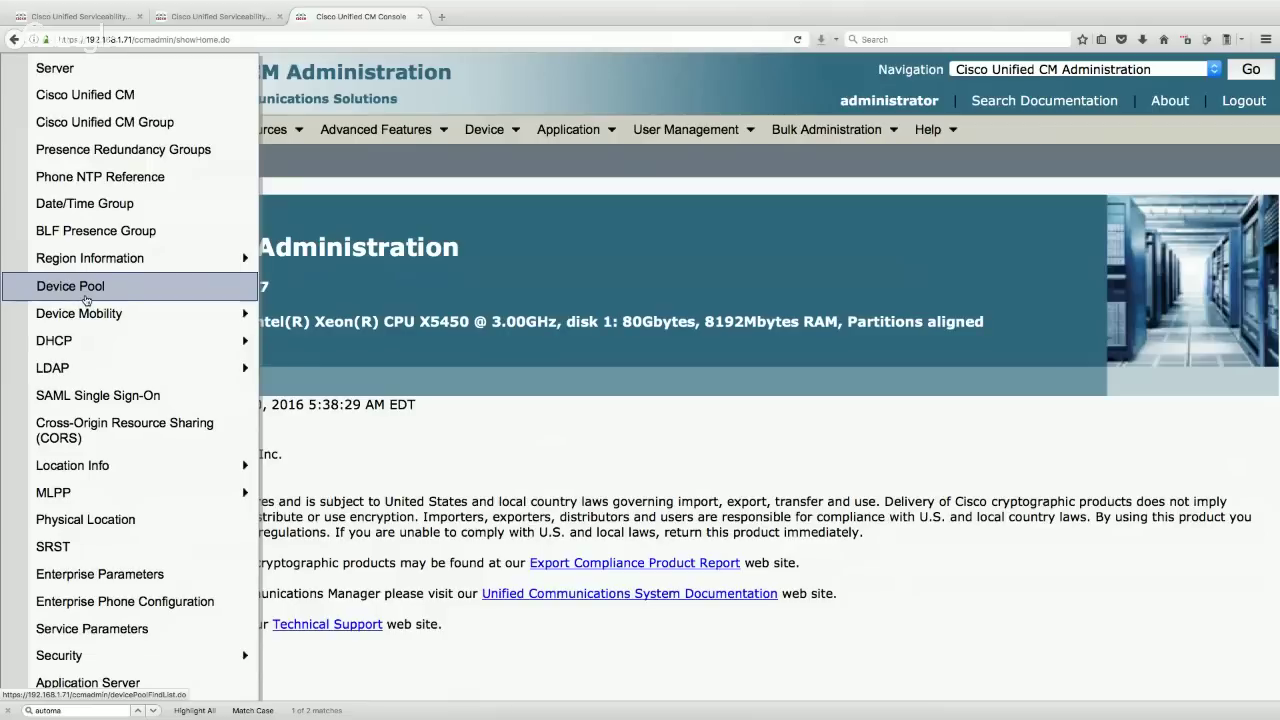
# - Open the Default Cisco Unified CM group and rename it to HQ
pyautogui.click(123, 133)
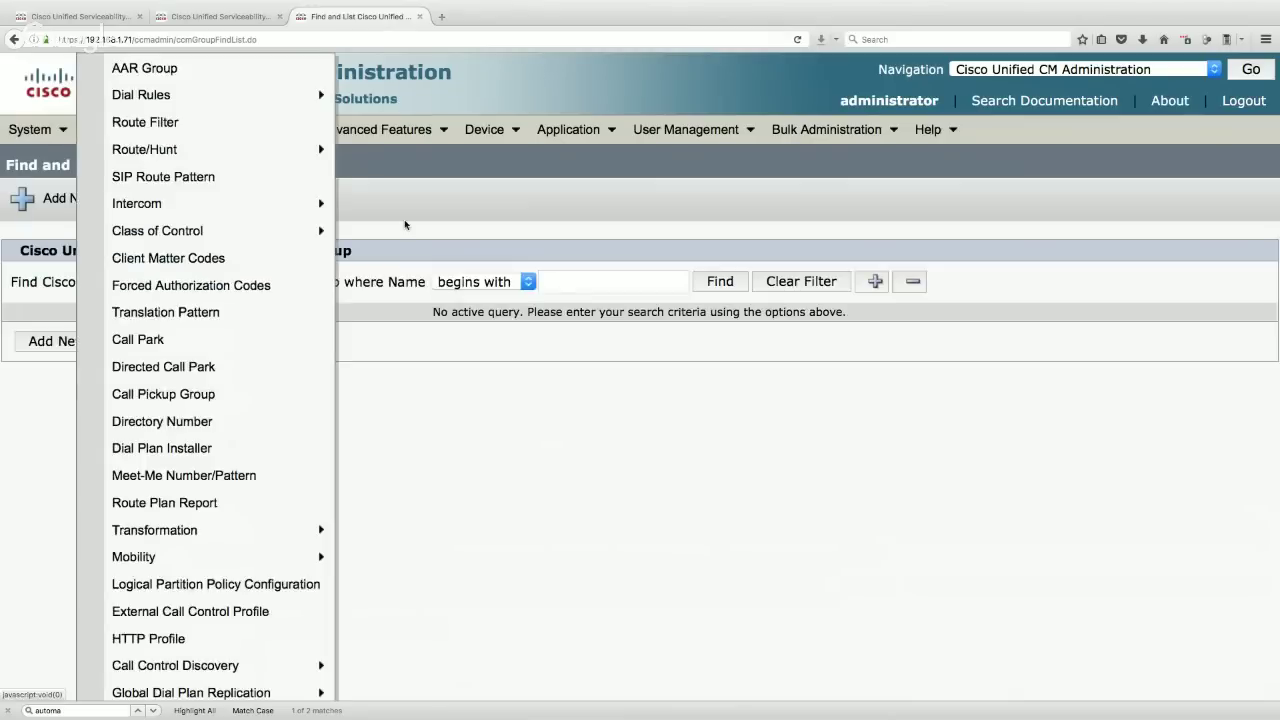
pyautogui.click(716, 284)
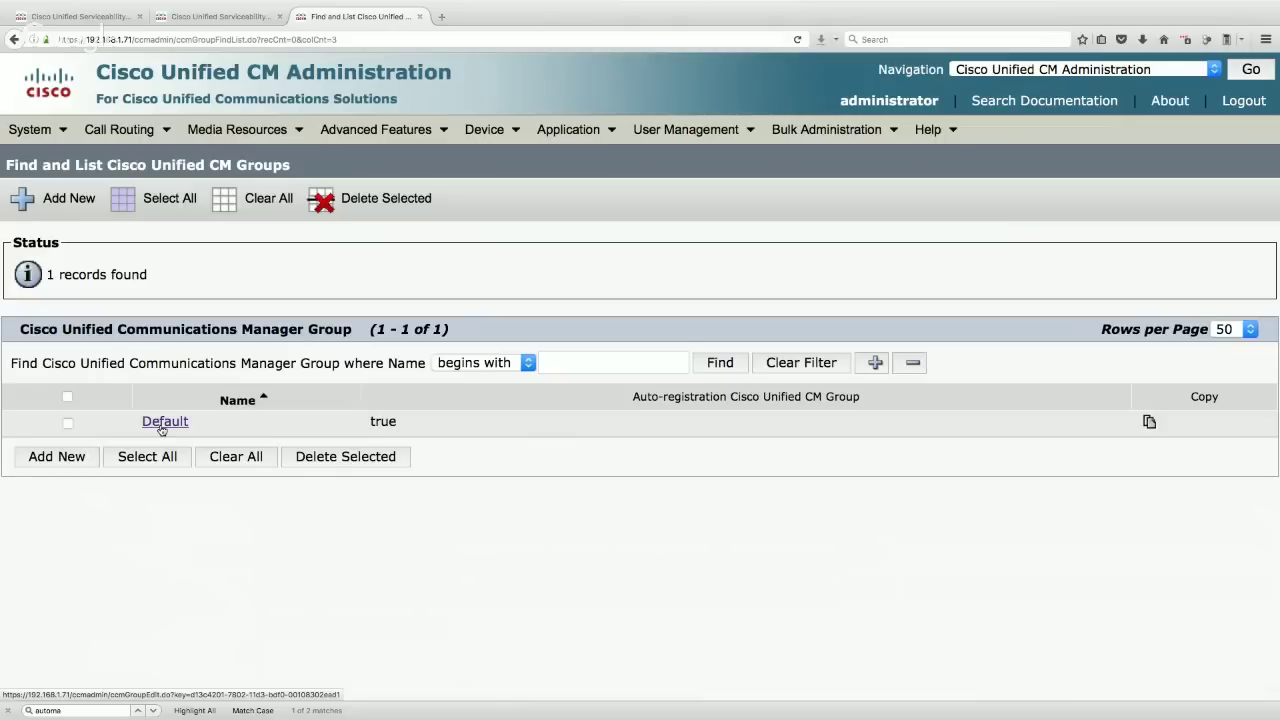
pyautogui.click(164, 421)
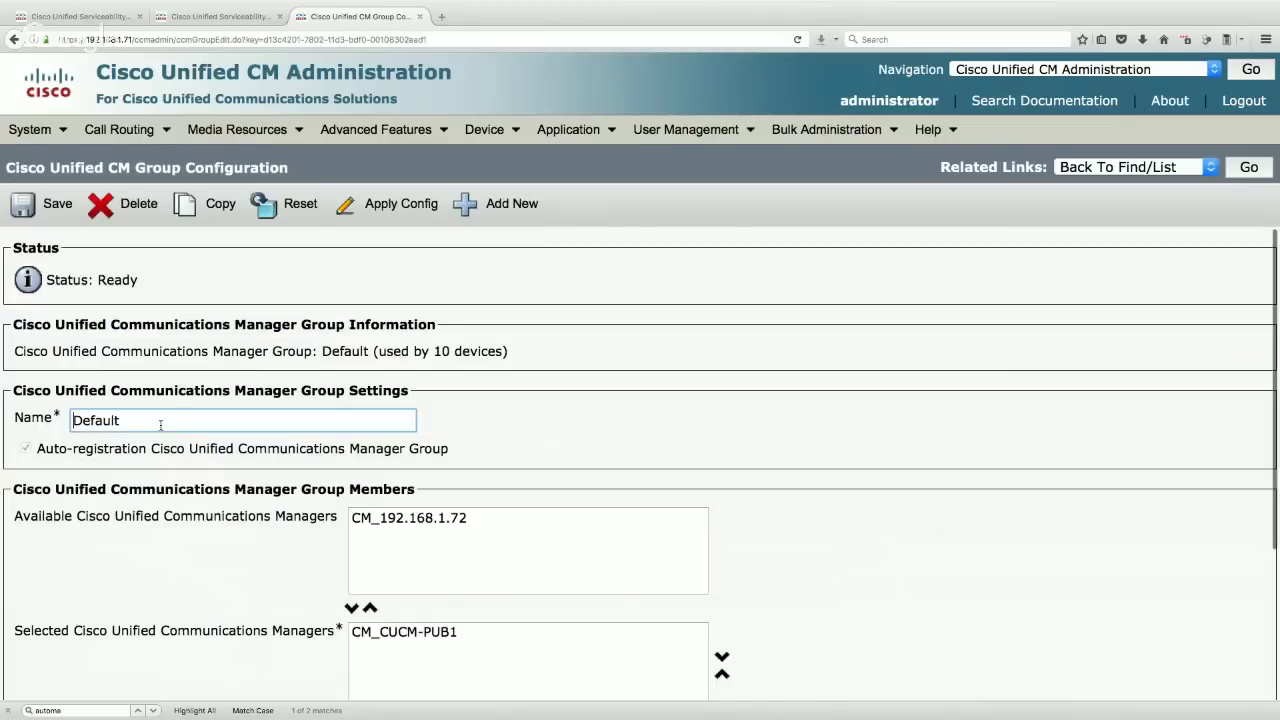
pyautogui.moveTo(160, 421); pyautogui.dragTo(70, 421)
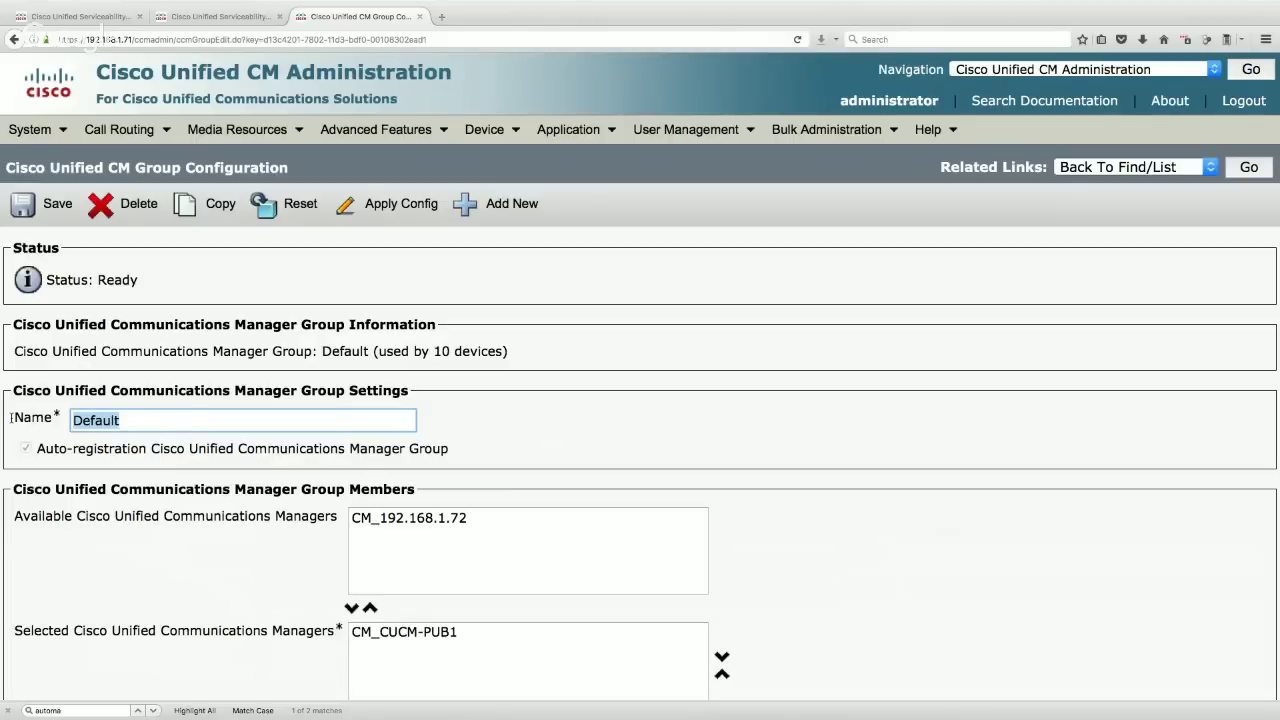
pyautogui.write('HQ')
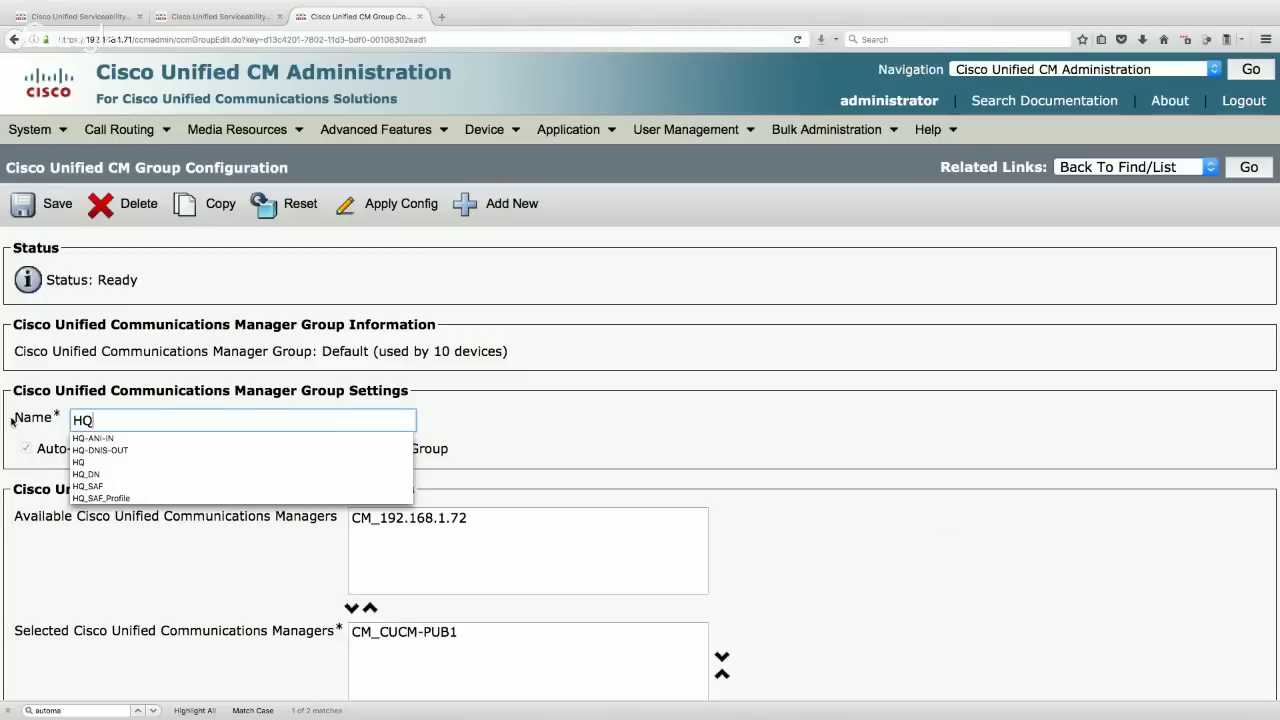
pyautogui.click(505, 638)
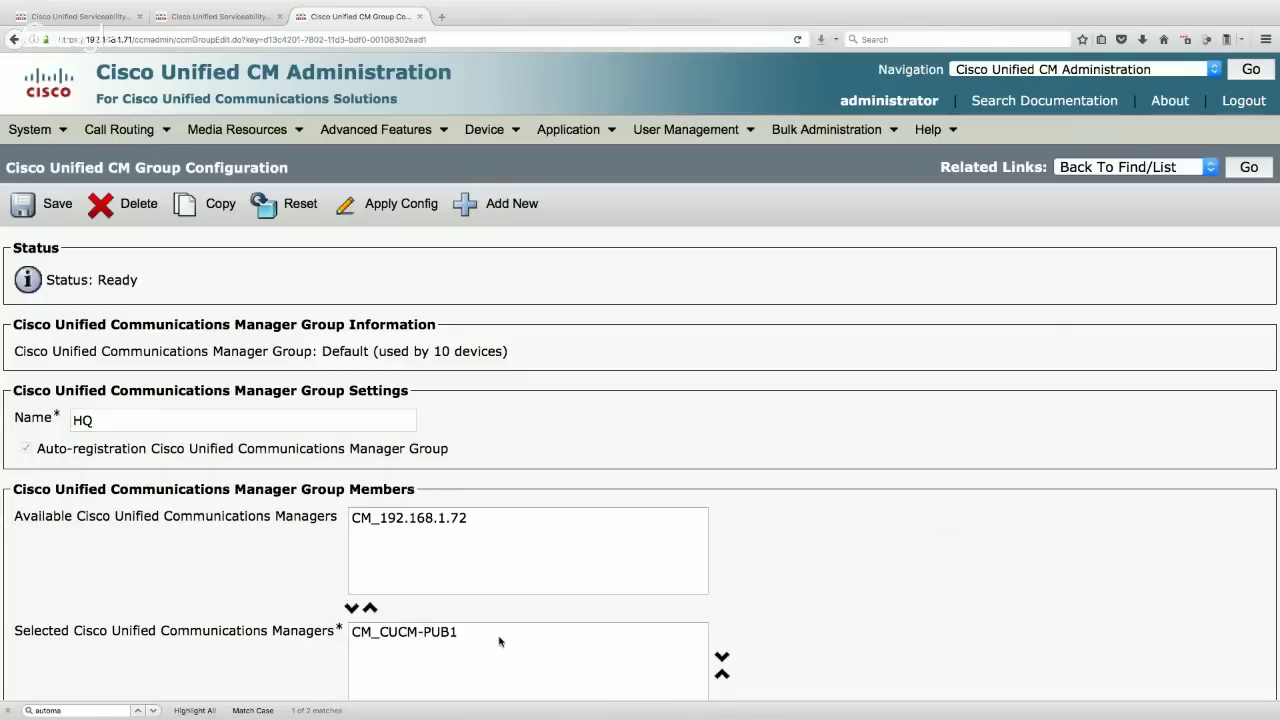
pyautogui.scroll(-1, 506, 630)
pyautogui.moveTo(14, 556); pyautogui.dragTo(338, 556)
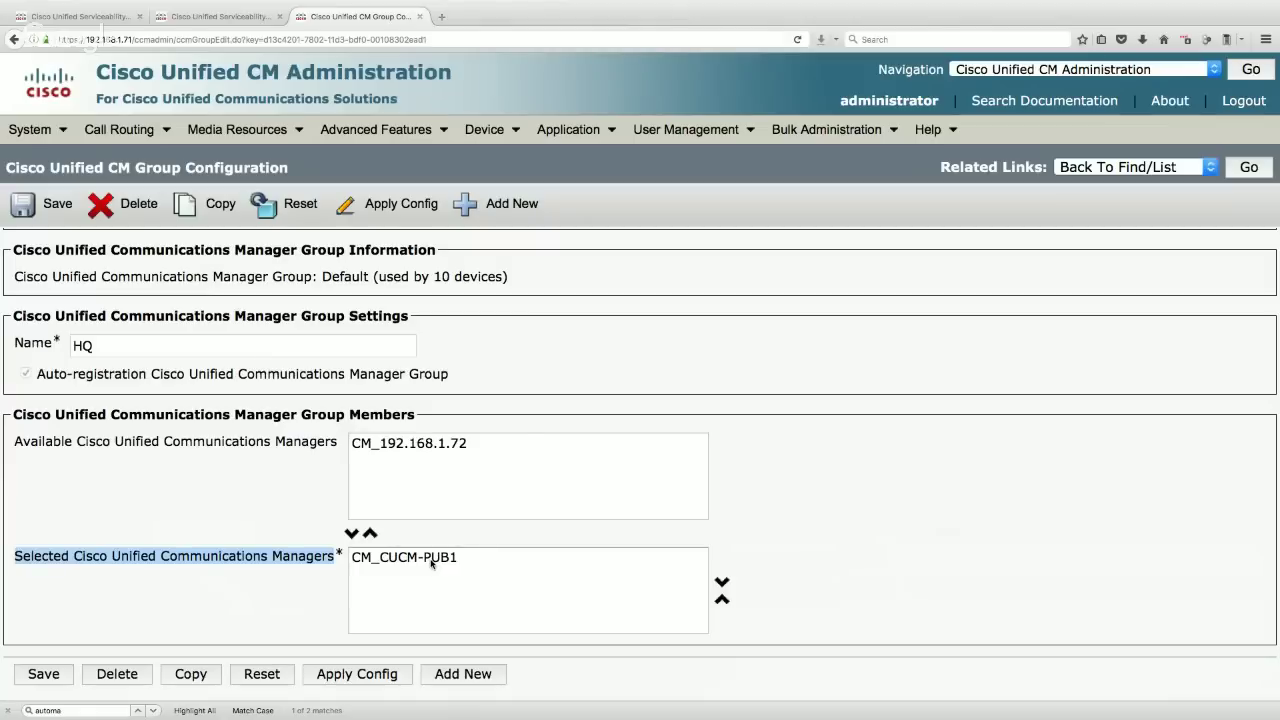
# - Add CM_192.168.1.72 as HQ's first member and save, accepting the reset warning
pyautogui.click(383, 446)
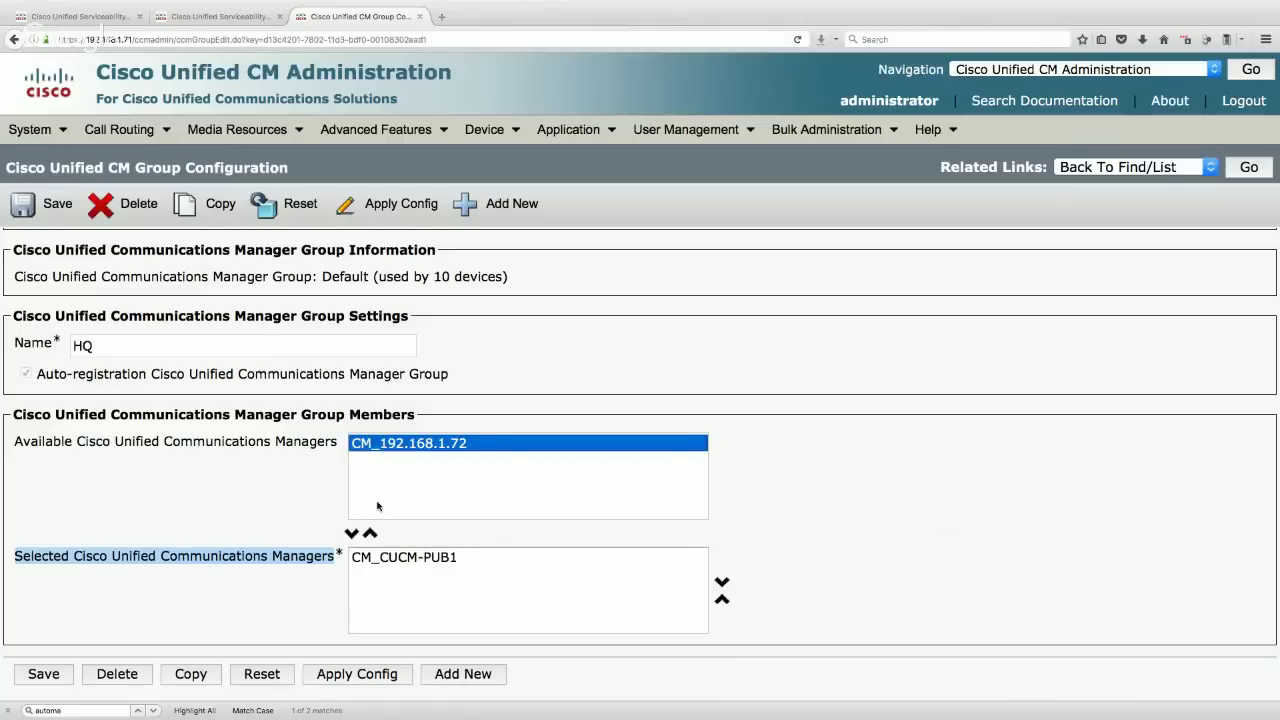
pyautogui.click(351, 534)
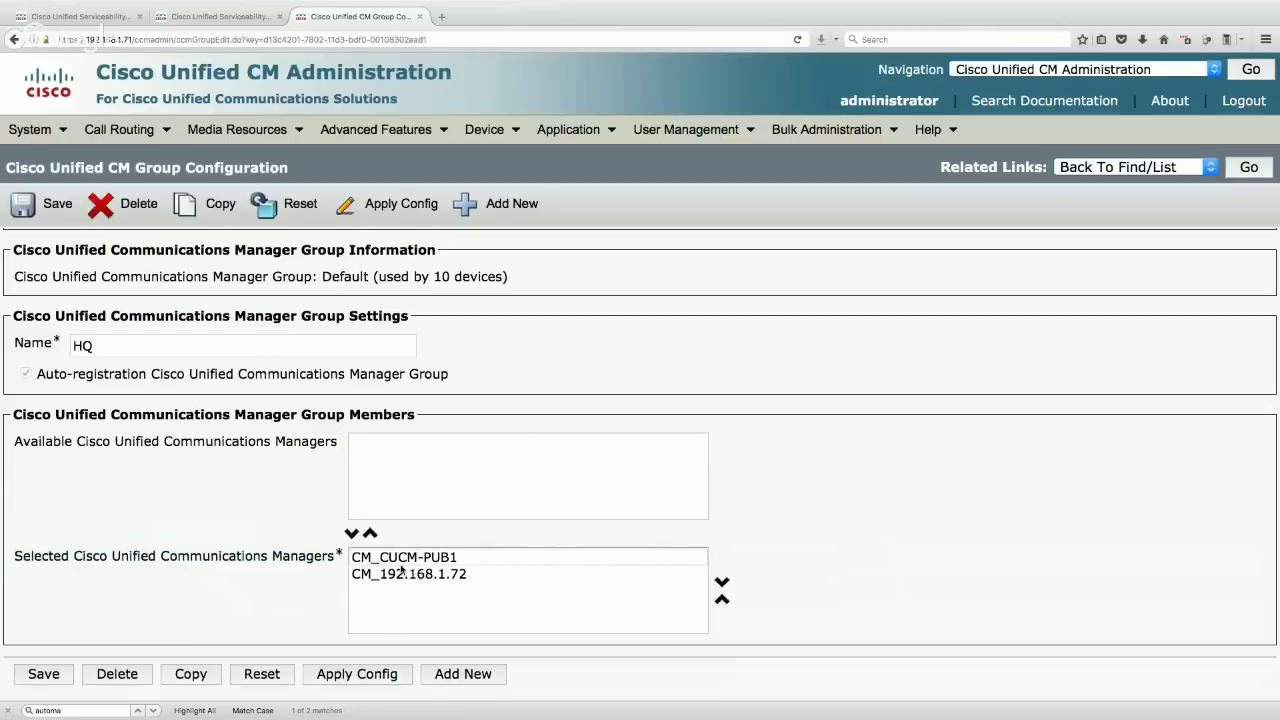
pyautogui.click(440, 578)
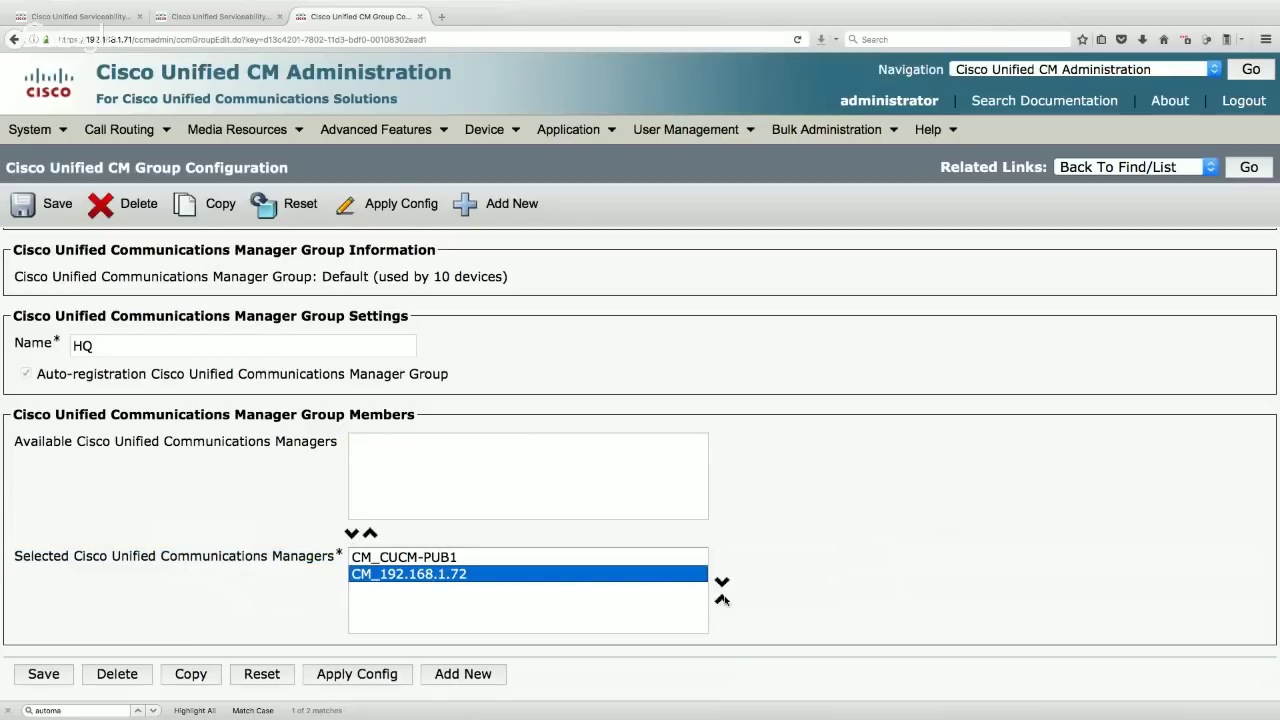
pyautogui.scroll(-1, 722, 603)
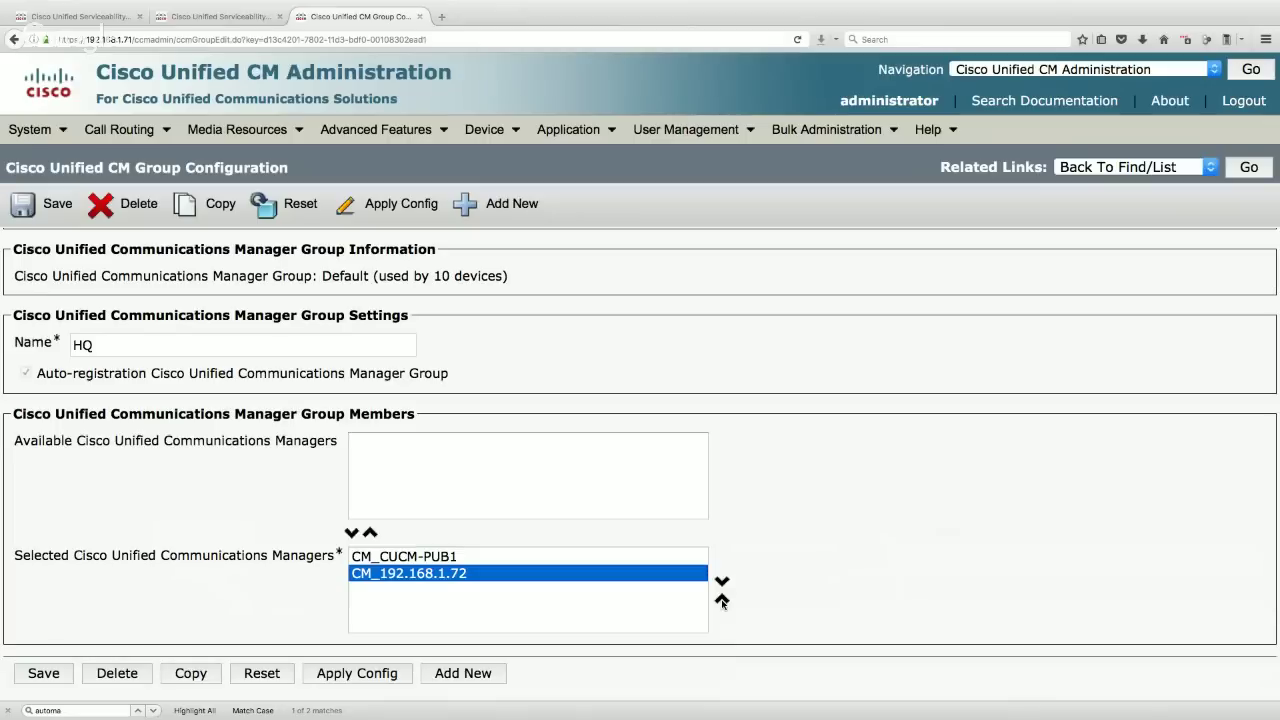
pyautogui.click(722, 600)
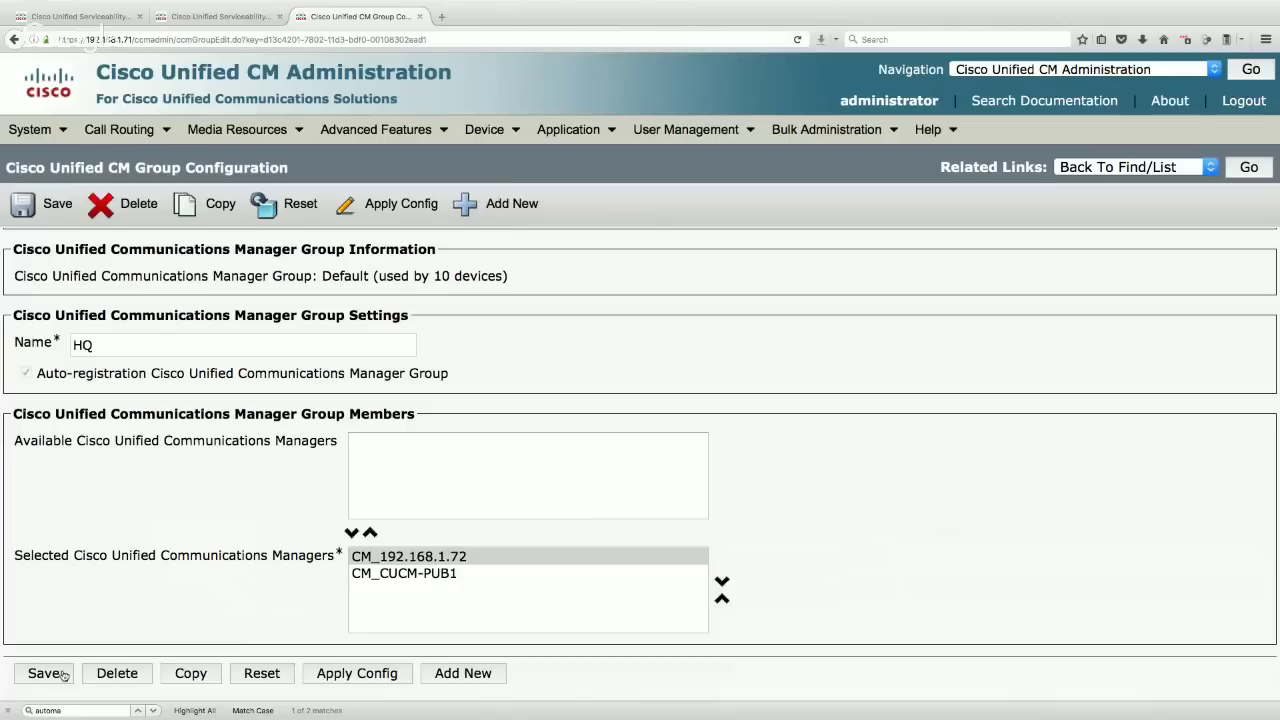
pyautogui.scroll(-1, 60, 675)
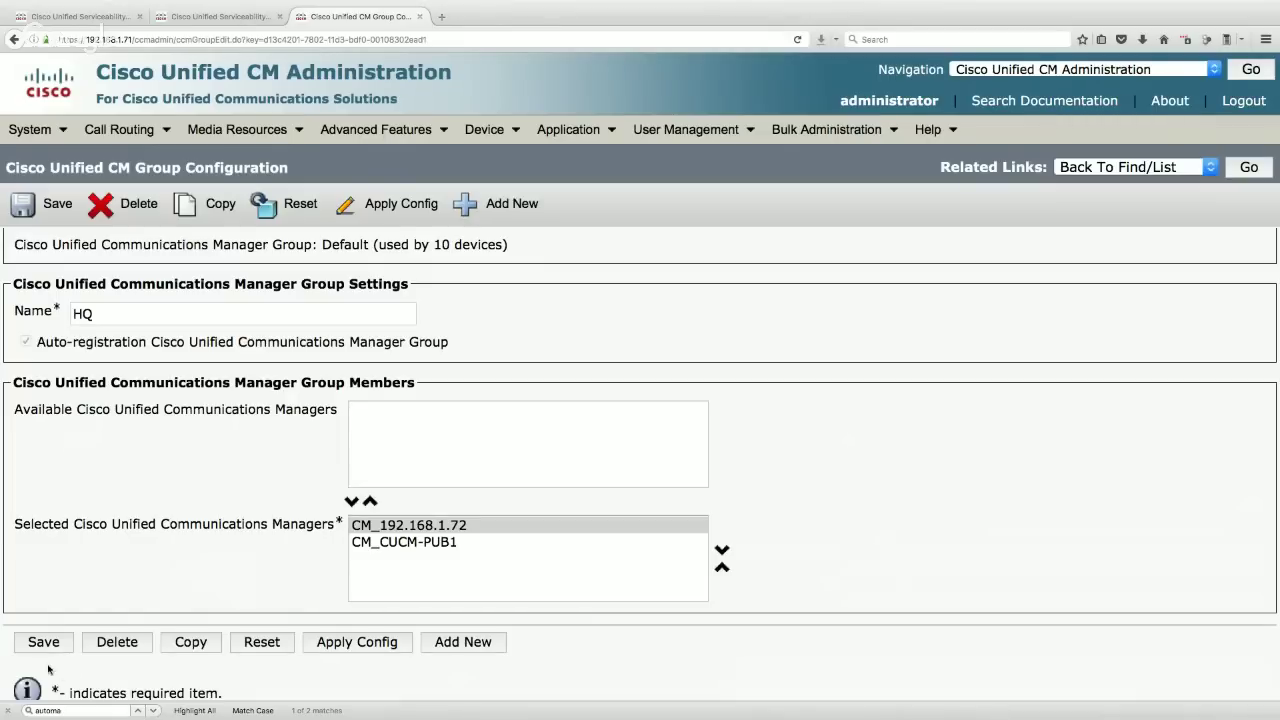
pyautogui.click(58, 646)
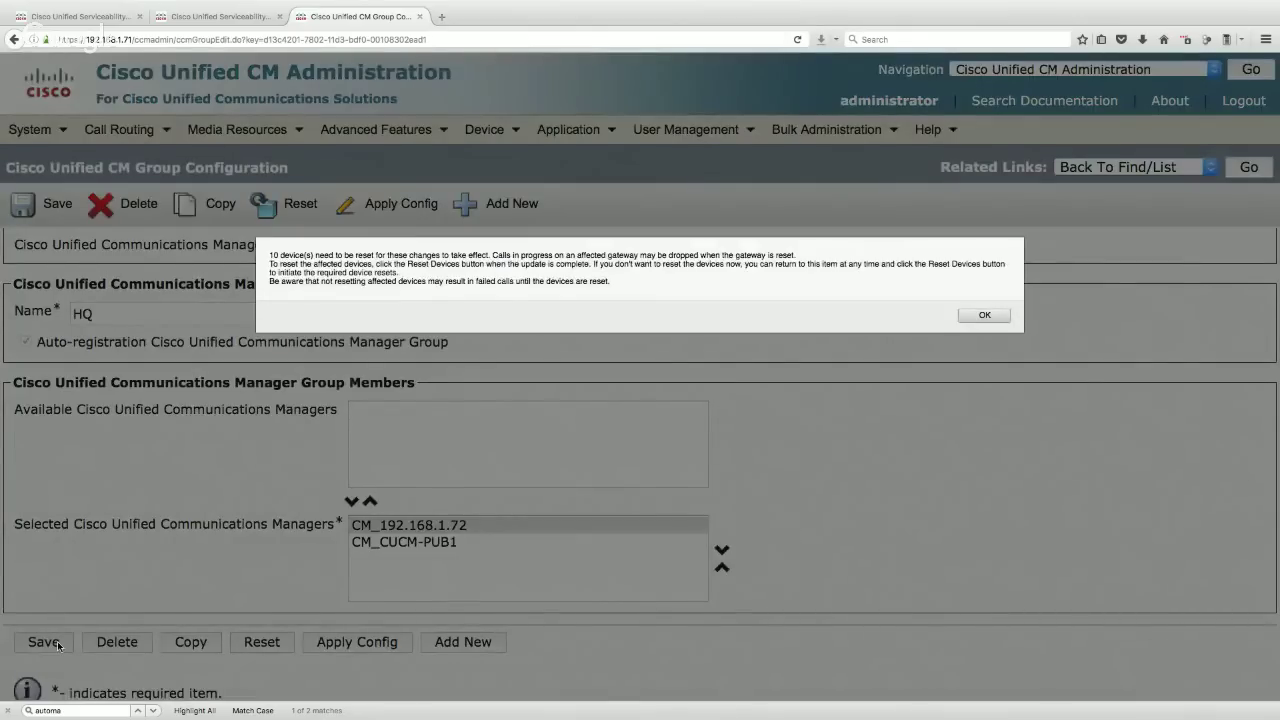
pyautogui.click(984, 315)
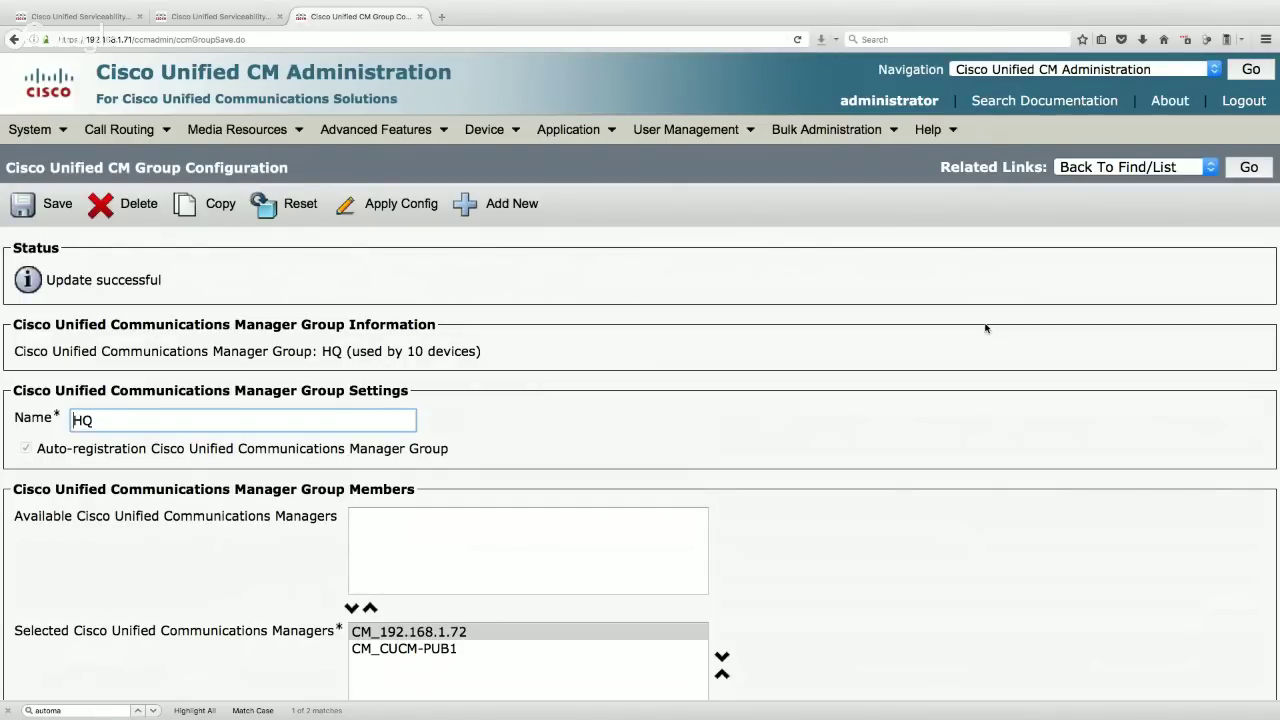
pyautogui.click(30, 129)
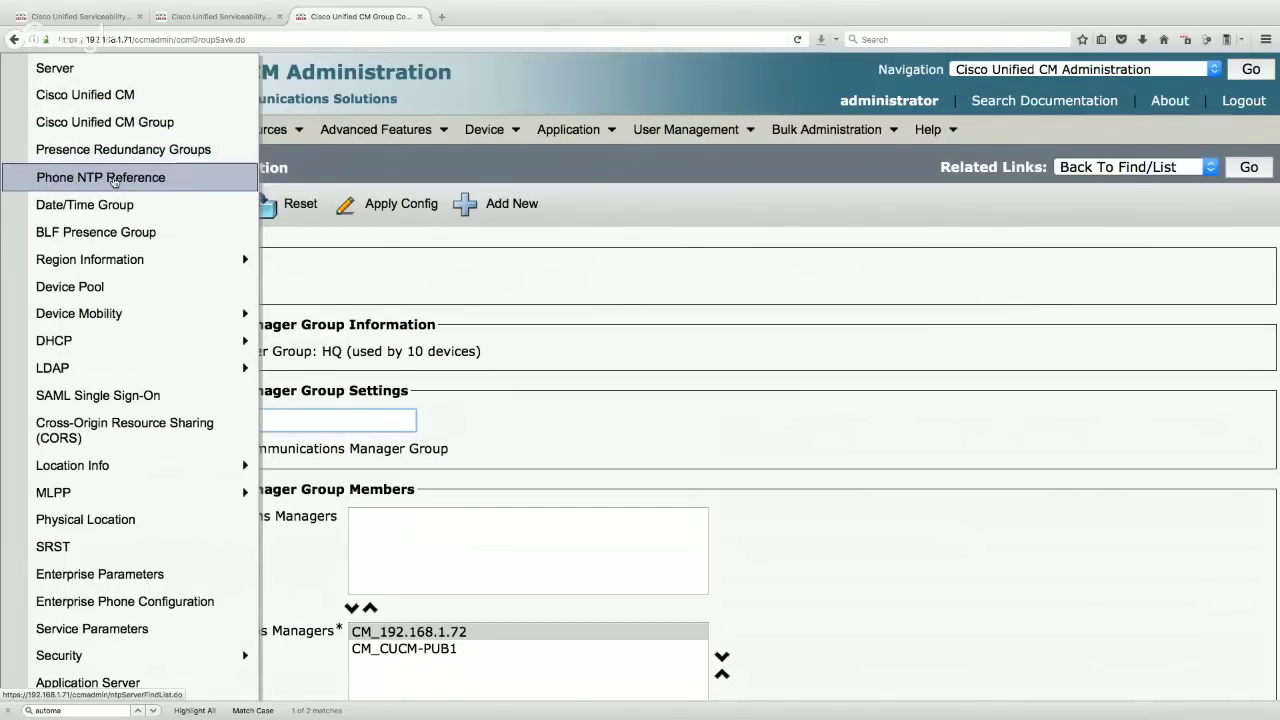
# - Create a Phone NTP Reference for IP 192.168.1.78 with Mode set to Unicast
pyautogui.click(147, 178)
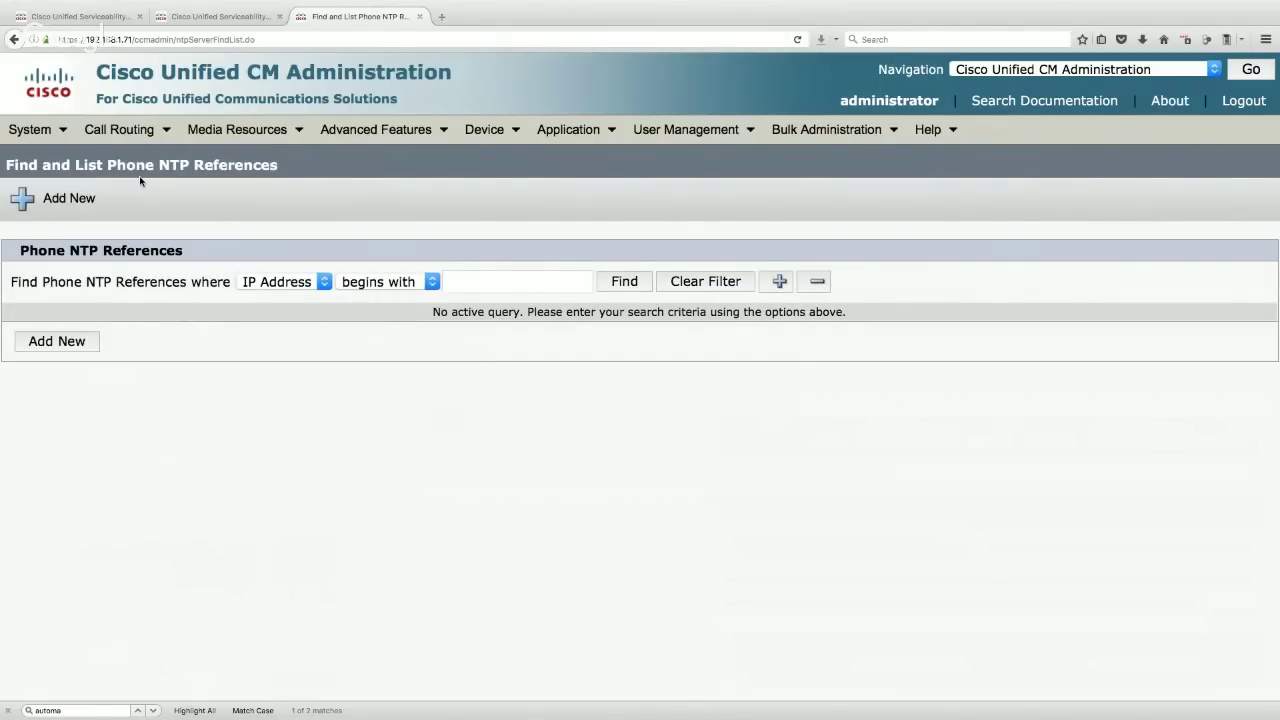
pyautogui.click(637, 288)
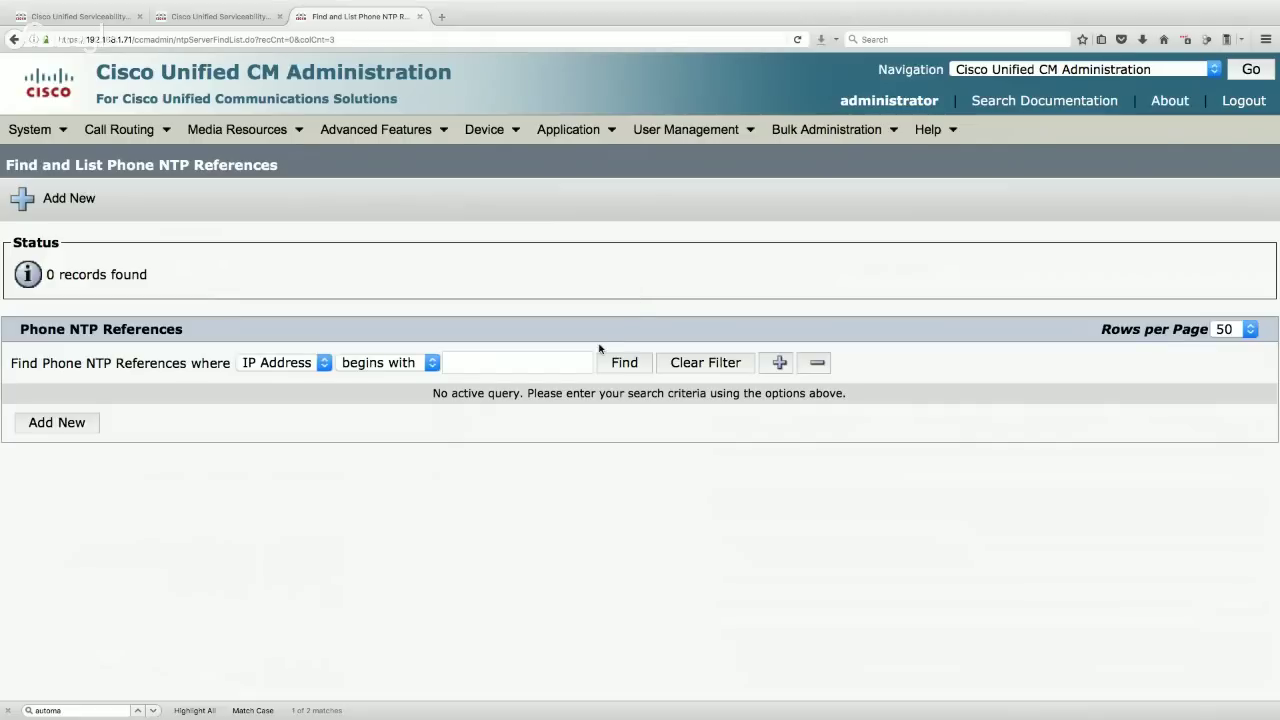
pyautogui.click(628, 363)
pyautogui.click(57, 422)
pyautogui.click(173, 353)
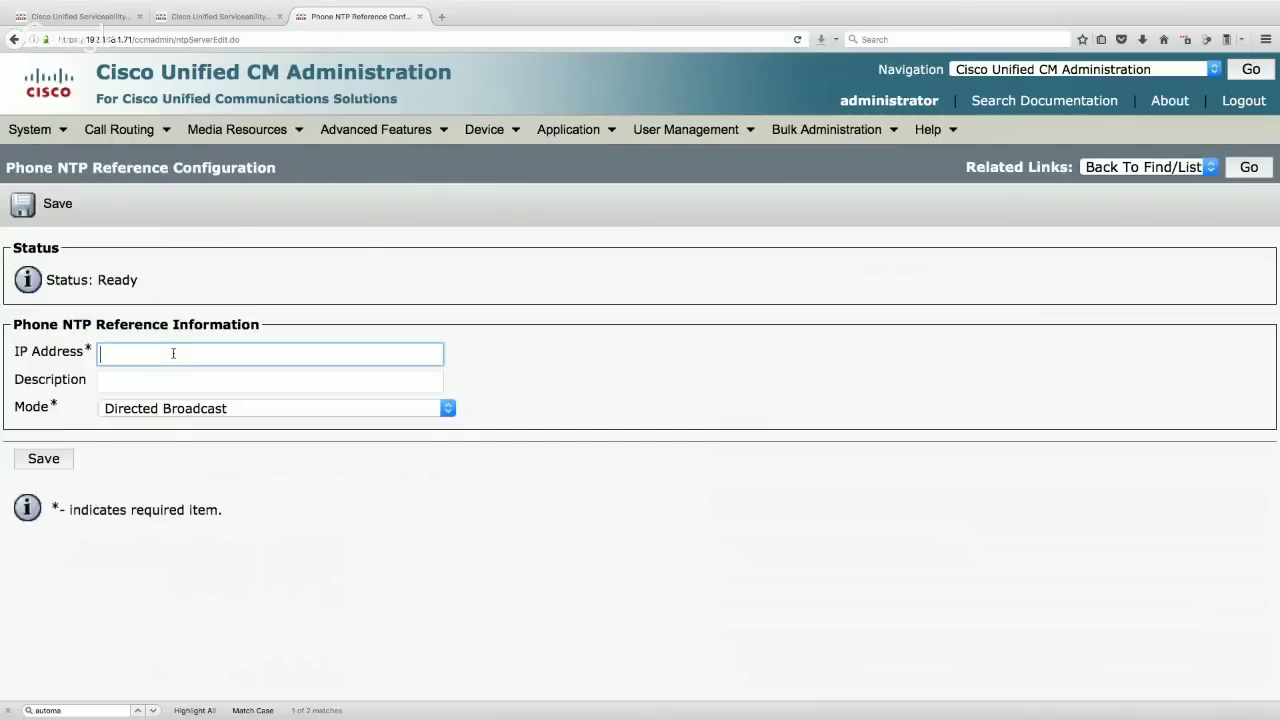
pyautogui.write('192.168')
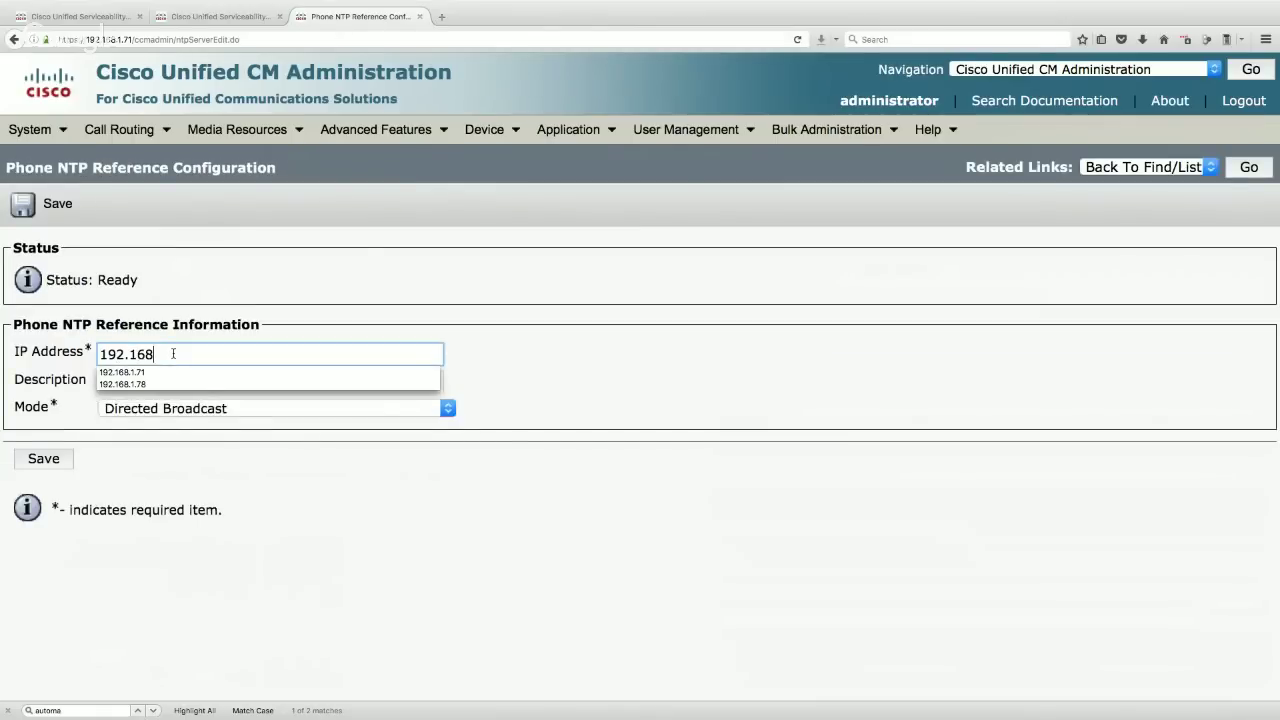
pyautogui.write('.1.78')
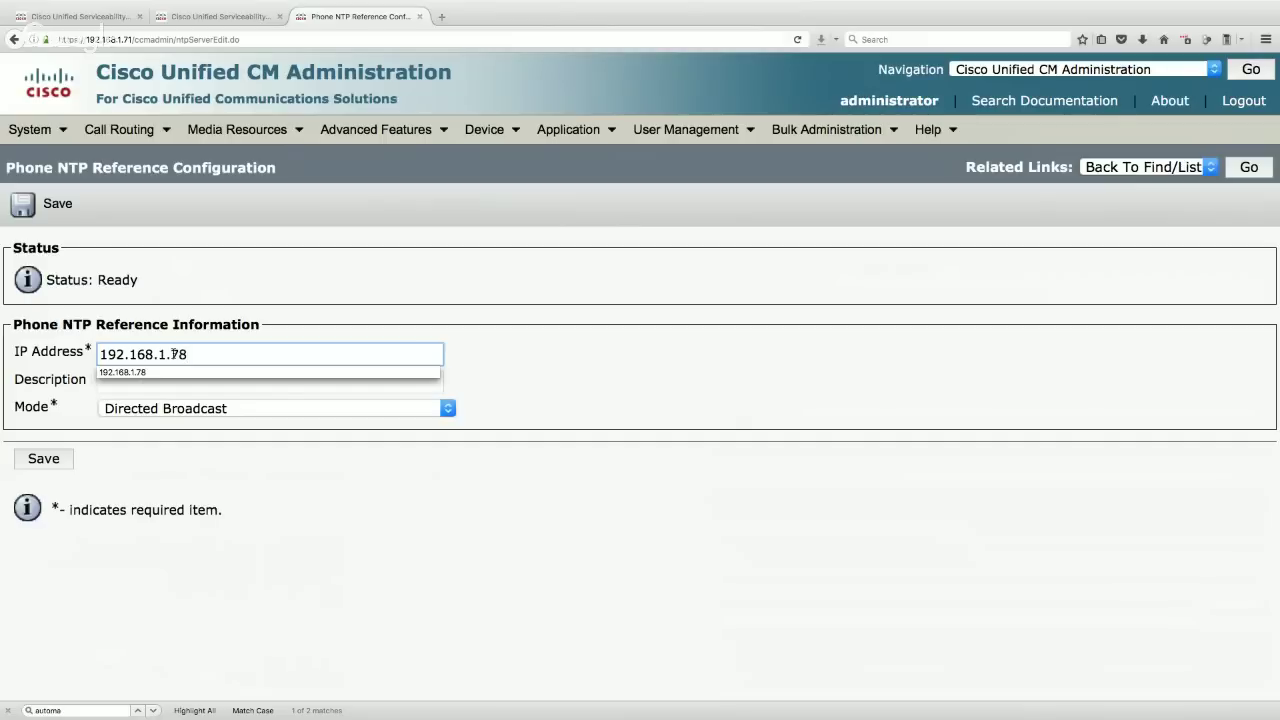
pyautogui.click(385, 373)
pyautogui.click(355, 408)
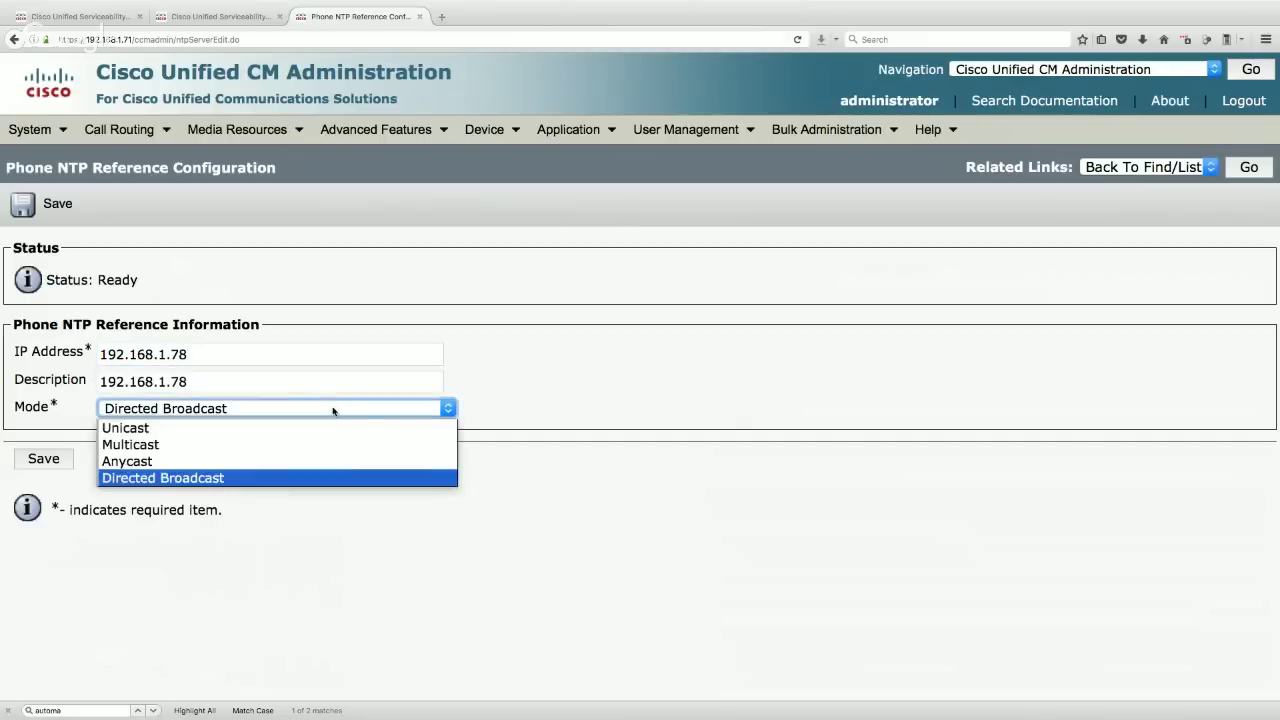
pyautogui.click(314, 428)
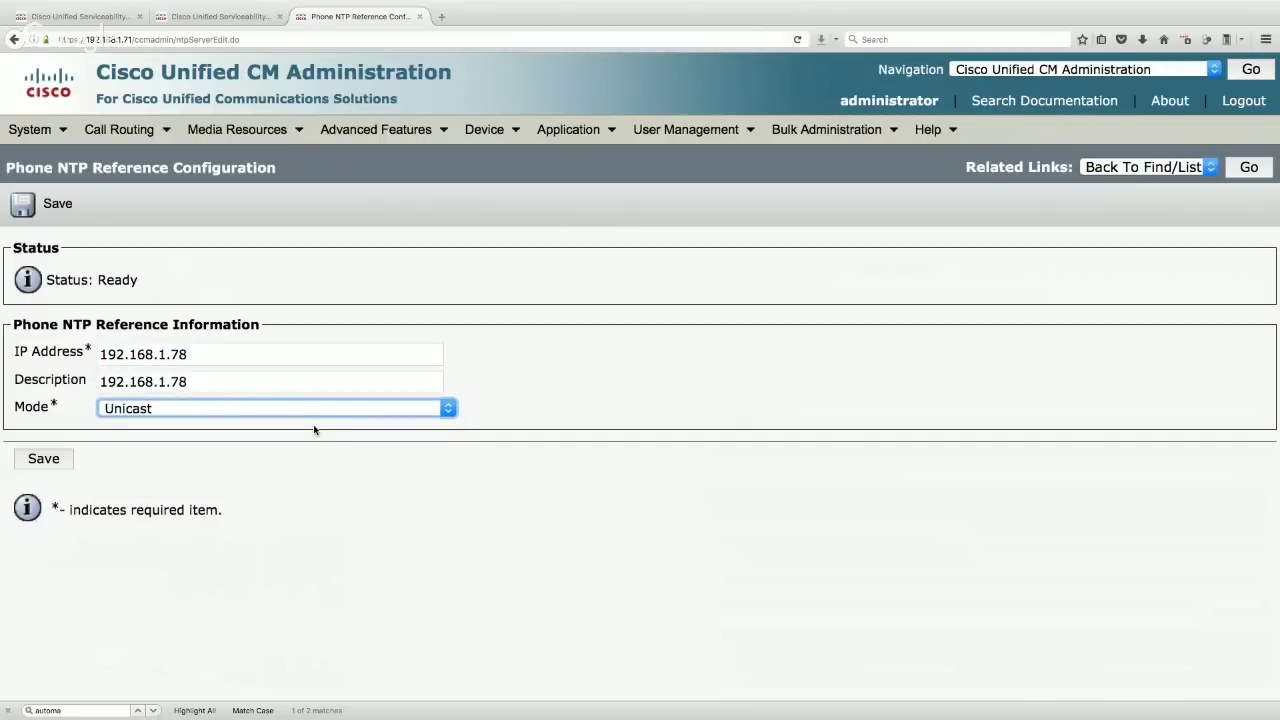
pyautogui.click(50, 205)
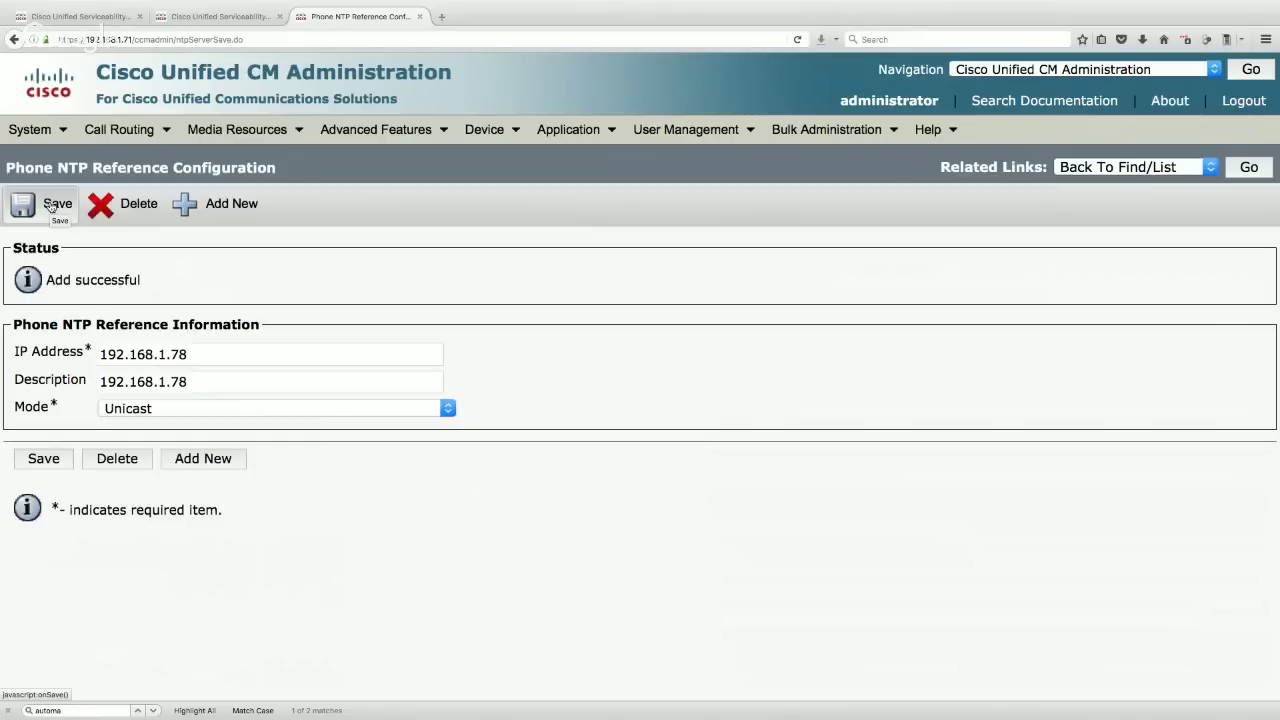
pyautogui.moveTo(60, 130)
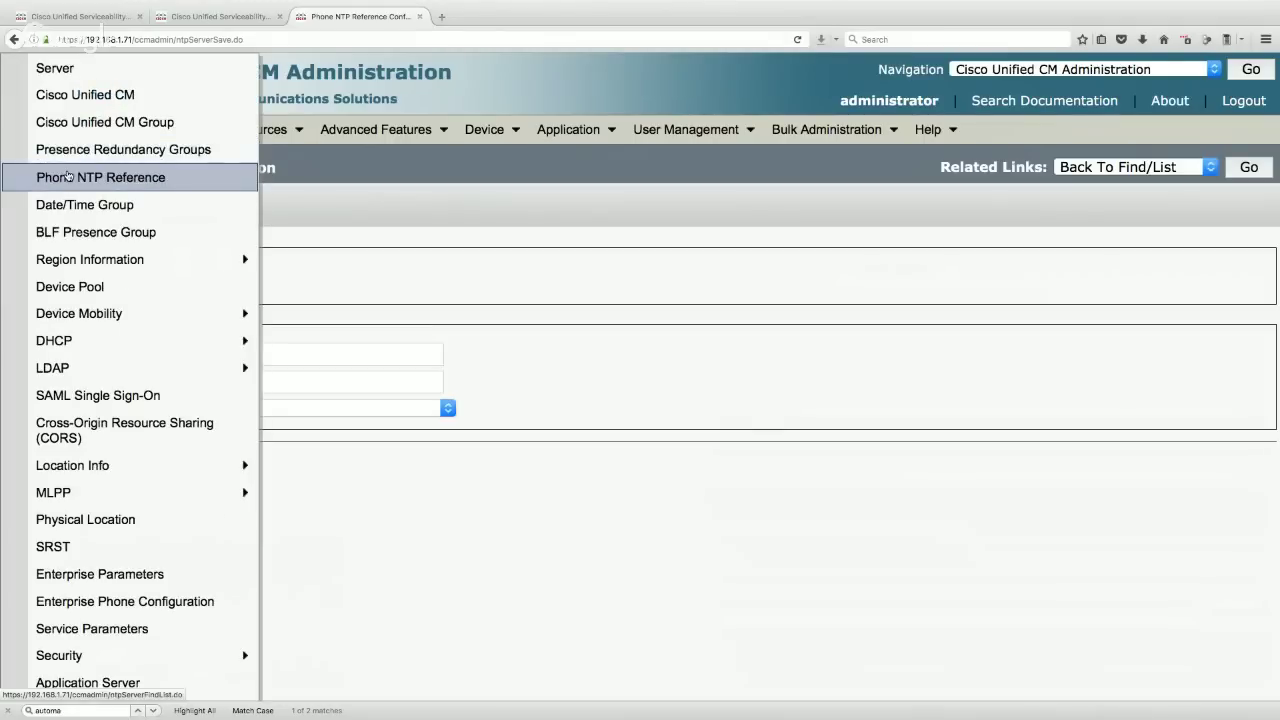
# - Open the CMLocal date/time group and rename it to HQ
pyautogui.click(82, 216)
pyautogui.click(610, 281)
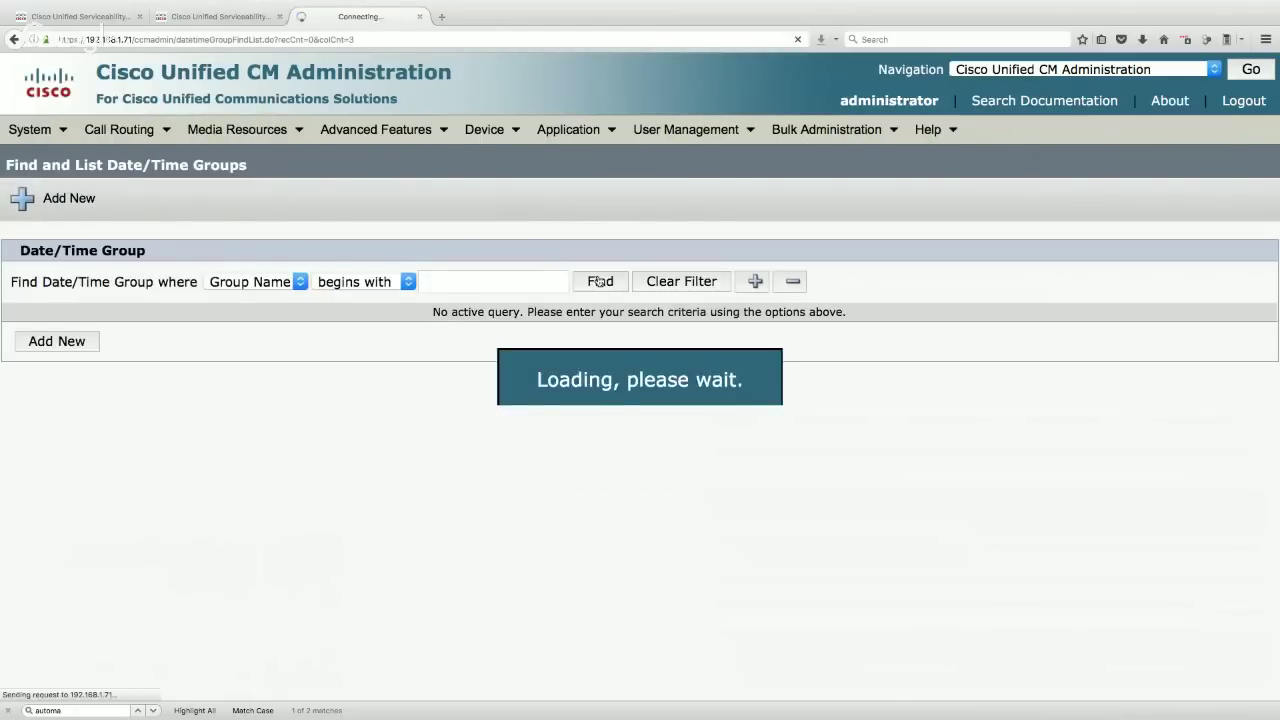
pyautogui.click(267, 424)
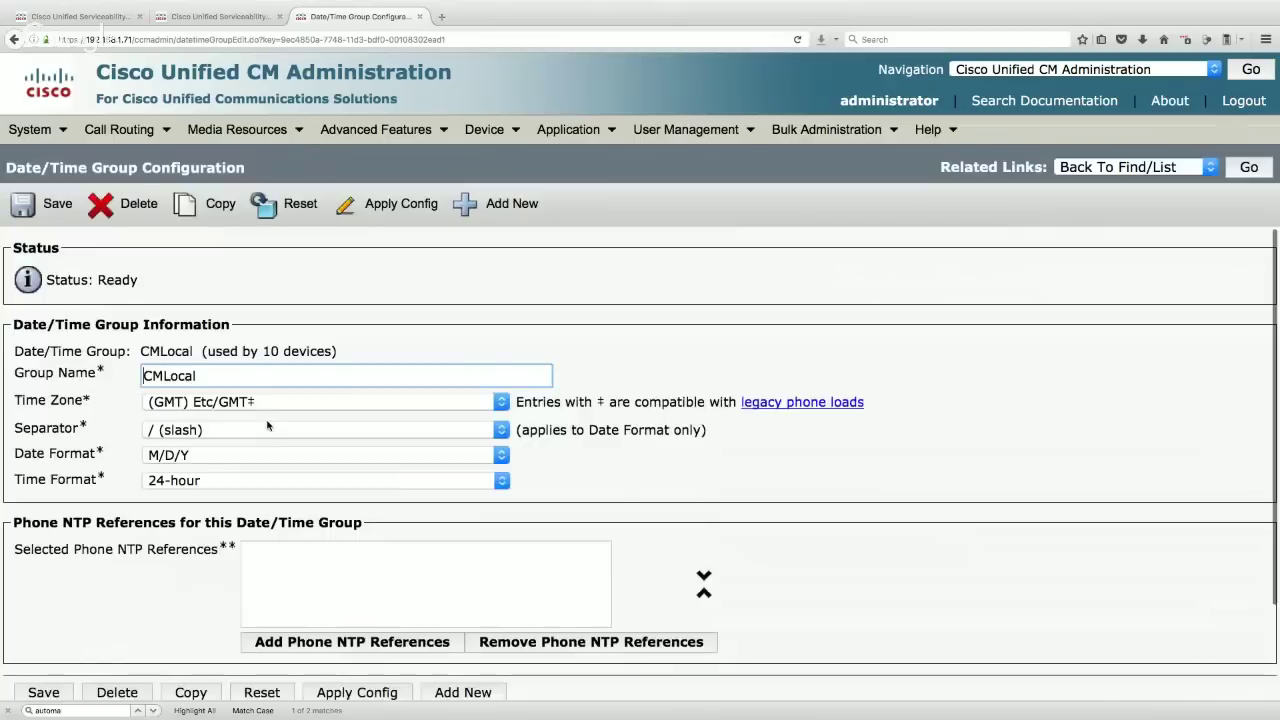
pyautogui.moveTo(217, 382); pyautogui.dragTo(84, 369)
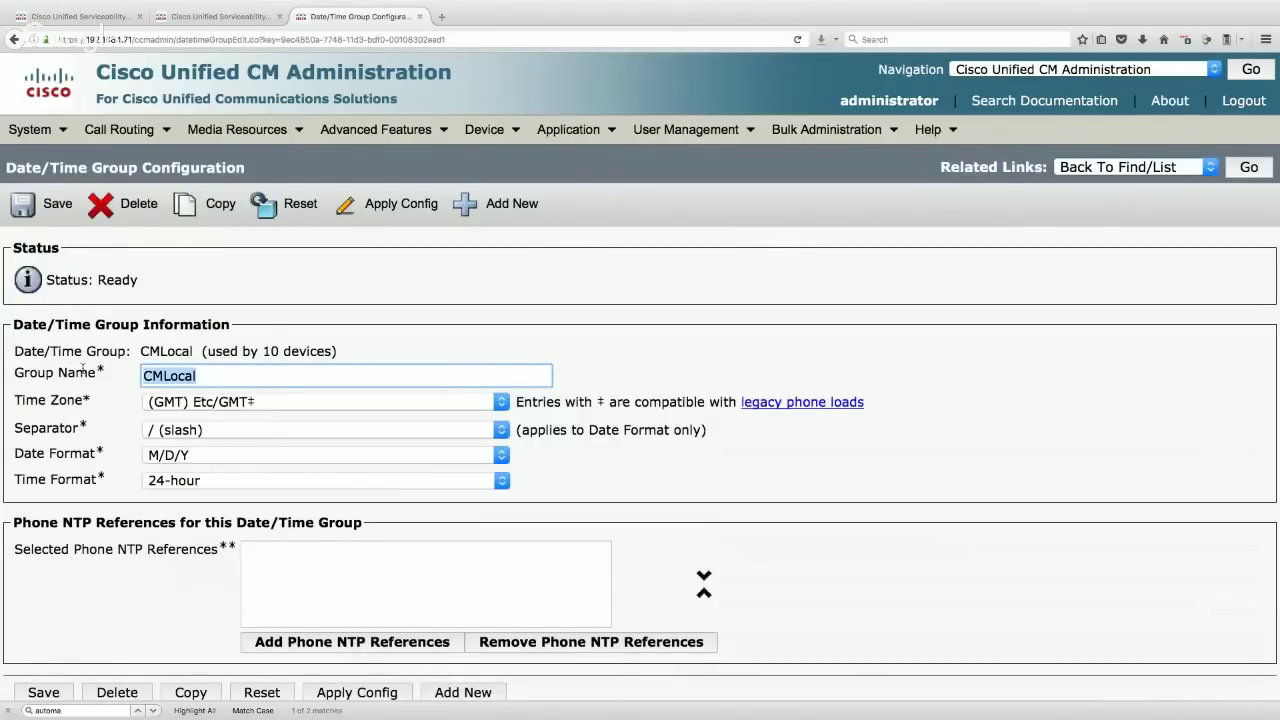
pyautogui.write('HQ')
pyautogui.click(427, 337)
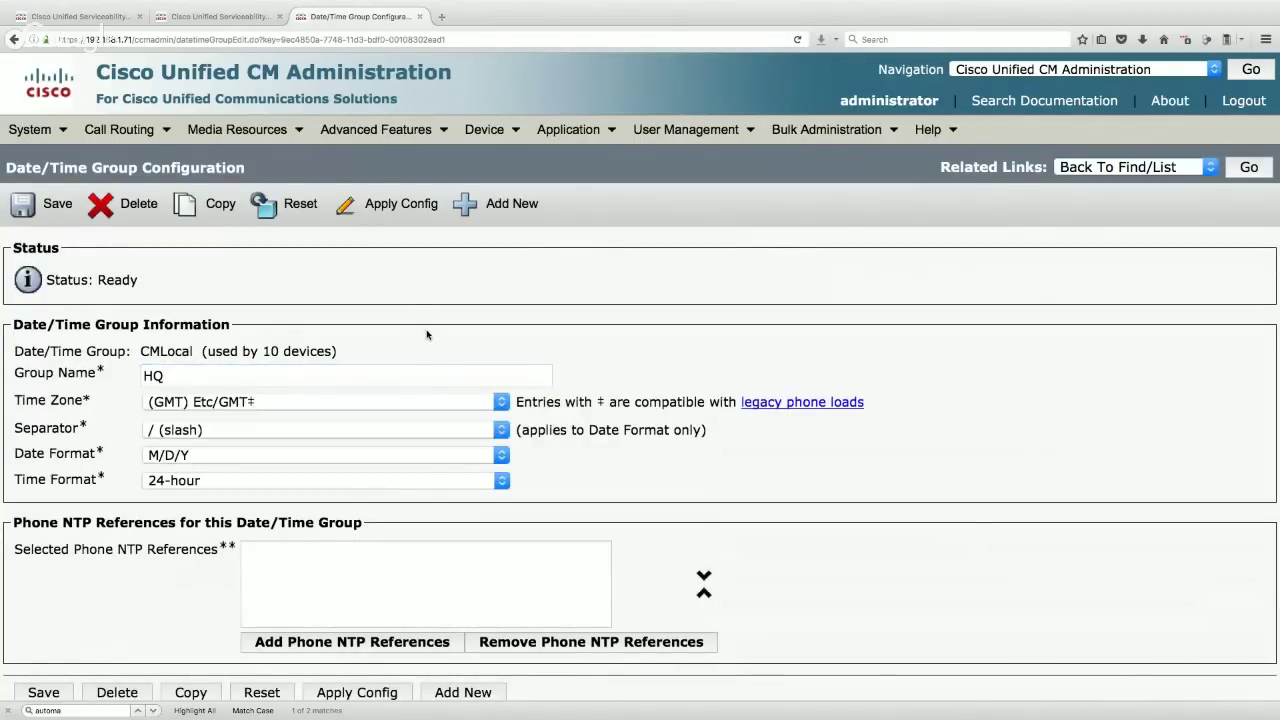
# - Set the HQ group's time zone to America/Los_Angeles
pyautogui.click(496, 402)
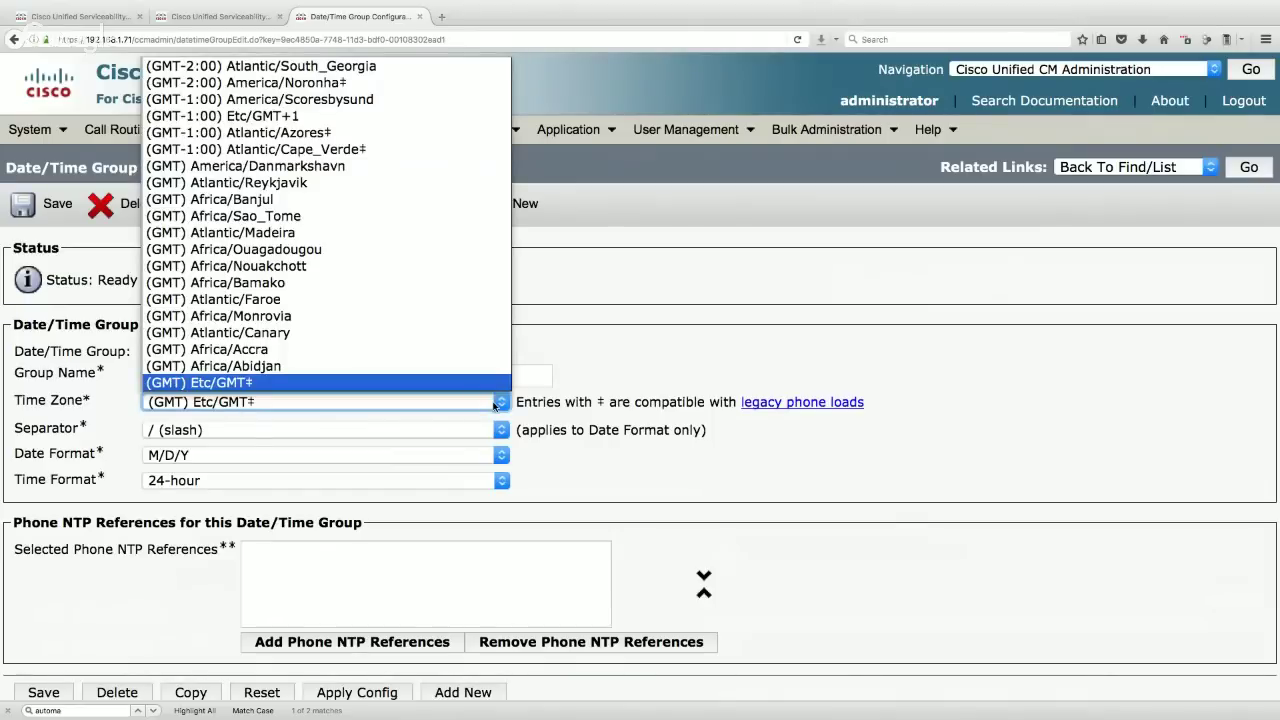
pyautogui.scroll(8, 290, 250)
pyautogui.scroll(20, 290, 252)
pyautogui.scroll(20, 290, 252)
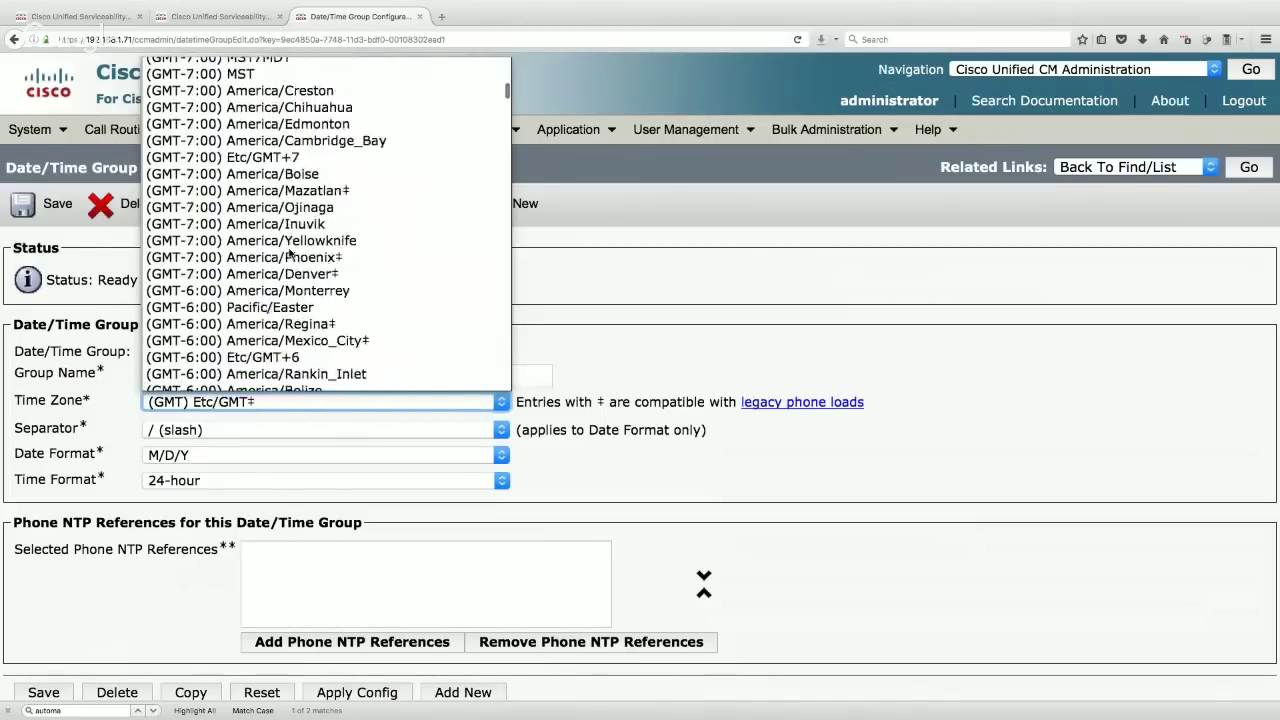
pyautogui.scroll(3, 290, 254)
pyautogui.scroll(4, 290, 254)
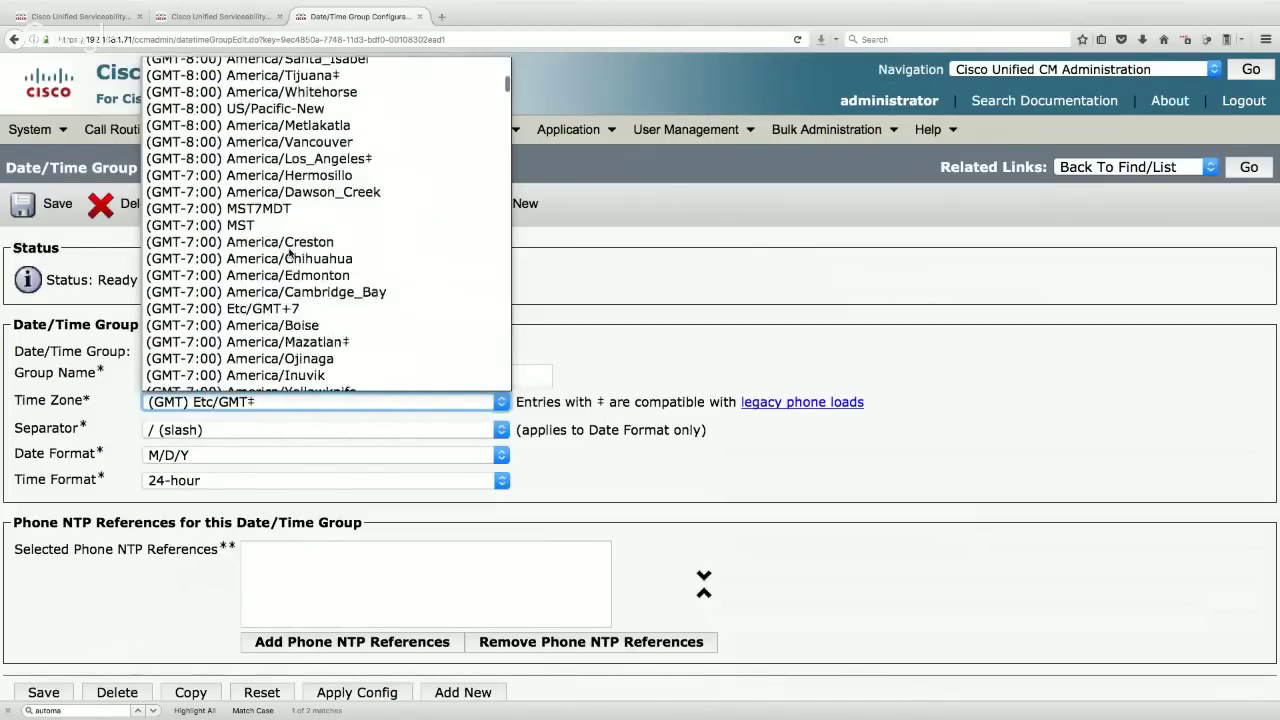
pyautogui.click(323, 188)
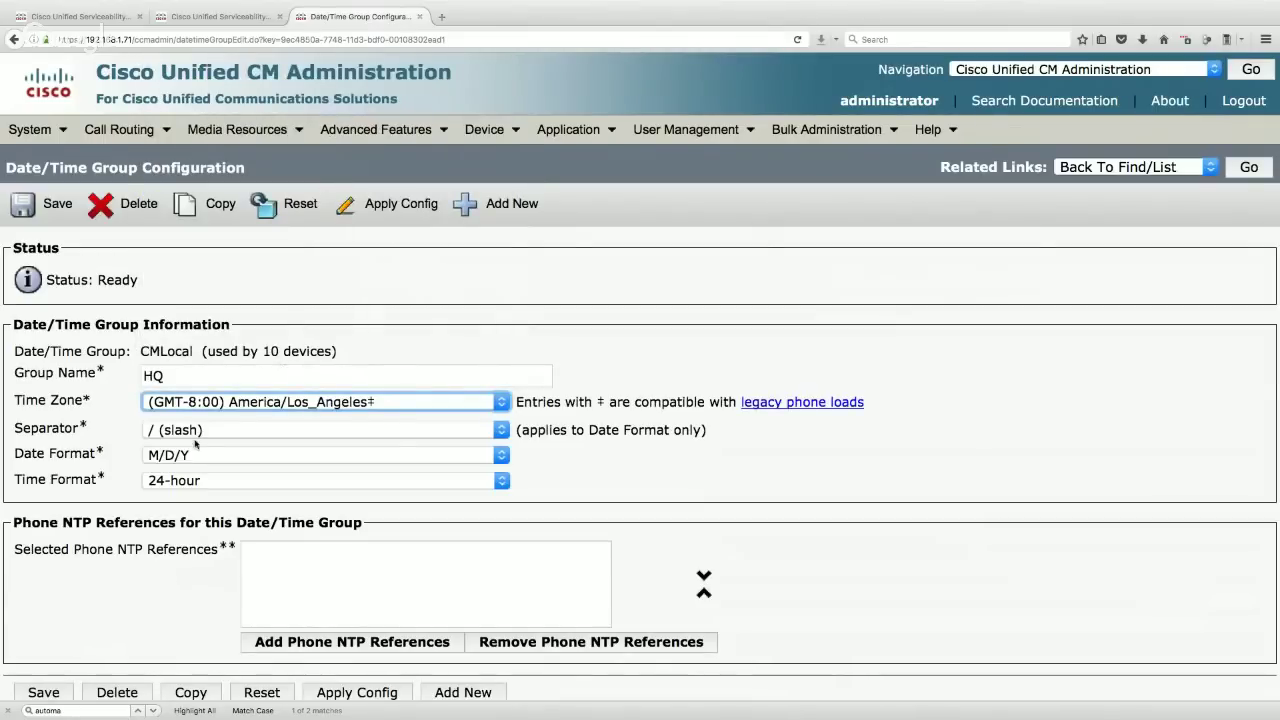
# - Keep slash as date separator, M/D/Y date format and 24-hour time format
pyautogui.click(206, 436)
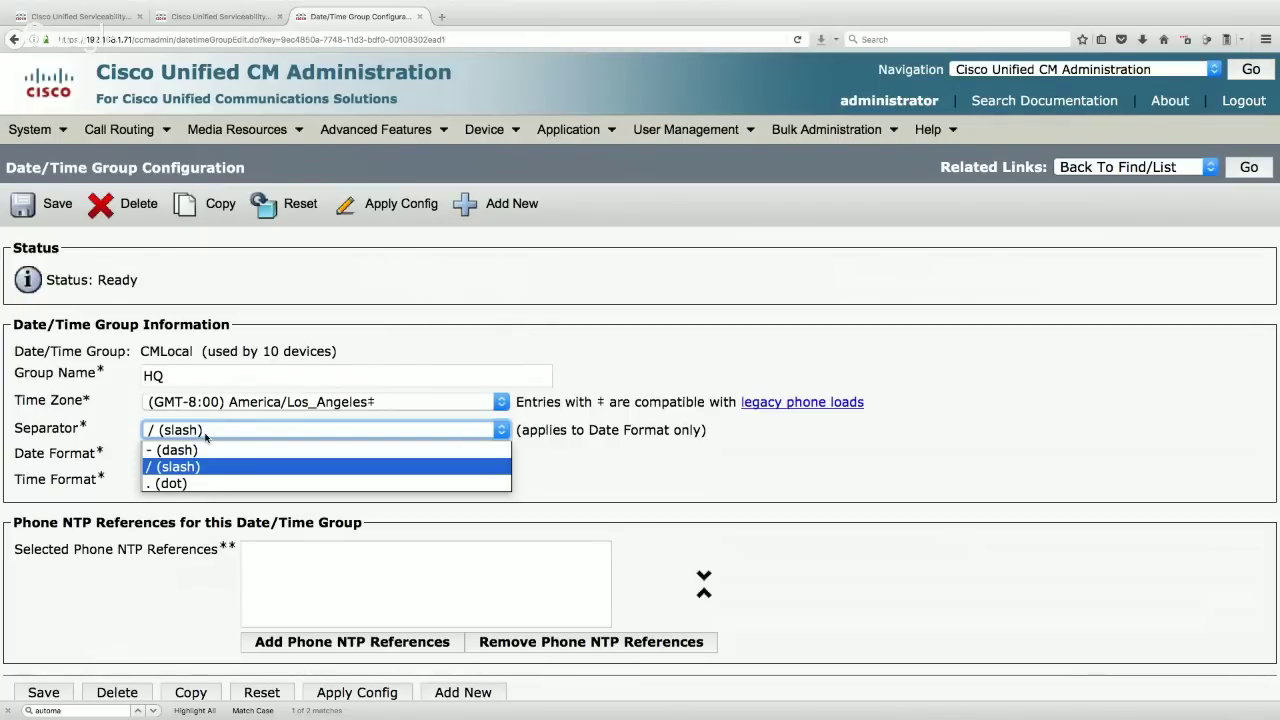
pyautogui.click(705, 431)
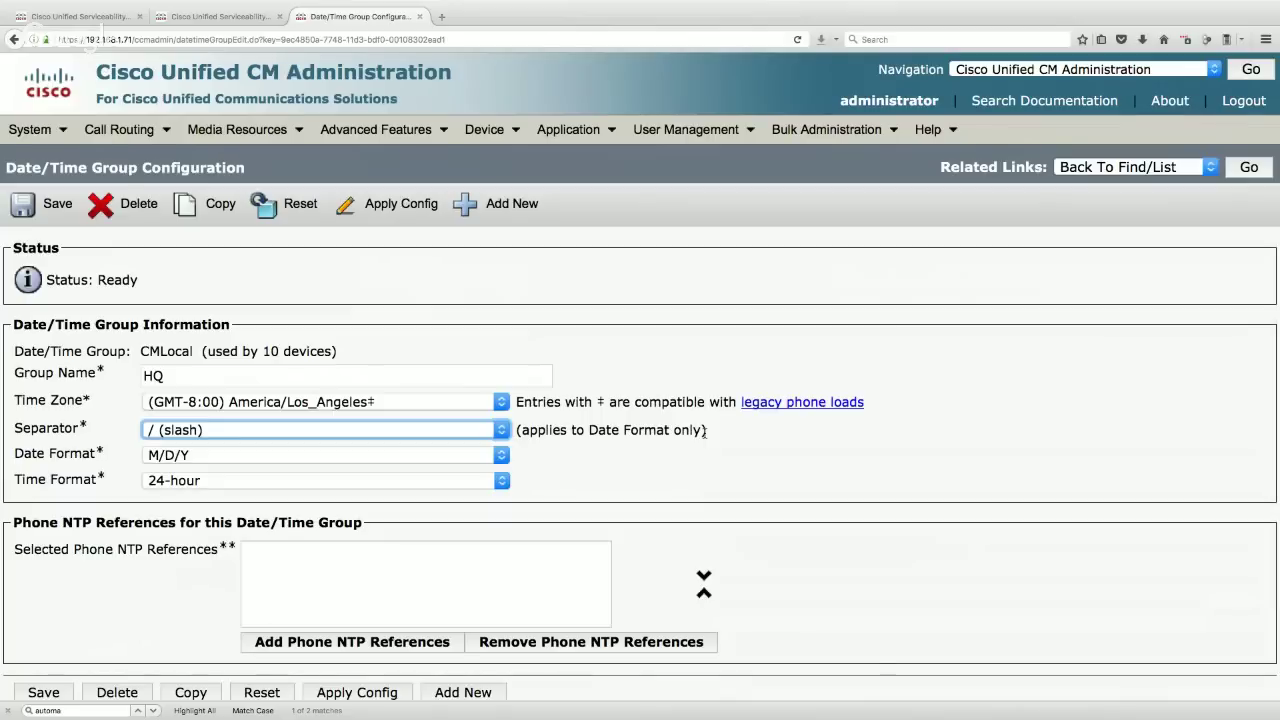
pyautogui.click(450, 436)
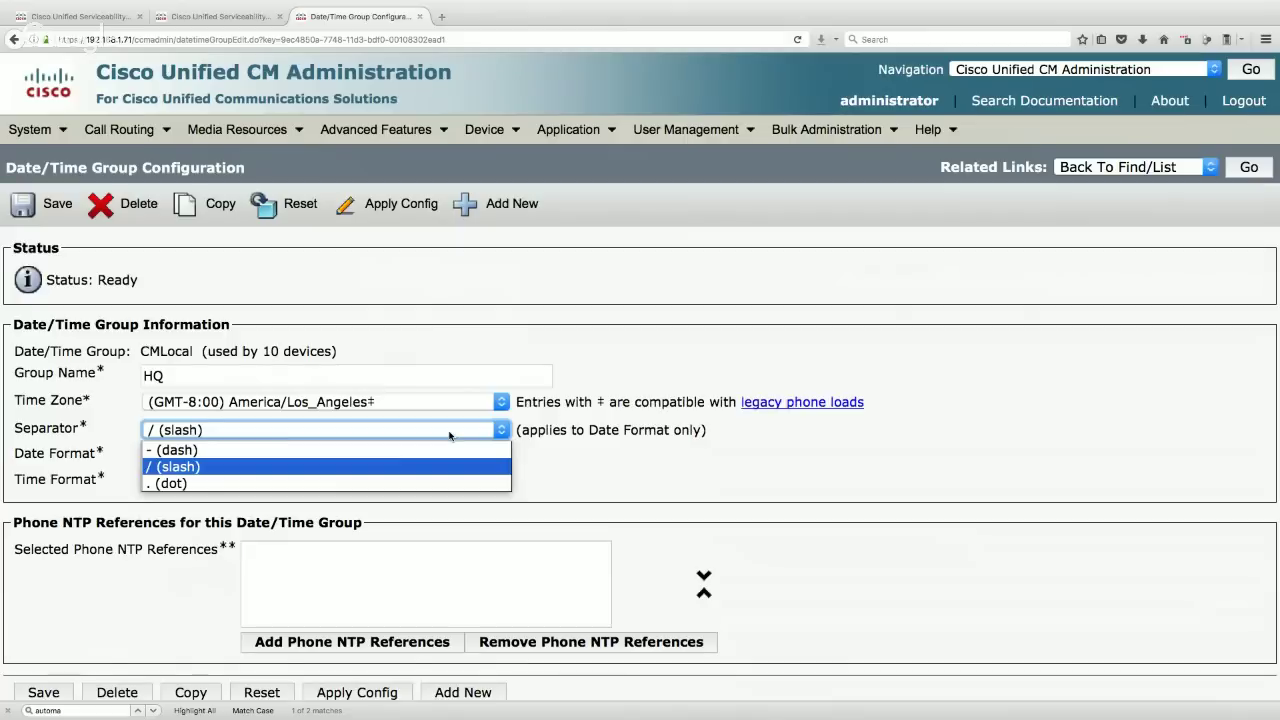
pyautogui.click(450, 436)
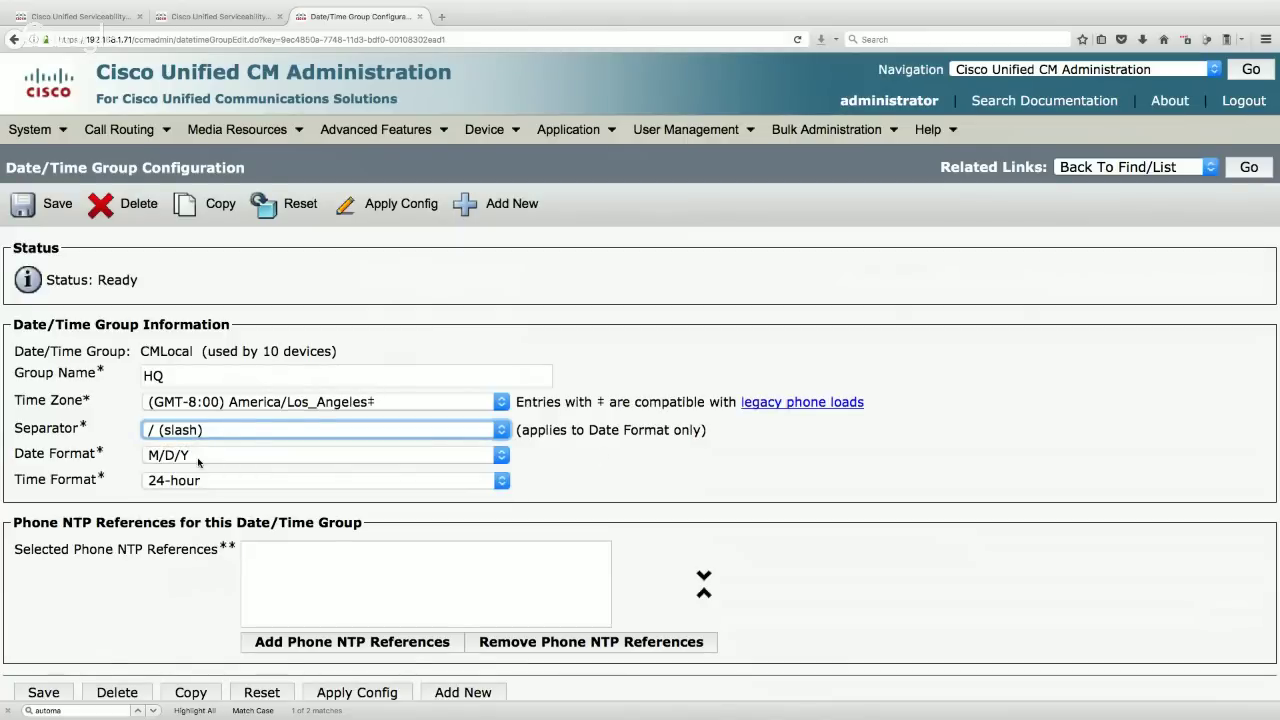
pyautogui.click(199, 462)
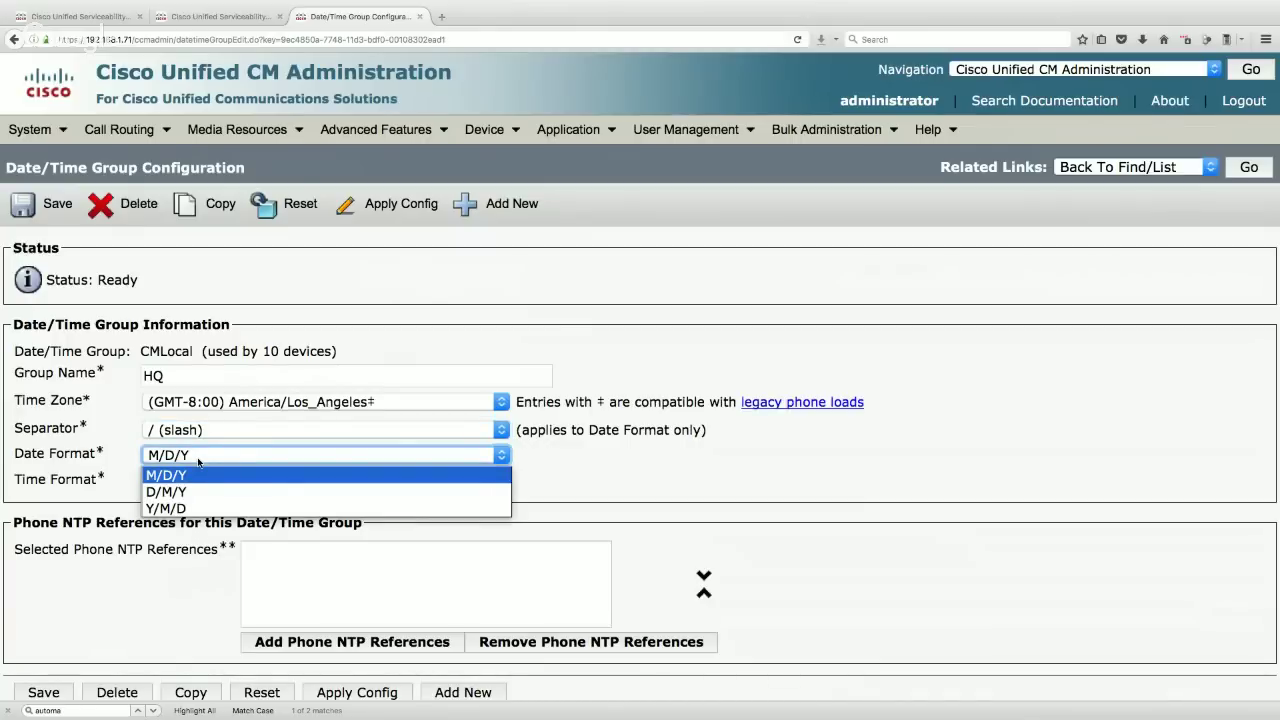
pyautogui.click(213, 456)
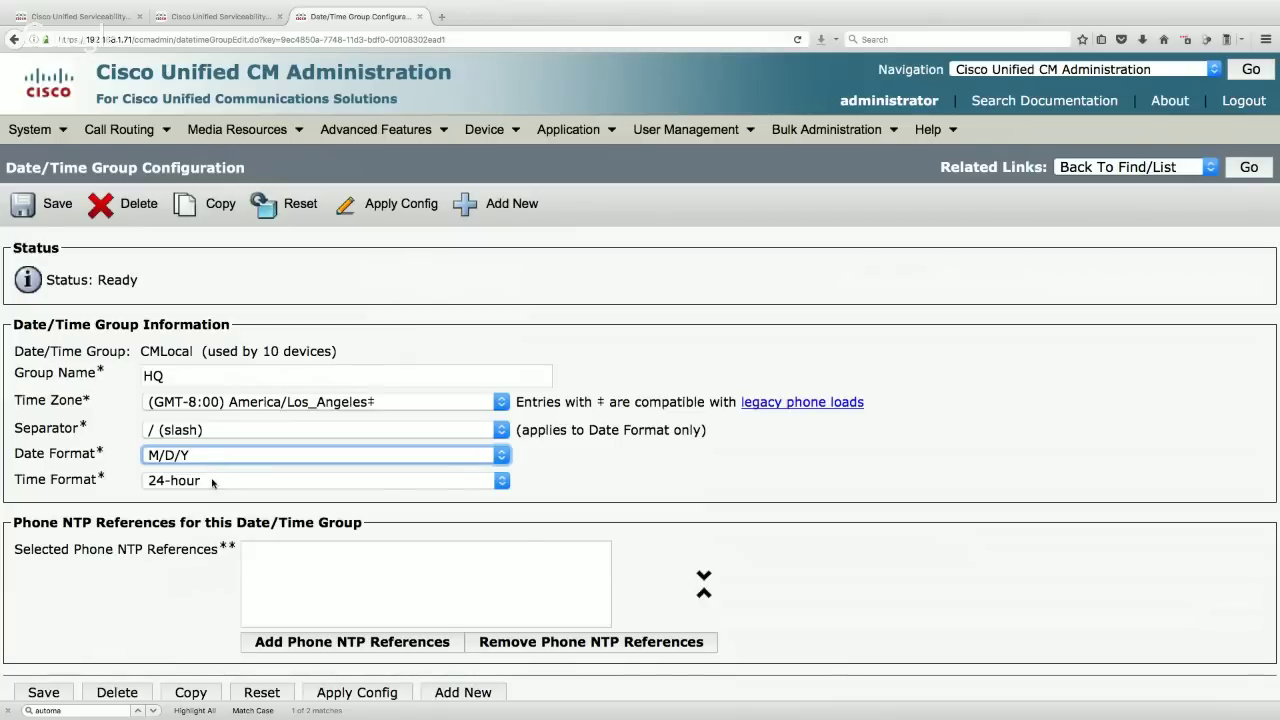
pyautogui.click(213, 482)
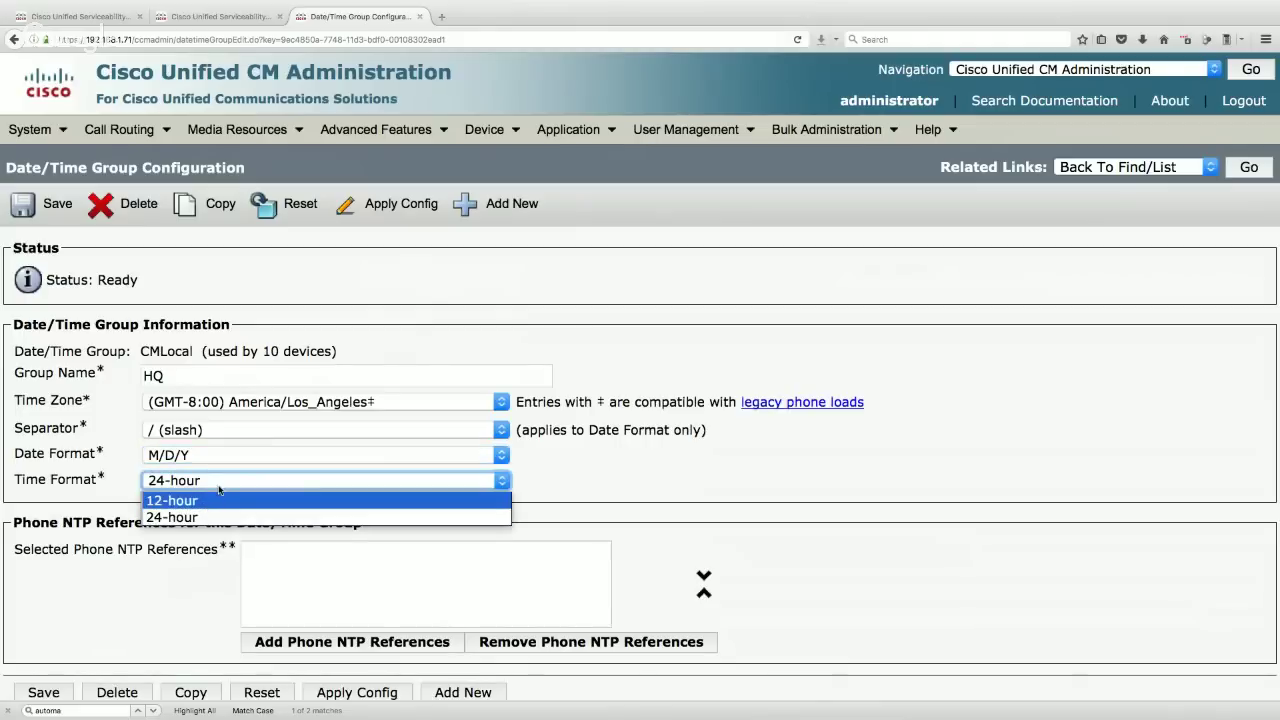
pyautogui.click(223, 485)
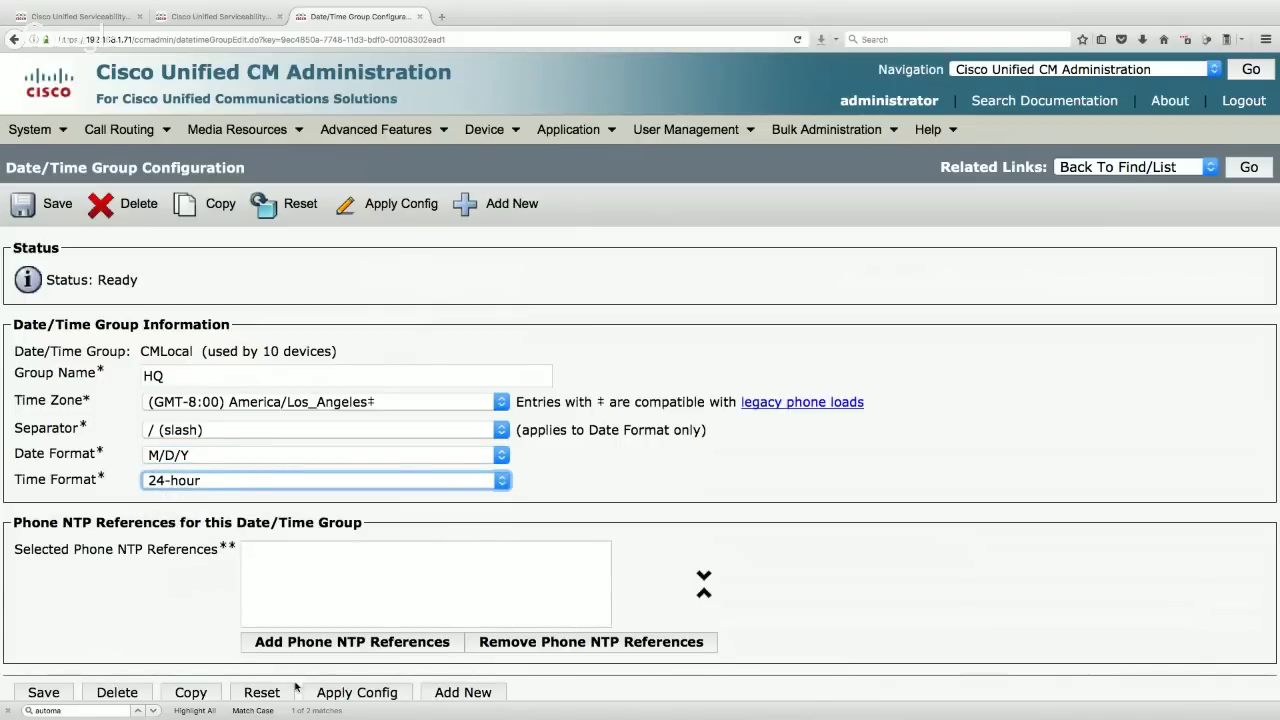
# - Add phone NTP reference 192.168.1.78 to HQ, save, and copy the group
pyautogui.click(366, 645)
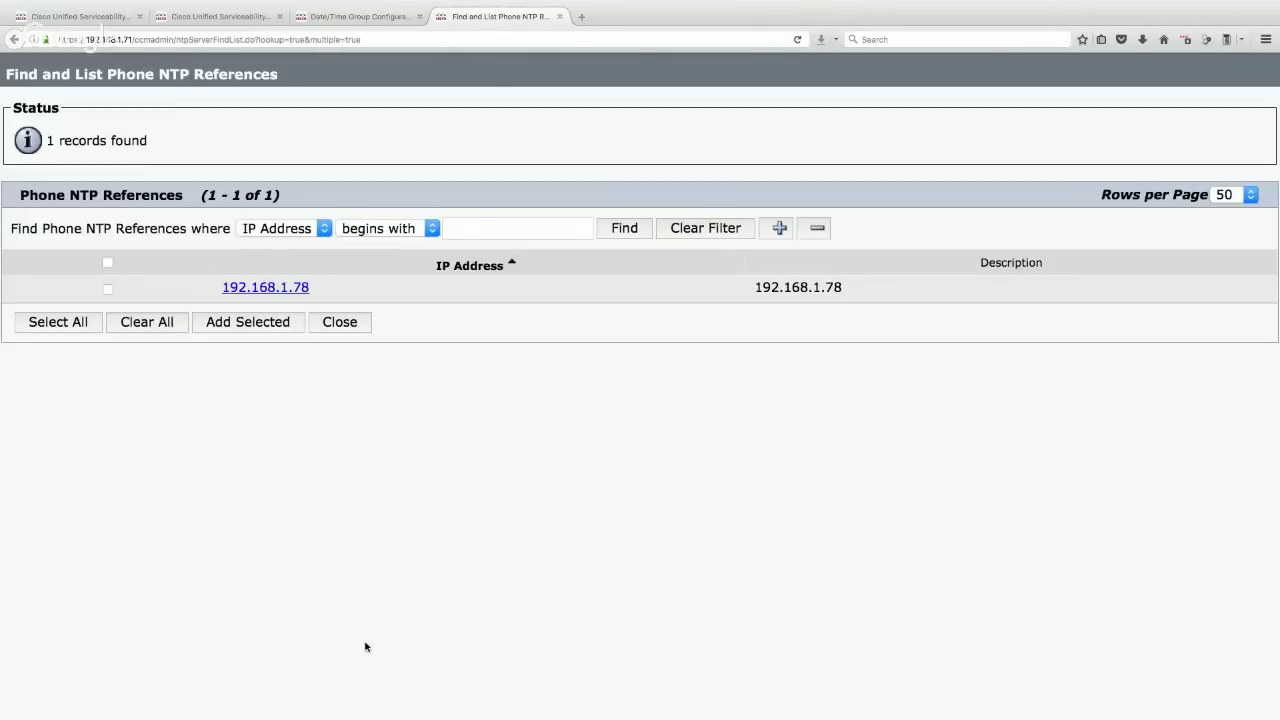
pyautogui.click(108, 289)
pyautogui.click(262, 324)
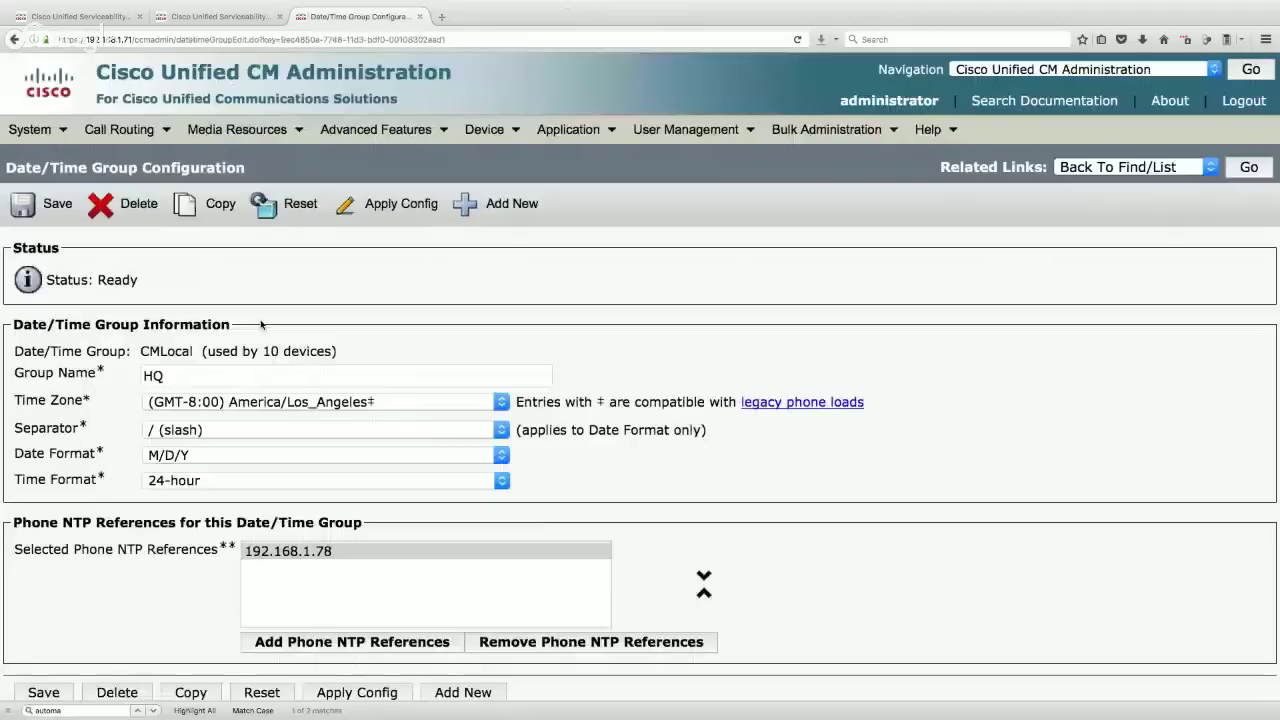
pyautogui.click(36, 206)
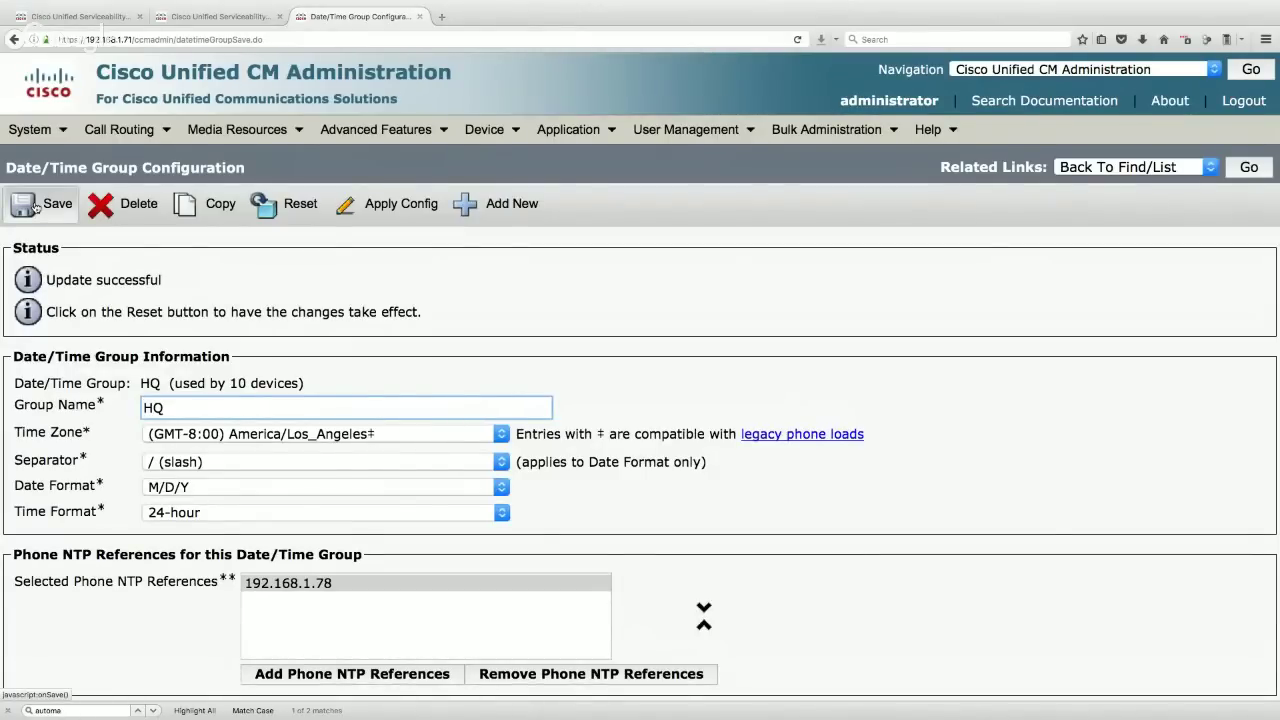
pyautogui.click(210, 204)
# - Rename the copy to BR1 with time zone America/Kentucky/Louisville, save, and return to the list
pyautogui.doubleClick(151, 354)
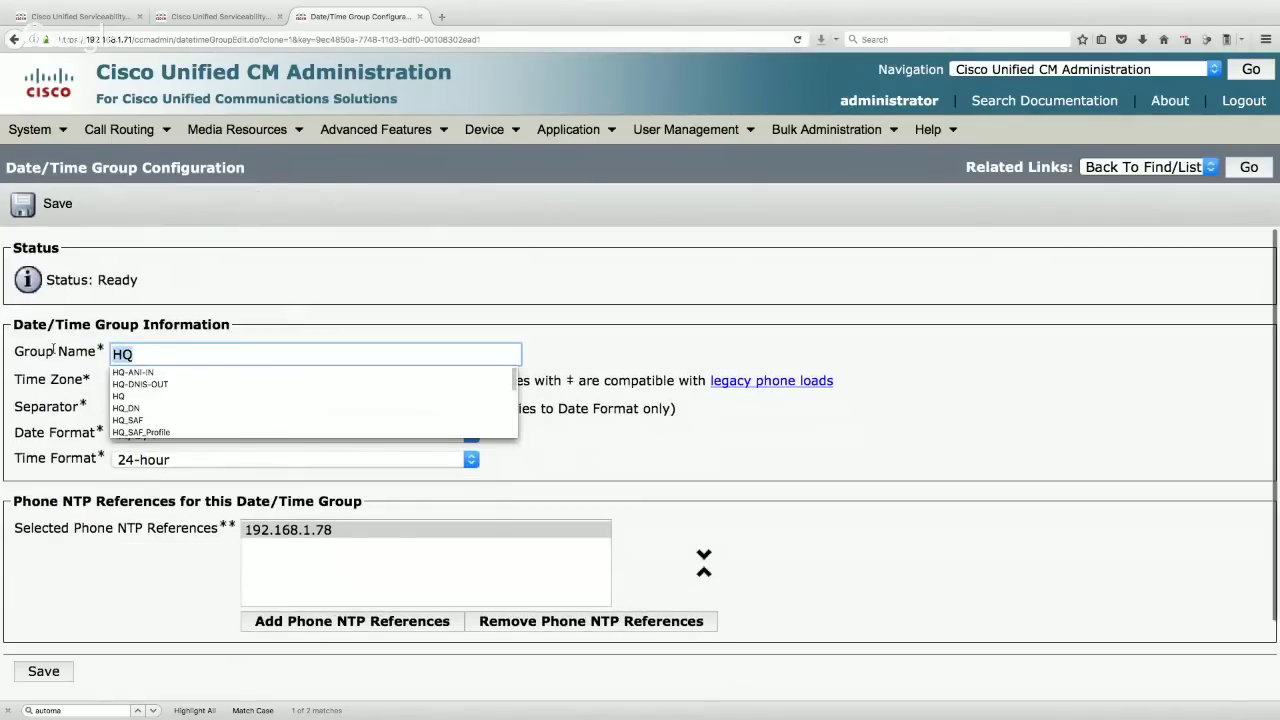
pyautogui.write('BR1')
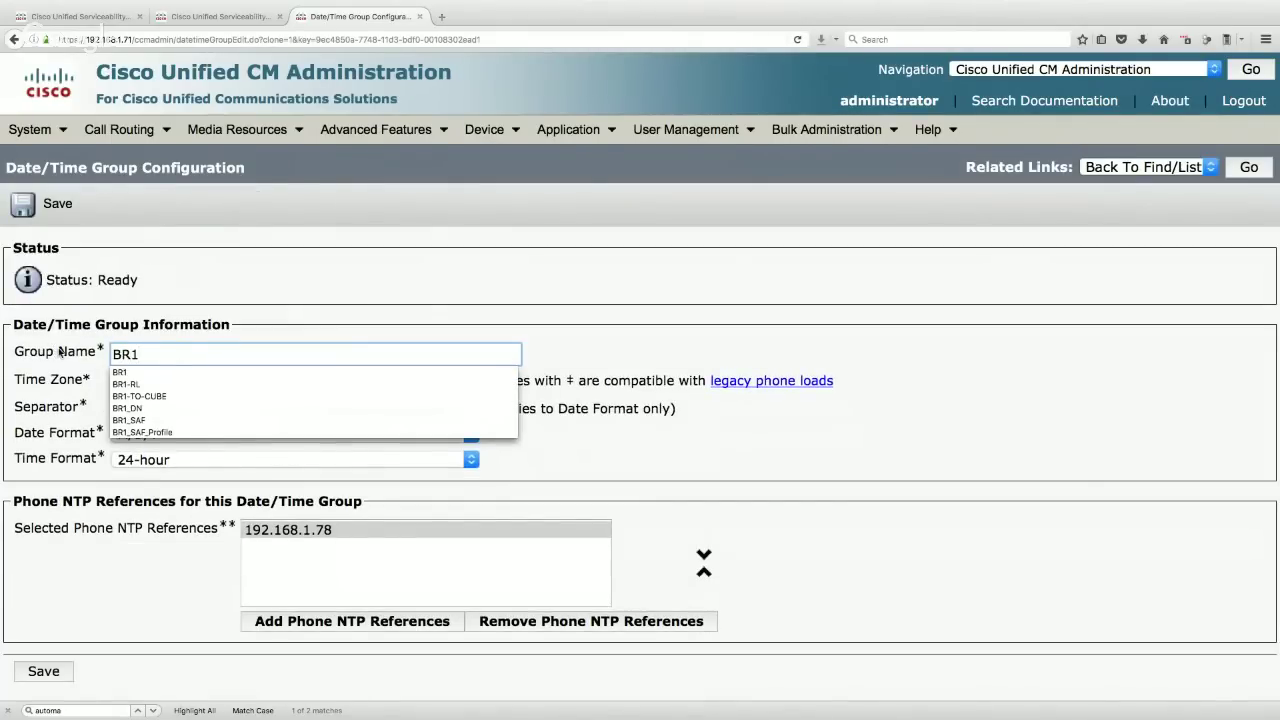
pyautogui.click(462, 326)
pyautogui.click(282, 381)
pyautogui.scroll(-7, 290, 520)
pyautogui.scroll(-4, 285, 541)
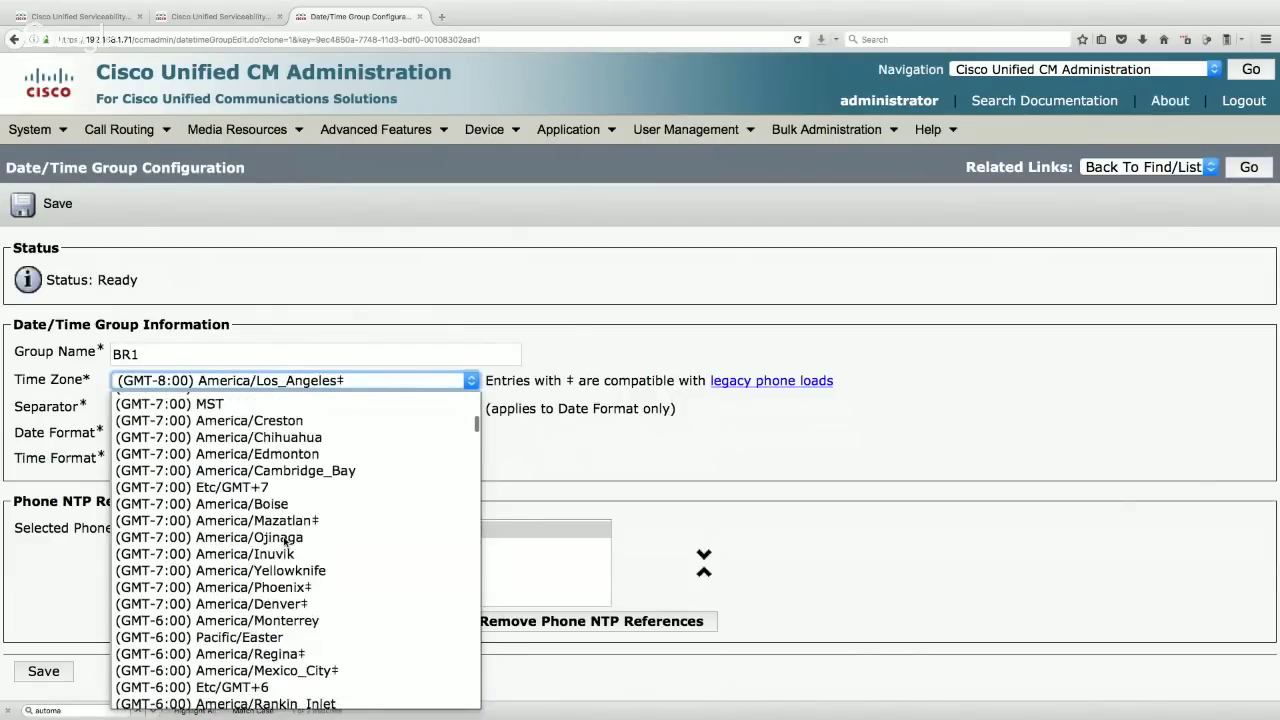
pyautogui.scroll(-8, 285, 541)
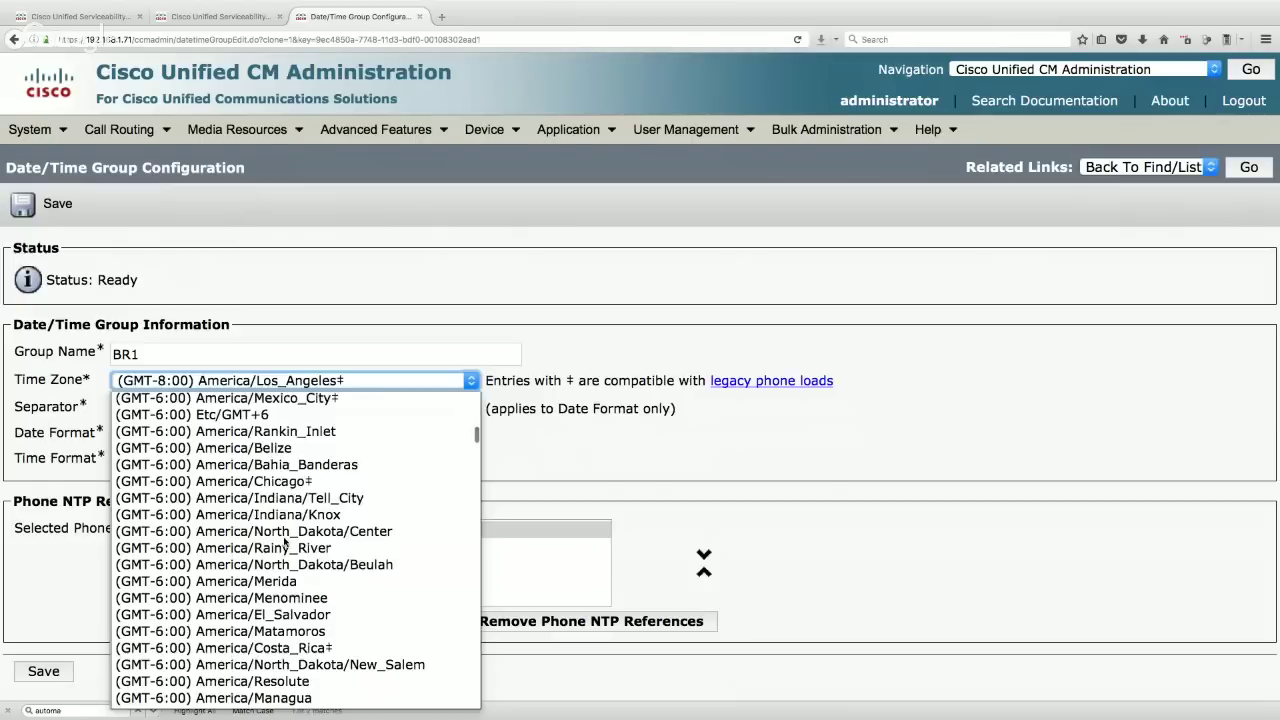
pyautogui.scroll(-5, 285, 541)
pyautogui.scroll(3, 285, 541)
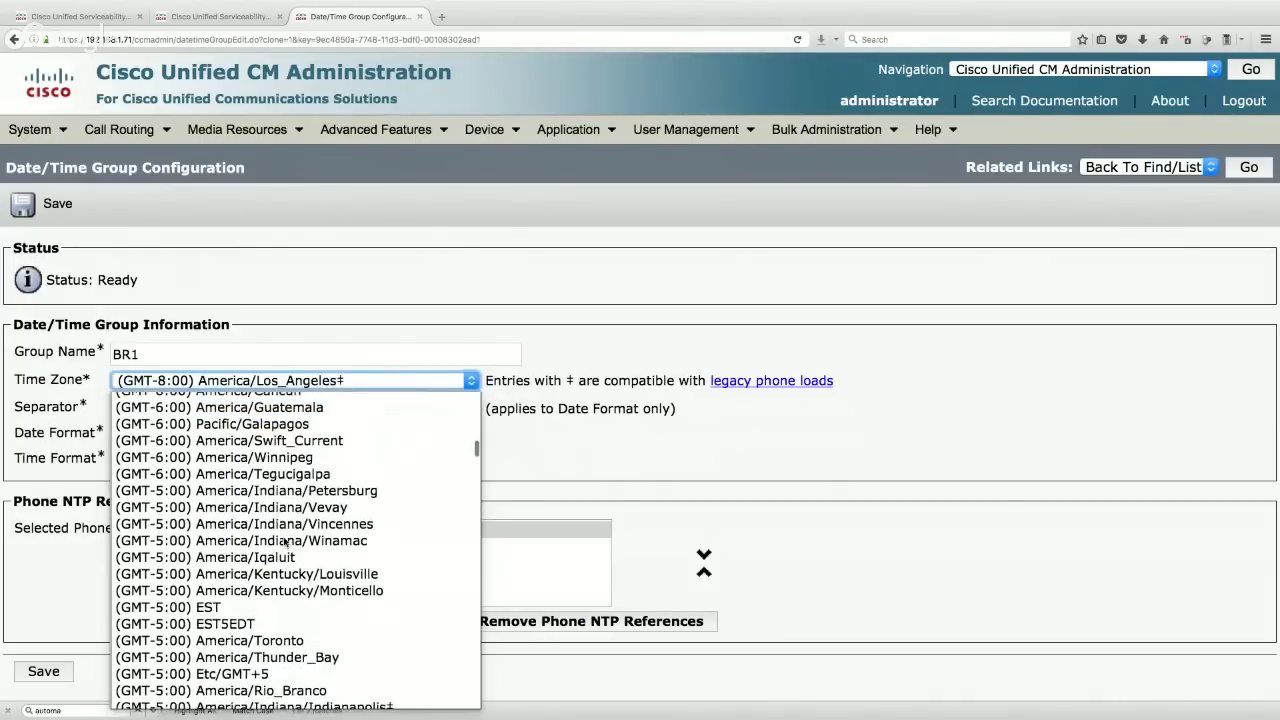
pyautogui.click(344, 576)
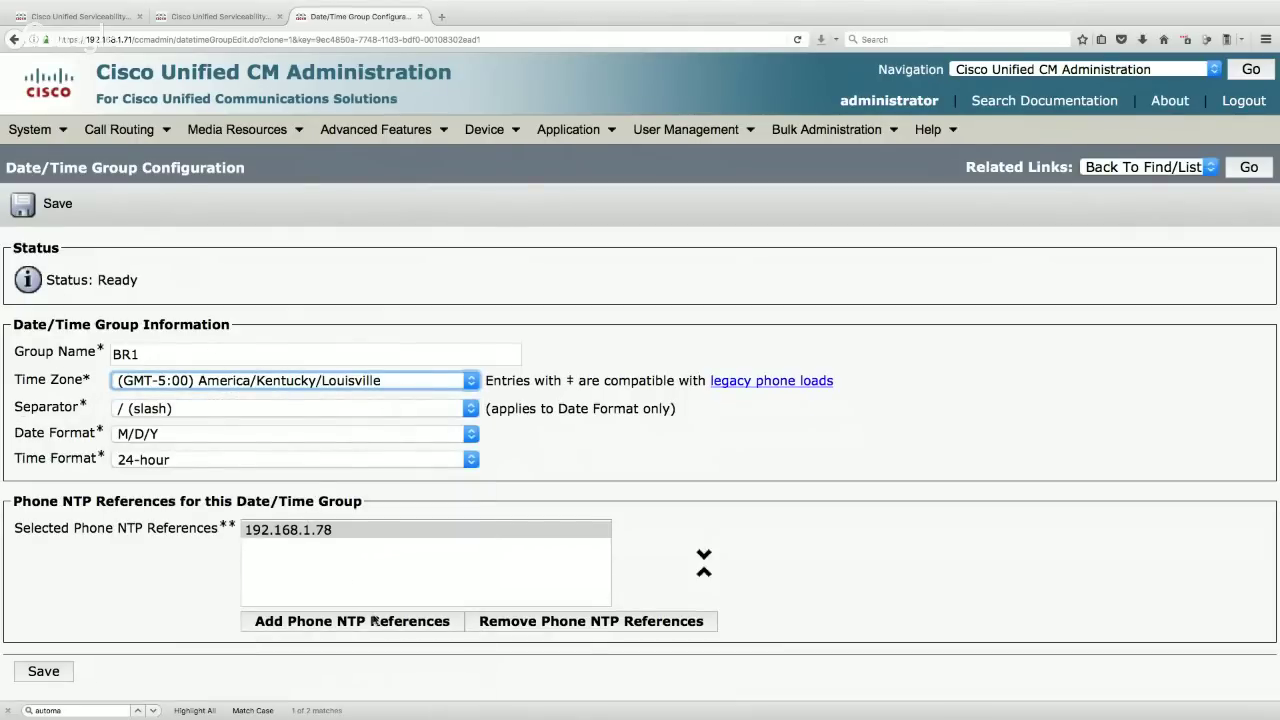
pyautogui.click(40, 208)
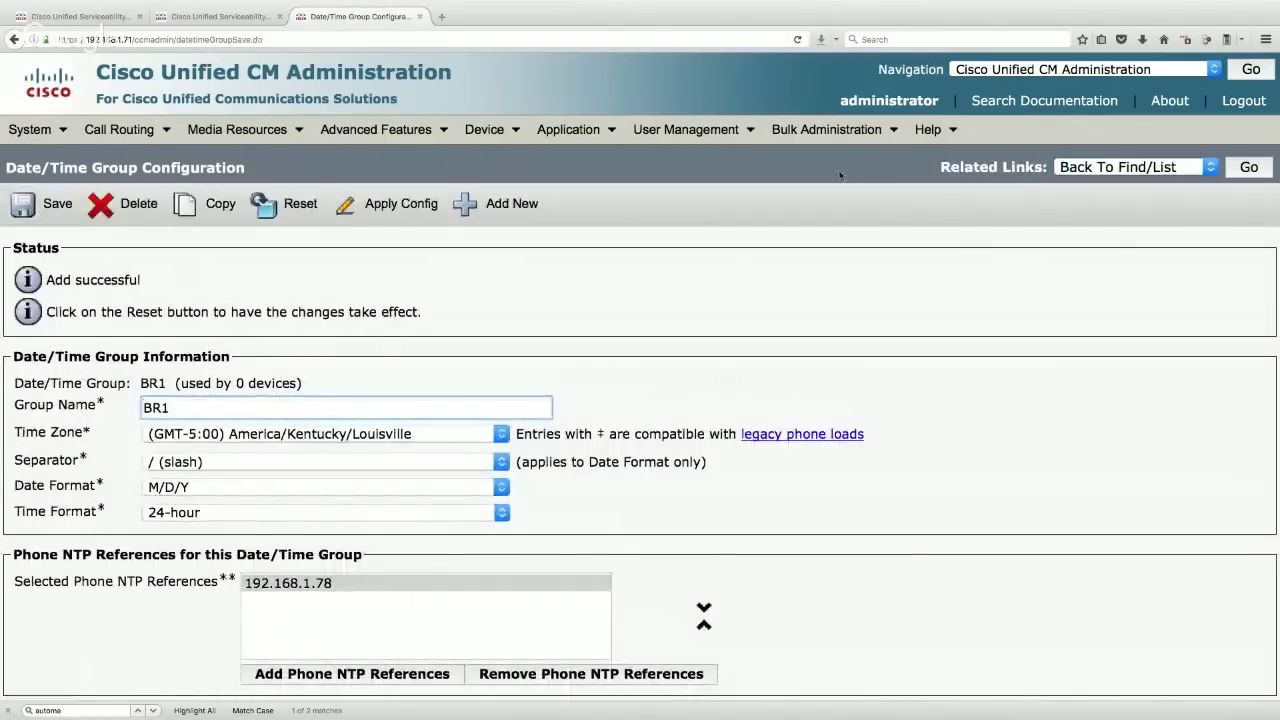
pyautogui.click(1249, 171)
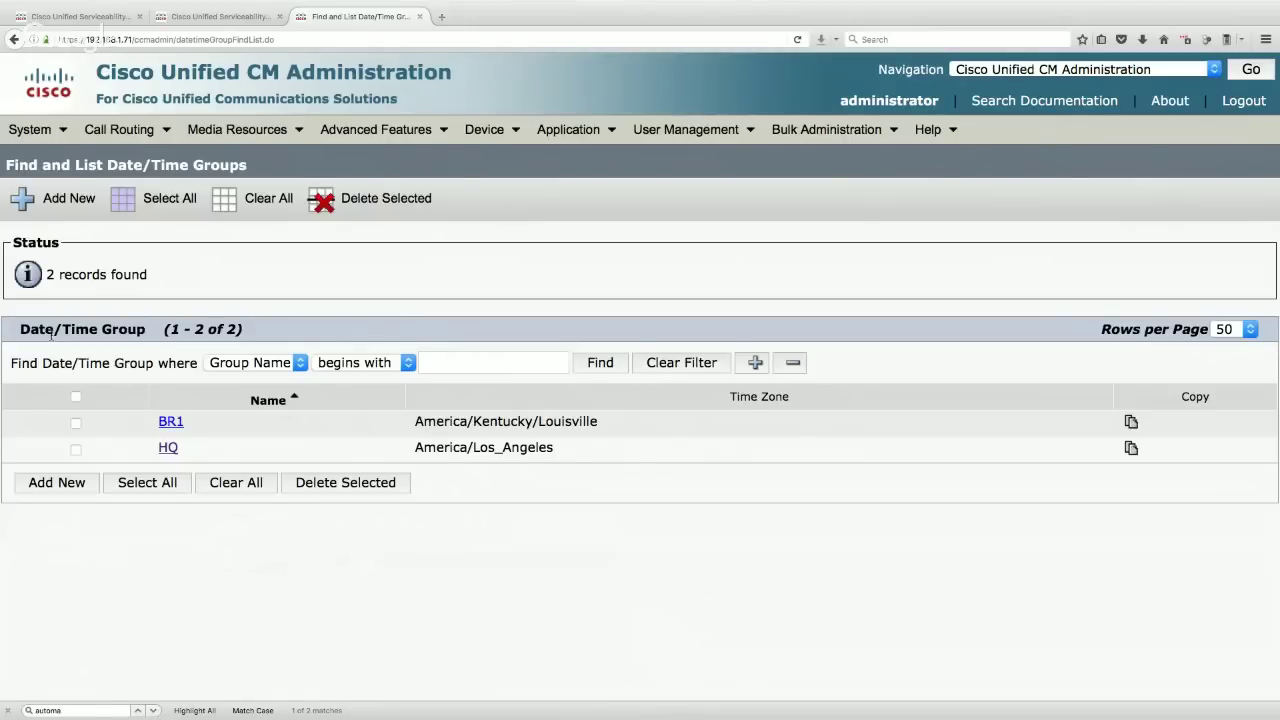
# - Find the Default region and rename it to HQ, confirming the save
pyautogui.click(30, 130)
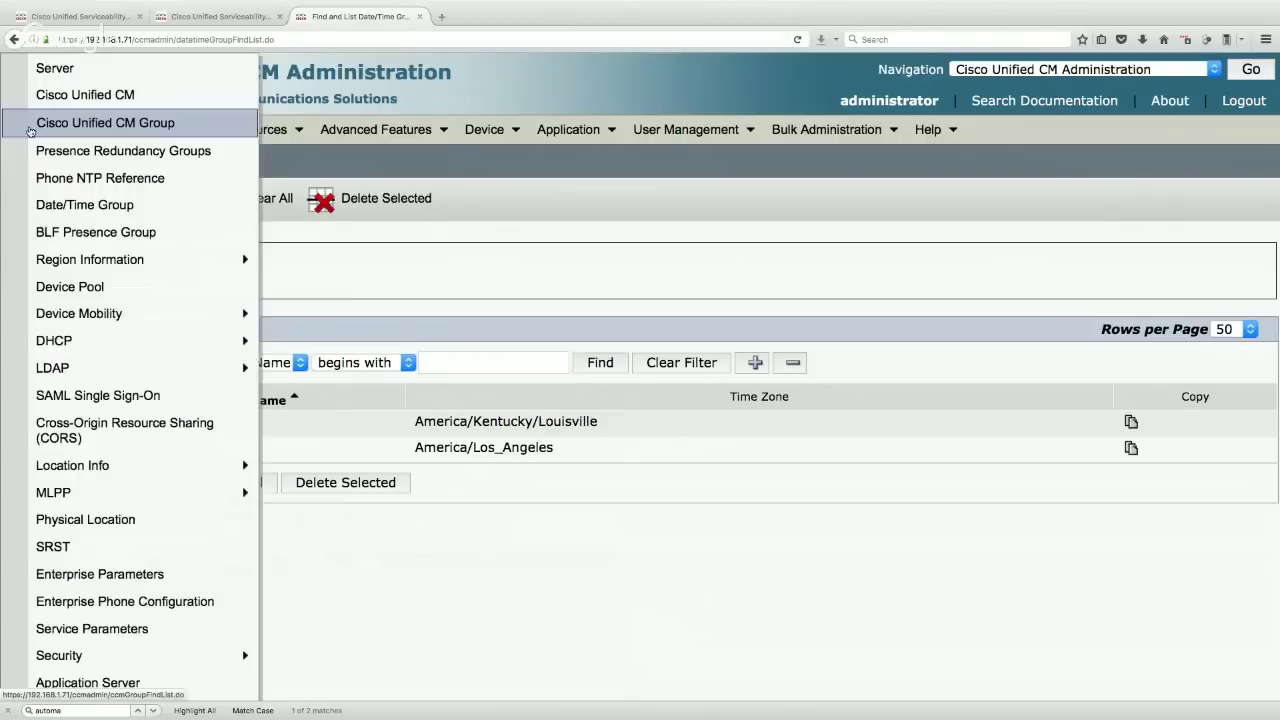
pyautogui.moveTo(115, 262)
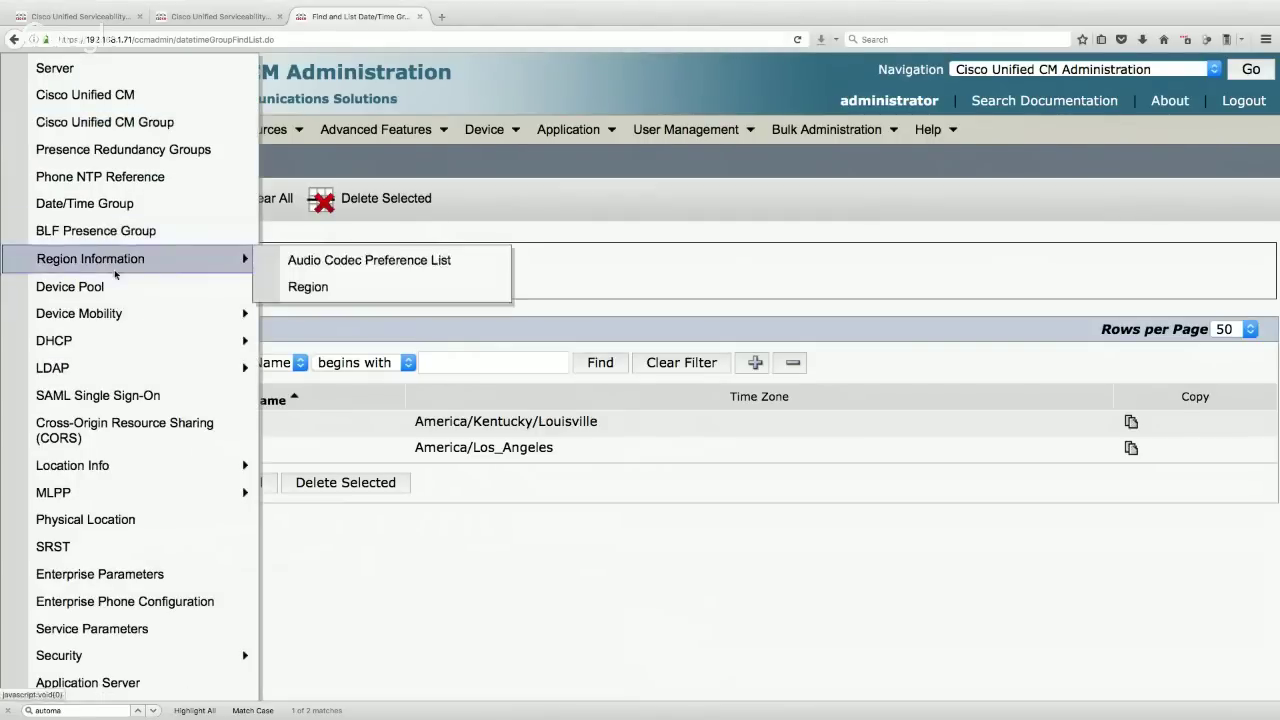
pyautogui.click(310, 288)
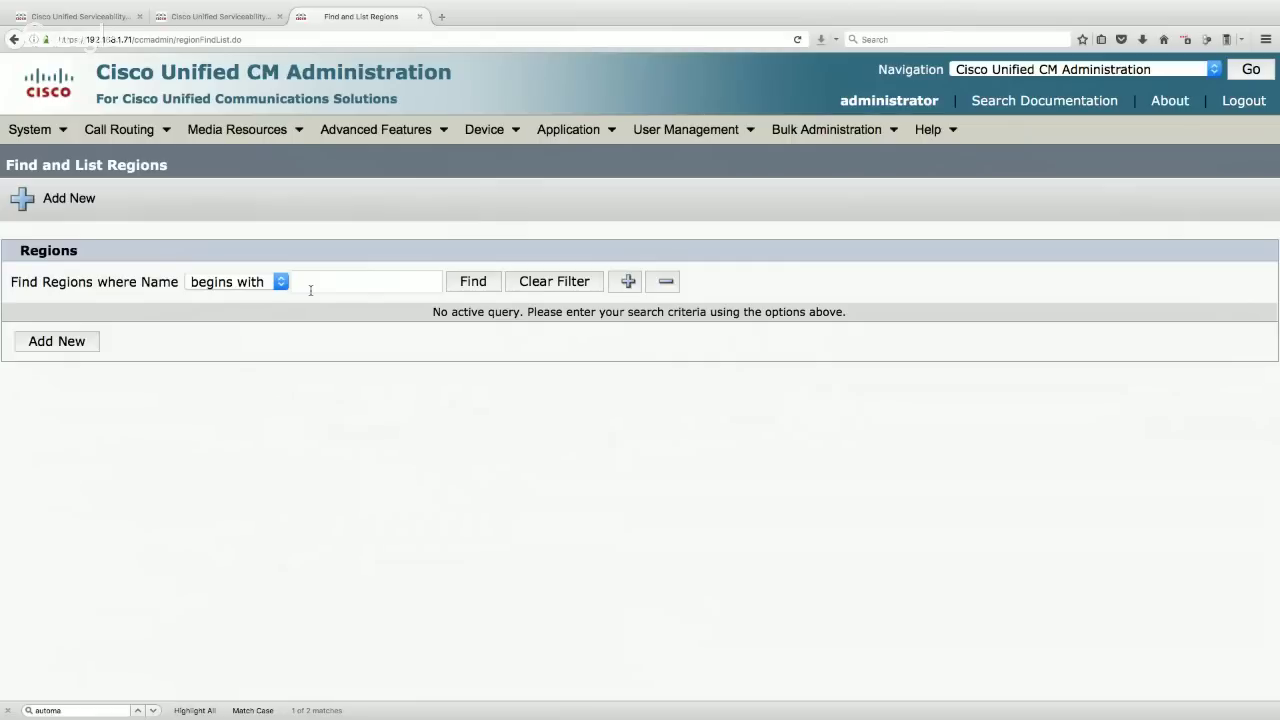
pyautogui.click(473, 281)
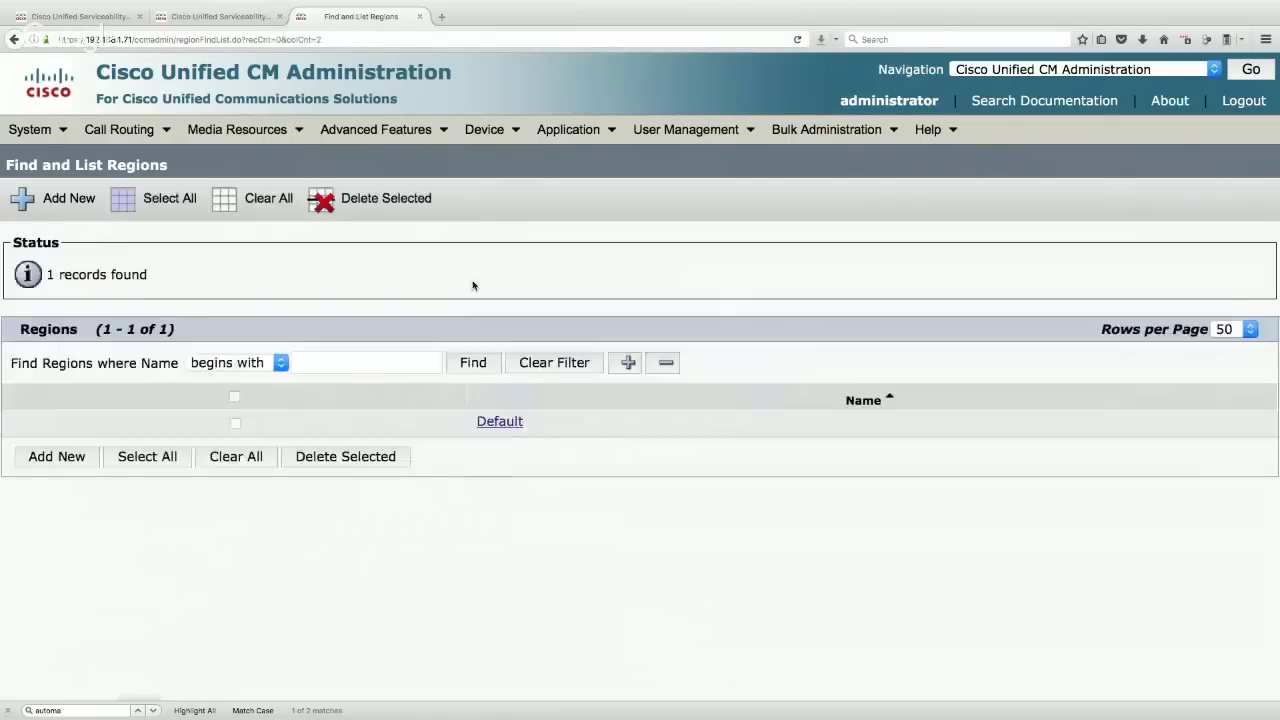
pyautogui.click(508, 423)
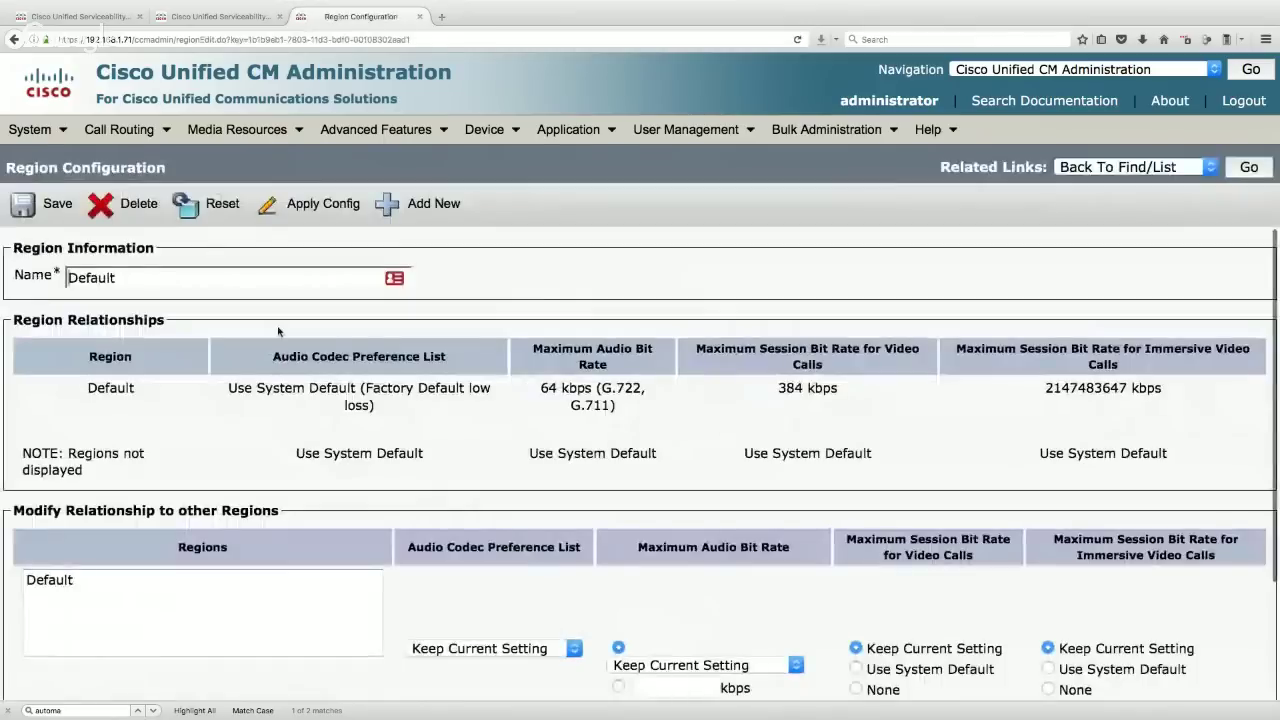
pyautogui.moveTo(123, 280); pyautogui.dragTo(35, 275)
pyautogui.write('HQ')
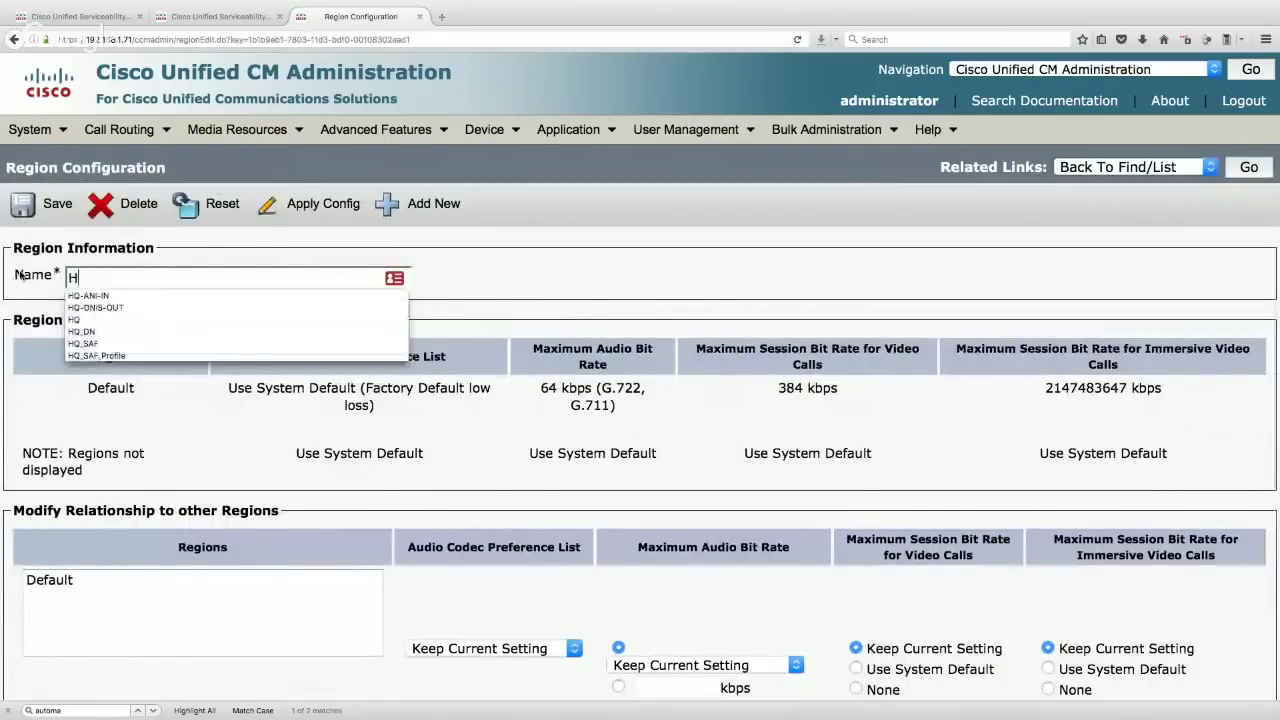
pyautogui.click(490, 268)
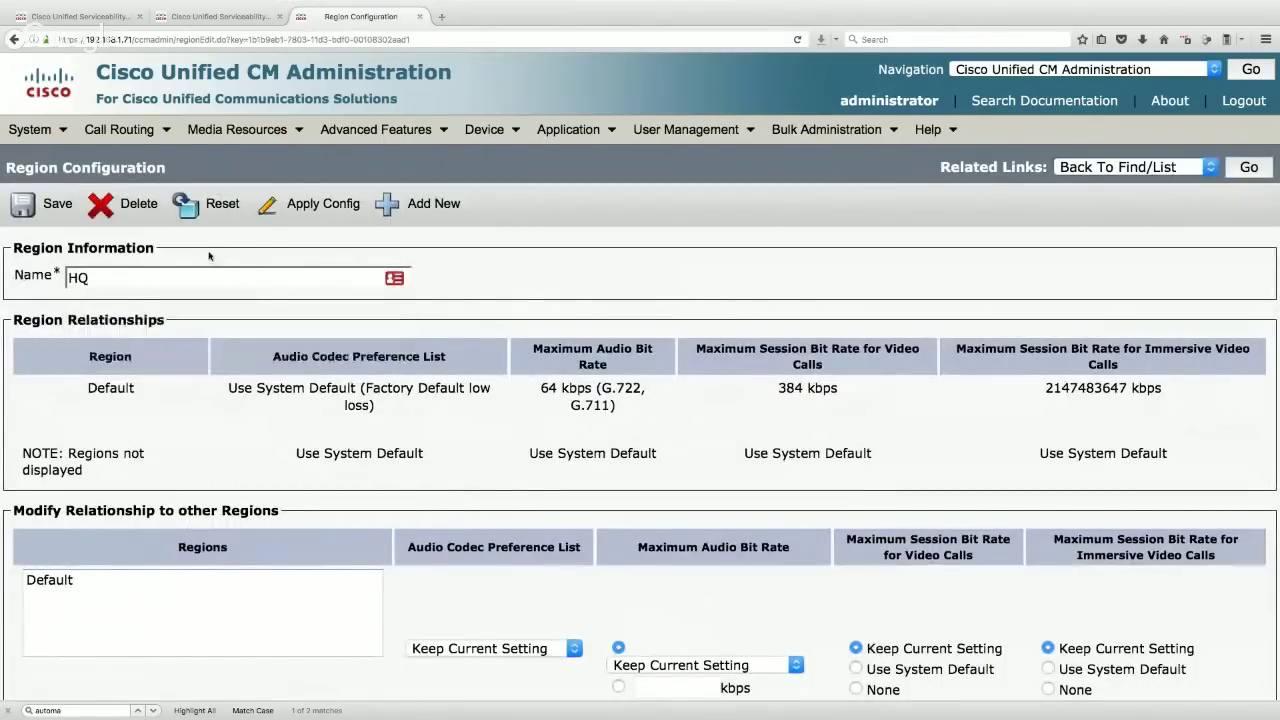
pyautogui.click(40, 210)
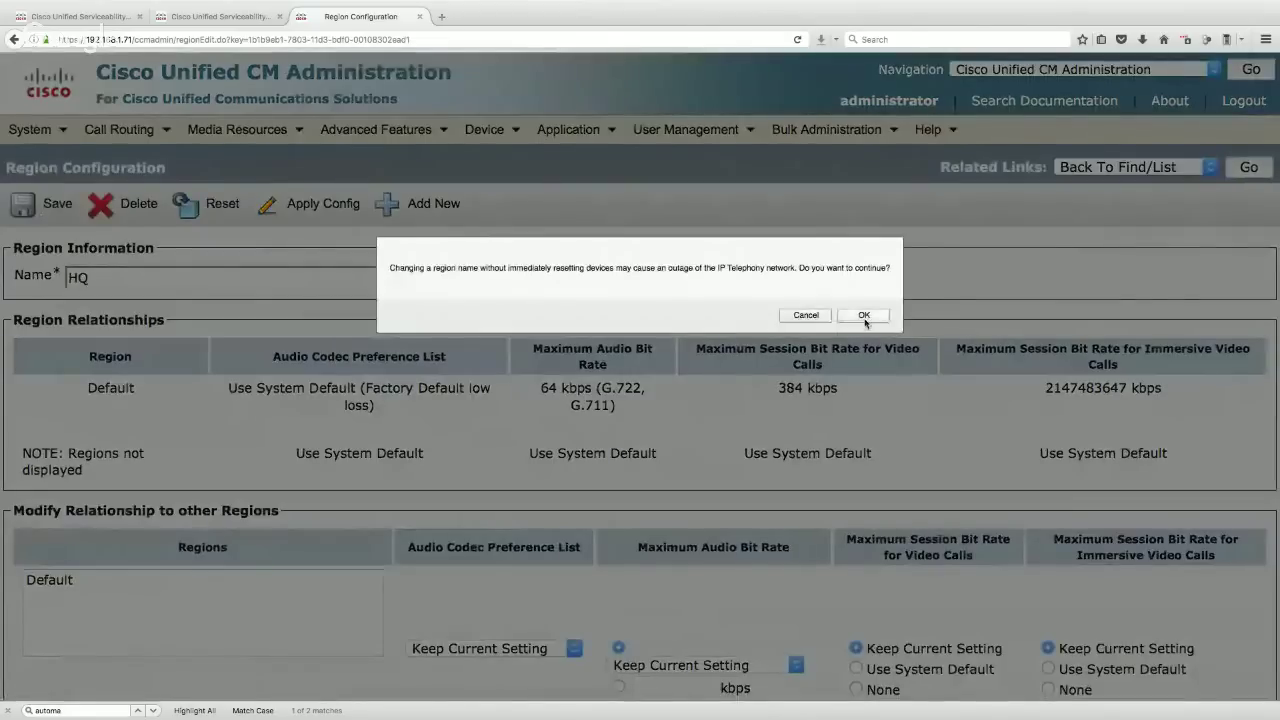
pyautogui.click(866, 318)
# - Set HQ's maximum audio bit rate within HQ to 64 kbps (G.722, G.711) and save
pyautogui.scroll(-3, 340, 420)
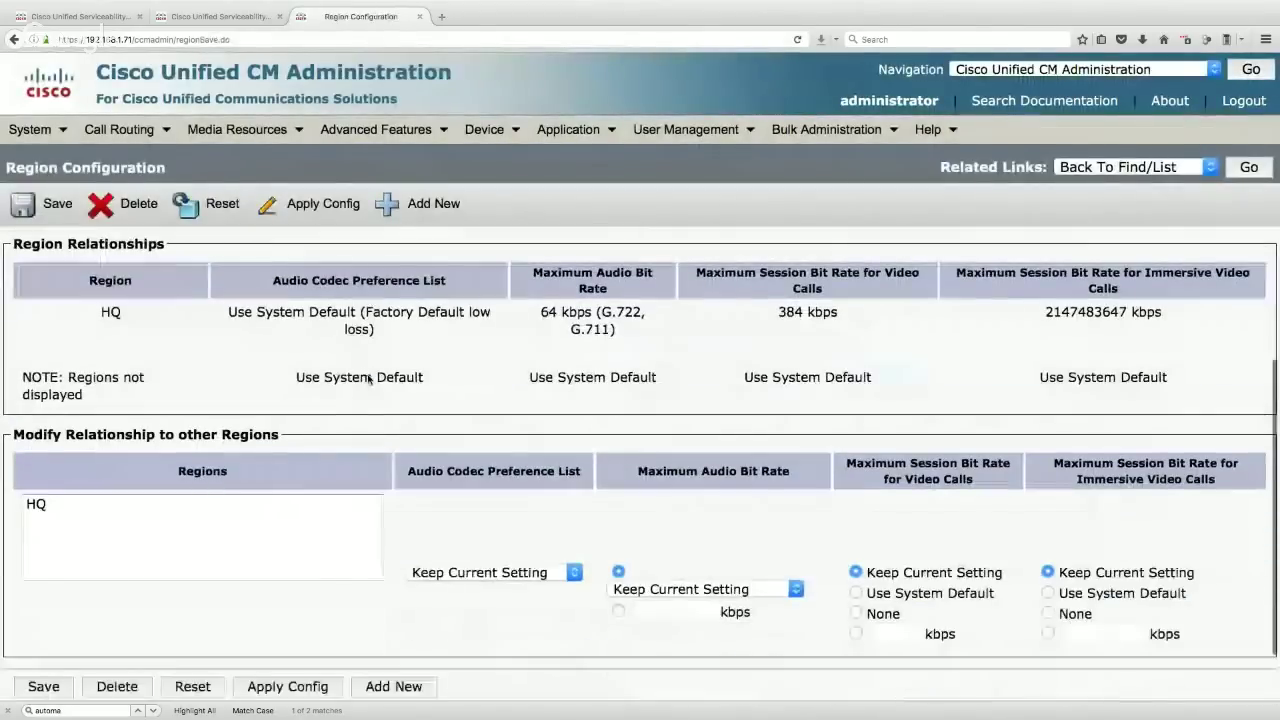
pyautogui.click(210, 504)
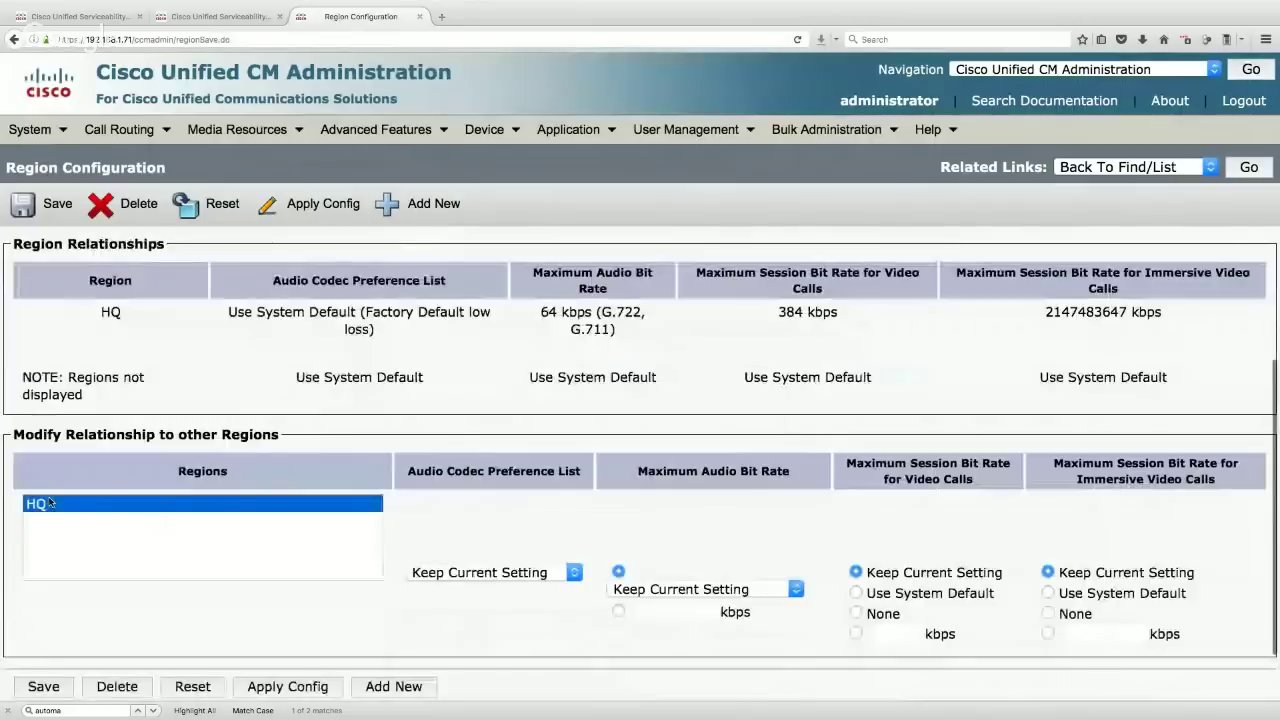
pyautogui.click(720, 593)
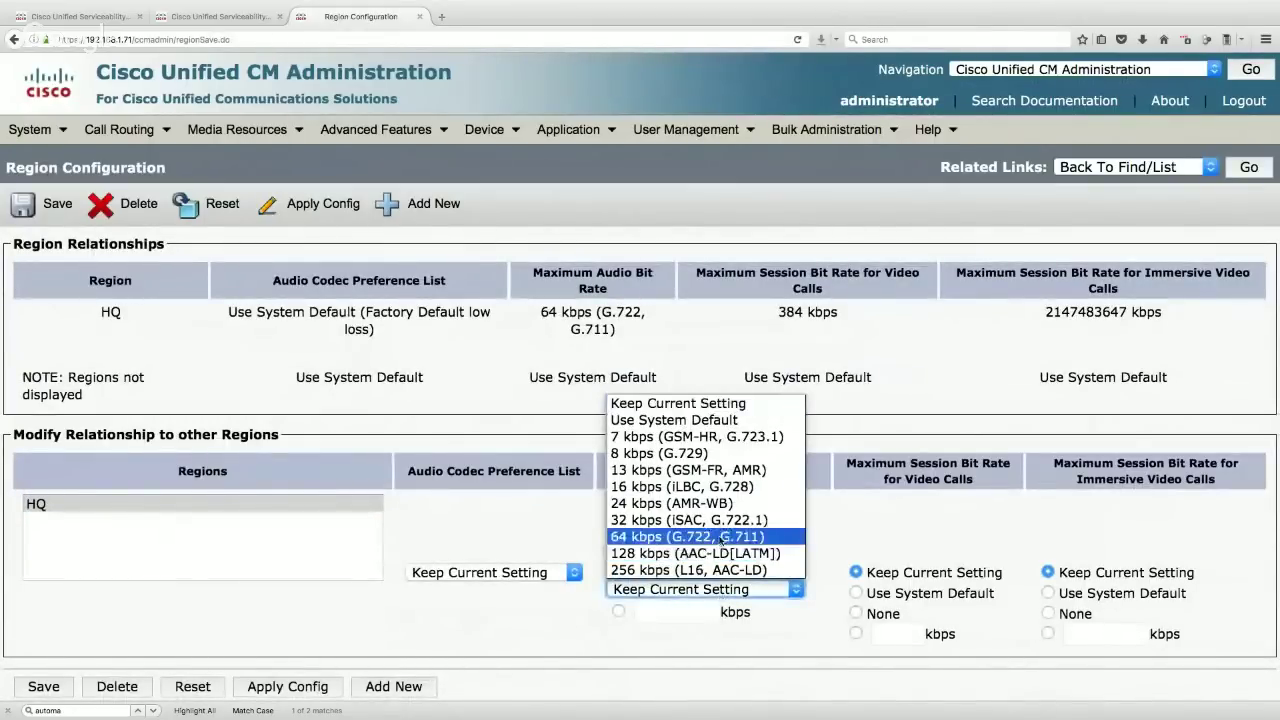
pyautogui.click(720, 538)
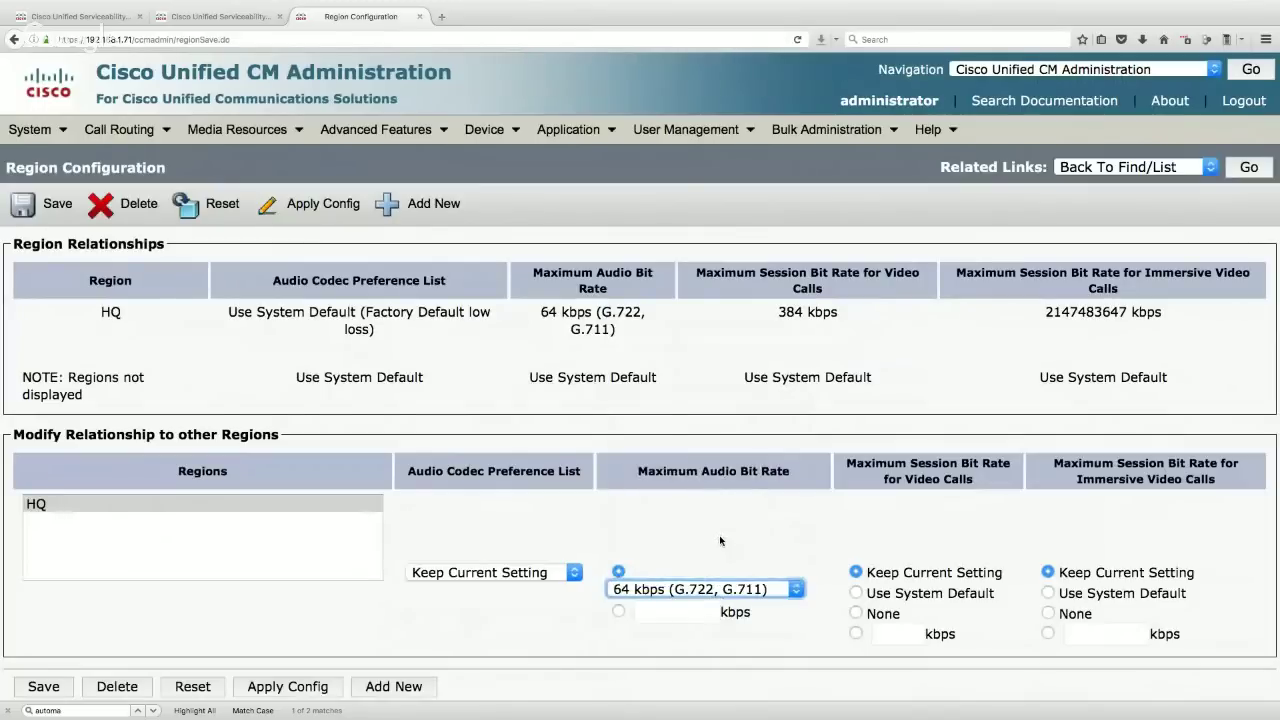
pyautogui.click(50, 206)
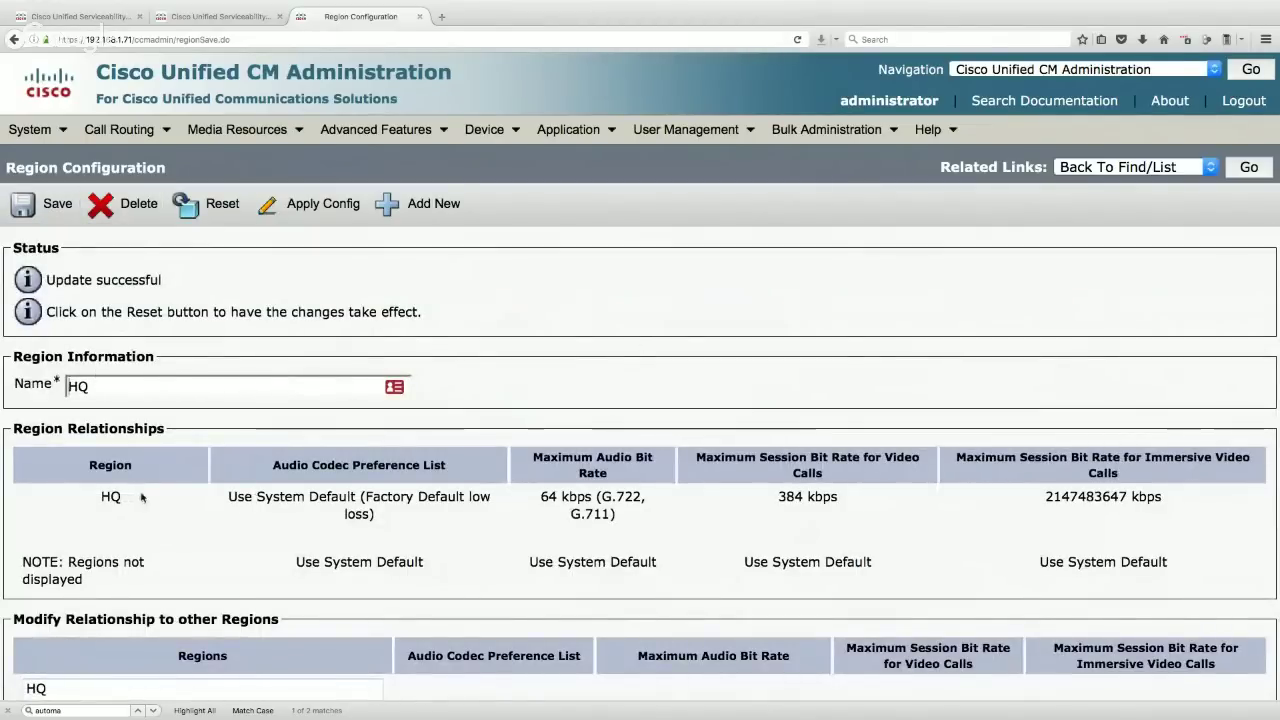
pyautogui.moveTo(592, 498); pyautogui.dragTo(536, 506)
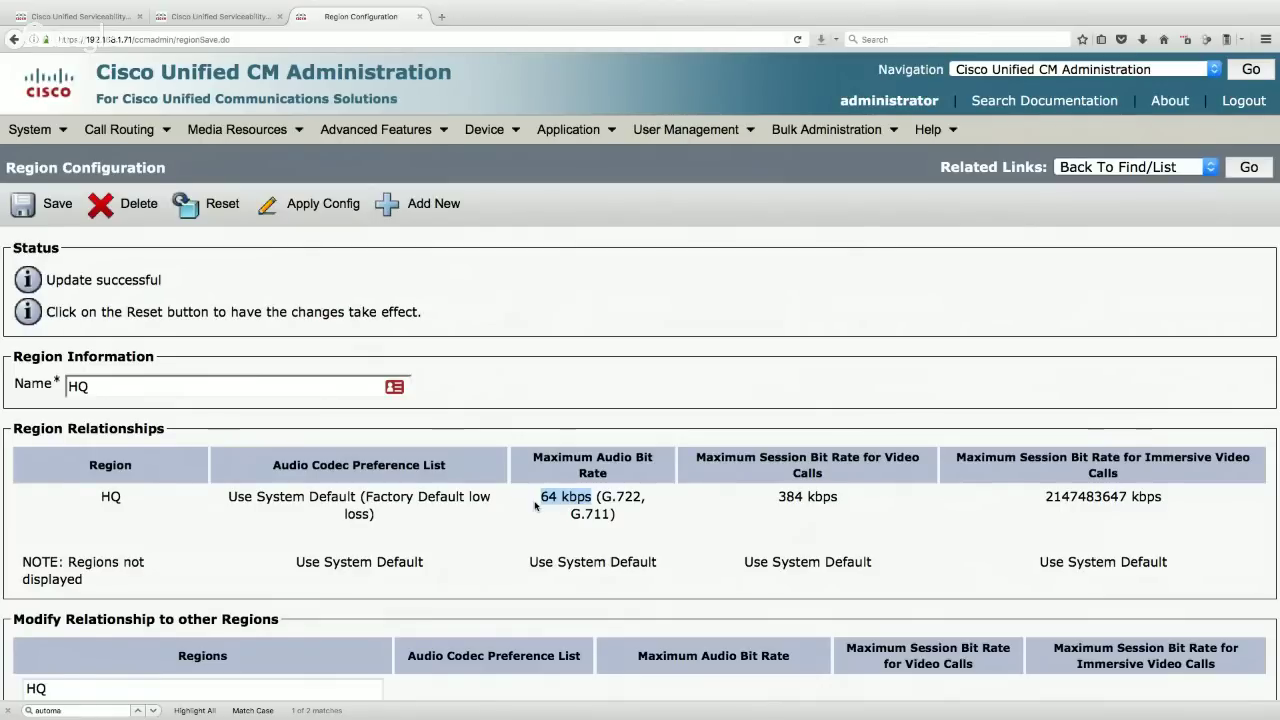
# - Add region BR1 with a 64 kbps maximum audio bit rate within BR1
pyautogui.click(408, 203)
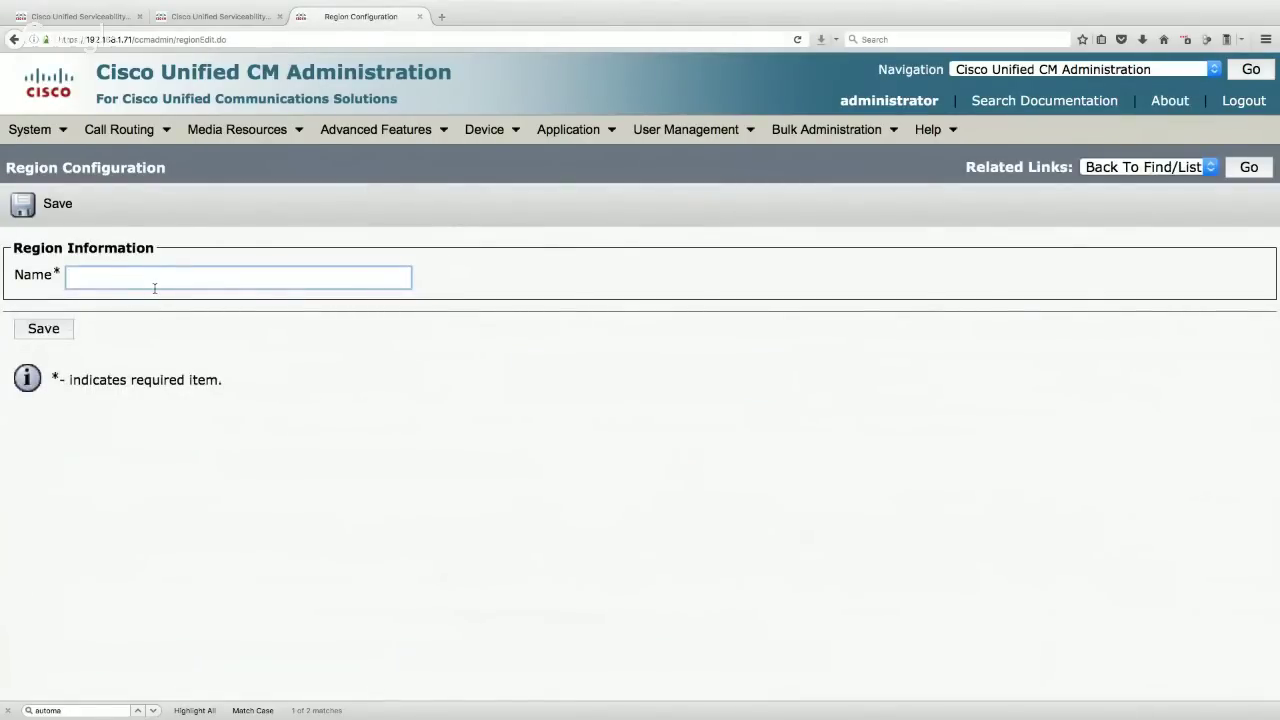
pyautogui.write('BR1')
pyautogui.click(230, 239)
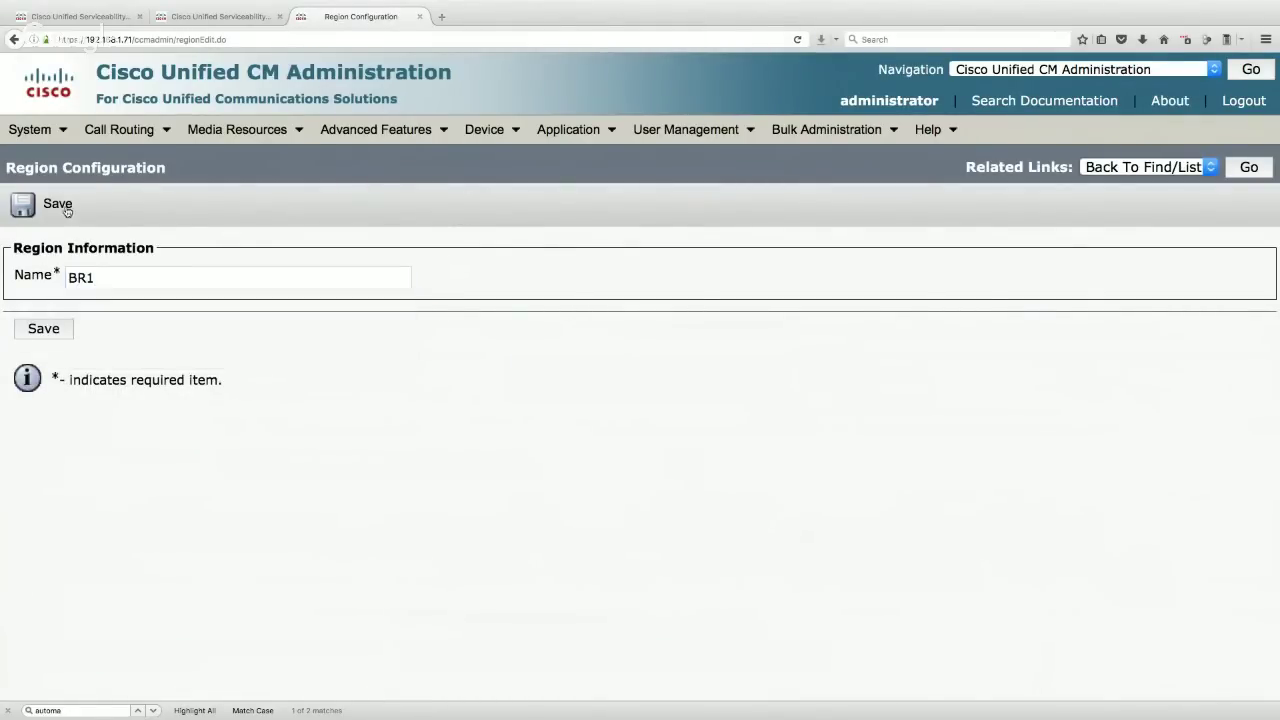
pyautogui.click(60, 205)
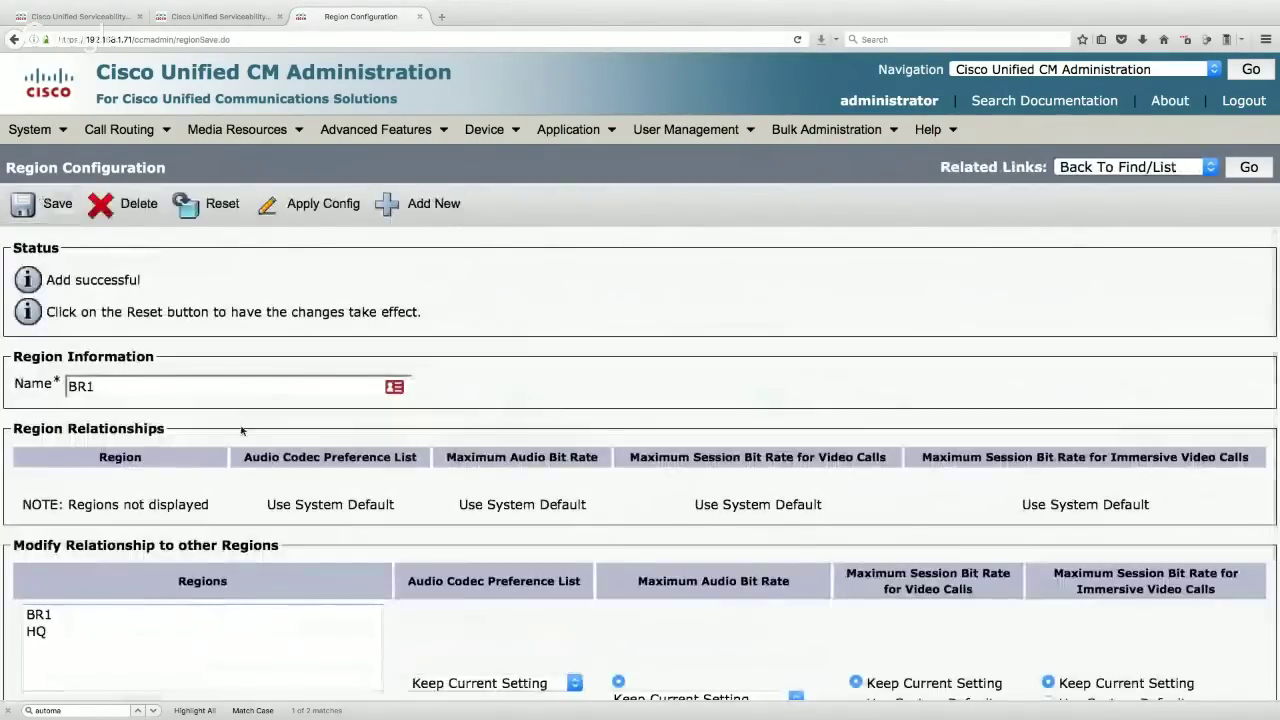
pyautogui.scroll(-3, 241, 430)
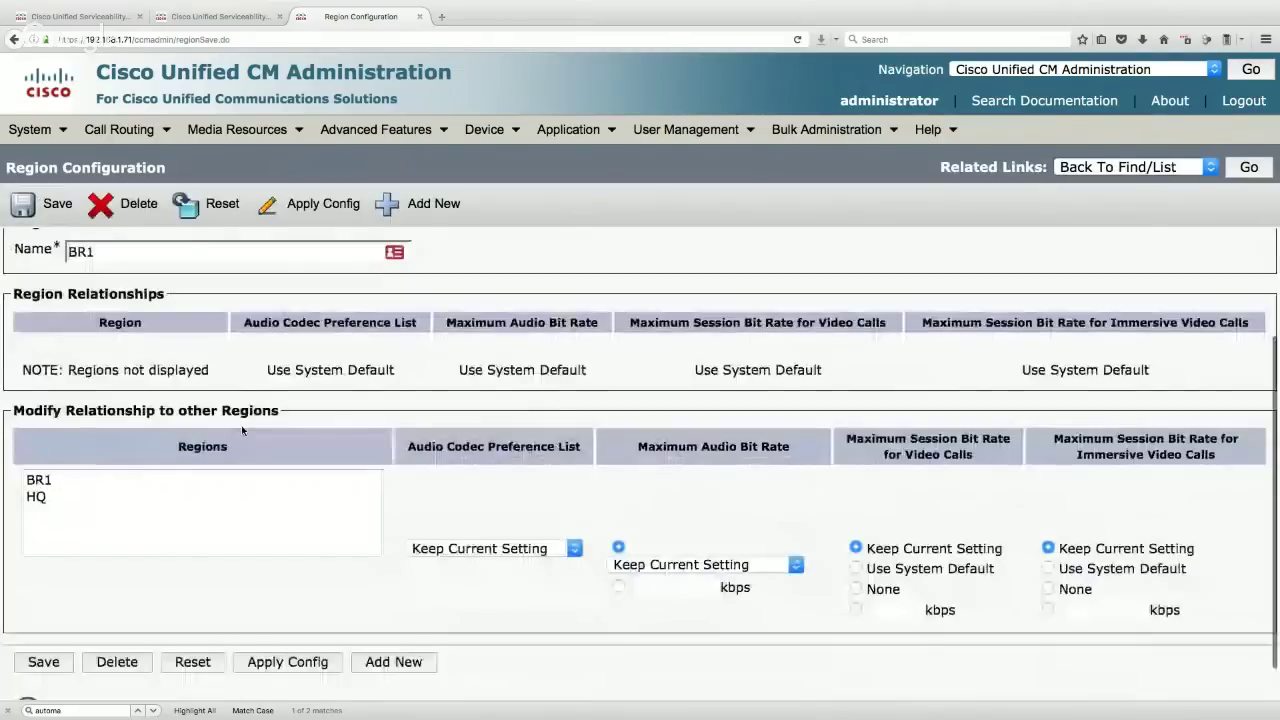
pyautogui.click(40, 480)
pyautogui.click(712, 566)
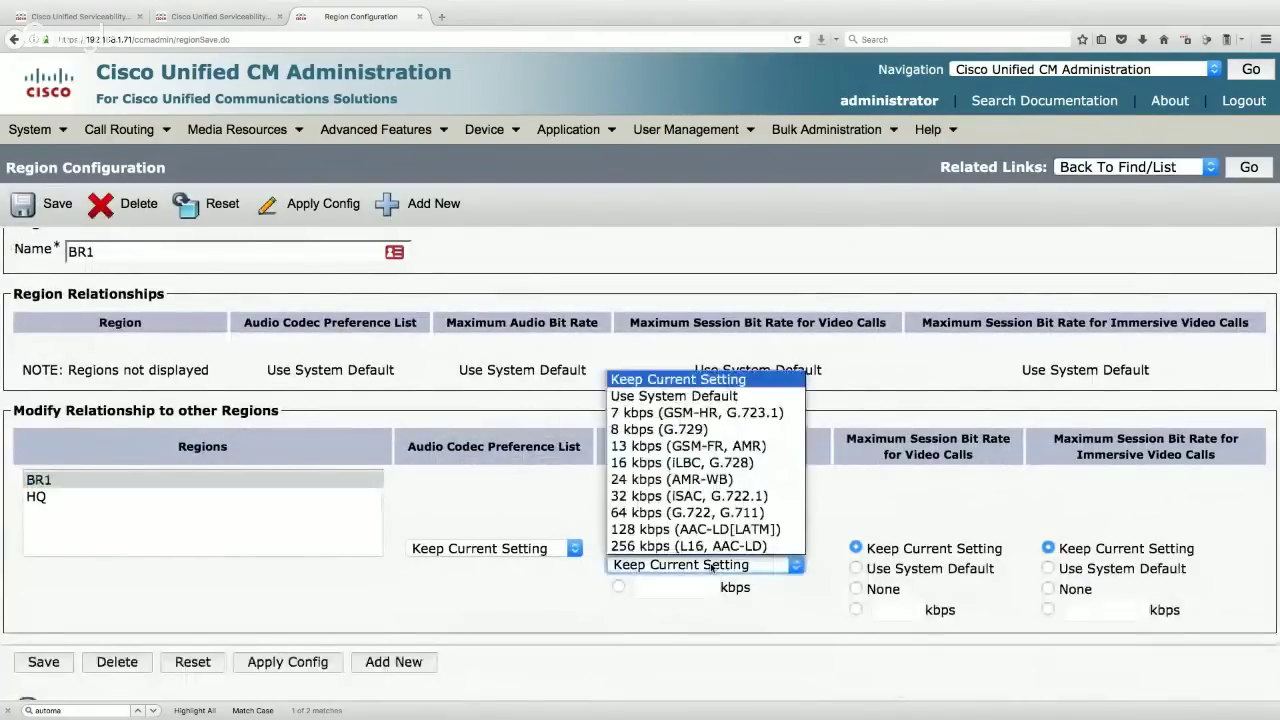
pyautogui.click(687, 512)
pyautogui.click(45, 203)
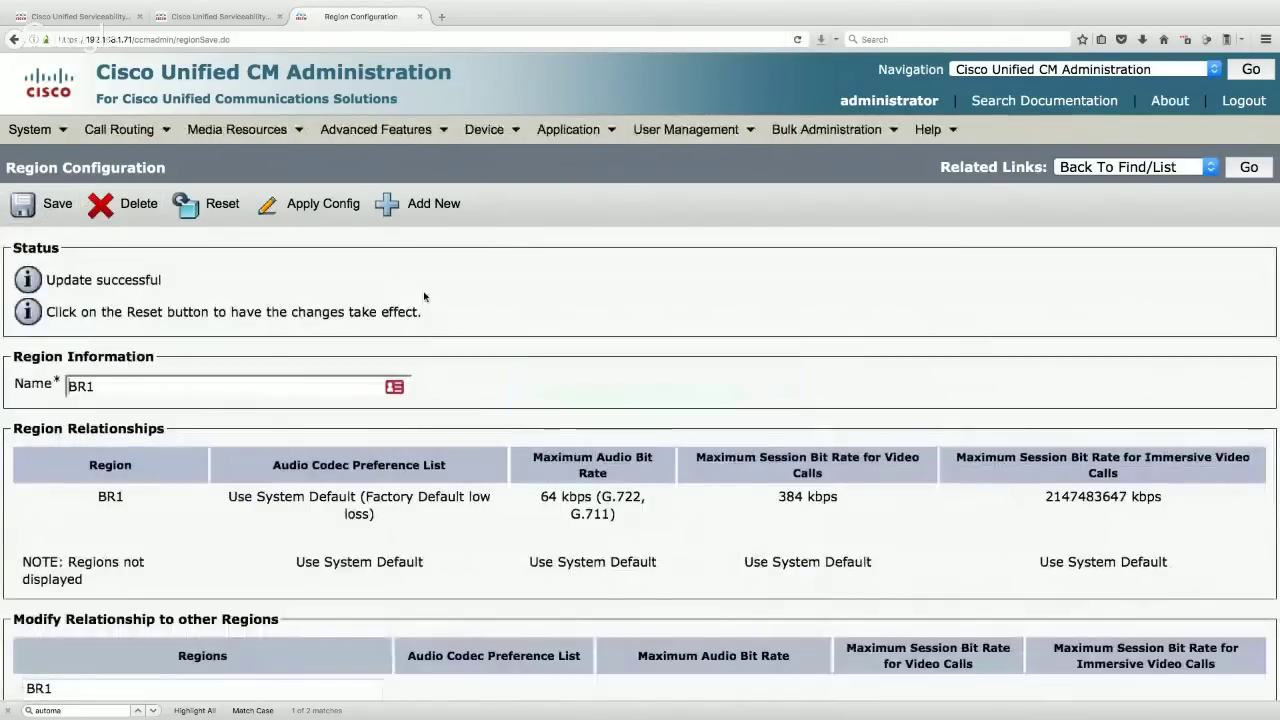
# - Set BR1's audio bit rate toward HQ to 16 kbps (iLBC, G.728) and save
pyautogui.scroll(-3, 424, 297)
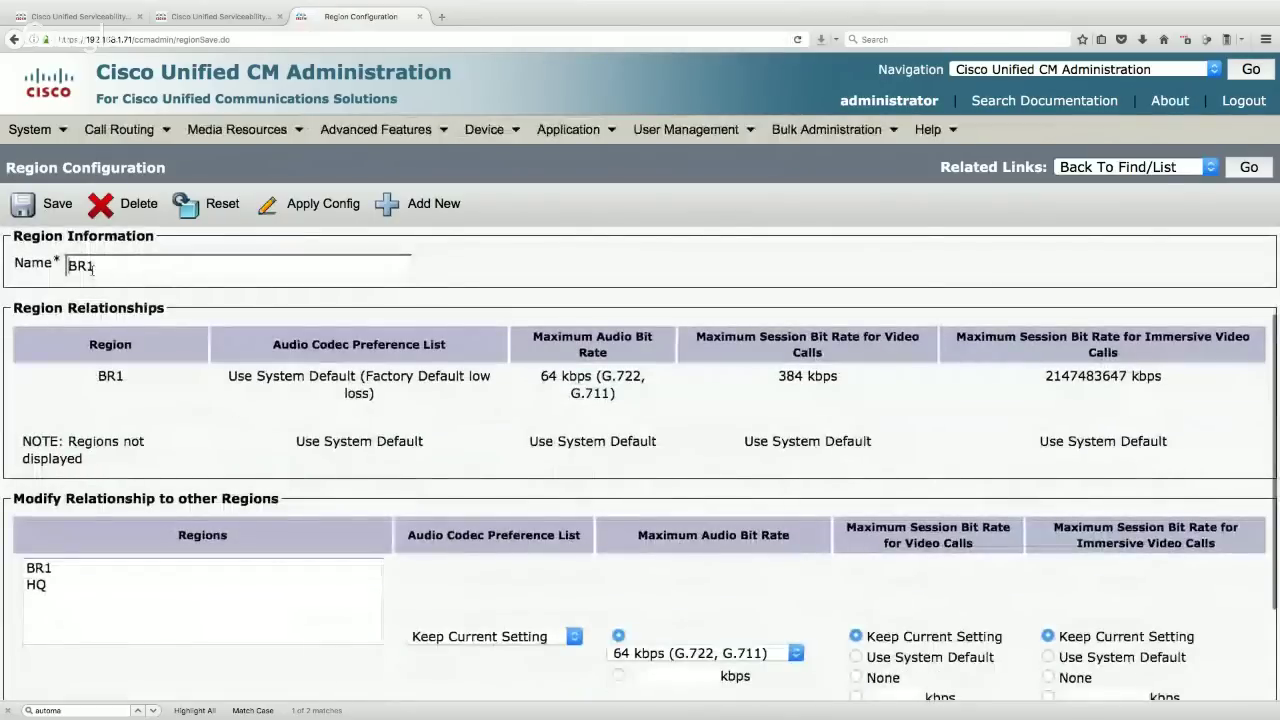
pyautogui.click(46, 566)
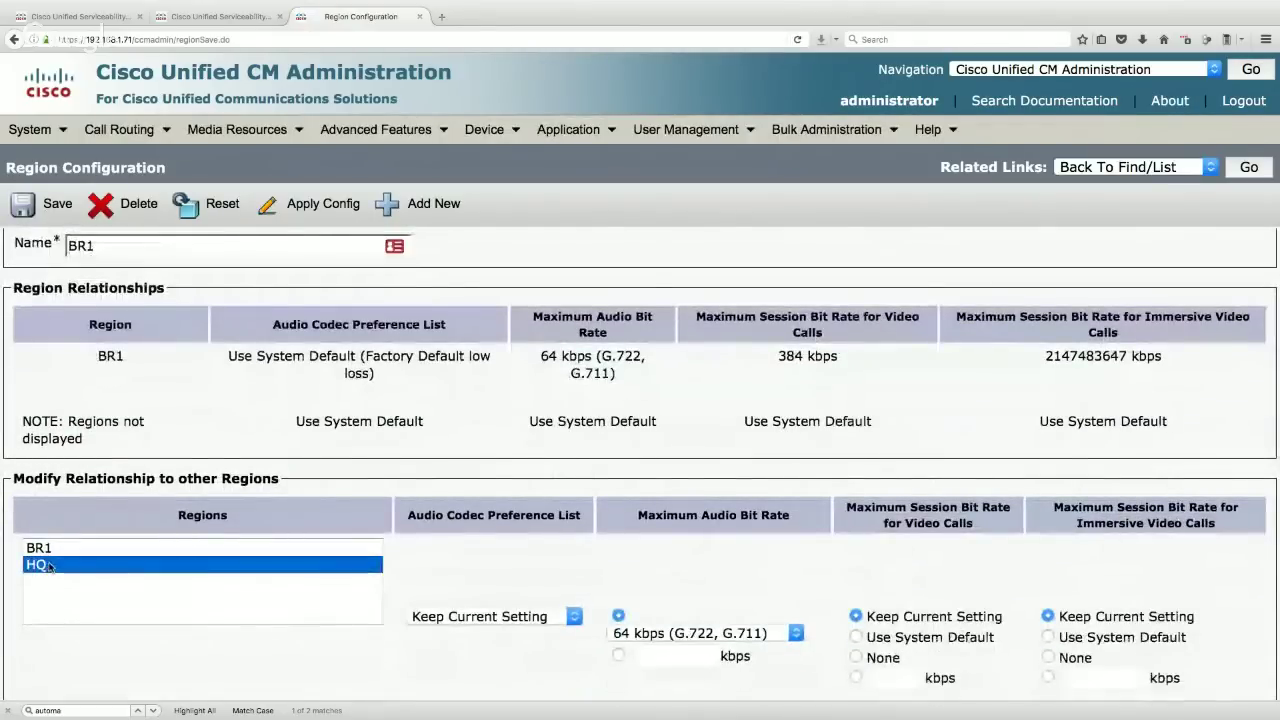
pyautogui.click(763, 634)
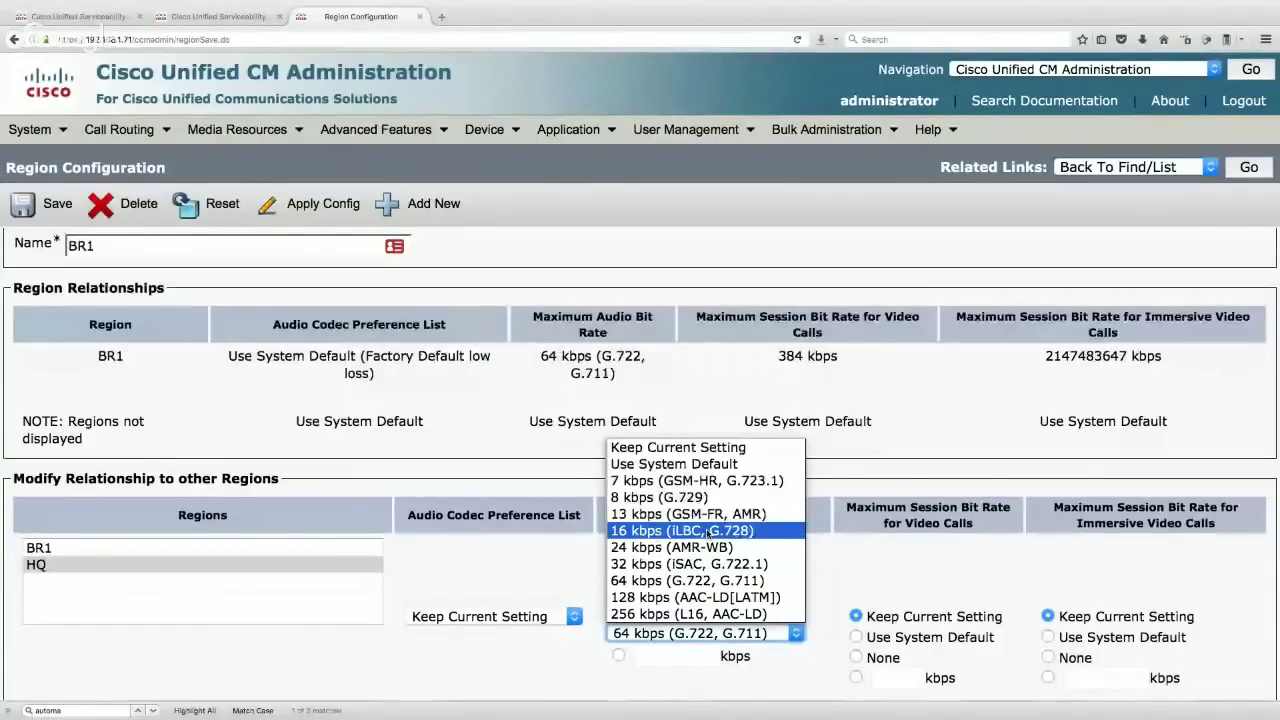
pyautogui.click(706, 531)
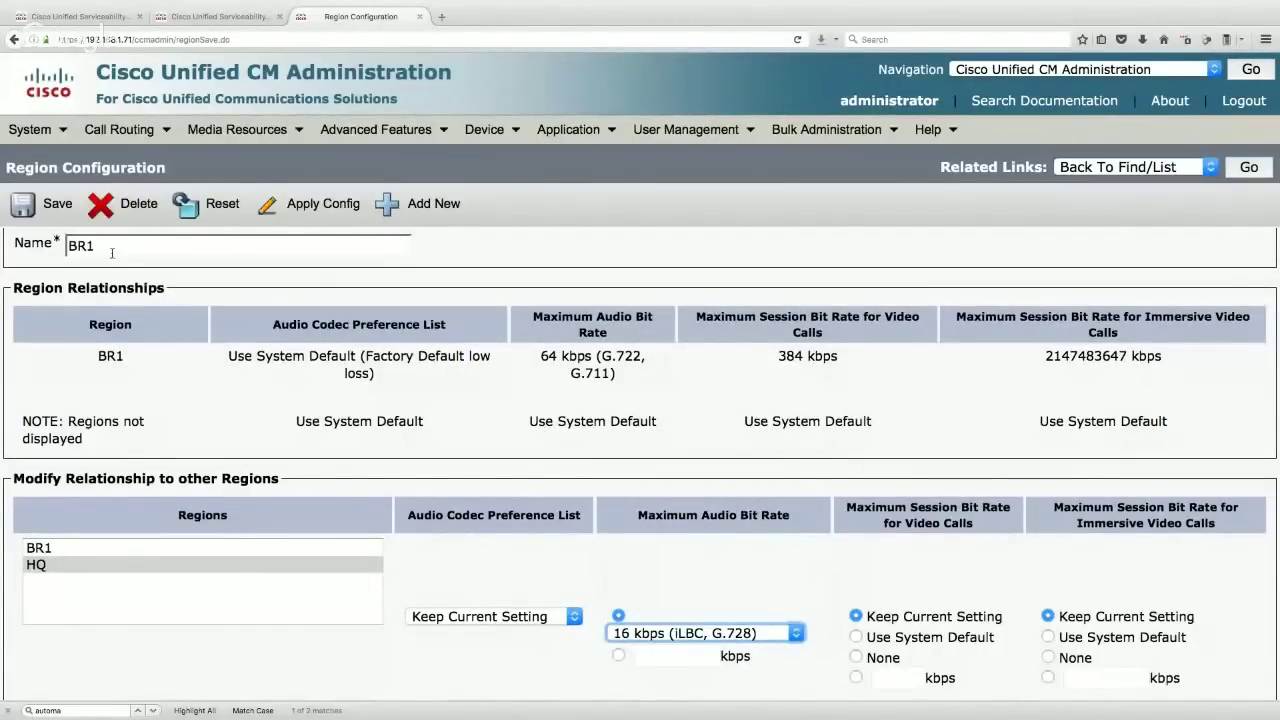
pyautogui.click(48, 212)
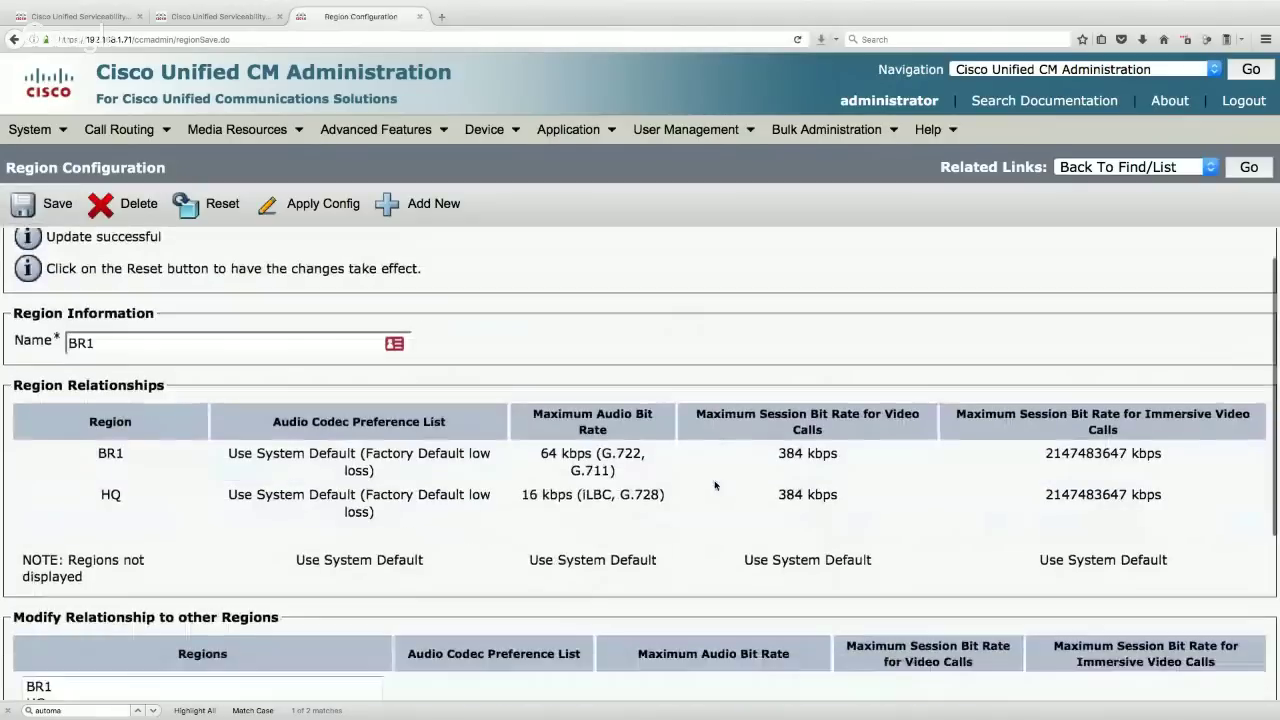
# - Retry saving the region and dismiss the warning that regions must be selected
pyautogui.scroll(-1, 597, 474)
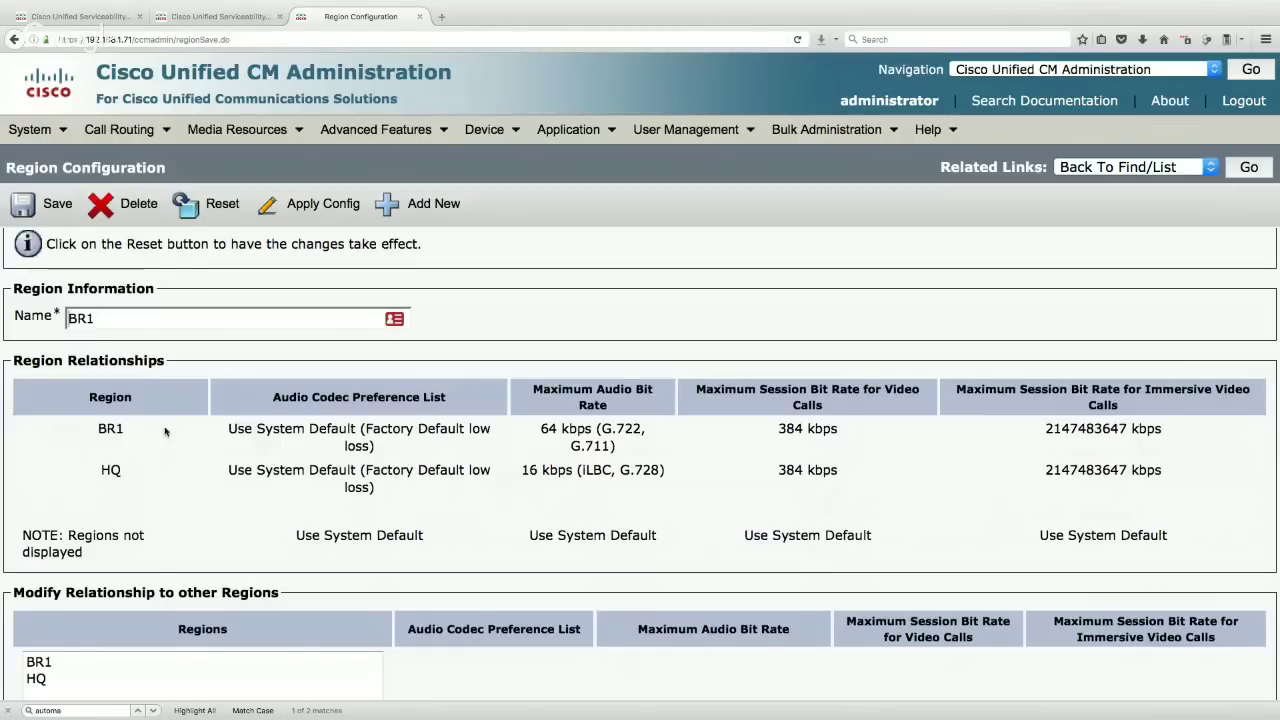
pyautogui.click(38, 204)
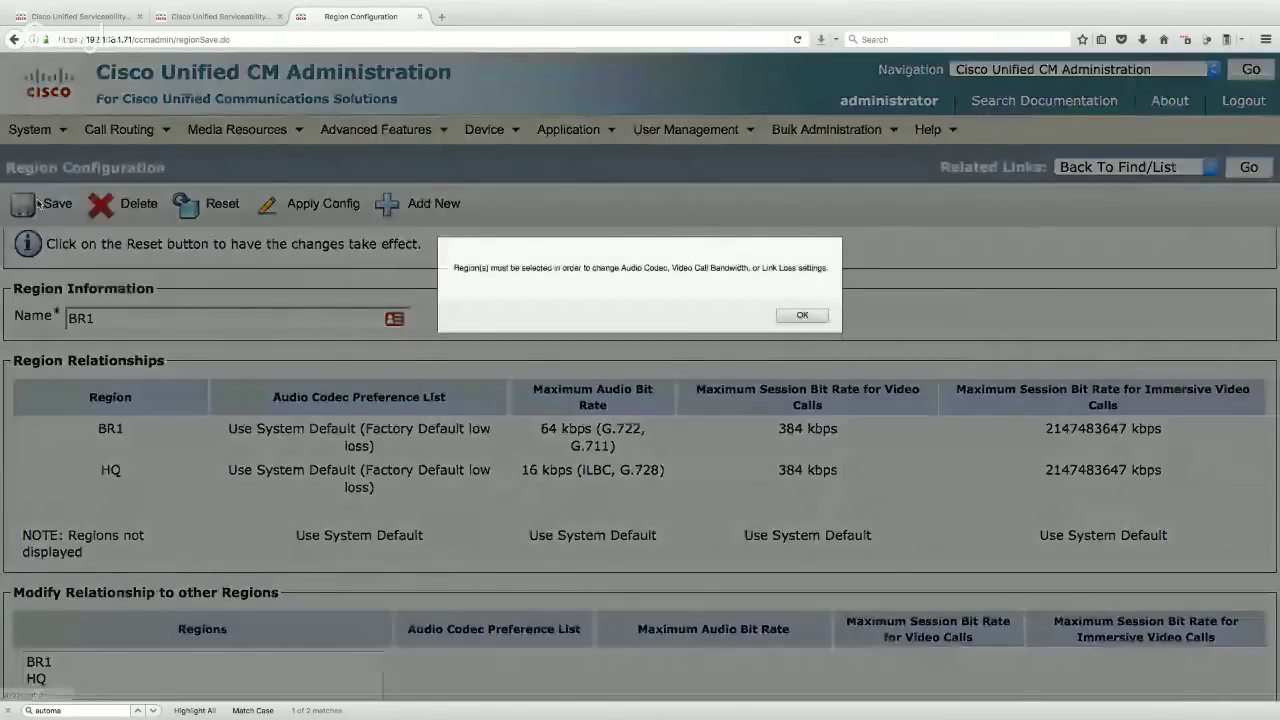
pyautogui.click(814, 318)
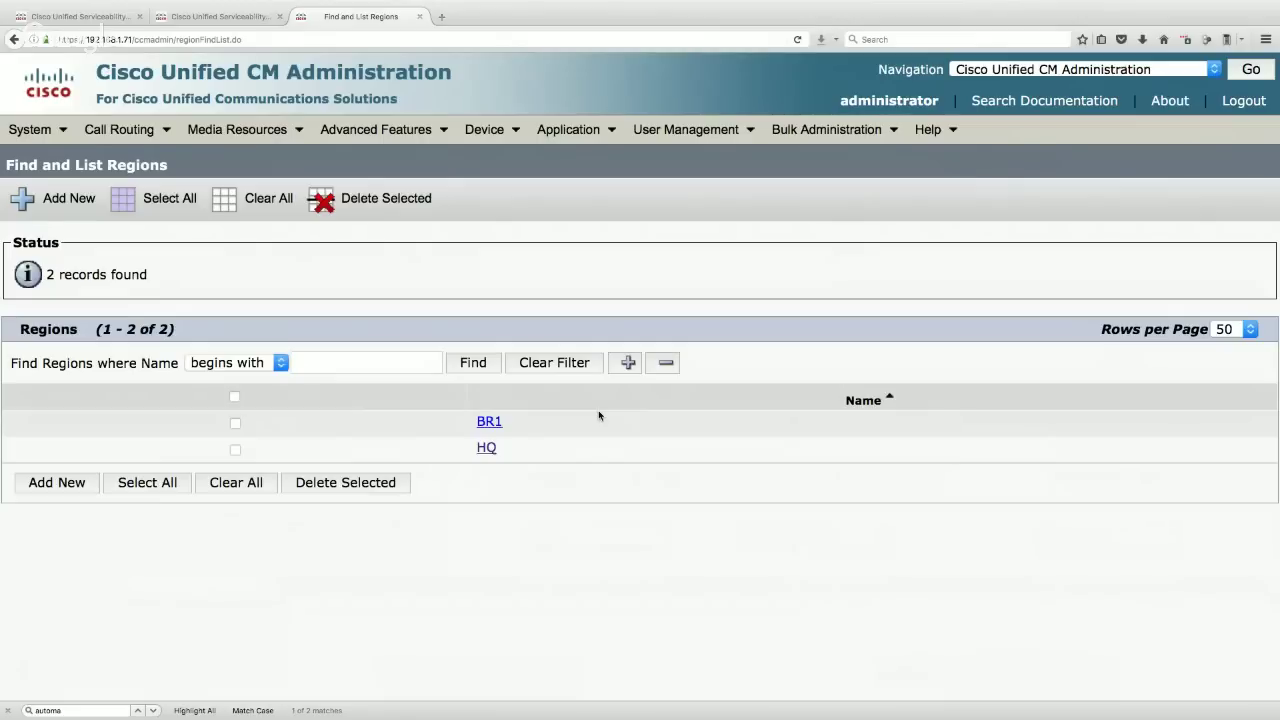
# - List all existing locations under System > Location Info > Location
pyautogui.click(37, 131)
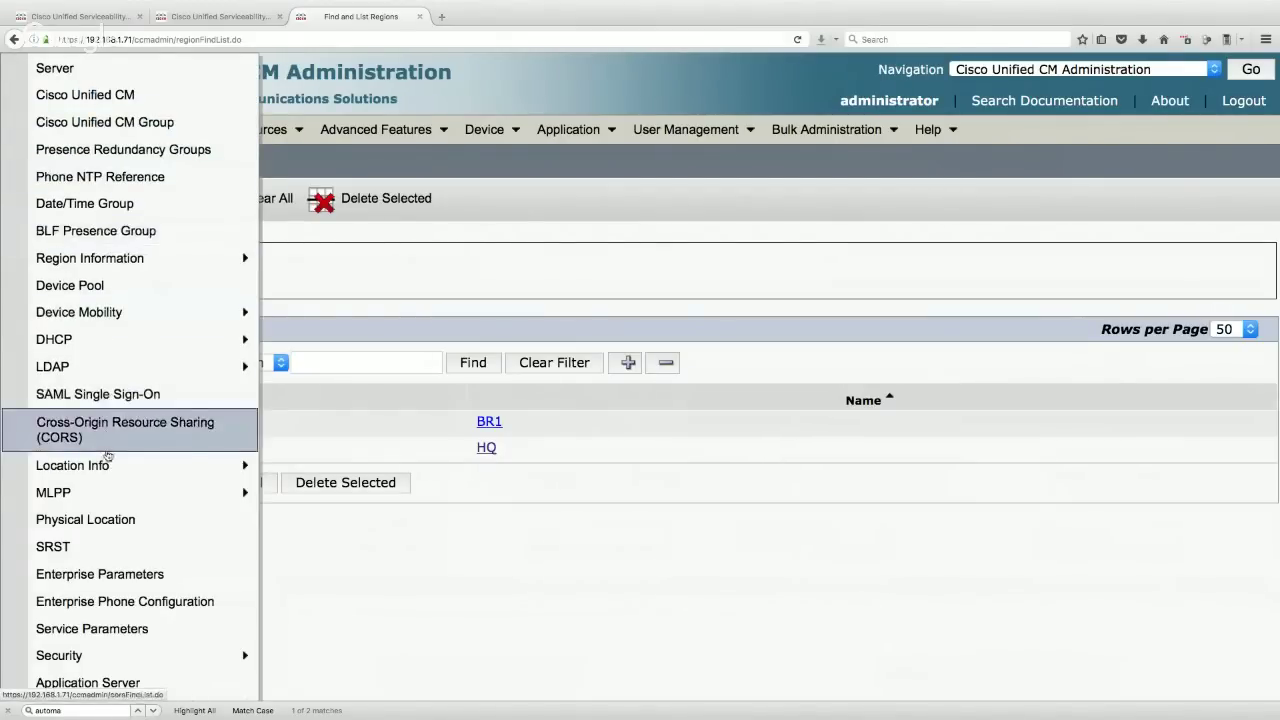
pyautogui.moveTo(107, 467)
pyautogui.click(313, 476)
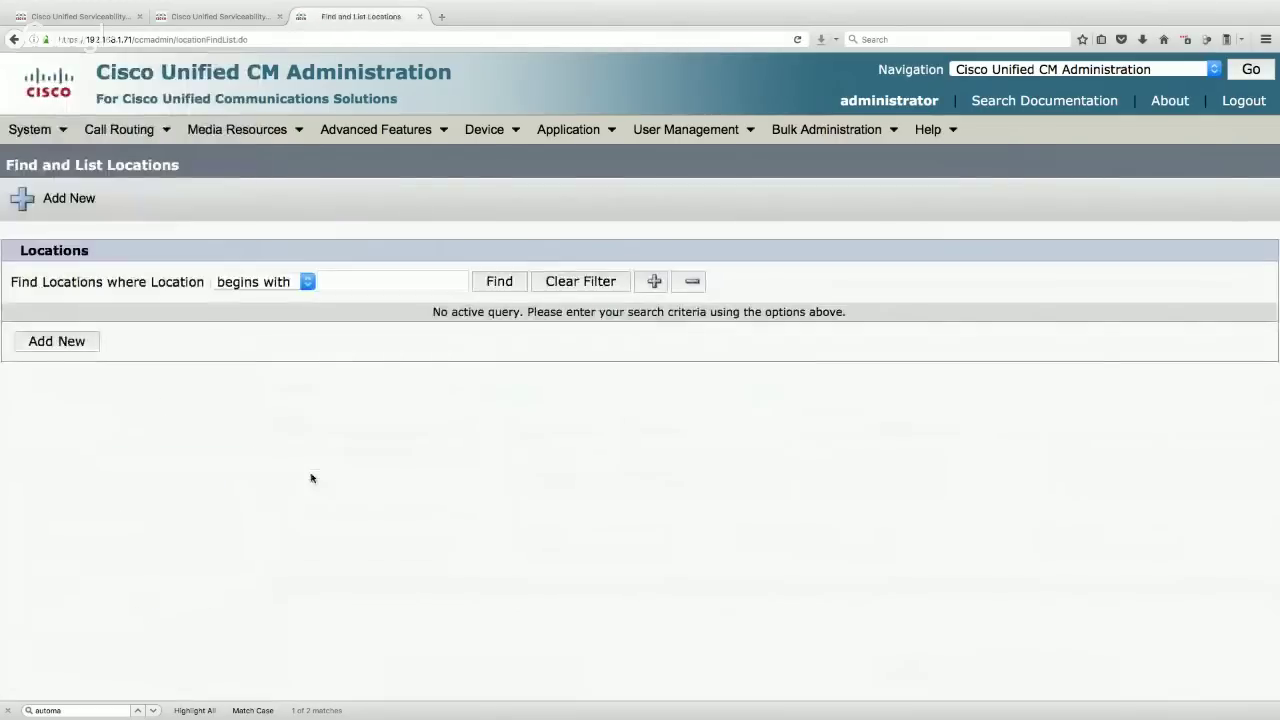
pyautogui.click(520, 286)
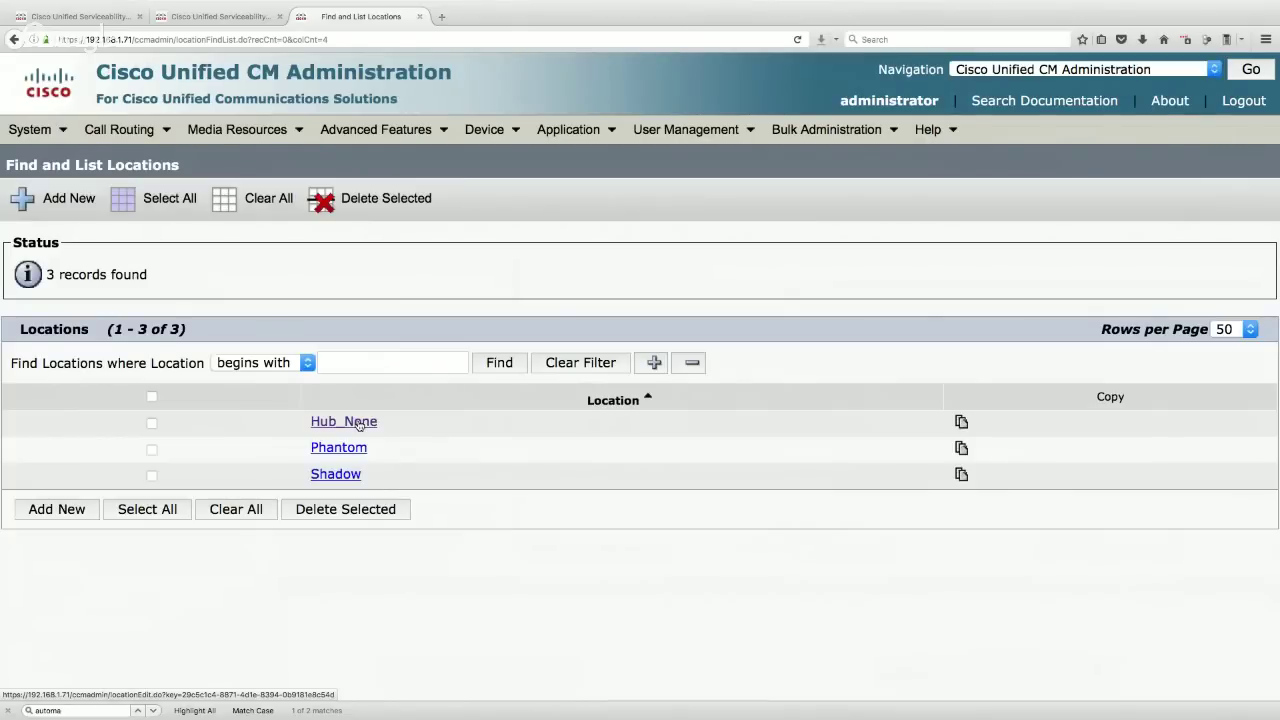
# - Rename the Hub_None location to HQ
pyautogui.click(358, 424)
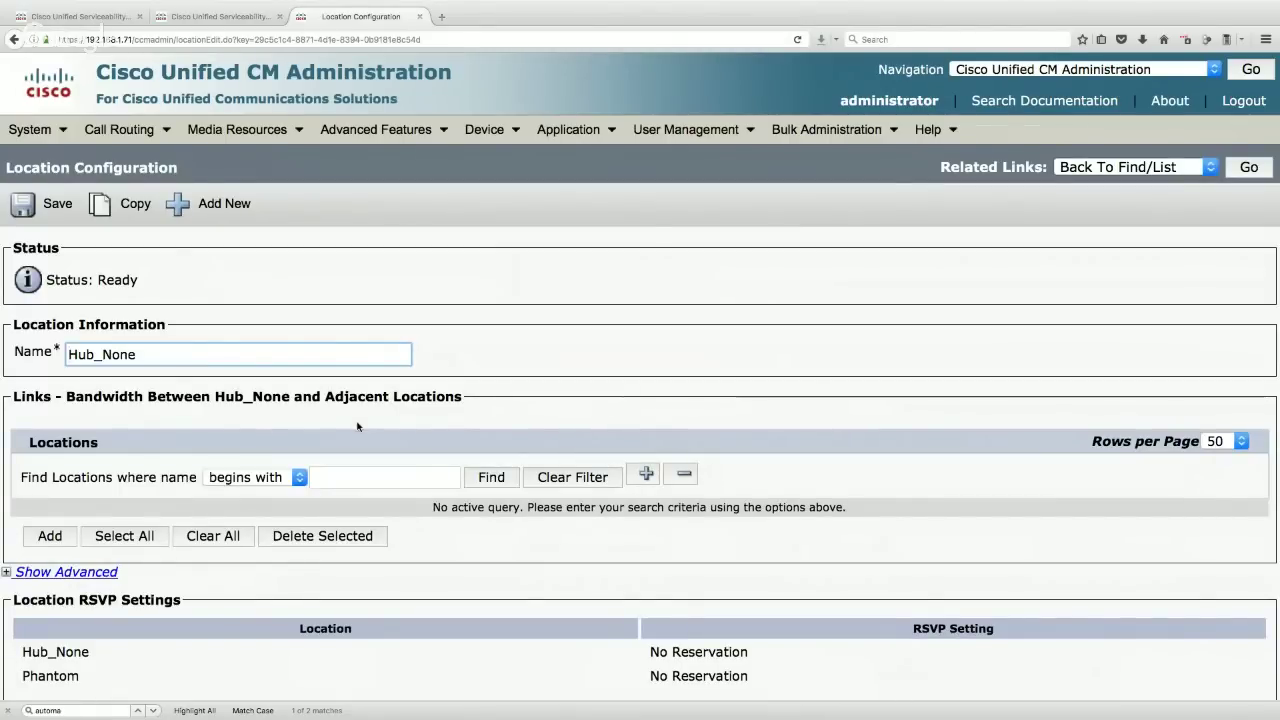
pyautogui.moveTo(146, 356); pyautogui.dragTo(38, 352)
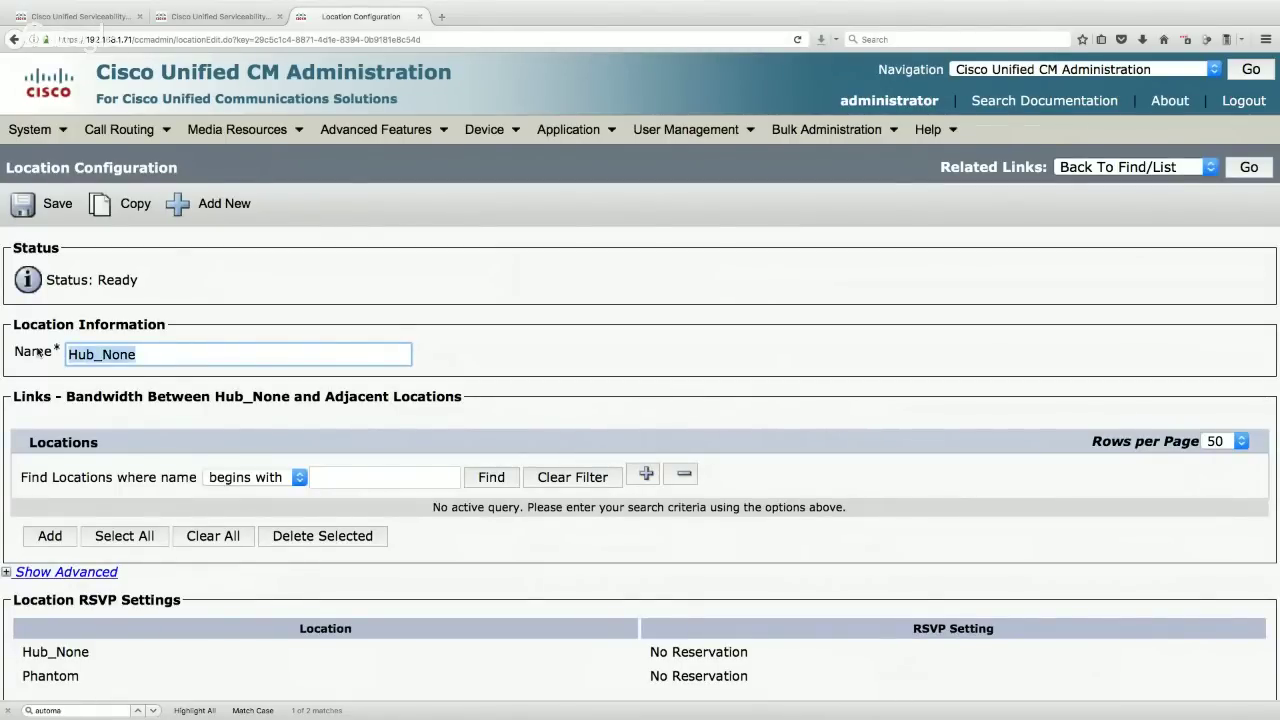
pyautogui.write('HQ')
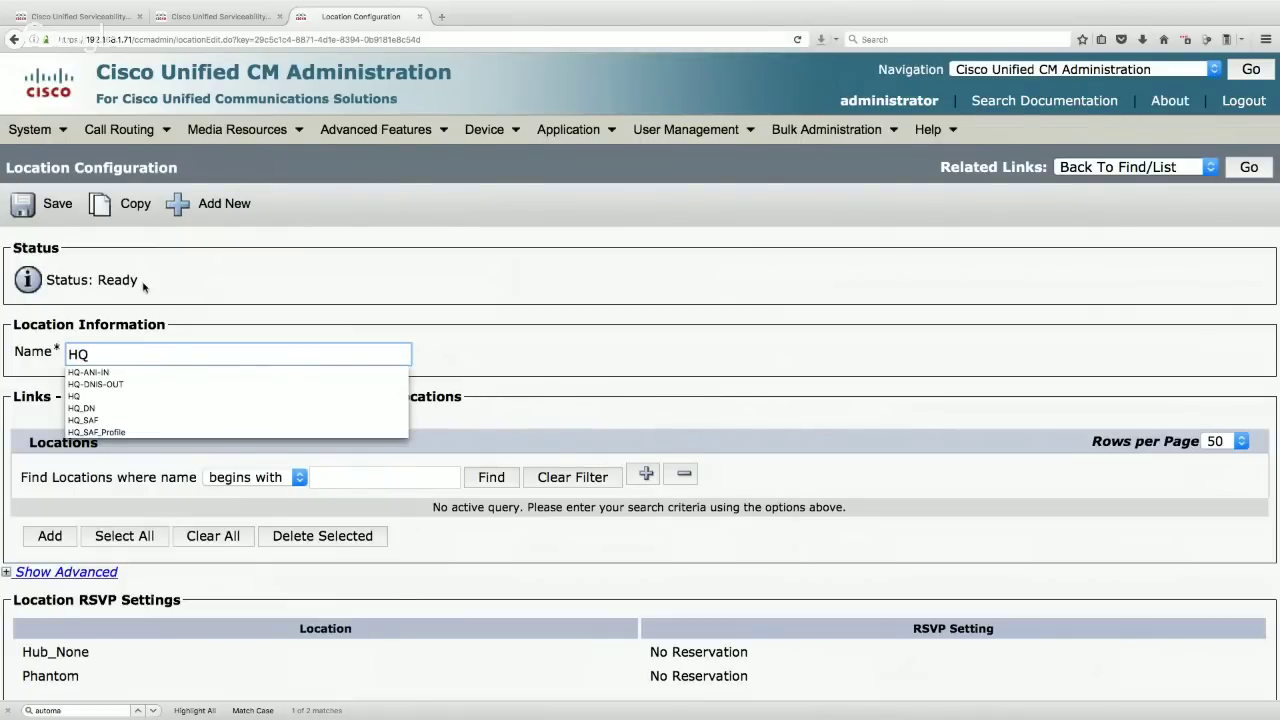
# - Save the HQ rename and add a new location named BR1
pyautogui.click(44, 206)
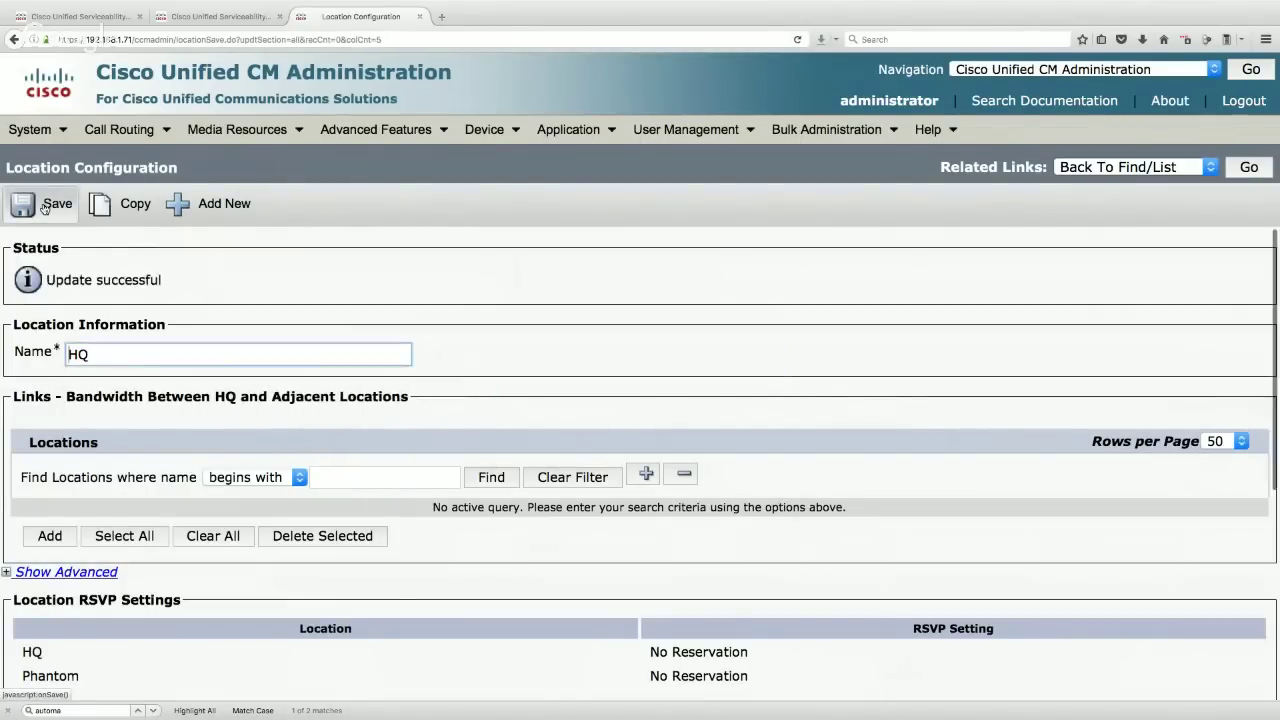
pyautogui.click(216, 210)
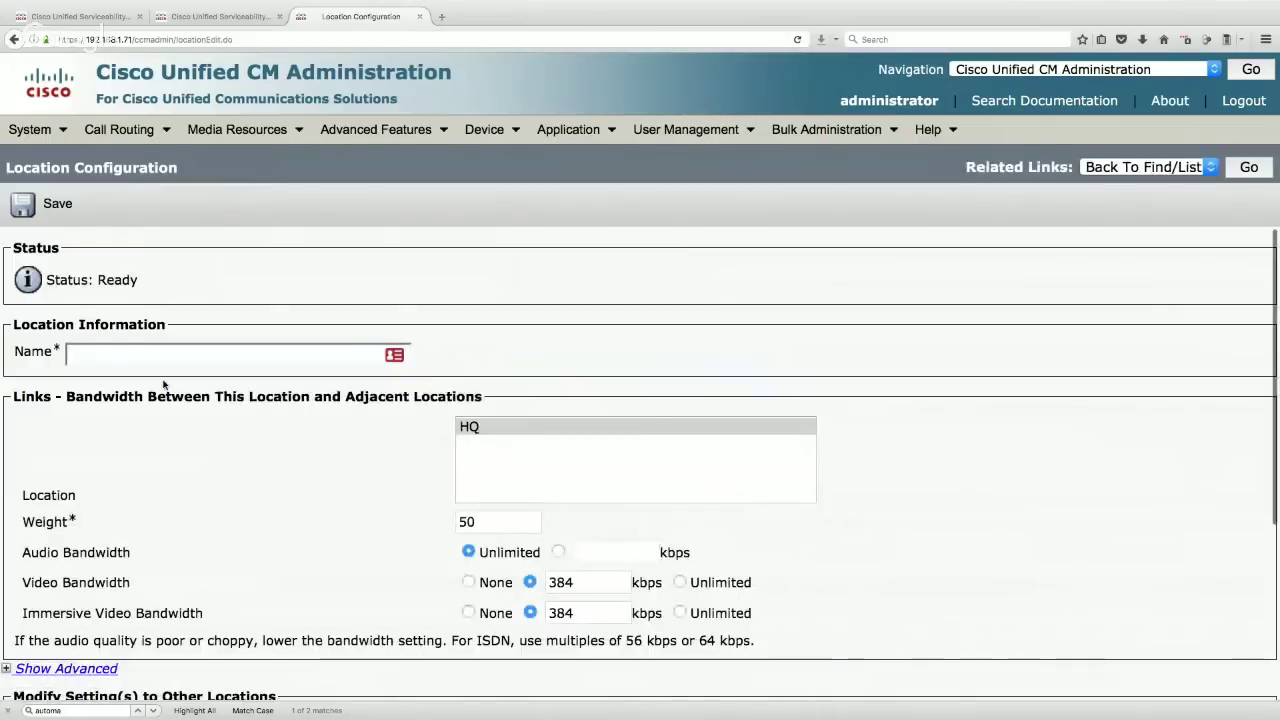
pyautogui.write('BR1')
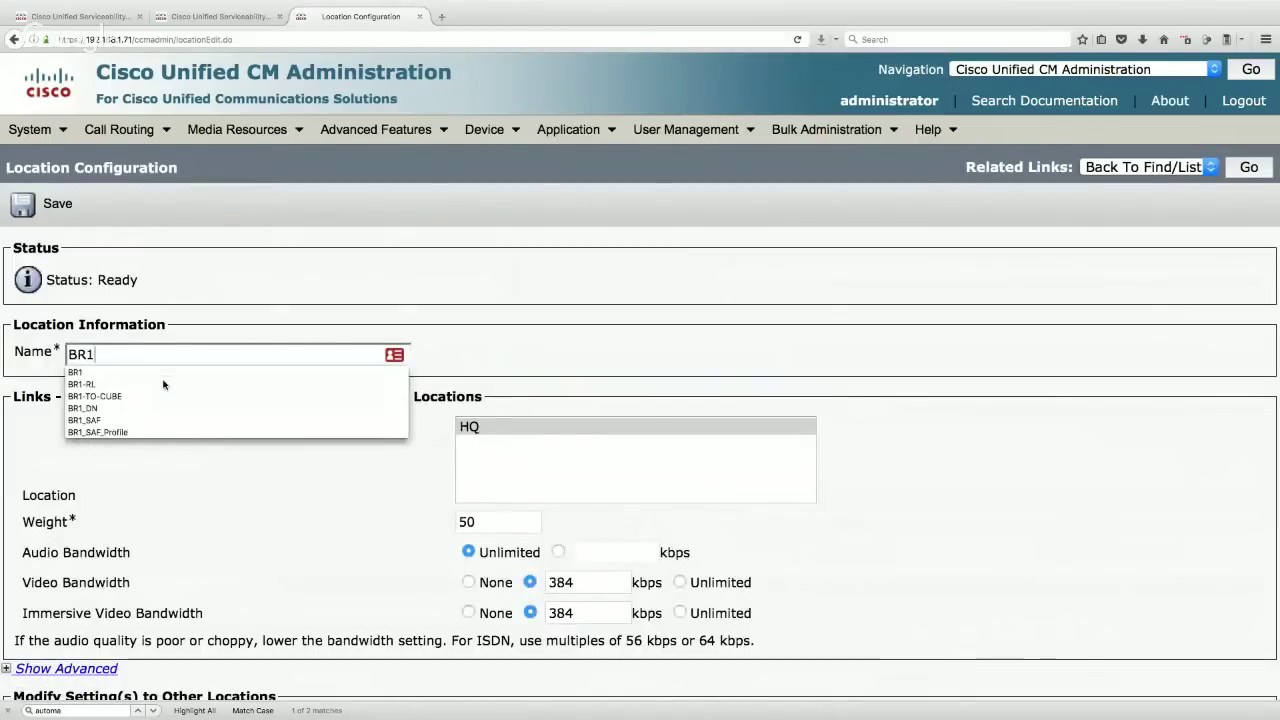
pyautogui.click(41, 207)
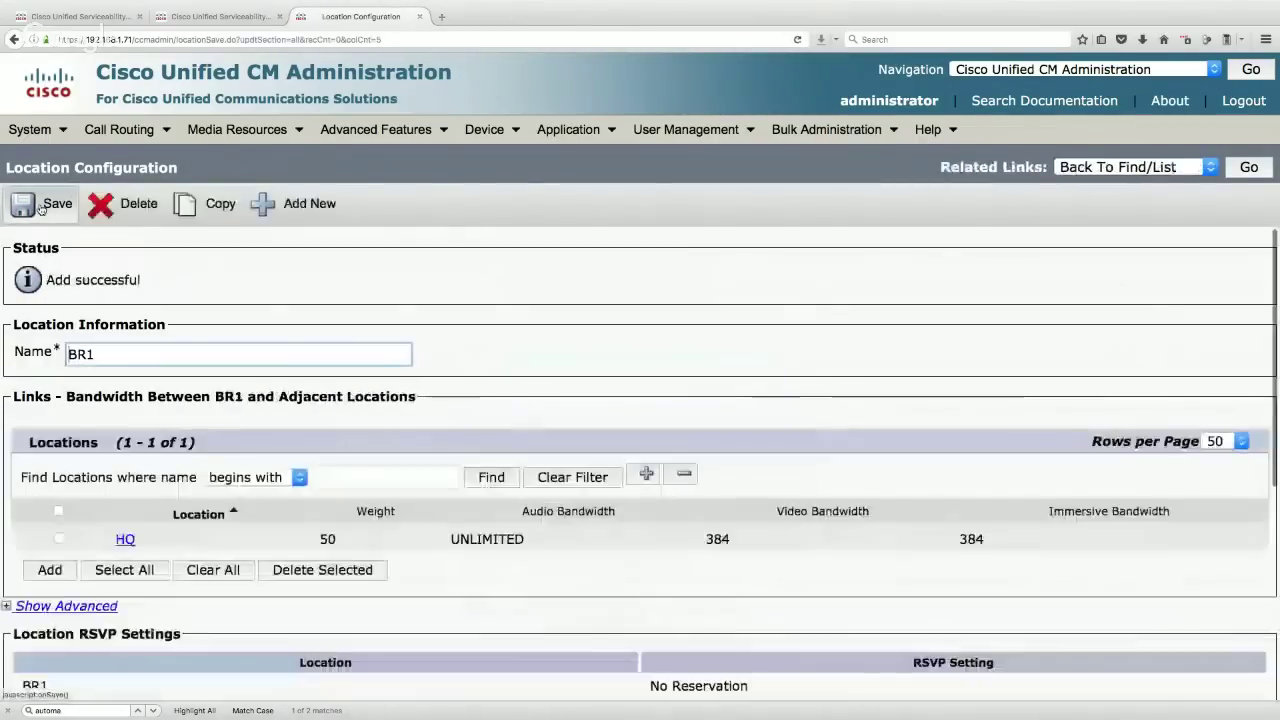
pyautogui.scroll(-2, 564, 306)
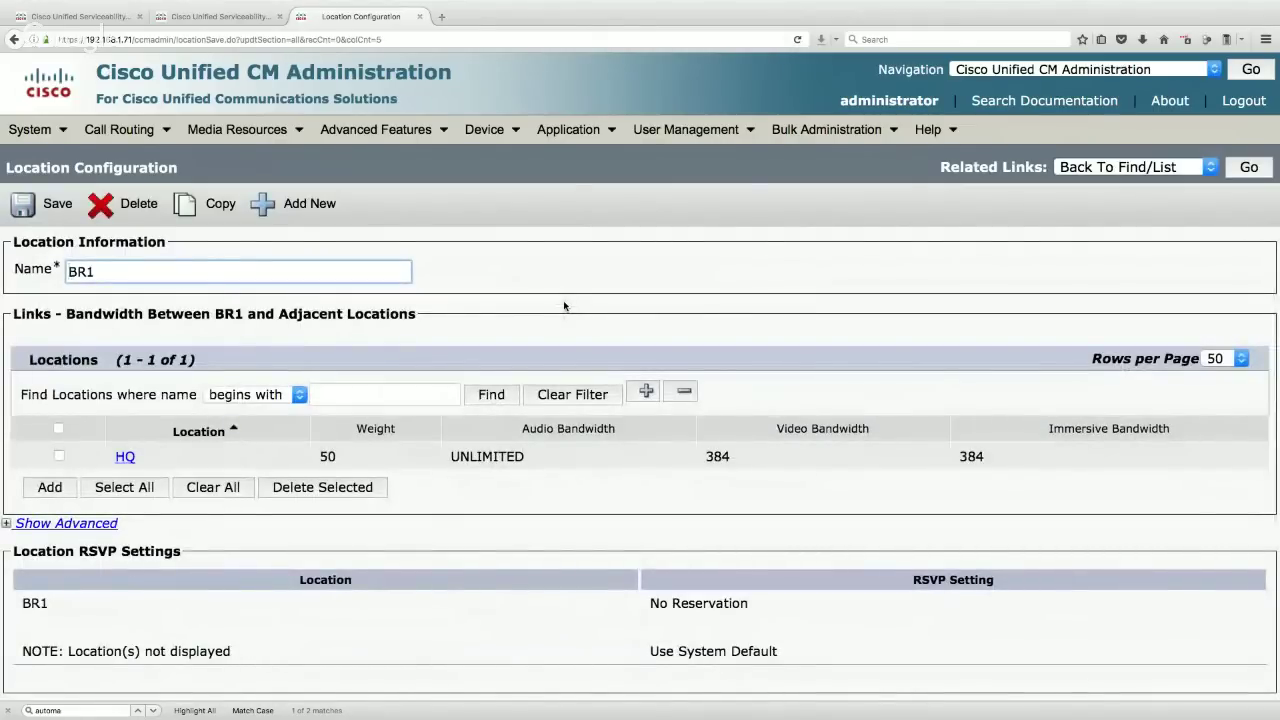
# - Set the BR1–HQ link audio bandwidth to a fixed 80 kbps
pyautogui.click(126, 458)
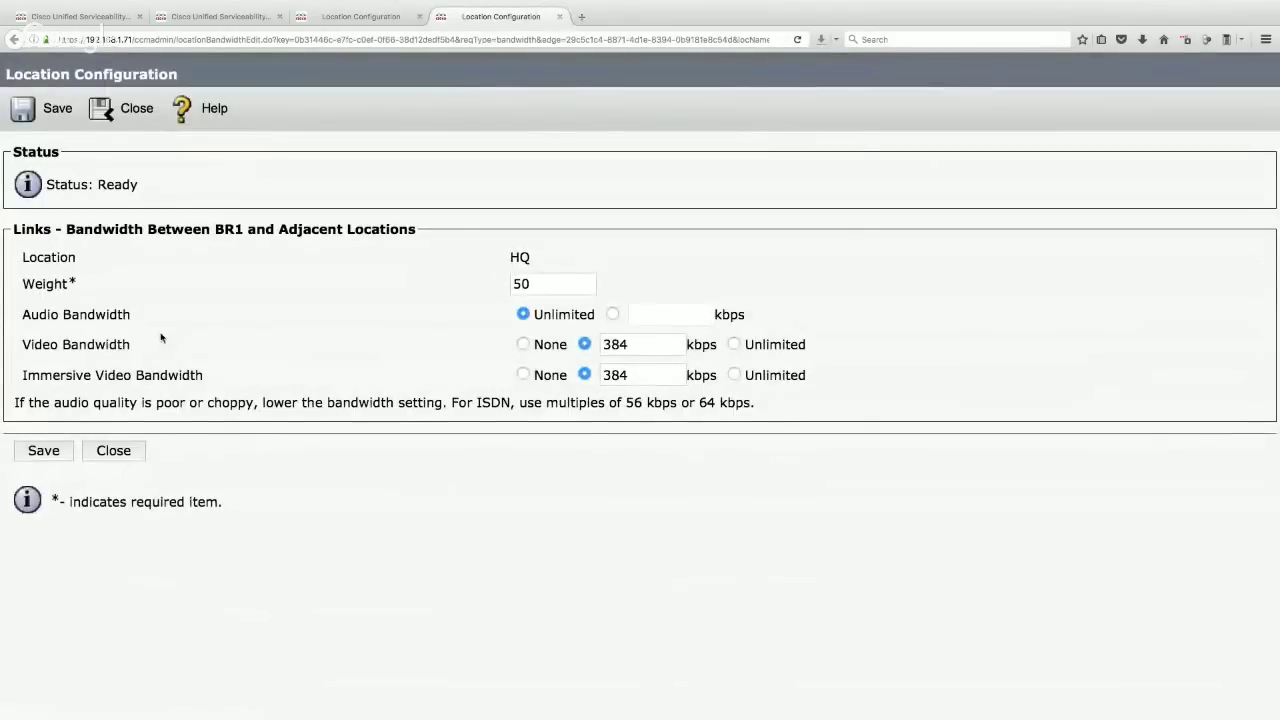
pyautogui.moveTo(144, 318); pyautogui.dragTo(17, 320)
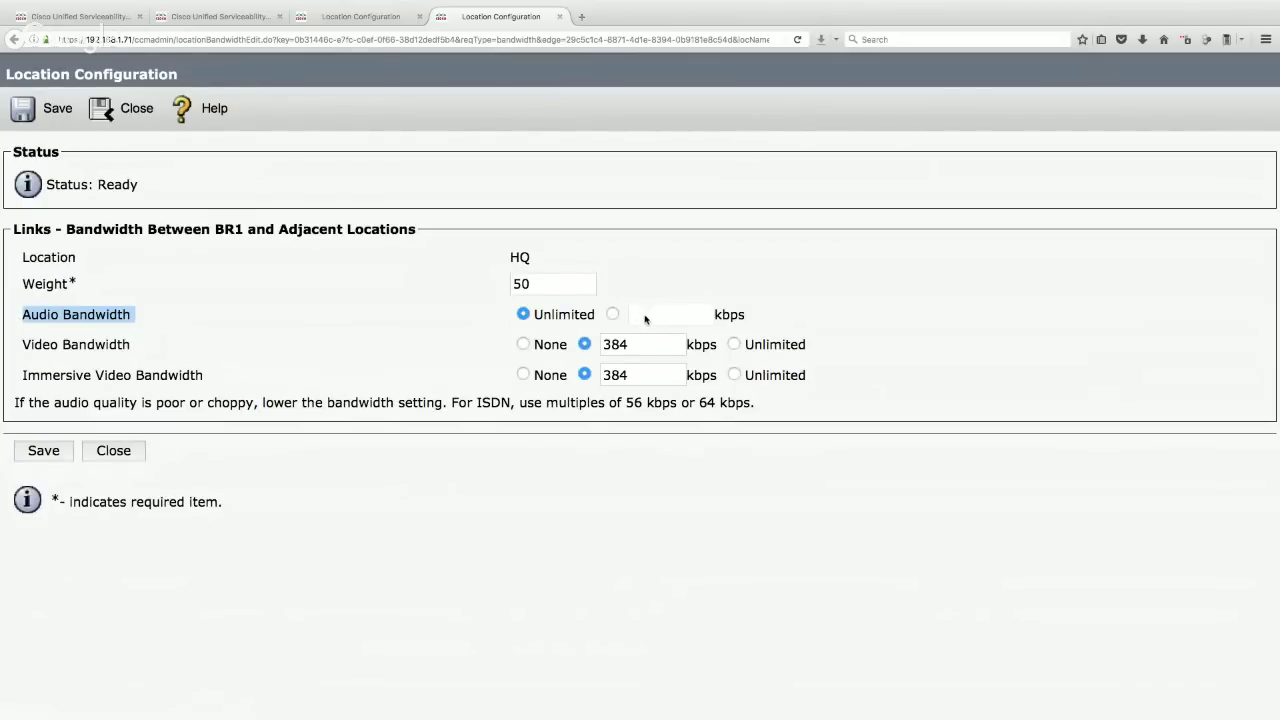
pyautogui.click(613, 314)
pyautogui.click(640, 314)
pyautogui.write('80')
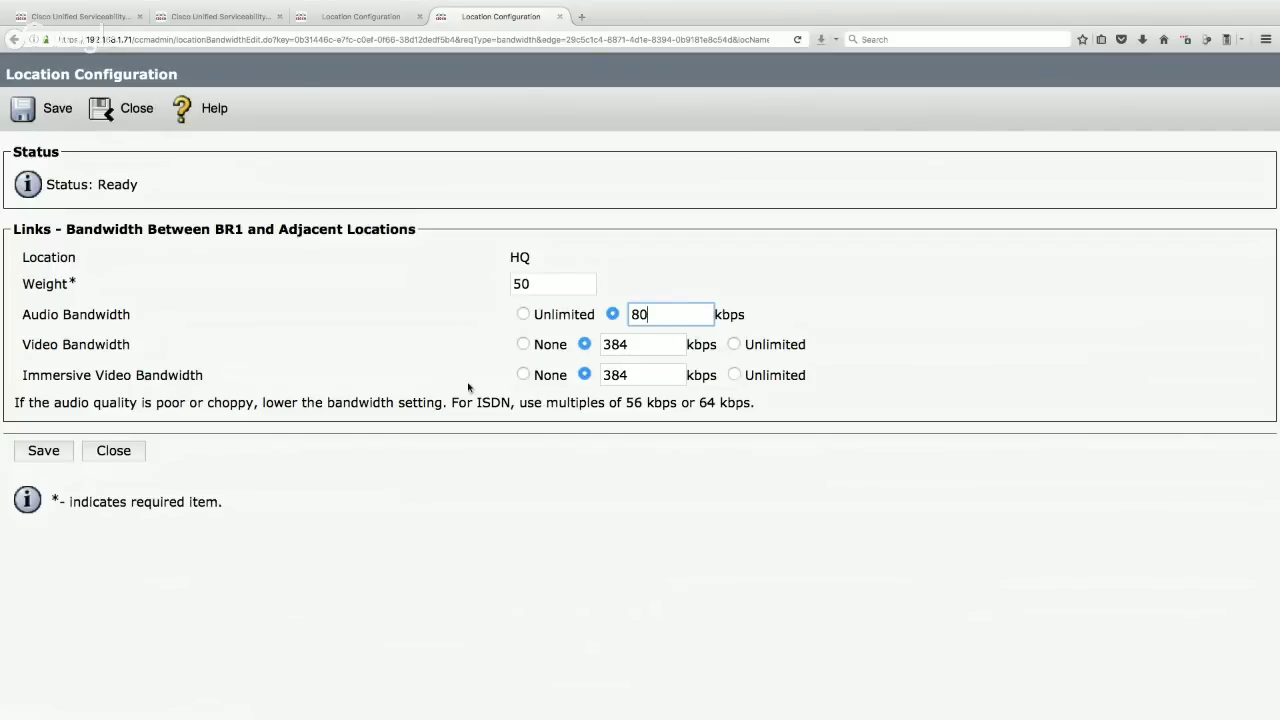
# - Save the 80 kbps audio limit and return to the locations list of BR1, HQ, Phantom, Shadow
pyautogui.click(43, 118)
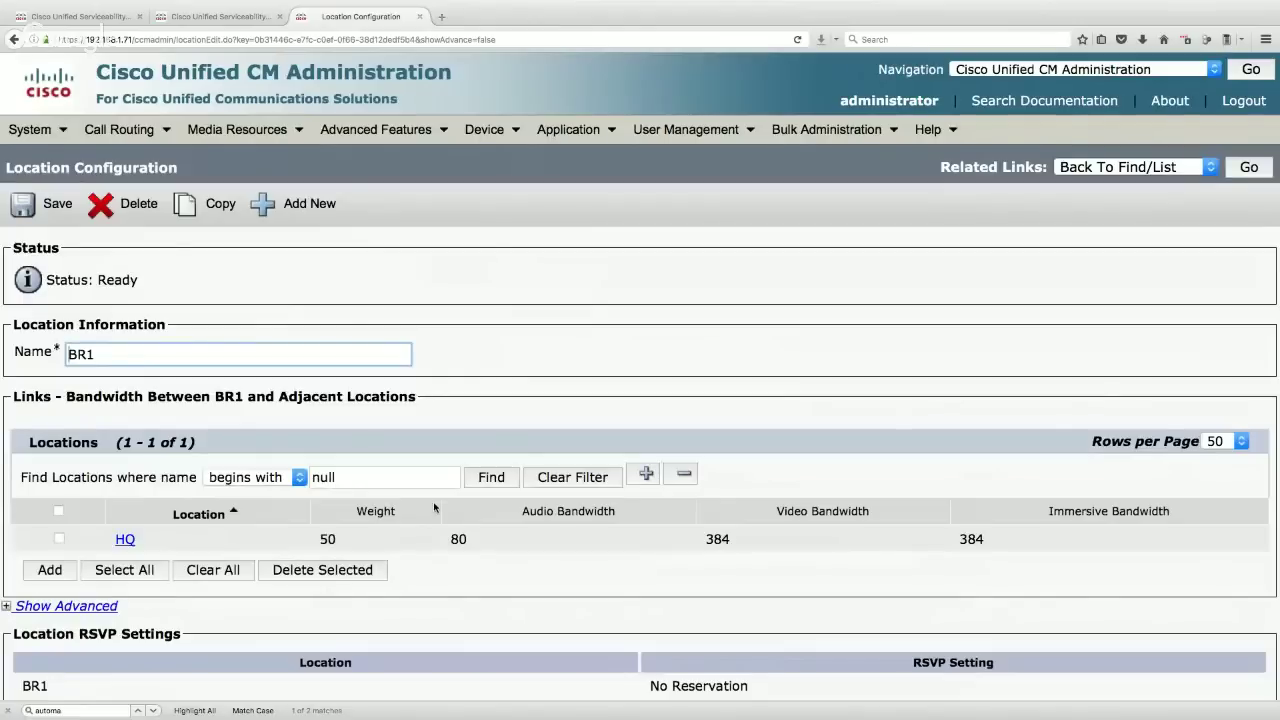
pyautogui.click(456, 539)
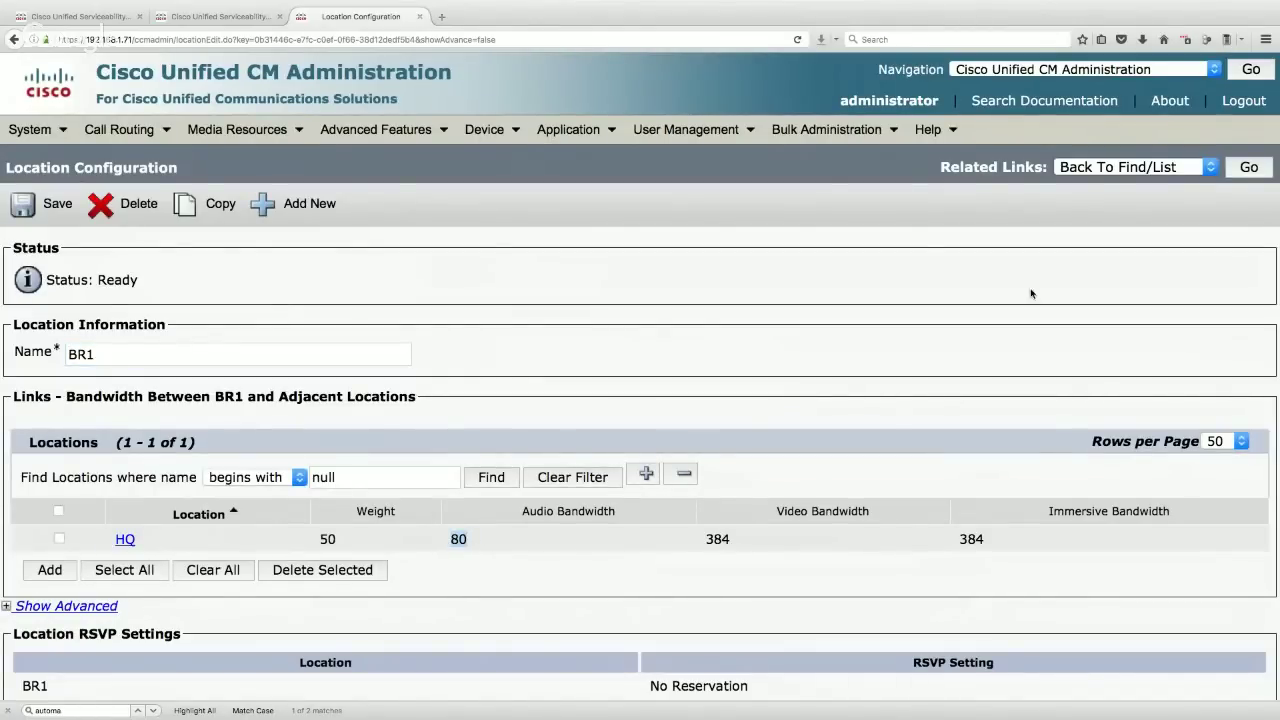
pyautogui.click(1249, 168)
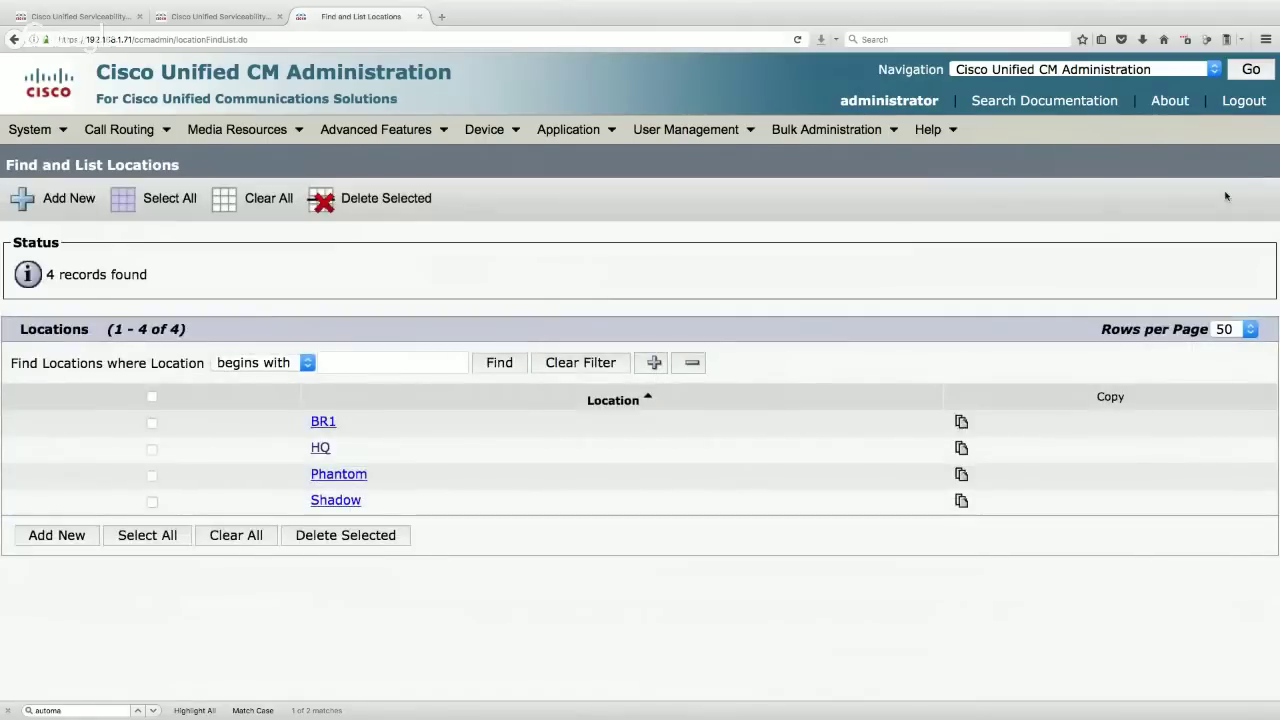
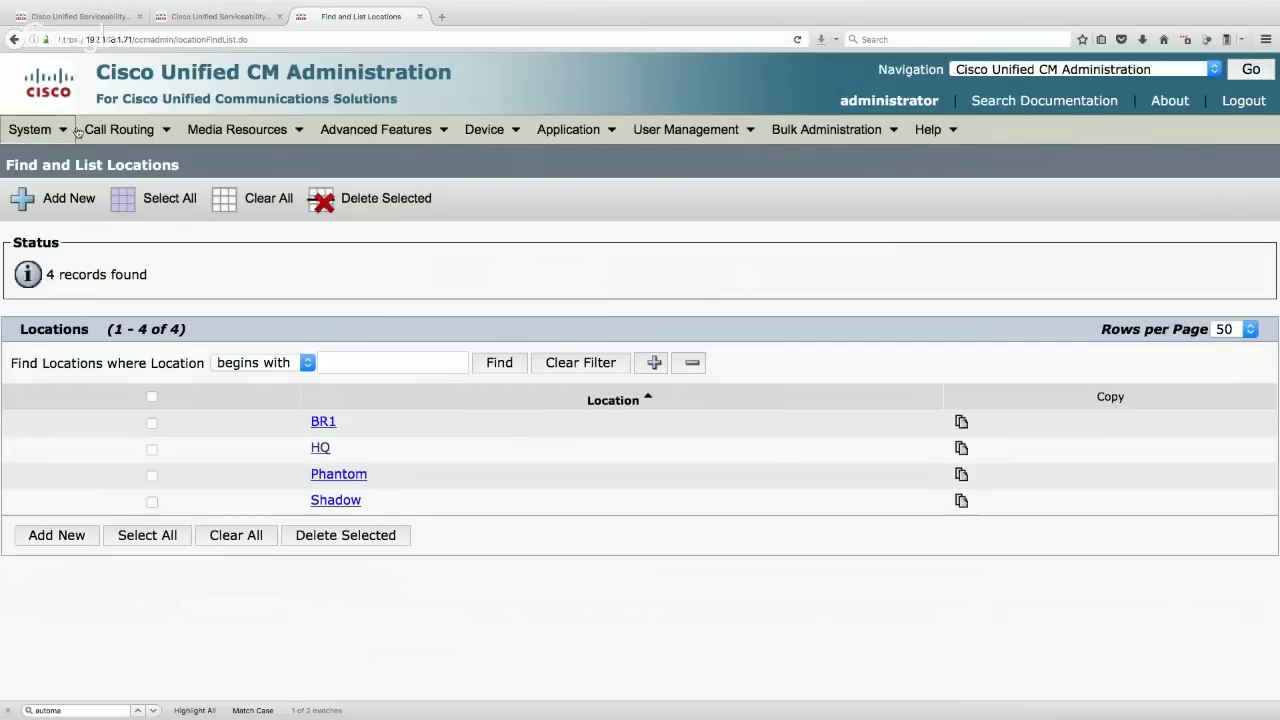
# - List all existing partitions under Call Routing > Class of Control > Partition
pyautogui.click(117, 130)
pyautogui.moveTo(200, 231)
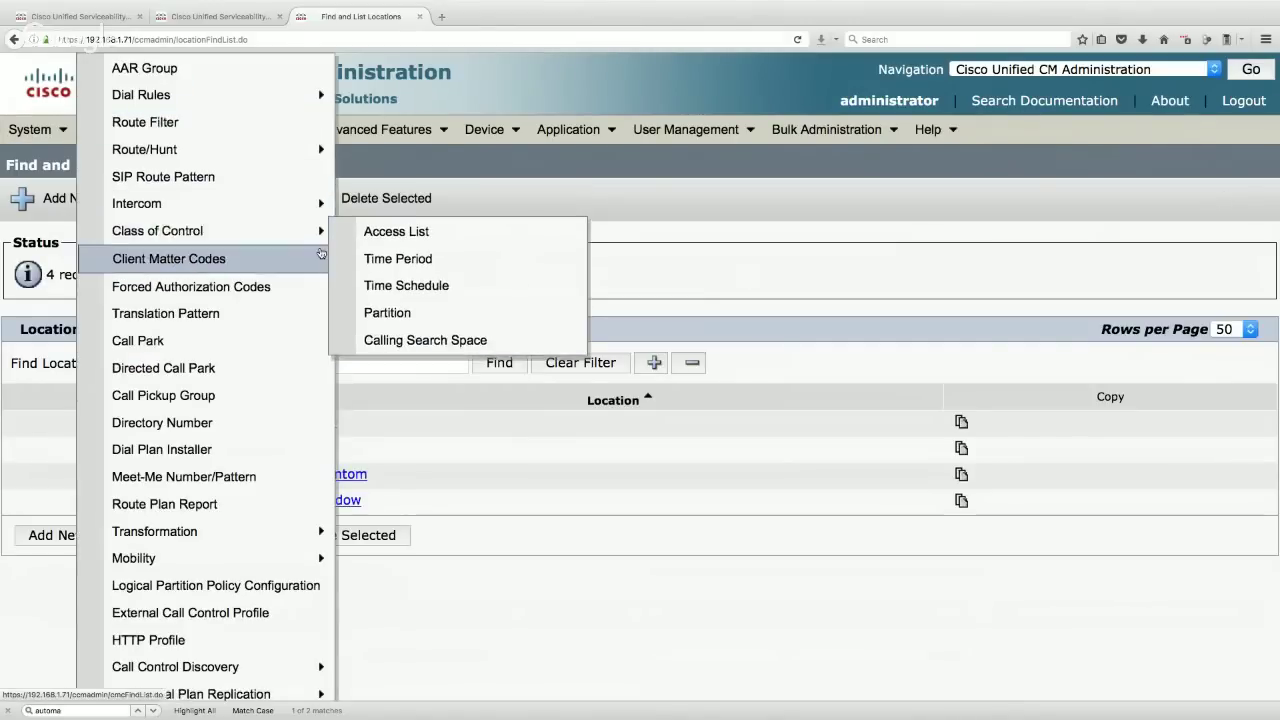
pyautogui.click(427, 317)
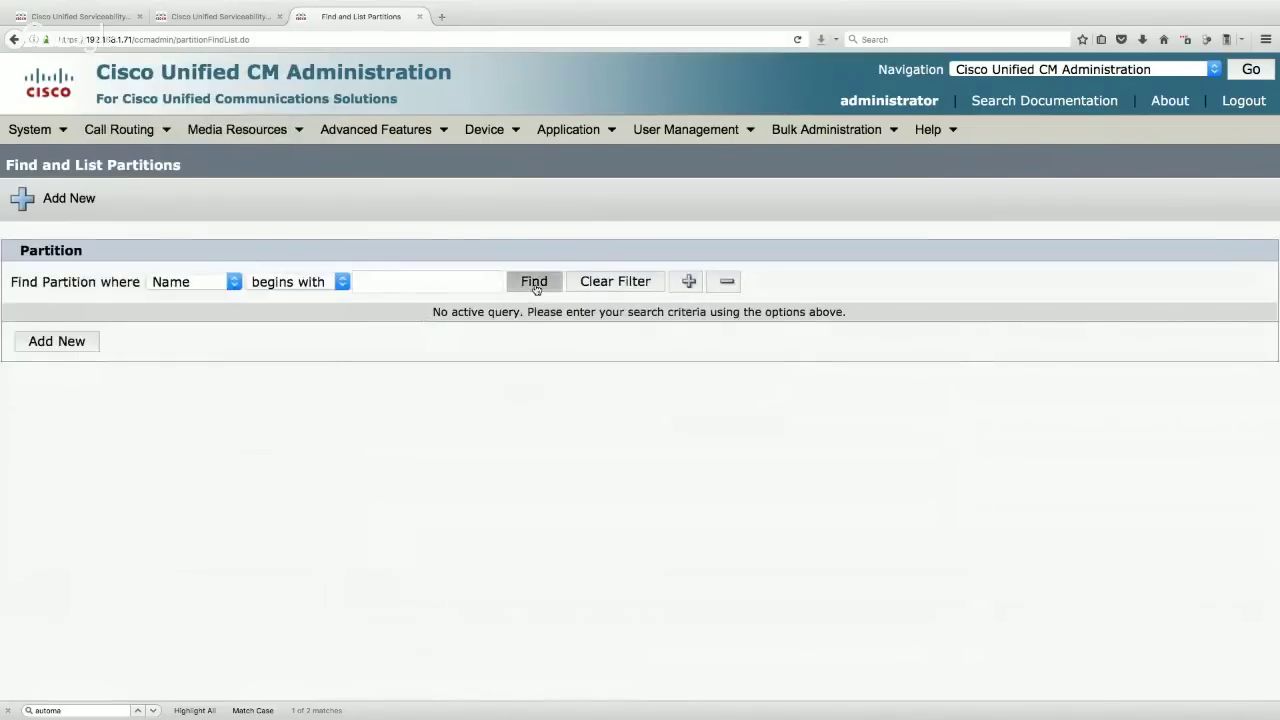
pyautogui.click(535, 289)
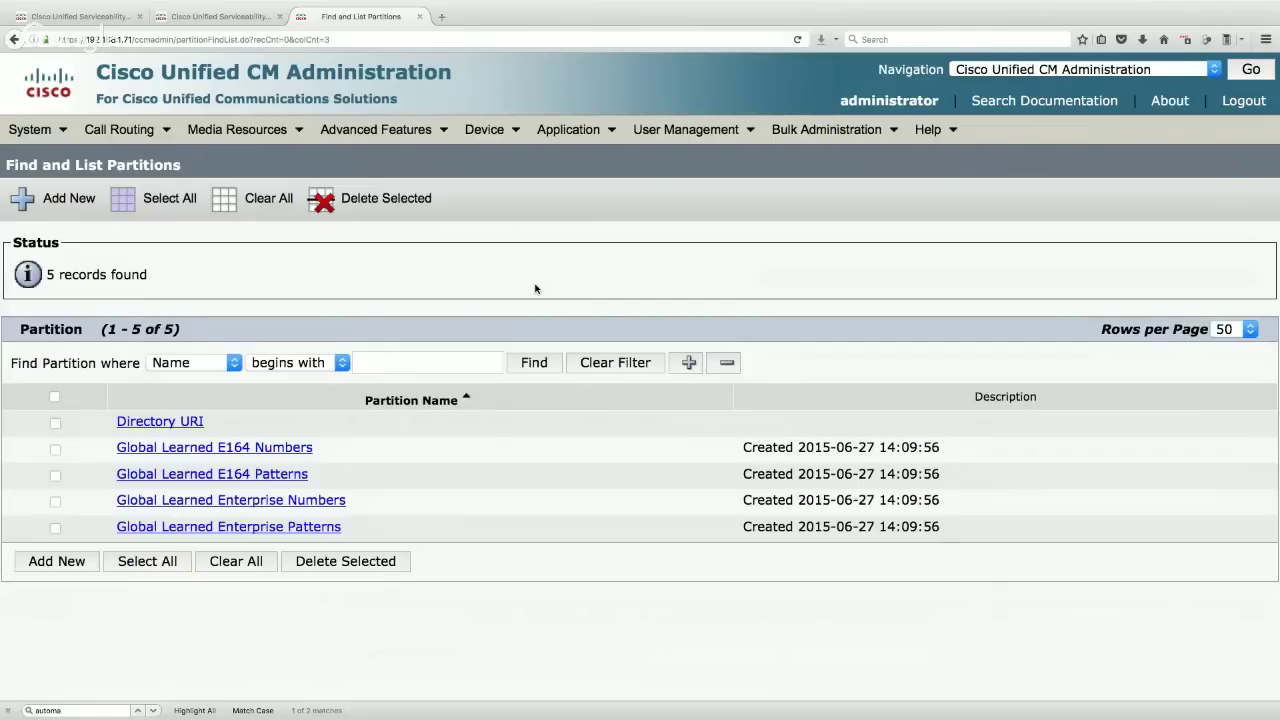
# - Add partitions INTERNAL, HQ and BR1, one name per line, and save them
pyautogui.click(55, 199)
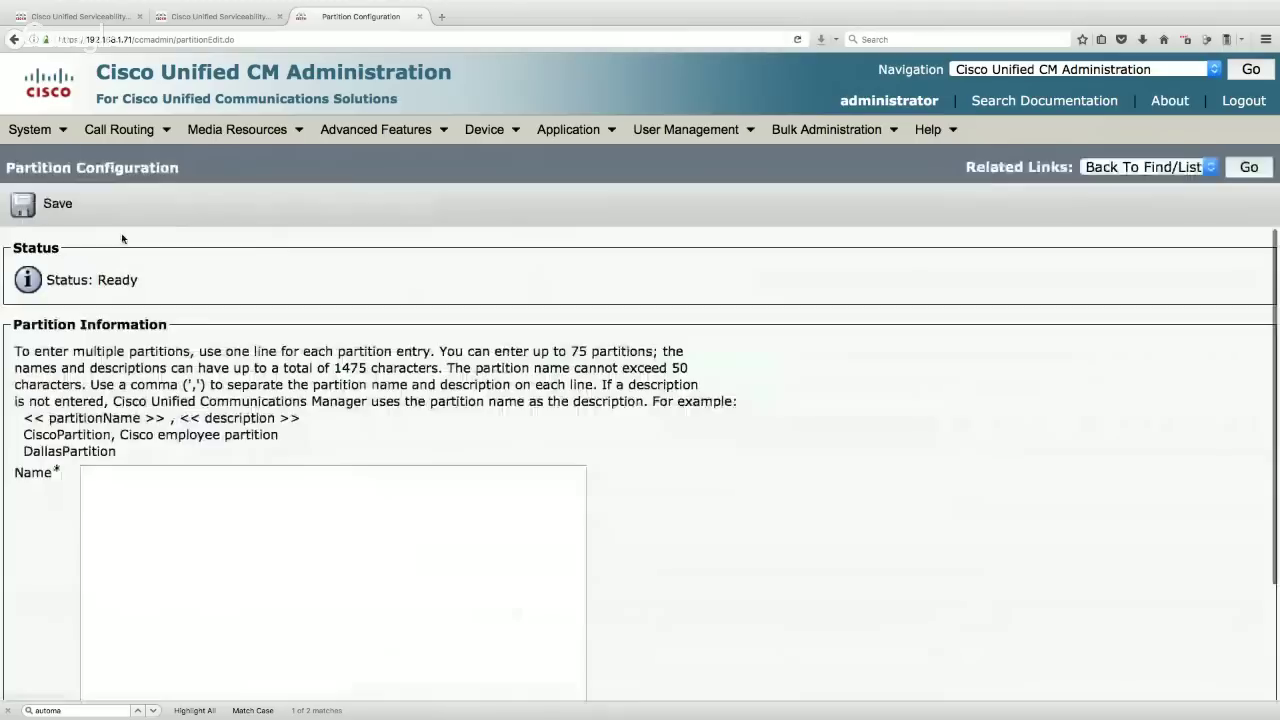
pyautogui.click(148, 493)
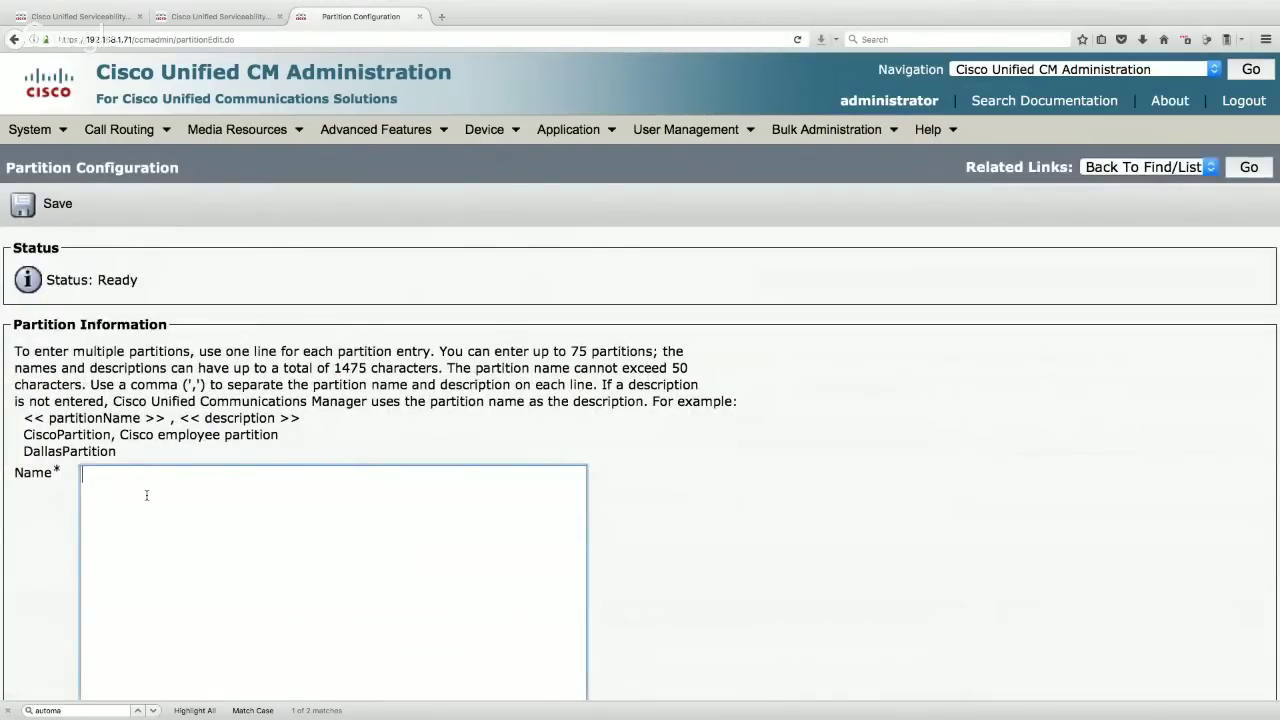
pyautogui.write('INTERNAL')
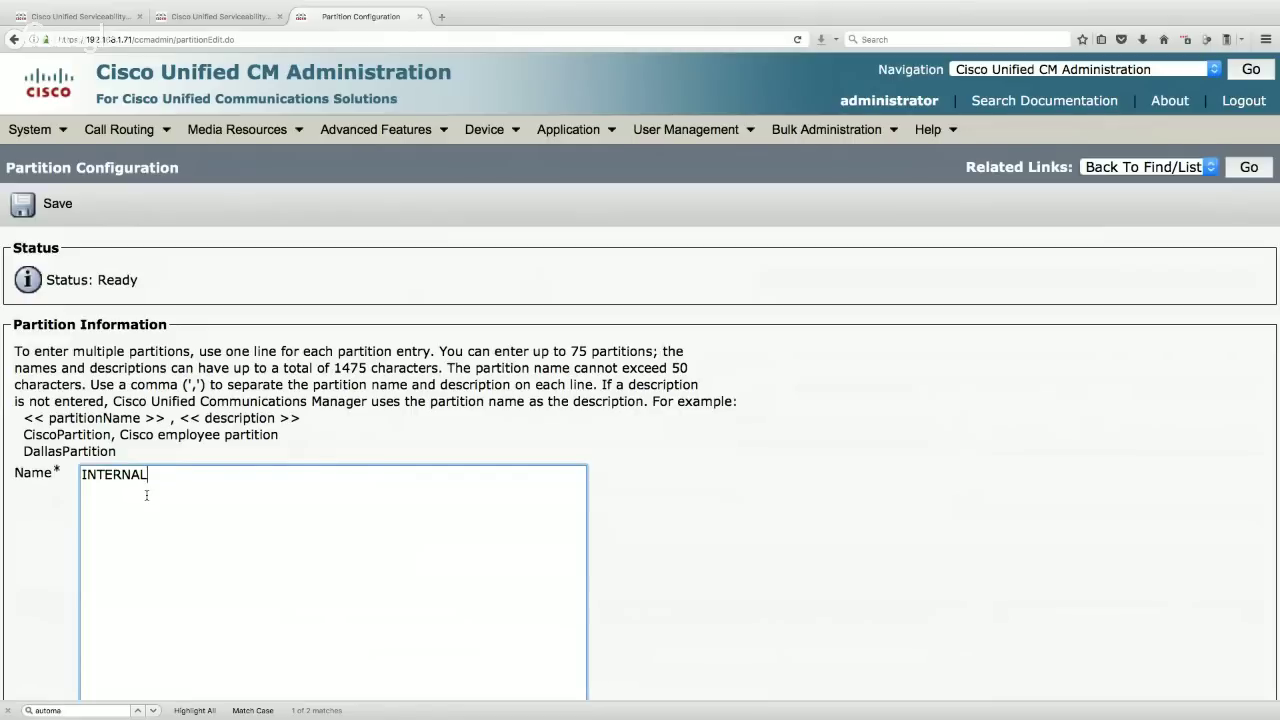
pyautogui.press('Return')
pyautogui.write('HQ')
pyautogui.press('Return')
pyautogui.write('BR1')
pyautogui.scroll(-2, 147, 495)
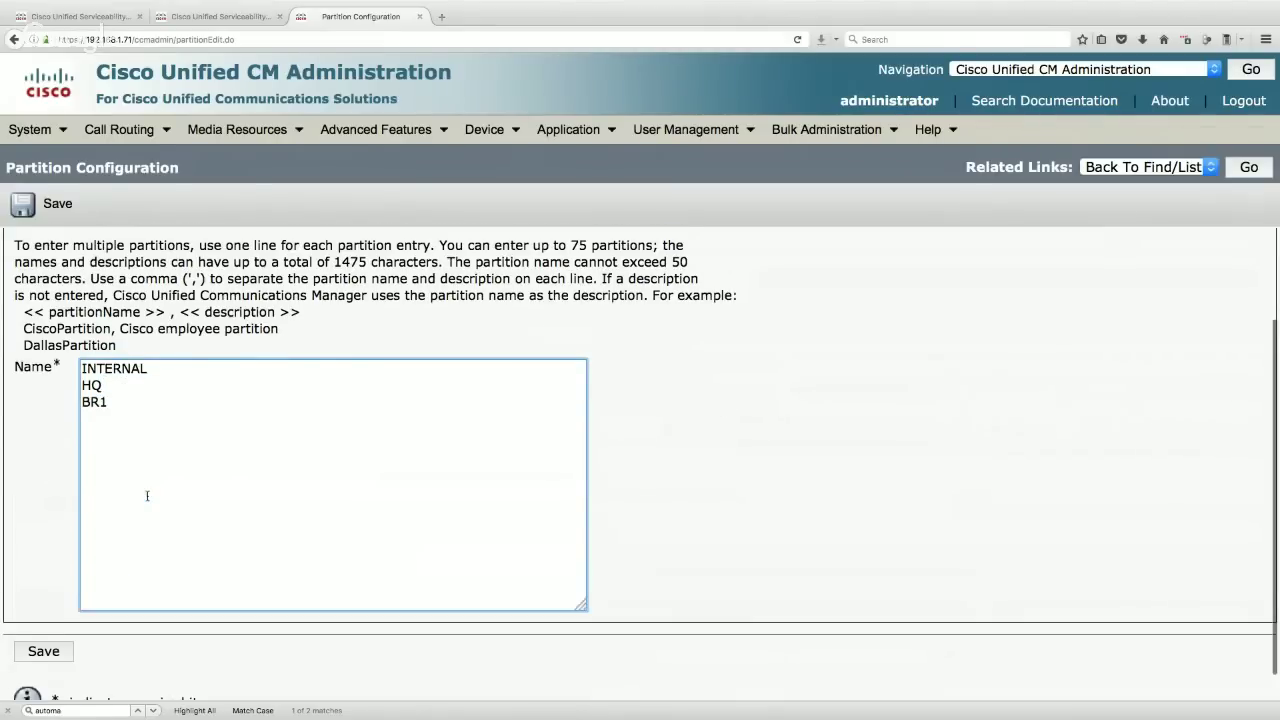
pyautogui.scroll(-1, 147, 495)
pyautogui.click(43, 651)
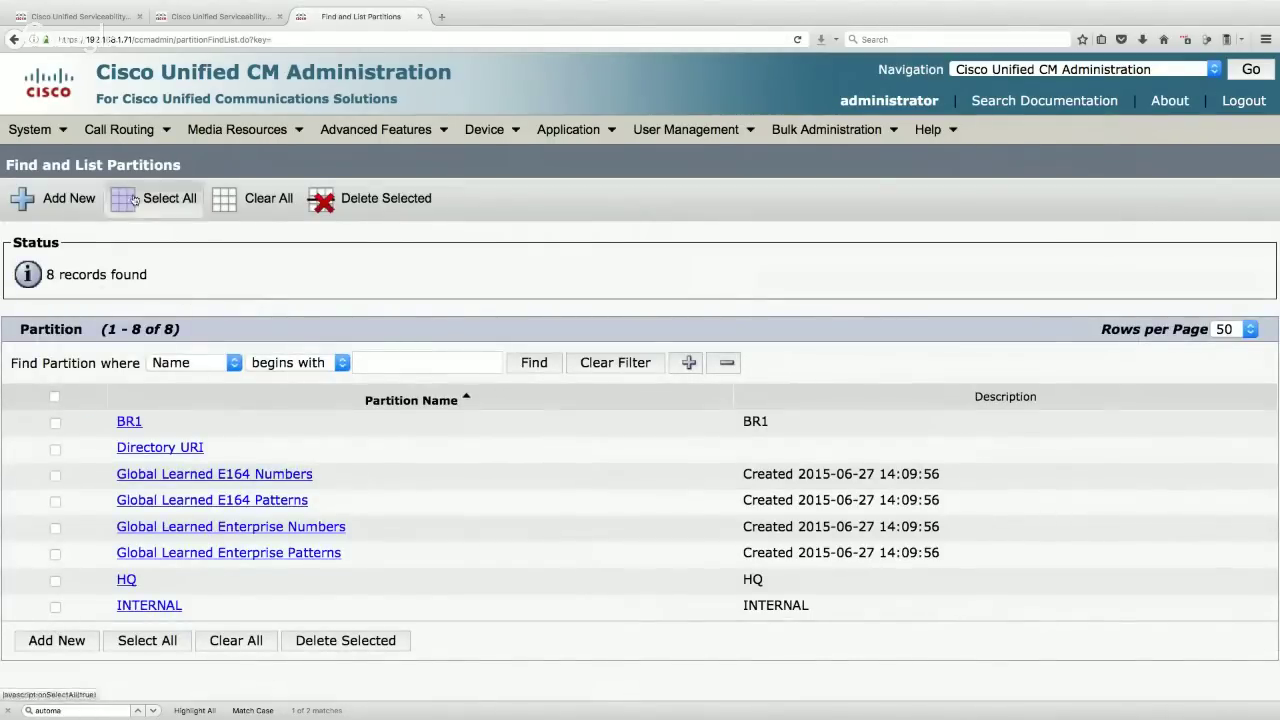
# - Start a new calling search space named HQ
pyautogui.moveTo(125, 129)
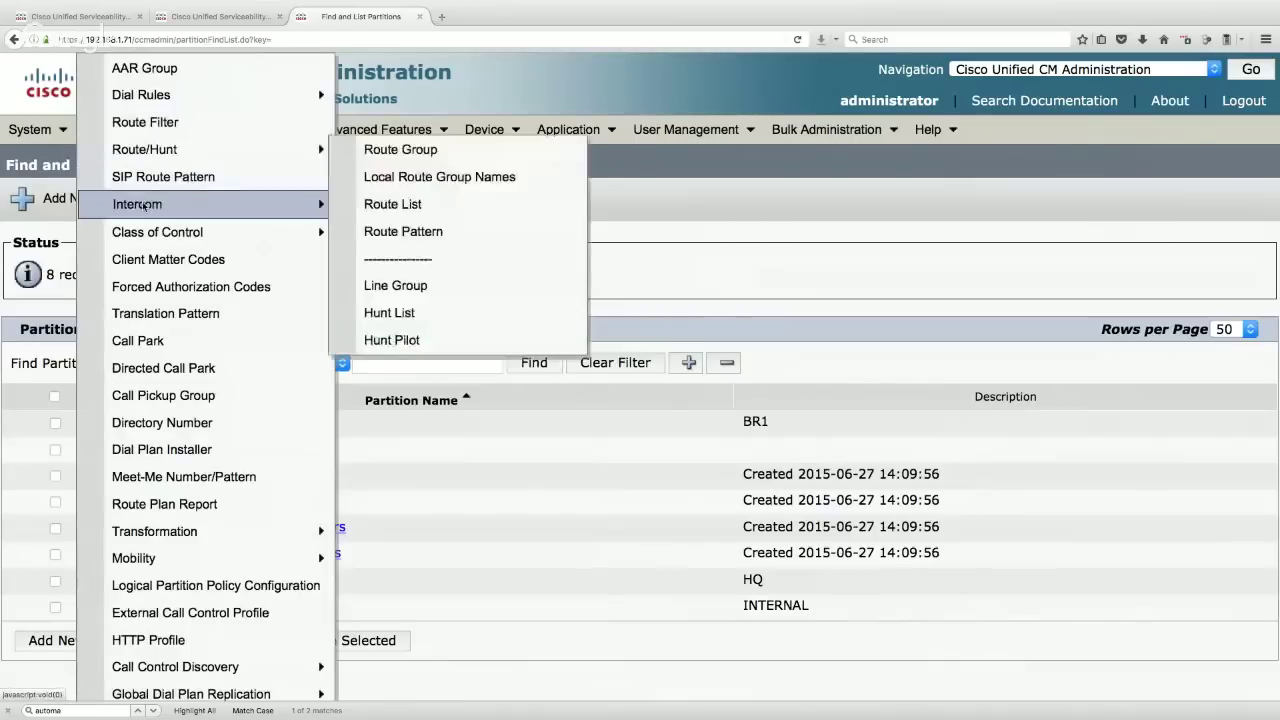
pyautogui.moveTo(142, 238)
pyautogui.click(416, 342)
pyautogui.click(615, 283)
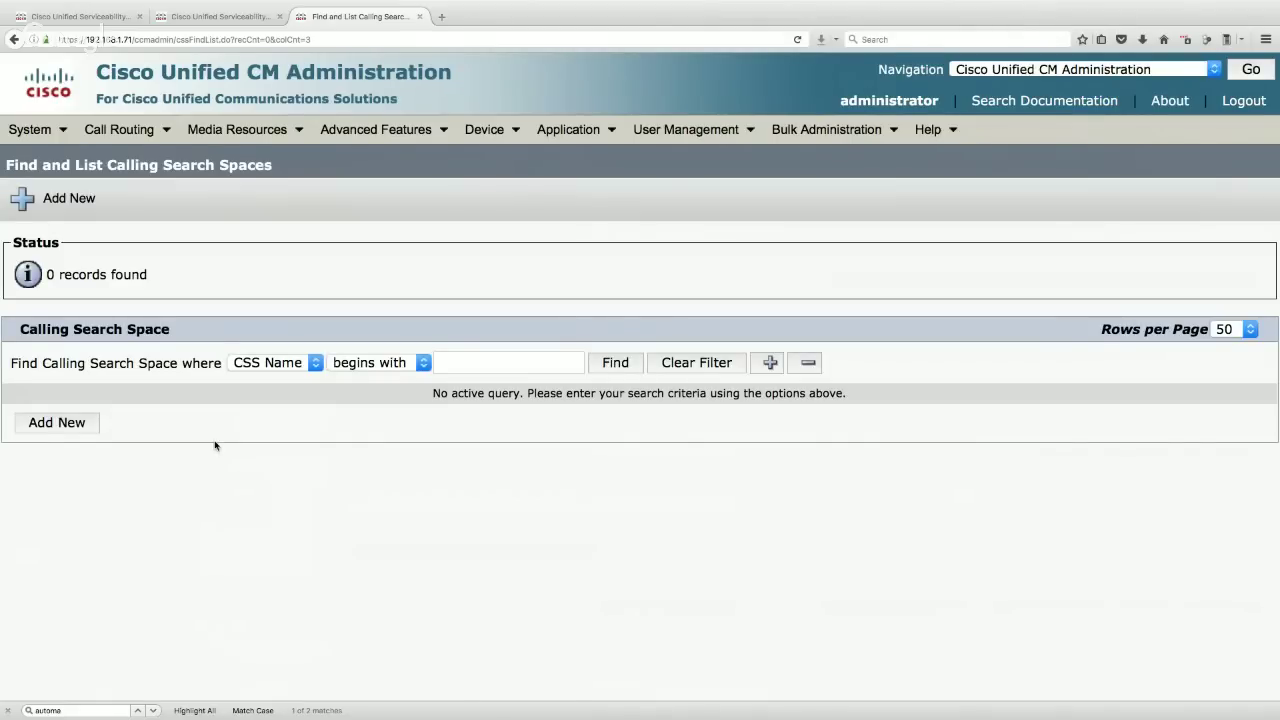
pyautogui.click(60, 424)
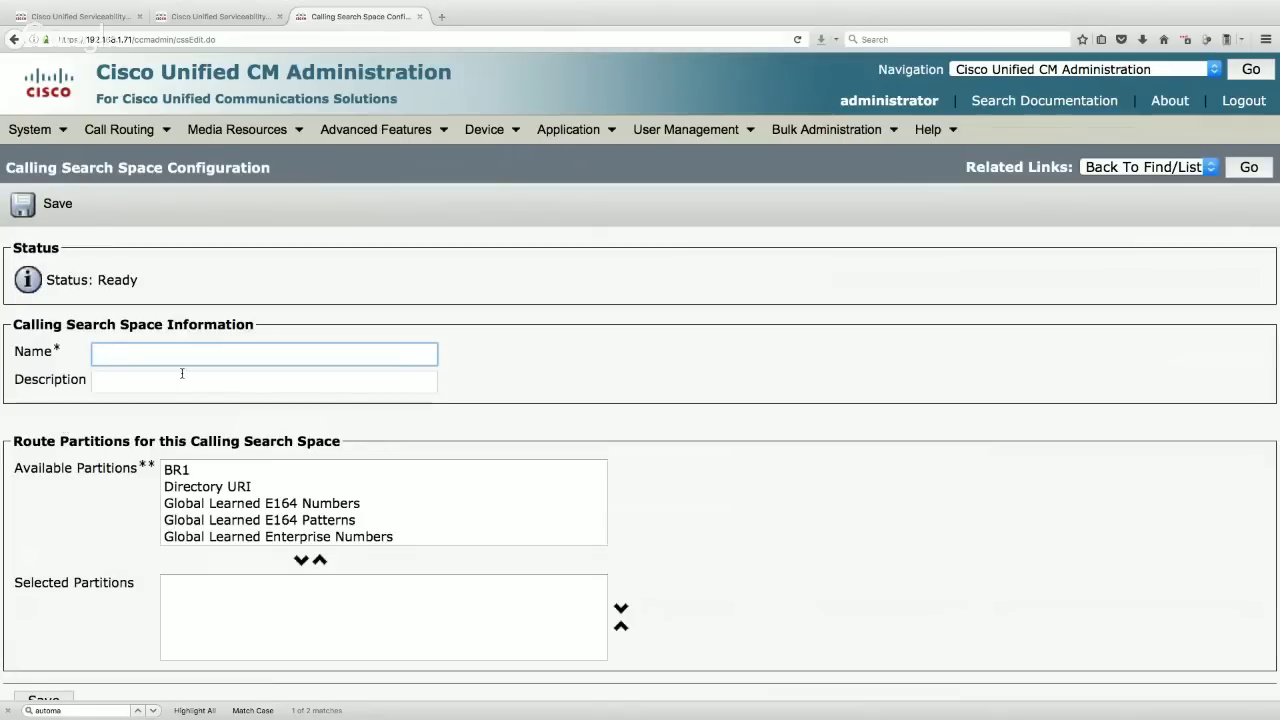
pyautogui.write('H')
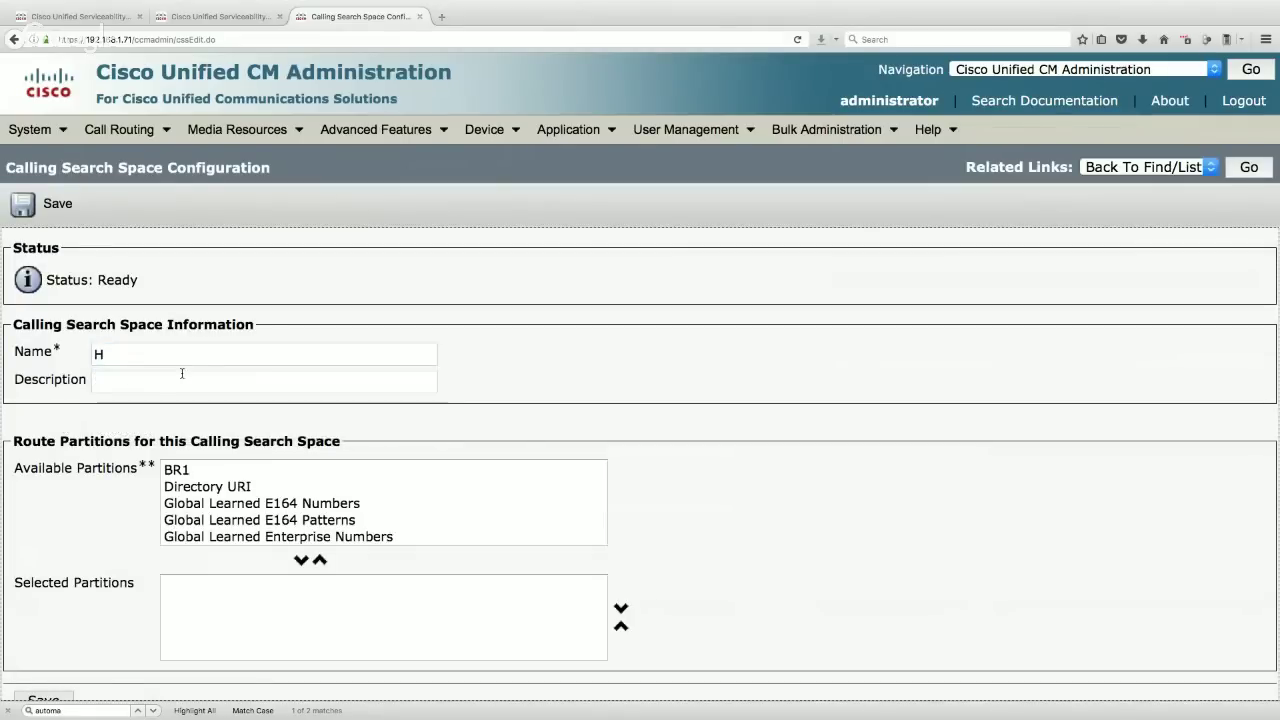
pyautogui.click(162, 358)
pyautogui.write('H')
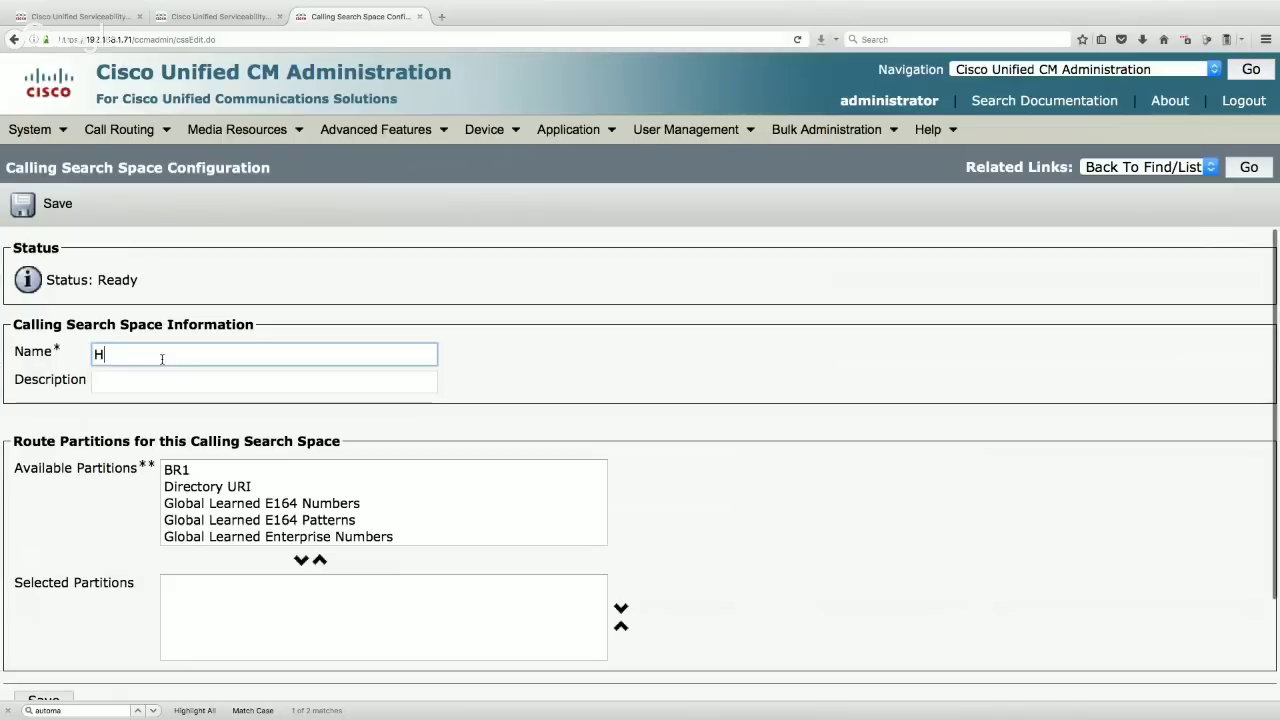
pyautogui.write('Q')
pyautogui.click(560, 370)
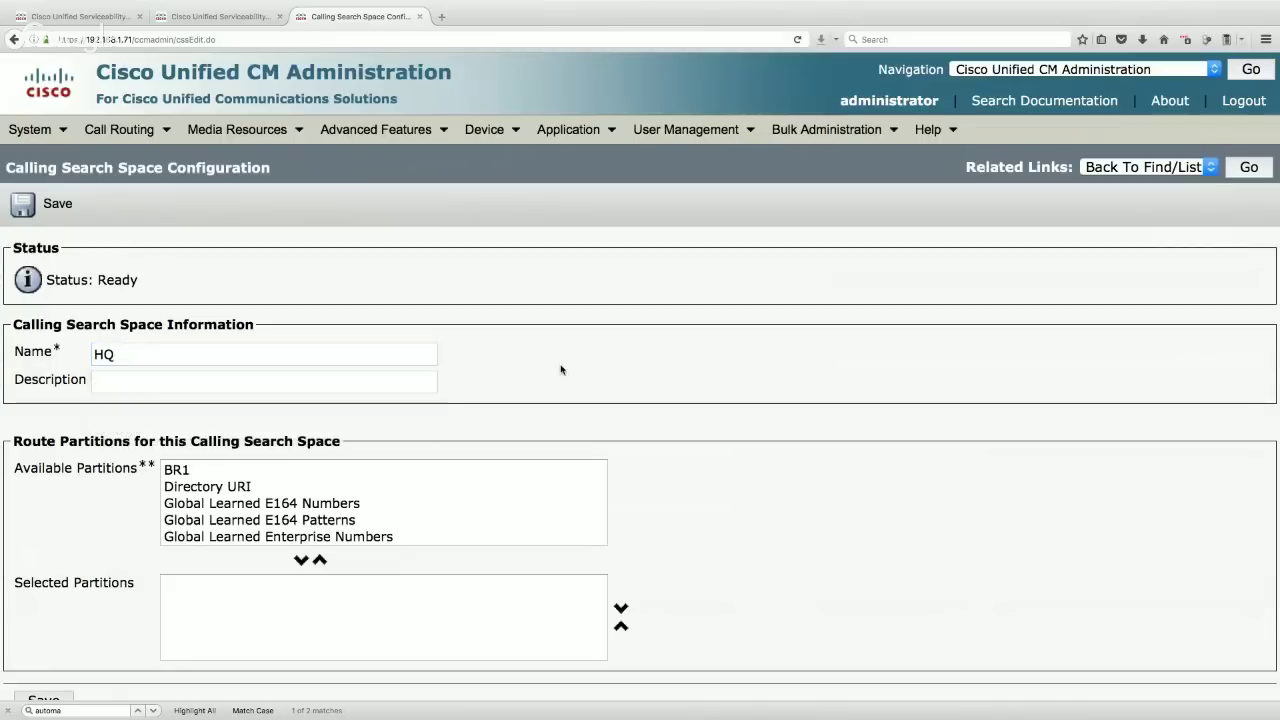
# - Move the INTERNAL and HQ partitions into Selected Partitions and save
pyautogui.scroll(-2, 340, 495)
pyautogui.scroll(-1, 338, 494)
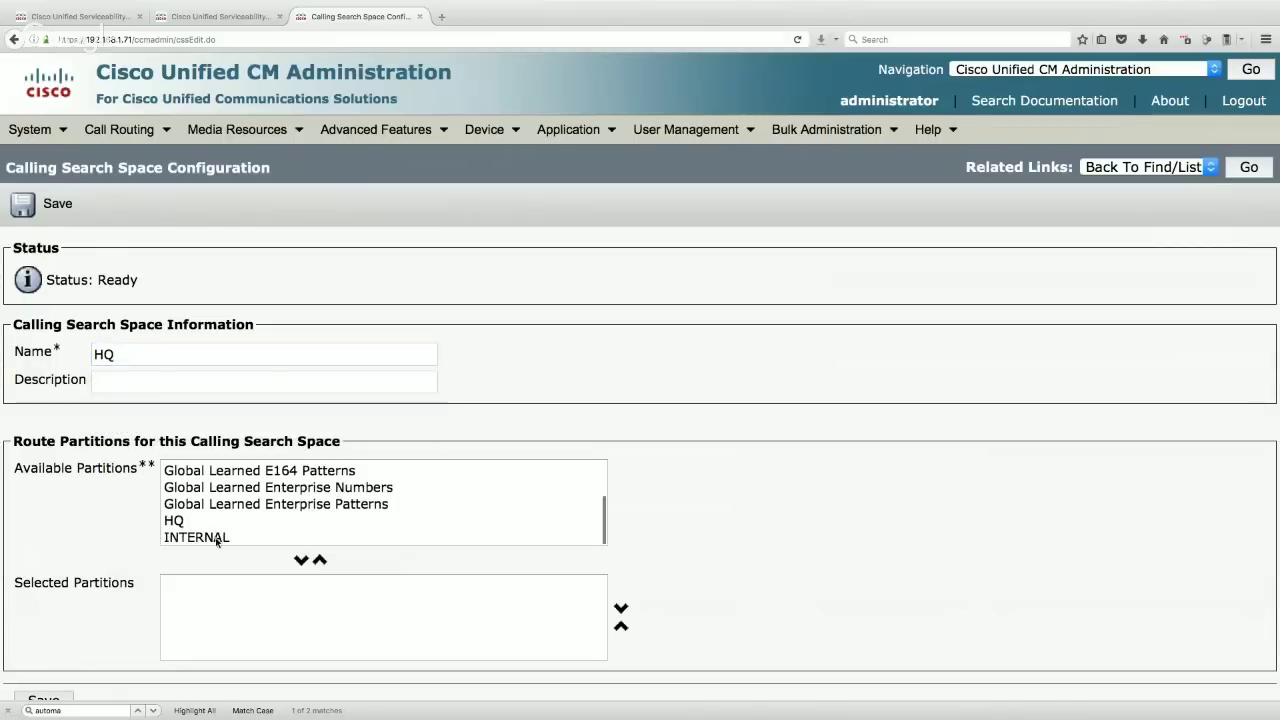
pyautogui.click(218, 538)
pyautogui.click(302, 562)
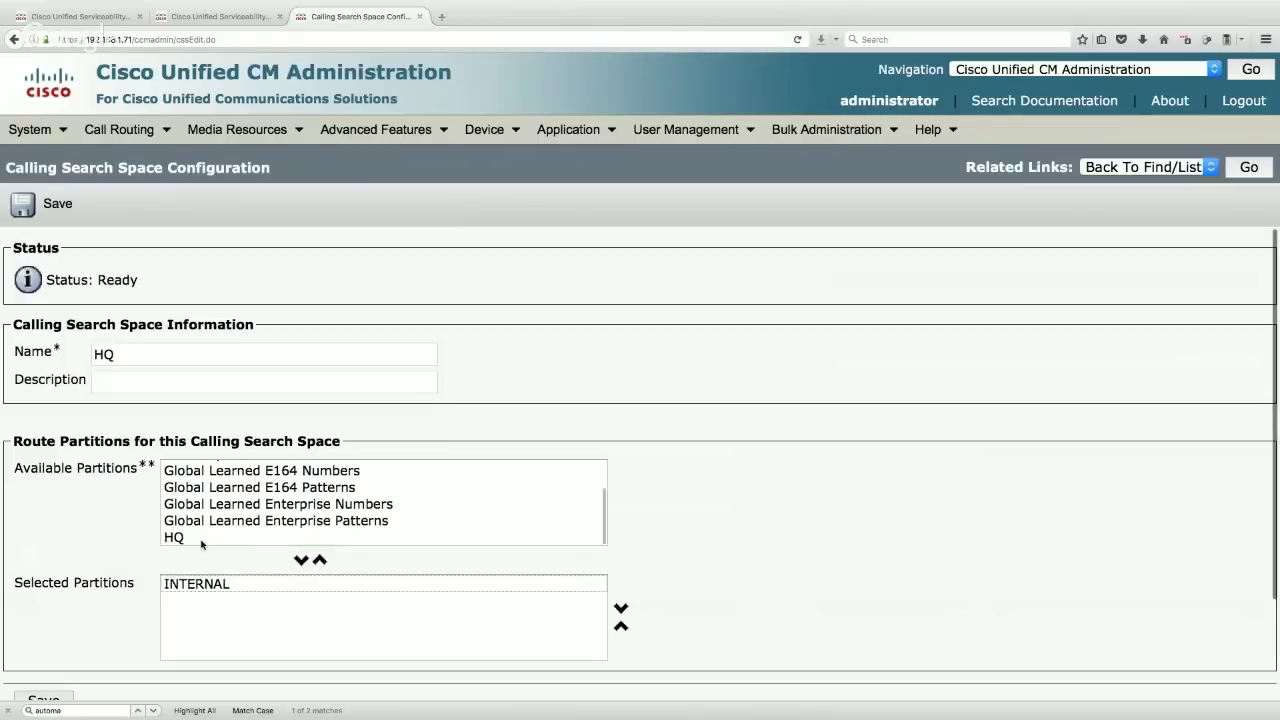
pyautogui.click(196, 586)
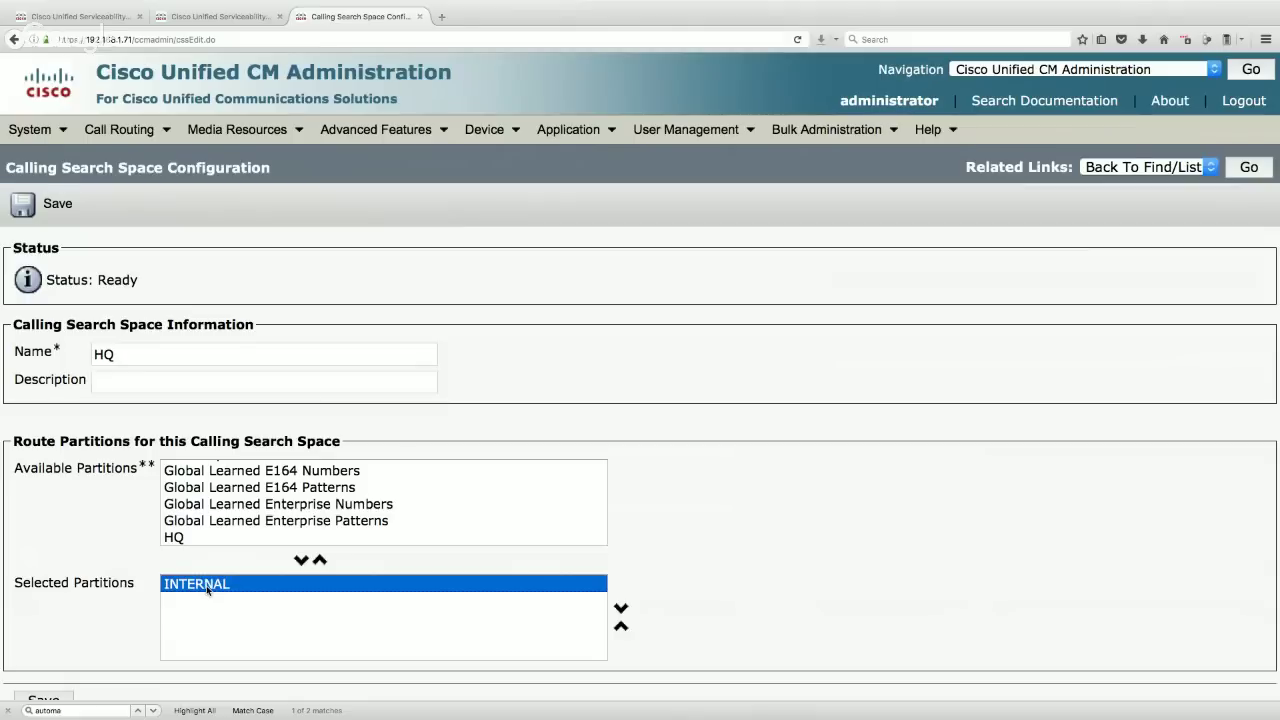
pyautogui.scroll(-1, 186, 538)
pyautogui.click(178, 536)
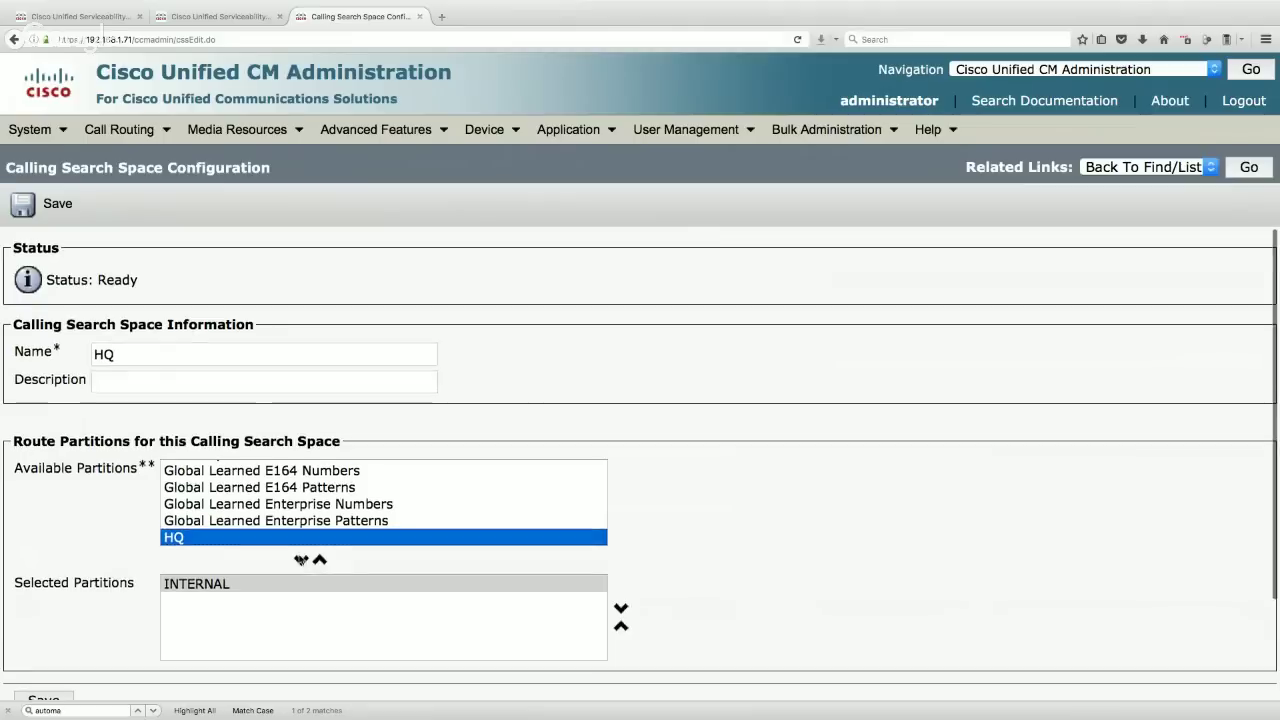
pyautogui.click(301, 559)
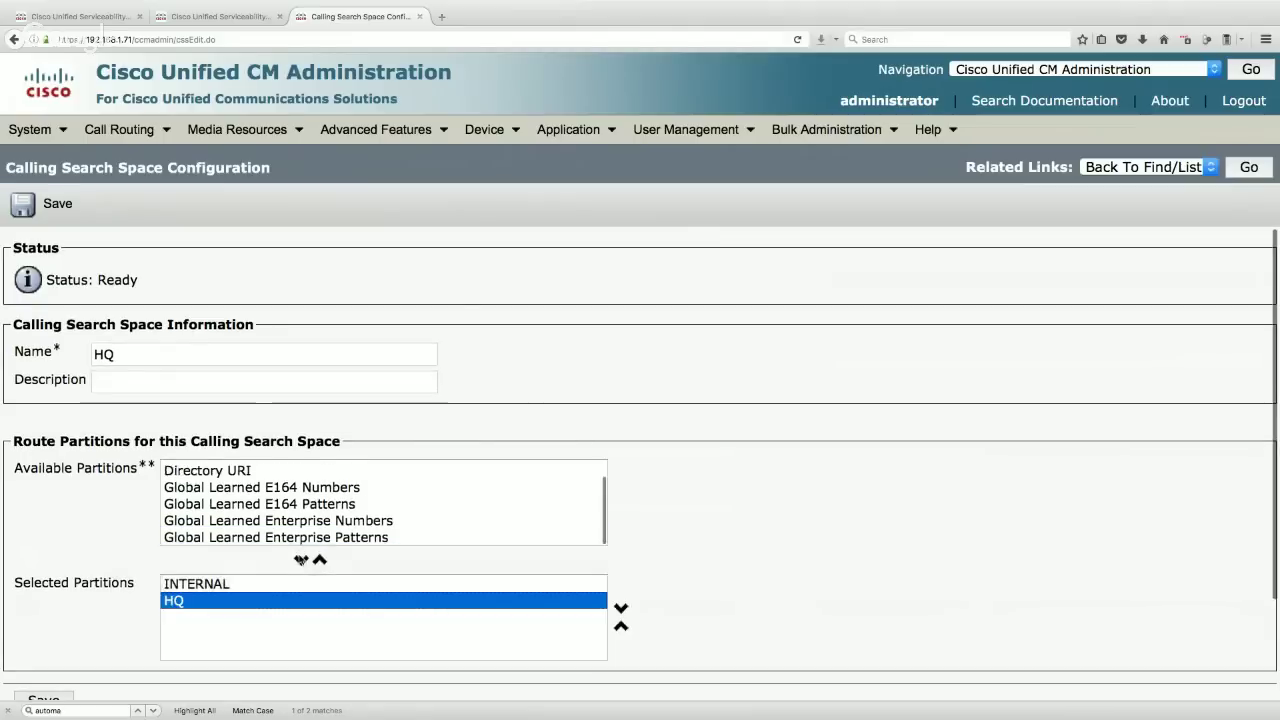
pyautogui.doubleClick(132, 349)
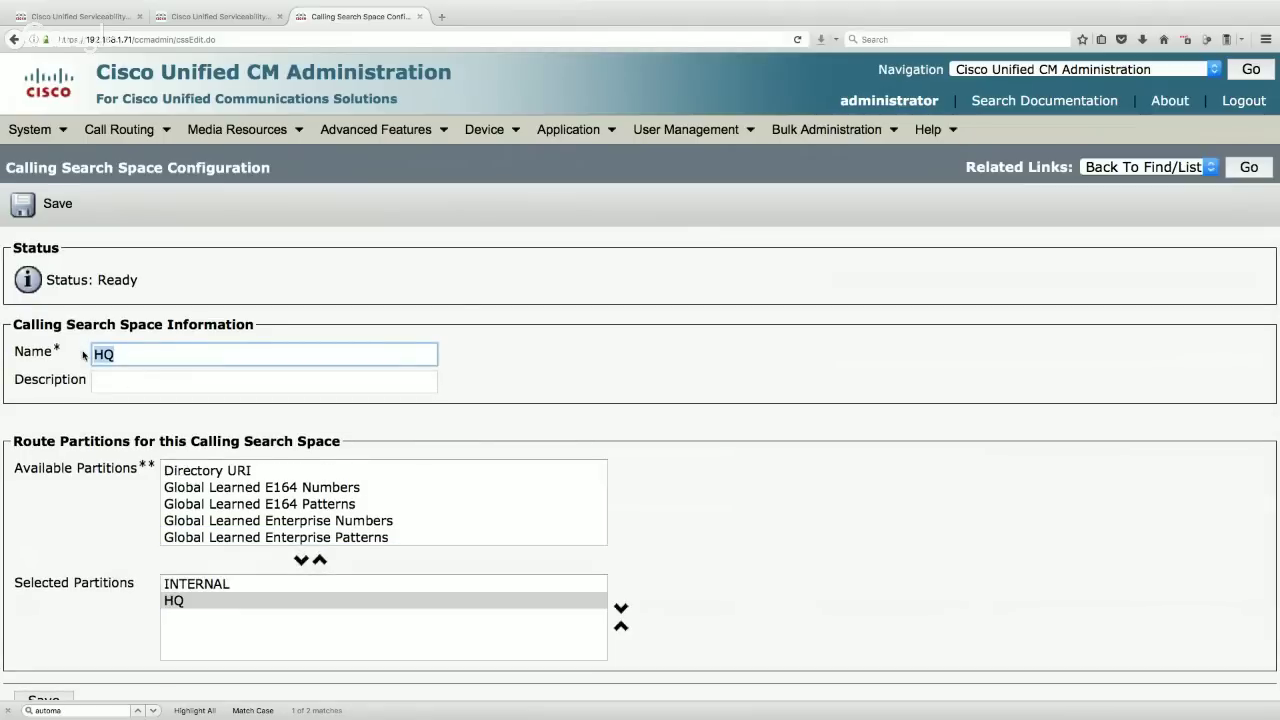
pyautogui.click(211, 586)
pyautogui.click(194, 604)
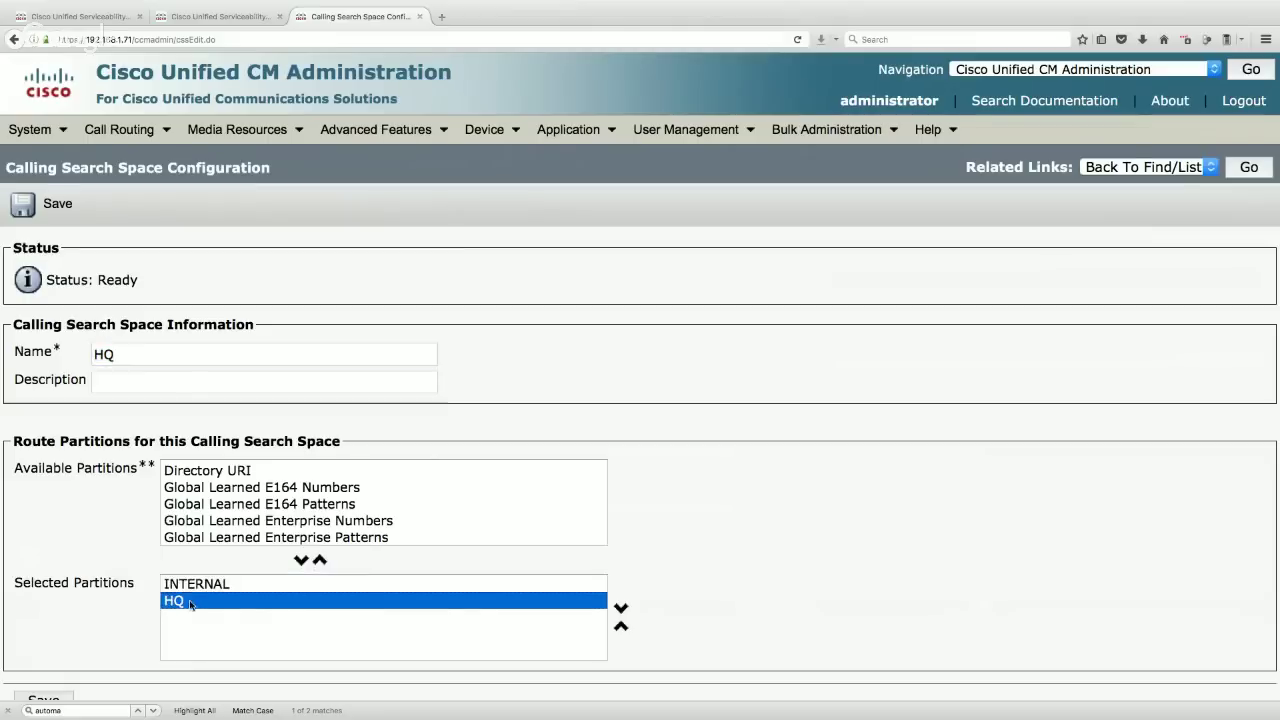
pyautogui.click(36, 213)
# - Copy the HQ calling search space and rename the copy BR1
pyautogui.click(212, 203)
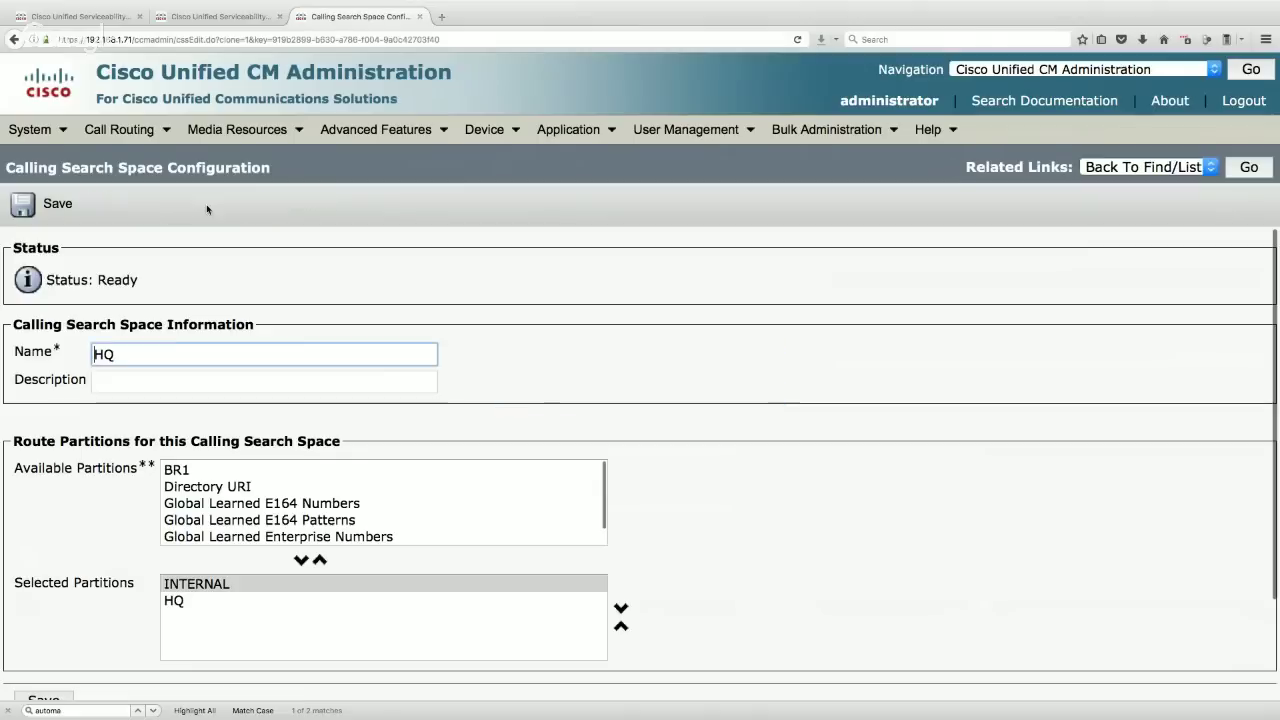
pyautogui.doubleClick(137, 353)
pyautogui.write('BR1')
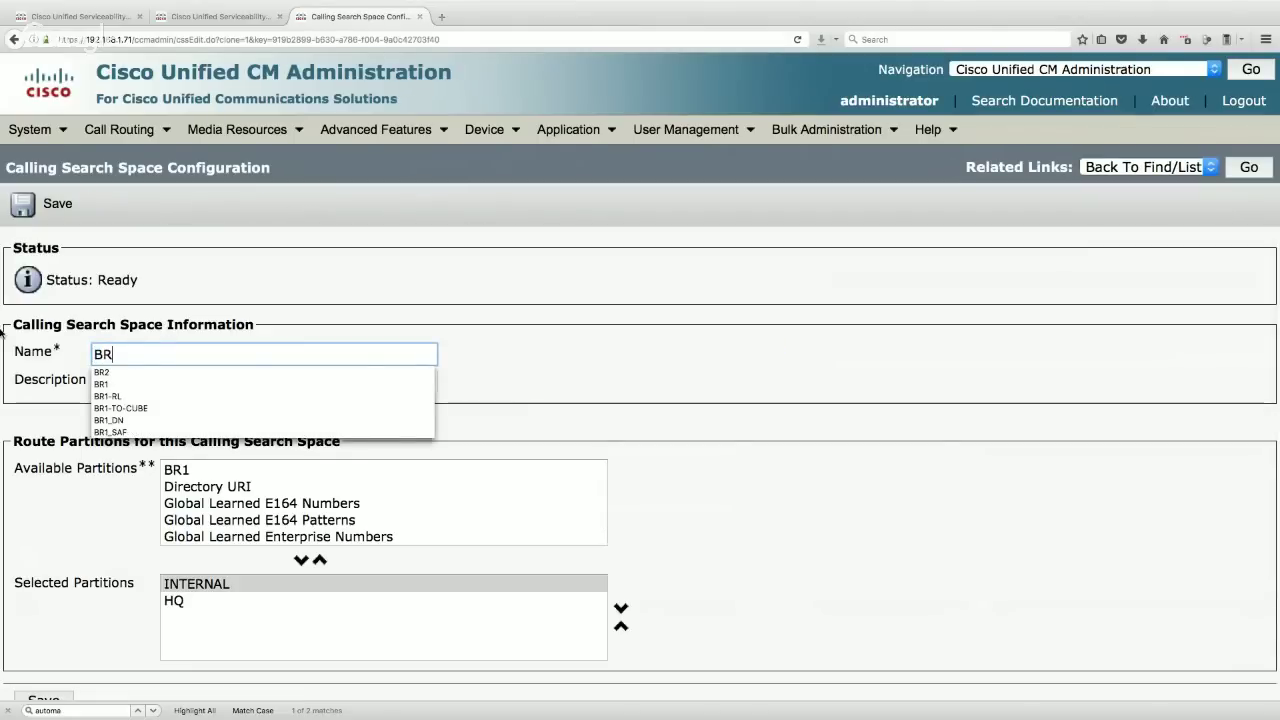
pyautogui.click(443, 403)
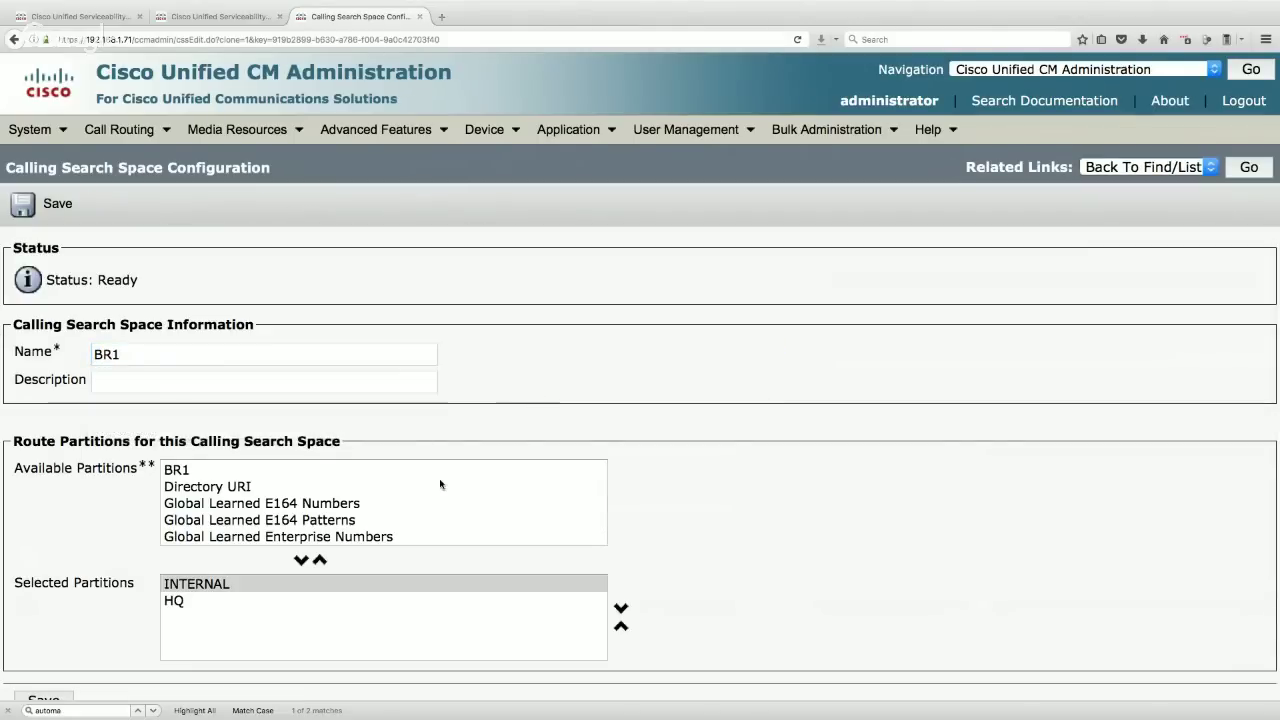
# - Replace HQ with BR1 in Selected Partitions, save, and return to the list
pyautogui.click(186, 601)
pyautogui.click(320, 560)
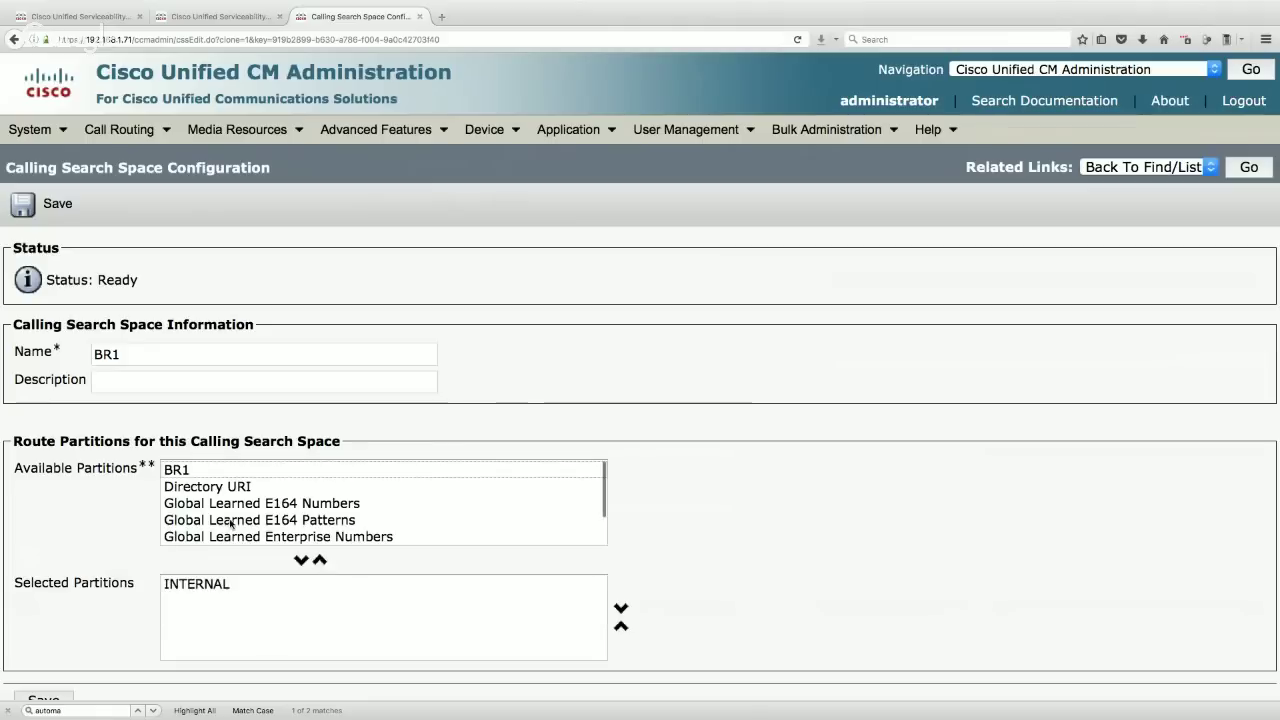
pyautogui.click(187, 470)
pyautogui.click(301, 560)
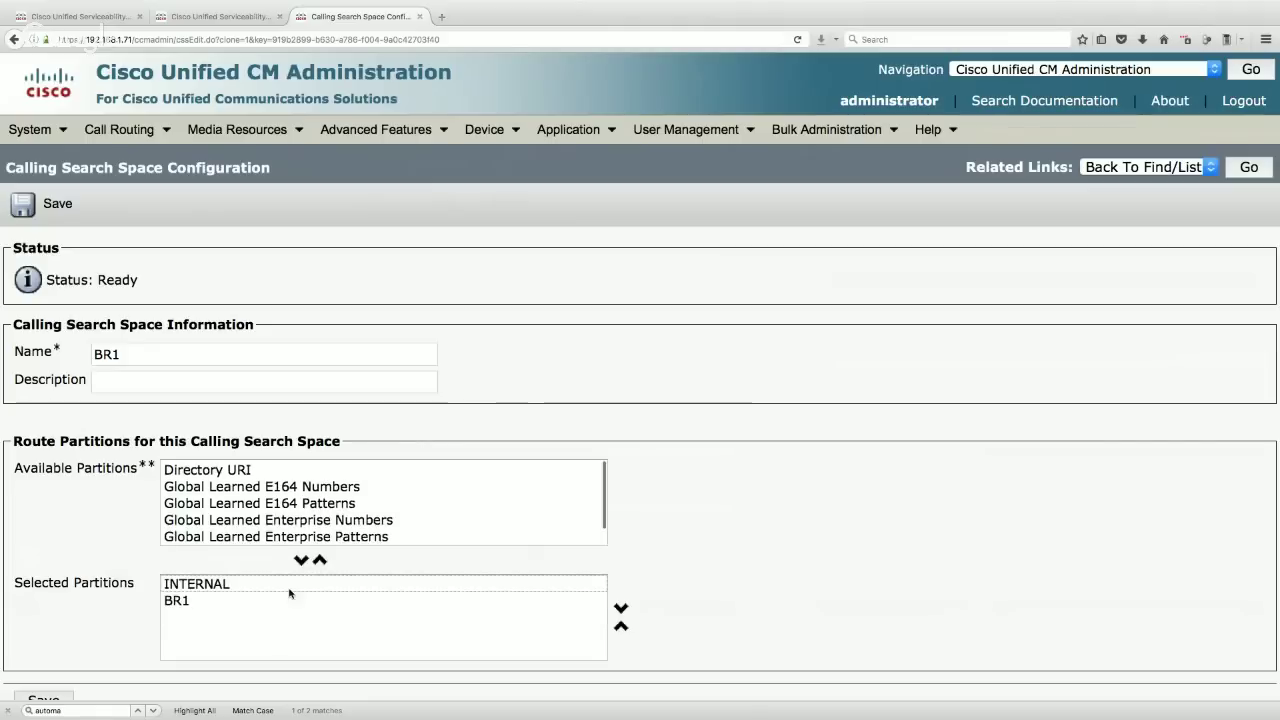
pyautogui.click(188, 602)
pyautogui.click(208, 585)
pyautogui.click(189, 600)
pyautogui.click(190, 584)
pyautogui.click(45, 204)
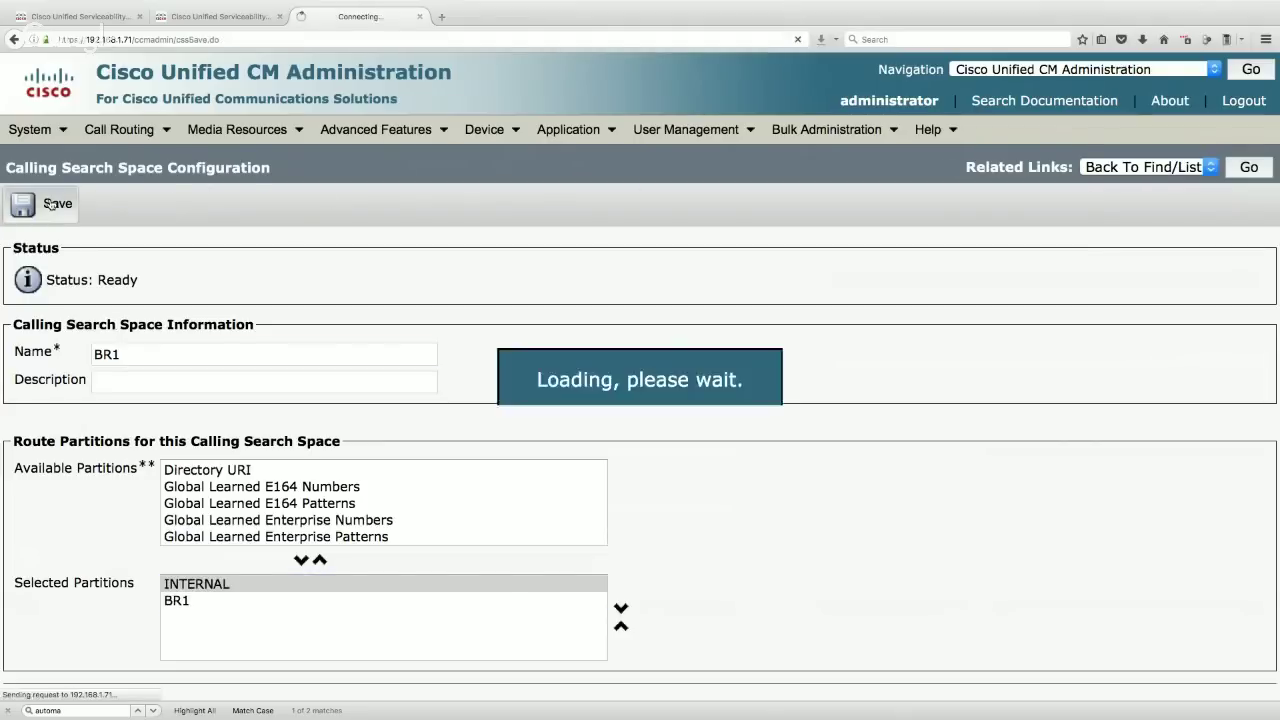
pyautogui.click(1252, 168)
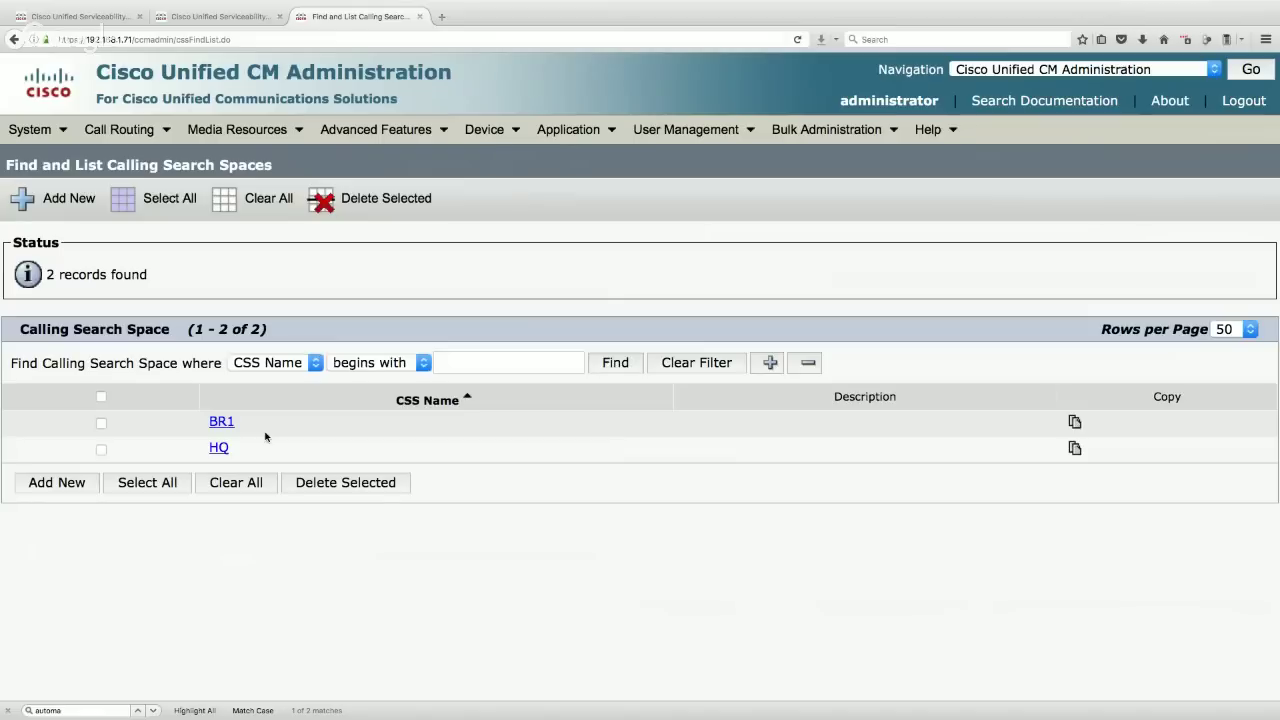
pyautogui.moveTo(229, 133)
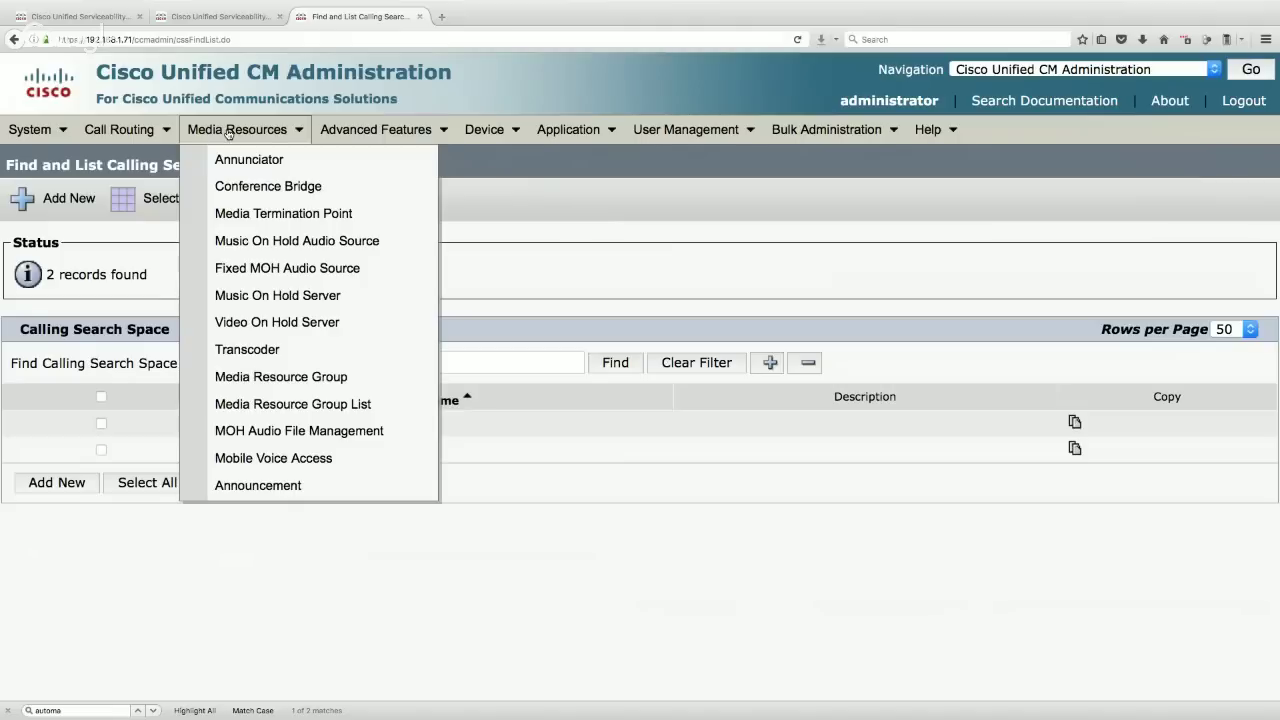
# - Start a new media resource group named HQ
pyautogui.click(270, 386)
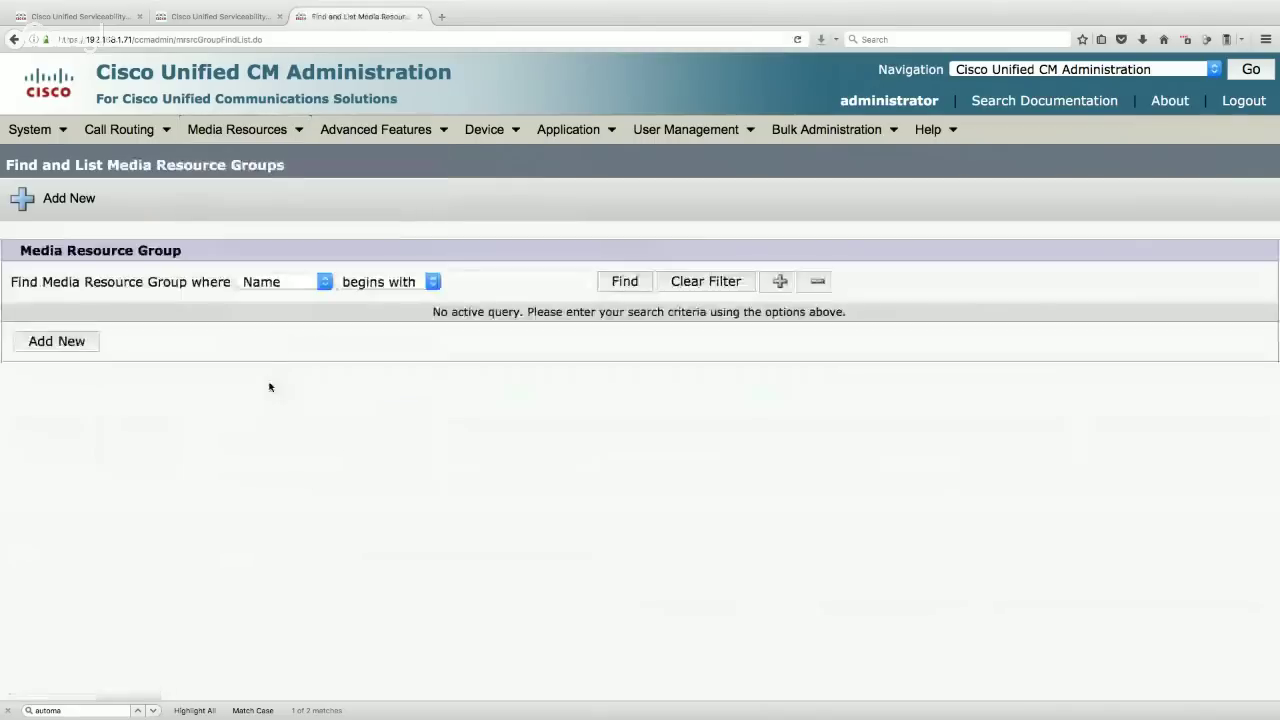
pyautogui.click(624, 283)
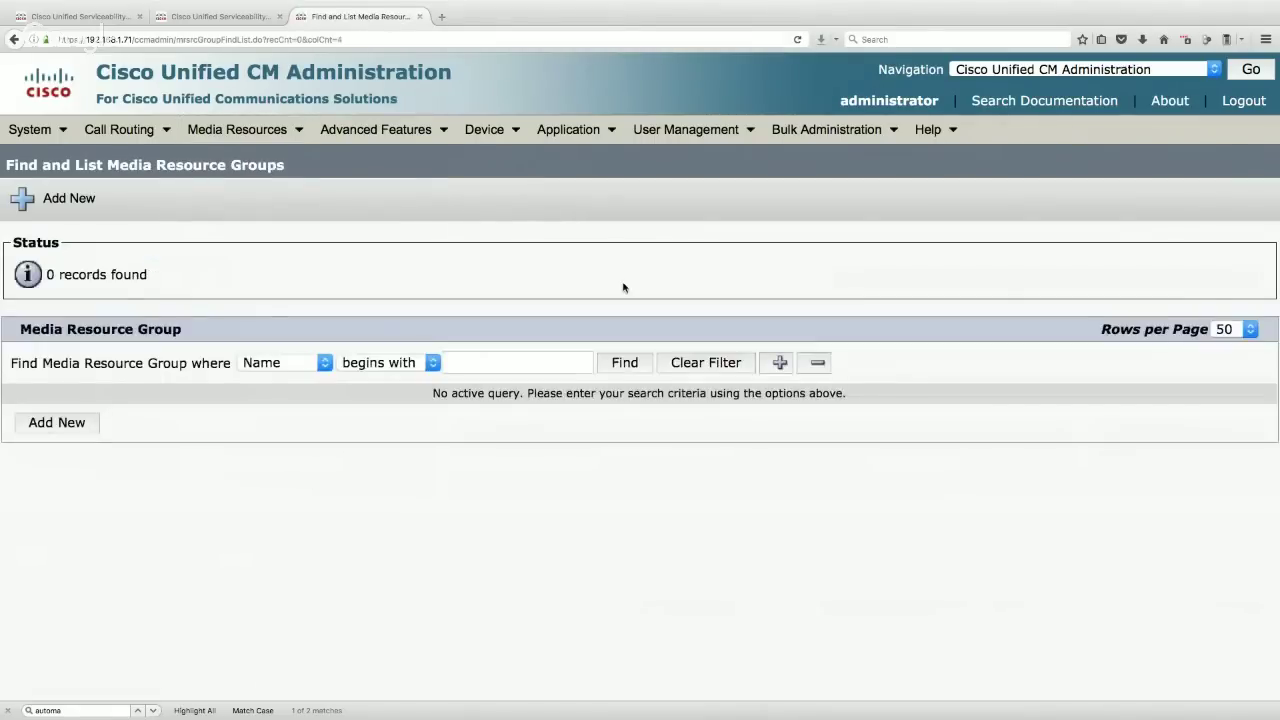
pyautogui.click(61, 424)
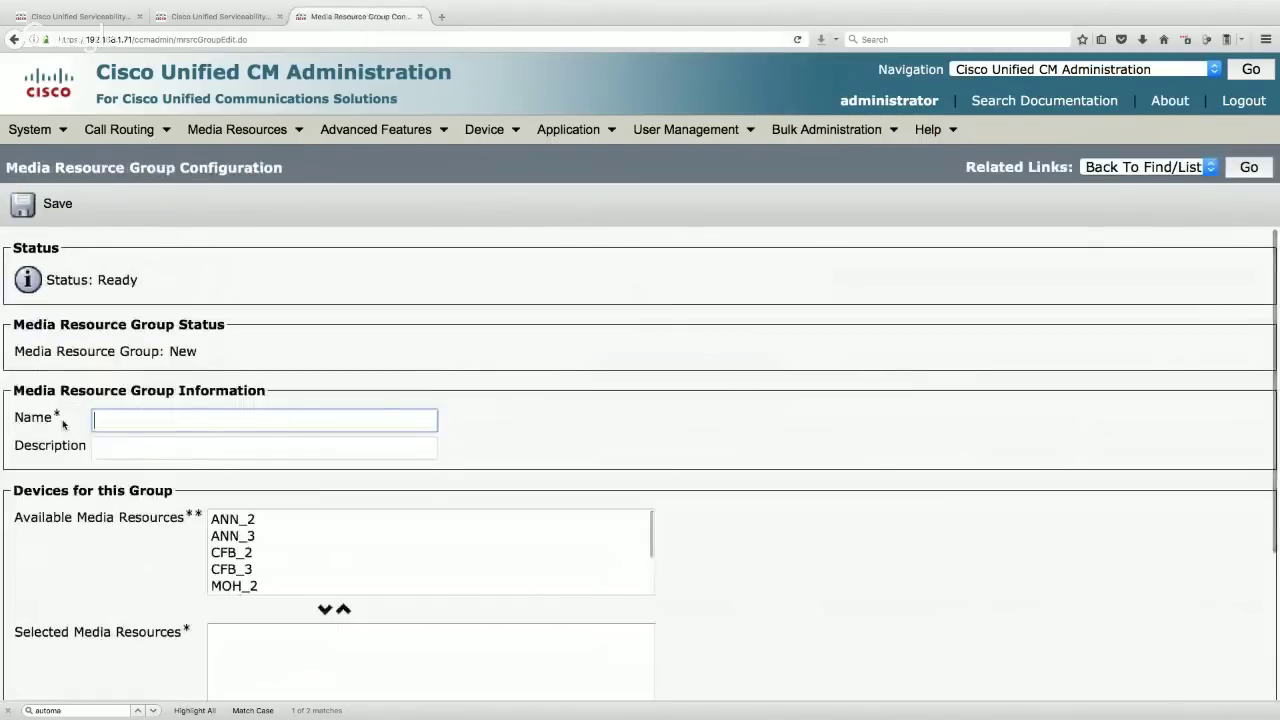
pyautogui.write('HQ')
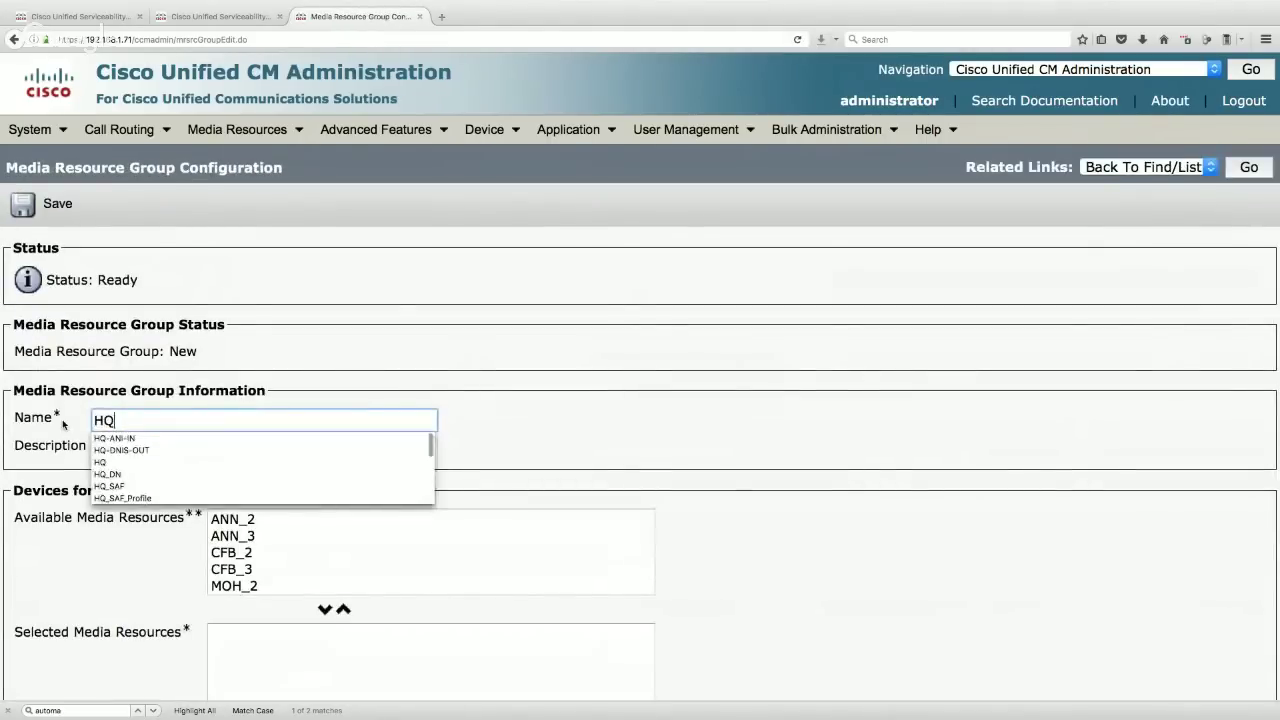
# - Move all available resources (ANN, CFB, MOH) into the HQ group and save it
pyautogui.click(279, 521)
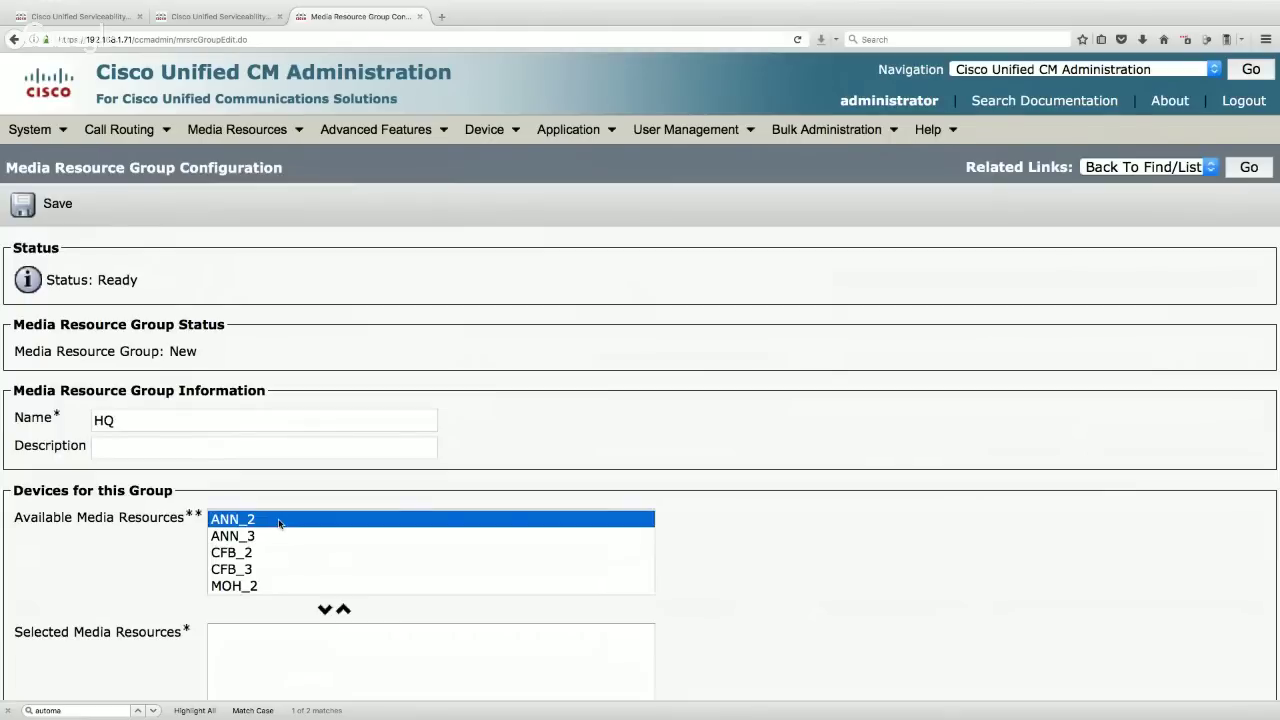
pyautogui.hotkey('ctrl', 'a')
pyautogui.click(239, 553)
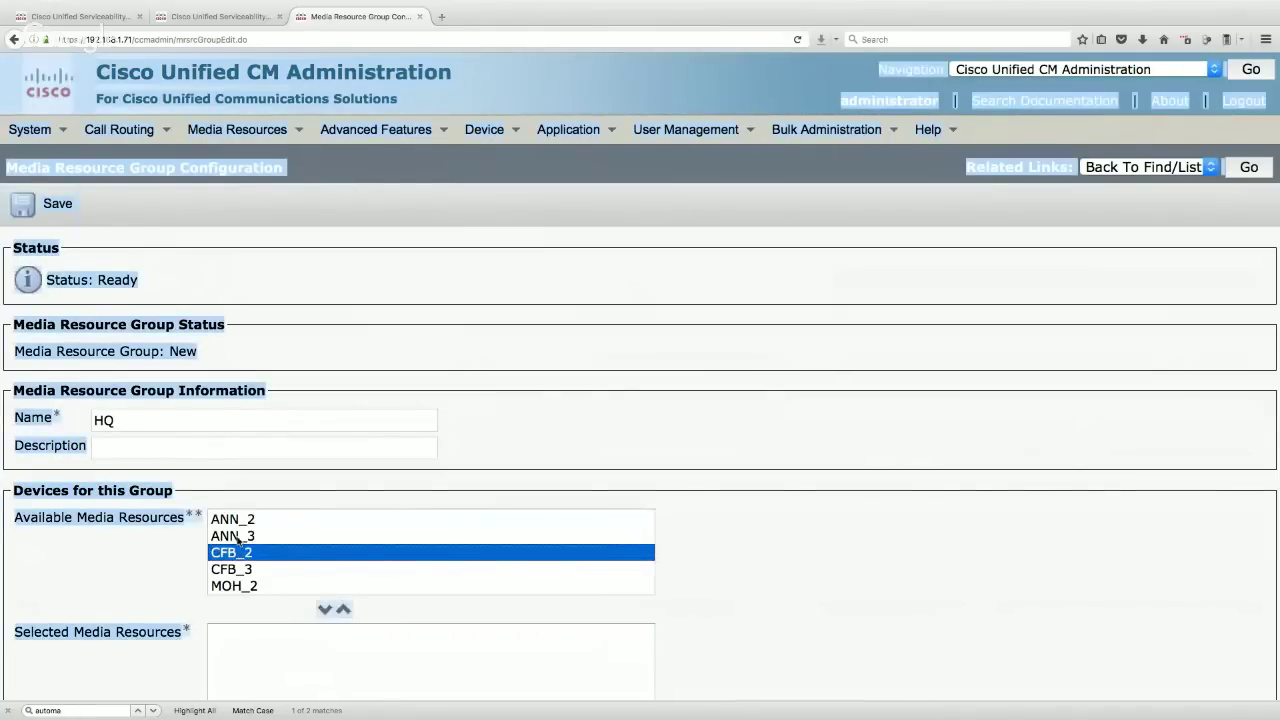
pyautogui.click(240, 520)
pyautogui.click(279, 536)
pyautogui.click(314, 477)
pyautogui.click(245, 520)
pyautogui.scroll(-5, 277, 537)
pyautogui.keyDown('shift'); pyautogui.click(232, 398); pyautogui.keyUp('shift')
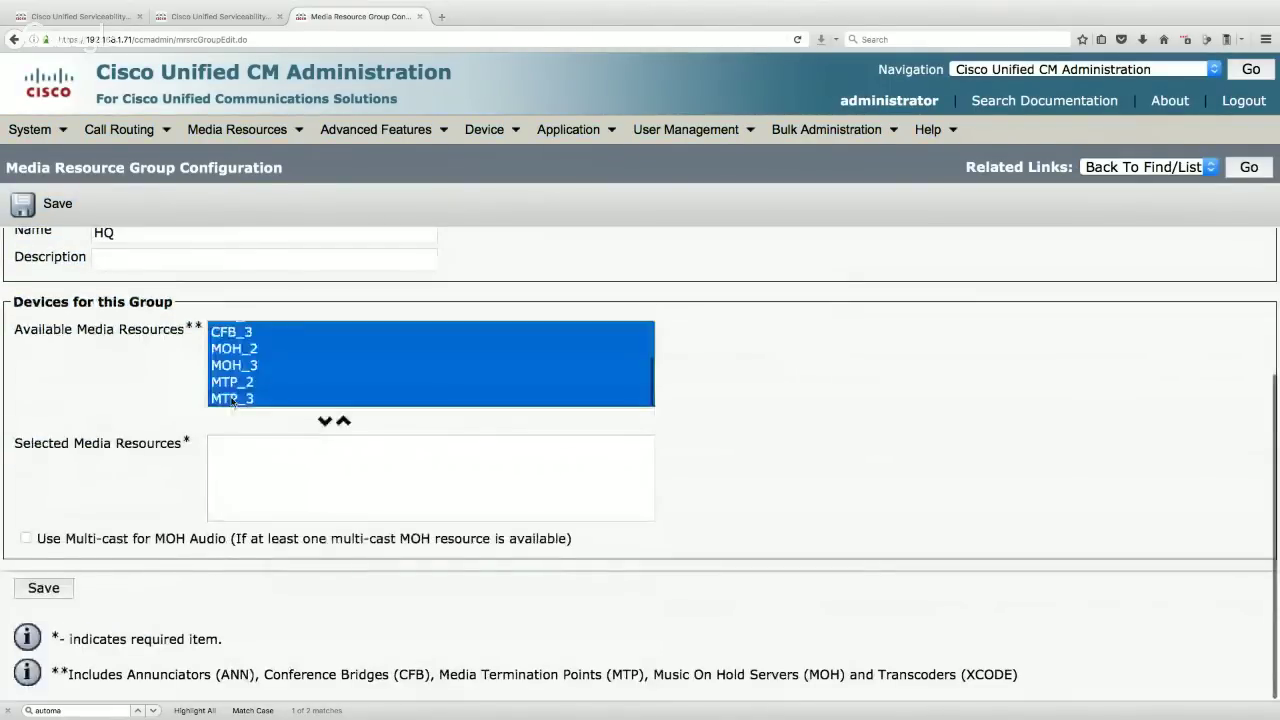
pyautogui.click(328, 424)
pyautogui.scroll(3, 330, 425)
pyautogui.scroll(1, 300, 380)
pyautogui.click(57, 204)
# - Copy the HQ group, rename the copy BR1, and save it
pyautogui.click(218, 206)
pyautogui.doubleClick(136, 421)
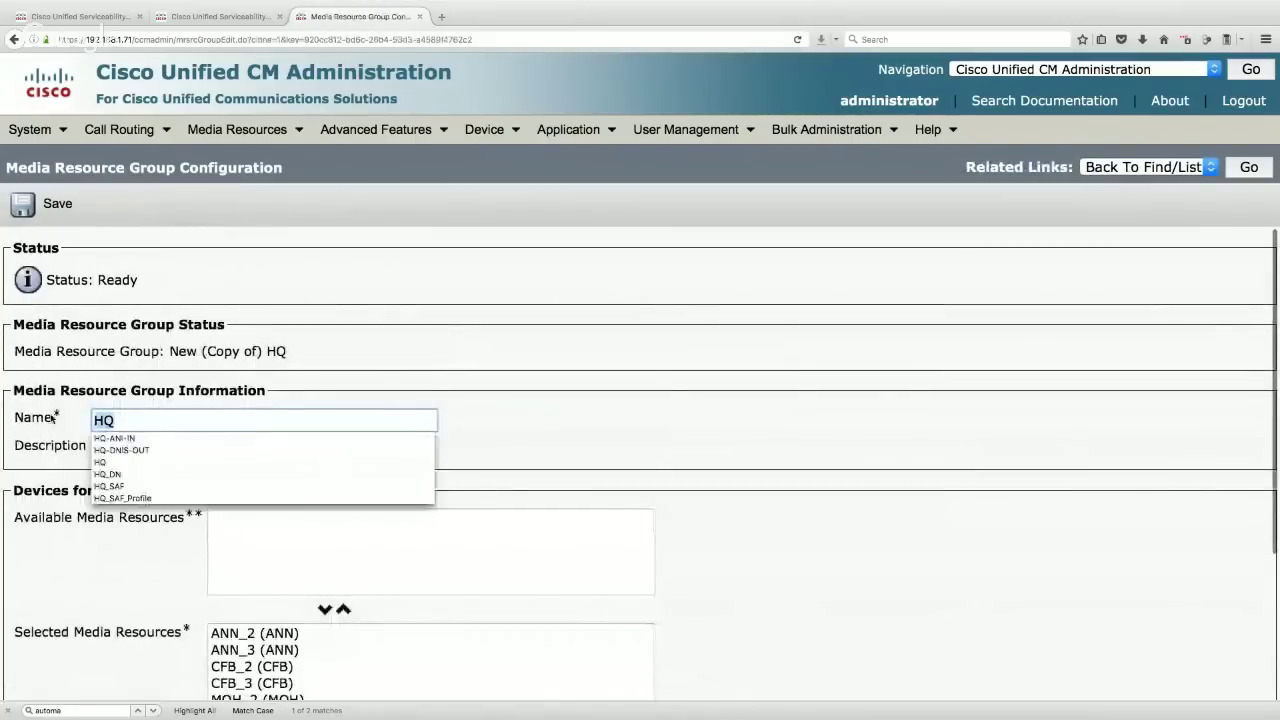
pyautogui.write('BR1')
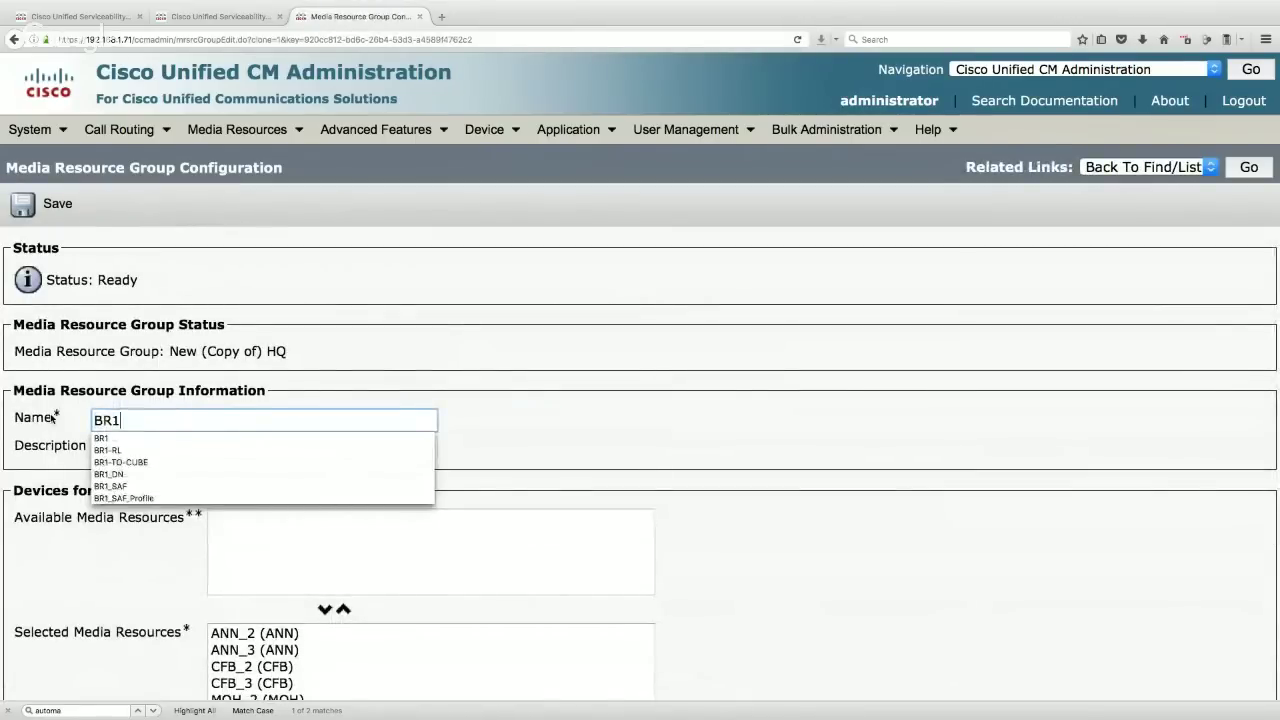
pyautogui.click(47, 204)
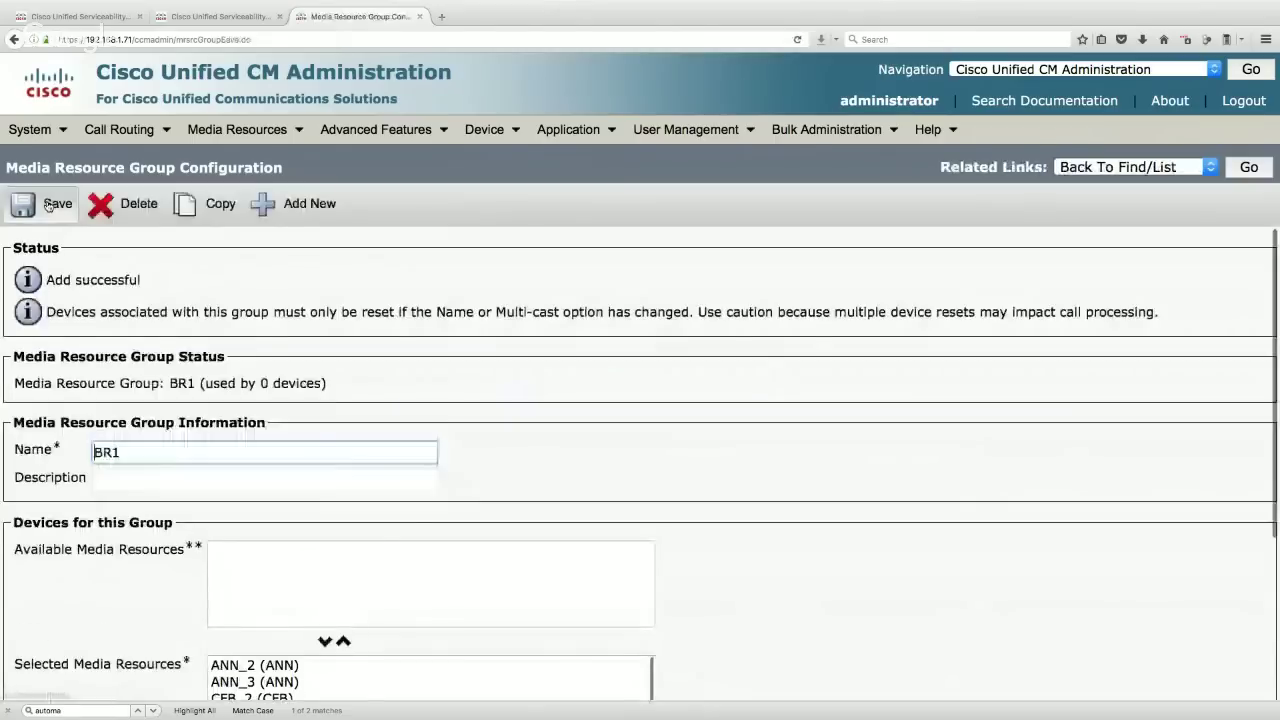
pyautogui.scroll(-3, 586, 484)
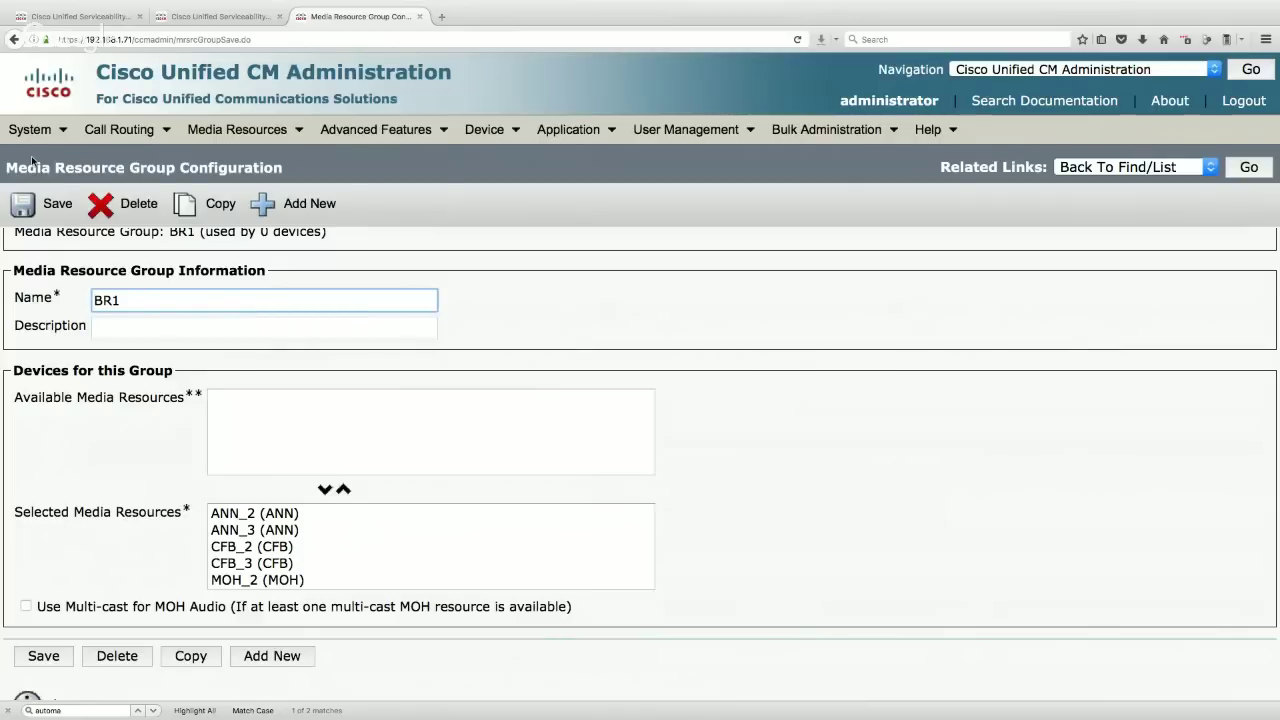
# - Rename the Default device pool to HQ and check the empty Media Resource Group List dropdown
pyautogui.click(14, 130)
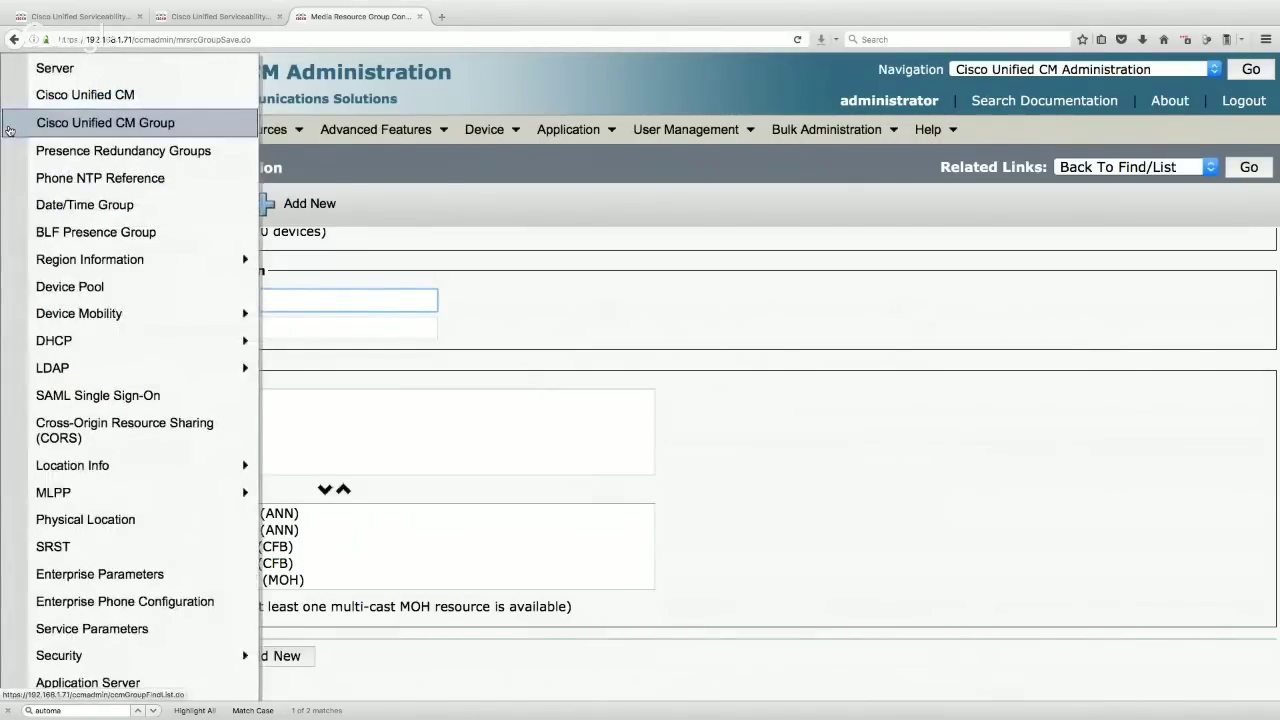
pyautogui.click(80, 290)
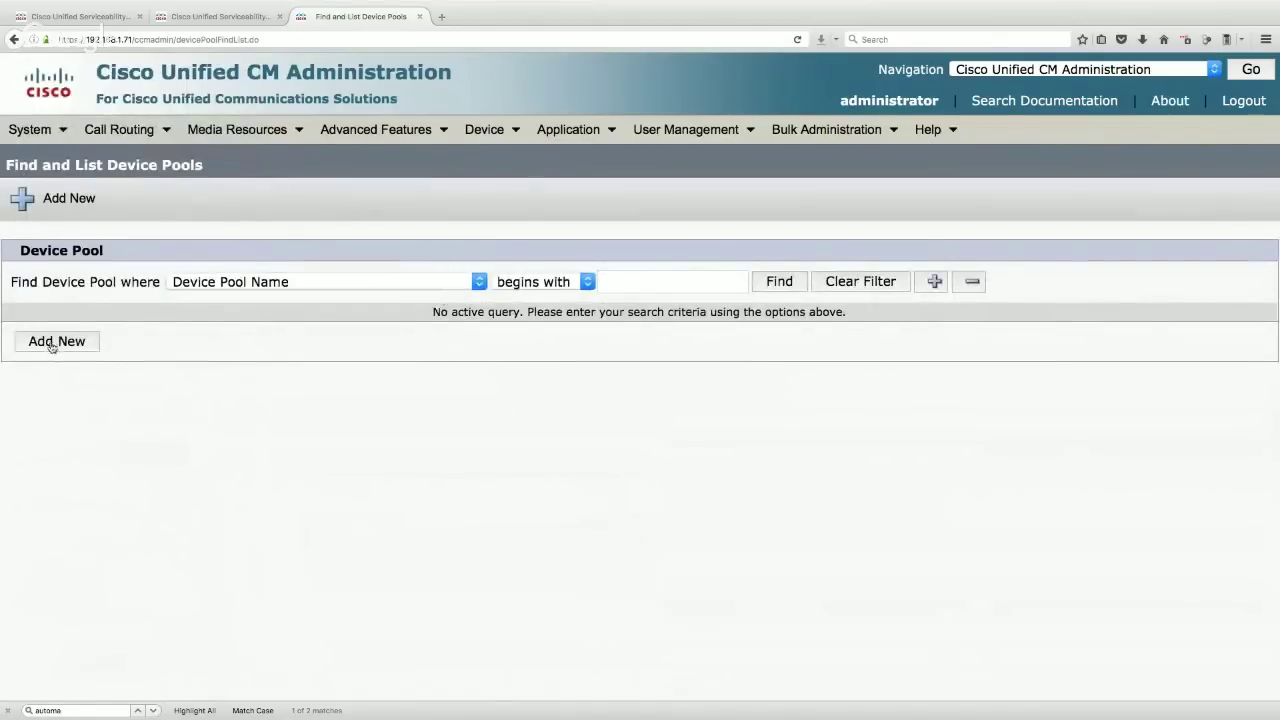
pyautogui.click(785, 287)
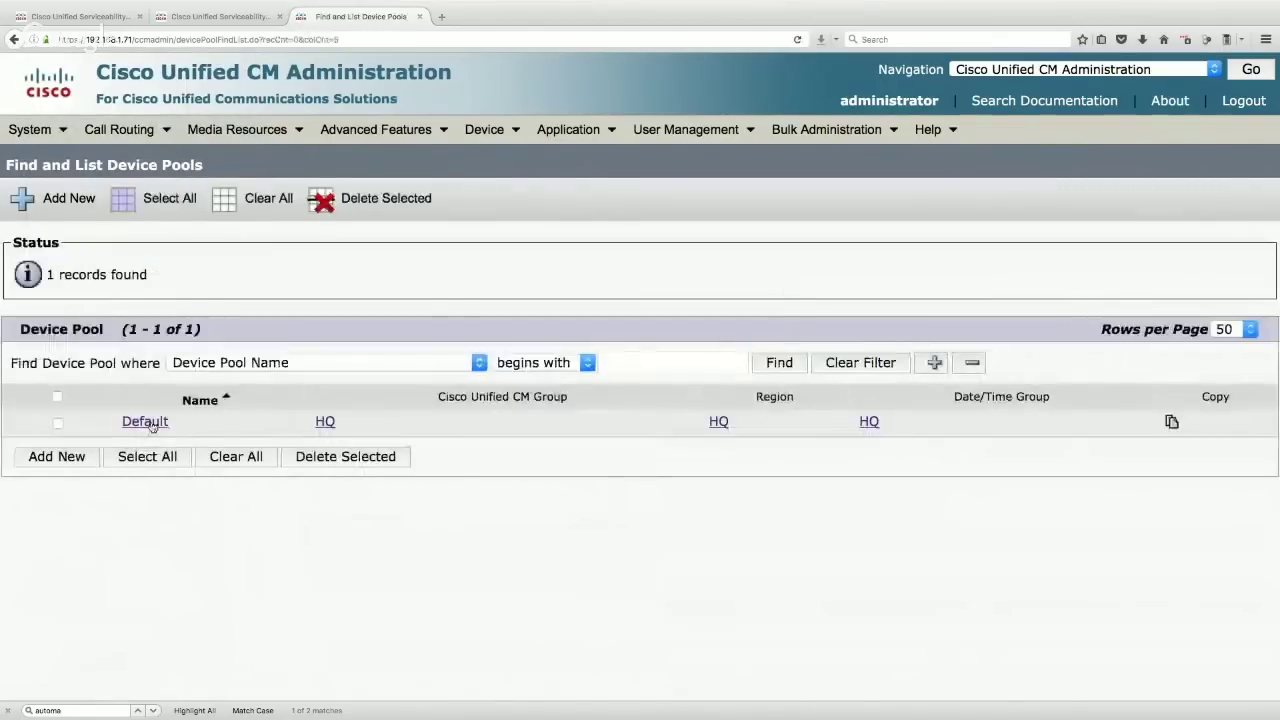
pyautogui.click(146, 424)
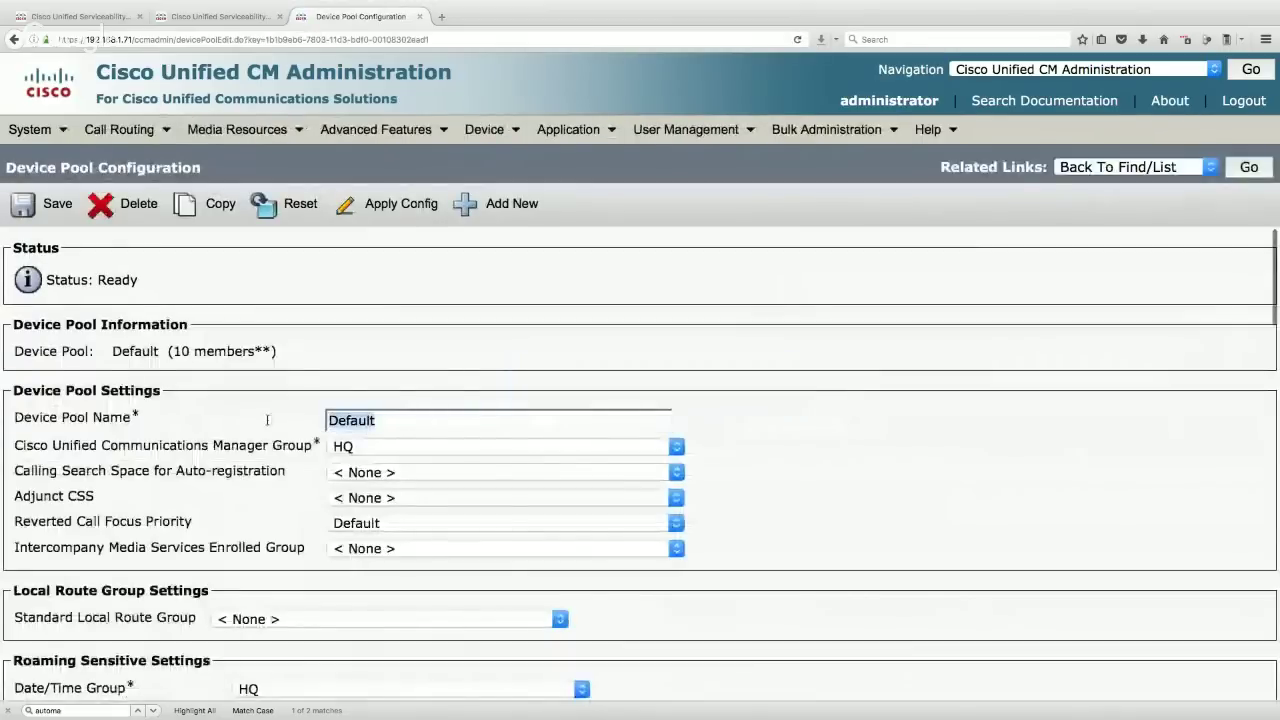
pyautogui.write('HQ')
pyautogui.click(261, 417)
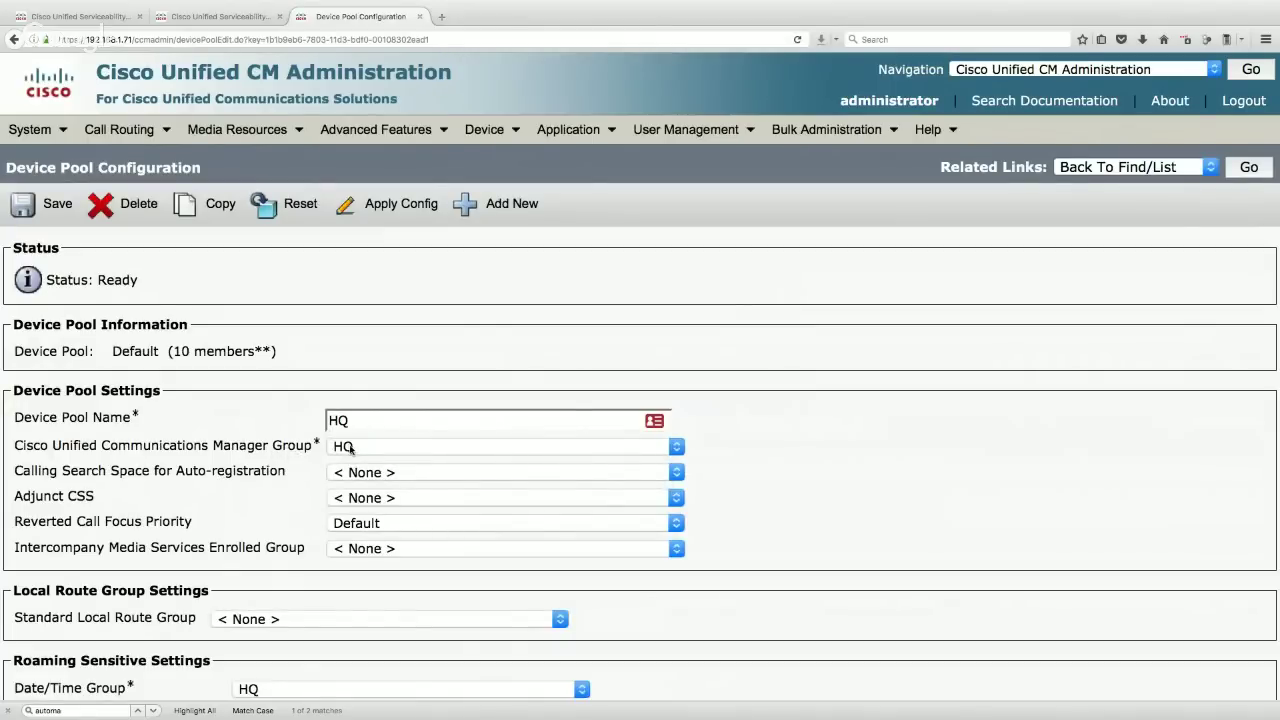
pyautogui.scroll(-6, 349, 447)
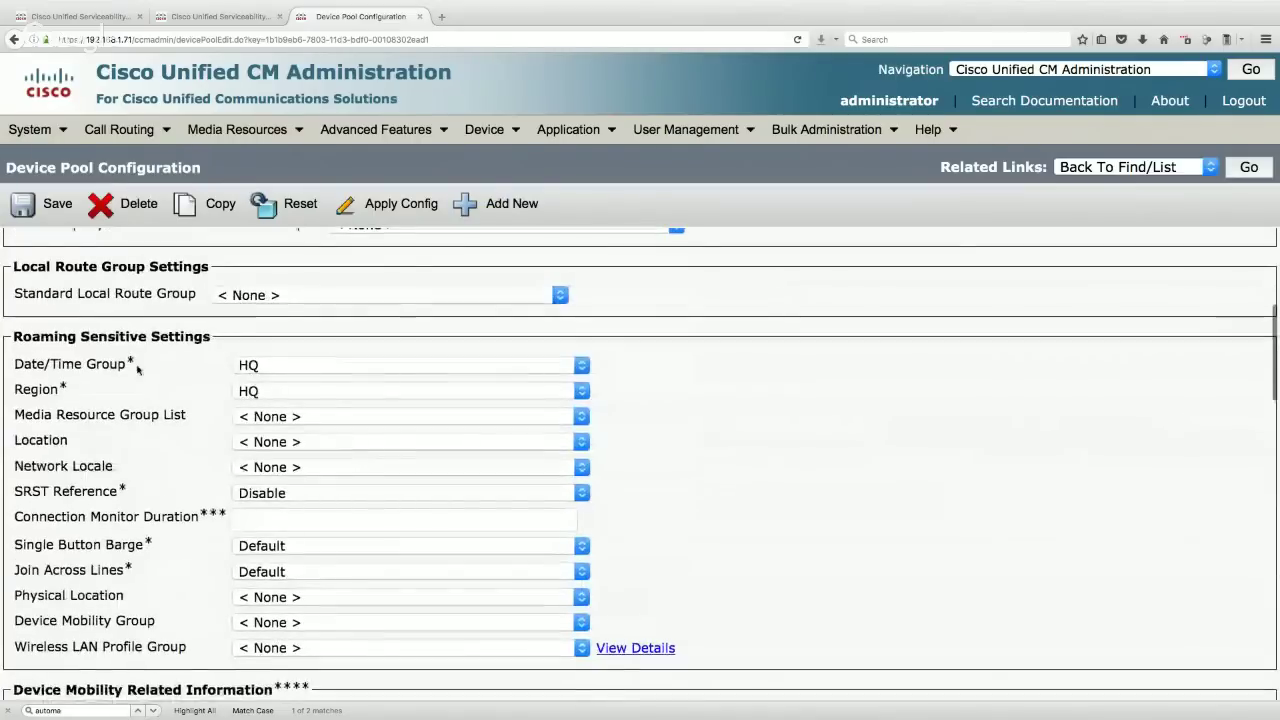
pyautogui.click(284, 417)
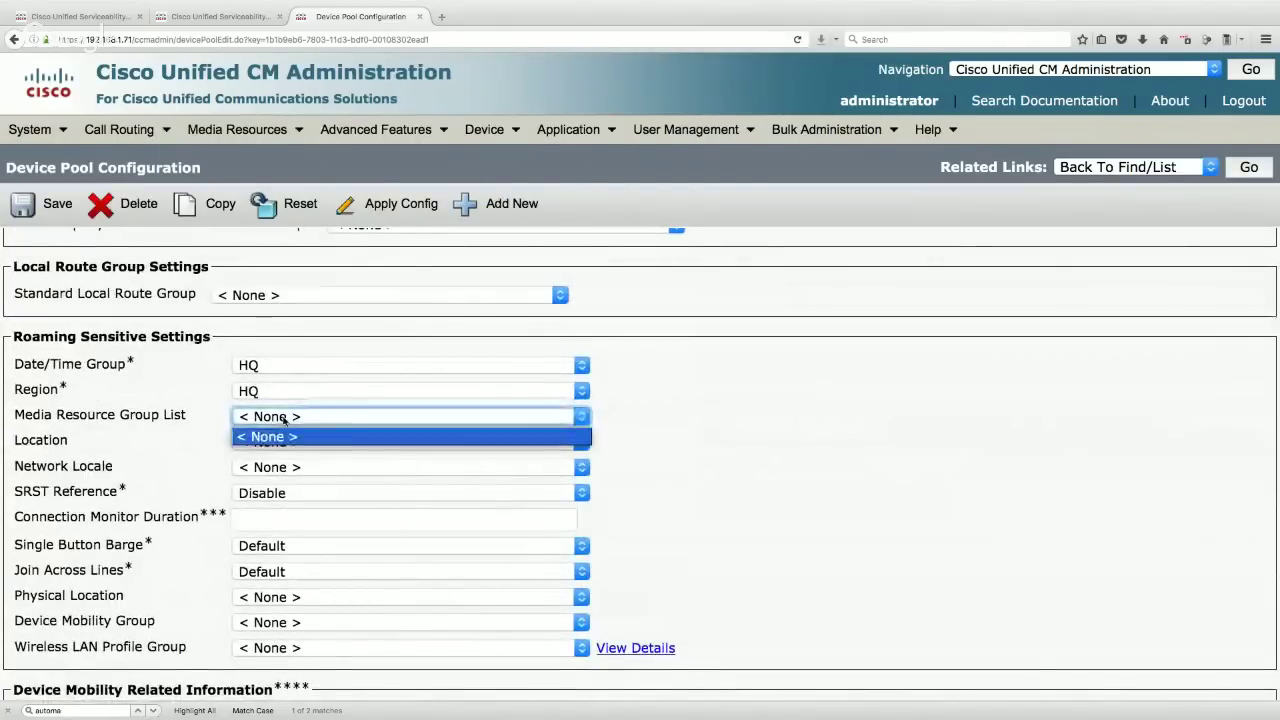
pyautogui.click(284, 419)
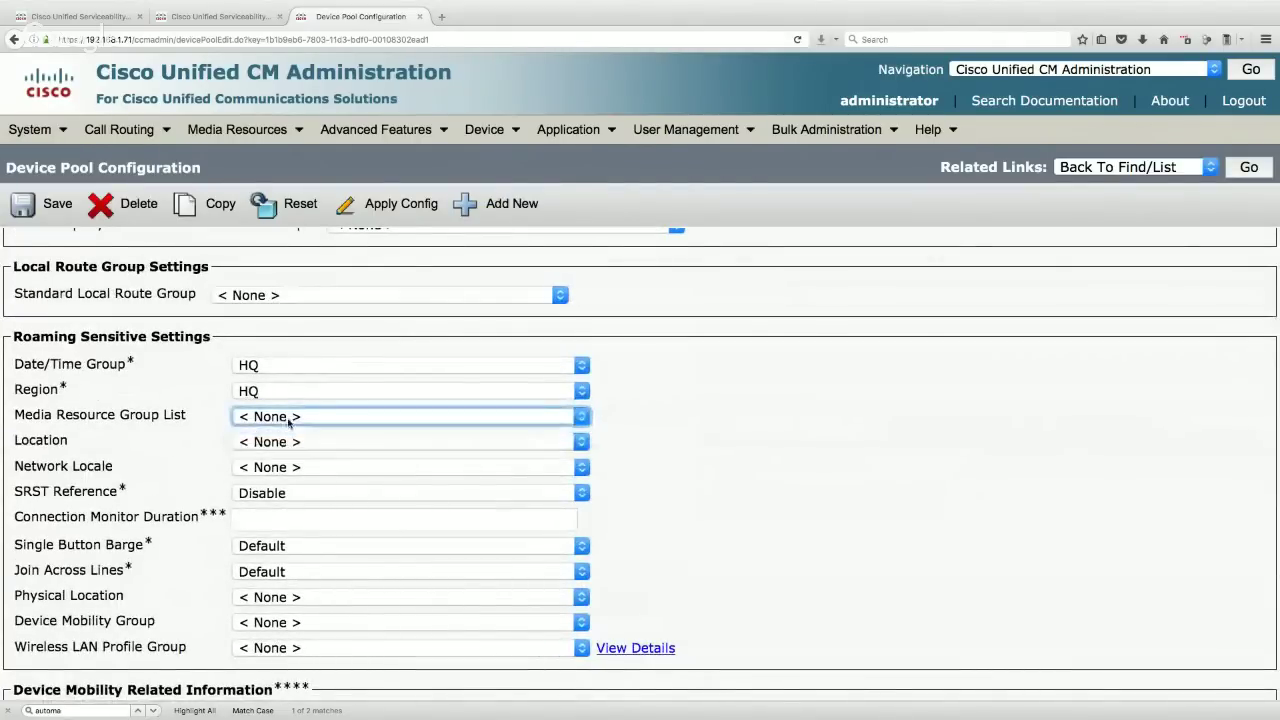
pyautogui.click(235, 140)
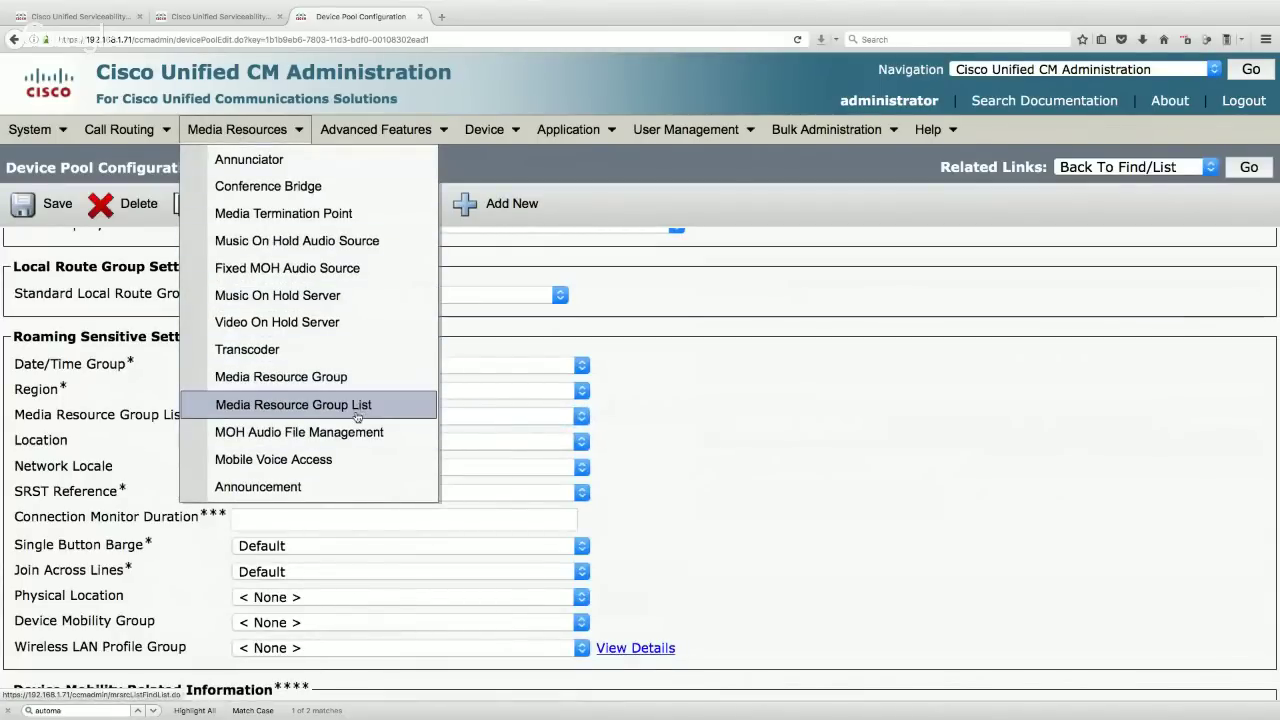
# - Create media resource group list HQ containing the HQ group and save it
pyautogui.click(357, 416)
pyautogui.click(57, 341)
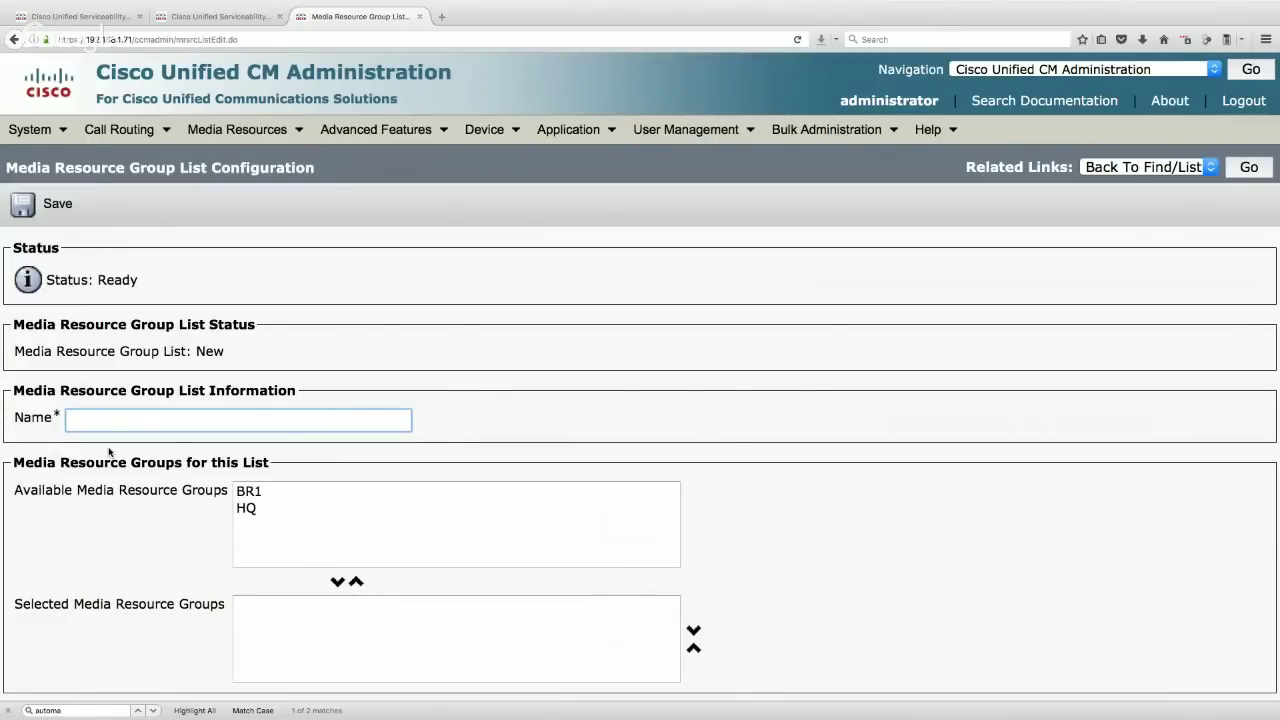
pyautogui.write('HQ')
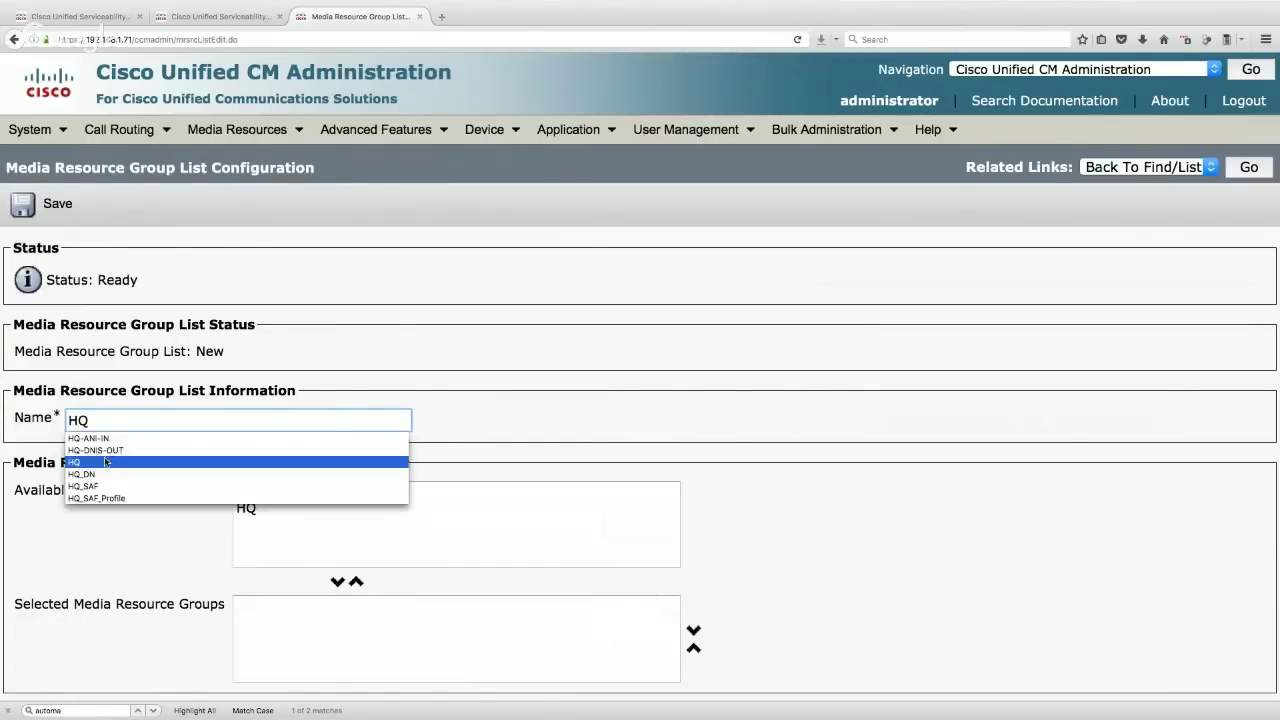
pyautogui.click(476, 426)
pyautogui.click(258, 510)
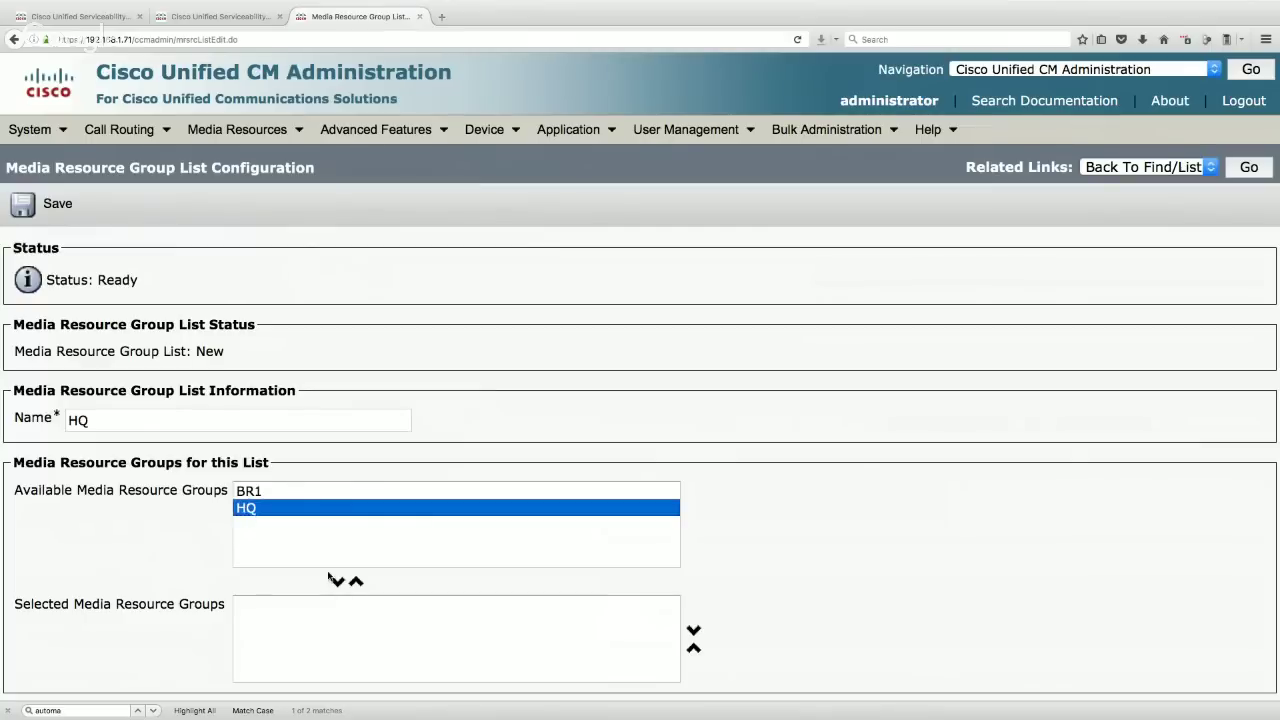
pyautogui.click(339, 582)
pyautogui.click(50, 203)
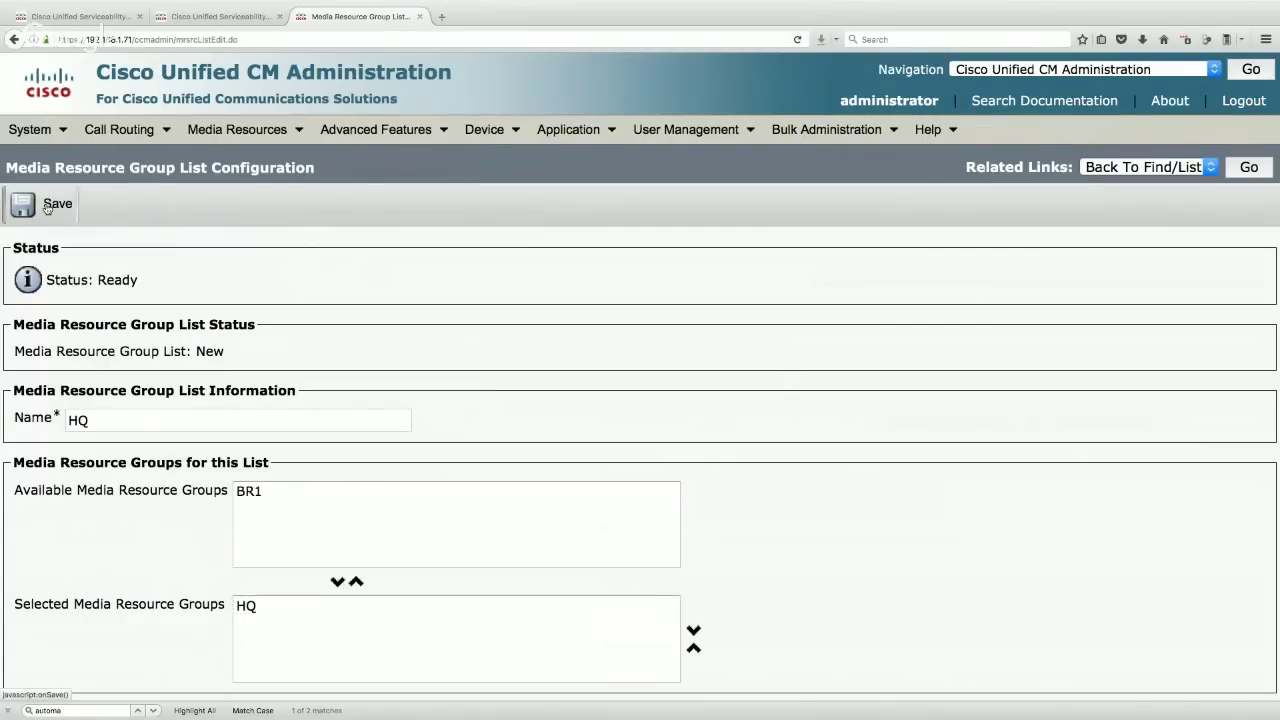
# - Copy it as BR1, swap the HQ group for the BR1 group, and save
pyautogui.click(218, 208)
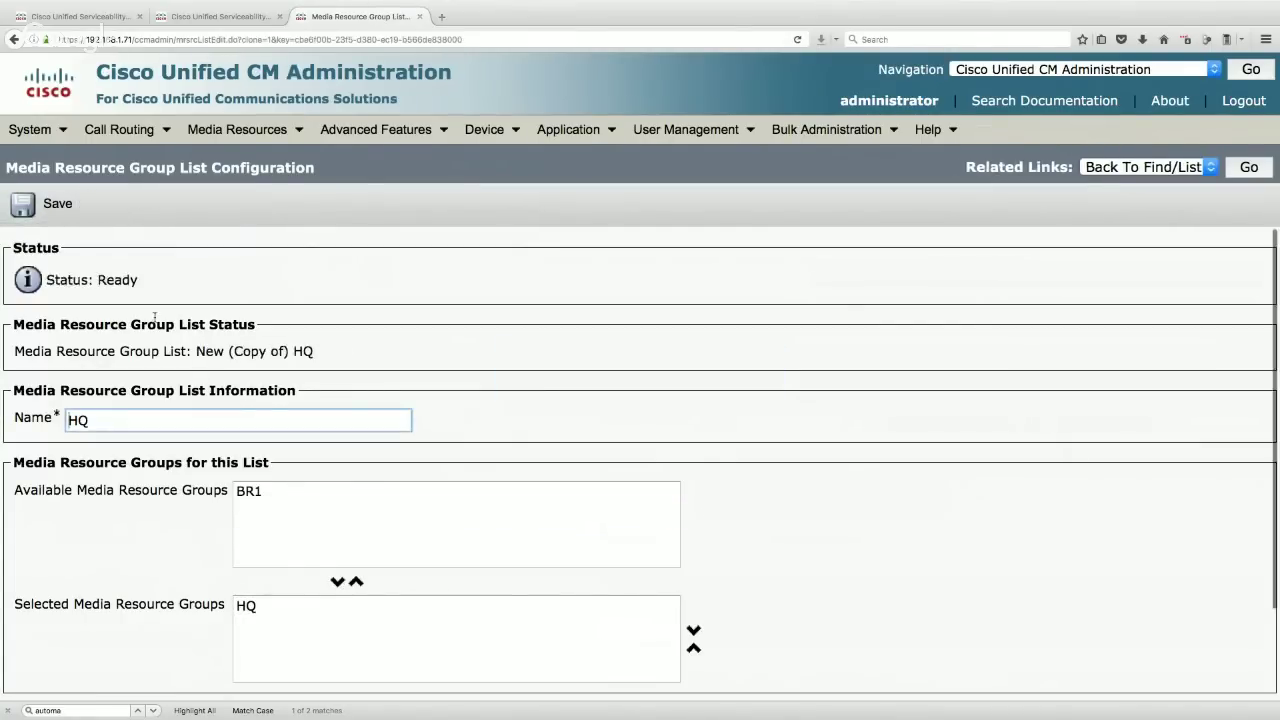
pyautogui.doubleClick(109, 417)
pyautogui.write('BRE')
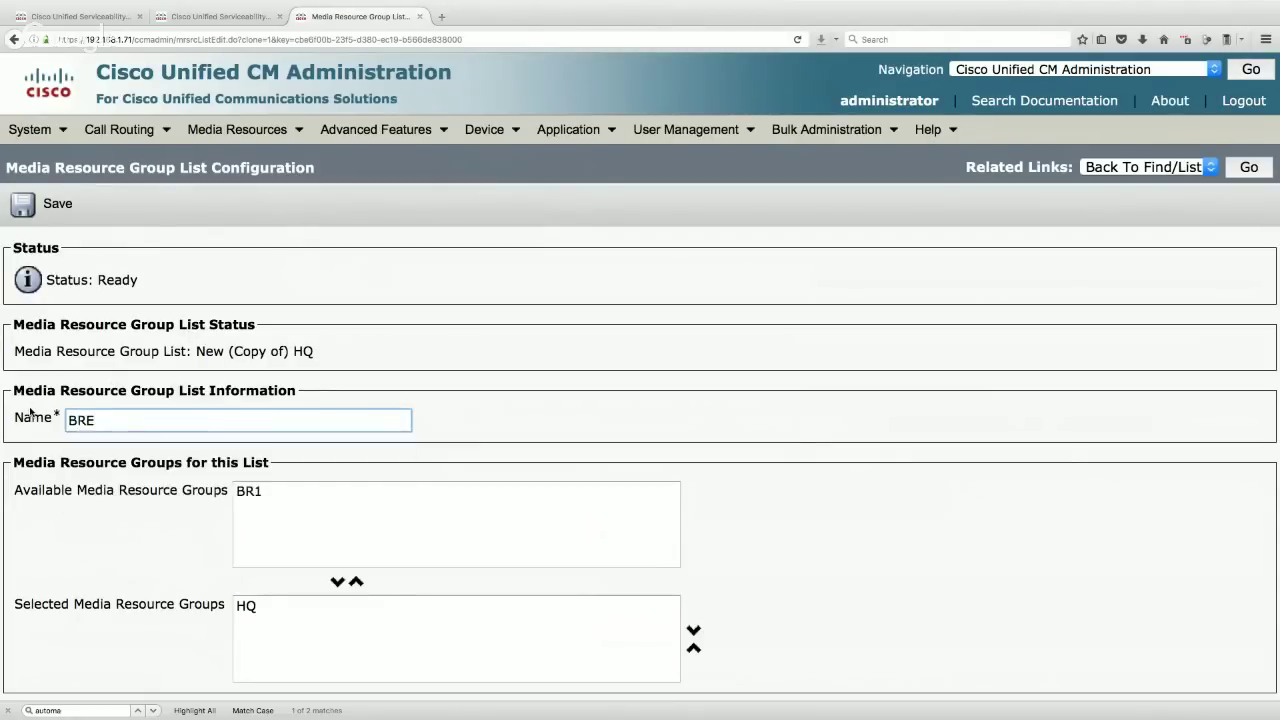
pyautogui.press('BackSpace')
pyautogui.write('1')
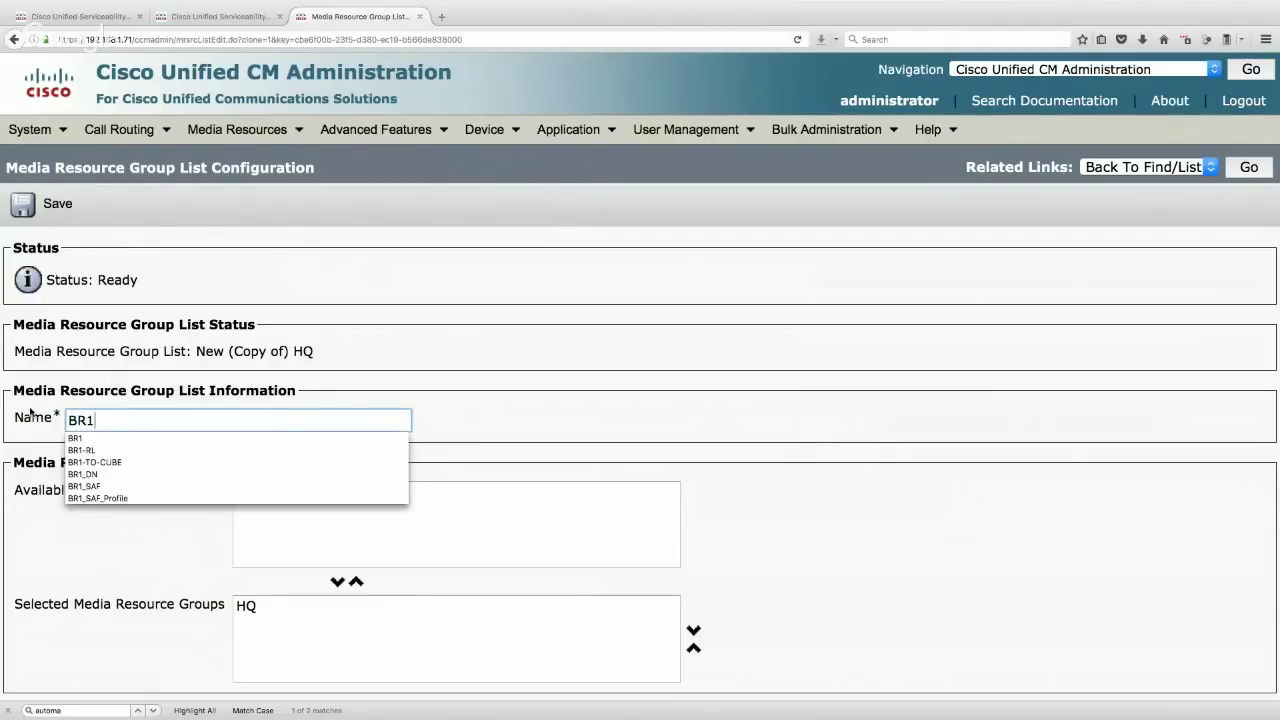
pyautogui.click(486, 407)
pyautogui.click(258, 606)
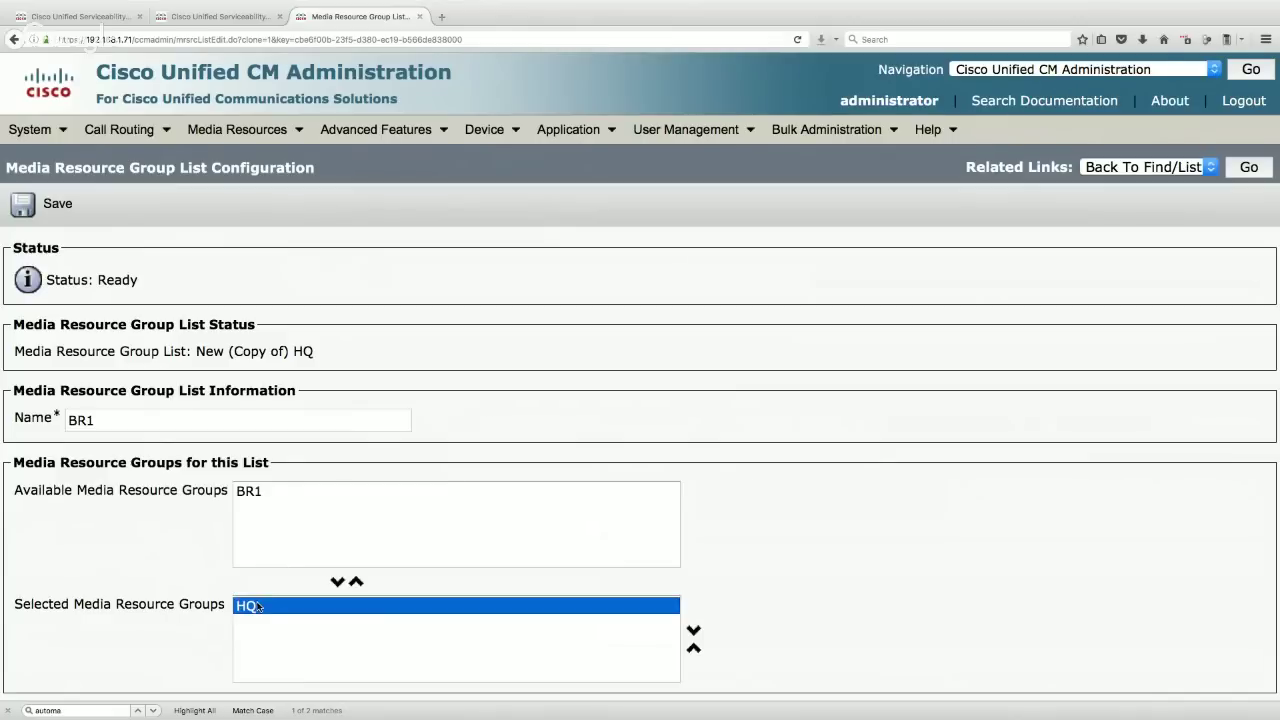
pyautogui.click(356, 581)
pyautogui.click(255, 490)
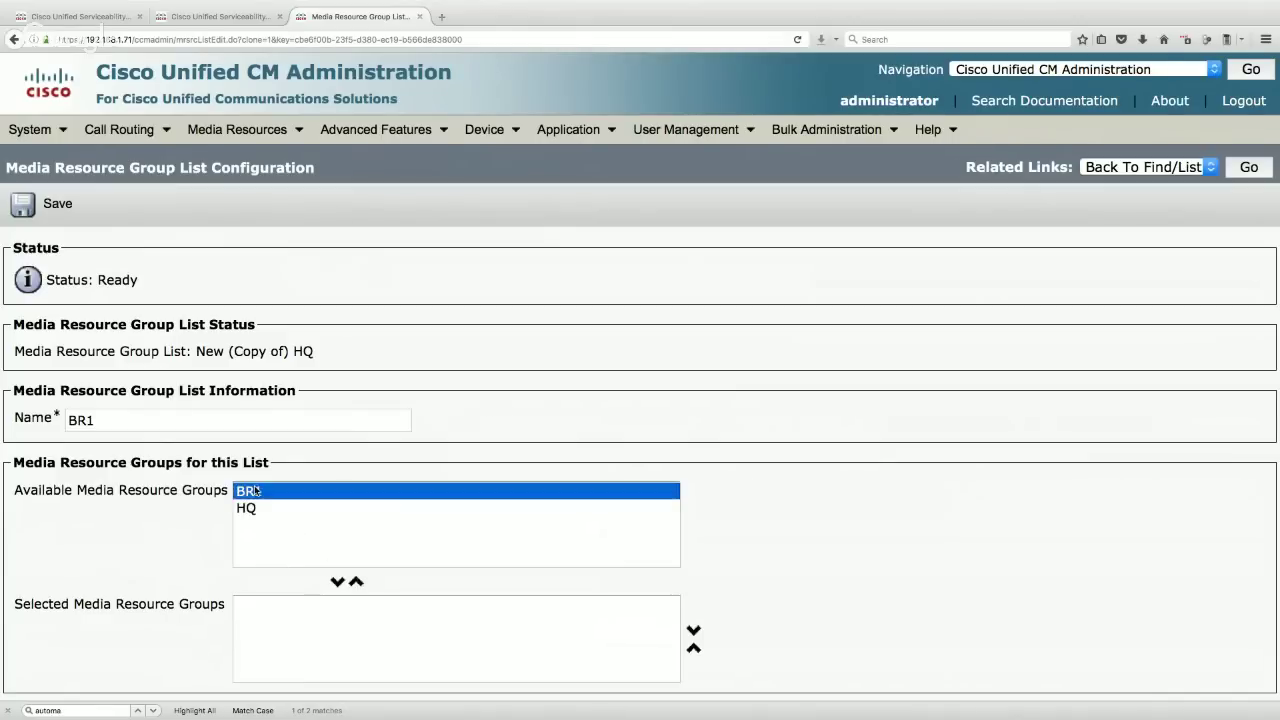
pyautogui.click(338, 582)
pyautogui.click(45, 203)
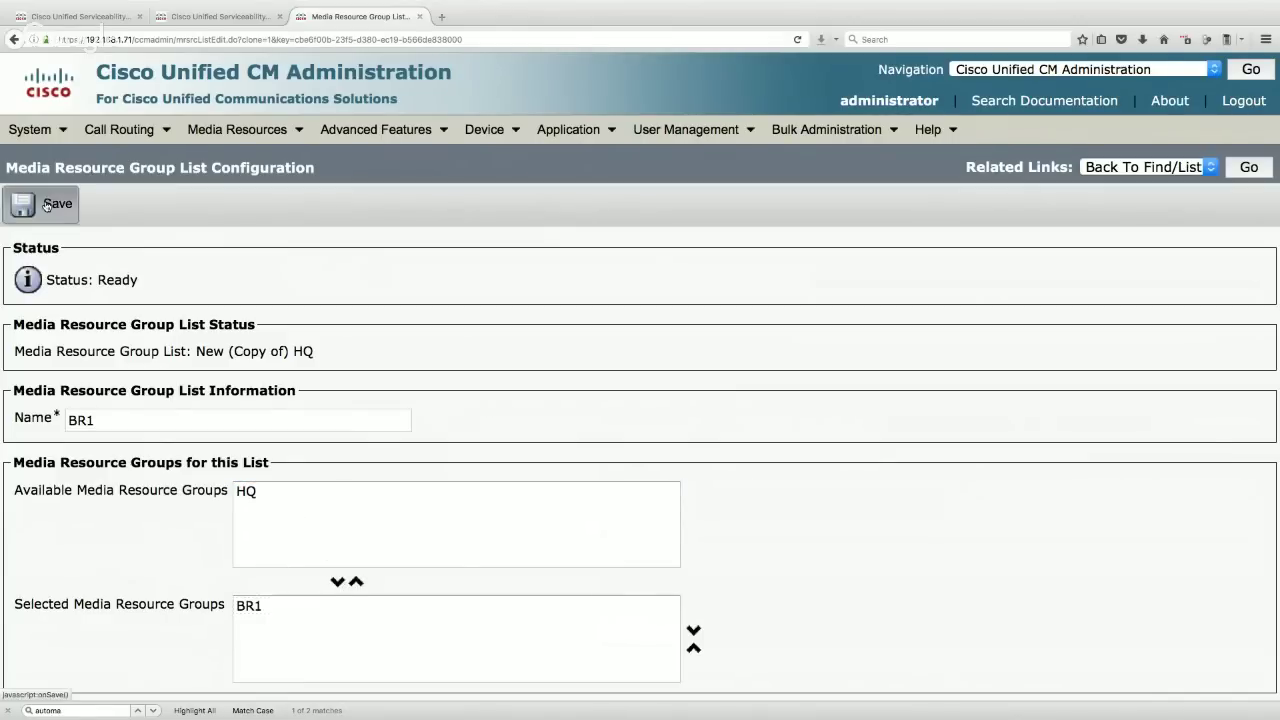
# - Reopen the Default device pool and set its Media Resource Group List to HQ
pyautogui.click(45, 125)
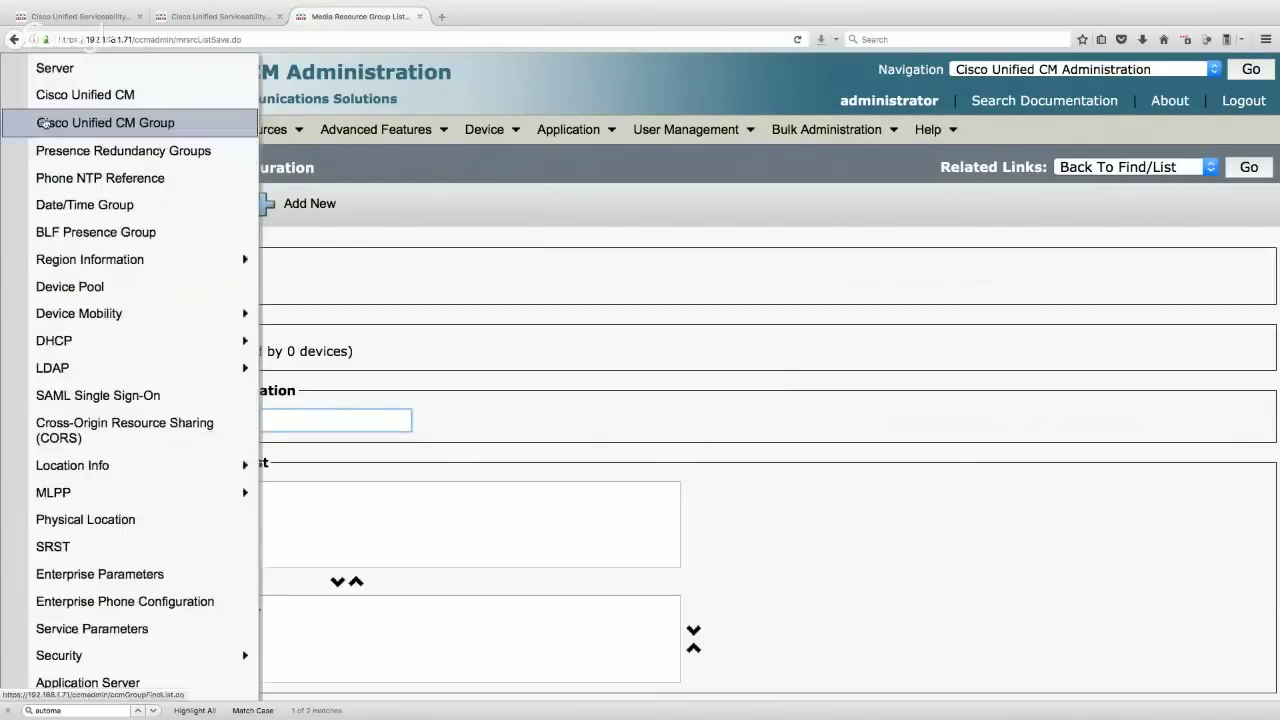
pyautogui.click(78, 287)
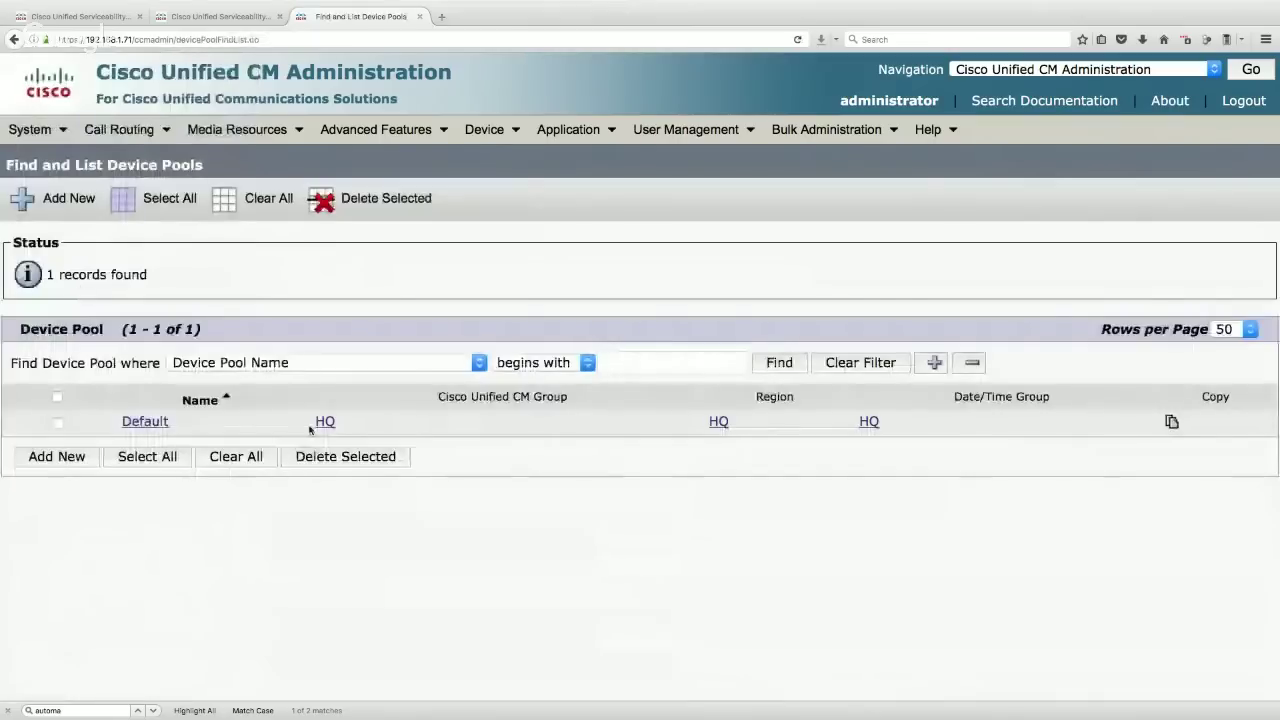
pyautogui.click(325, 421)
pyautogui.click(14, 39)
pyautogui.click(145, 422)
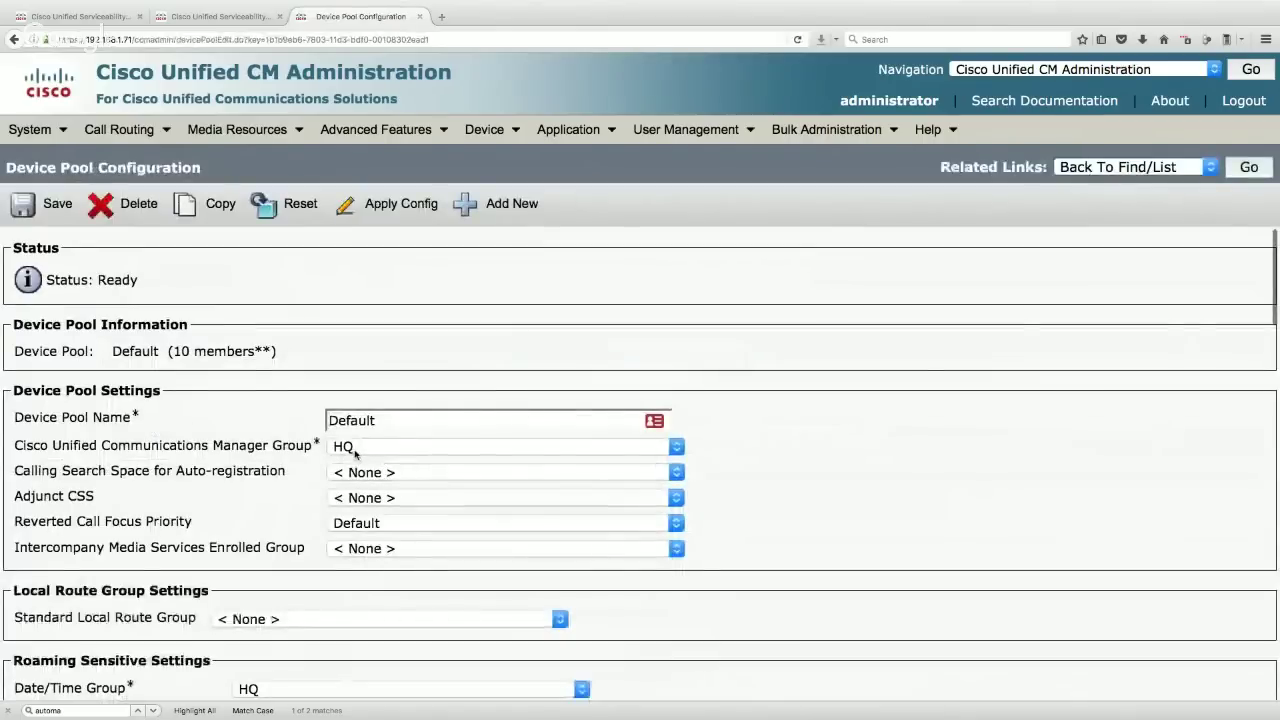
pyautogui.scroll(-3, 376, 454)
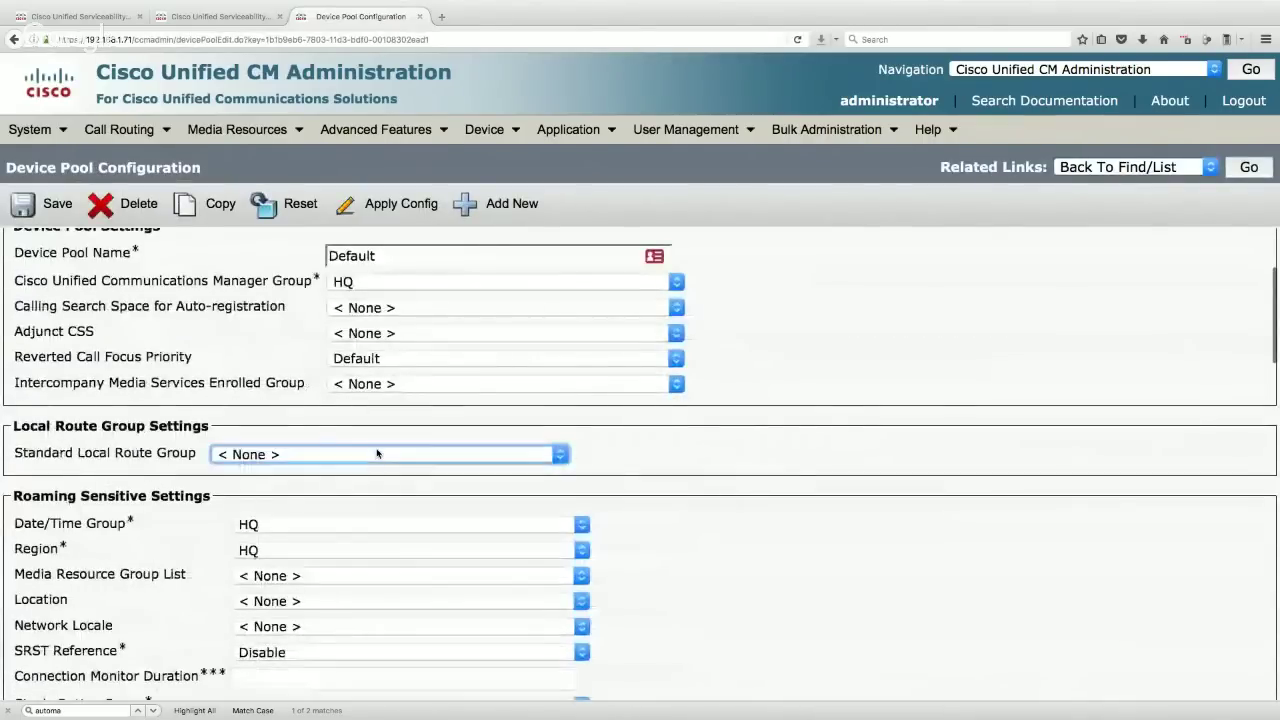
pyautogui.scroll(-2, 278, 540)
pyautogui.click(276, 474)
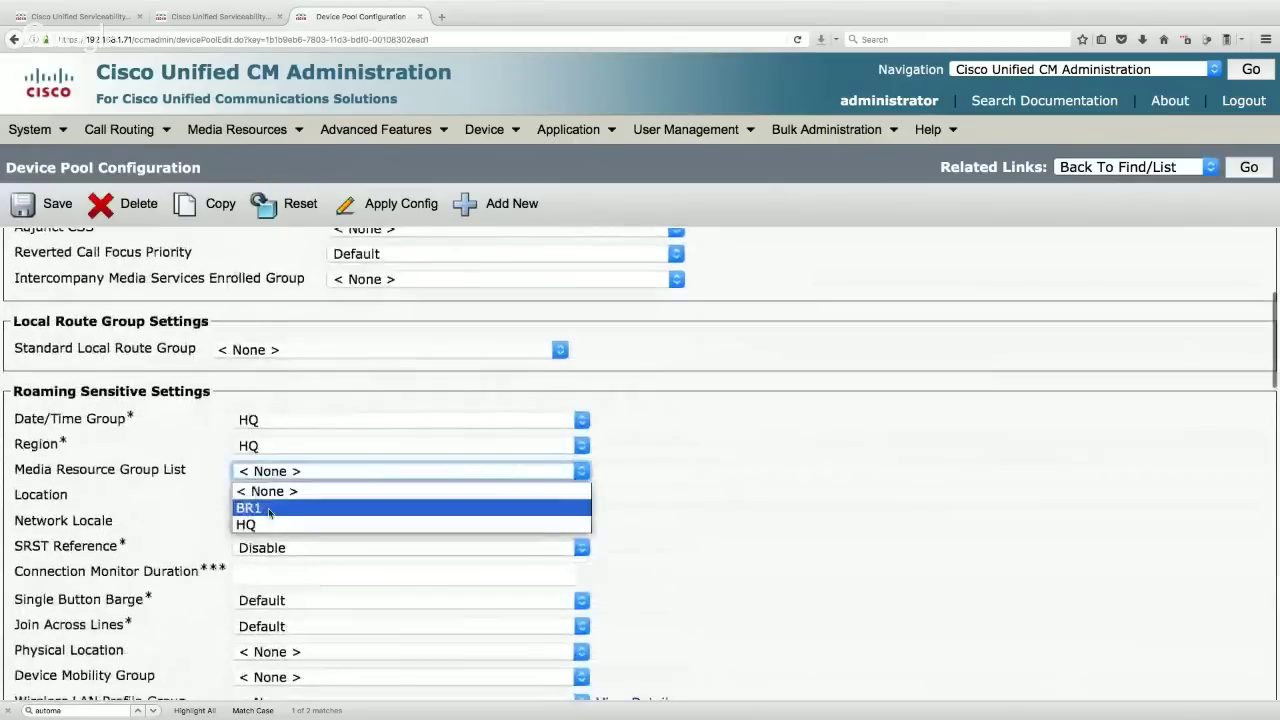
pyautogui.click(267, 525)
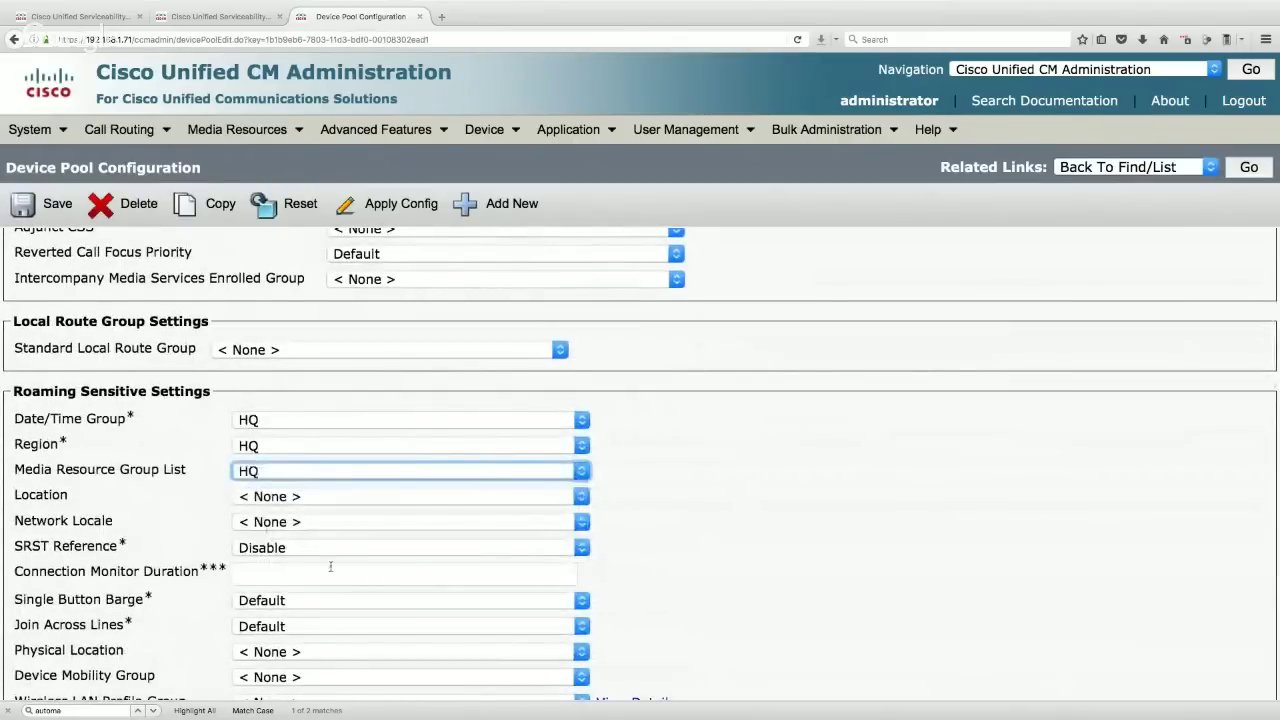
pyautogui.scroll(-4, 330, 565)
pyautogui.scroll(-5, 331, 570)
pyautogui.scroll(10, 331, 570)
pyautogui.scroll(4, 332, 570)
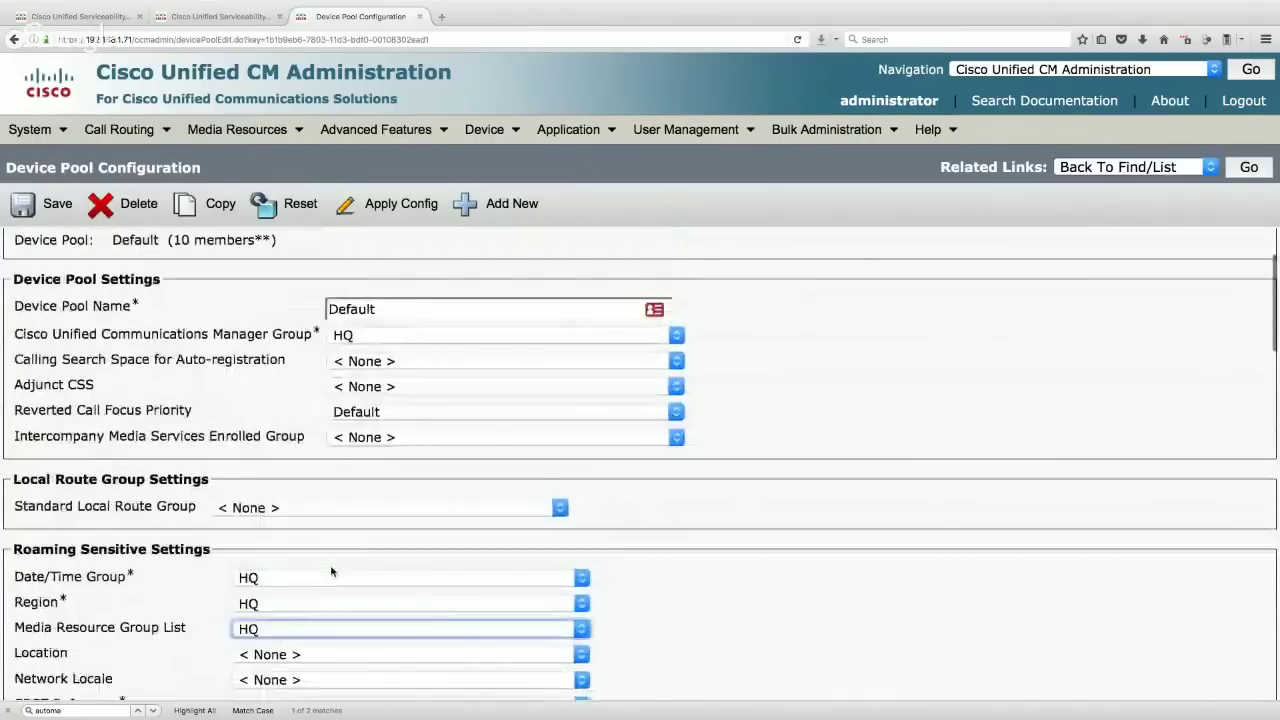
# - Save the Default pool, reset and restart its devices, then begin a new device pool
pyautogui.click(47, 205)
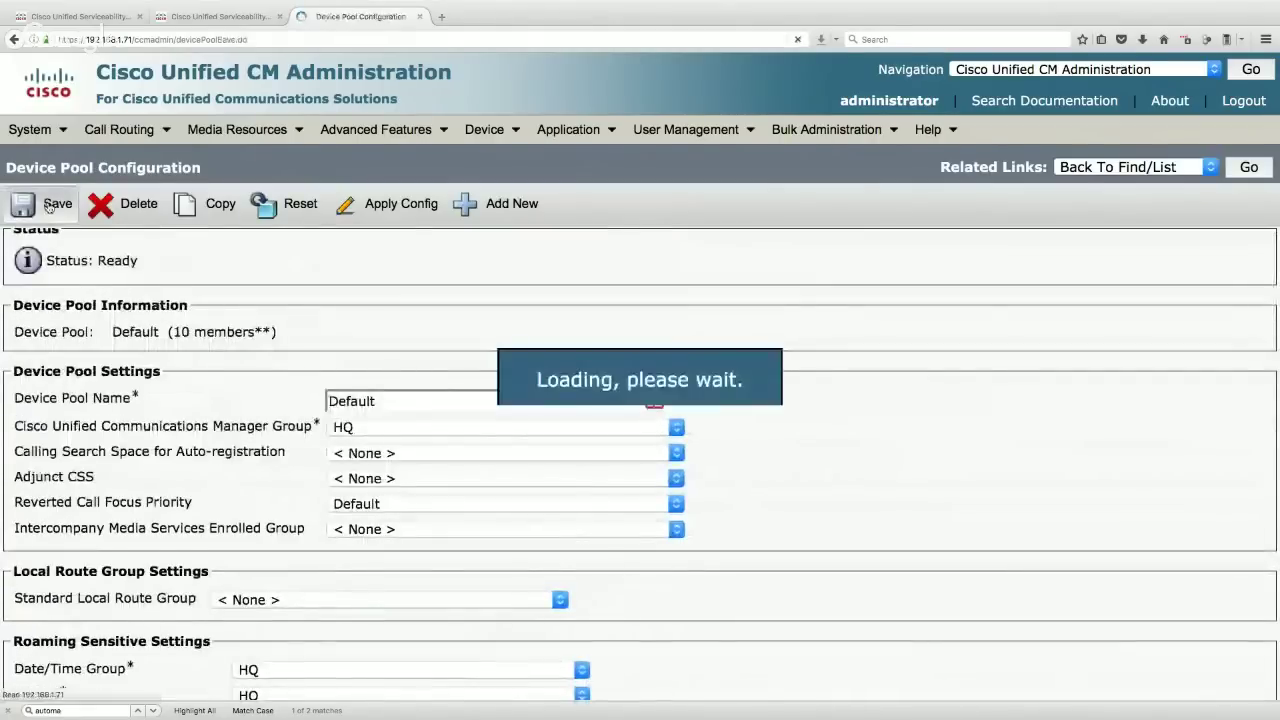
pyautogui.click(295, 204)
pyautogui.click(94, 423)
pyautogui.click(203, 423)
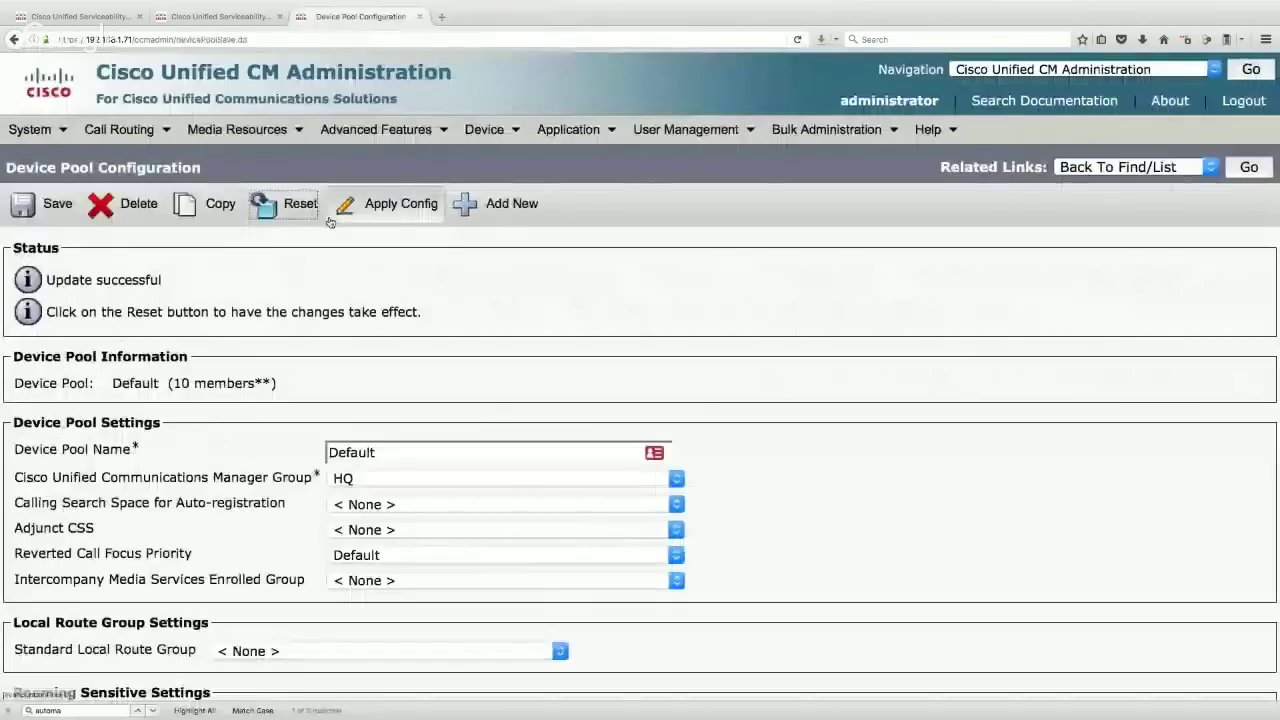
pyautogui.click(463, 207)
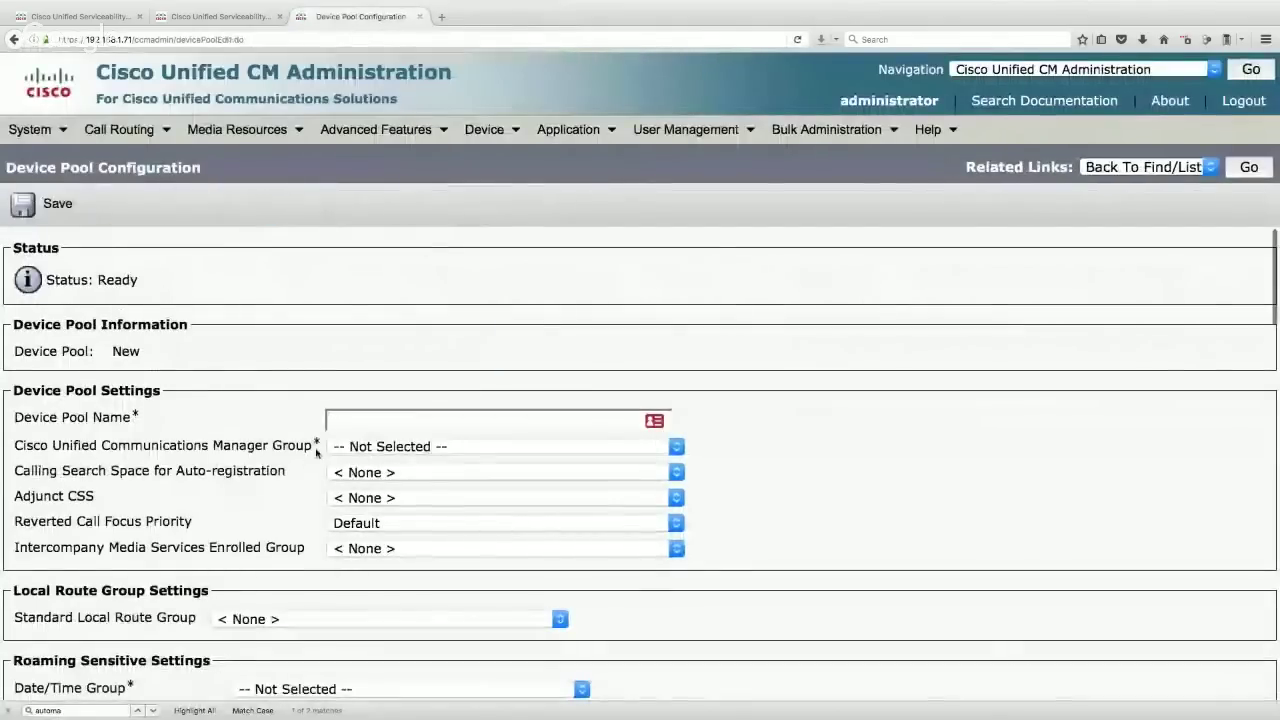
# - Name the new device pool BR1 and assign the HQ Unified CM group
pyautogui.write('BR1')
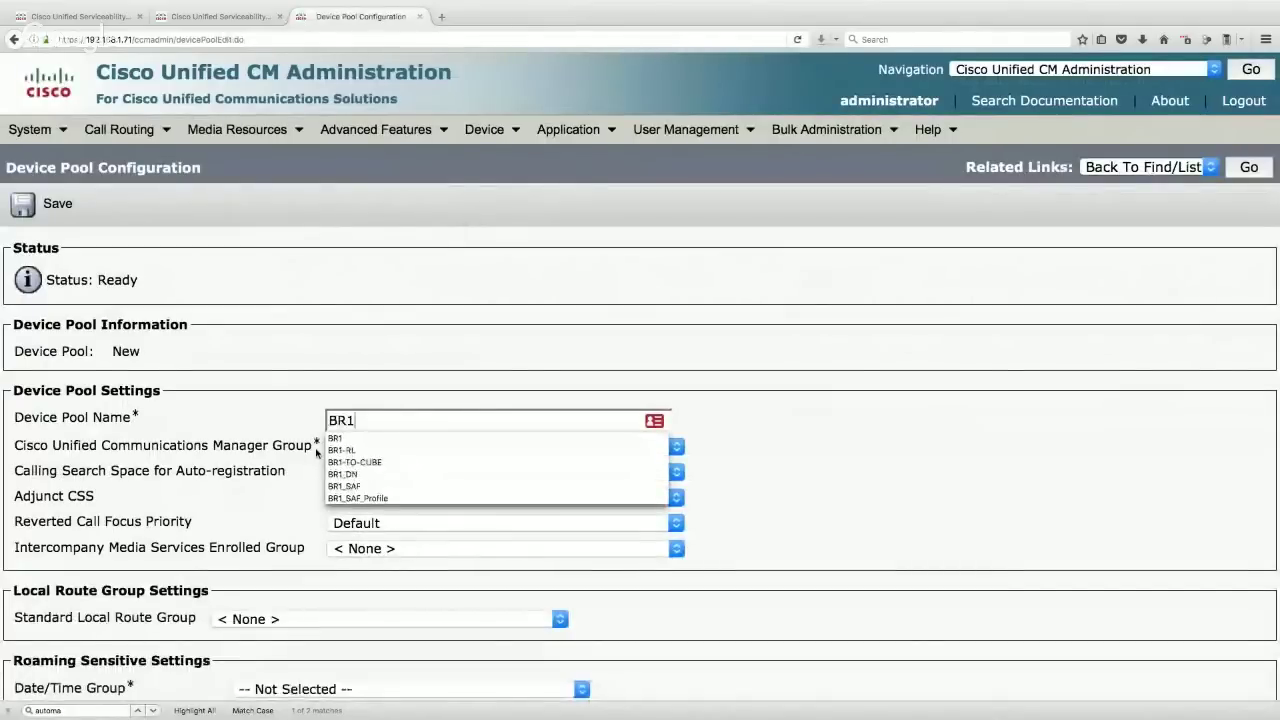
pyautogui.press('Escape')
pyautogui.click(352, 447)
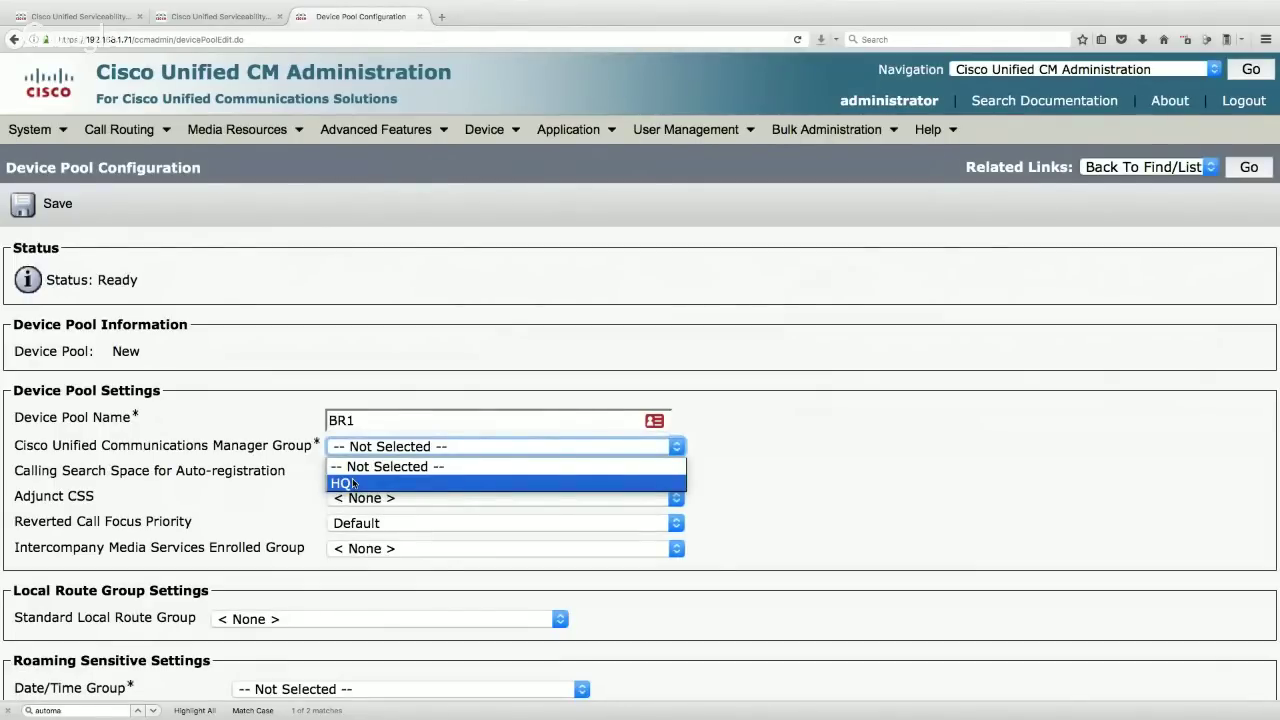
pyautogui.click(353, 483)
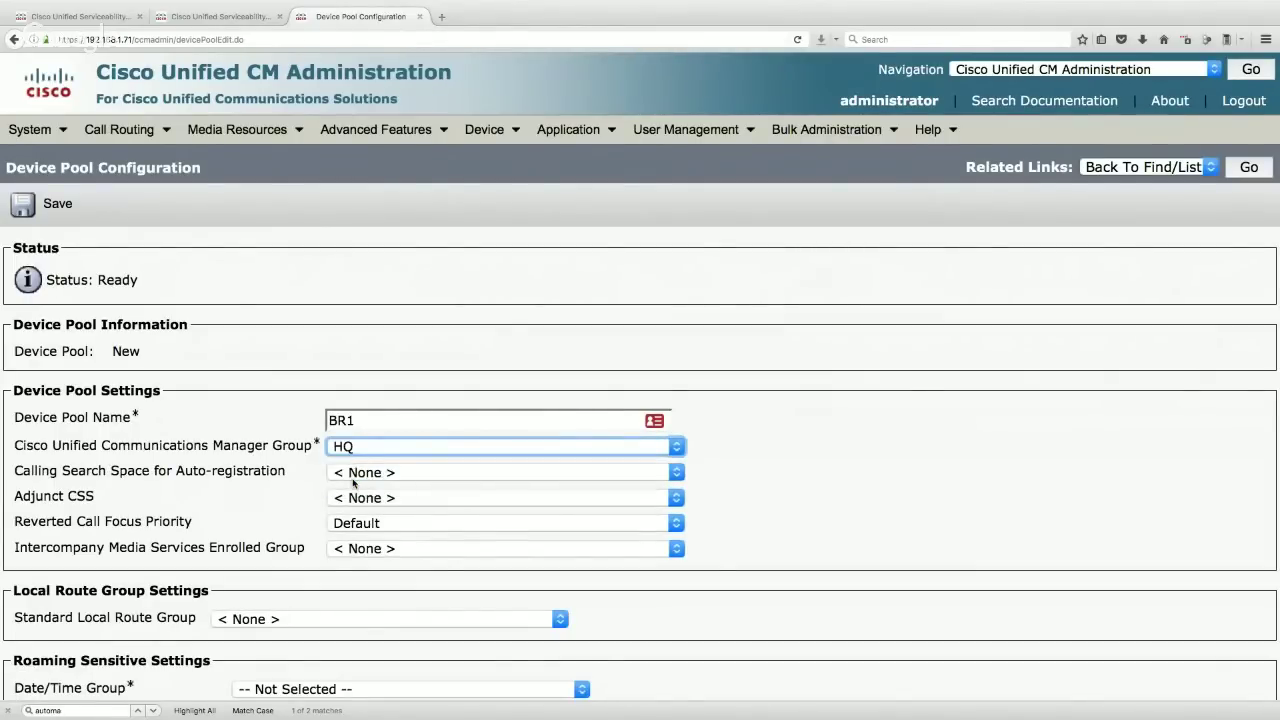
pyautogui.scroll(-5, 352, 483)
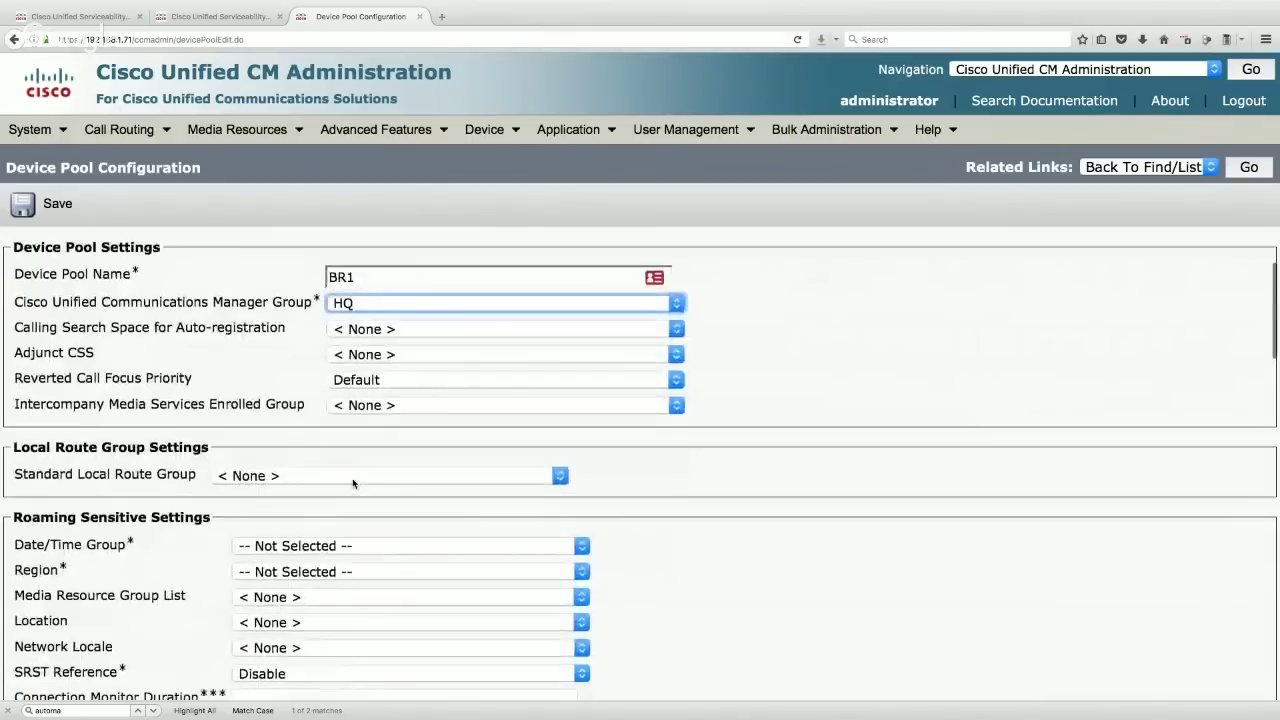
# - Set date/time group, region, MRGL and location to BR1, save, and reopen Default
pyautogui.click(300, 412)
pyautogui.click(302, 432)
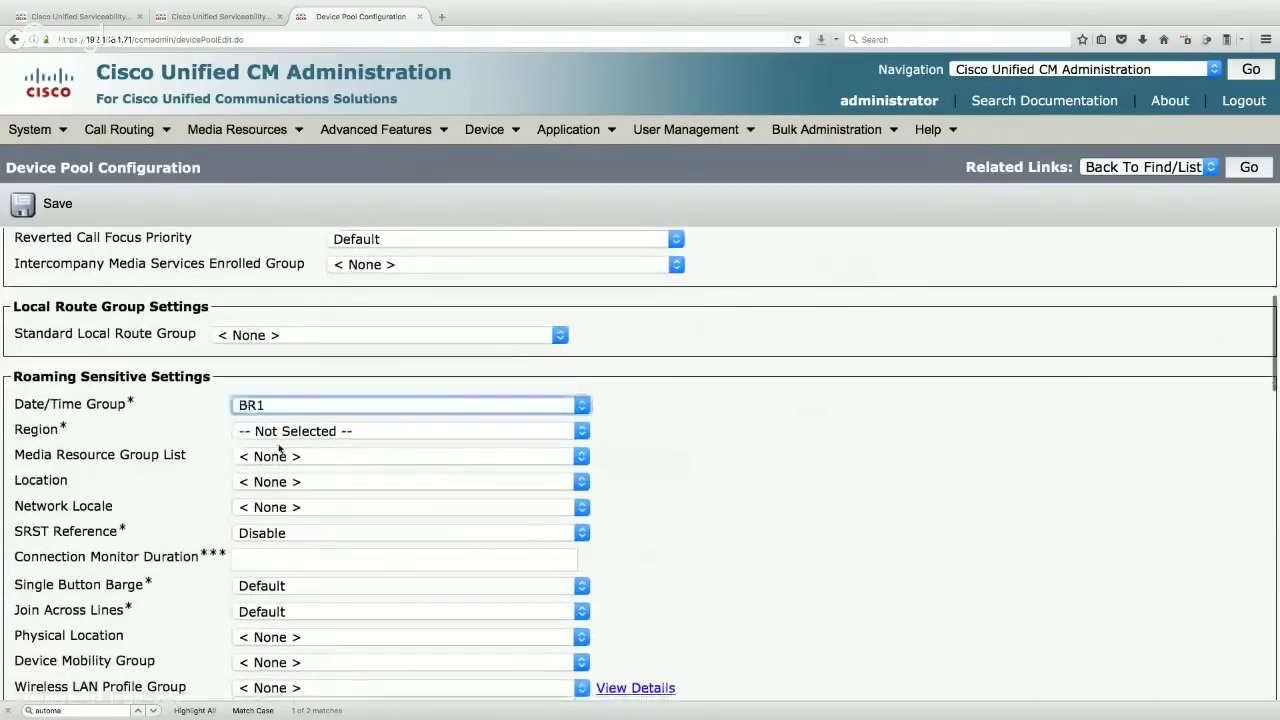
pyautogui.click(302, 430)
pyautogui.click(295, 464)
pyautogui.click(295, 456)
pyautogui.click(296, 497)
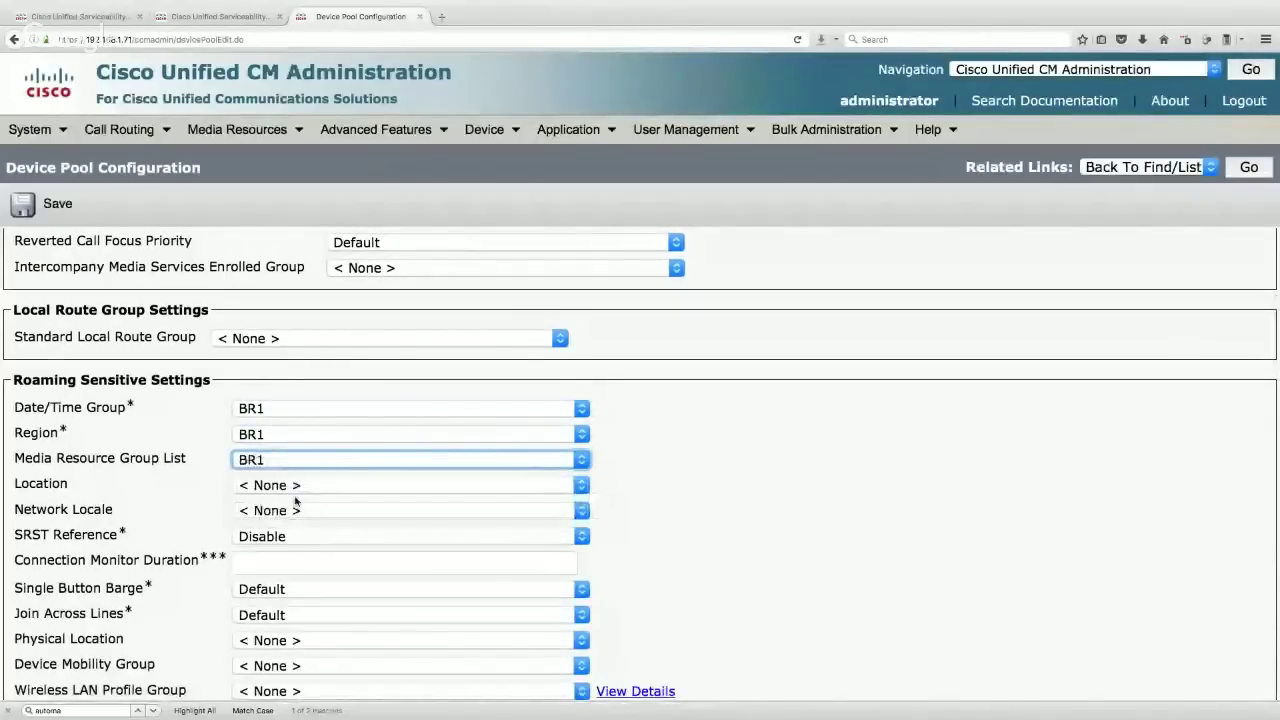
pyautogui.click(278, 488)
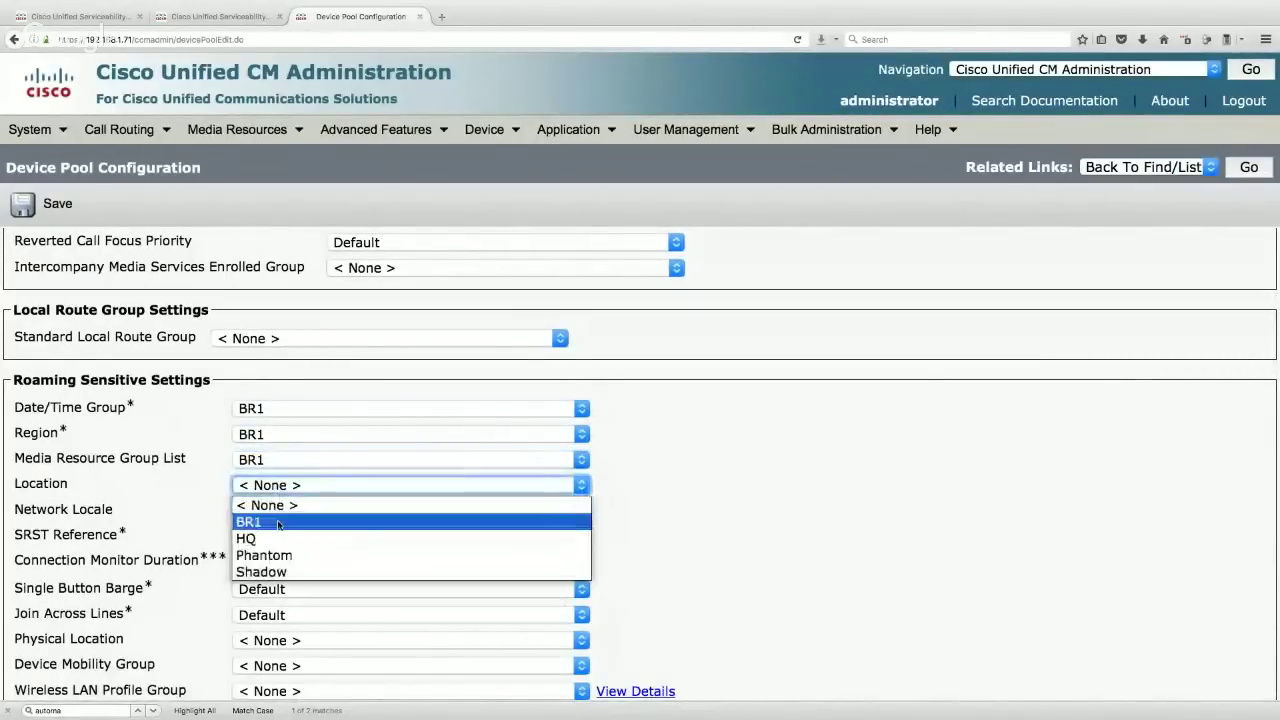
pyautogui.click(262, 521)
pyautogui.click(50, 205)
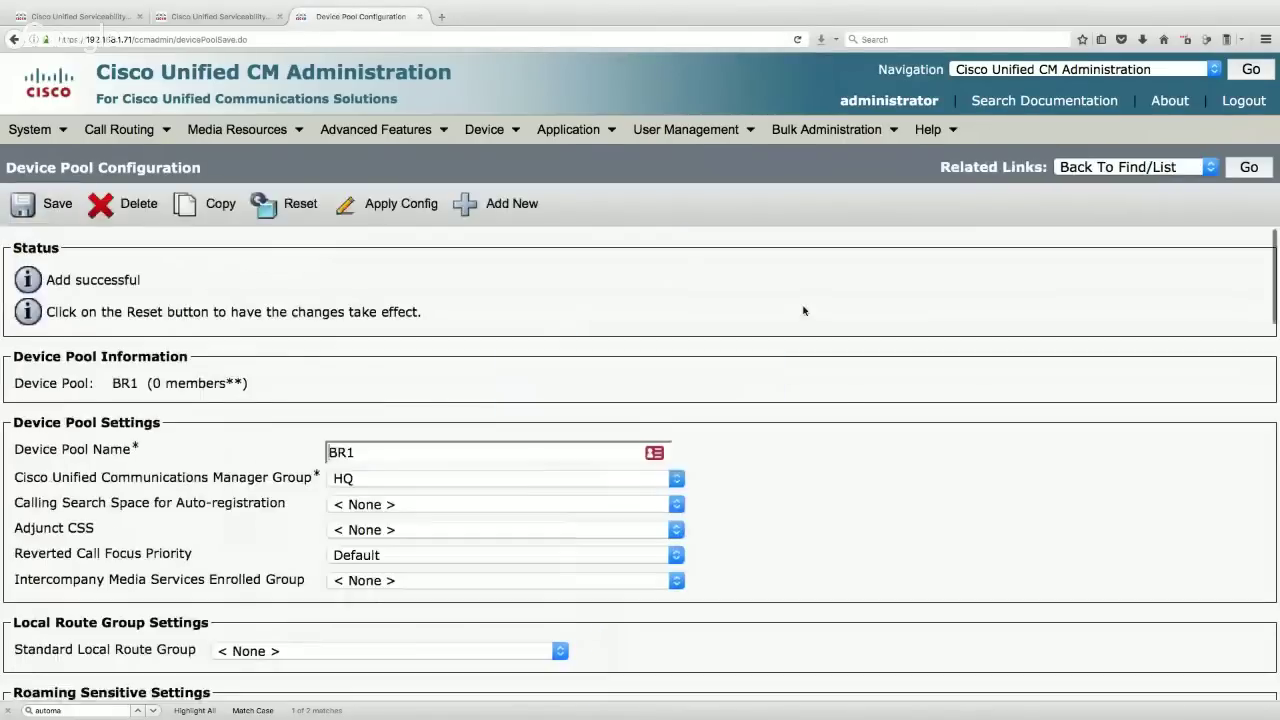
pyautogui.click(1249, 167)
pyautogui.click(148, 449)
# - Rename the Default device pool to HQ with location HQ, save it, and return to the pool list
pyautogui.doubleClick(385, 417)
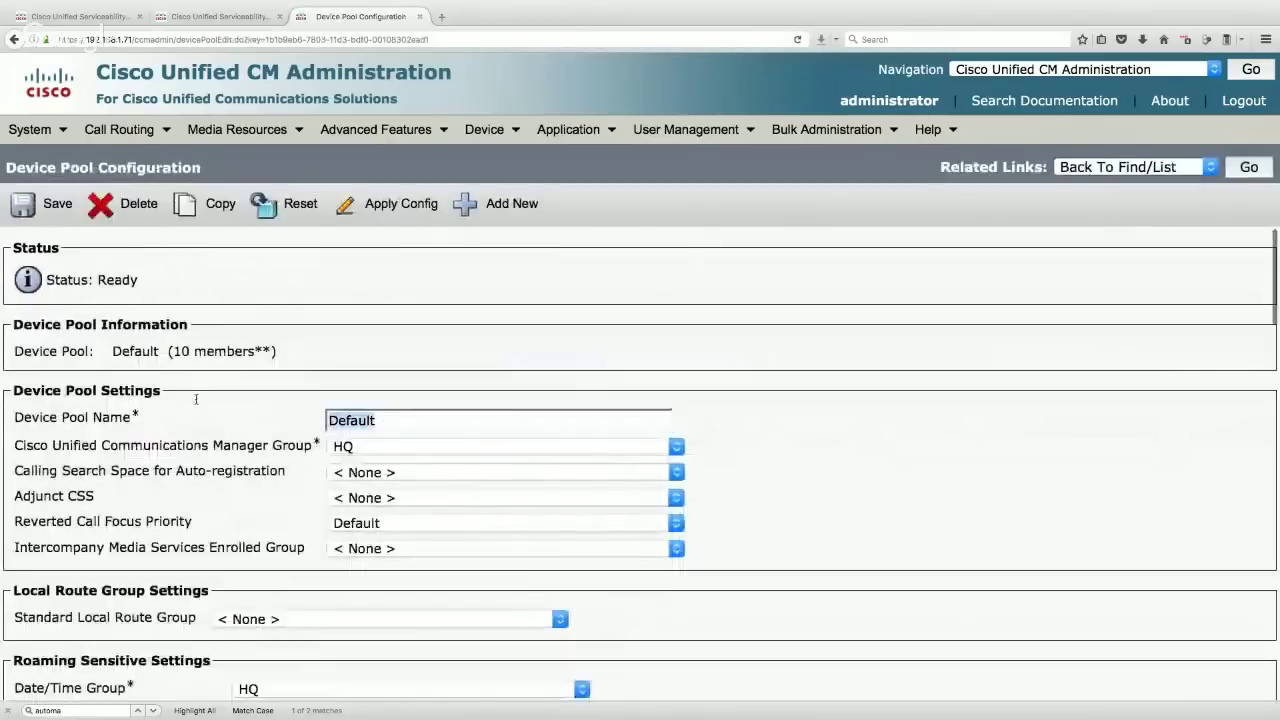
pyautogui.write('HQ')
pyautogui.press('Escape')
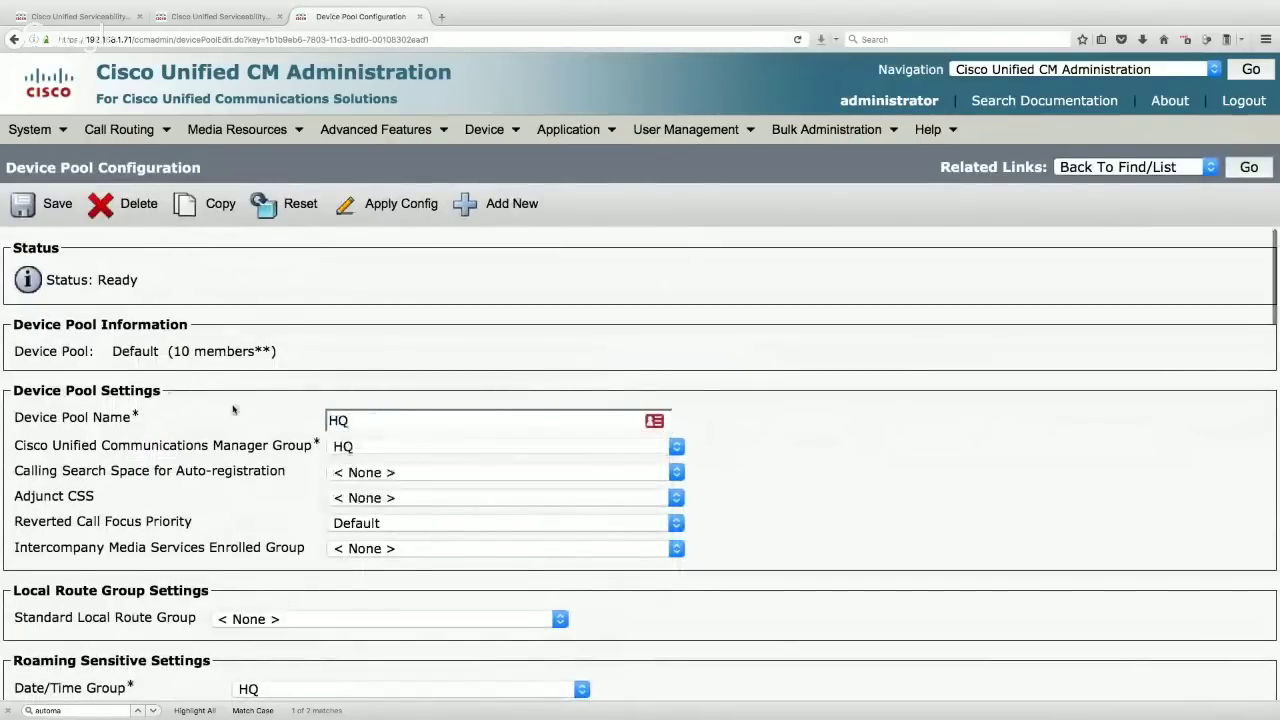
pyautogui.scroll(-5, 283, 437)
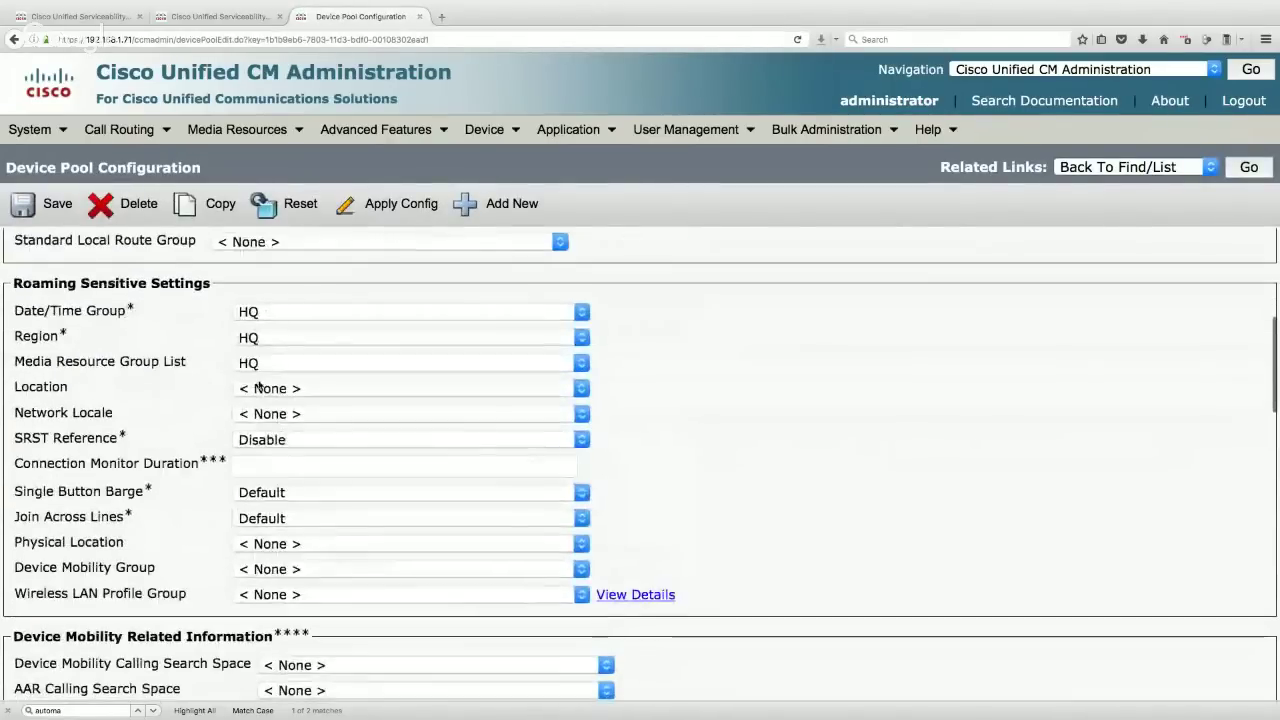
pyautogui.click(275, 392)
pyautogui.click(256, 440)
pyautogui.click(40, 204)
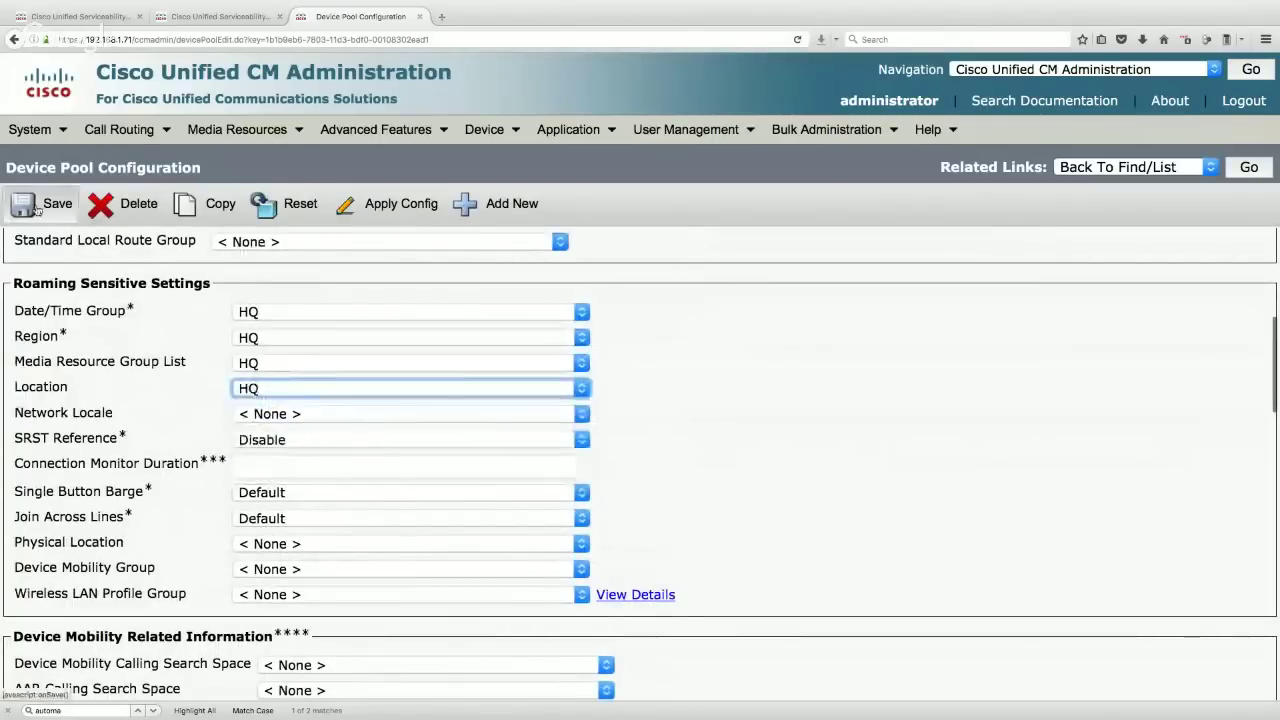
pyautogui.click(1250, 168)
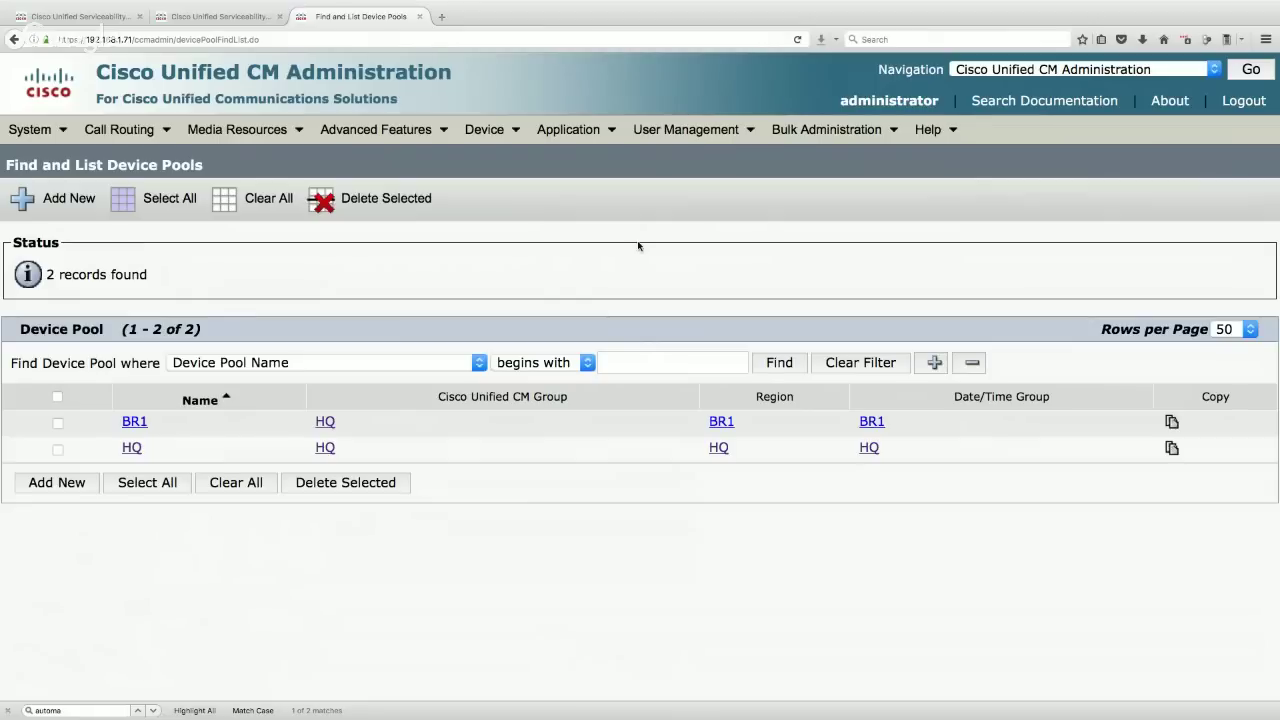
pyautogui.click(635, 140)
# - Start a new end user with user ID hqphone1
pyautogui.click(680, 186)
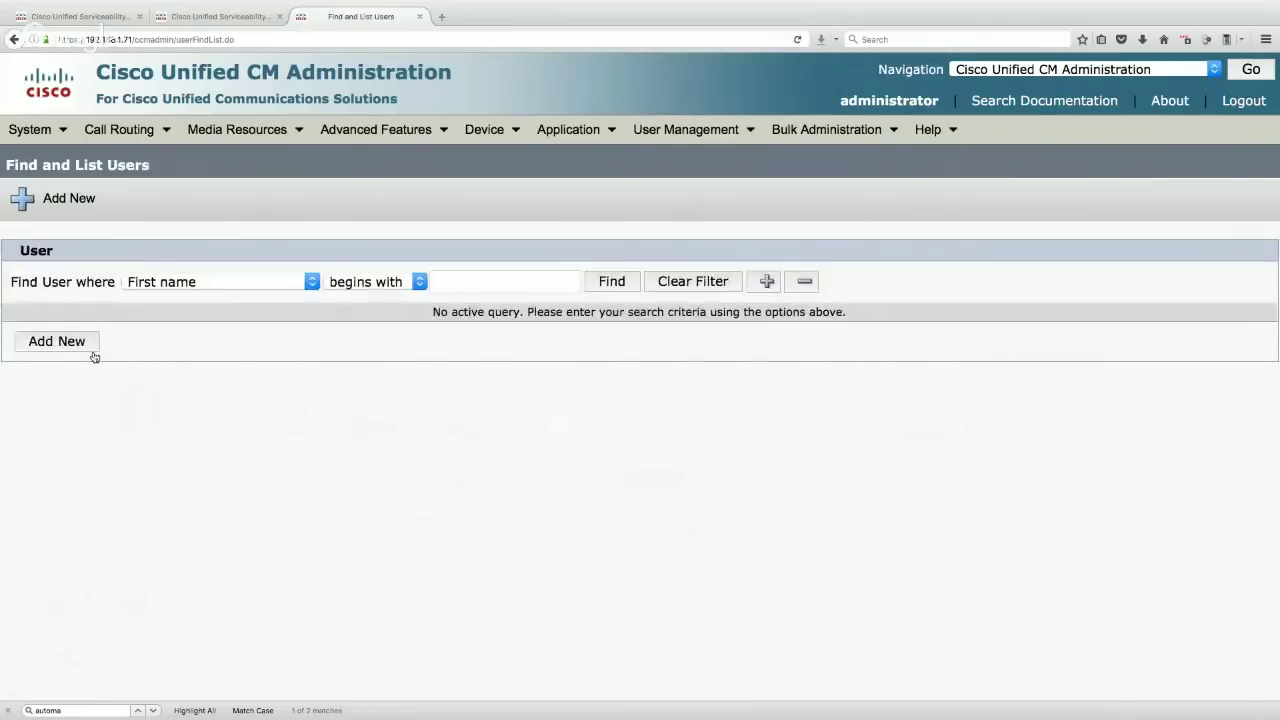
pyautogui.click(58, 341)
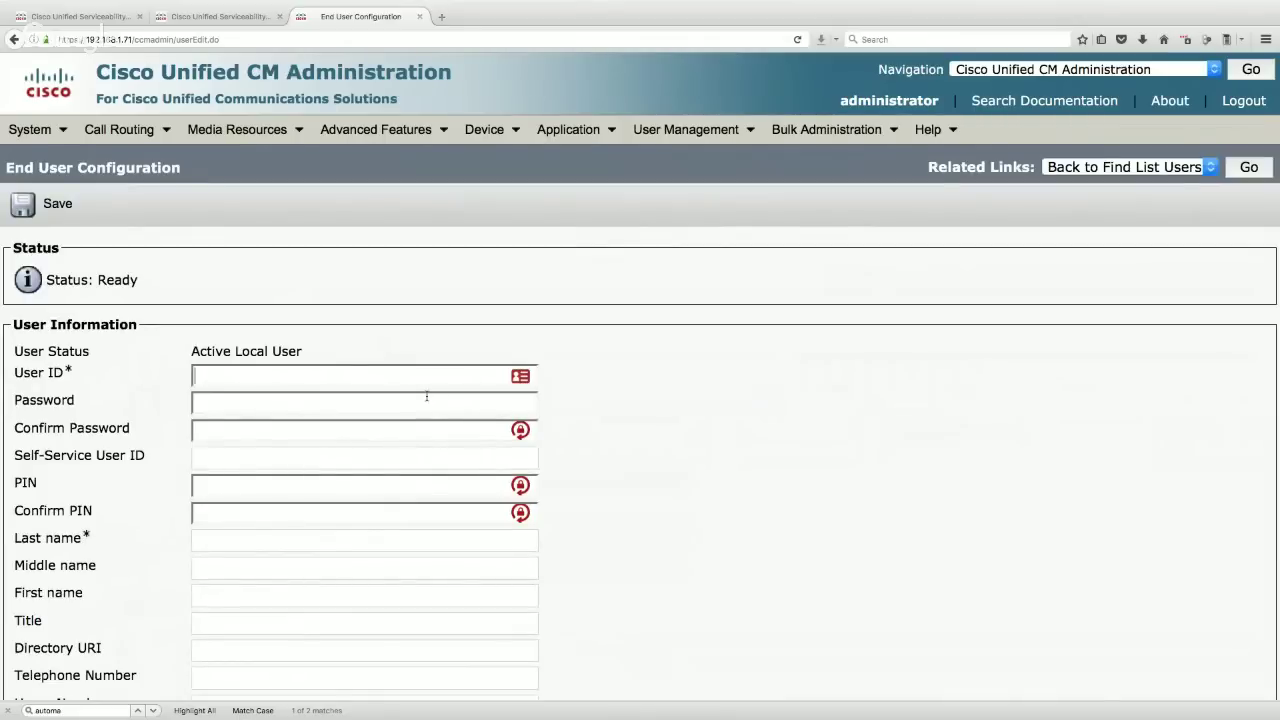
pyautogui.write('hqphone')
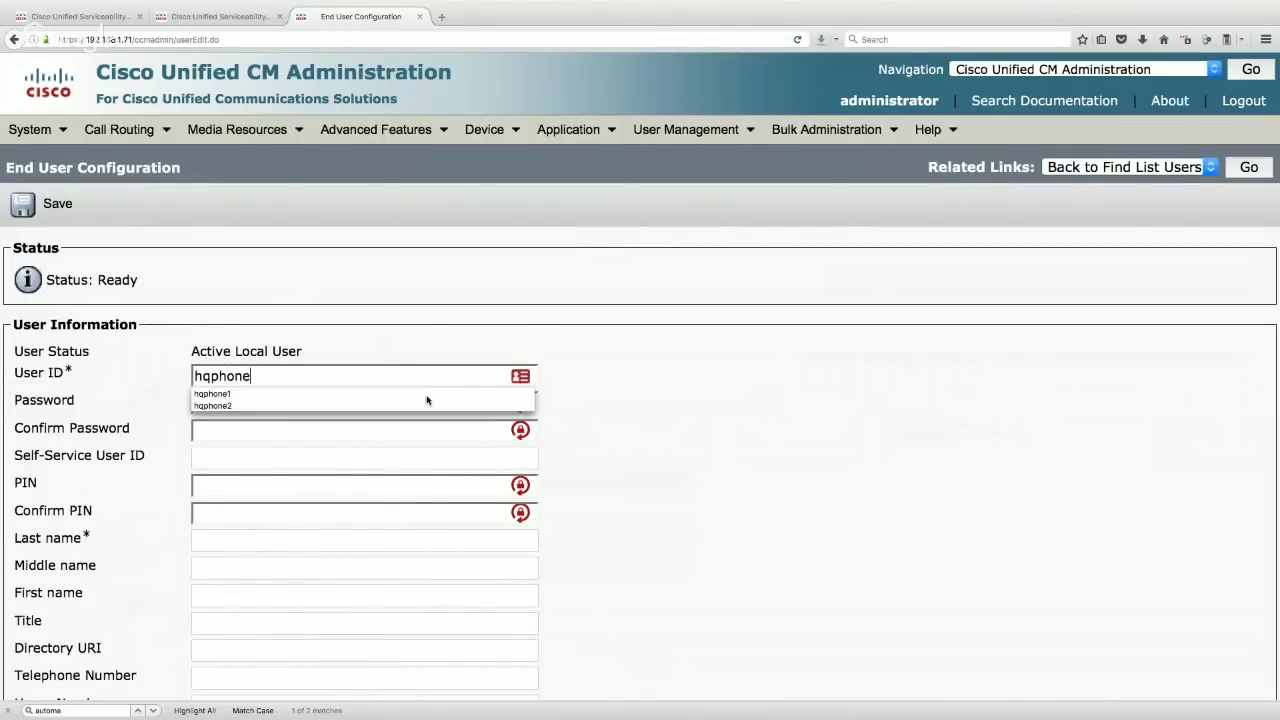
pyautogui.press('Tab')
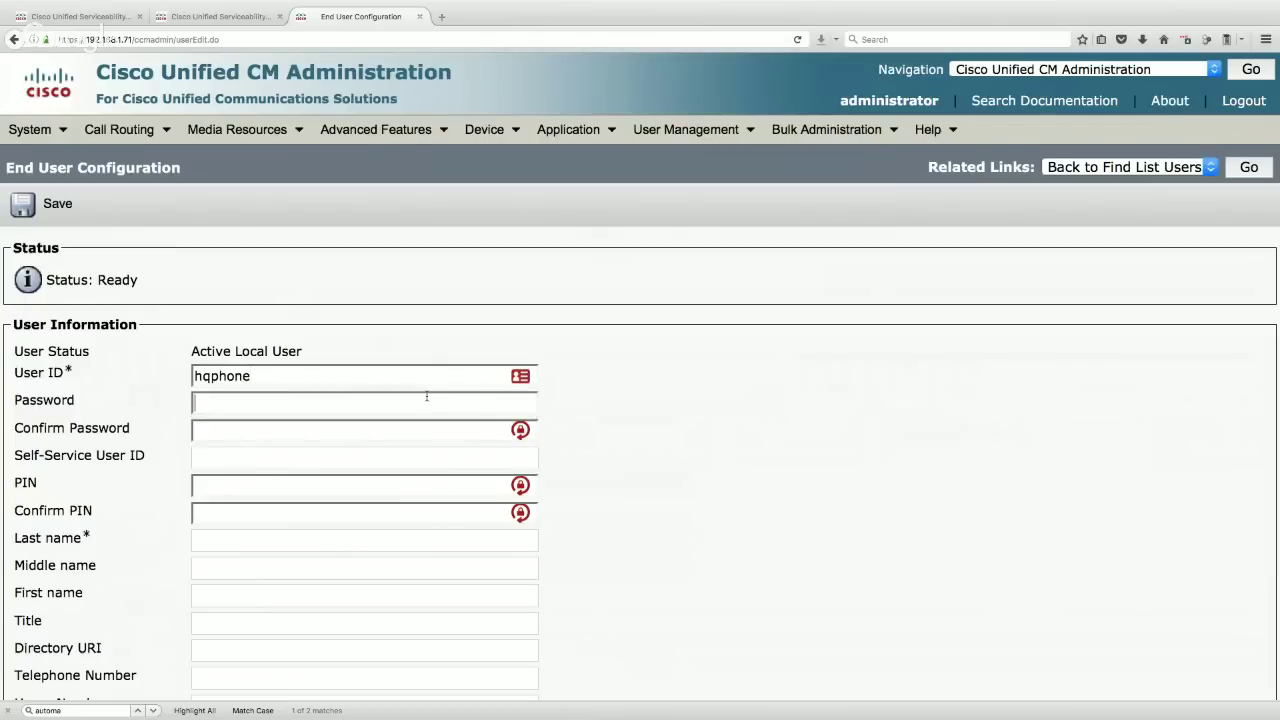
pyautogui.click(340, 375)
pyautogui.write('1')
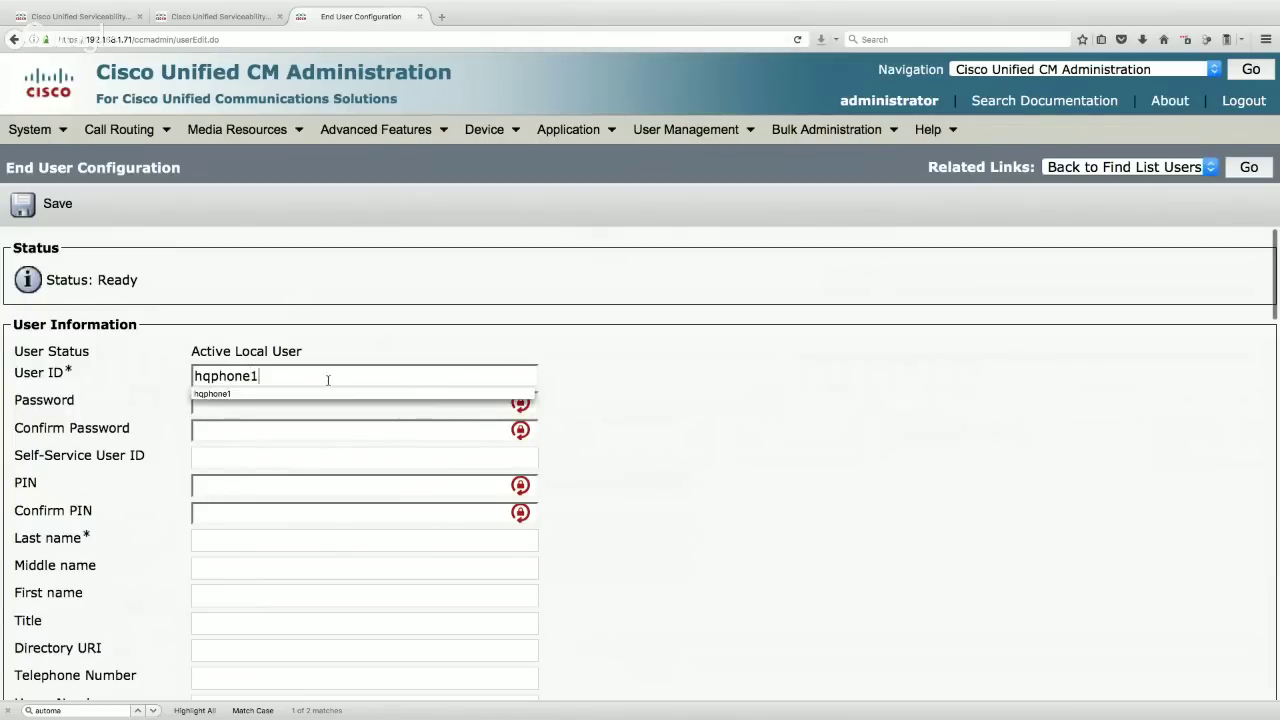
# - Enter and confirm the new user's password and PIN
pyautogui.click(240, 403)
pyautogui.write('cisco')
pyautogui.press('Tab')
pyautogui.write('cisco')
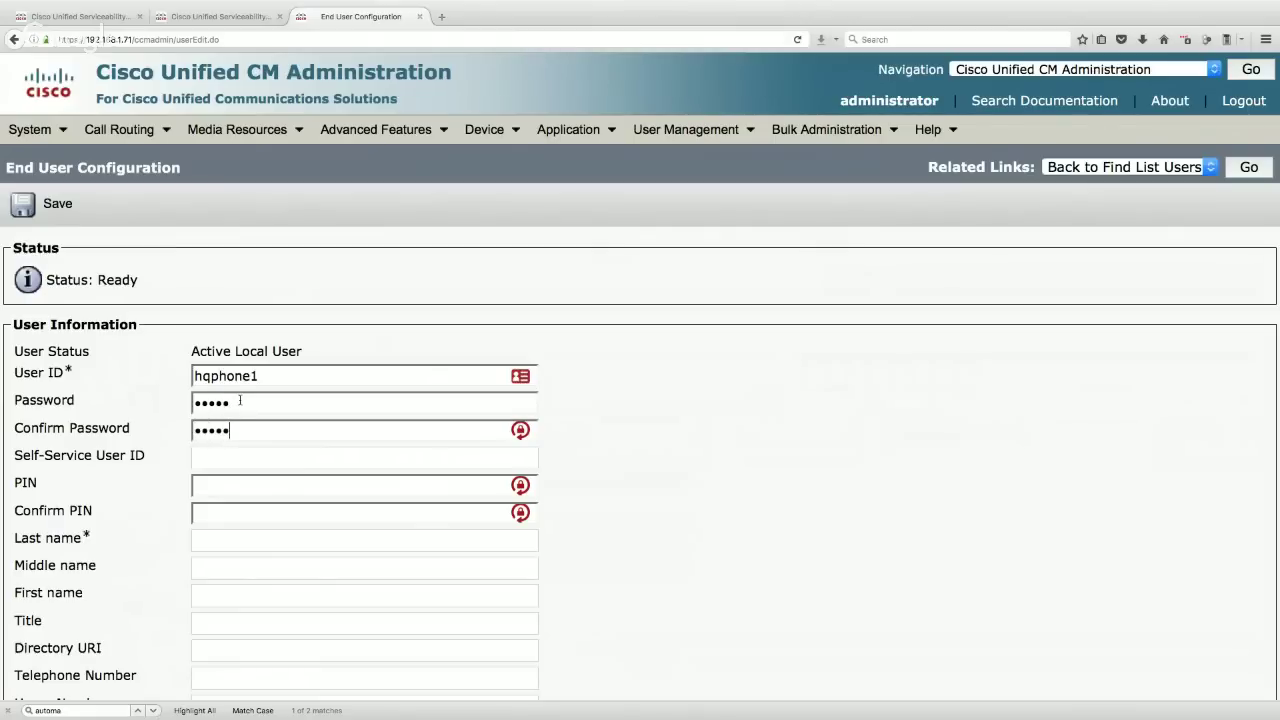
pyautogui.click(240, 486)
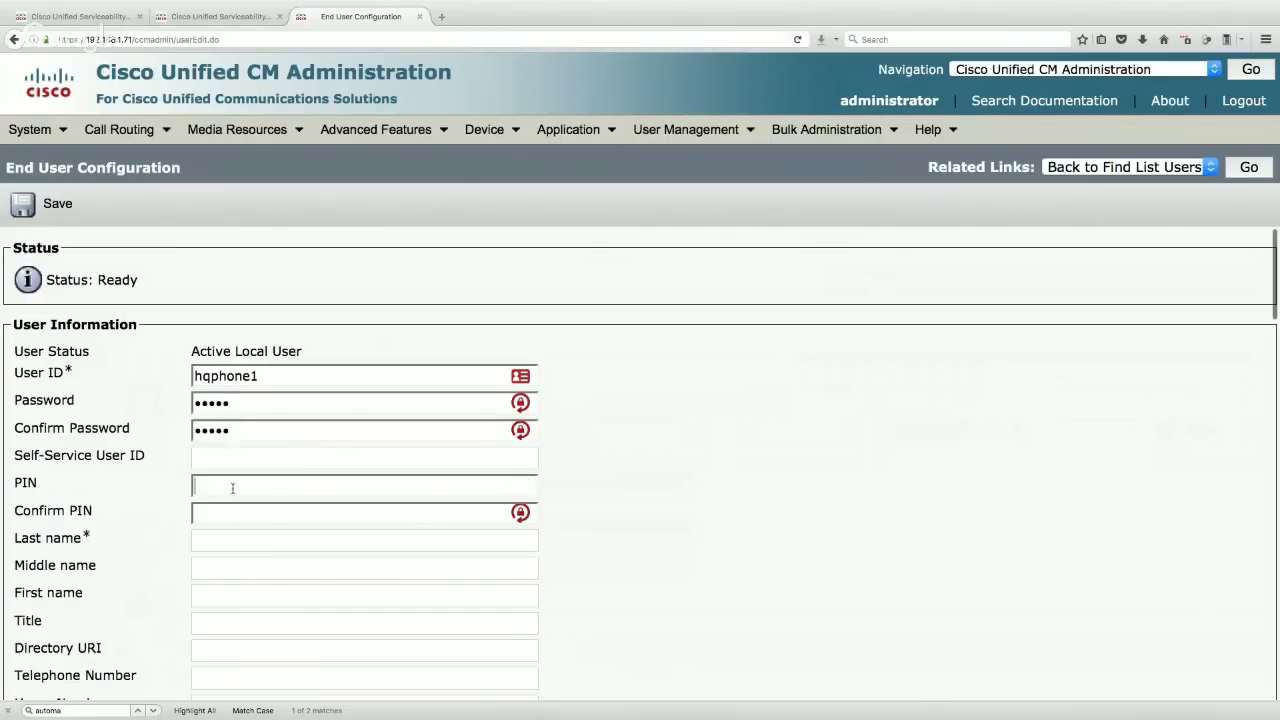
pyautogui.write('12345')
pyautogui.press('Tab')
pyautogui.write('12345')
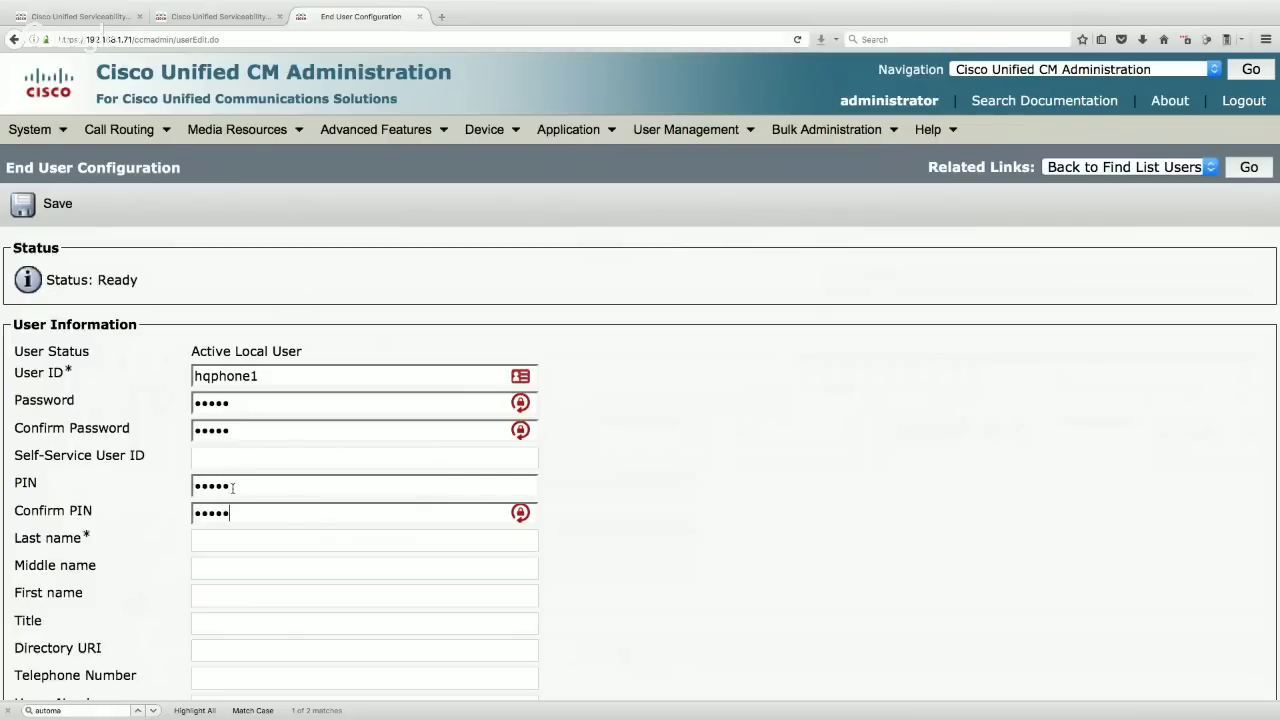
# - Set last name Phone 1 and first name HQ, then save end user hqphone1
pyautogui.click(218, 536)
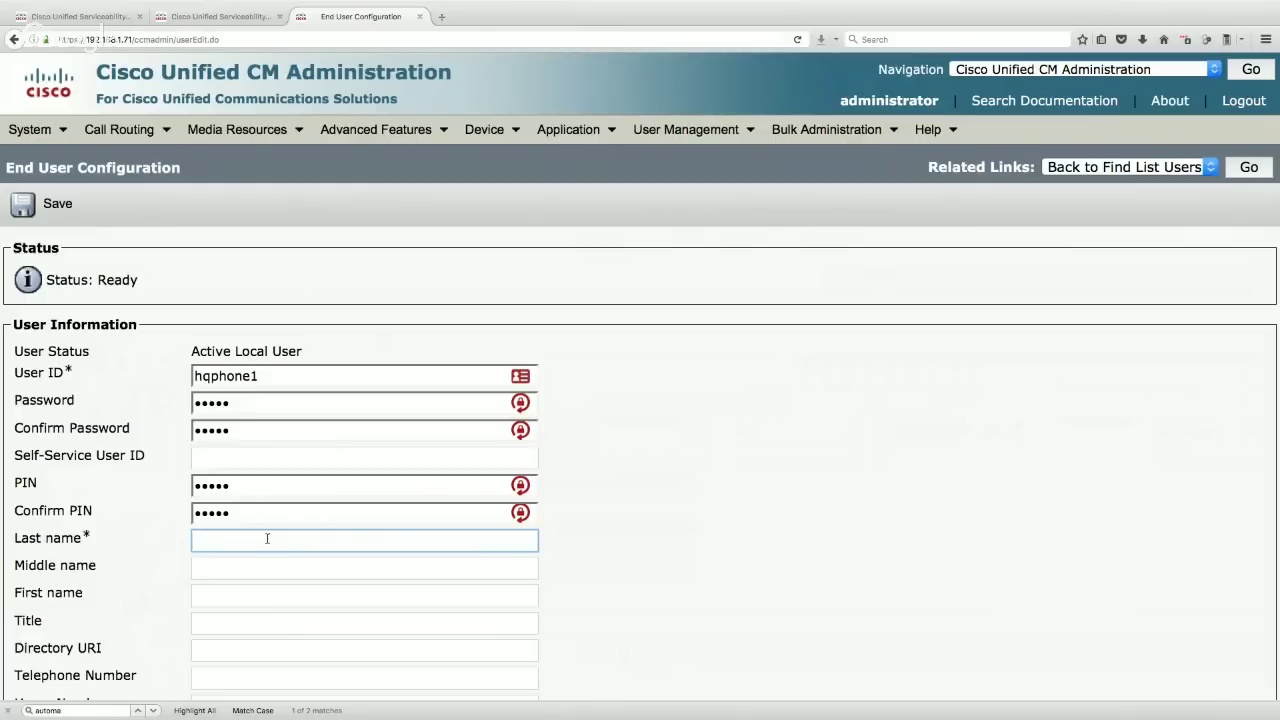
pyautogui.write('Phone 1')
pyautogui.press('Down')
pyautogui.press('Return')
pyautogui.click(214, 594)
pyautogui.write('HQ')
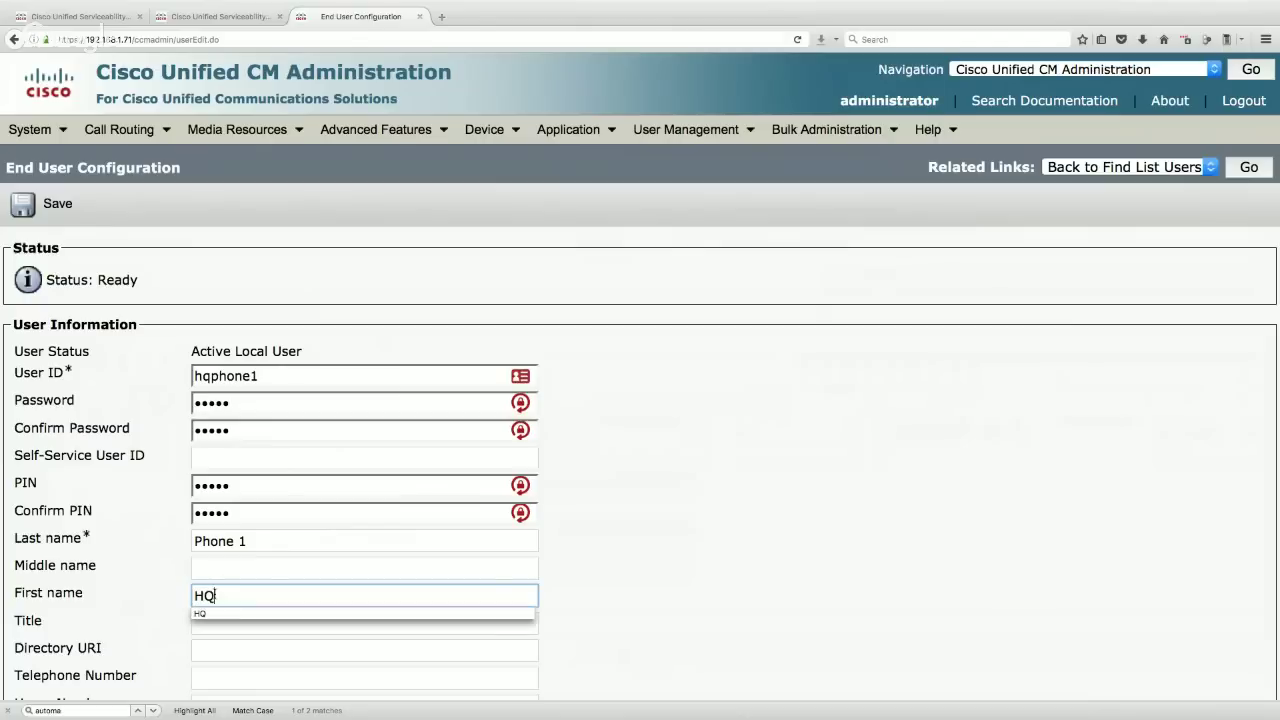
pyautogui.click(168, 596)
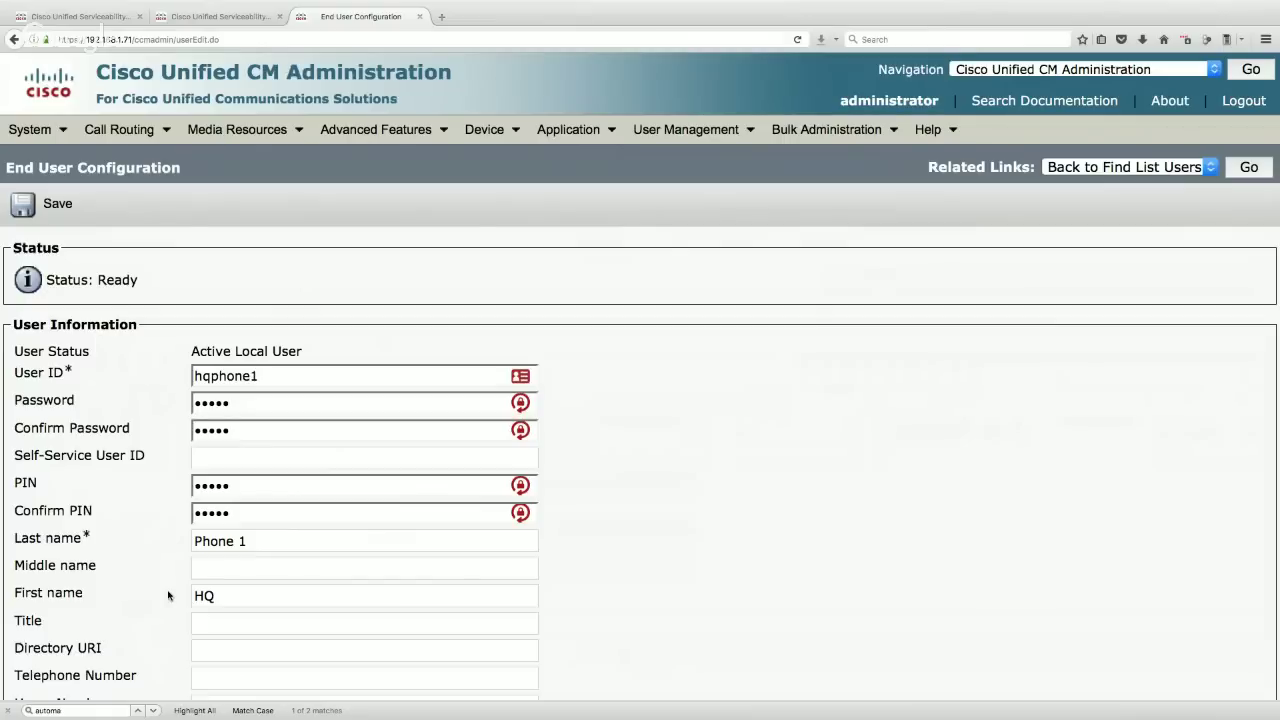
pyautogui.scroll(-5, 592, 586)
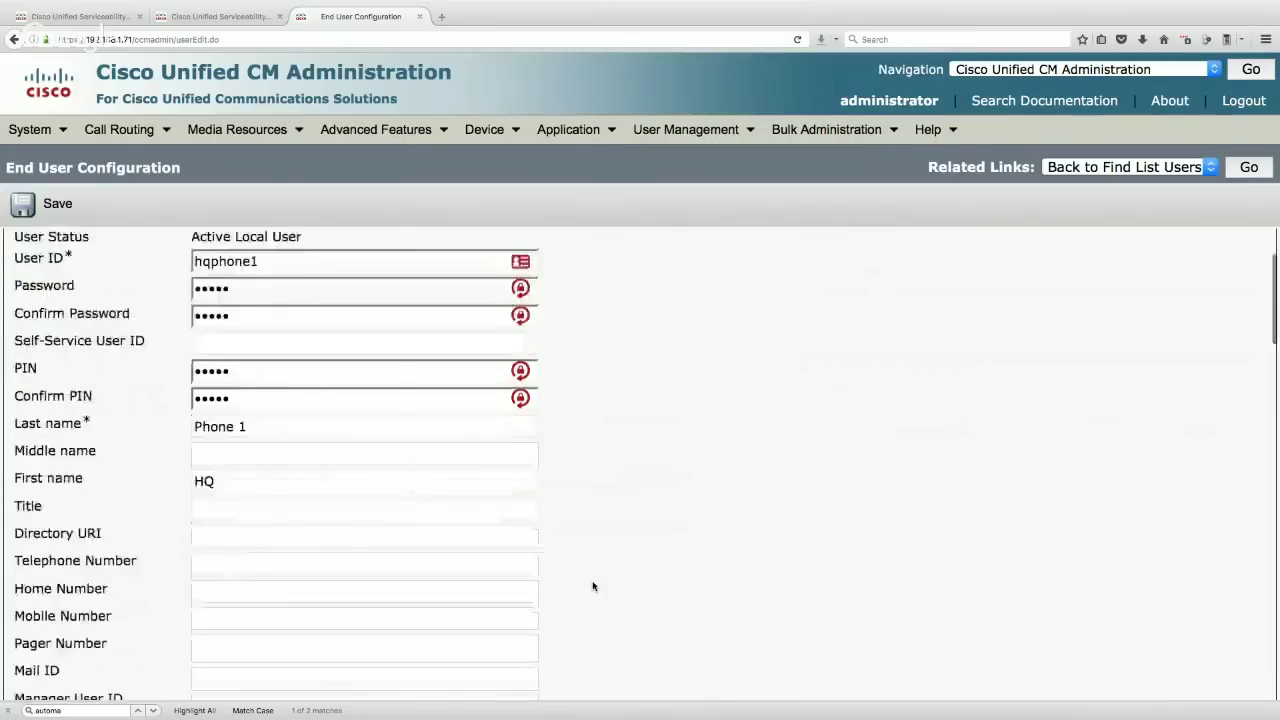
pyautogui.scroll(-10, 592, 586)
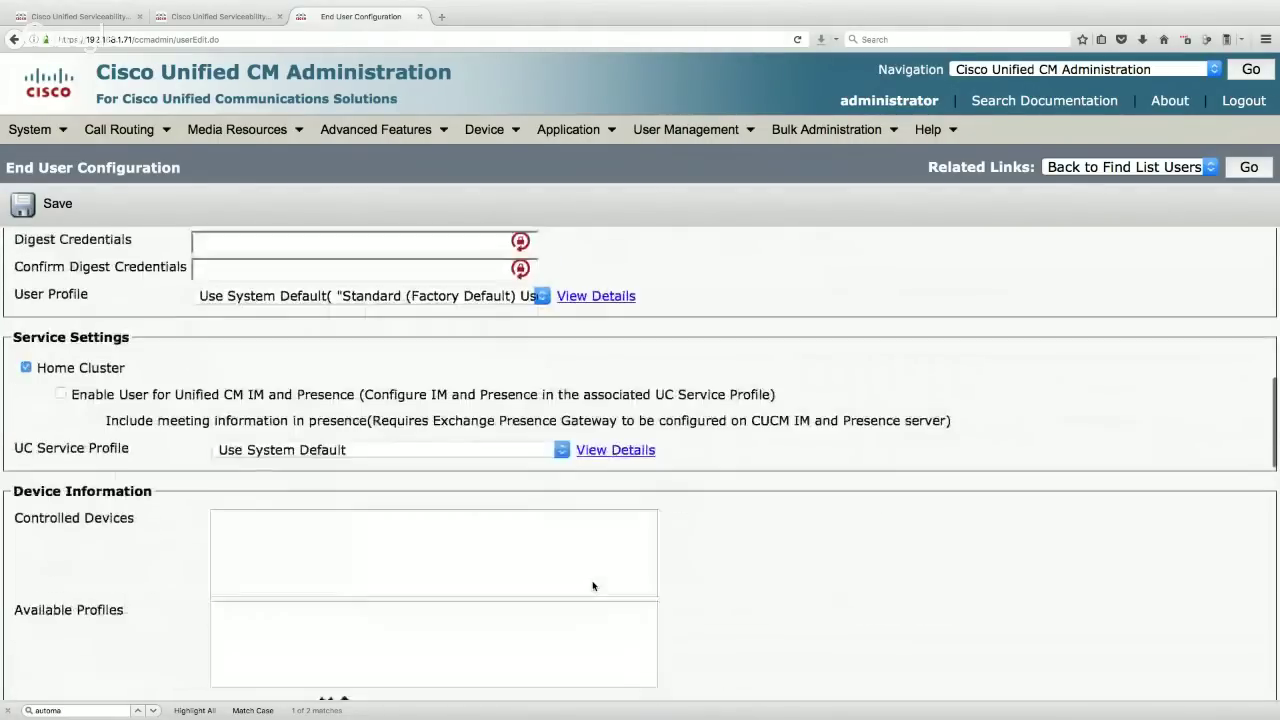
pyautogui.click(44, 199)
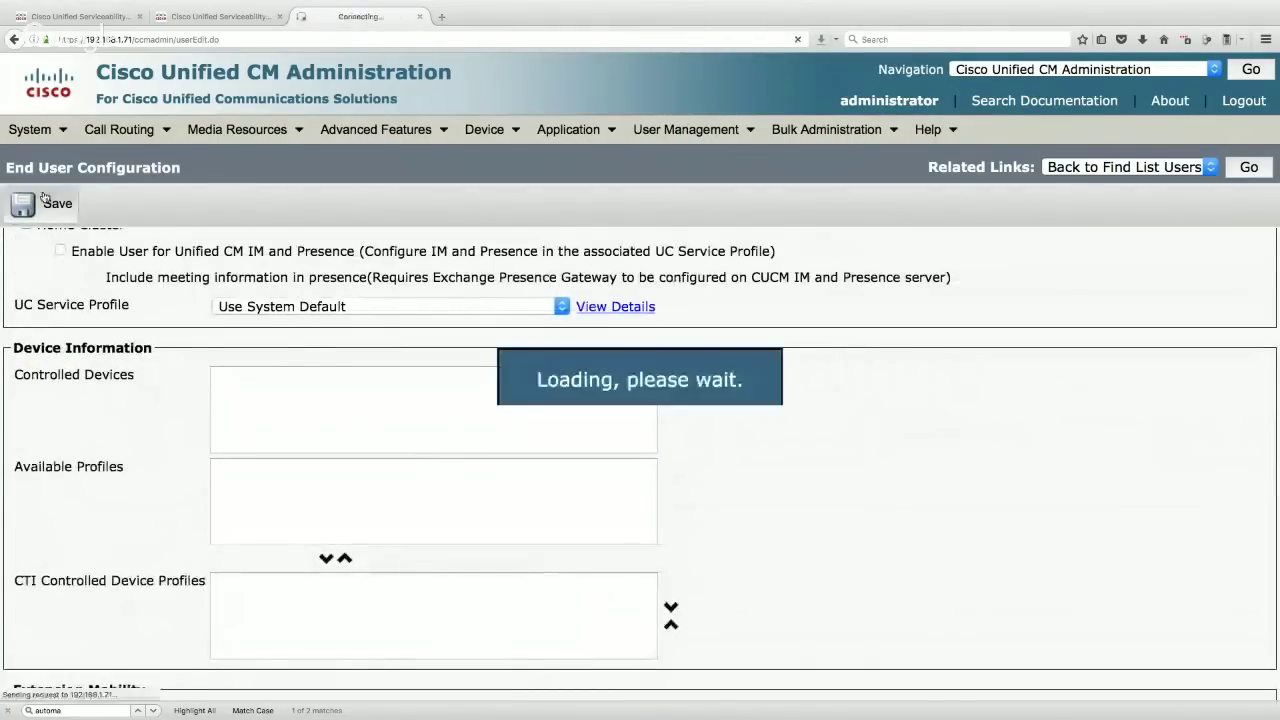
# - List the access control groups and tick Standard CCM End Users and Standard CTI Enabled
pyautogui.scroll(-10, 600, 490)
pyautogui.scroll(-15, 557, 478)
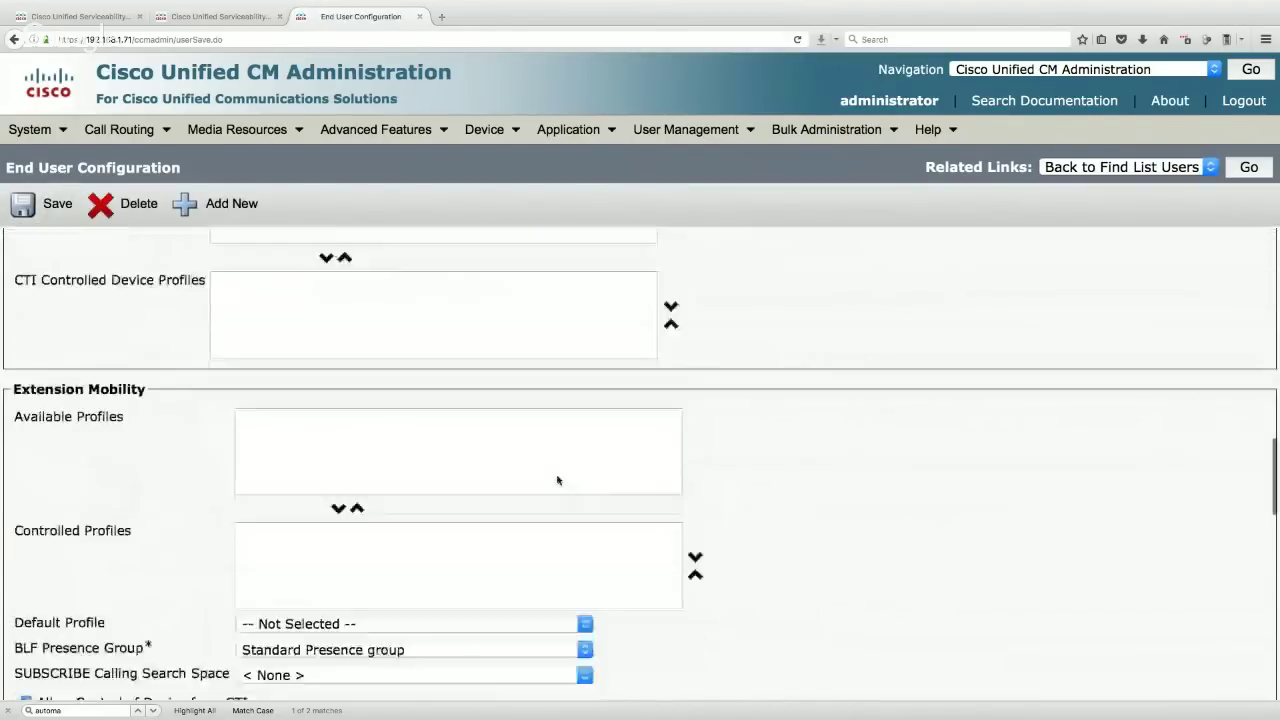
pyautogui.scroll(-6, 557, 478)
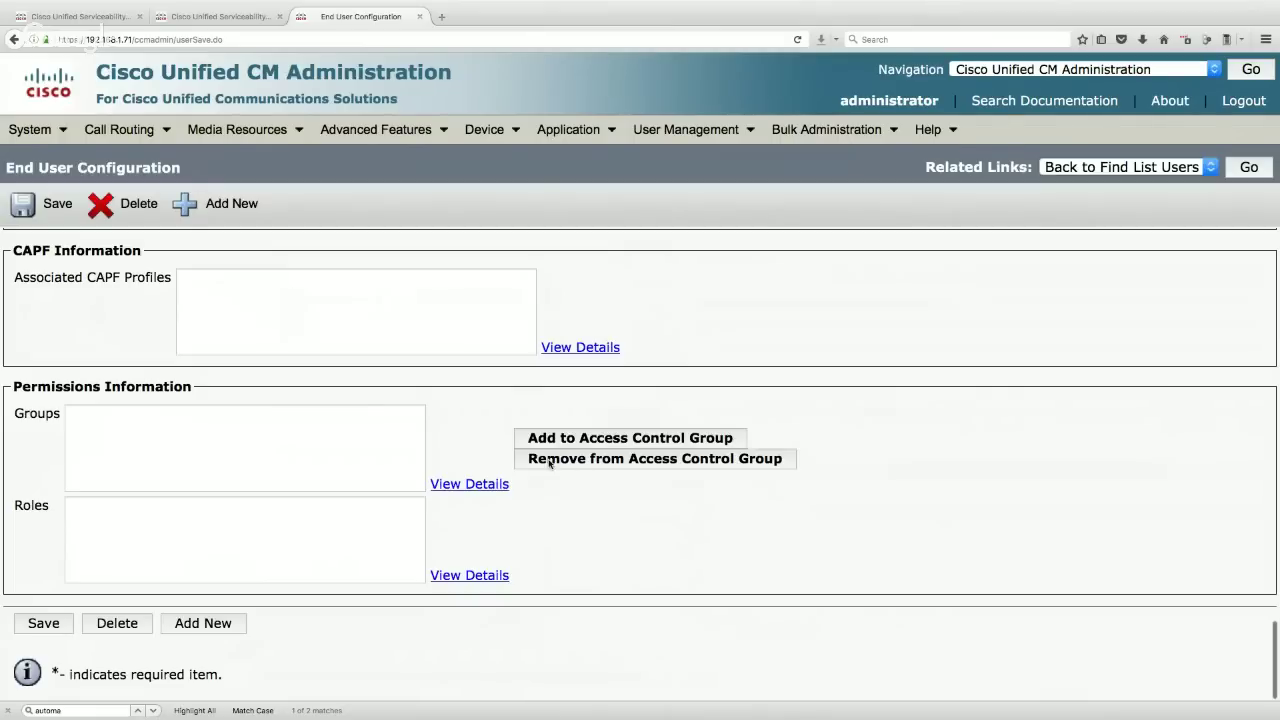
pyautogui.click(551, 440)
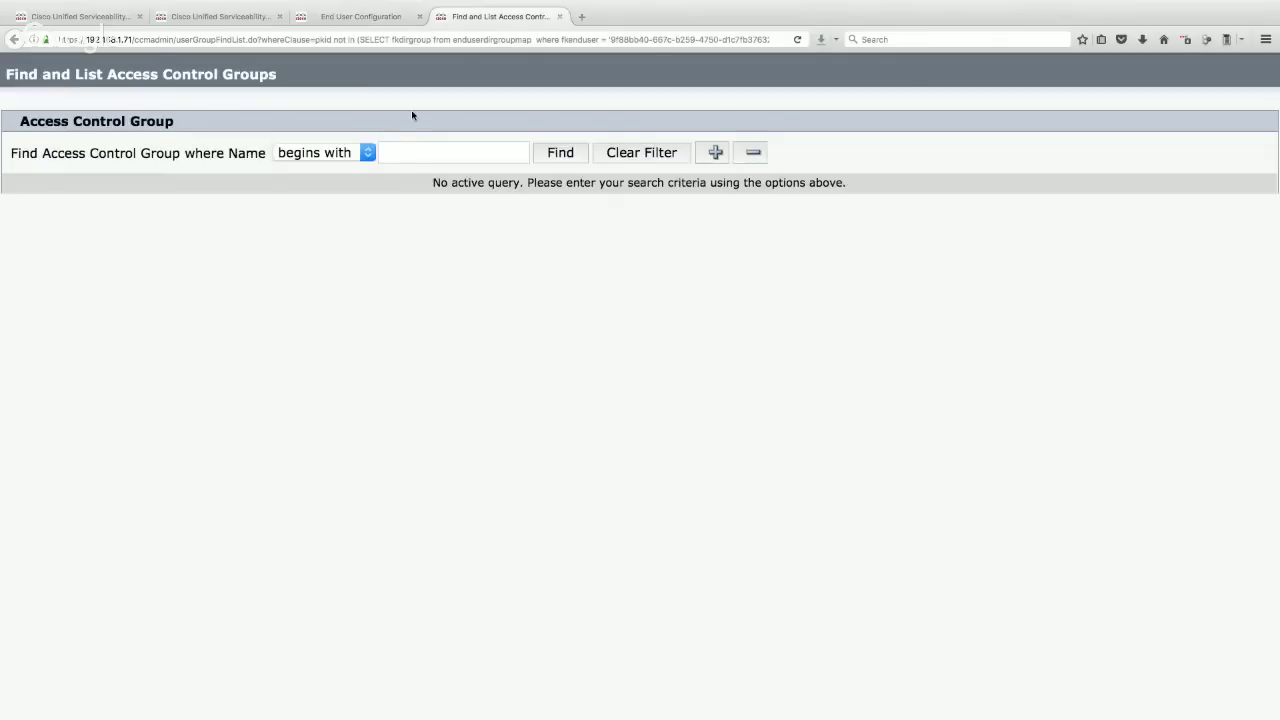
pyautogui.click(562, 160)
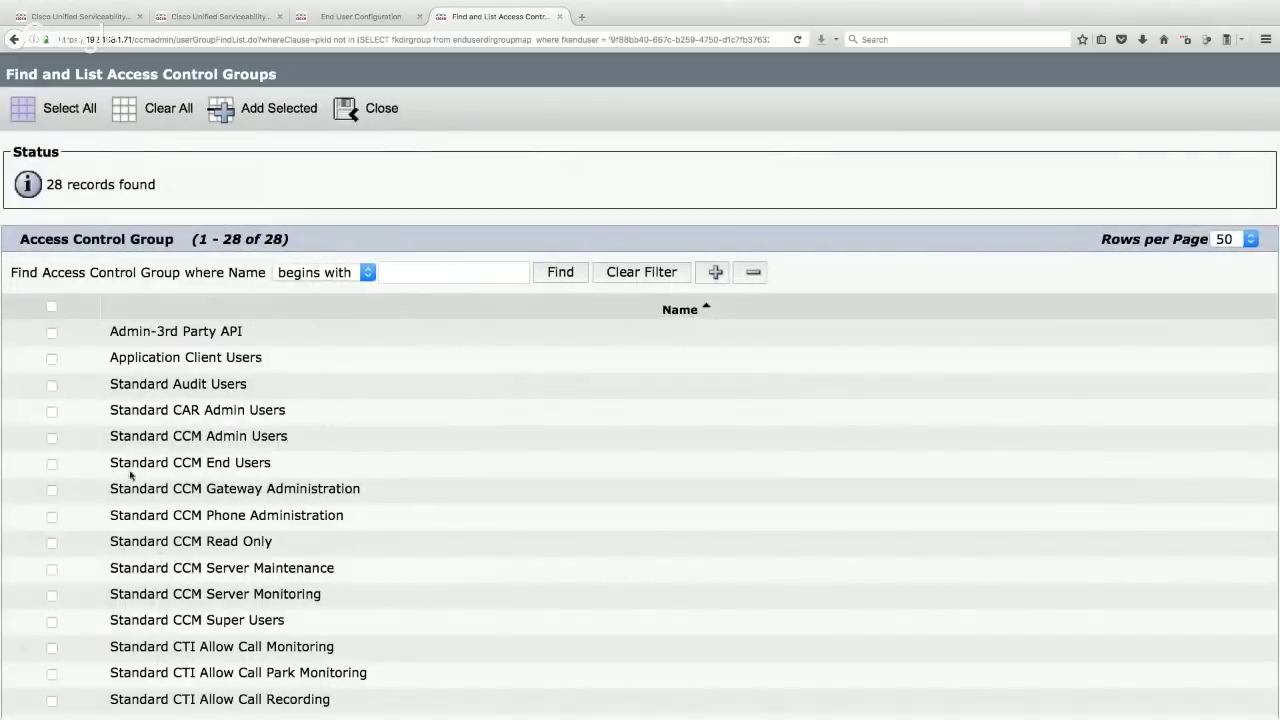
pyautogui.click(52, 464)
pyautogui.scroll(-7, 319, 479)
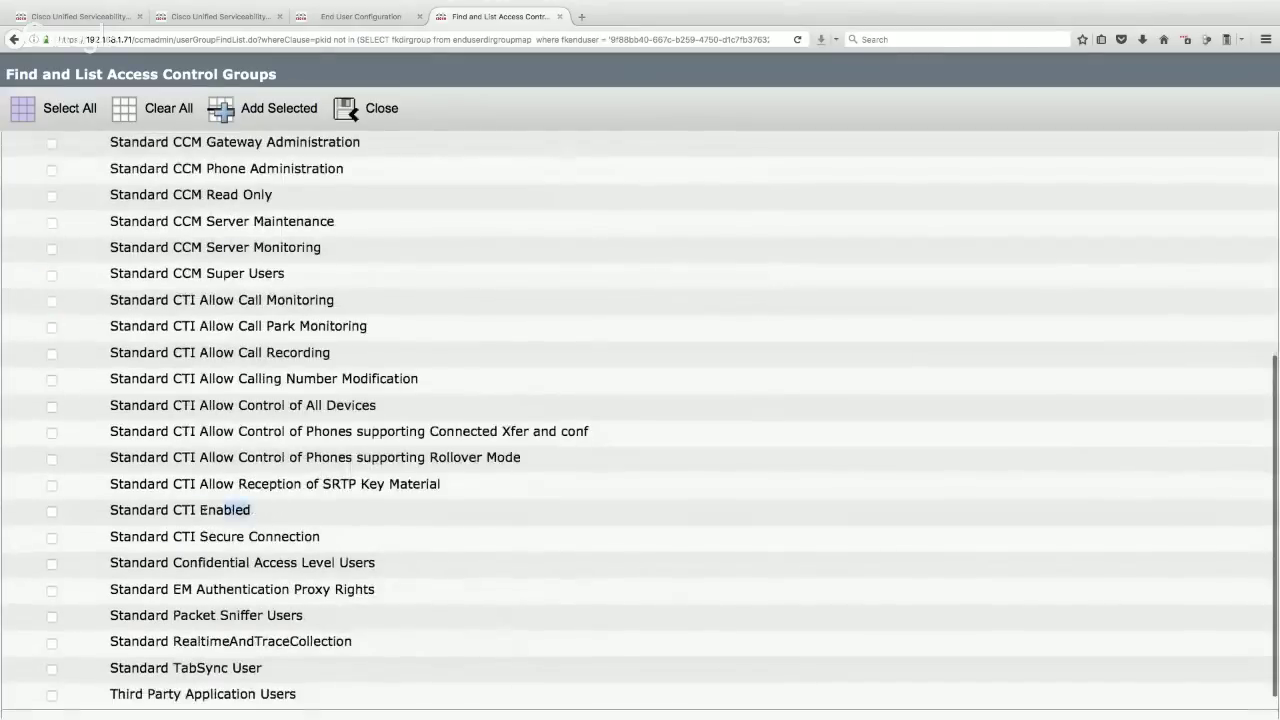
pyautogui.moveTo(250, 510); pyautogui.dragTo(106, 510)
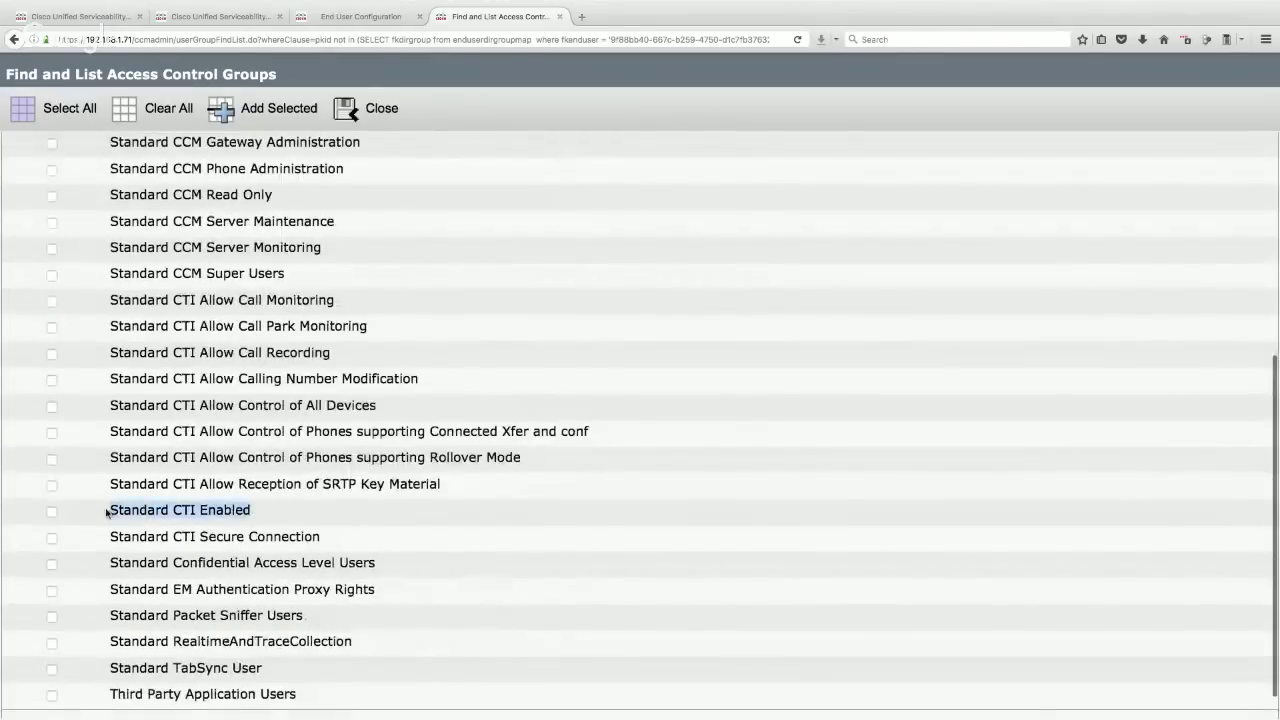
pyautogui.click(52, 511)
# - Add both groups to hqphone1, save, and review the user's resulting roles
pyautogui.scroll(2, 587, 456)
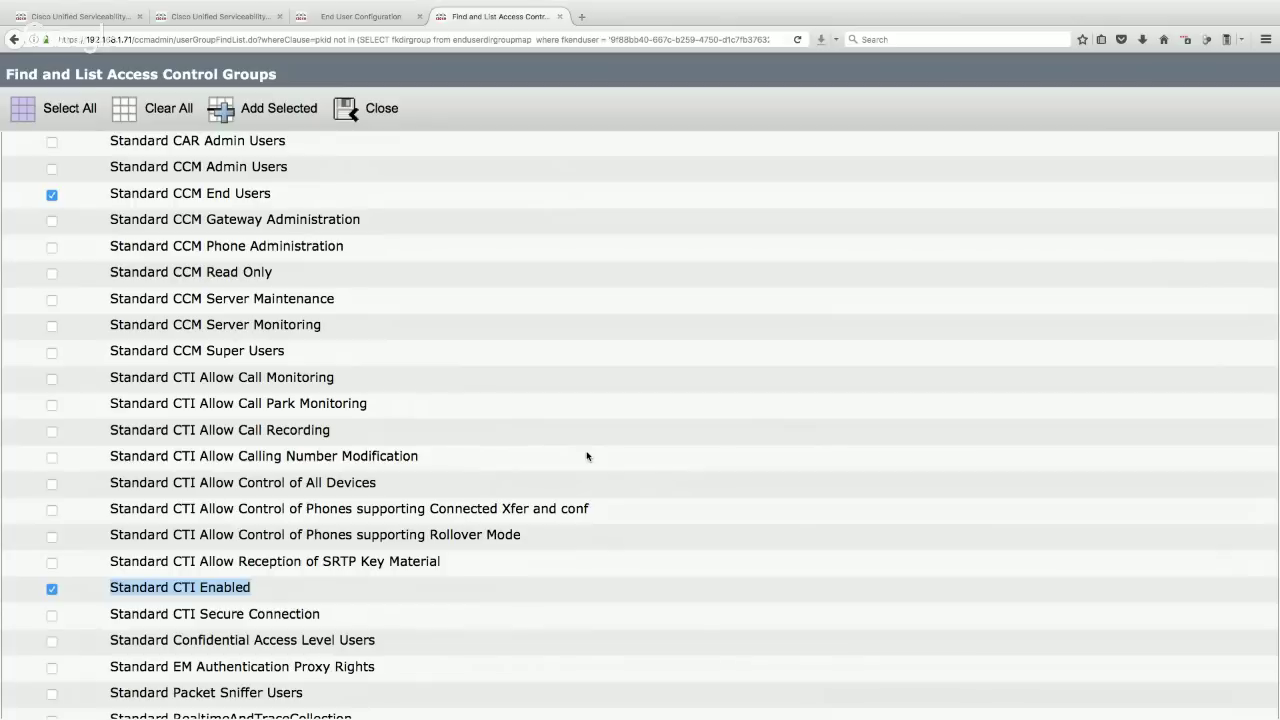
pyautogui.click(280, 108)
pyautogui.click(40, 212)
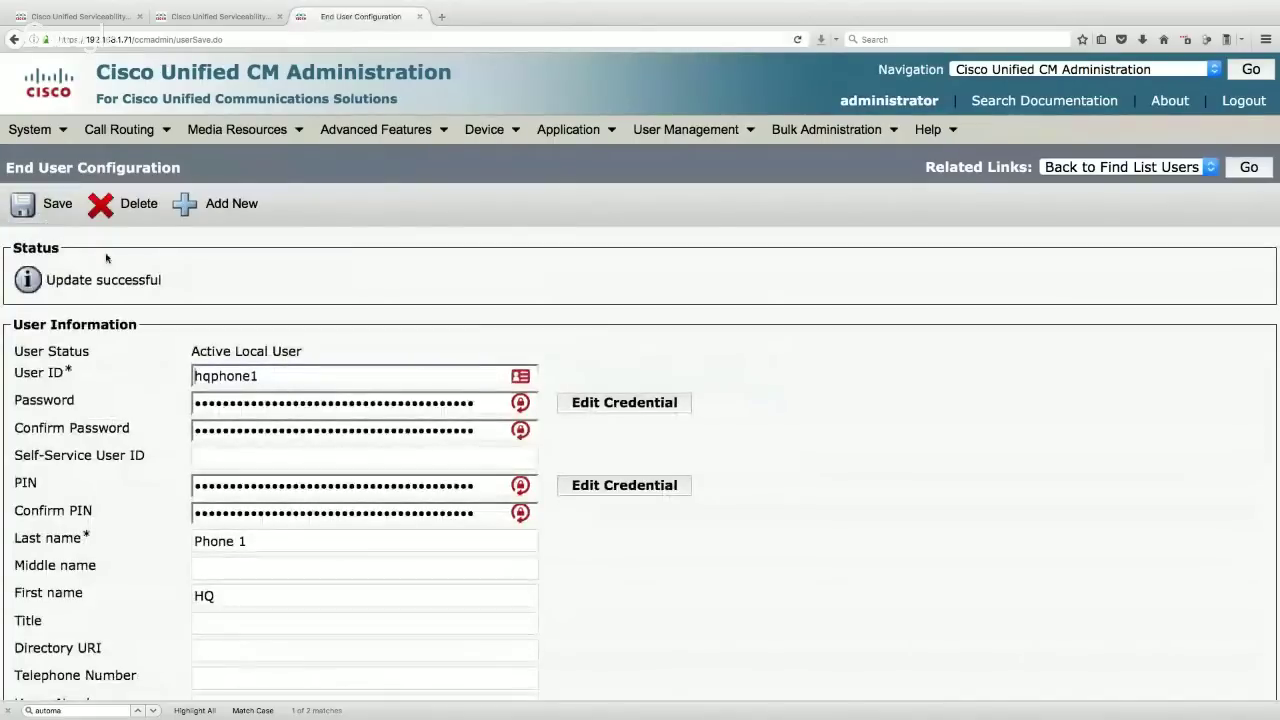
pyautogui.scroll(-5, 444, 350)
pyautogui.scroll(-15, 444, 350)
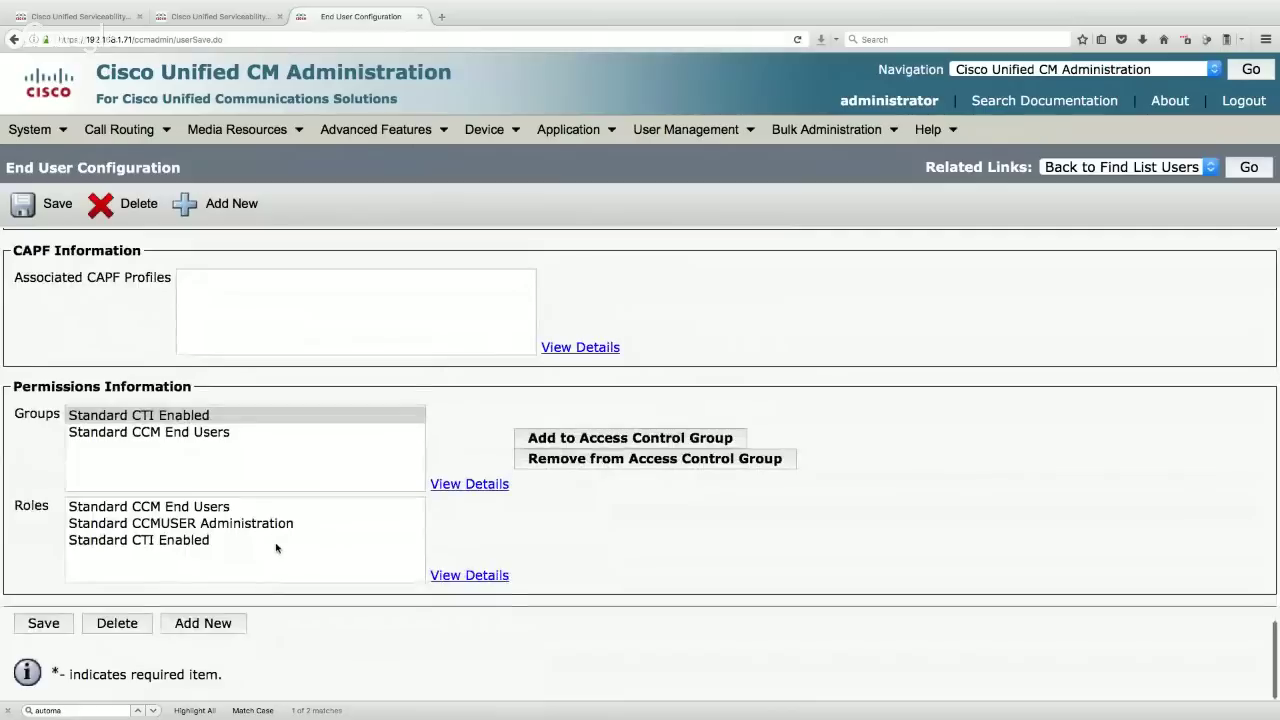
pyautogui.click(216, 540)
pyautogui.click(114, 507)
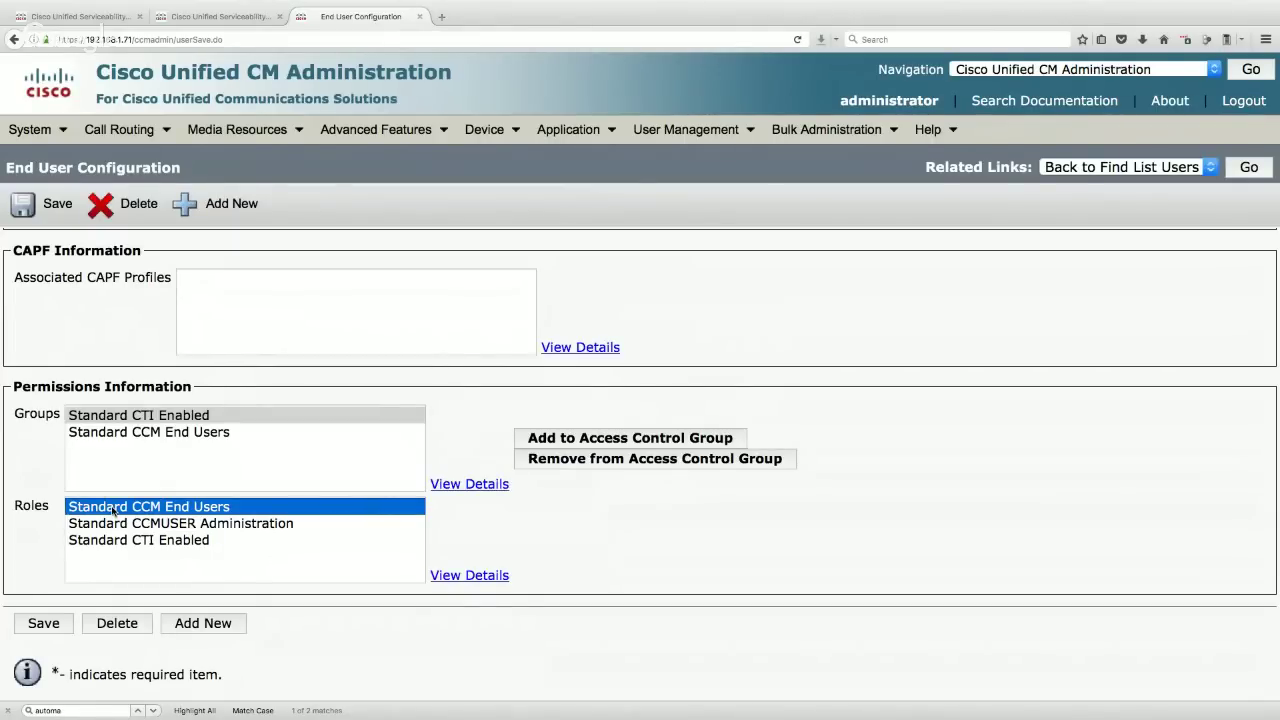
# - Start end user hqphone2 with its password and PIN entered and confirmed
pyautogui.click(238, 205)
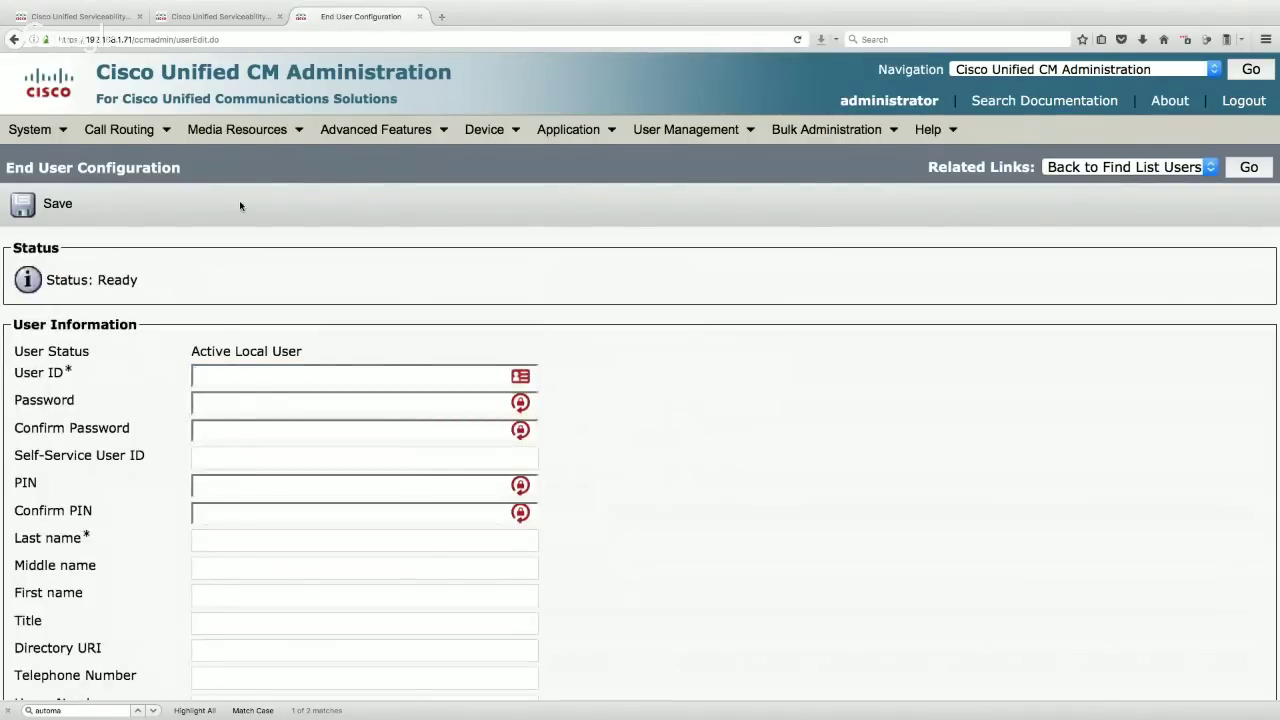
pyautogui.write('hqphone2')
pyautogui.press('Tab')
pyautogui.write('cisco')
pyautogui.press('Tab')
pyautogui.write('cisco')
pyautogui.press('Tab')
pyautogui.press('Tab')
pyautogui.write('1234')
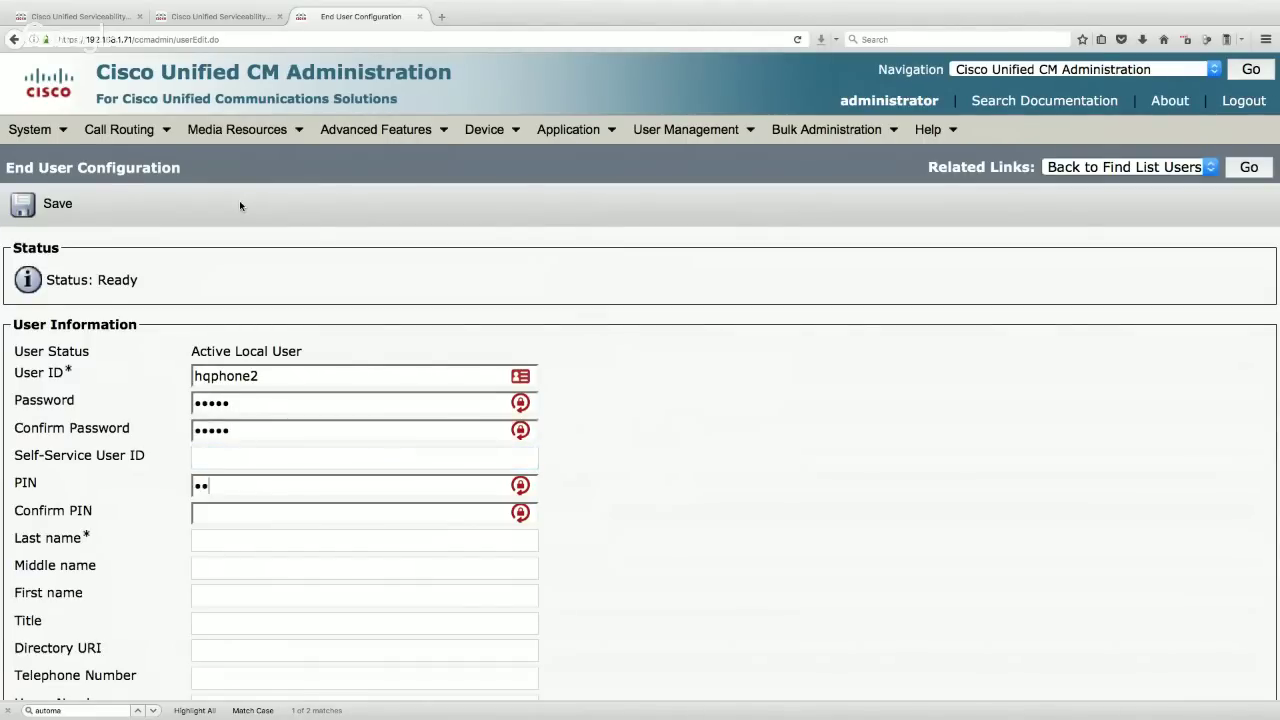
pyautogui.write('5')
pyautogui.press('Tab')
pyautogui.write('12345')
# - Set last name Phone 2 and first name HQ, then save hqphone2
pyautogui.press('Tab')
pyautogui.write('Phone 2')
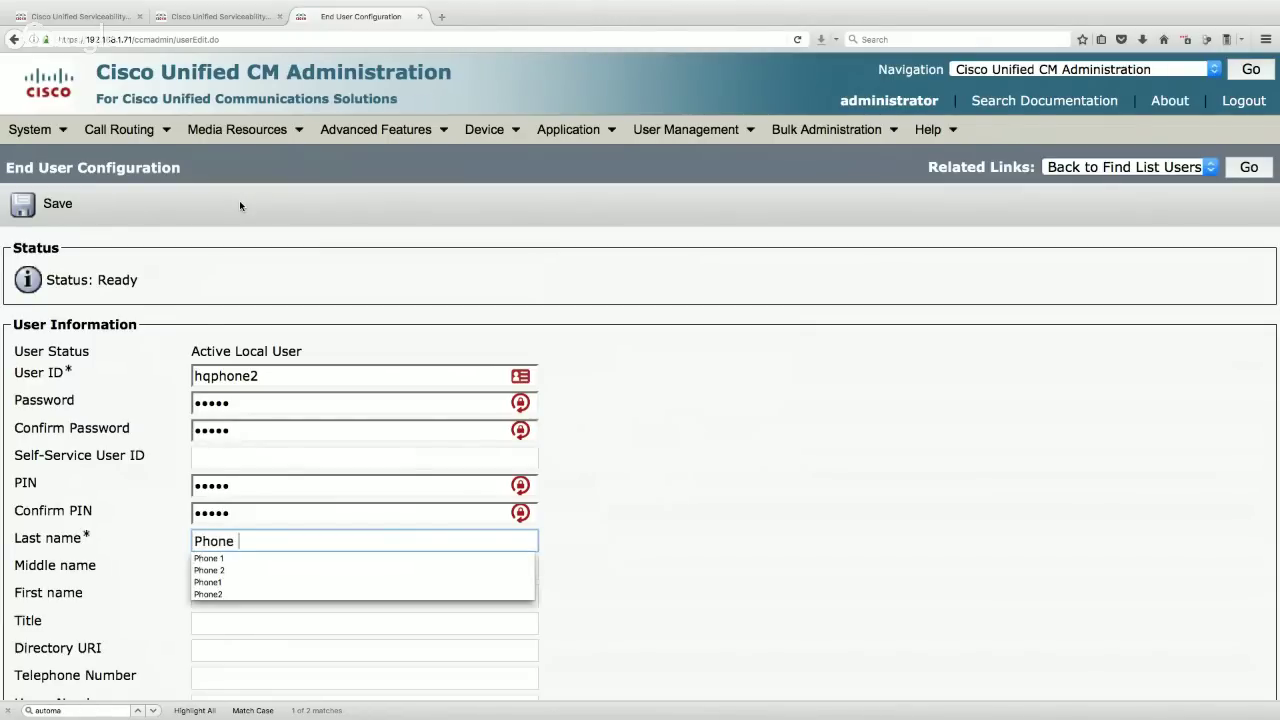
pyautogui.press('Tab')
pyautogui.press('Tab')
pyautogui.write('HQ')
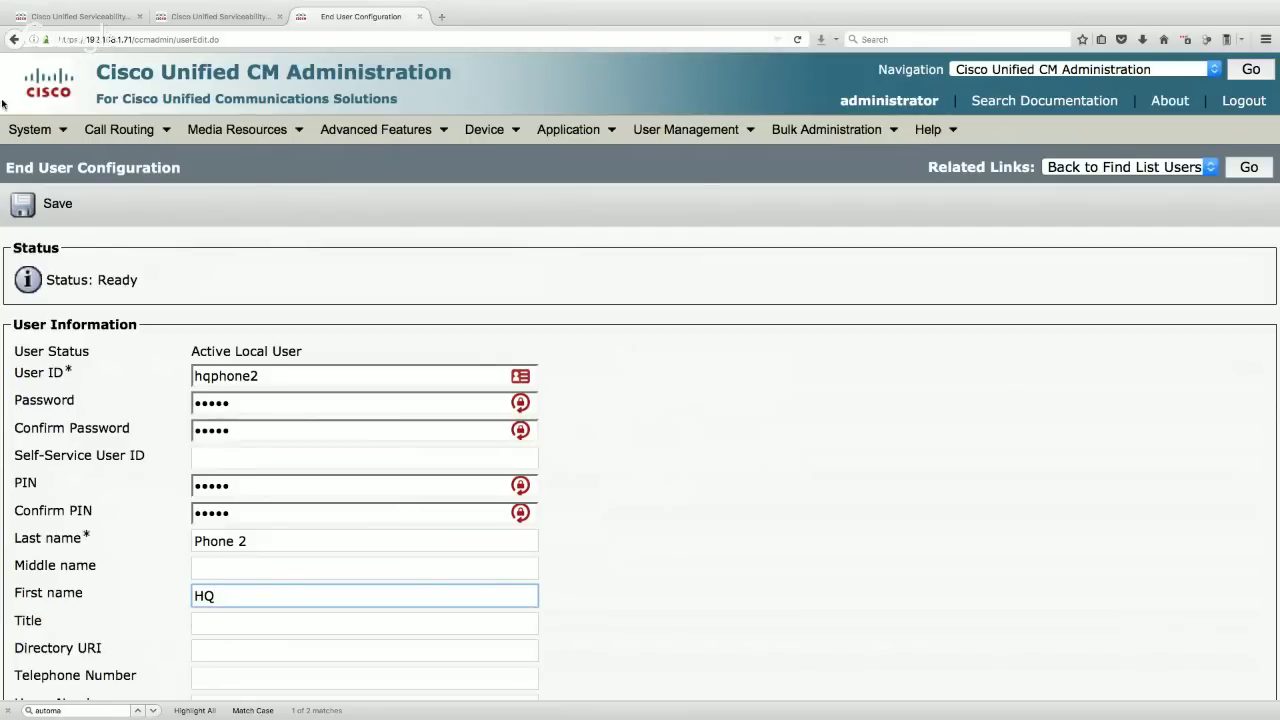
pyautogui.click(46, 203)
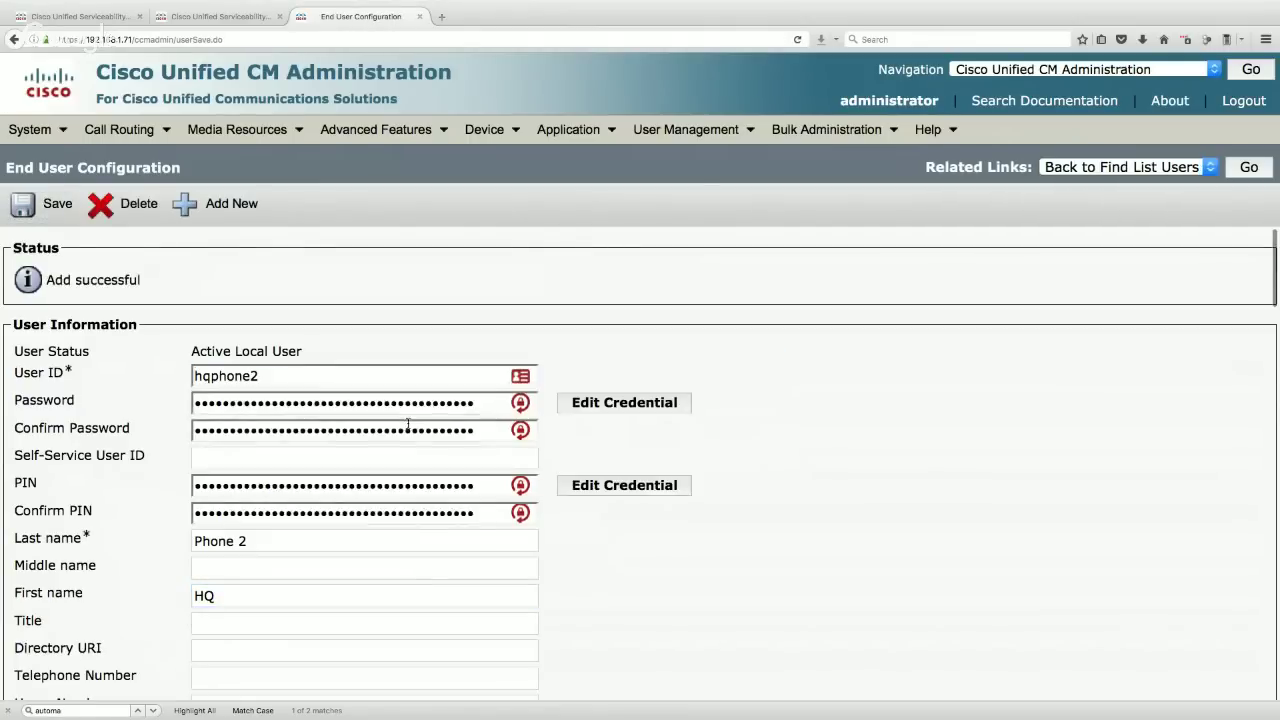
# - Add hqphone2 to Standard CCM End Users and Standard CTI Enabled groups and save
pyautogui.scroll(-5, 408, 423)
pyautogui.scroll(-15, 408, 423)
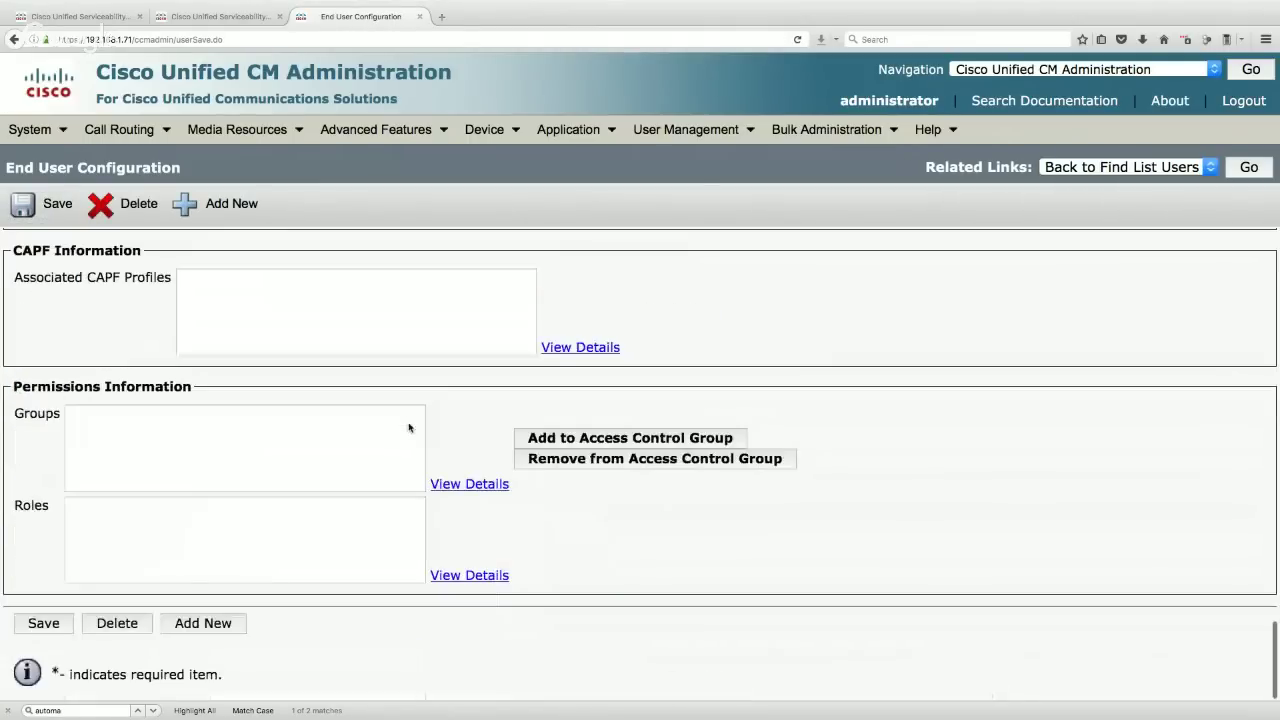
pyautogui.click(613, 440)
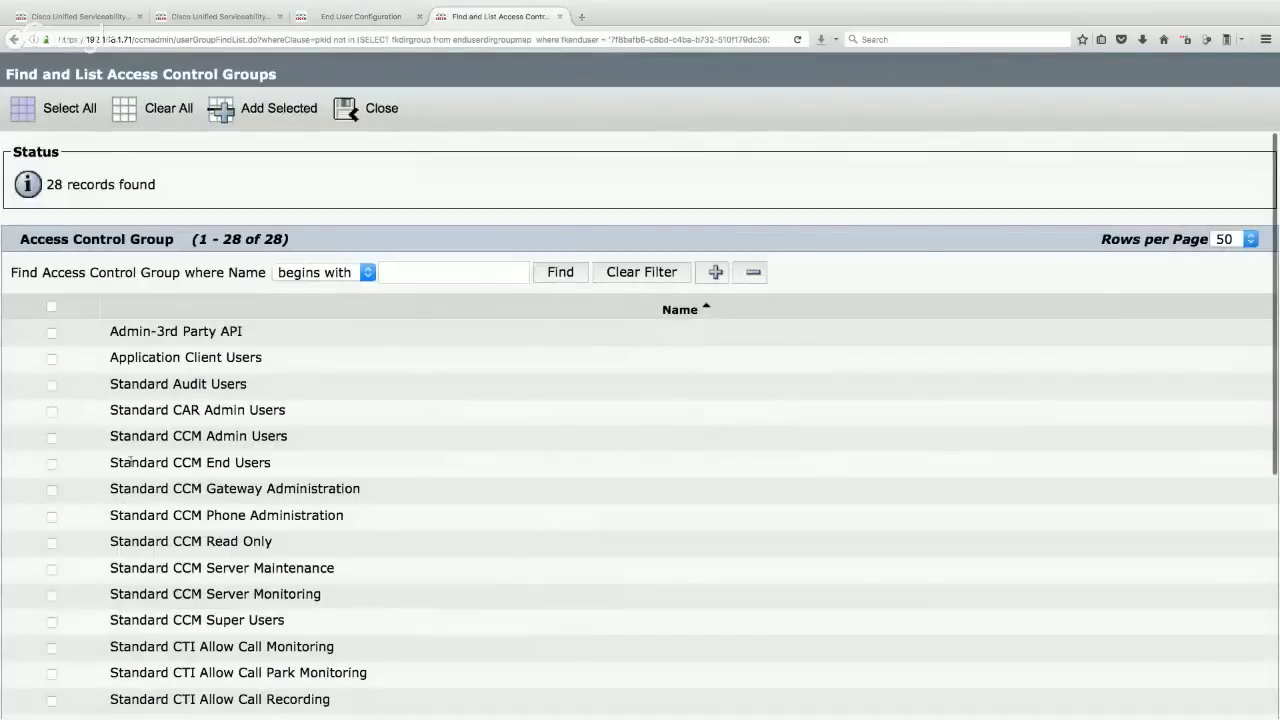
pyautogui.click(52, 463)
pyautogui.scroll(-5, 52, 463)
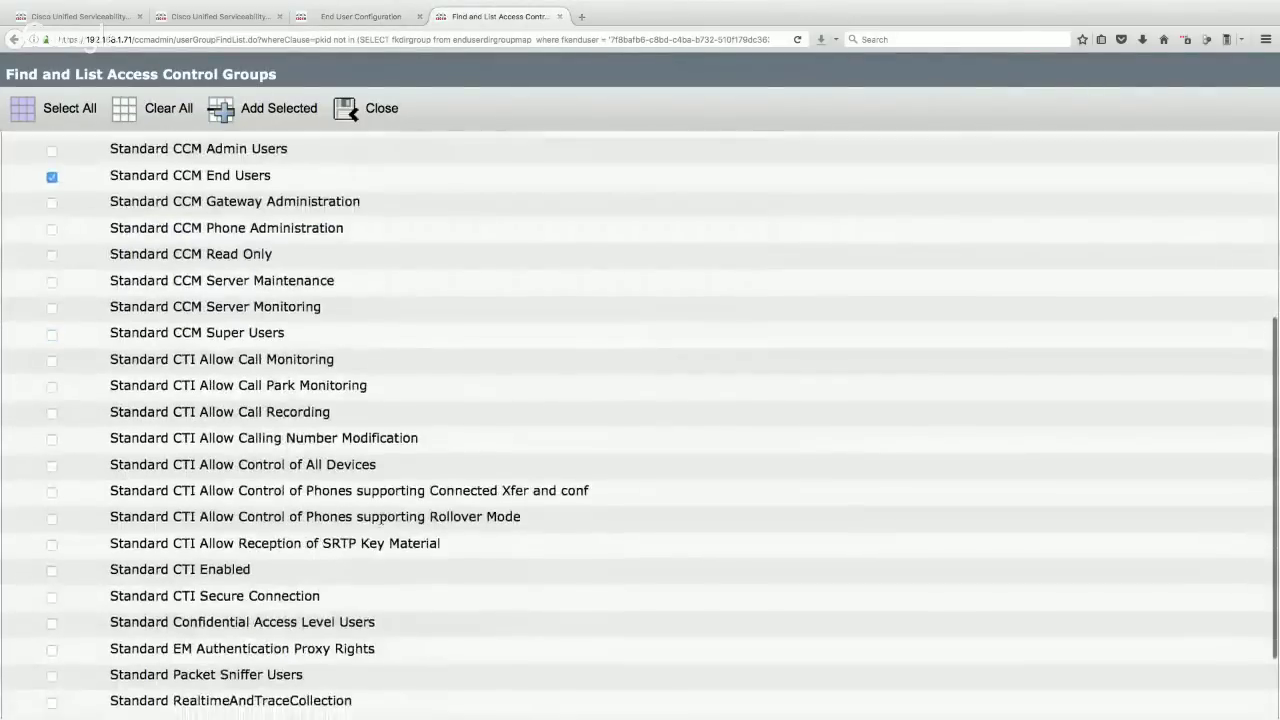
pyautogui.scroll(-2, 60, 480)
pyautogui.click(52, 480)
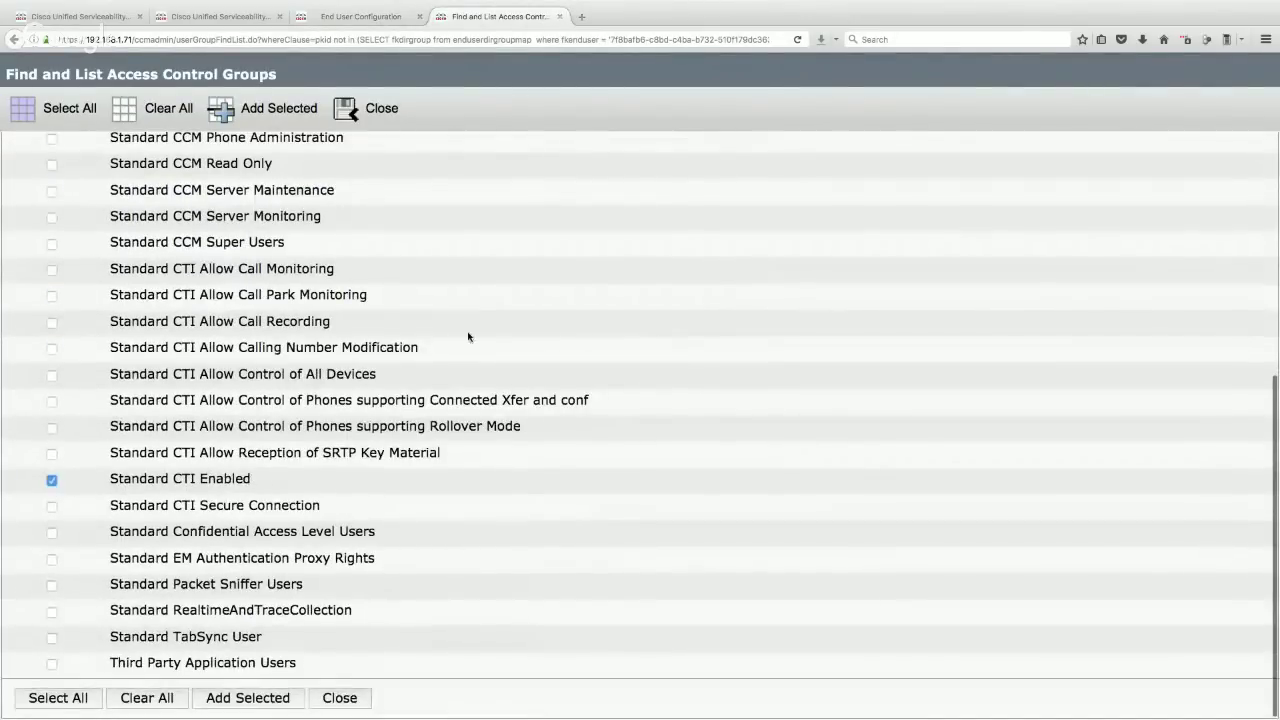
pyautogui.click(250, 108)
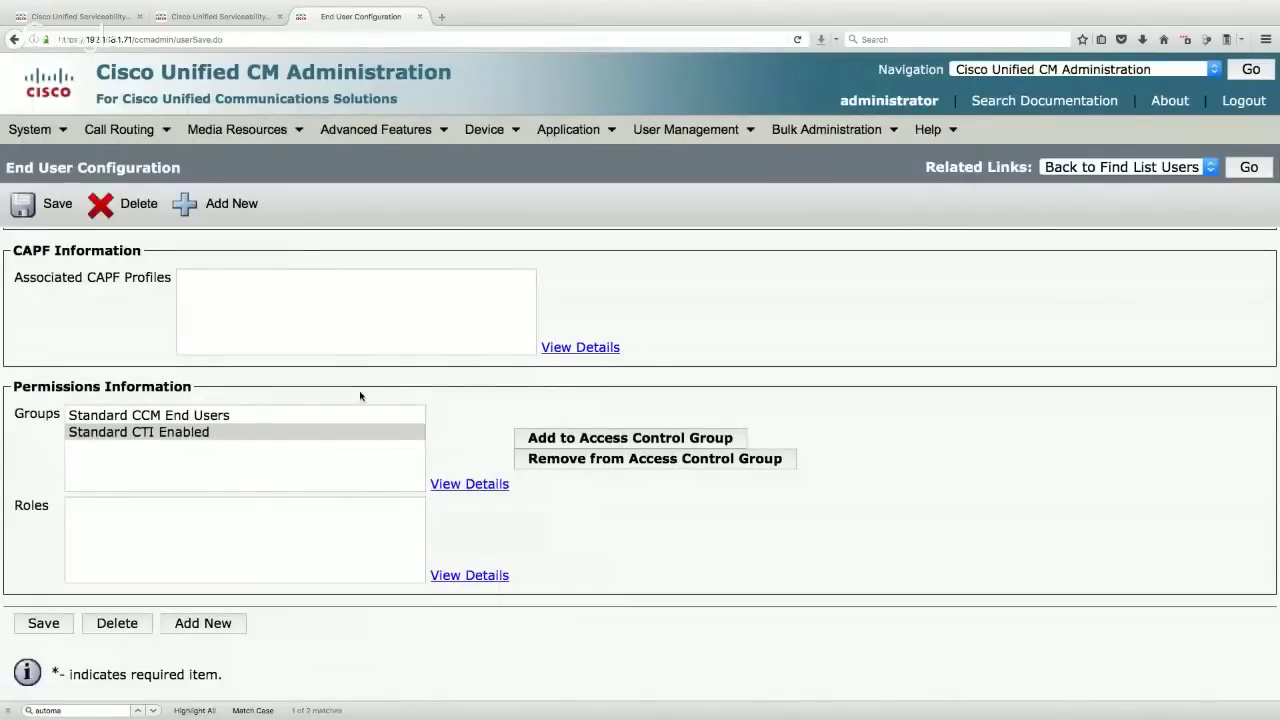
pyautogui.click(58, 626)
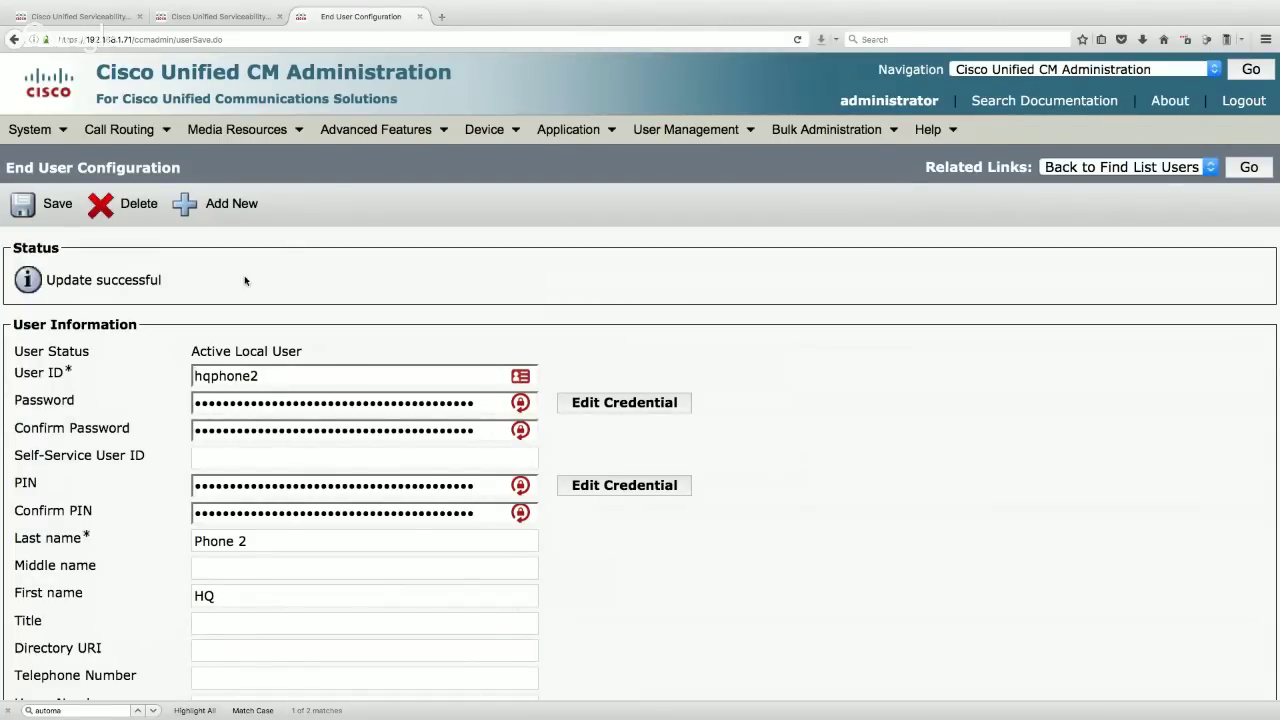
# - Add a new Cisco 9971 phone using SIP and place the cursor in the MAC Address field
pyautogui.moveTo(502, 130)
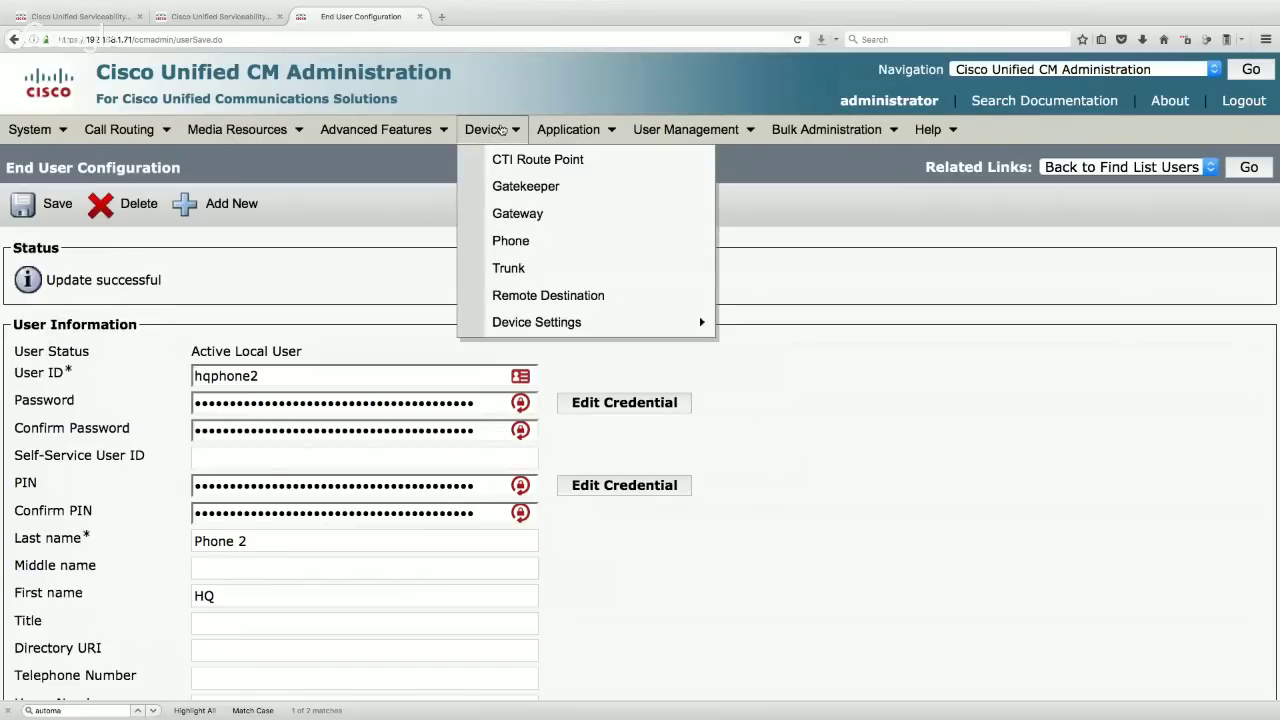
pyautogui.click(510, 240)
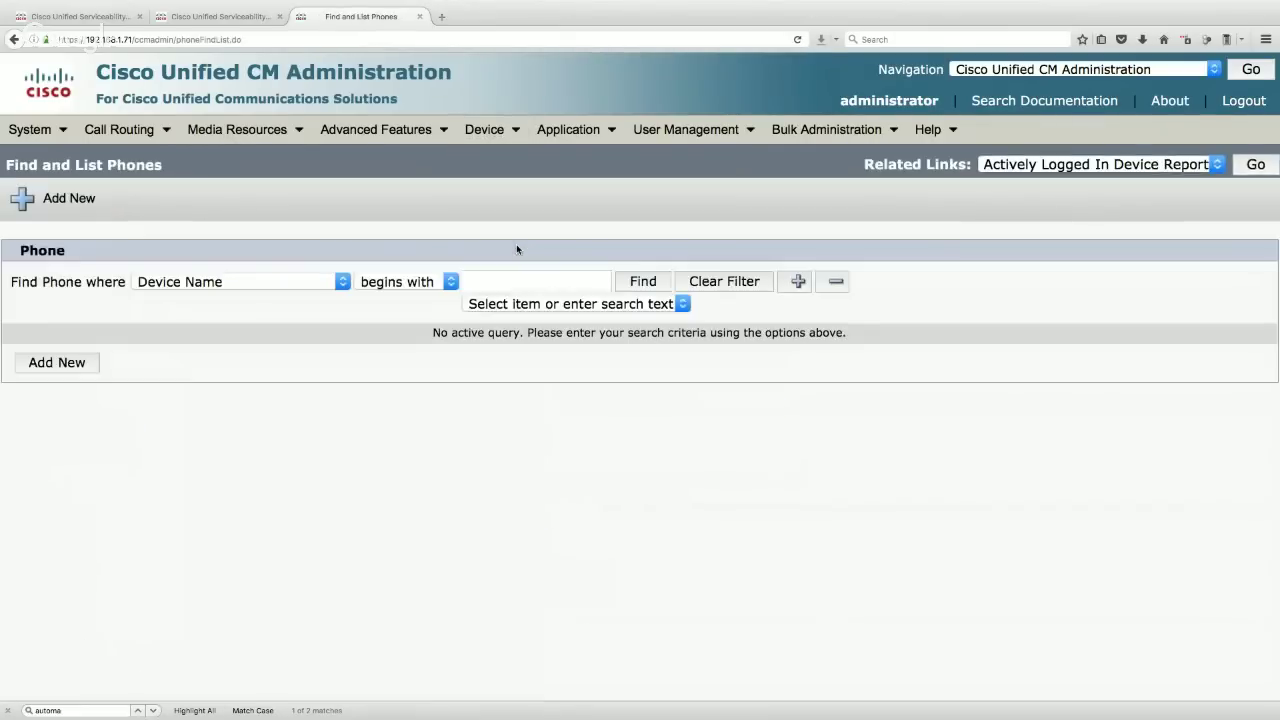
pyautogui.click(57, 363)
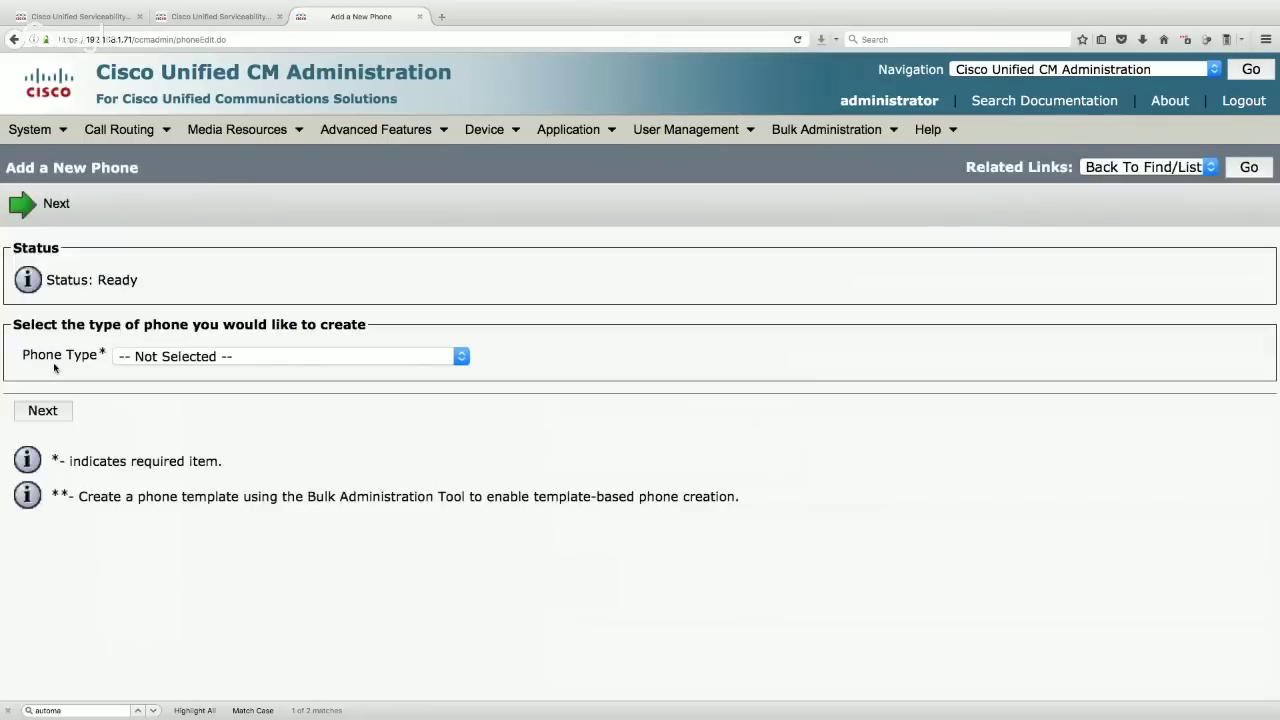
pyautogui.click(262, 359)
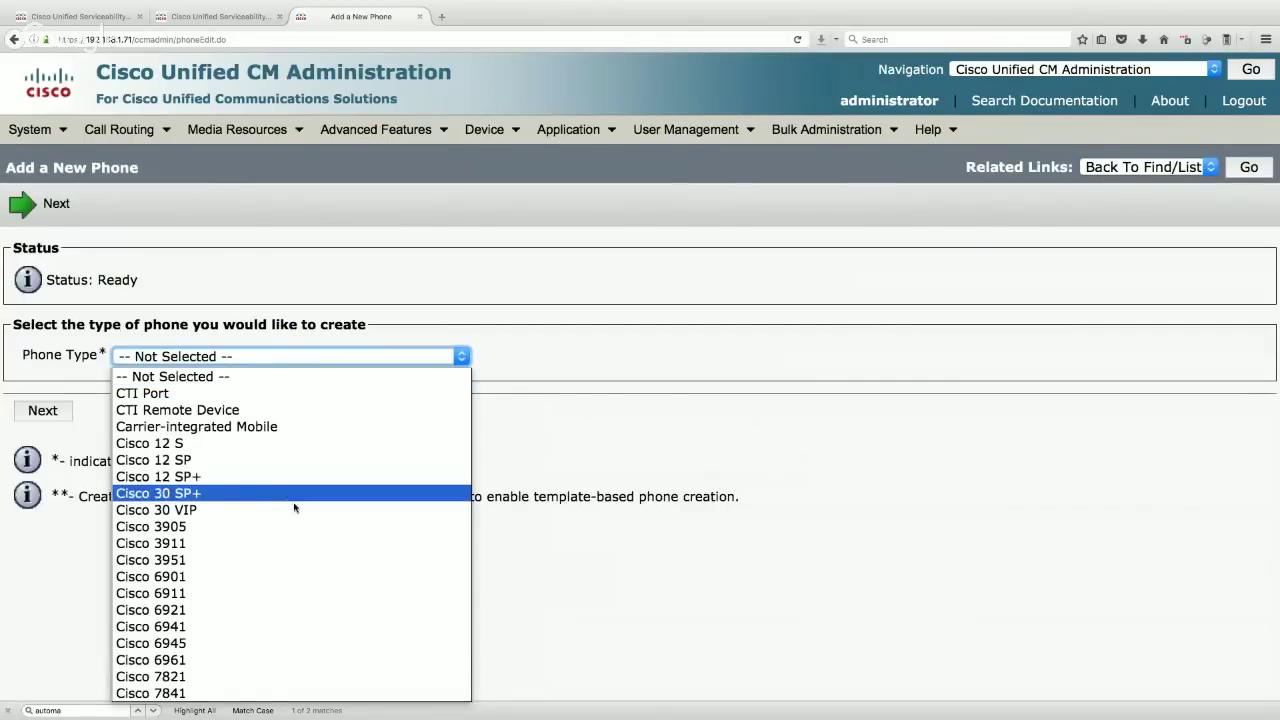
pyautogui.scroll(-20, 299, 524)
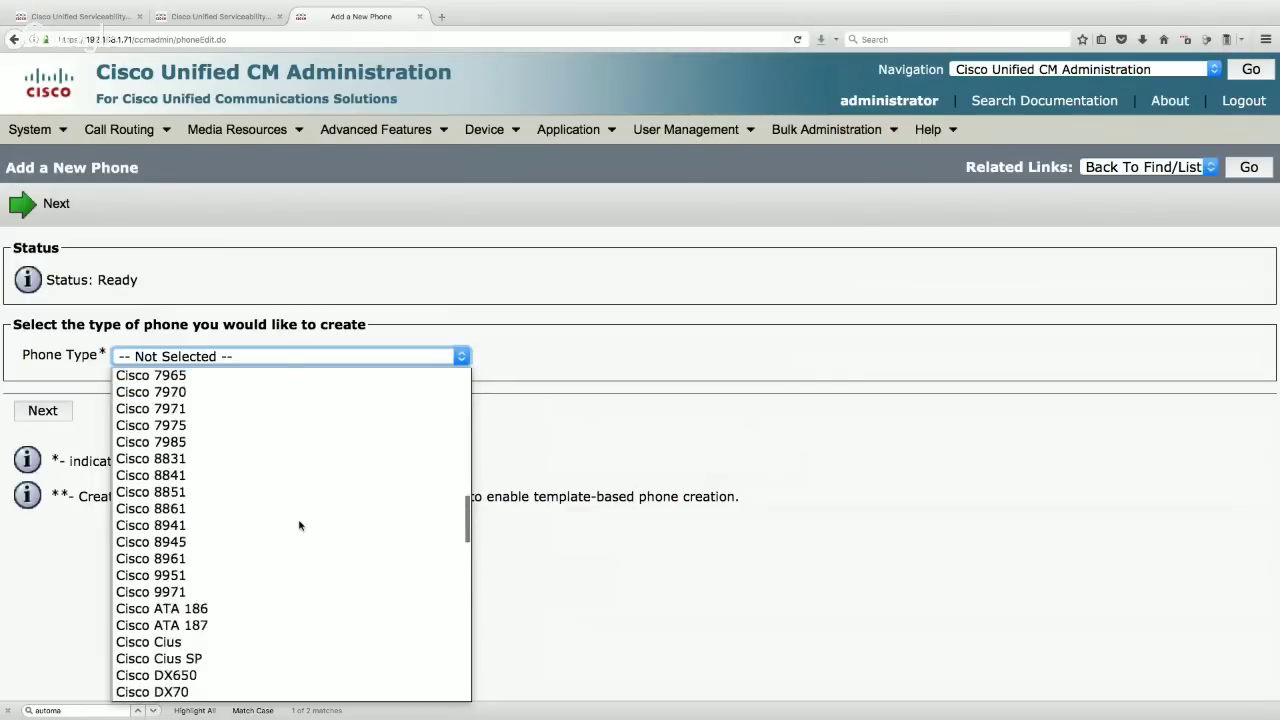
pyautogui.click(204, 497)
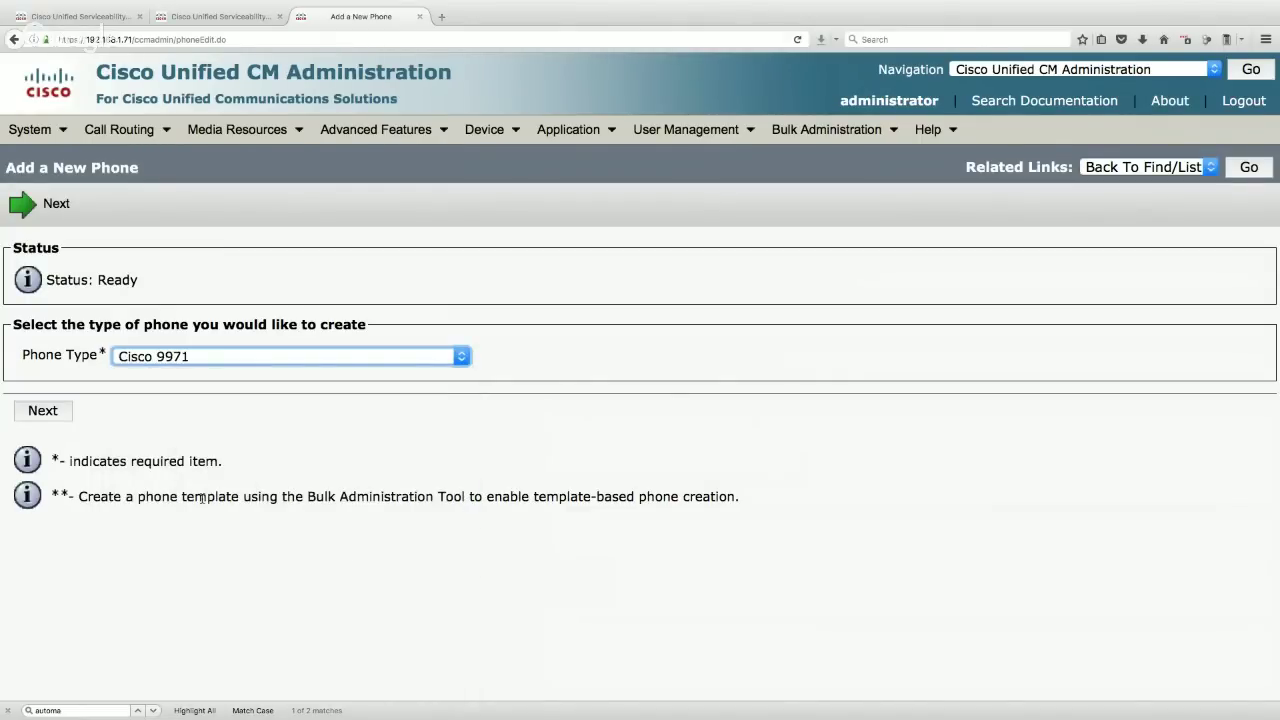
pyautogui.click(48, 414)
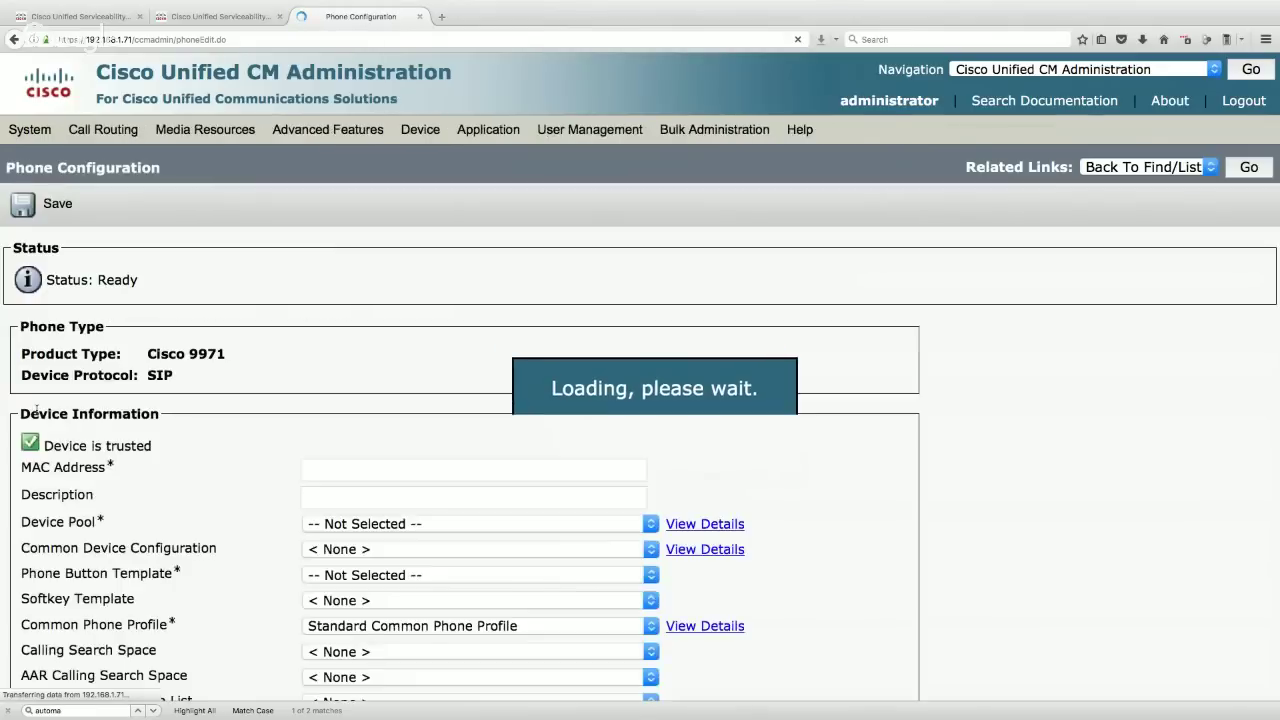
pyautogui.moveTo(186, 378); pyautogui.dragTo(139, 373)
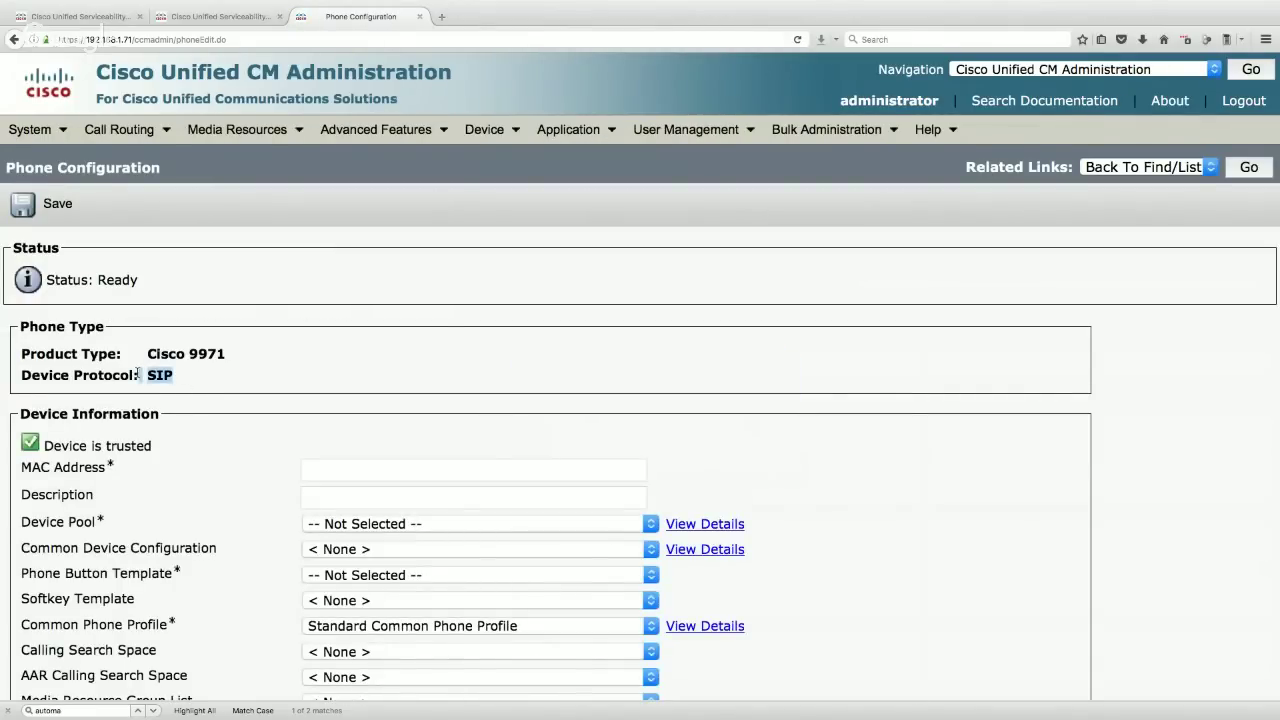
pyautogui.click(345, 469)
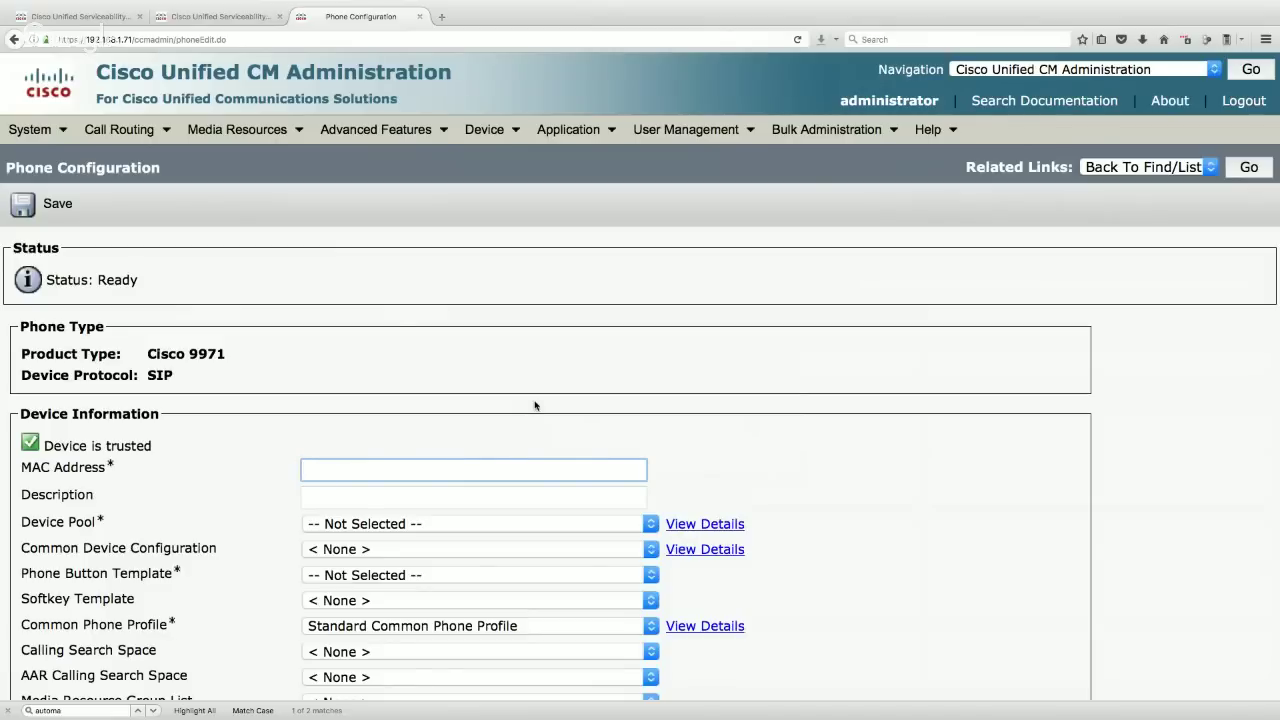
# - Run 'show cdp neighbors detail' on the SW1 switch
pyautogui.press('super+Tab')
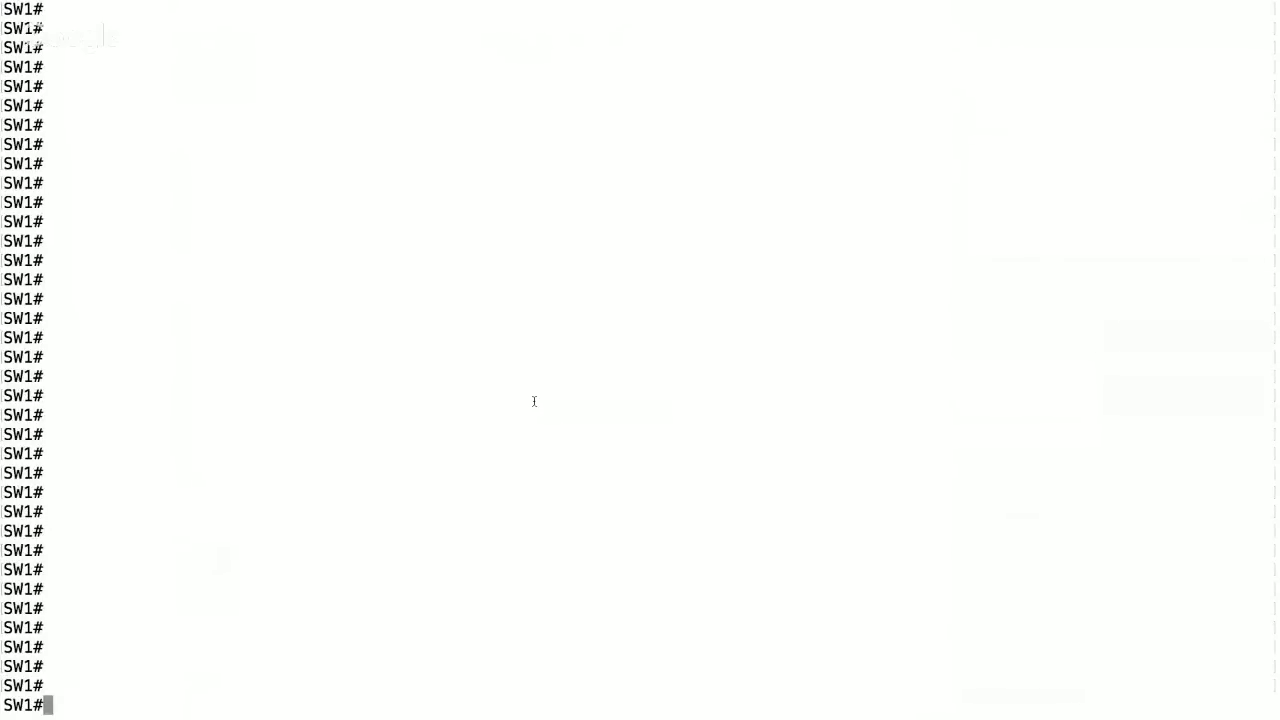
pyautogui.write('show cpd')
pyautogui.press('Tab')
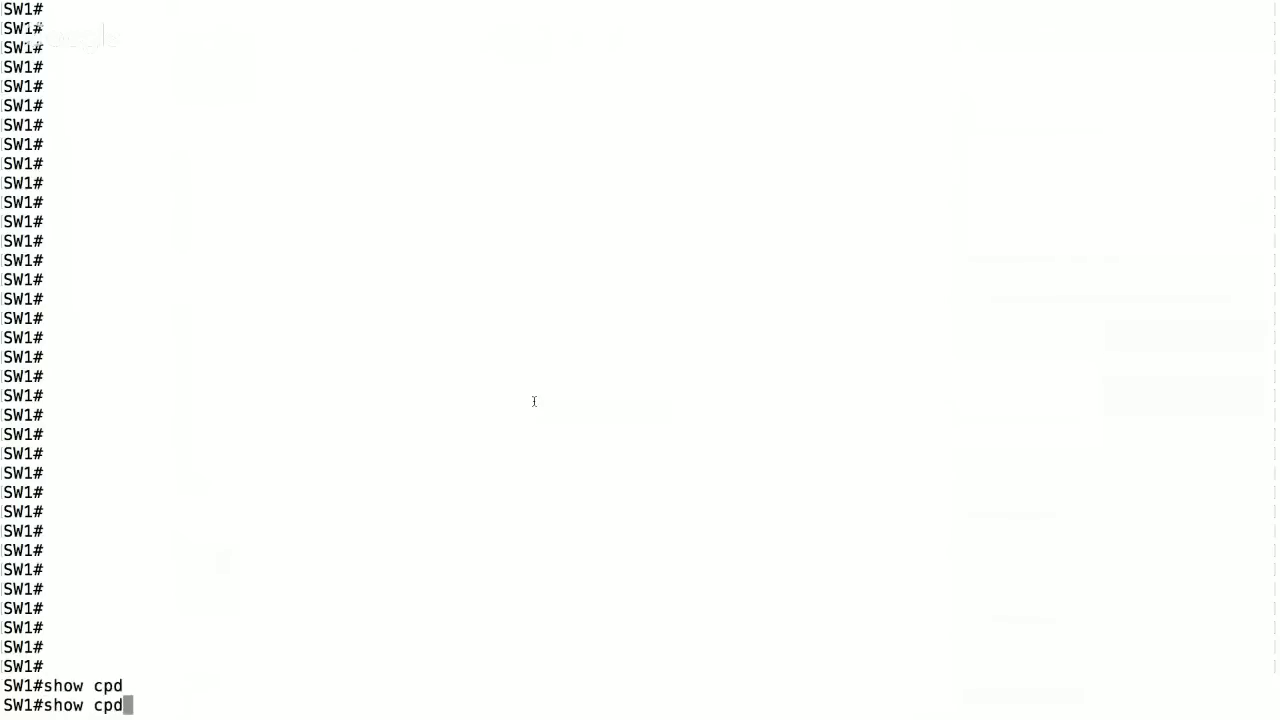
pyautogui.press('BackSpace')
pyautogui.press('BackSpace')
pyautogui.write('dp nei')
pyautogui.press('Tab')
pyautogui.write('d')
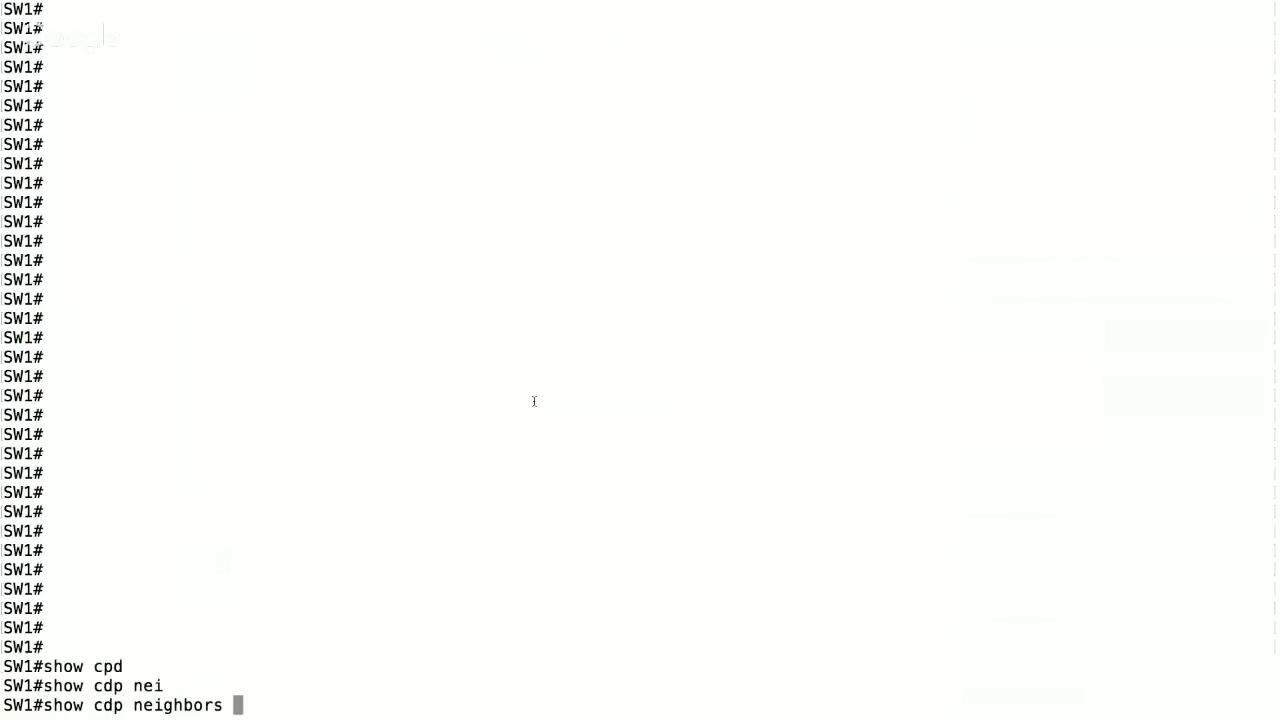
pyautogui.write('e')
pyautogui.press('Tab')
pyautogui.press('Return')
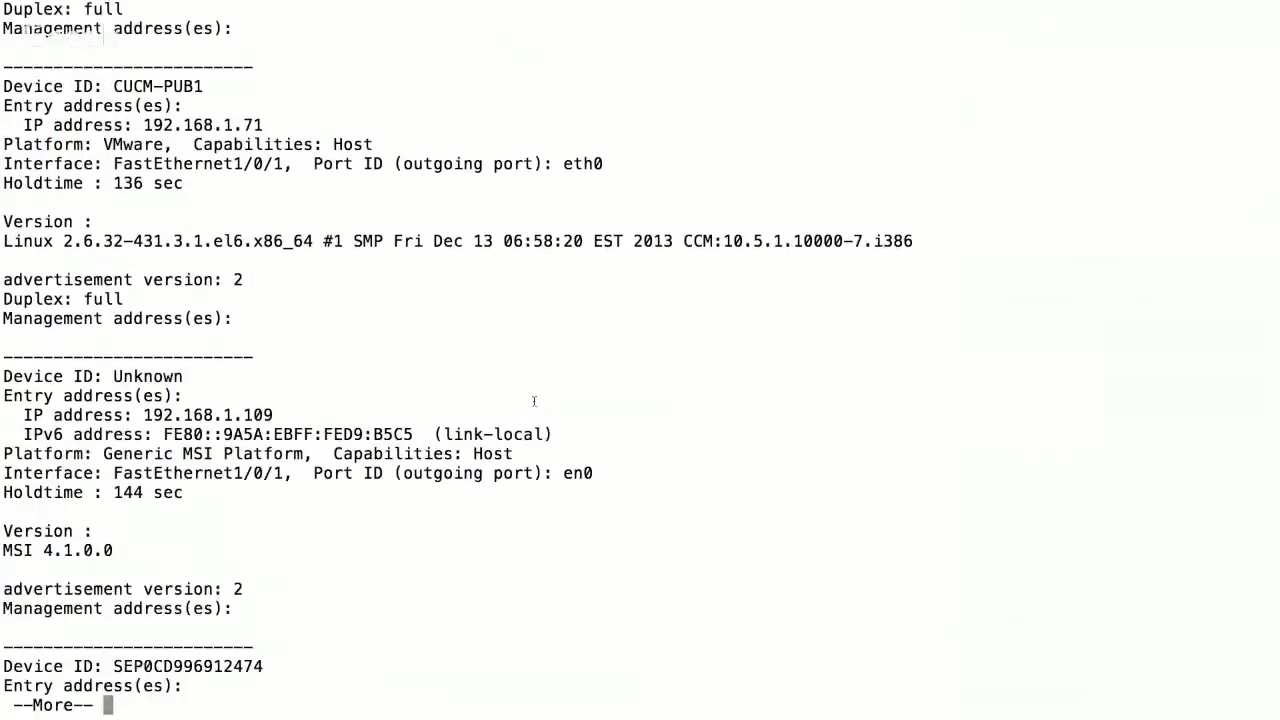
# - Page through the output and select the Cisco IP Phone 9971's MAC 0CD996912474
pyautogui.press('space')
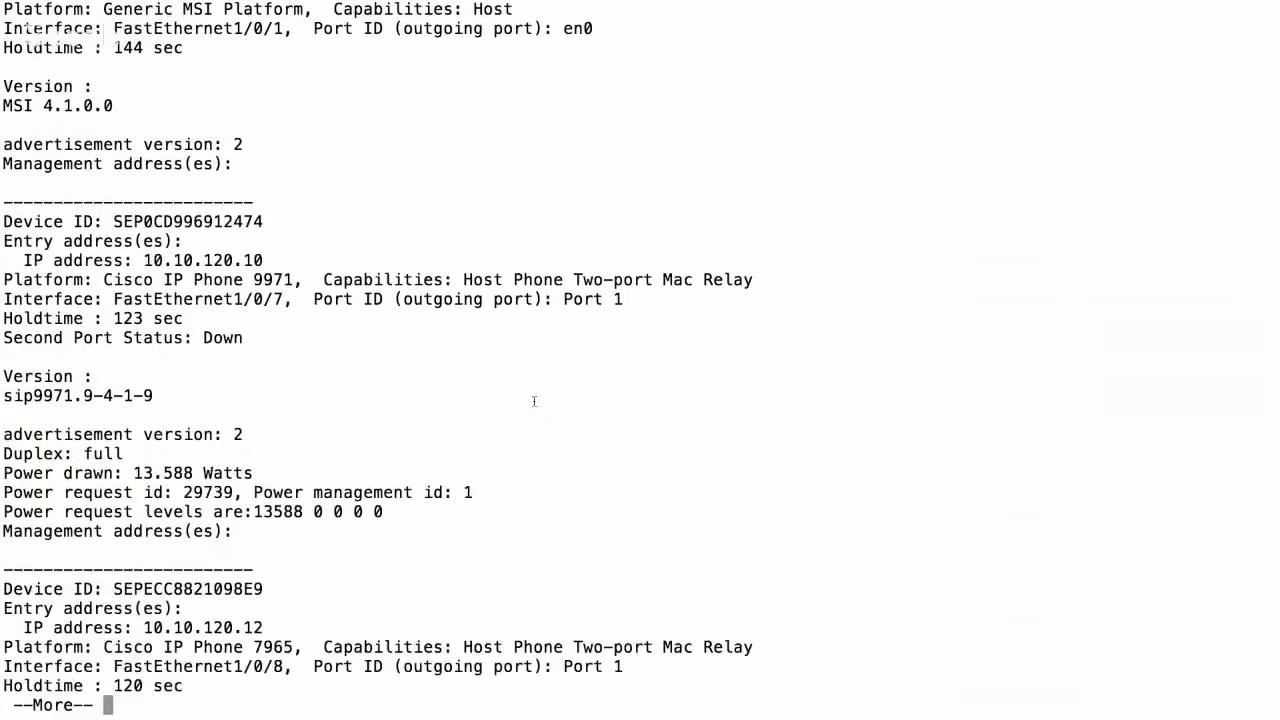
pyautogui.moveTo(300, 280); pyautogui.dragTo(104, 280)
pyautogui.moveTo(266, 221); pyautogui.dragTo(145, 219)
pyautogui.press('super+c')
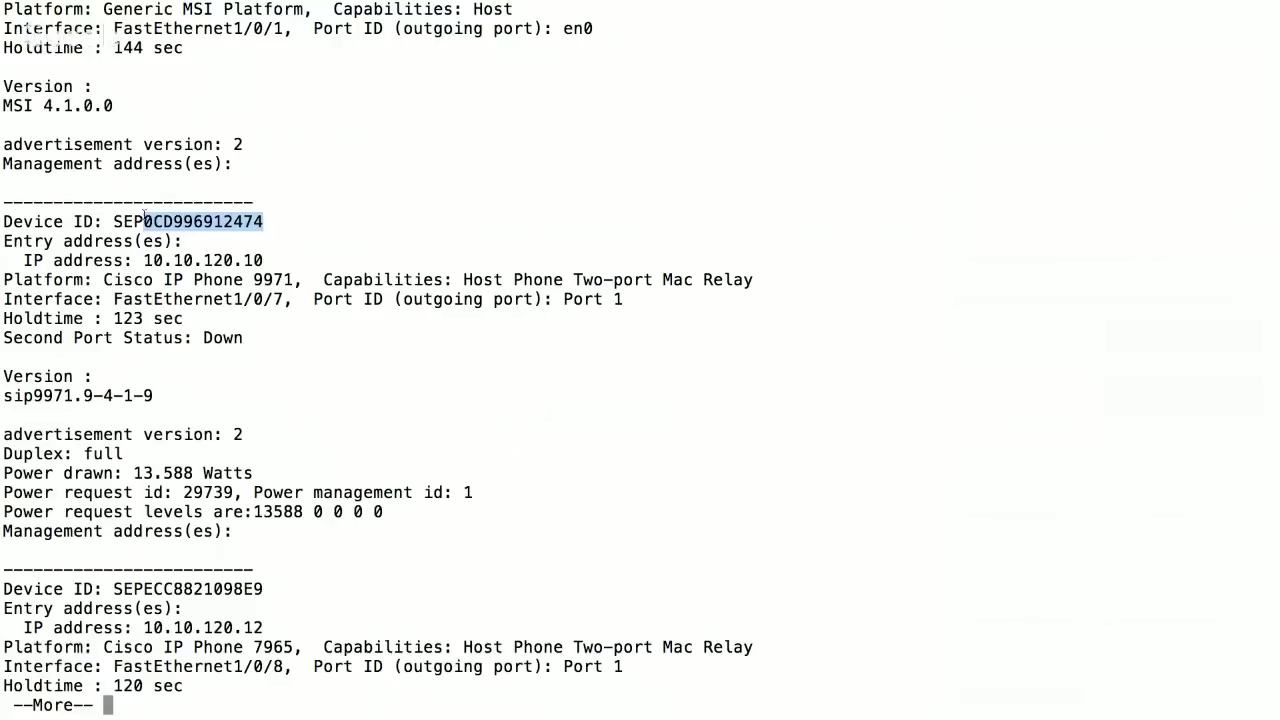
pyautogui.hotkey('ctrl', 'Left')
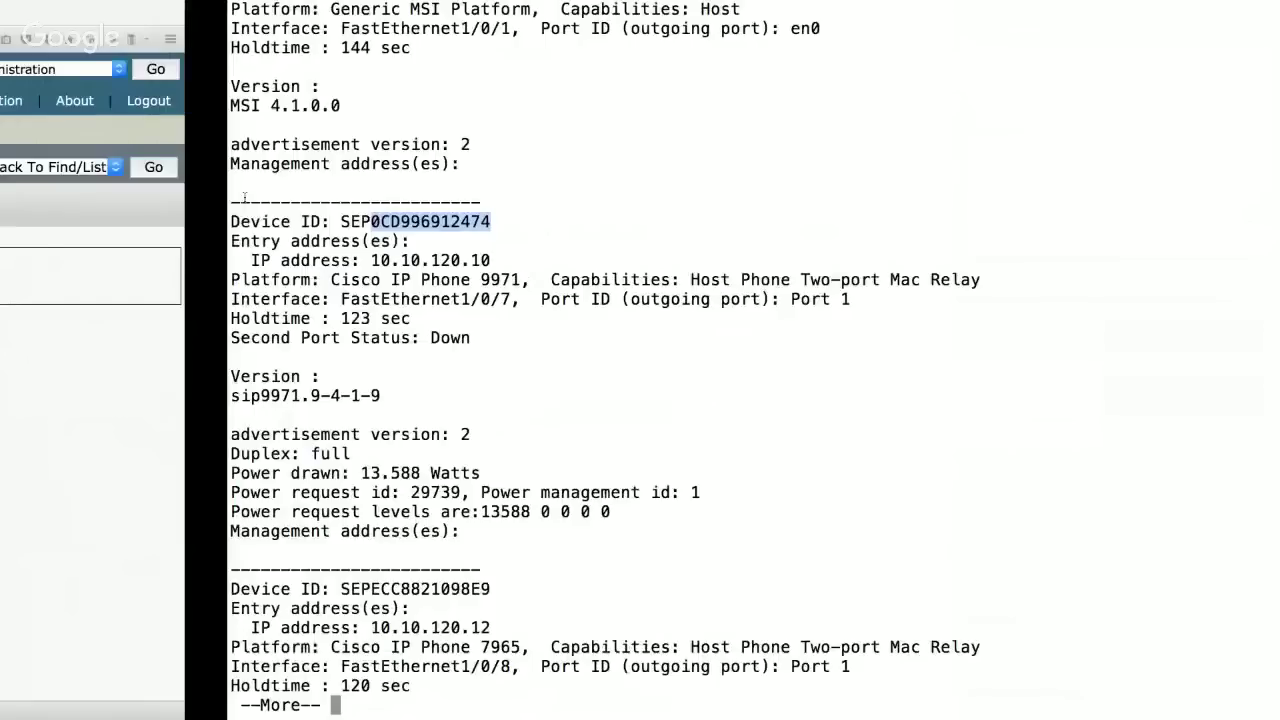
# - Paste MAC 0CD996912474 and set the description to 'HQ Phone 1'
pyautogui.click(339, 468)
pyautogui.press('super+v')
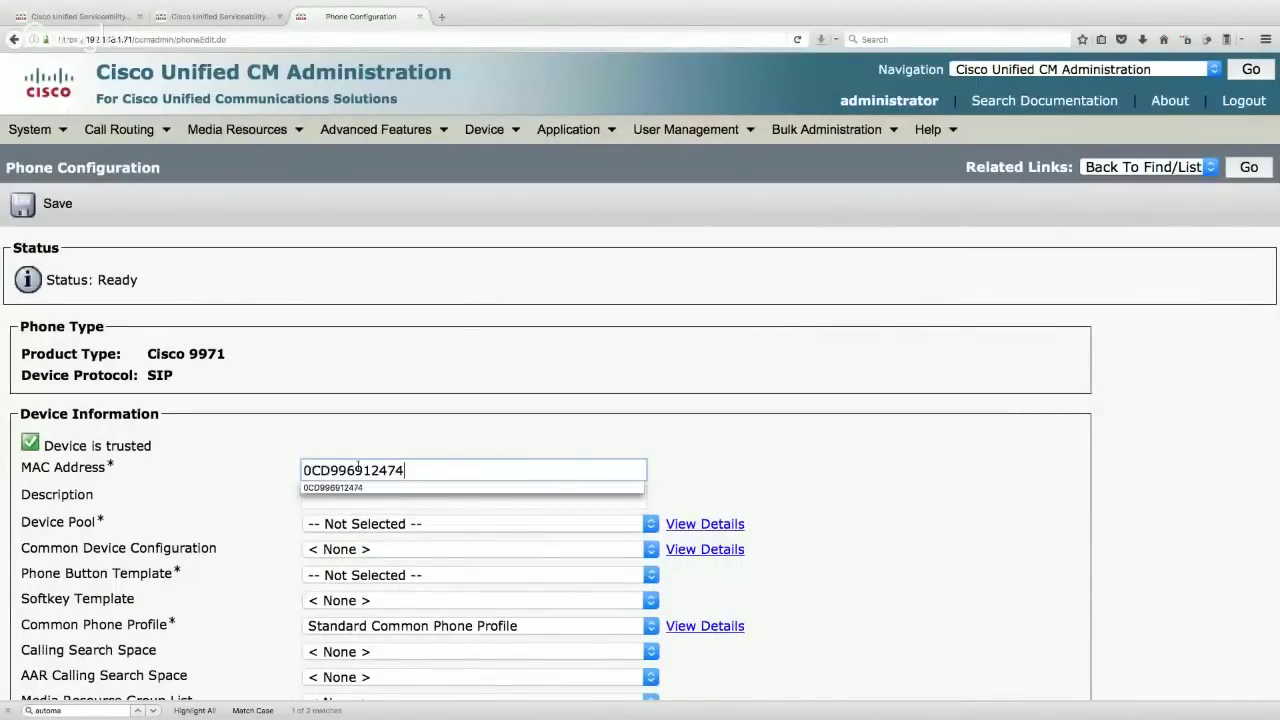
pyautogui.click(517, 434)
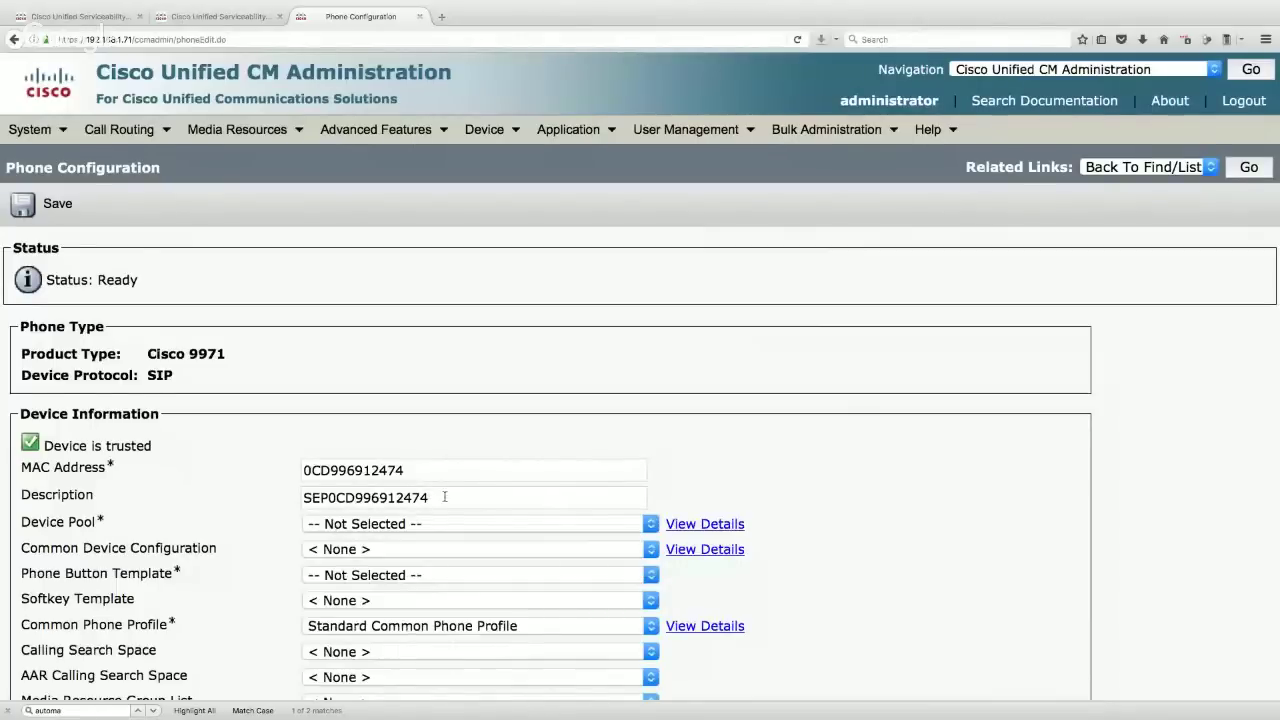
pyautogui.moveTo(445, 497); pyautogui.dragTo(87, 488)
pyautogui.write('HQ Phone 1')
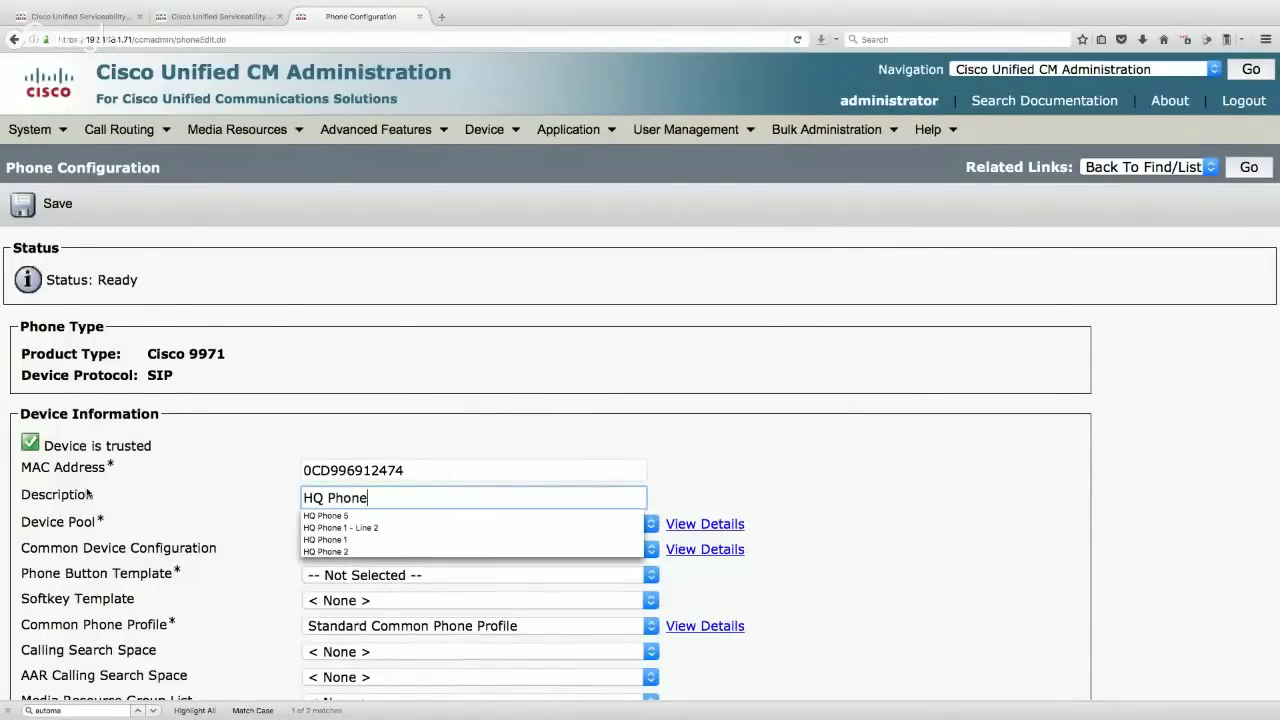
pyautogui.click(3, 482)
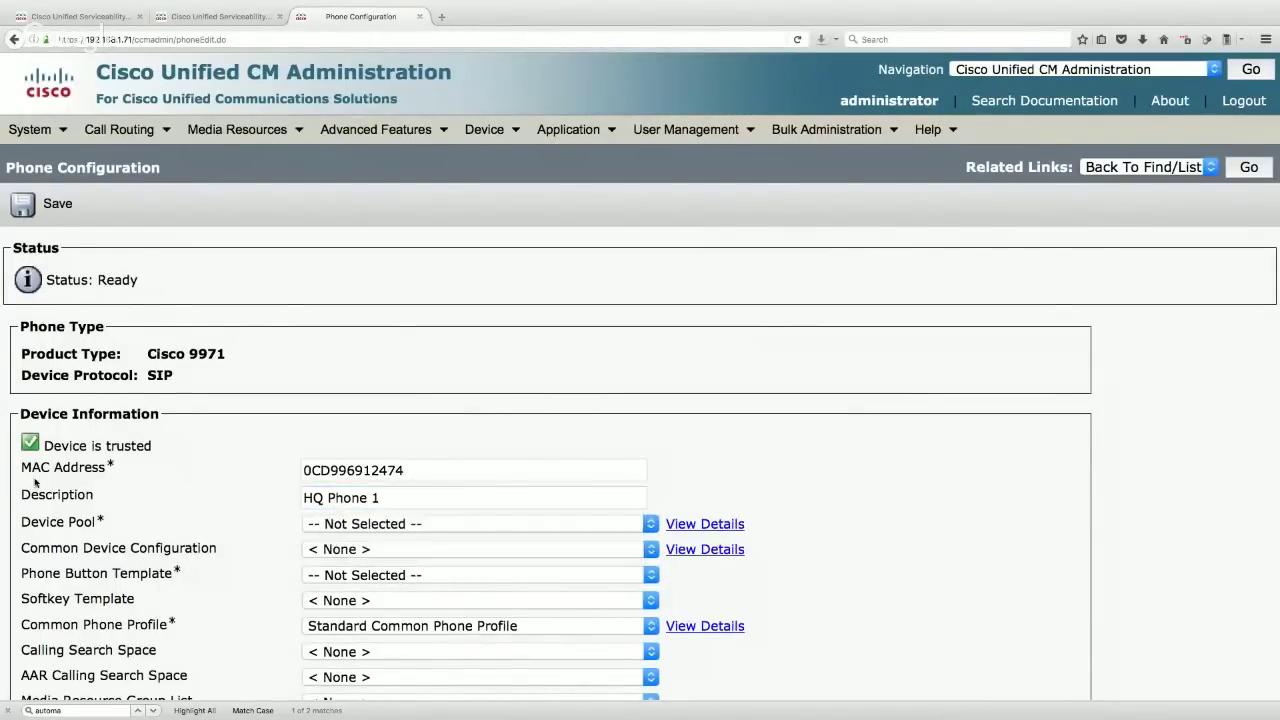
# - Set the phone's Device Pool and Calling Search Space both to HQ
pyautogui.click(322, 524)
pyautogui.click(318, 580)
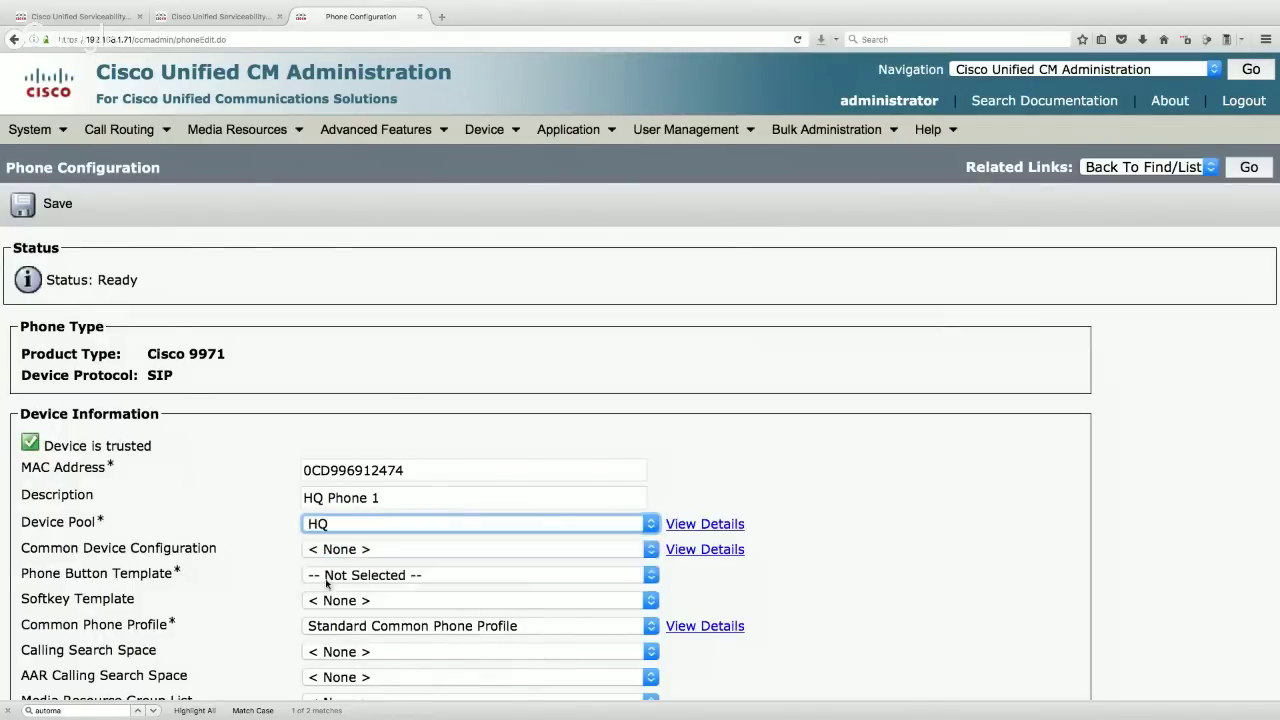
pyautogui.scroll(-3, 257, 527)
pyautogui.click(324, 515)
pyautogui.click(326, 568)
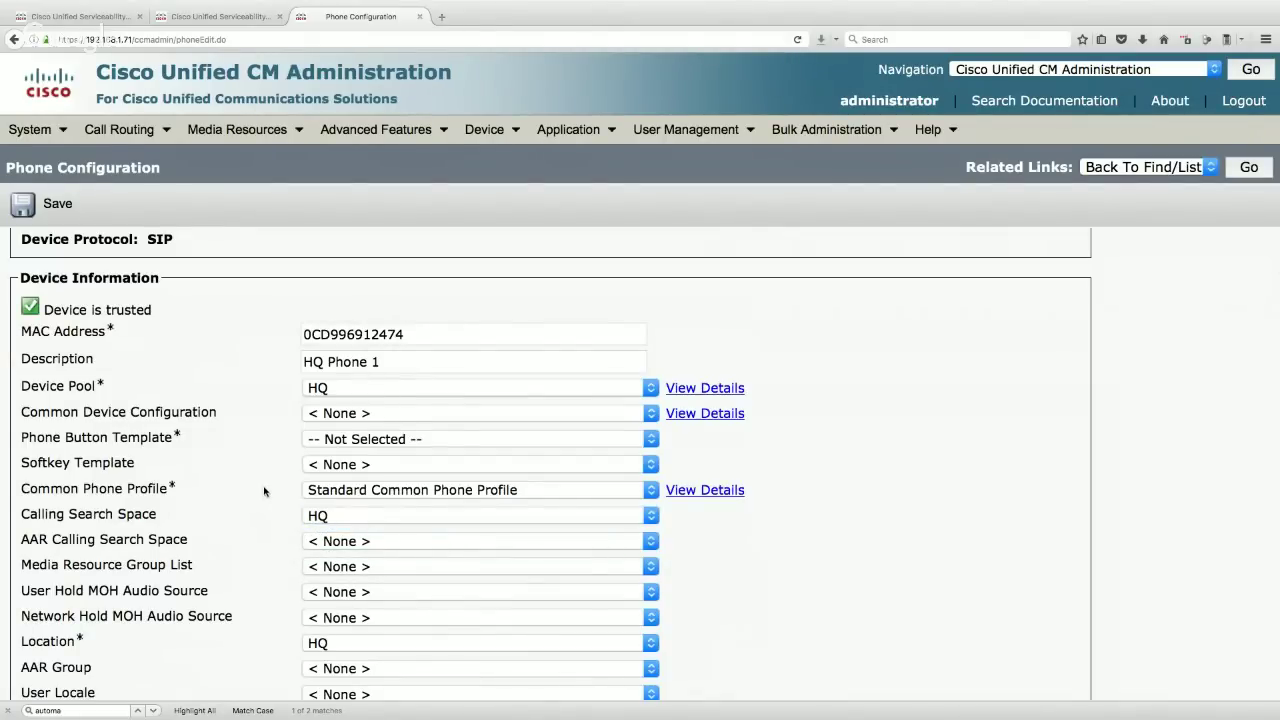
pyautogui.scroll(-6, 264, 490)
pyautogui.scroll(-5, 264, 490)
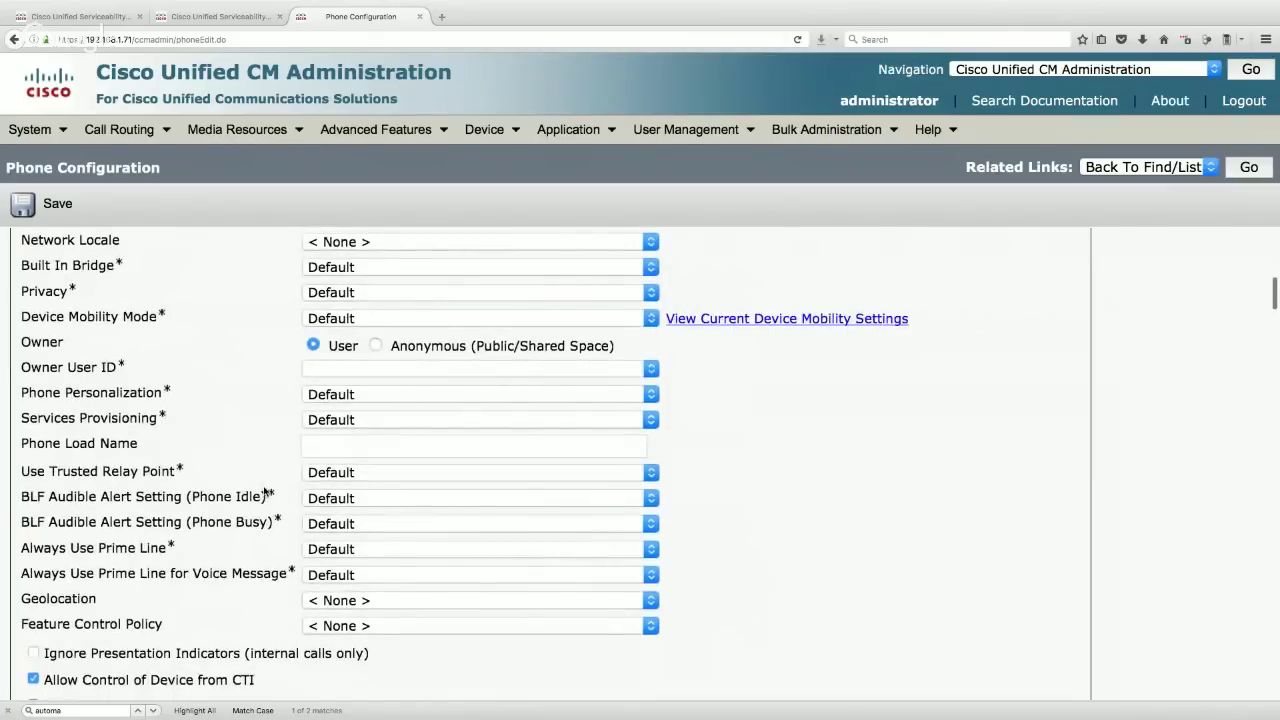
pyautogui.scroll(-2, 264, 490)
pyautogui.scroll(-7, 264, 490)
pyautogui.scroll(-1, 264, 490)
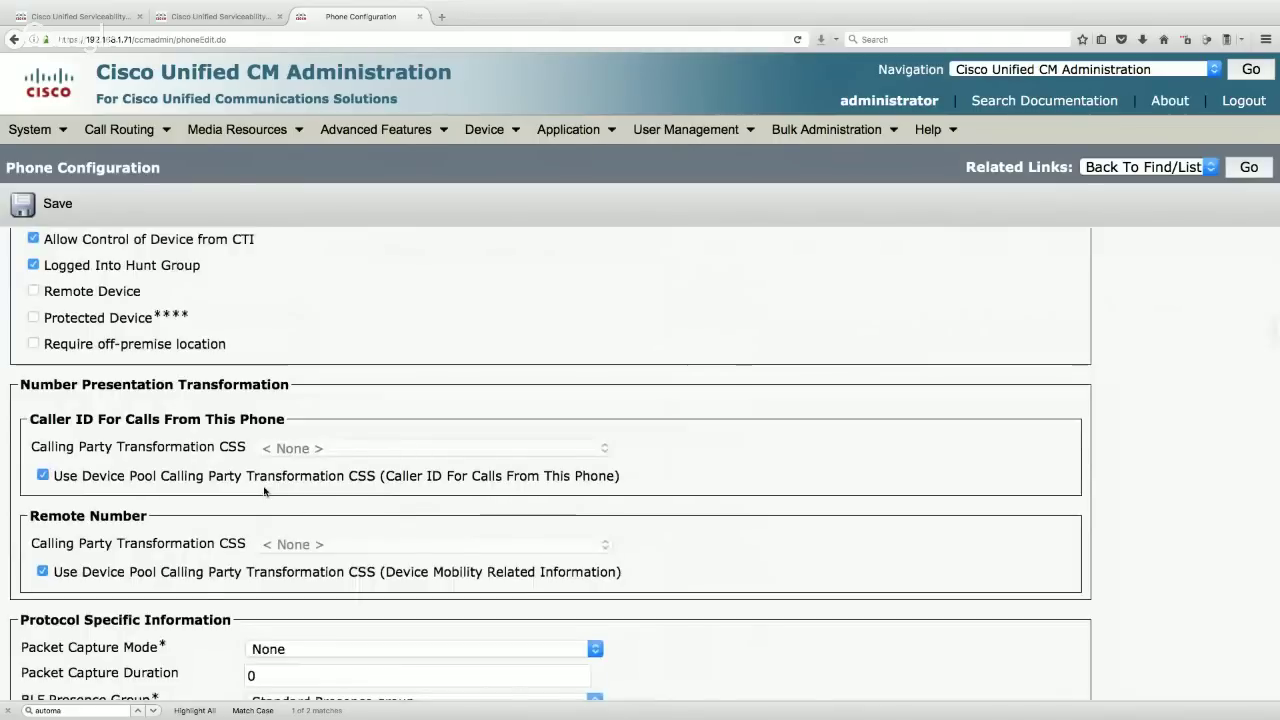
pyautogui.scroll(10, 264, 490)
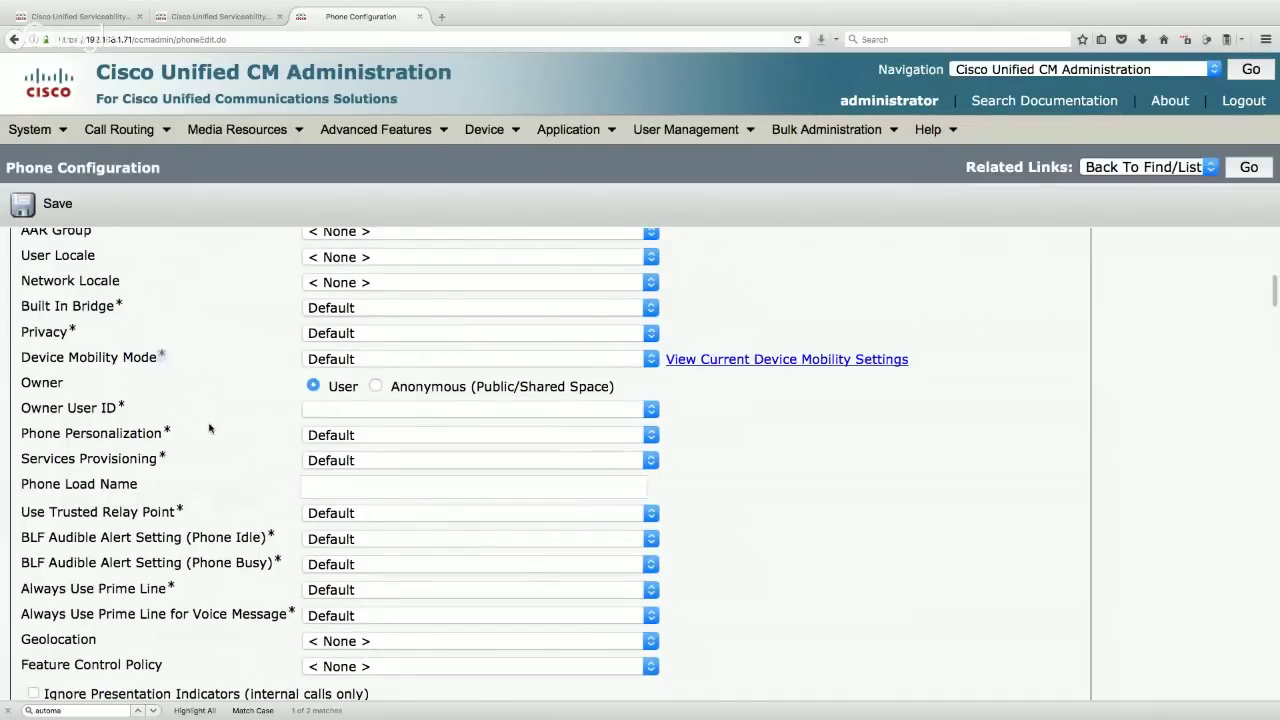
pyautogui.scroll(-6, 212, 430)
pyautogui.scroll(-10, 210, 428)
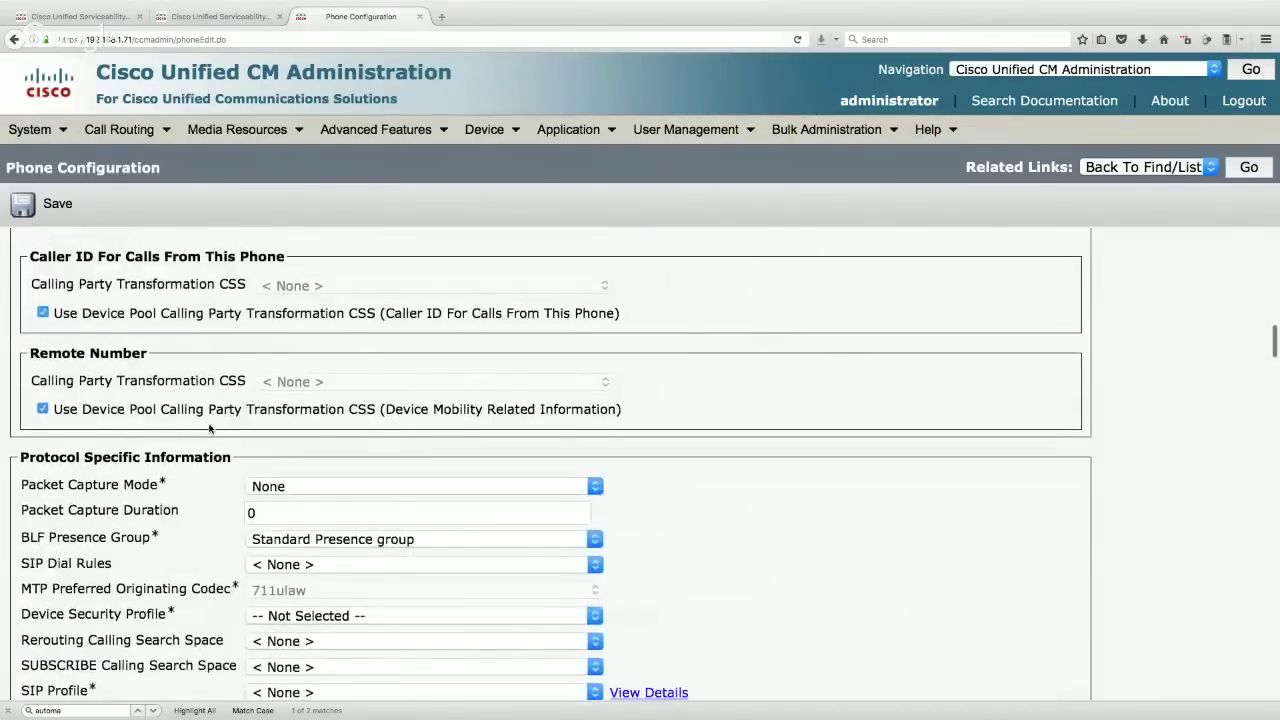
# - Choose Cisco 9971 - Standard SIP Non-Secure Profile and the Standard SIP Profile
pyautogui.click(296, 475)
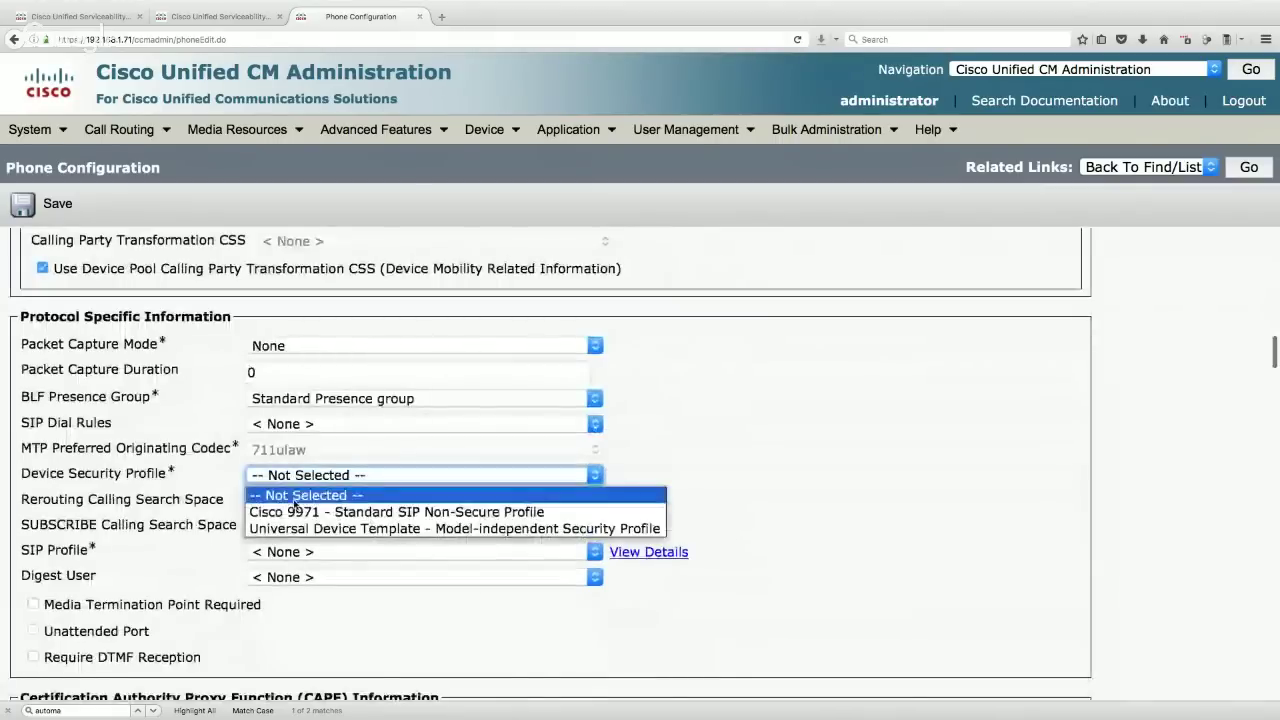
pyautogui.click(298, 512)
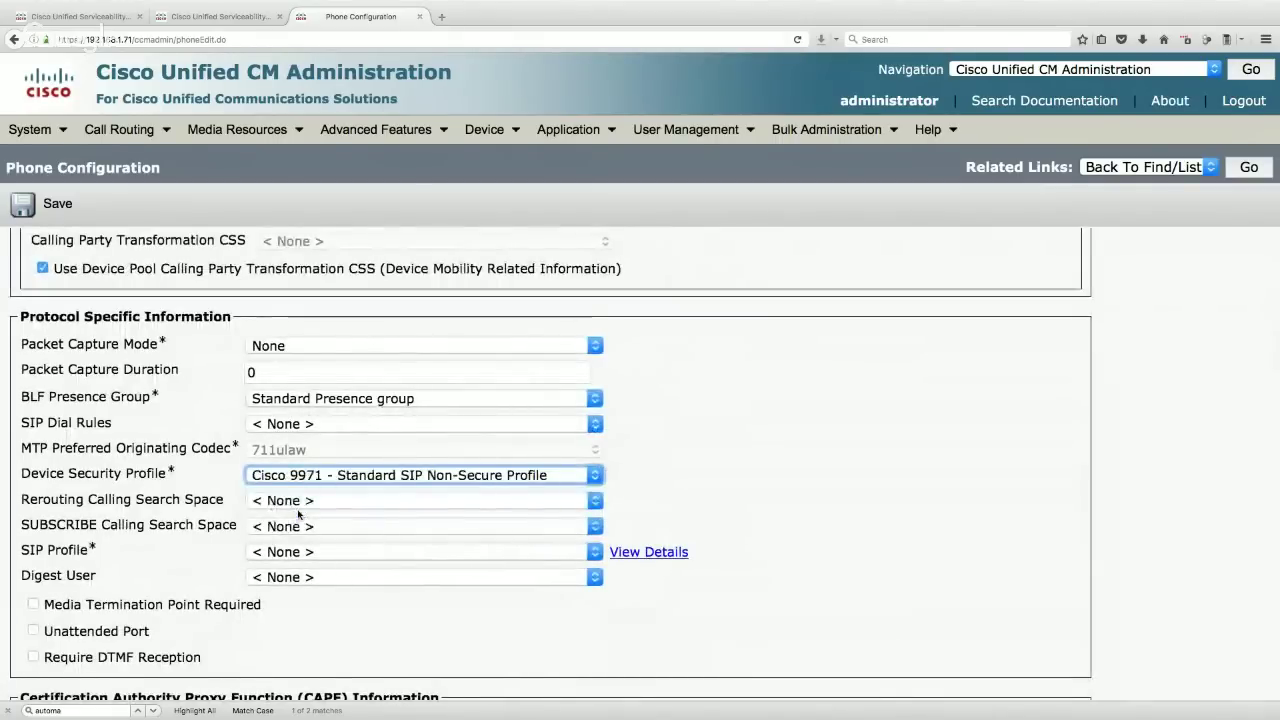
pyautogui.scroll(-1, 298, 514)
pyautogui.click(298, 500)
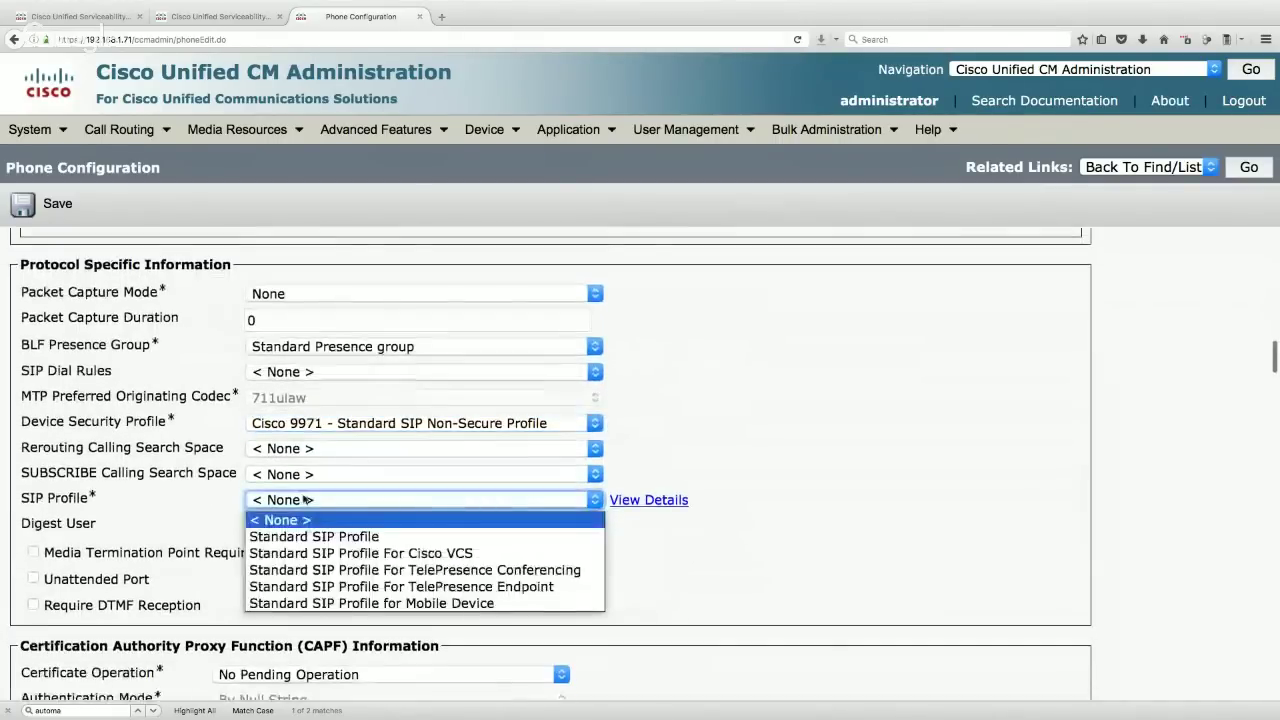
pyautogui.click(302, 533)
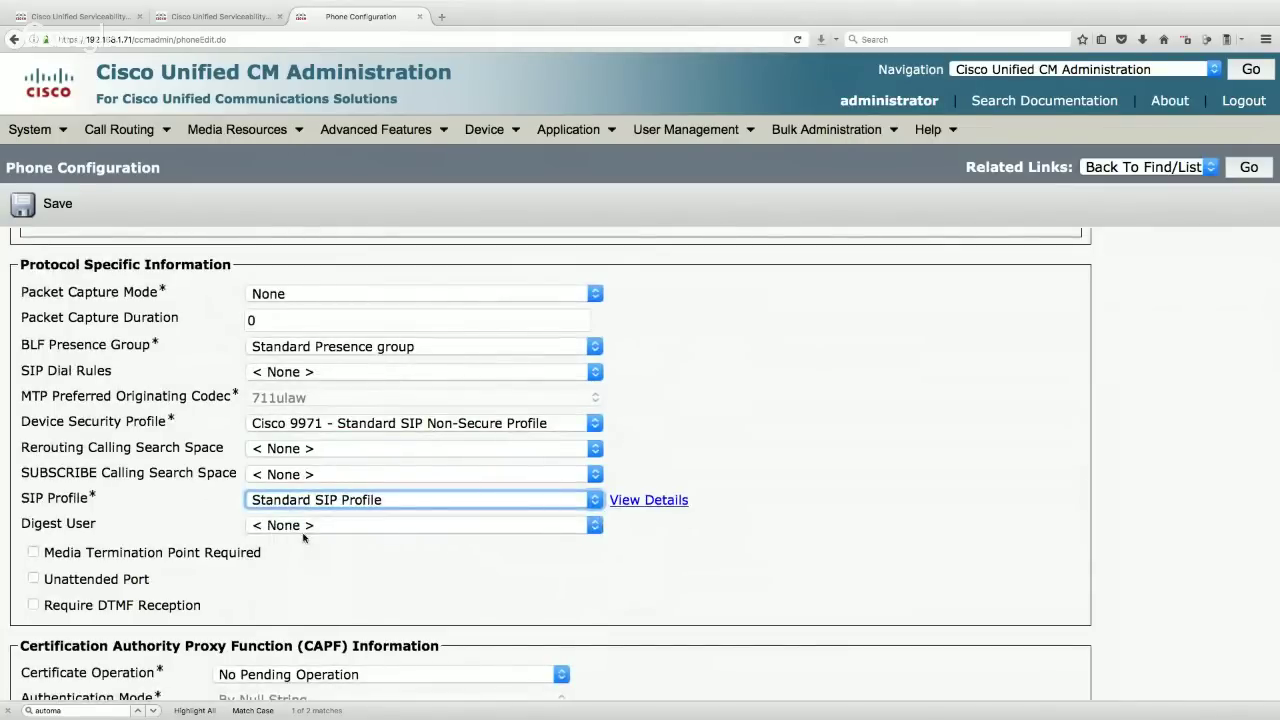
# - Enable Cisco Camera and Video Capabilities, then save the phone configuration
pyautogui.scroll(-4, 306, 538)
pyautogui.scroll(-15, 306, 538)
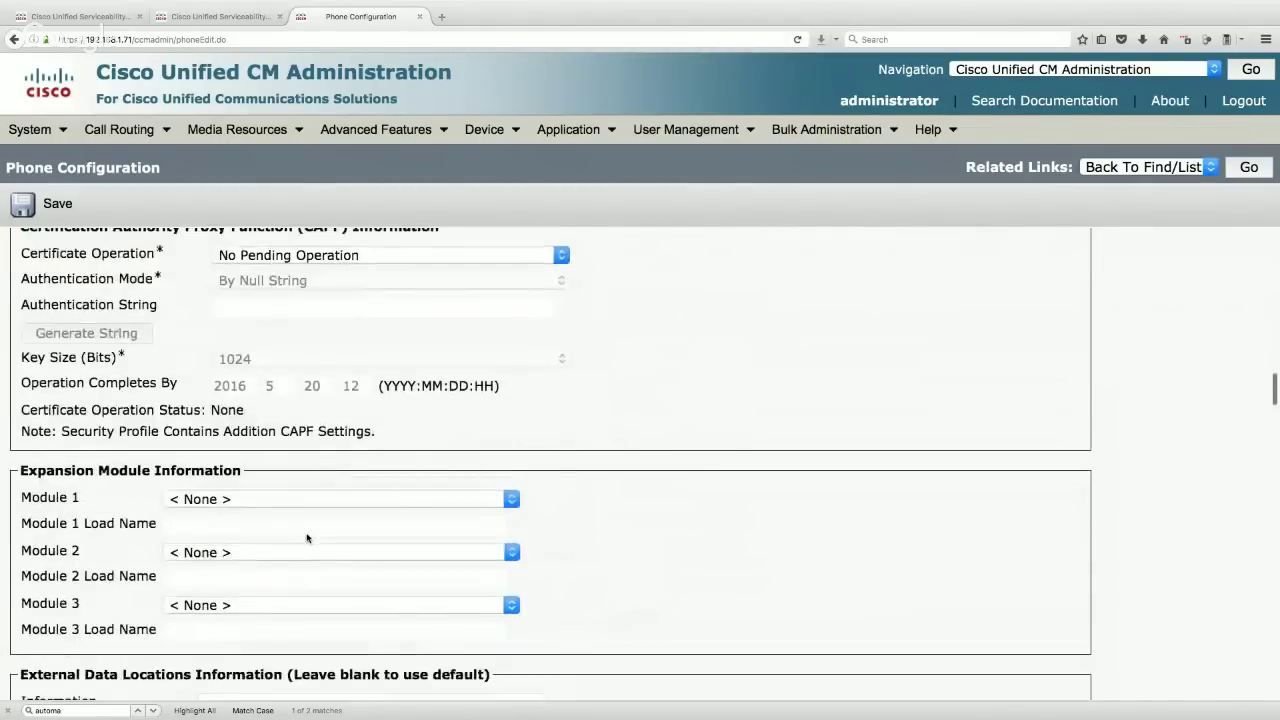
pyautogui.scroll(-18, 306, 538)
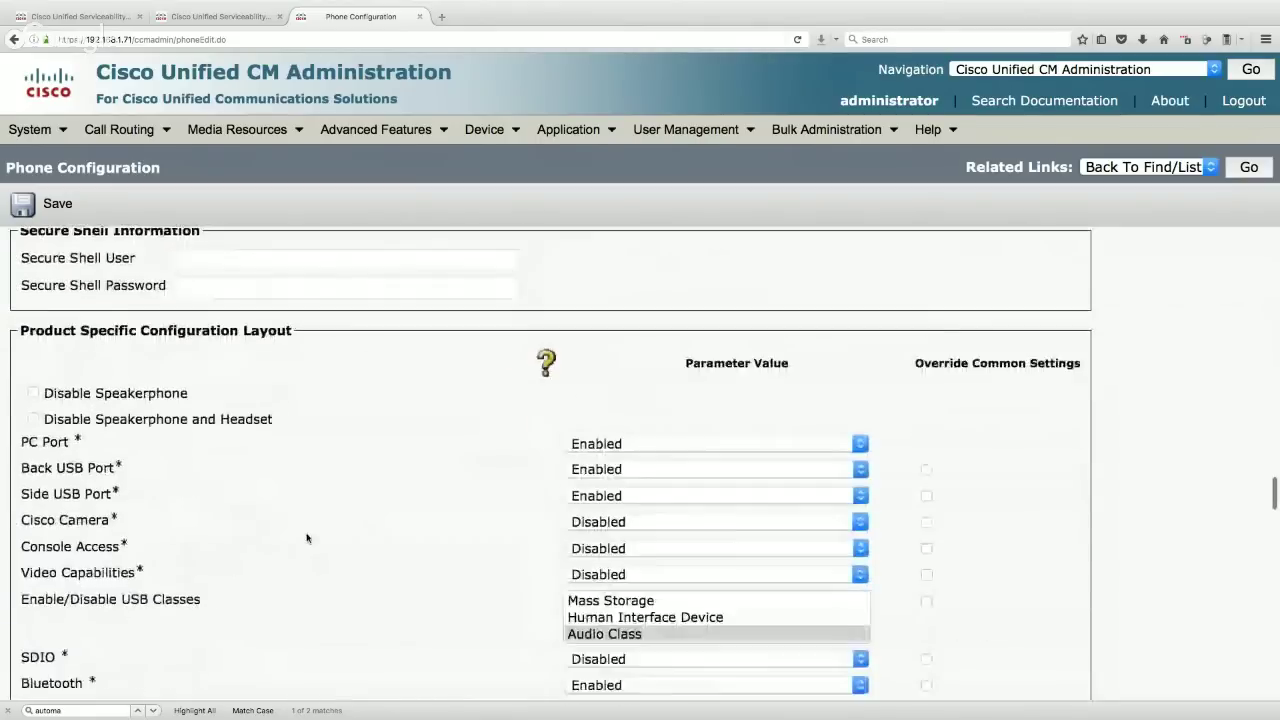
pyautogui.moveTo(122, 352); pyautogui.dragTo(21, 355)
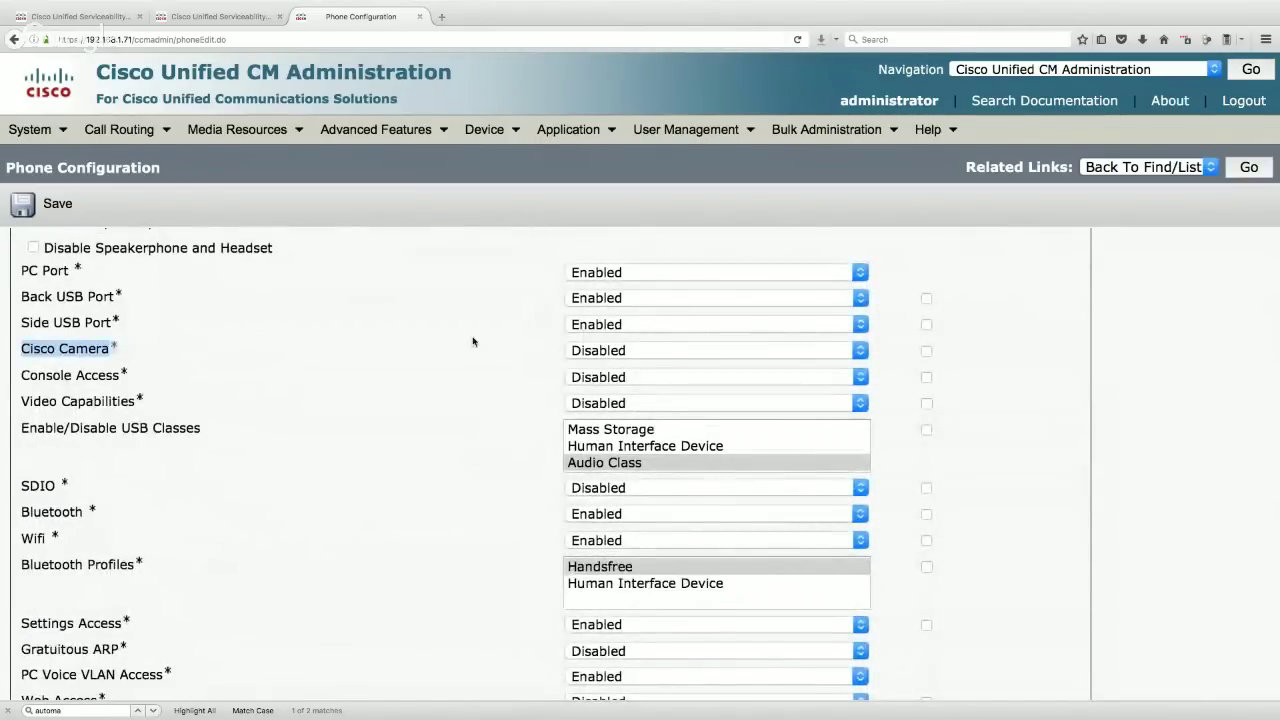
pyautogui.click(603, 350)
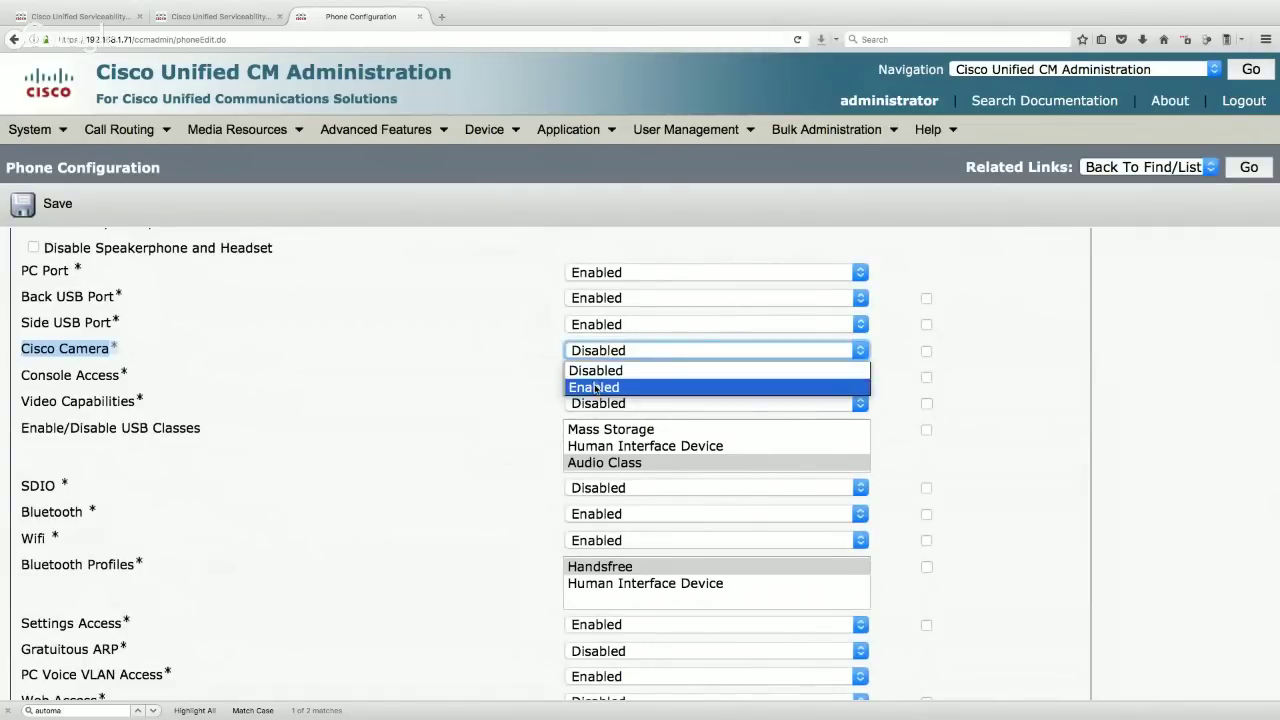
pyautogui.click(597, 388)
pyautogui.moveTo(150, 406); pyautogui.dragTo(16, 407)
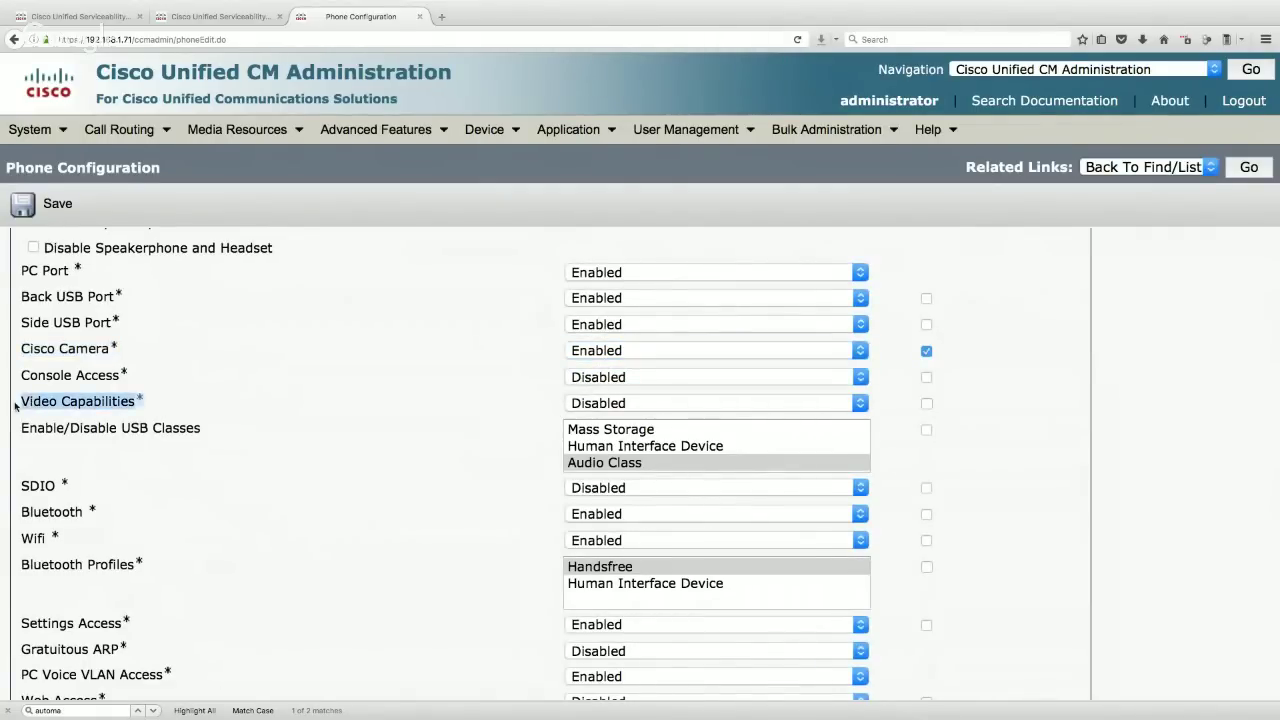
pyautogui.click(594, 403)
pyautogui.click(597, 442)
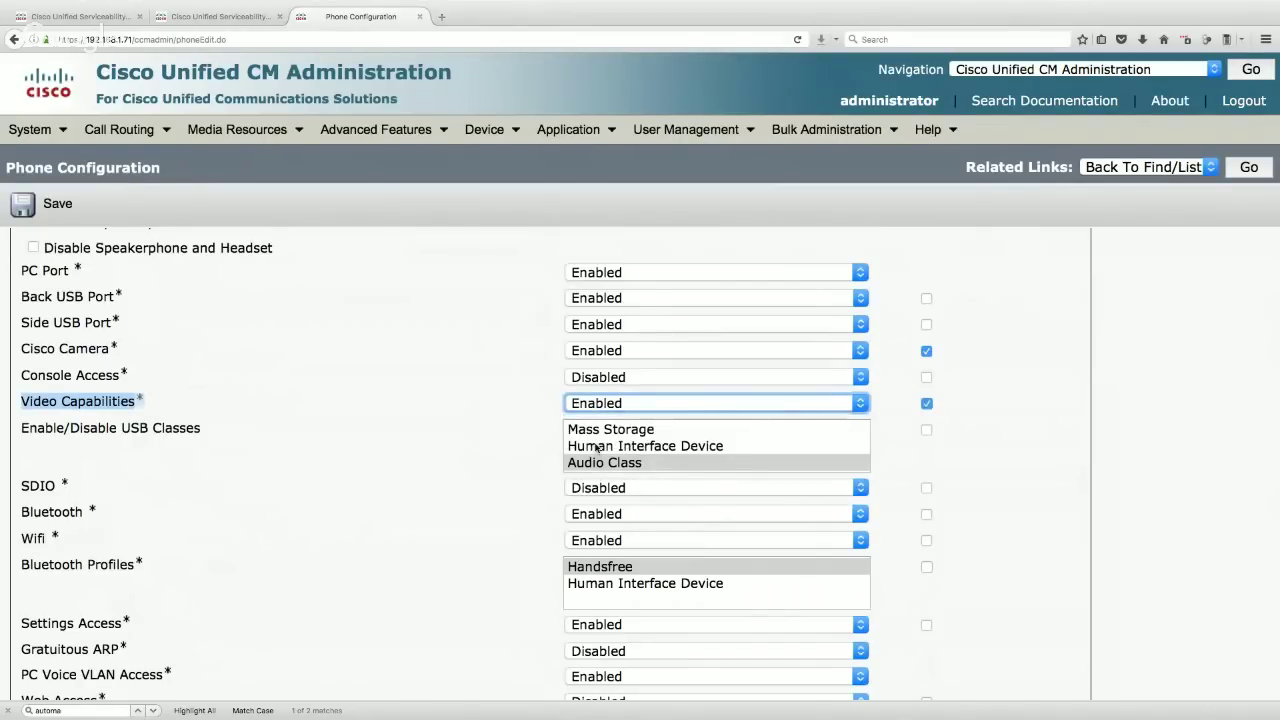
pyautogui.click(38, 207)
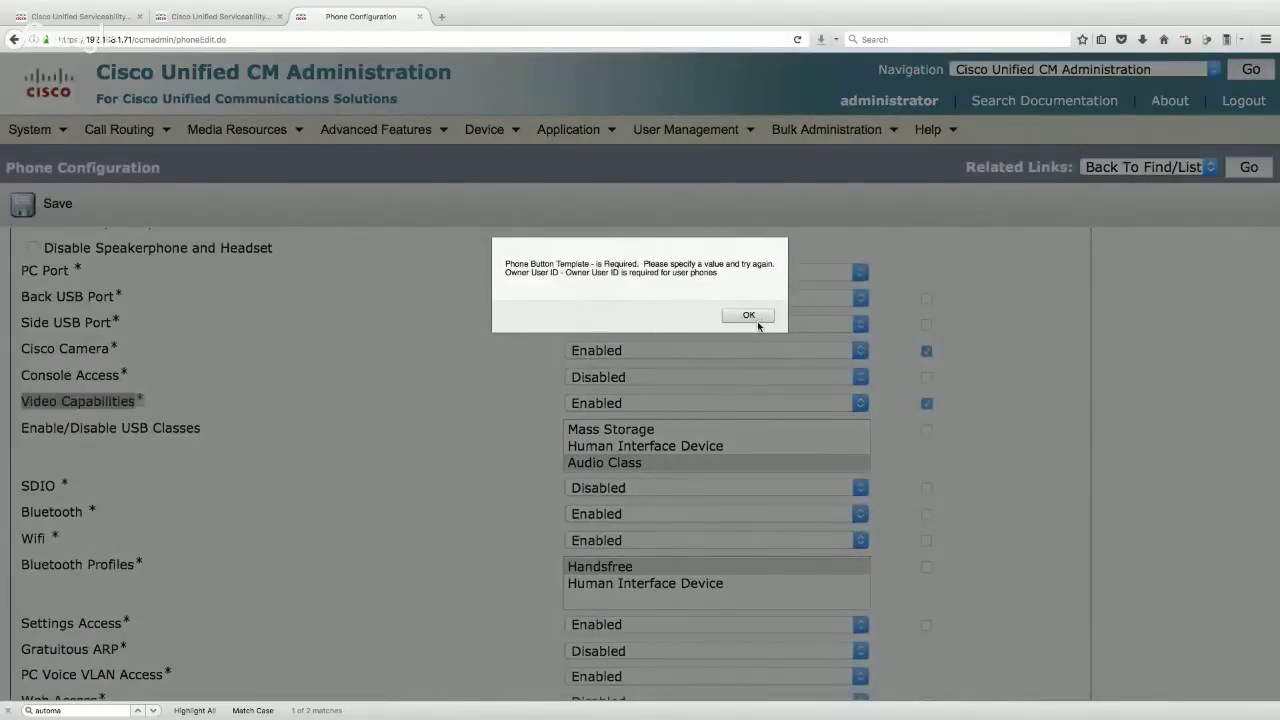
# - Dismiss the missing Phone Button Template warning and retry saving the phone
pyautogui.click(762, 317)
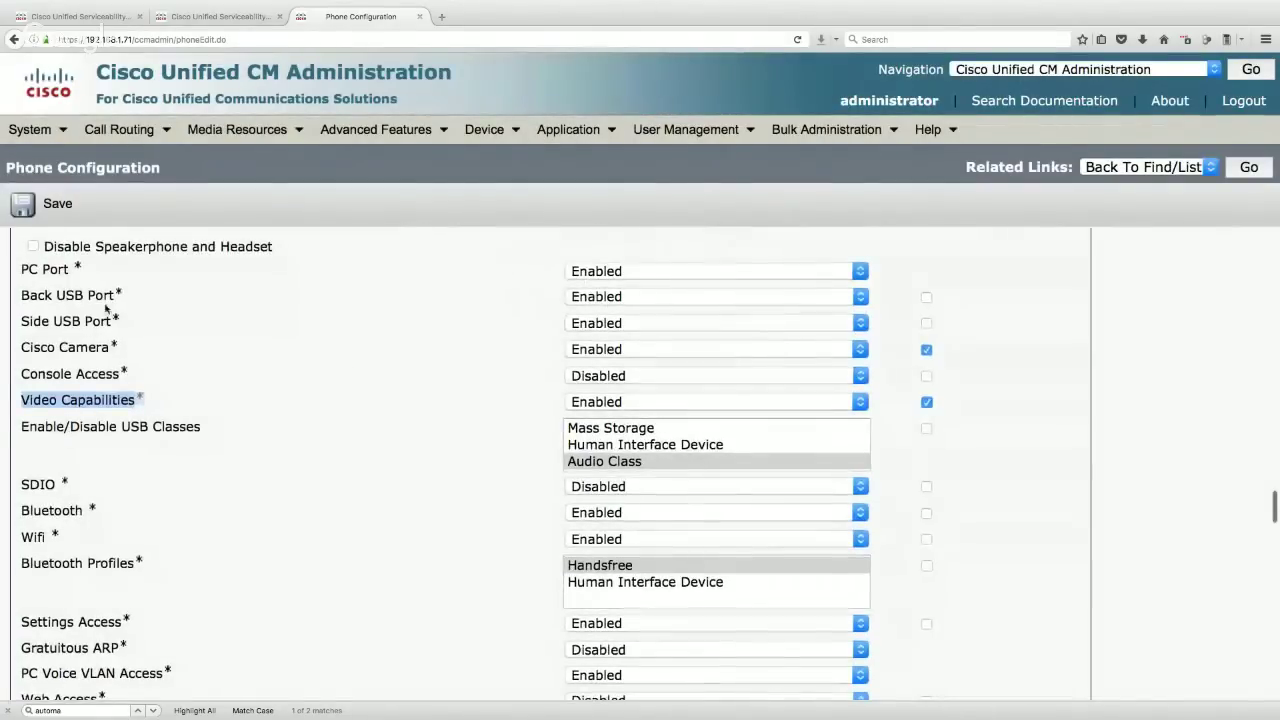
pyautogui.click(56, 203)
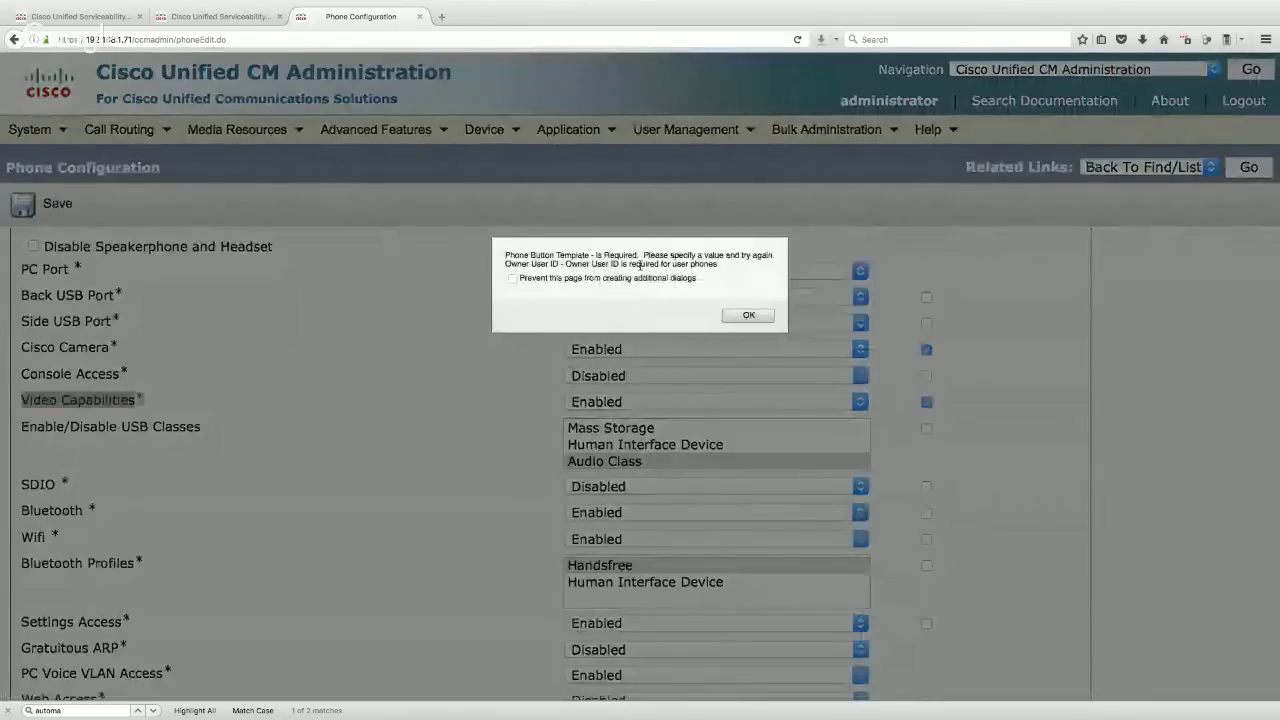
pyautogui.click(757, 318)
# - Set the phone's Owner User ID to the first HQ phone user
pyautogui.scroll(-3, 395, 481)
pyautogui.scroll(-4, 391, 480)
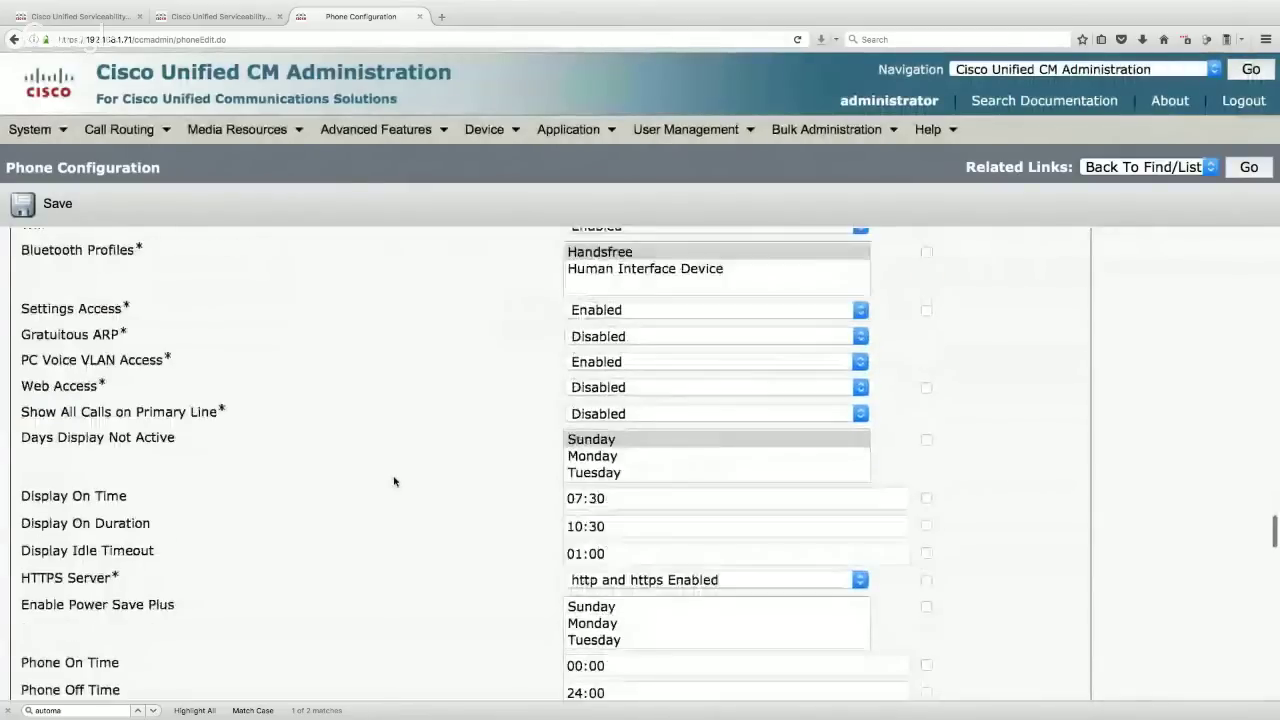
pyautogui.scroll(-4, 388, 483)
pyautogui.scroll(12, 388, 483)
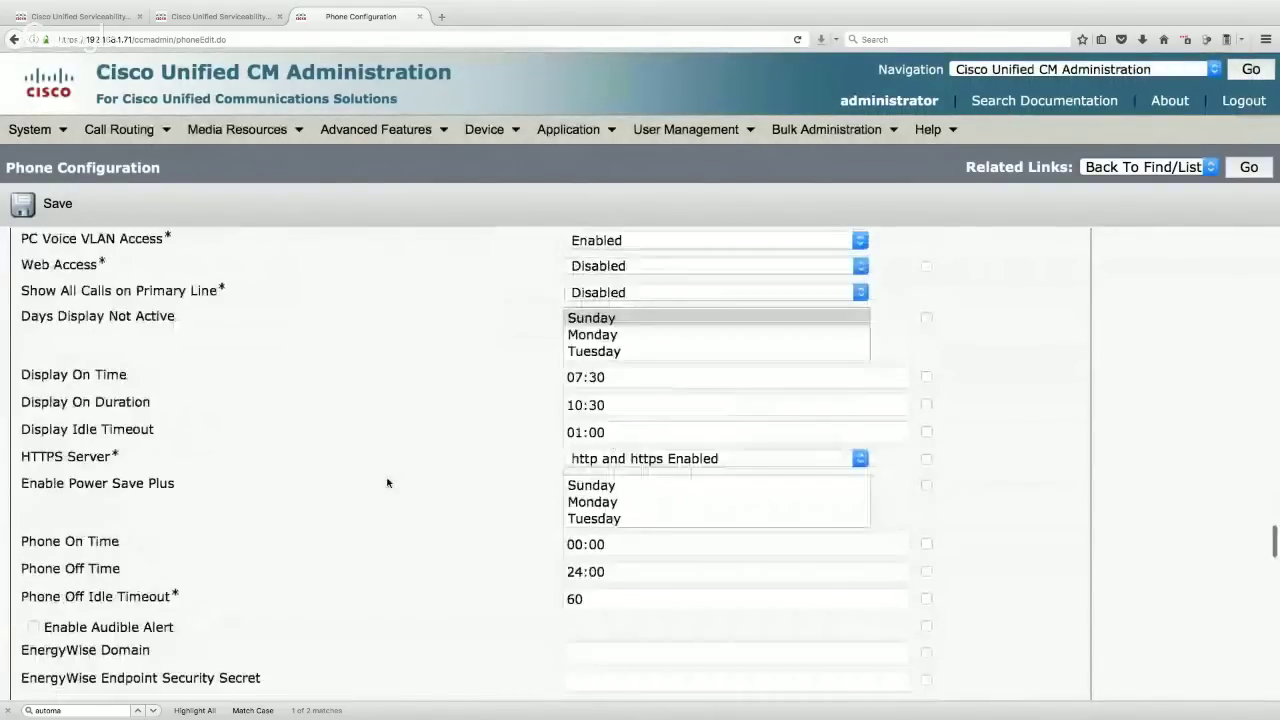
pyautogui.scroll(-6, 388, 483)
pyautogui.scroll(1, 388, 483)
pyautogui.scroll(15, 388, 483)
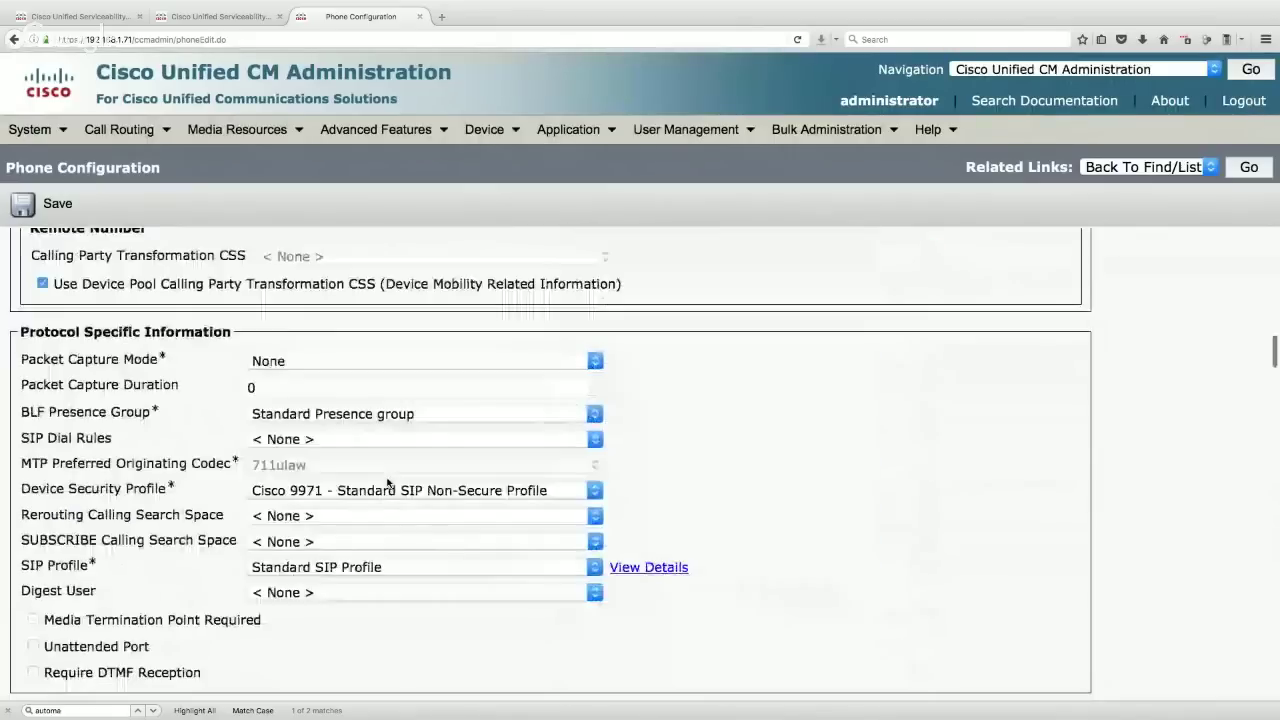
pyautogui.scroll(15, 388, 483)
pyautogui.scroll(-3, 388, 483)
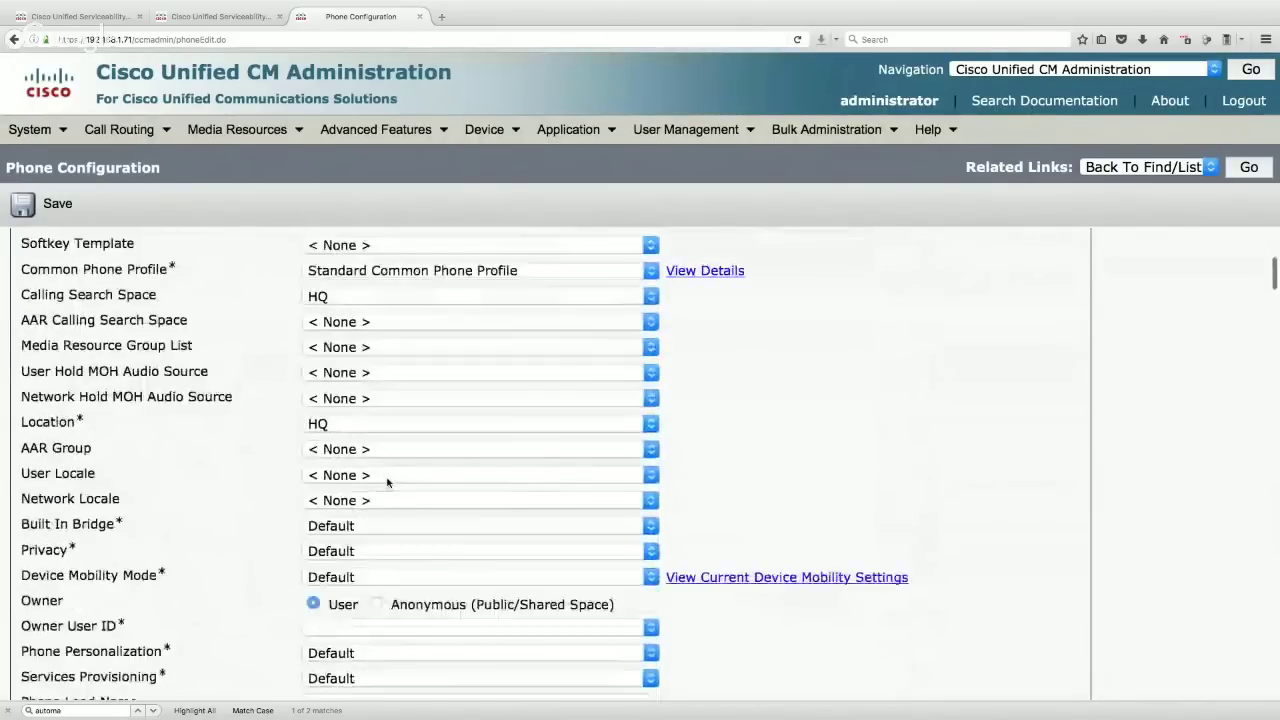
pyautogui.click(365, 634)
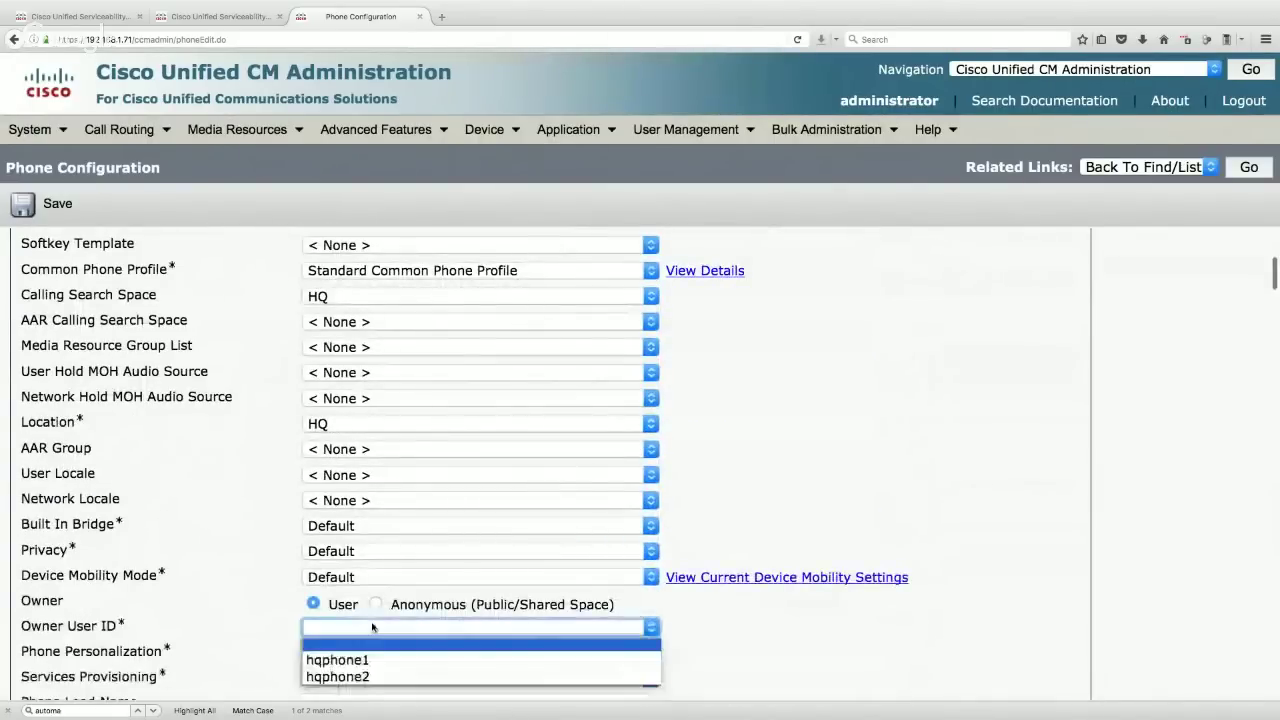
pyautogui.click(345, 655)
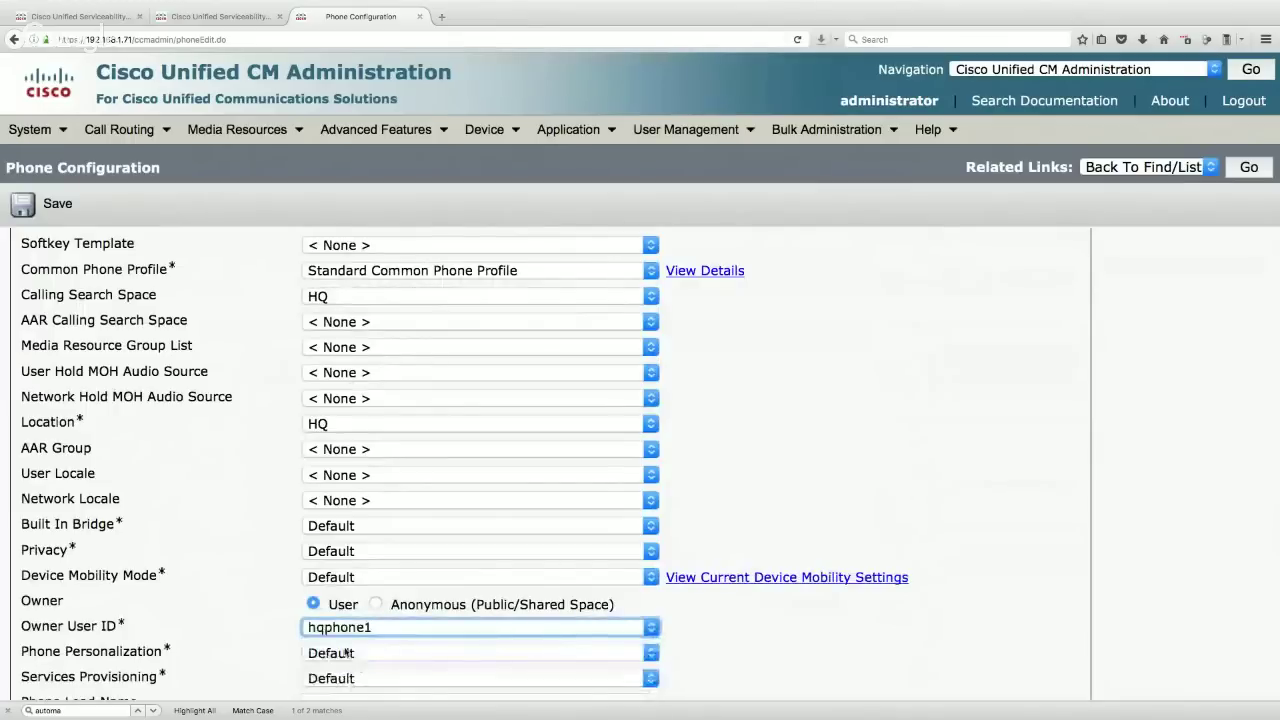
# - Set Phone Button Template to Standard 9971 SIP and save the phone
pyautogui.click(46, 214)
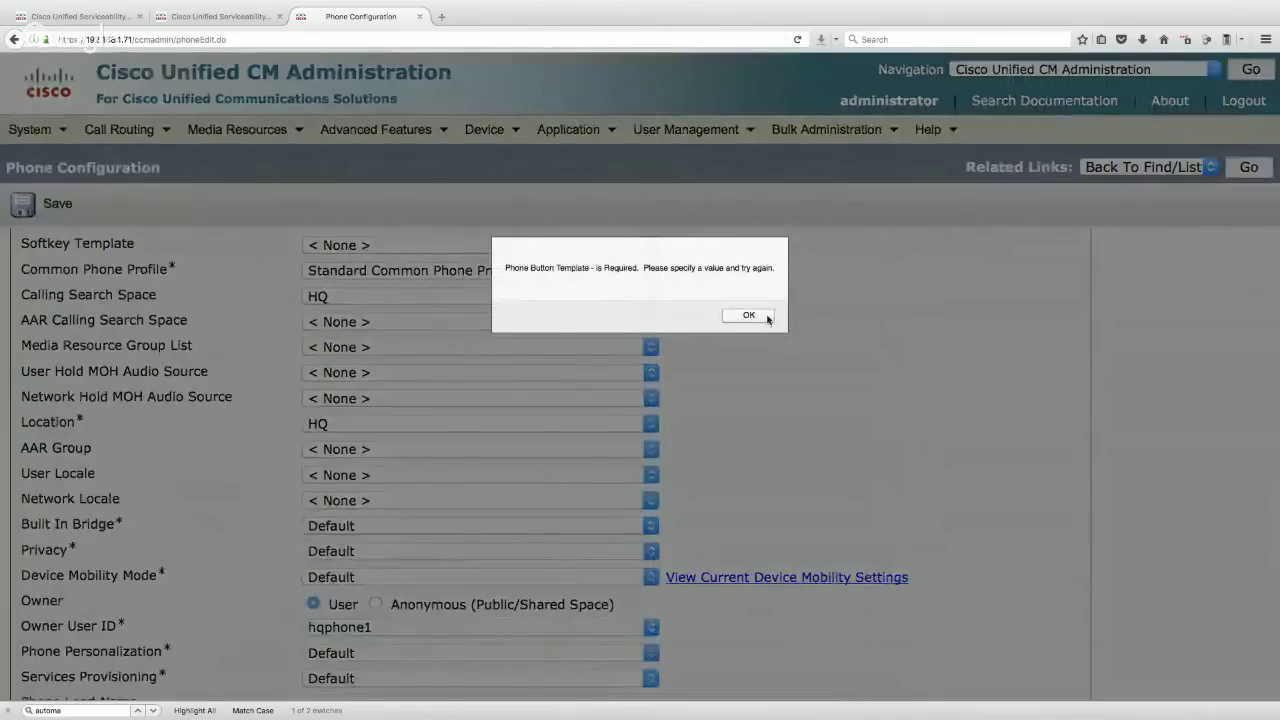
pyautogui.click(746, 315)
pyautogui.scroll(3, 240, 370)
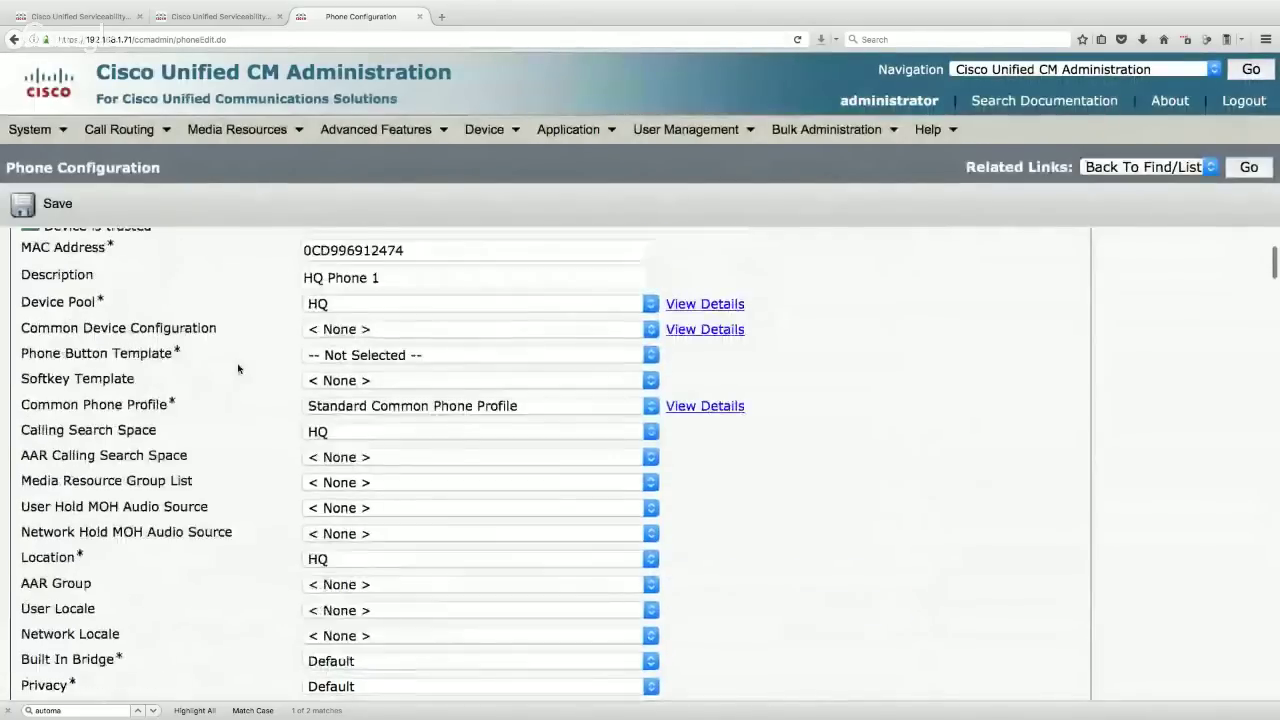
pyautogui.click(350, 356)
pyautogui.click(346, 392)
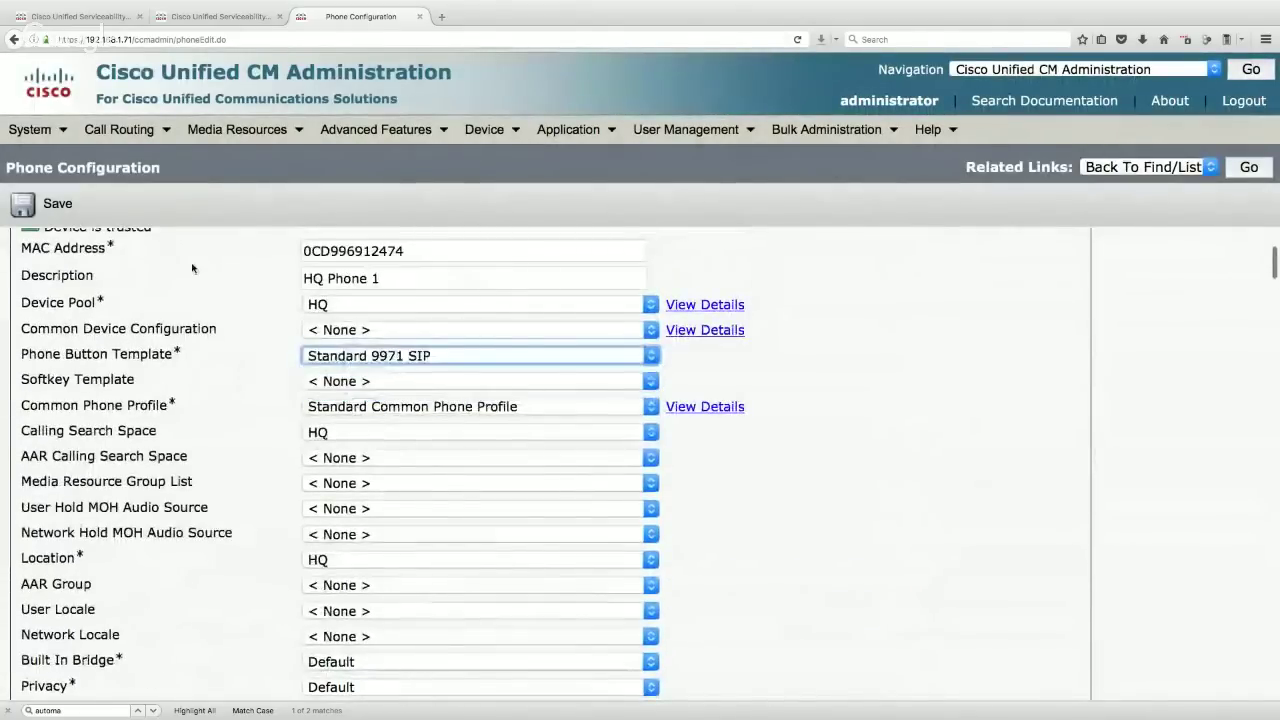
pyautogui.click(48, 205)
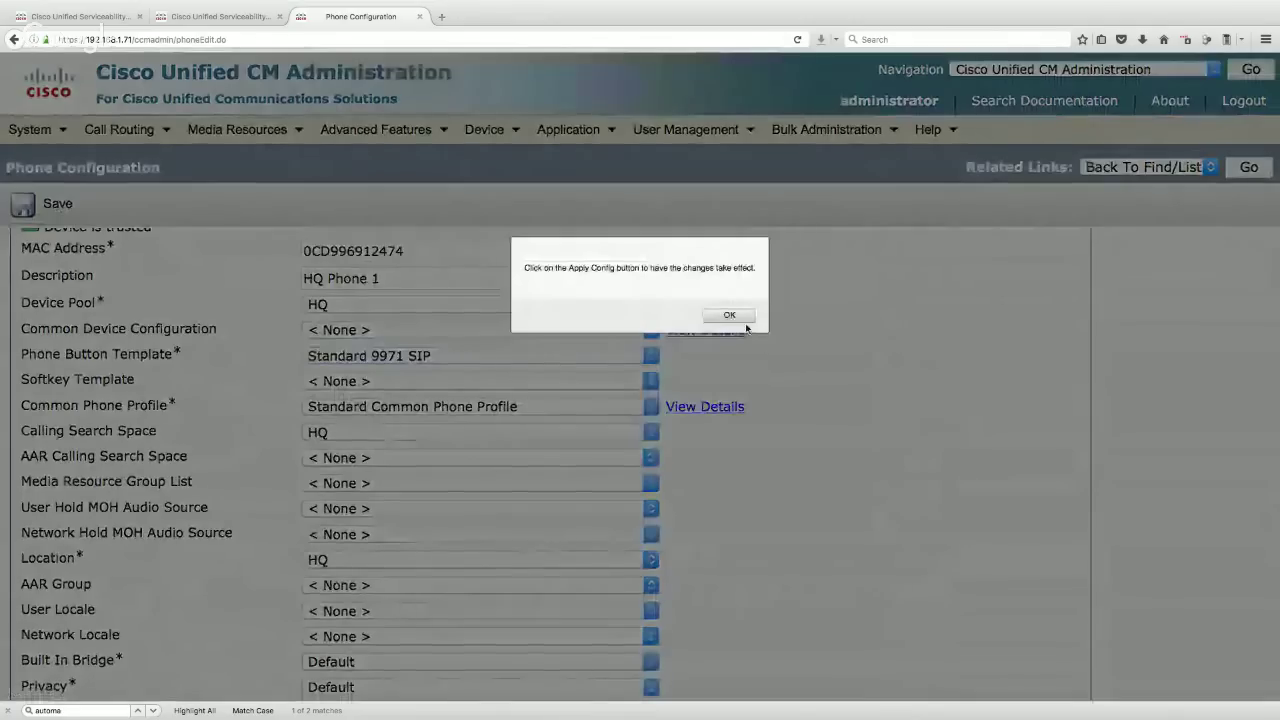
pyautogui.click(729, 315)
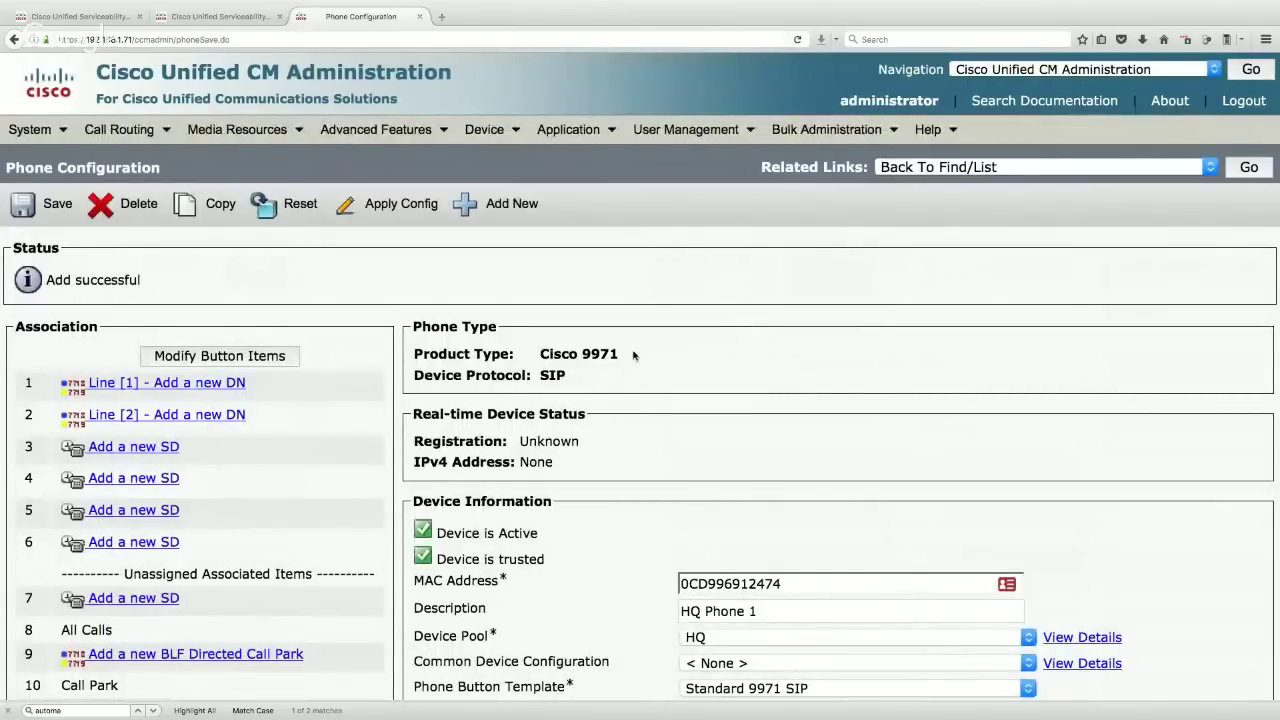
# - Add directory number 2001 for line 1 in the INTERNAL route partition
pyautogui.click(226, 388)
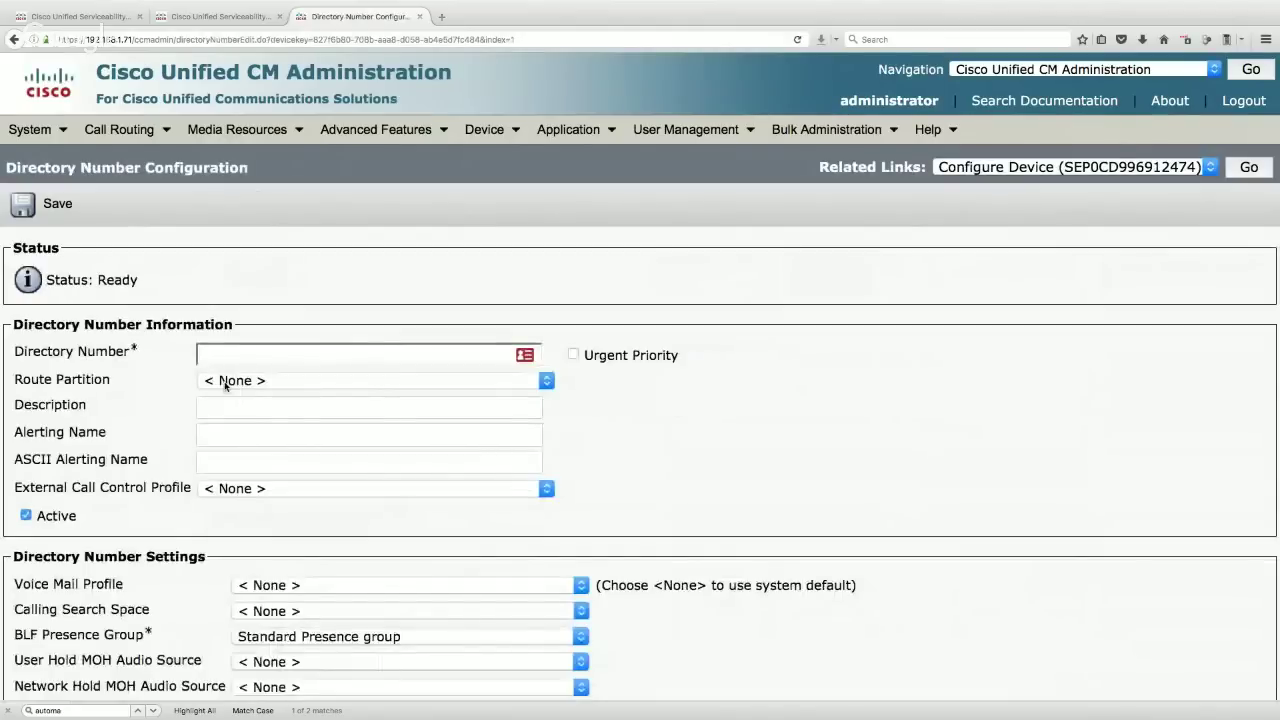
pyautogui.click(267, 350)
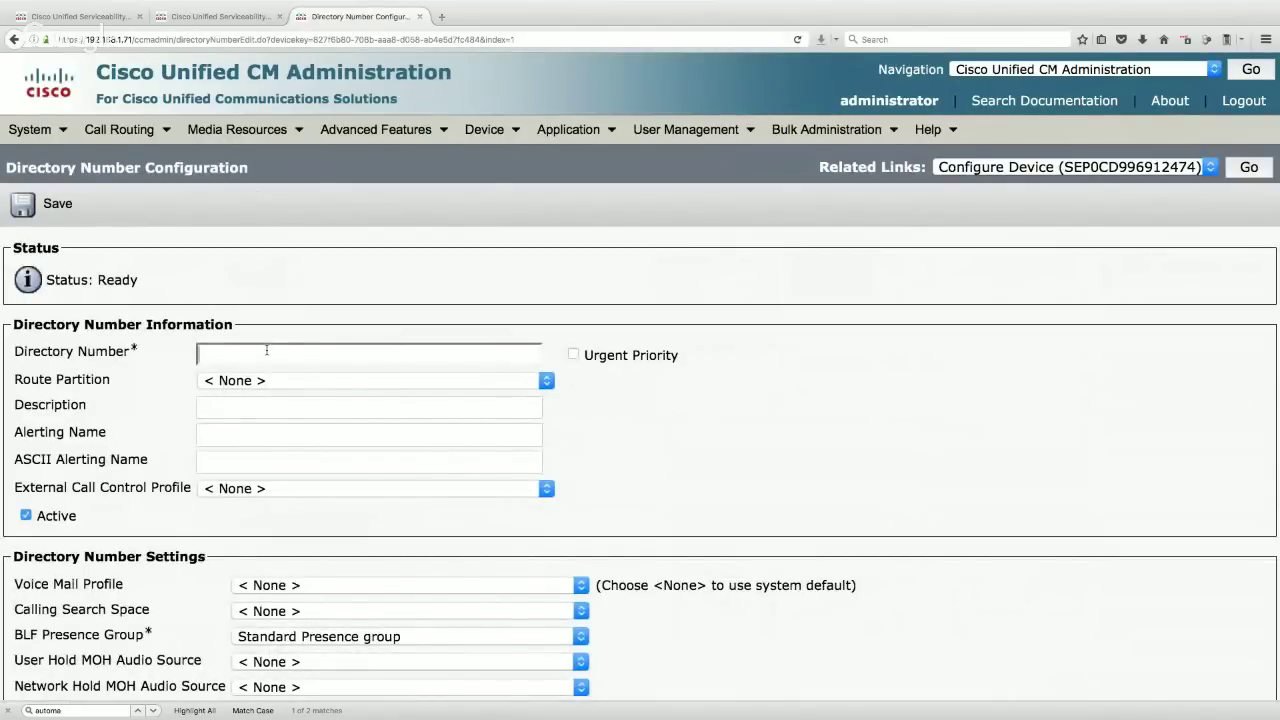
pyautogui.write('2001')
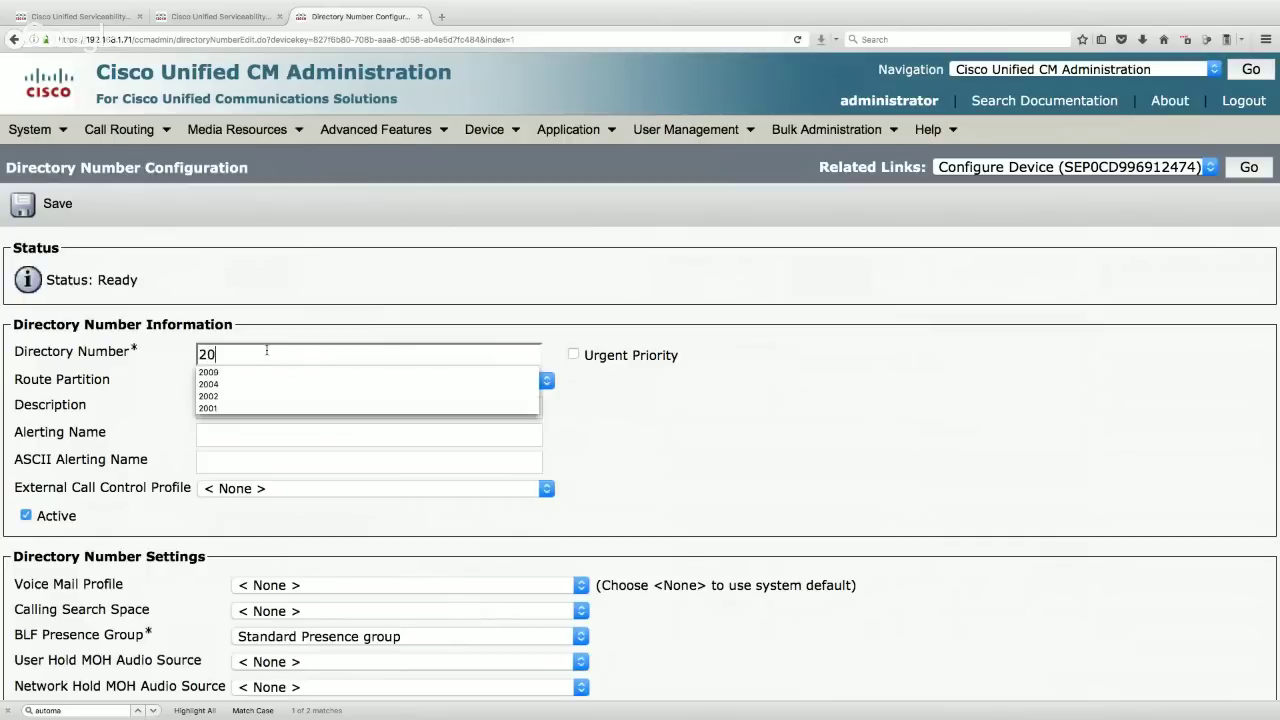
pyautogui.click(163, 366)
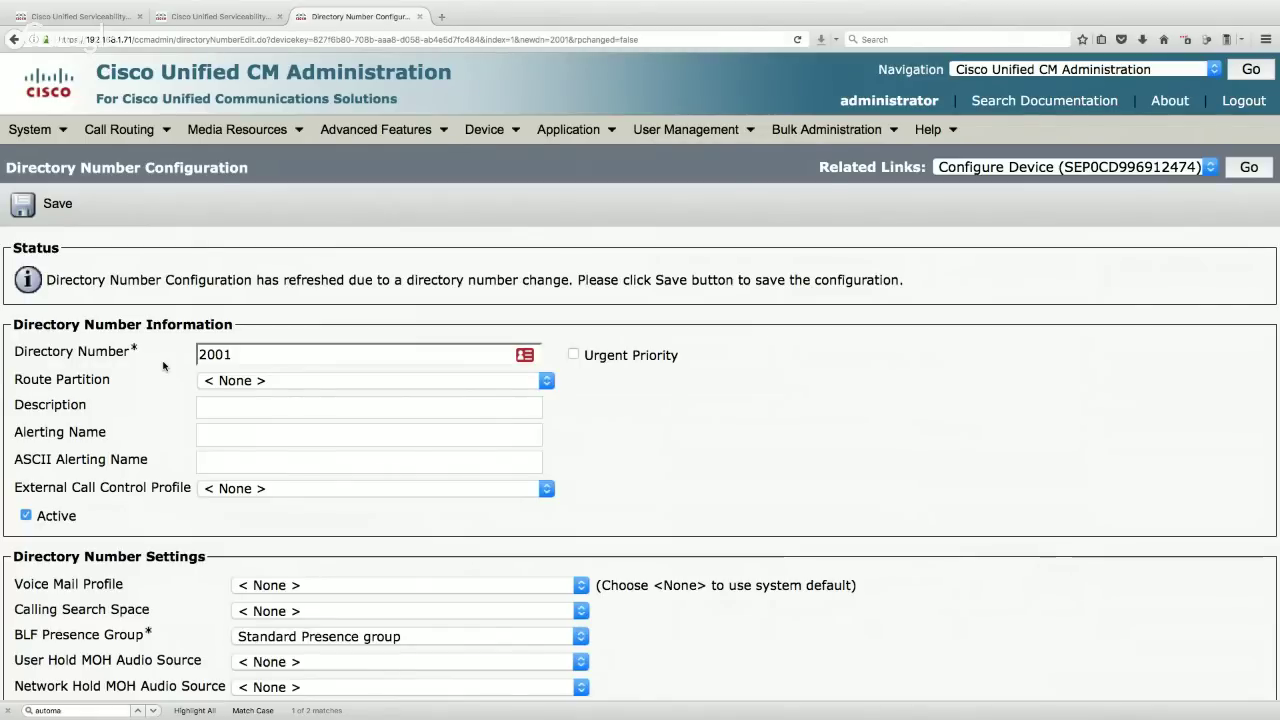
pyautogui.click(236, 381)
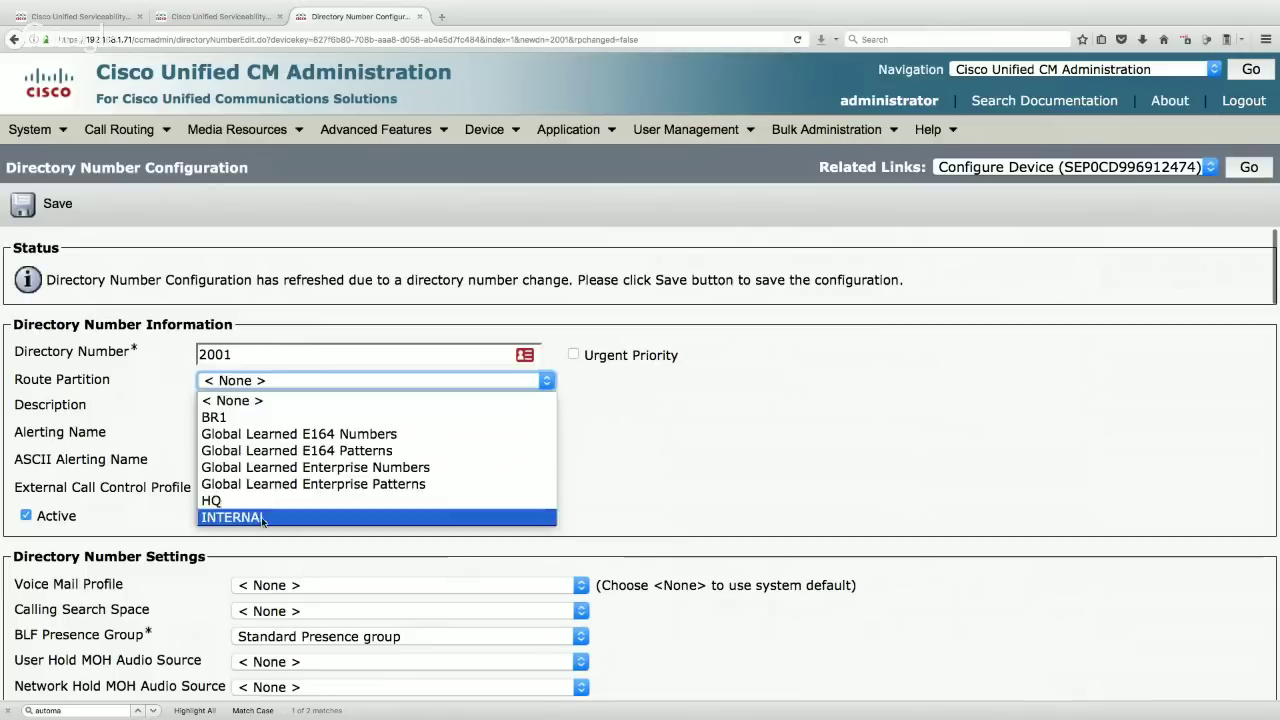
pyautogui.click(262, 517)
# - Fill Description, Alerting Name and ASCII Alerting Name with 'HQ Phone 1'
pyautogui.click(228, 404)
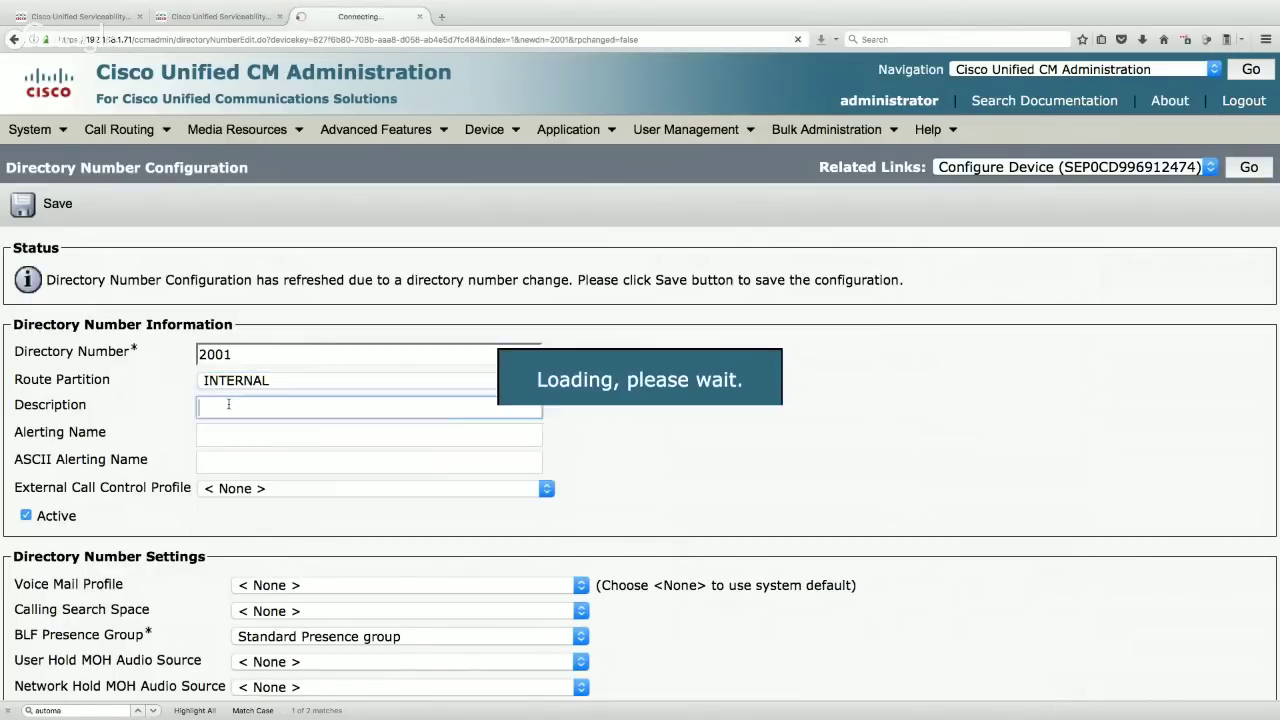
pyautogui.write('HQ Phone 1')
pyautogui.press('Tab')
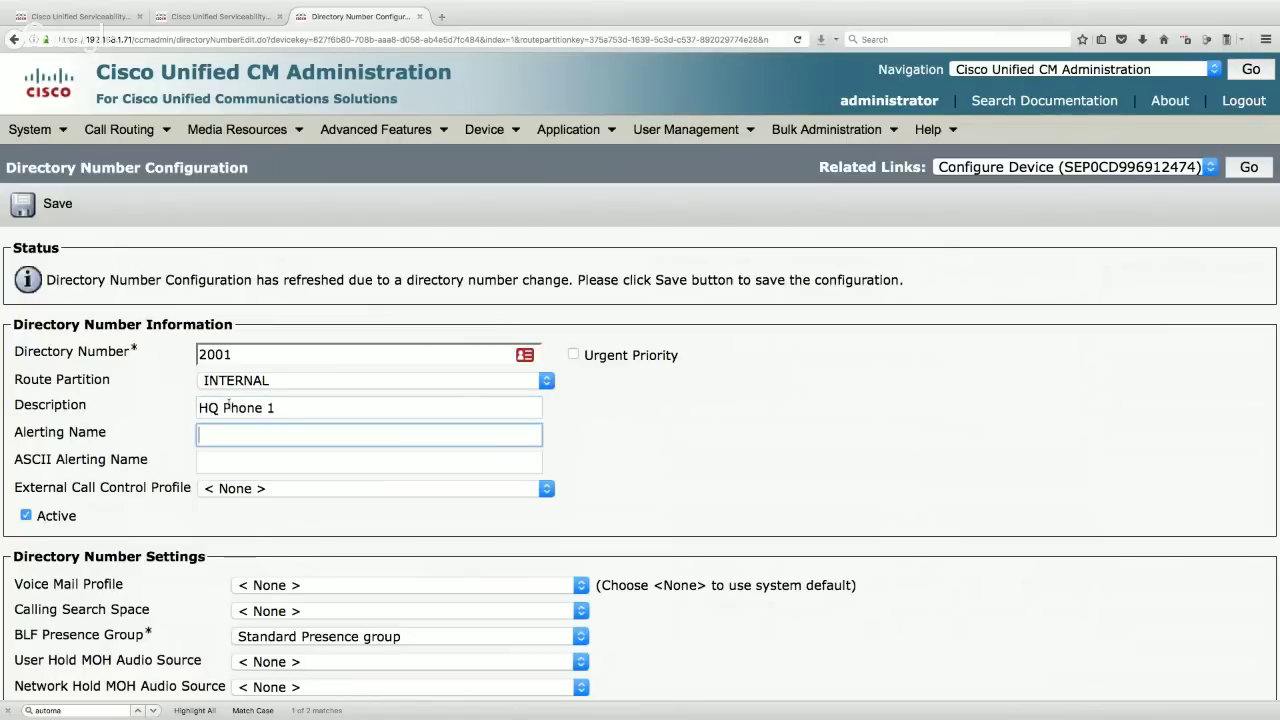
pyautogui.moveTo(325, 402); pyautogui.dragTo(170, 404)
pyautogui.press('super+c')
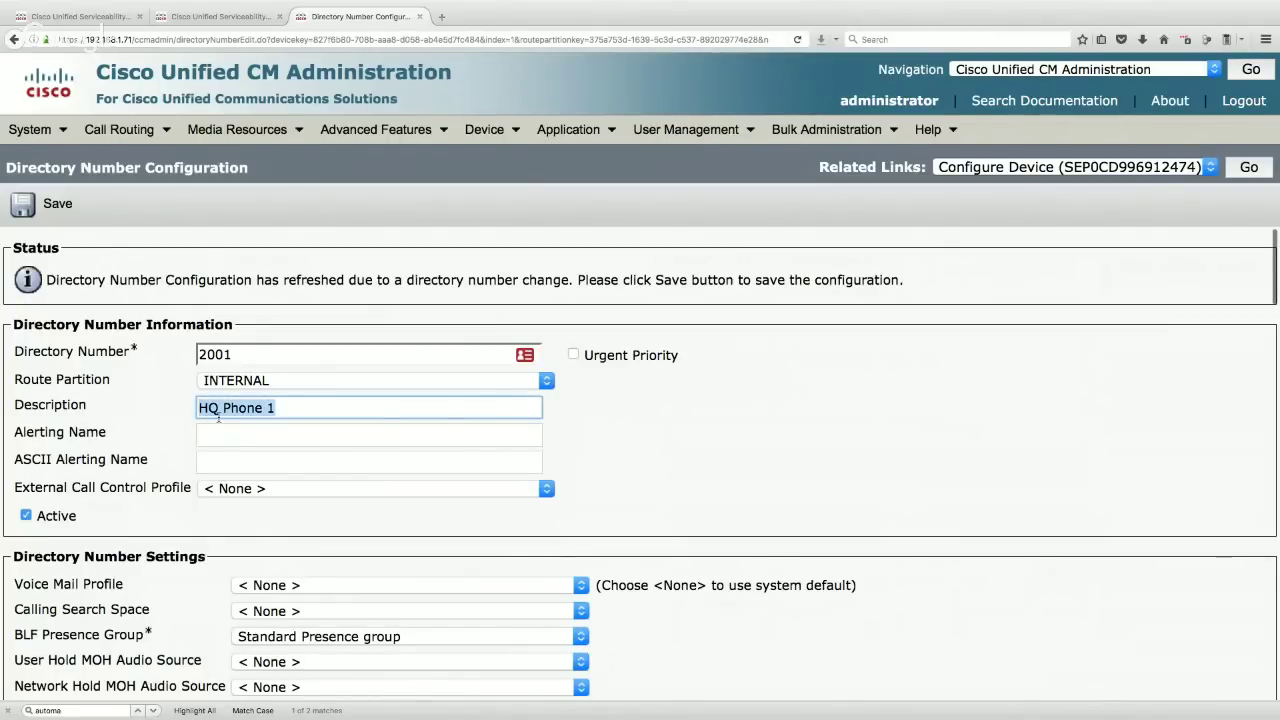
pyautogui.click(227, 436)
pyautogui.press('super+v')
pyautogui.click(608, 455)
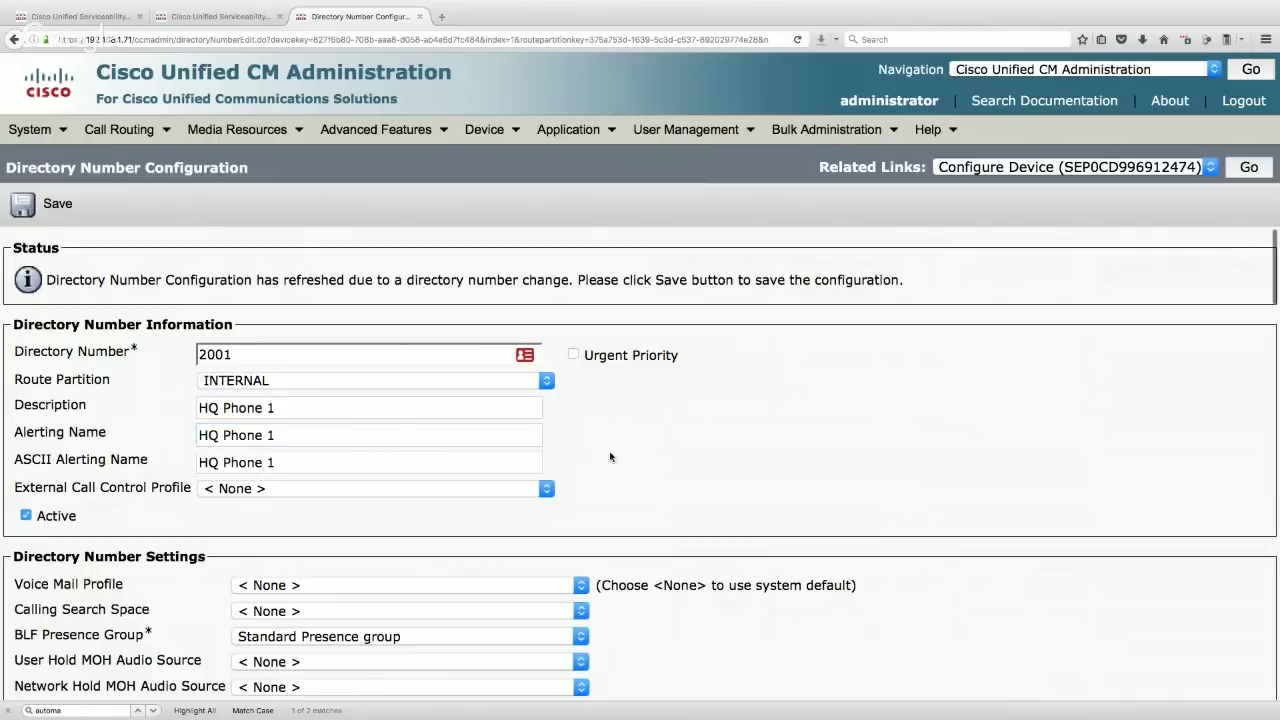
# - Tick Voice Mail for Forward Busy internal/external and No Answer/Unregistered forwarding
pyautogui.scroll(-2, 518, 490)
pyautogui.scroll(-3, 518, 490)
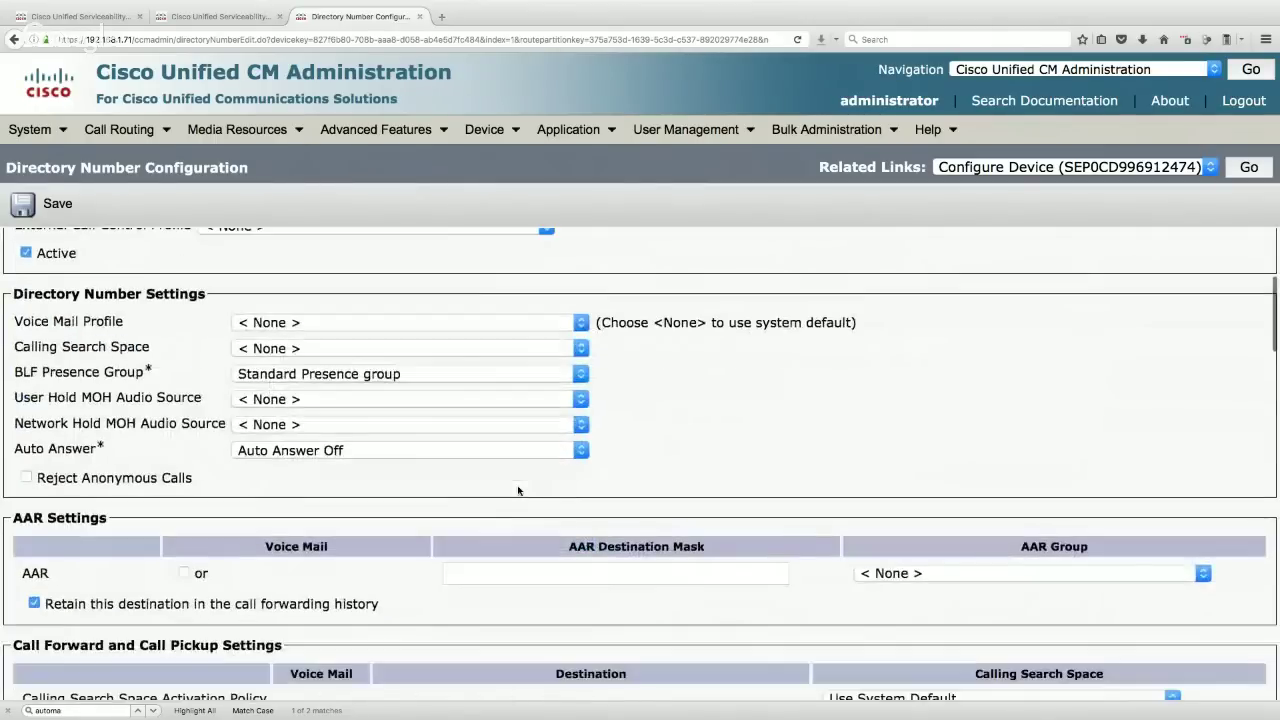
pyautogui.scroll(-5, 518, 490)
pyautogui.moveTo(286, 296); pyautogui.dragTo(108, 296)
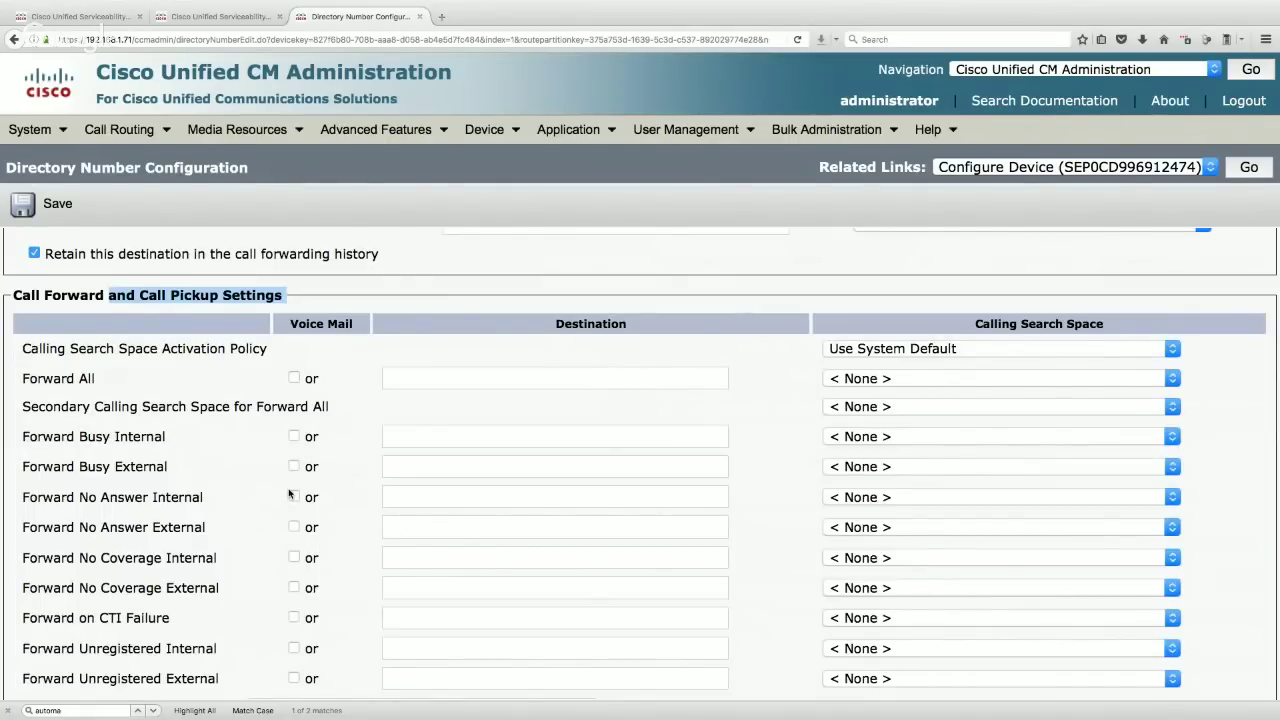
pyautogui.click(294, 437)
pyautogui.click(294, 466)
pyautogui.click(290, 327)
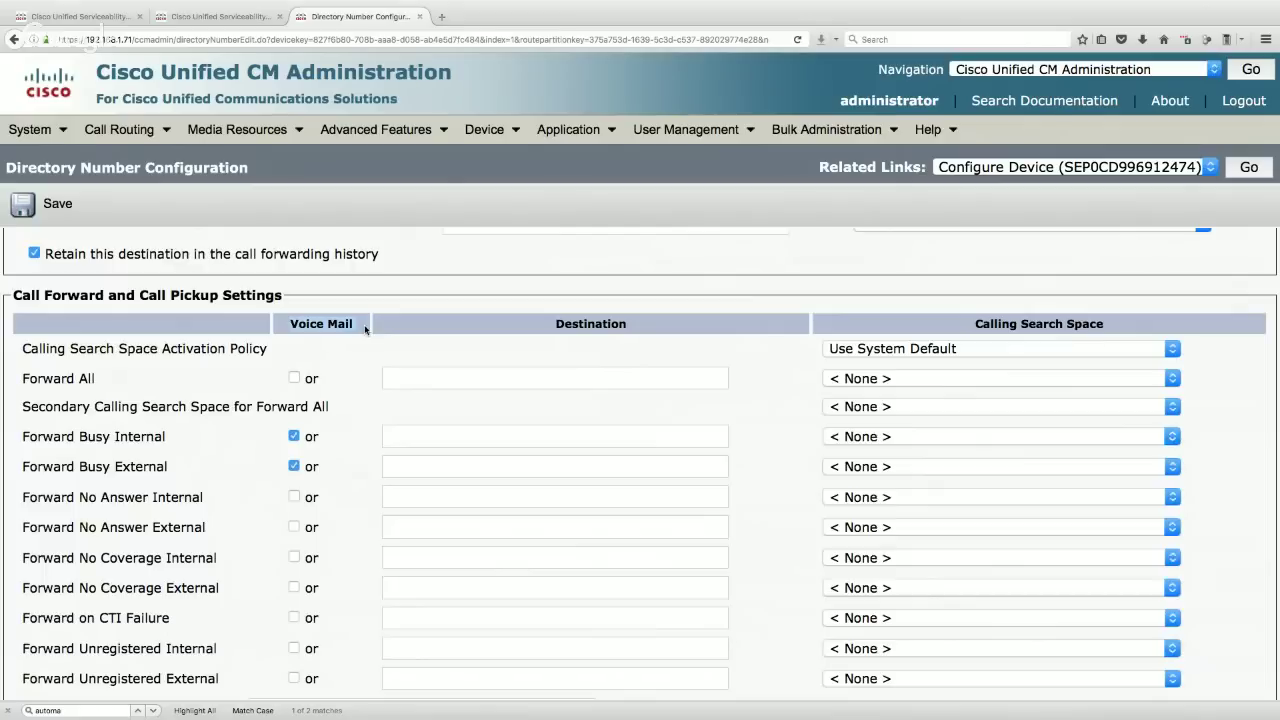
pyautogui.click(295, 498)
# - Set the No Answer Ring Duration to 10 seconds
pyautogui.scroll(-5, 137, 540)
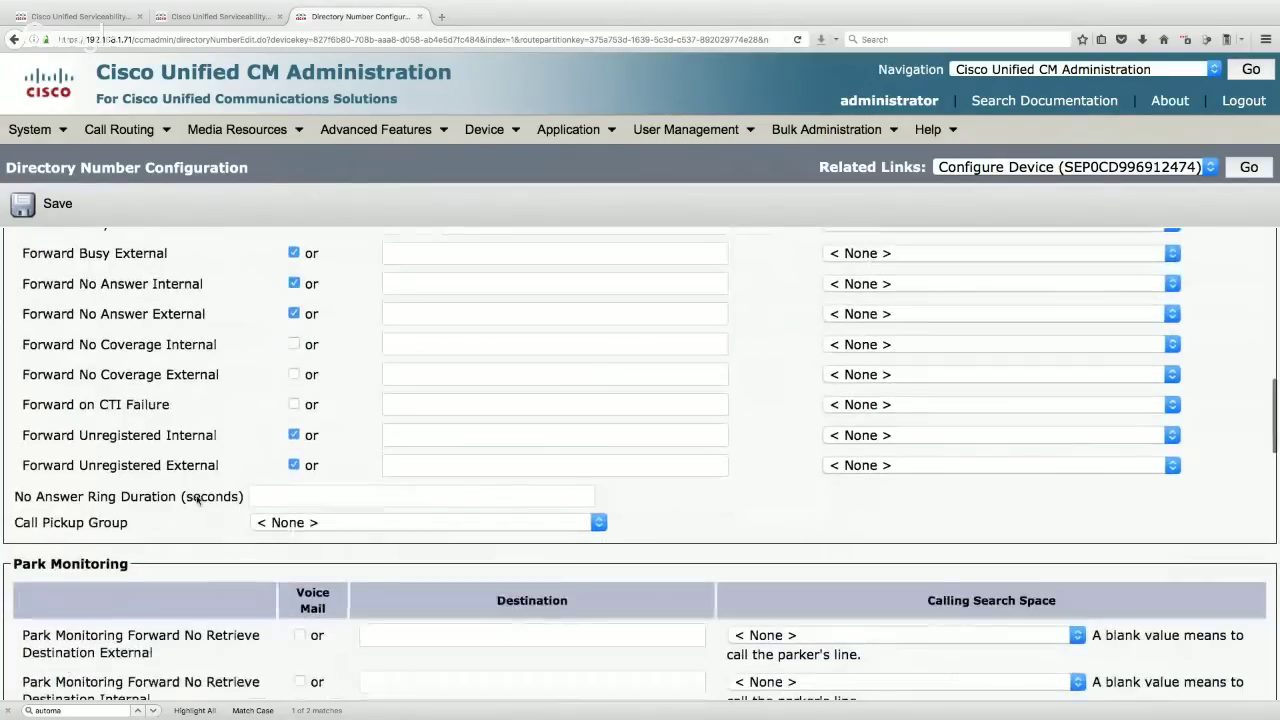
pyautogui.moveTo(248, 498); pyautogui.dragTo(15, 502)
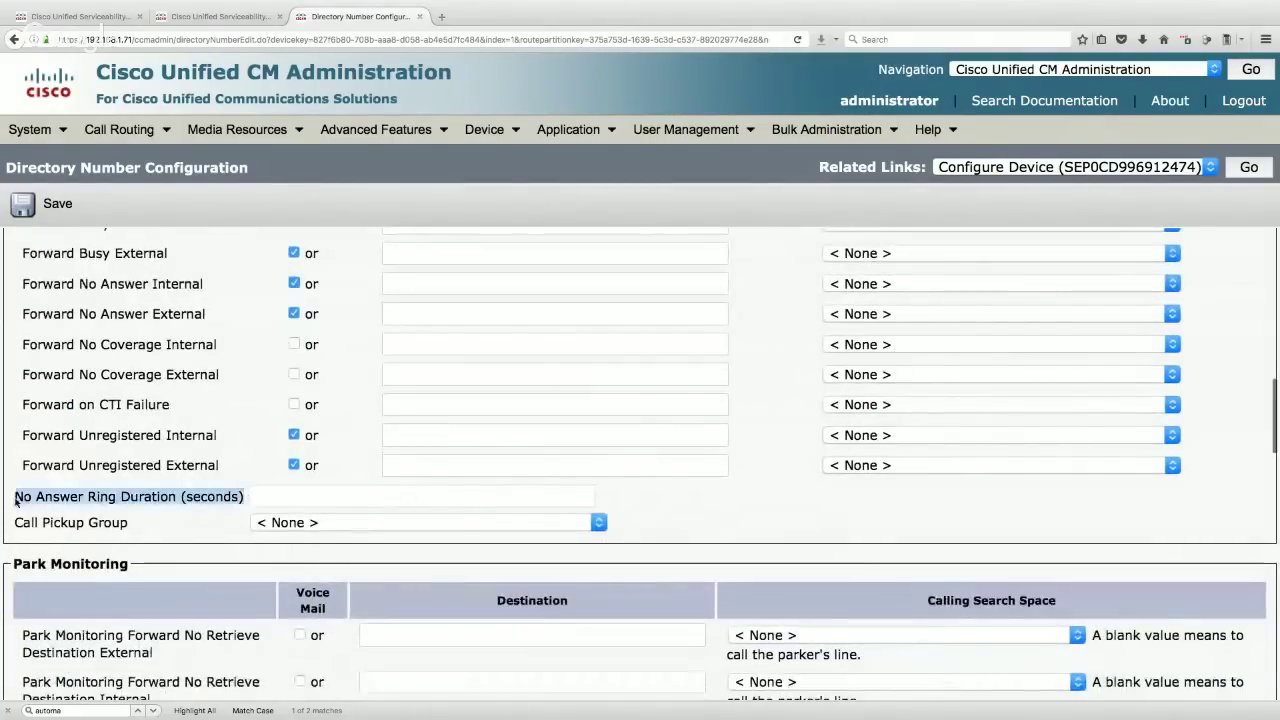
pyautogui.click(306, 497)
pyautogui.write('10')
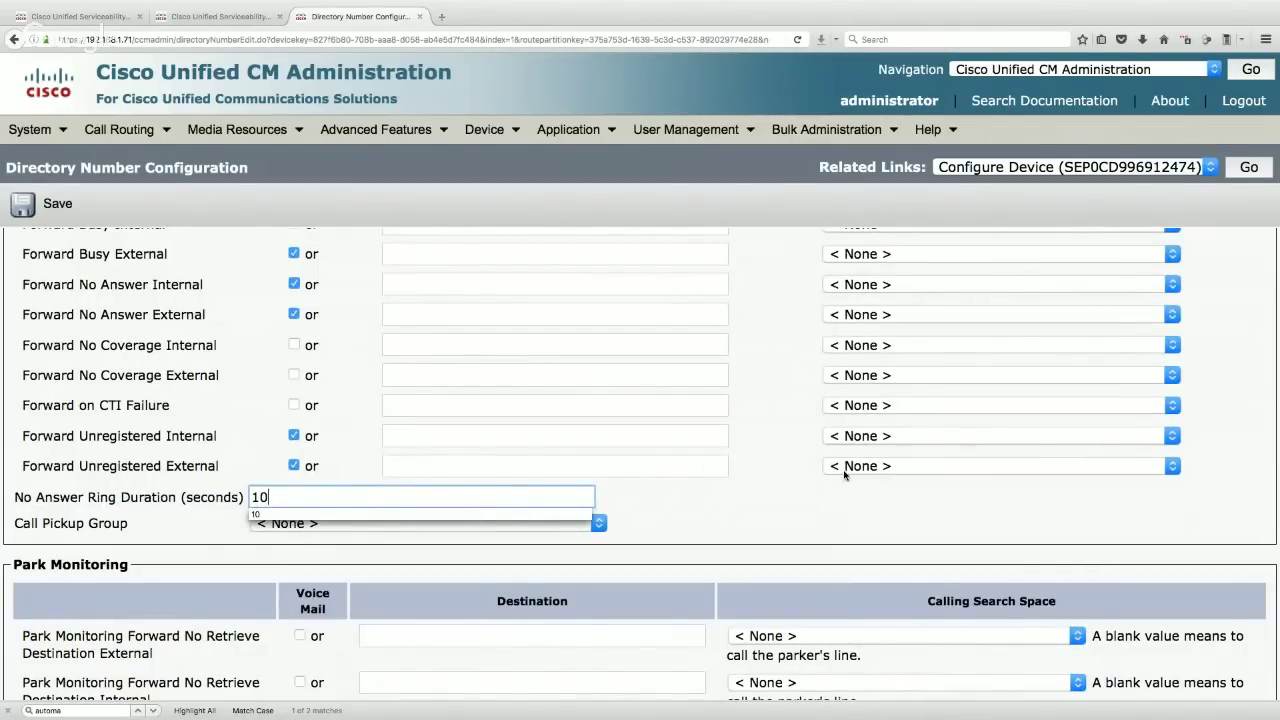
pyautogui.click(693, 514)
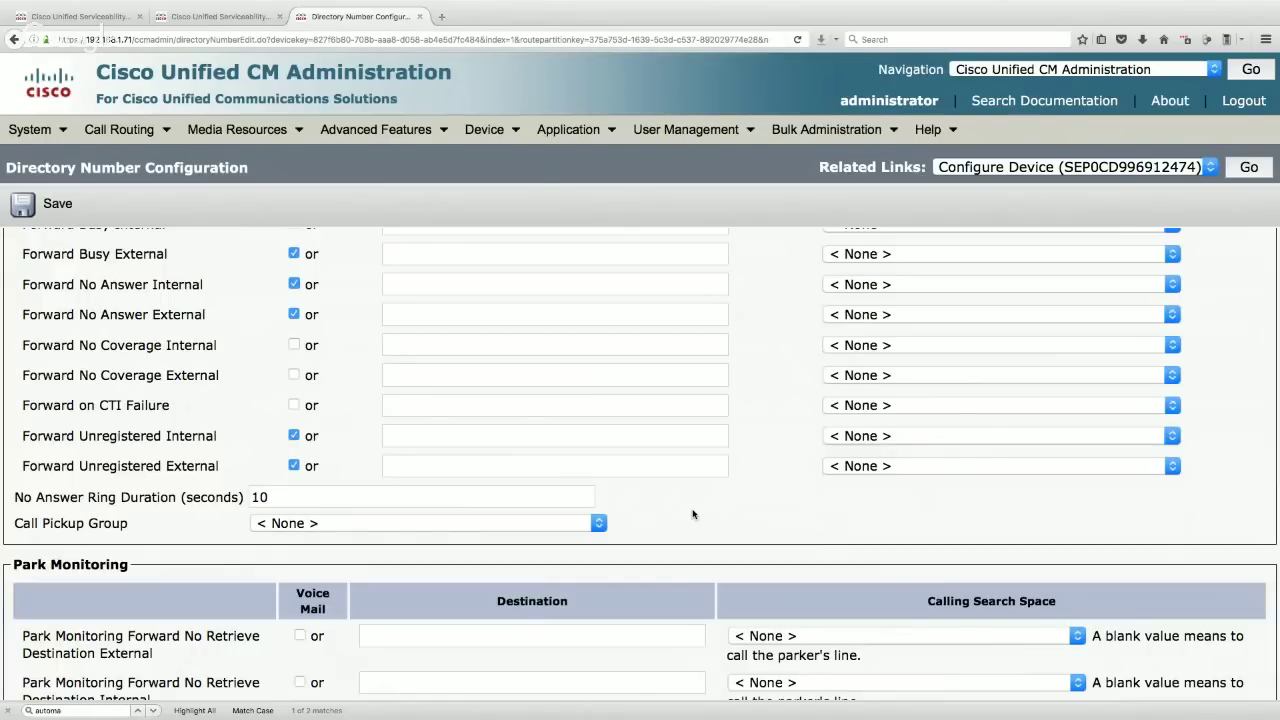
# - Change line 2001's Busy Trigger from 2 to 1 under Multiple Call/Call Waiting Settings
pyautogui.scroll(-9, 692, 514)
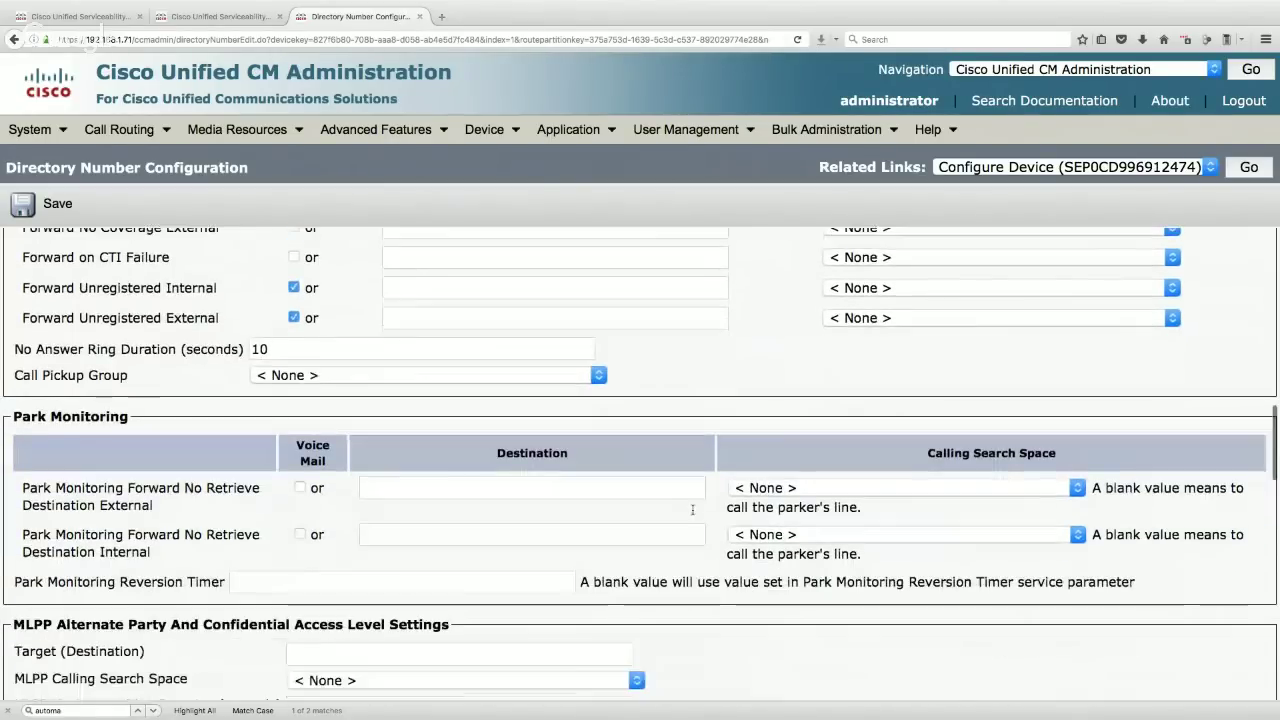
pyautogui.scroll(-8, 692, 510)
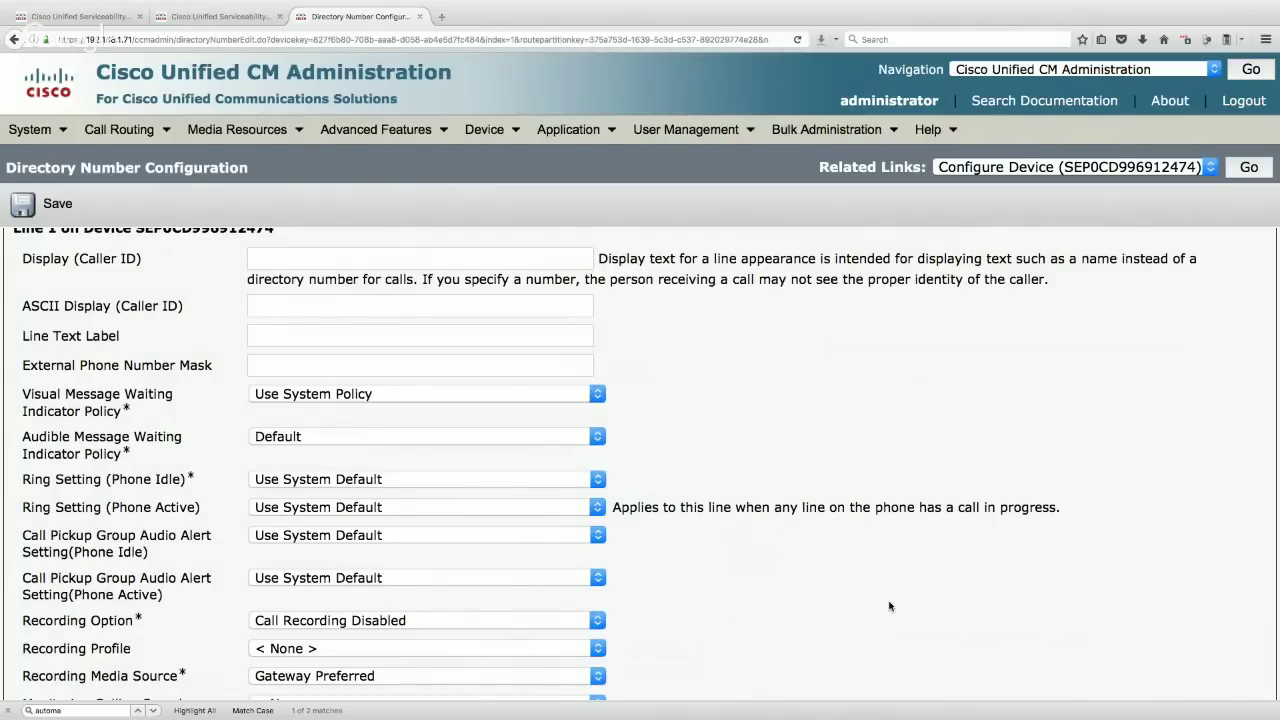
pyautogui.scroll(-6, 889, 606)
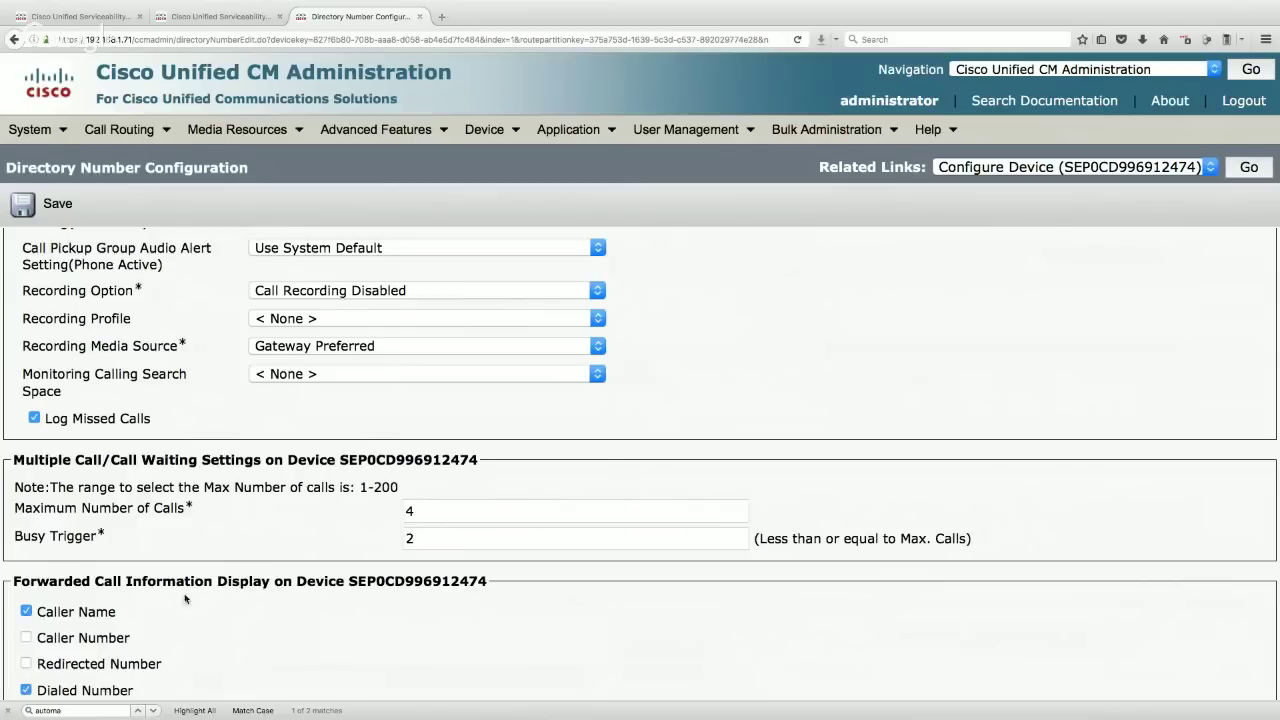
pyautogui.moveTo(106, 538); pyautogui.dragTo(14, 538)
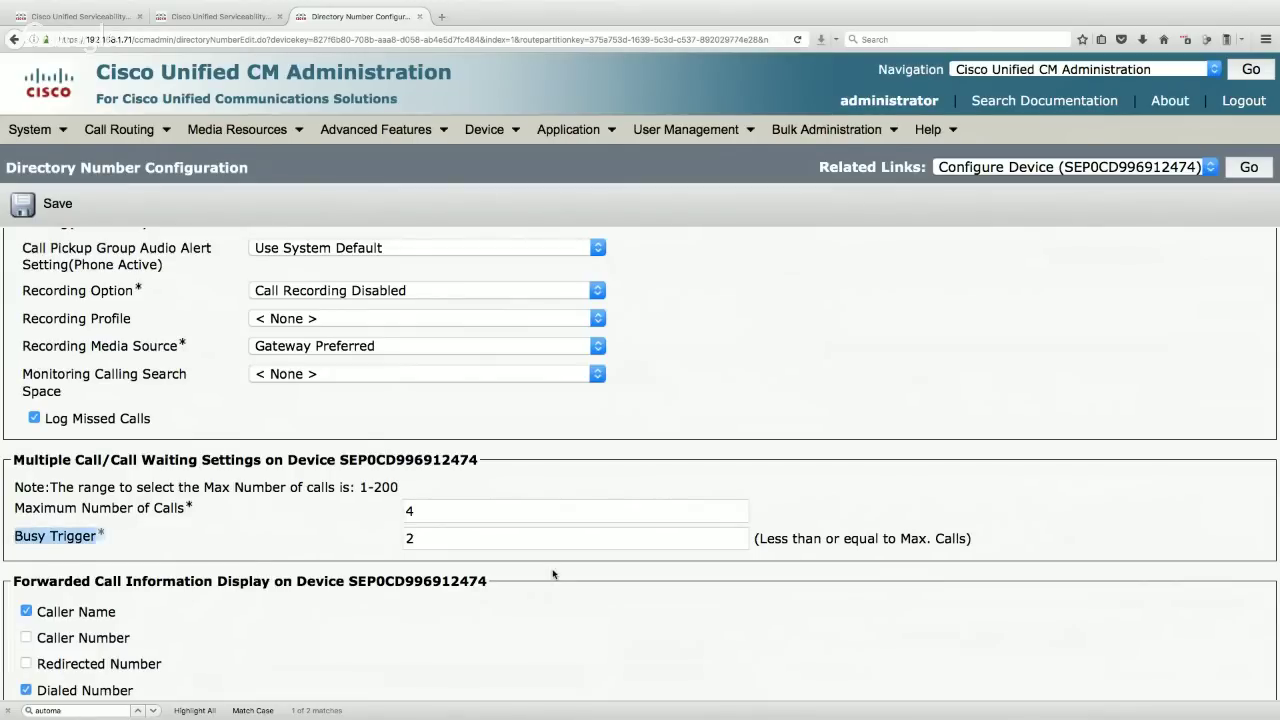
pyautogui.doubleClick(445, 538)
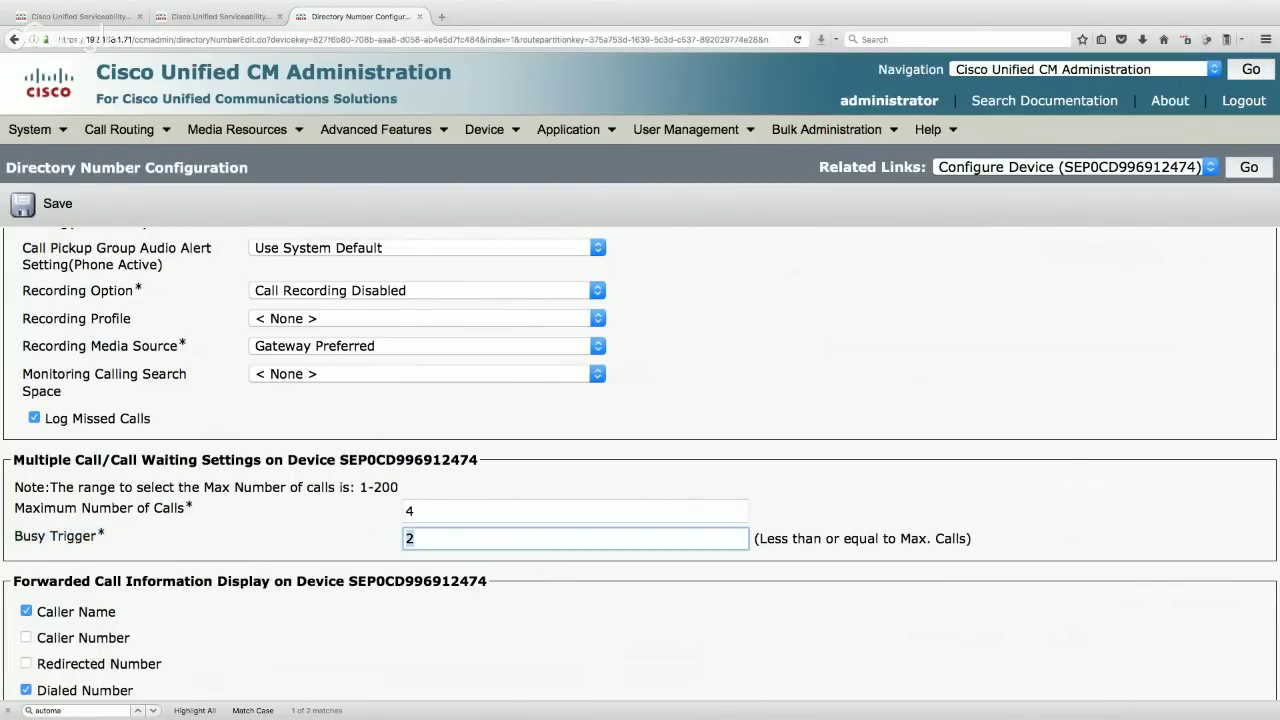
pyautogui.write('1')
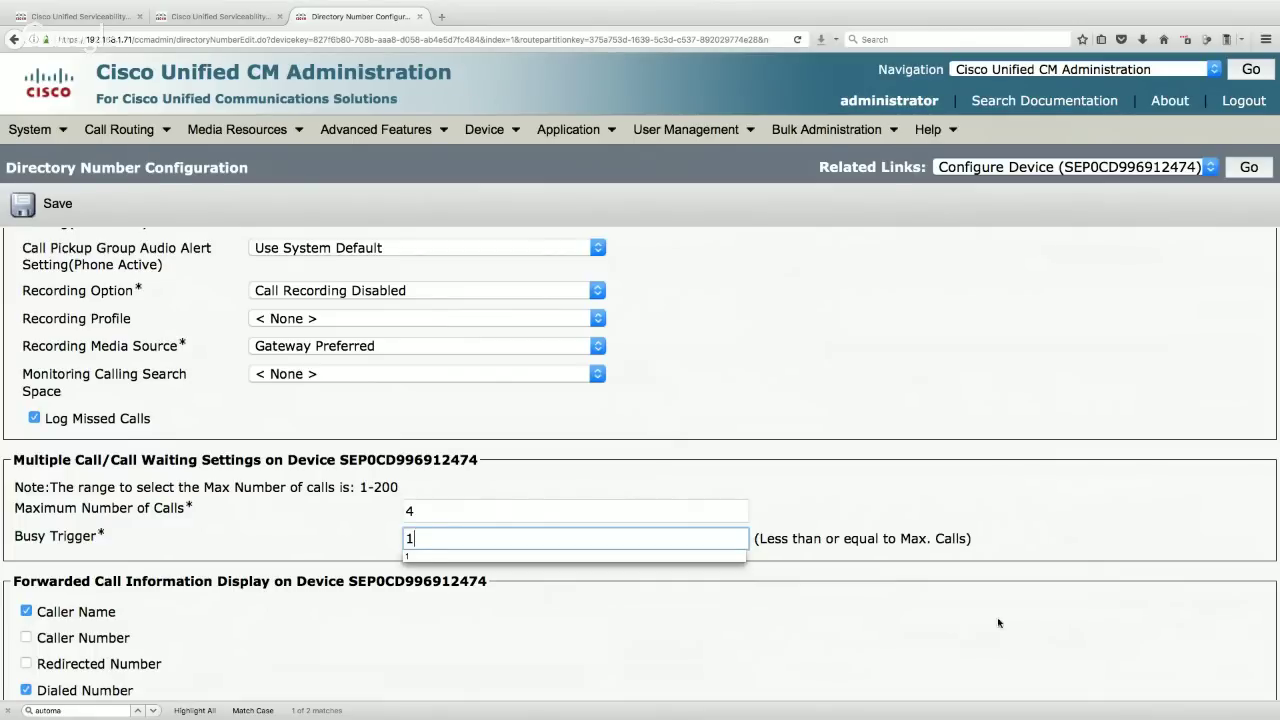
pyautogui.click(371, 538)
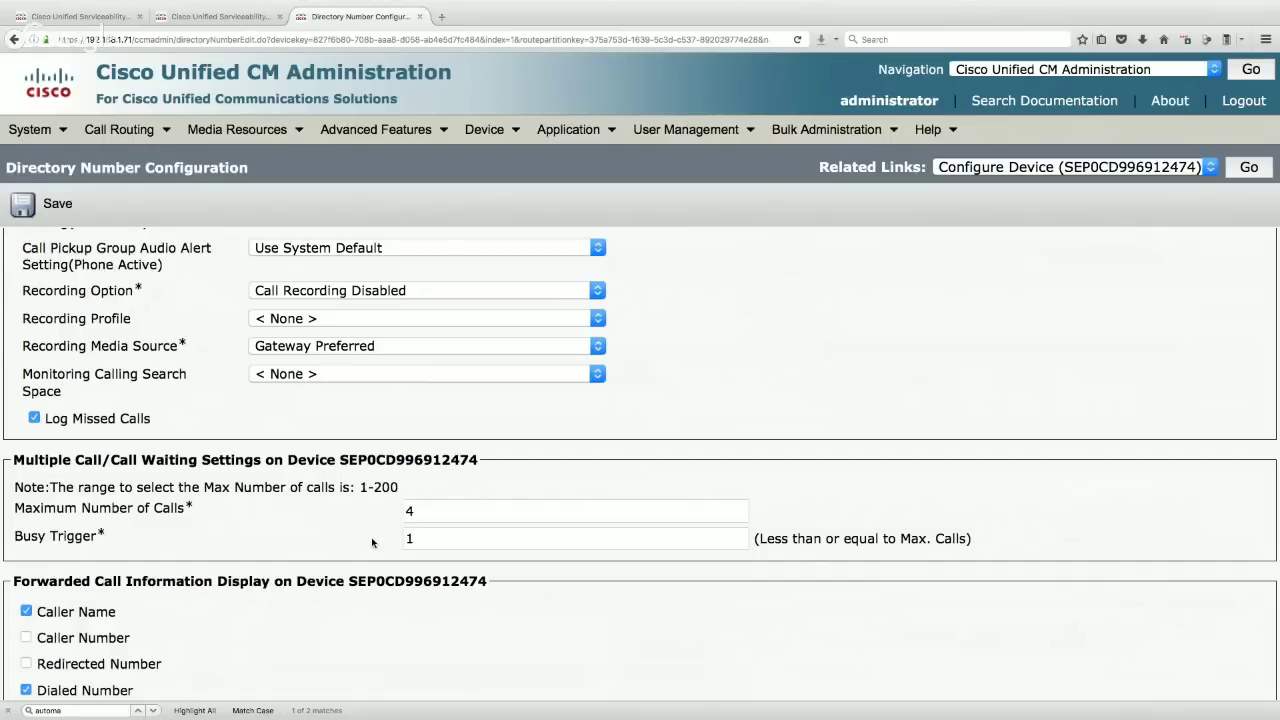
pyautogui.scroll(5, 372, 542)
pyautogui.scroll(2, 372, 542)
# - Enter 'HQ Phone 1' as the line's Display (Caller ID)
pyautogui.click(285, 333)
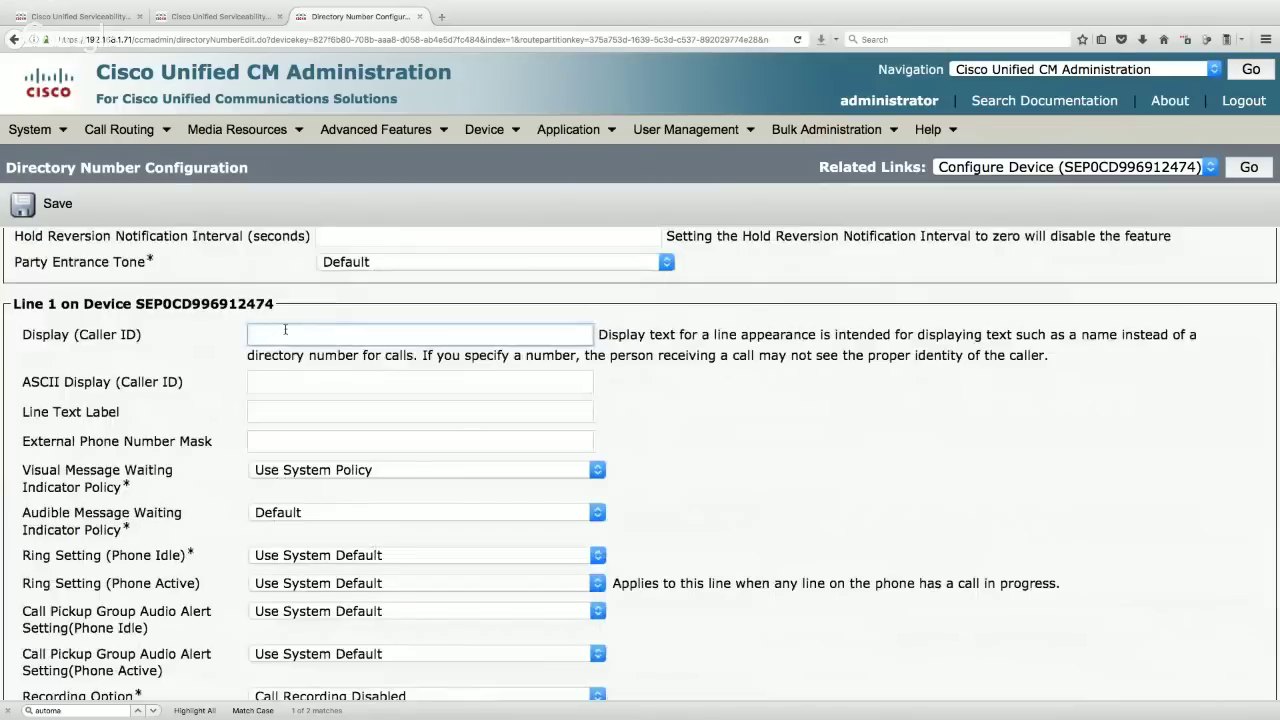
pyautogui.write('HQ Phone 1')
pyautogui.click(248, 408)
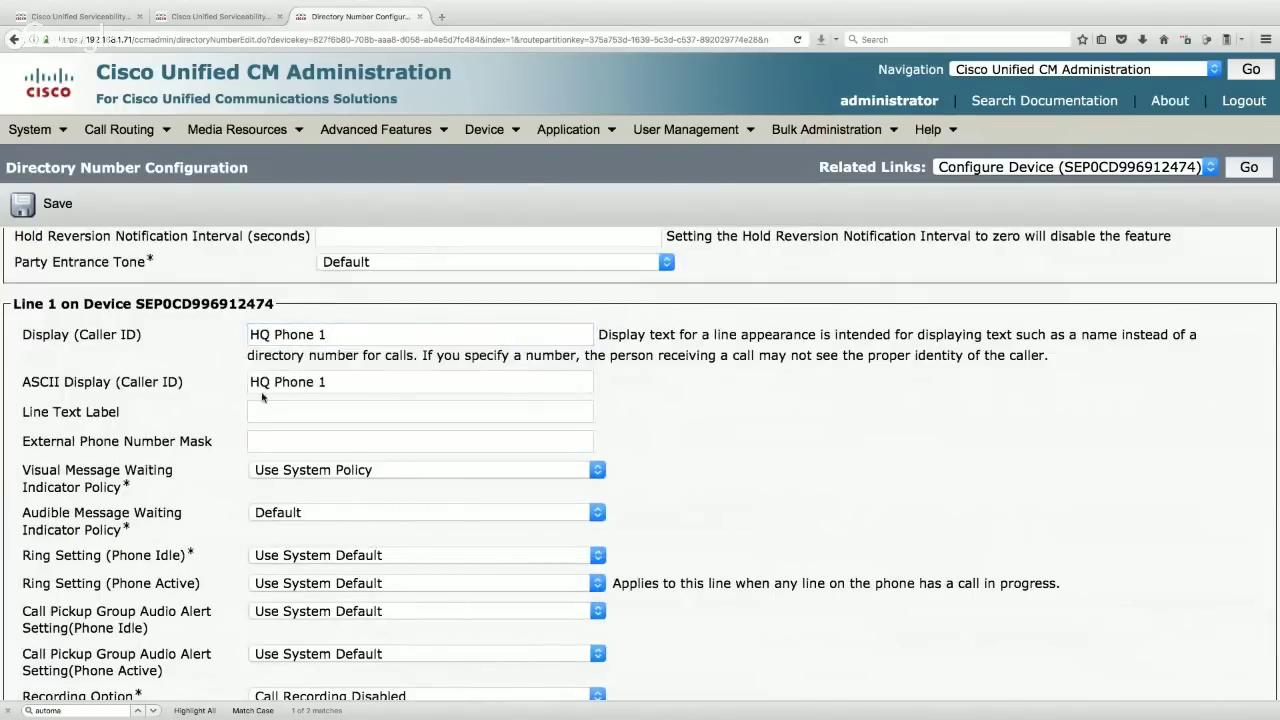
pyautogui.click(274, 443)
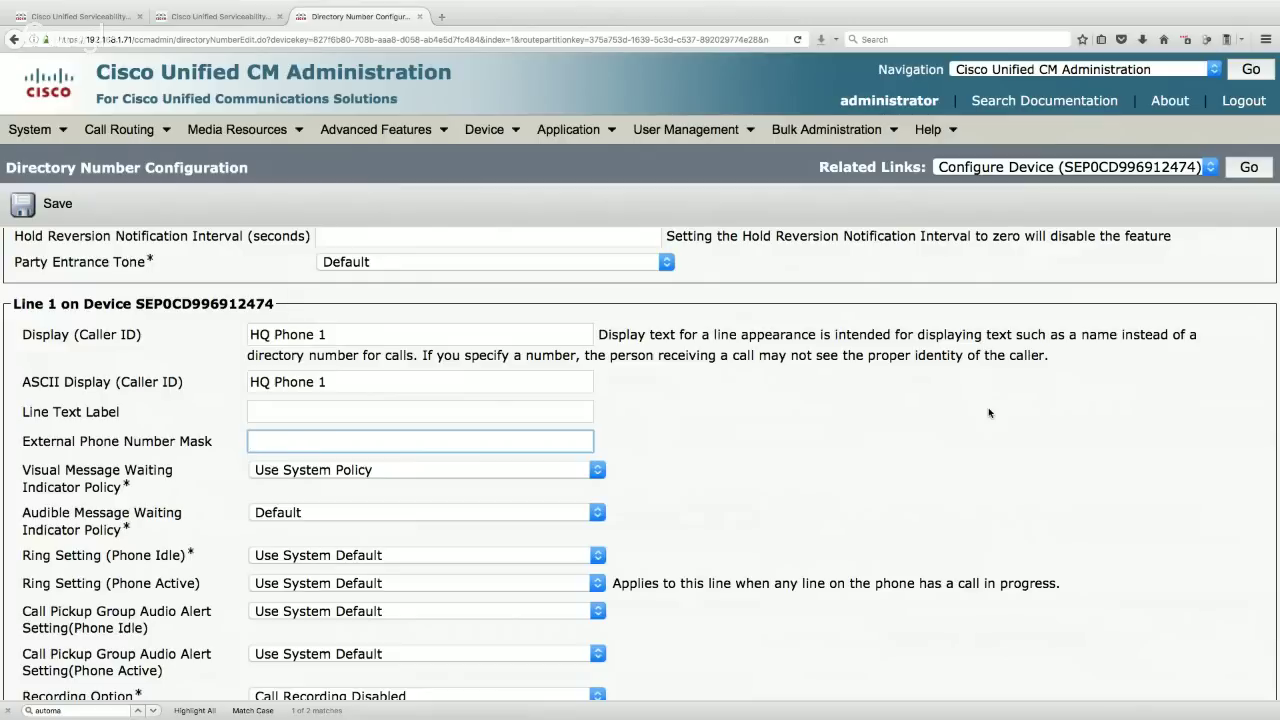
pyautogui.click(314, 440)
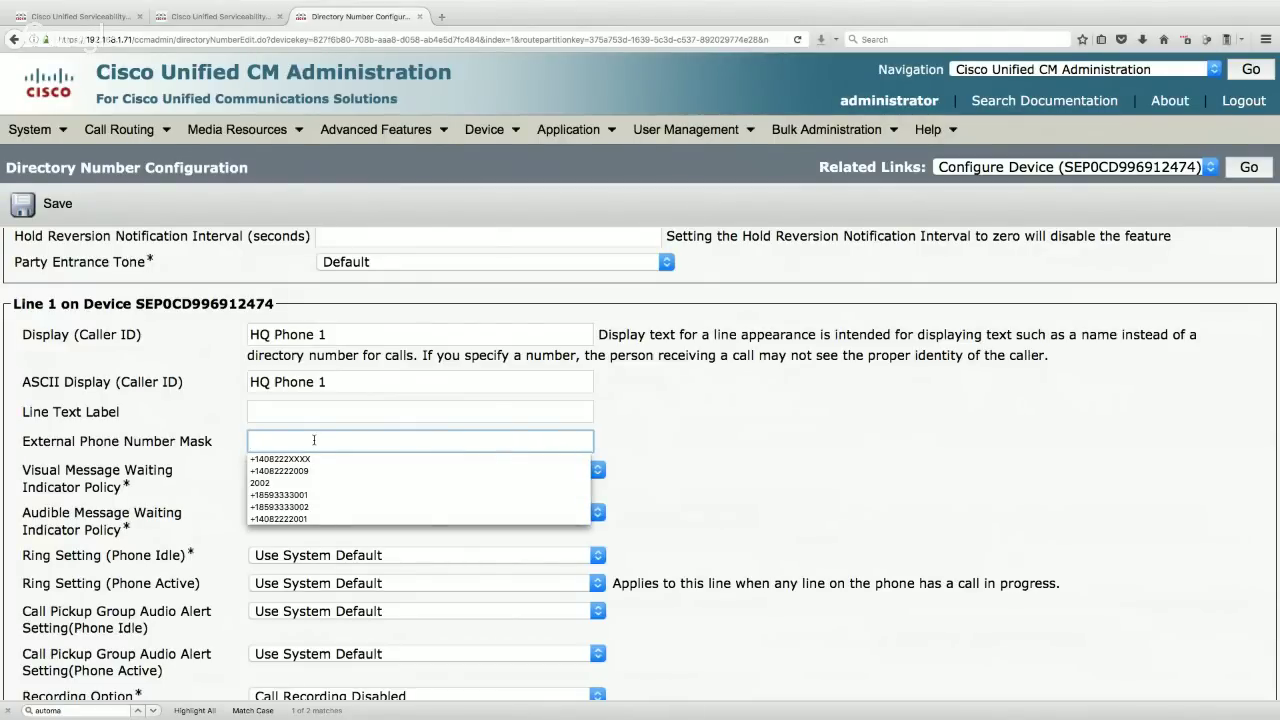
pyautogui.press('Escape')
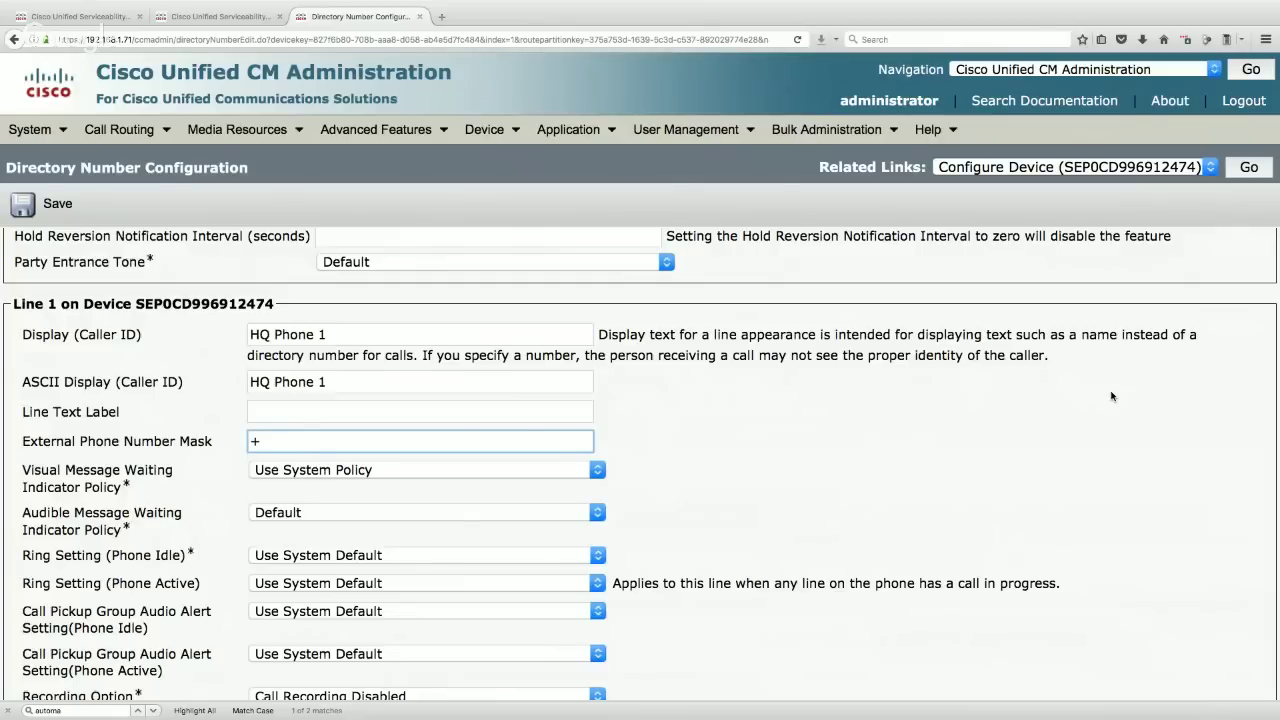
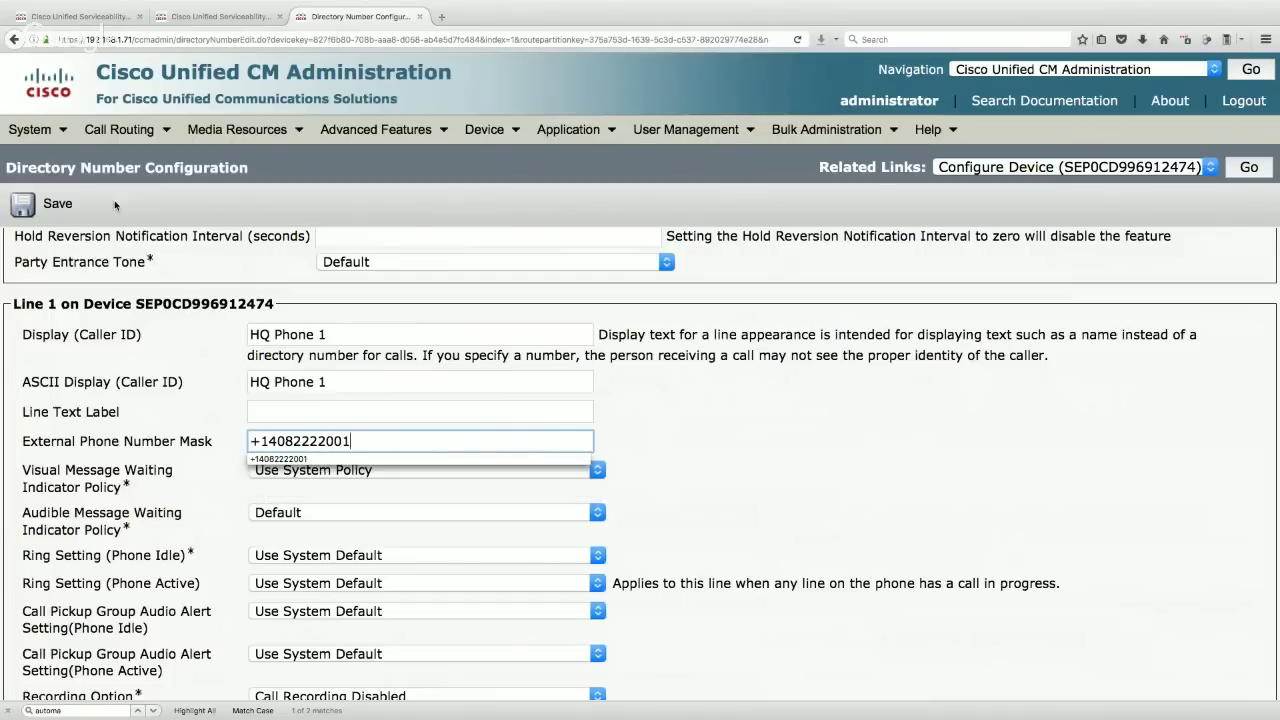
pyautogui.click(24, 207)
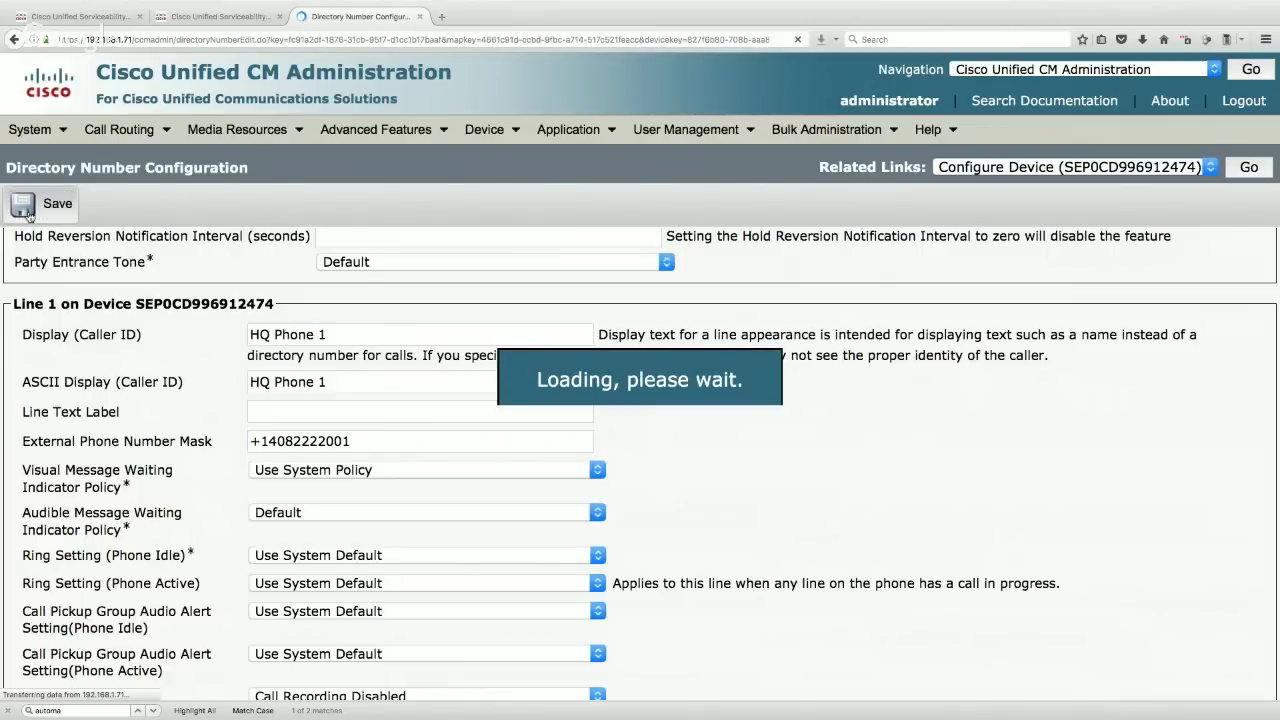
# - Go to the HQ Phone 1 device and save its configuration
pyautogui.click(1249, 168)
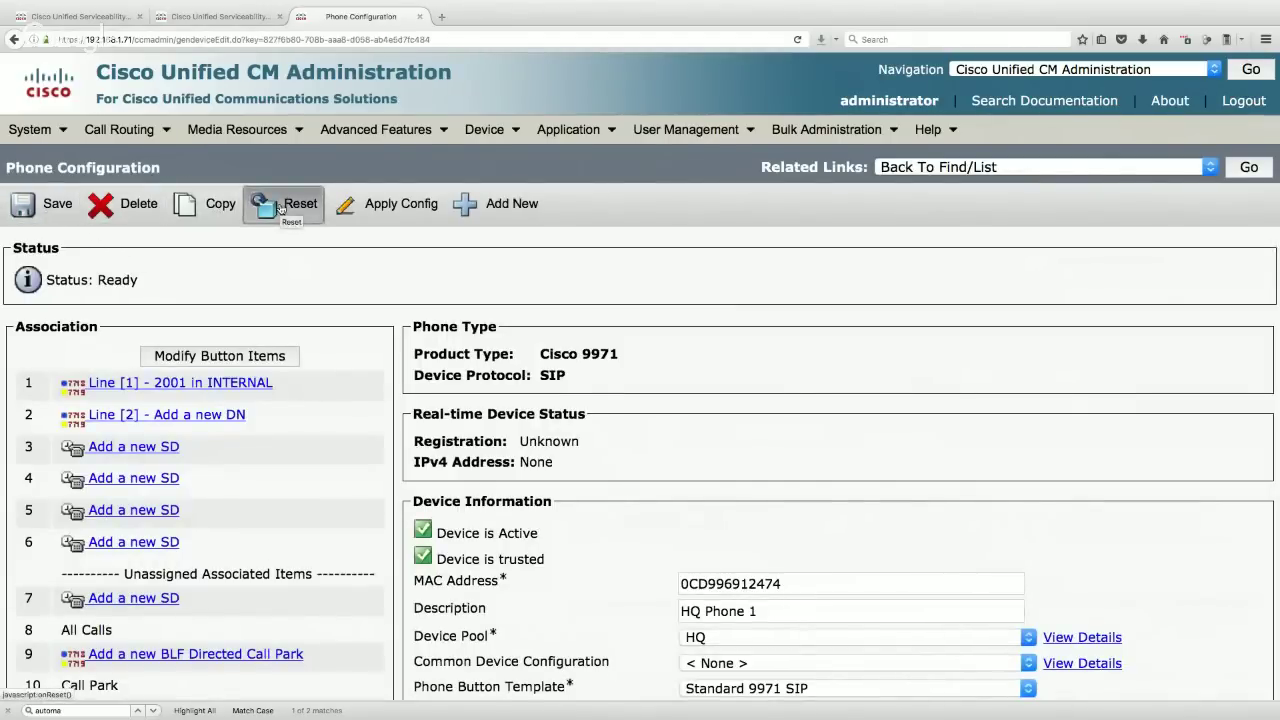
pyautogui.click(40, 205)
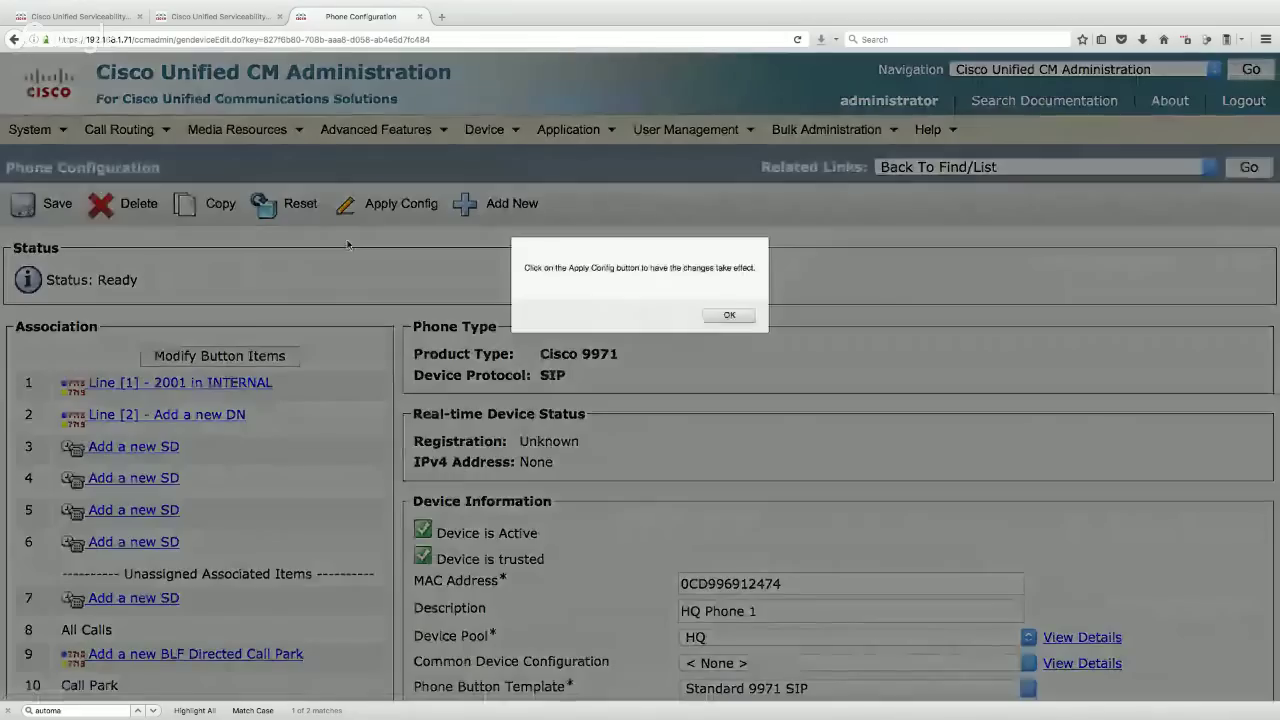
pyautogui.click(728, 316)
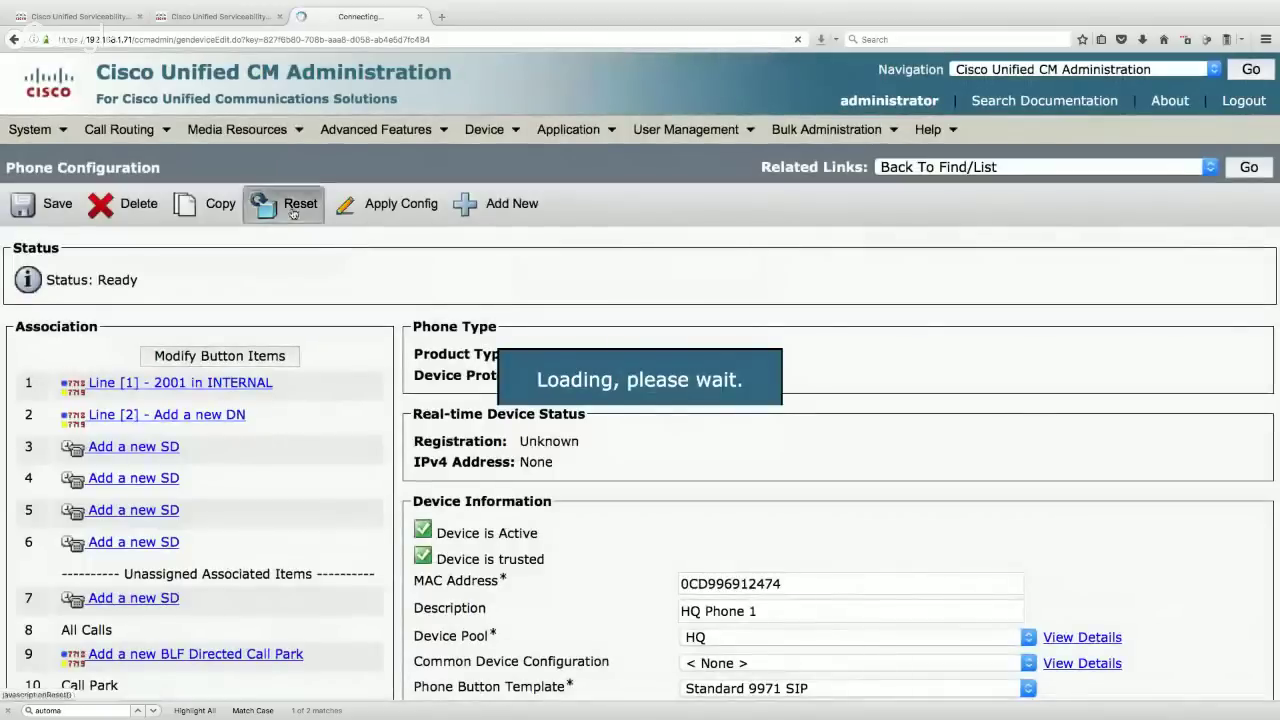
# - Reset HQ Phone 1 and return to the Find and List Phones page
pyautogui.click(288, 205)
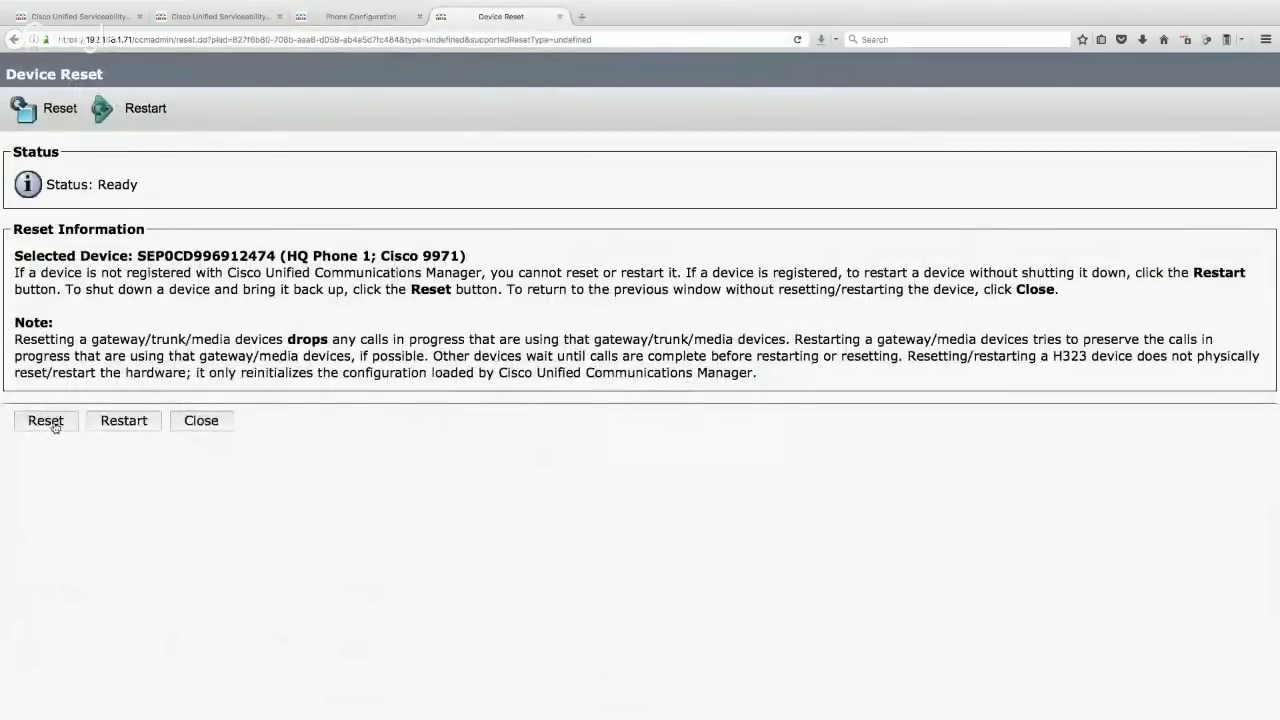
pyautogui.click(55, 425)
pyautogui.click(201, 421)
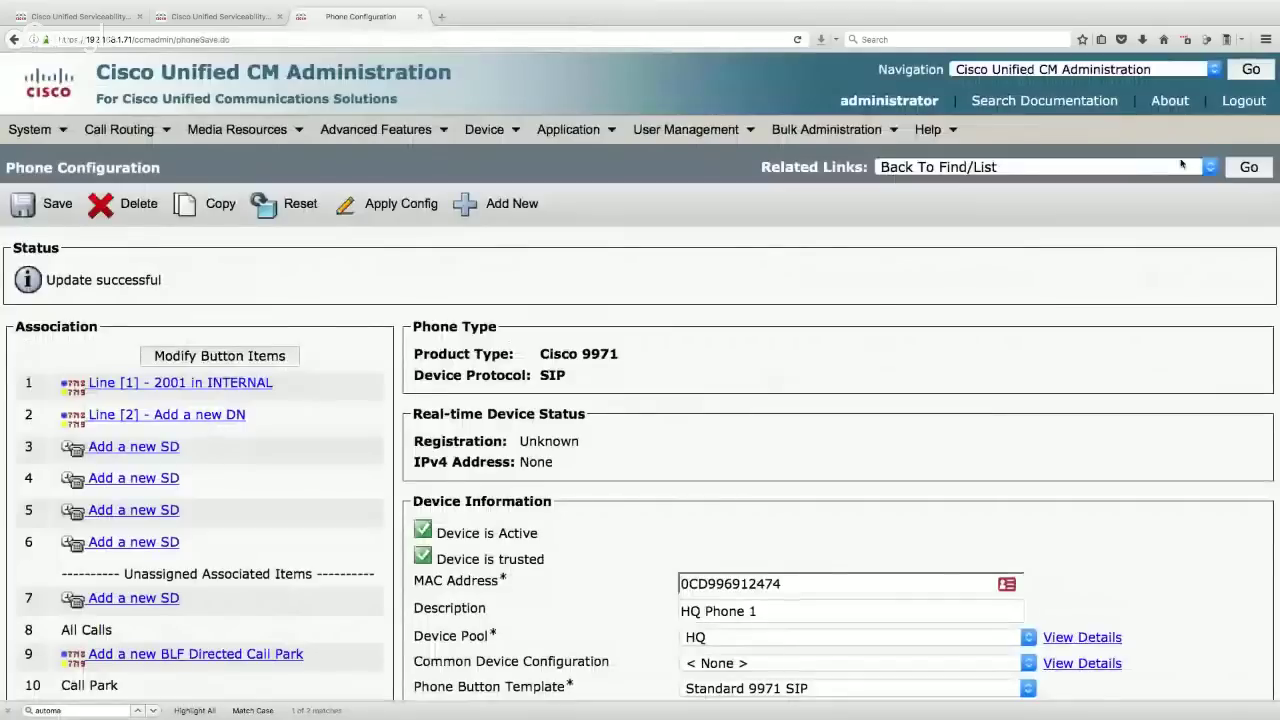
pyautogui.click(1250, 168)
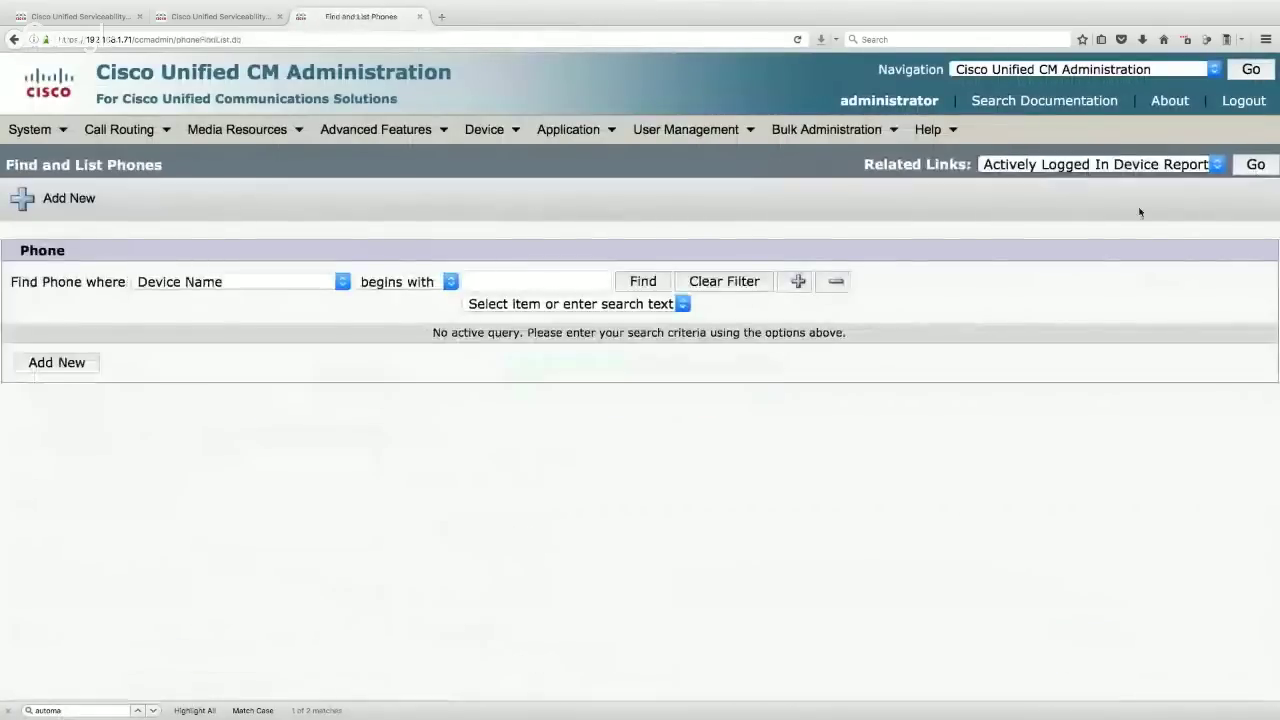
# - List the configured phones, then add a new Cisco 7965 phone using SCCP
pyautogui.click(645, 285)
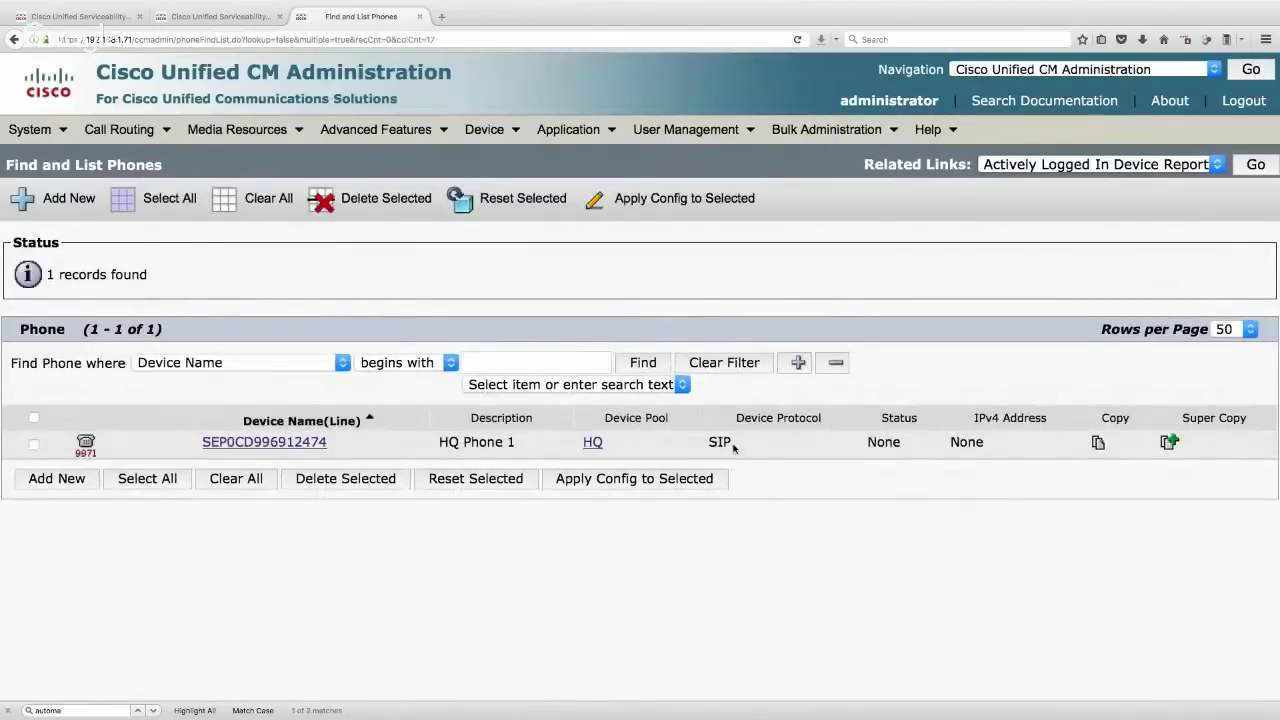
pyautogui.doubleClick(888, 443)
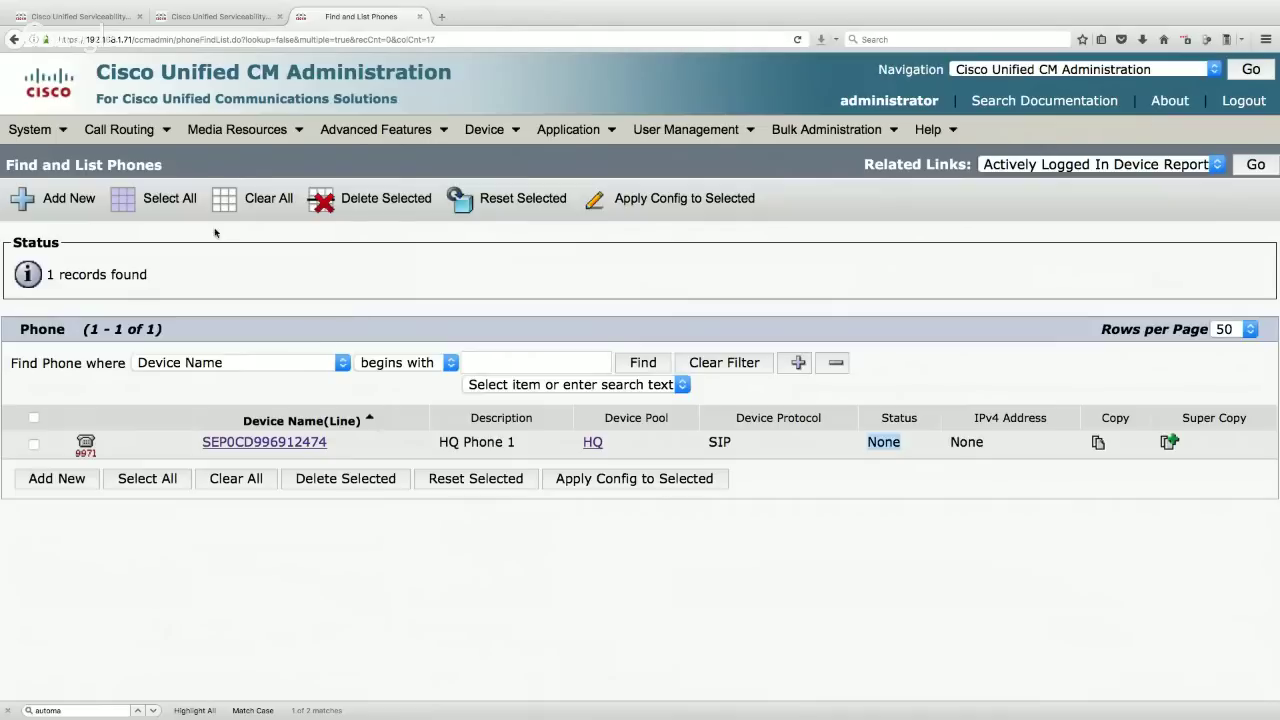
pyautogui.click(55, 198)
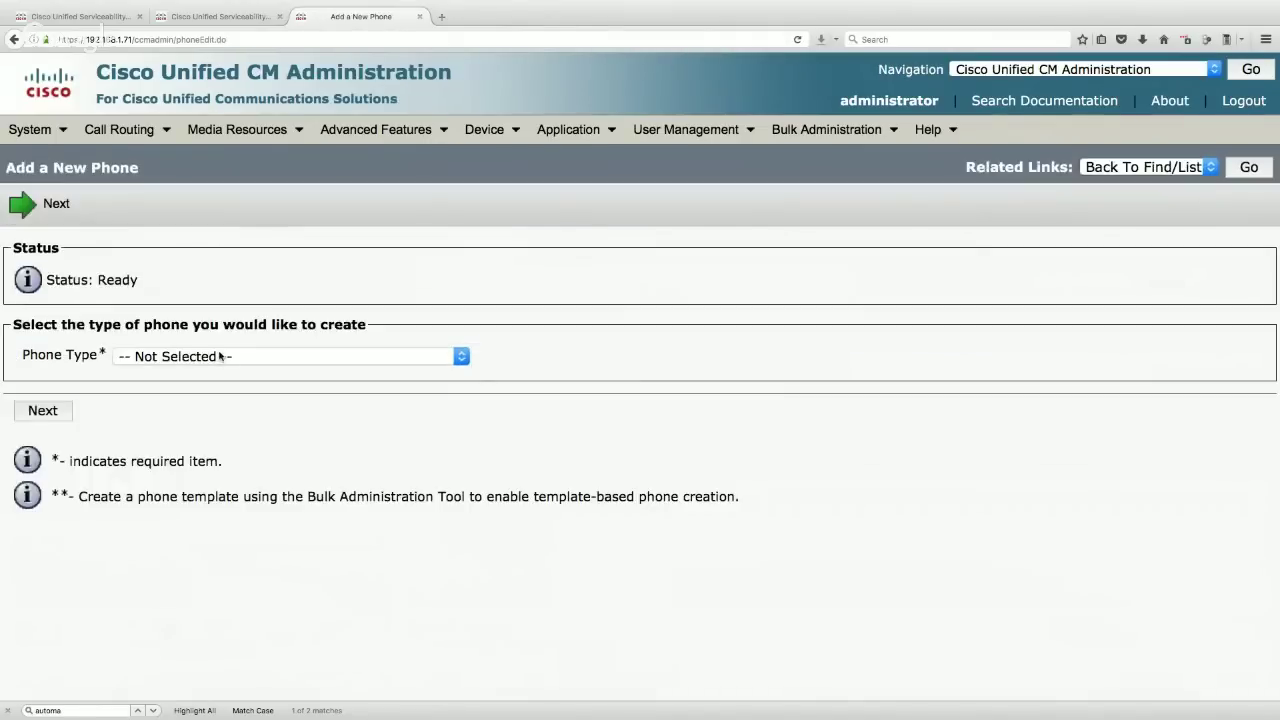
pyautogui.click(220, 356)
pyautogui.scroll(-5, 309, 646)
pyautogui.scroll(-5, 277, 598)
pyautogui.click(277, 598)
pyautogui.click(215, 354)
pyautogui.scroll(-4, 257, 600)
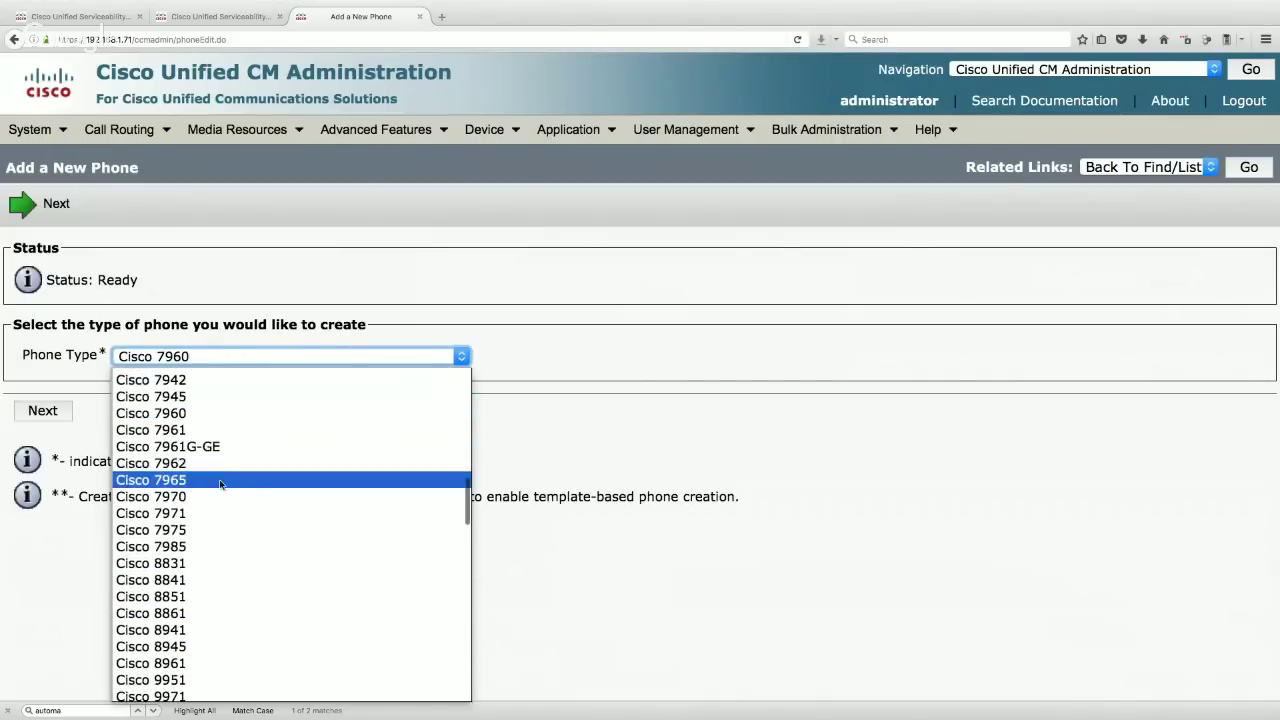
pyautogui.click(223, 481)
pyautogui.click(46, 412)
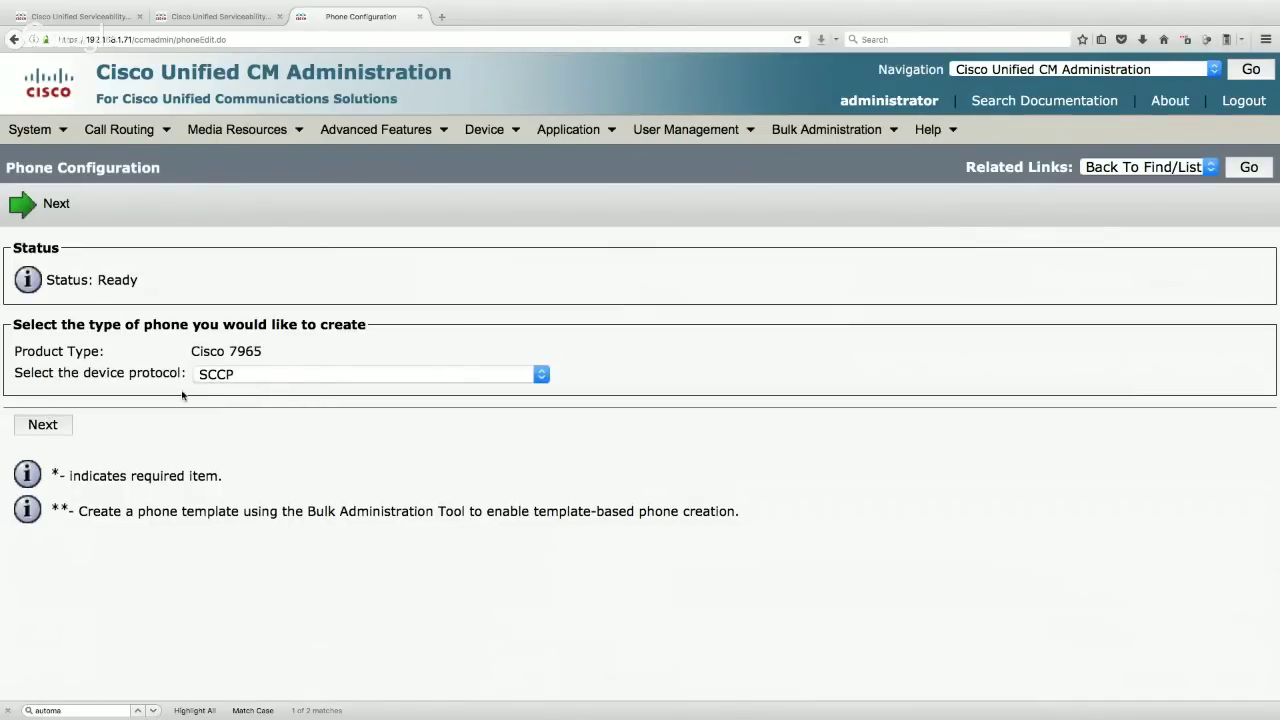
pyautogui.click(56, 425)
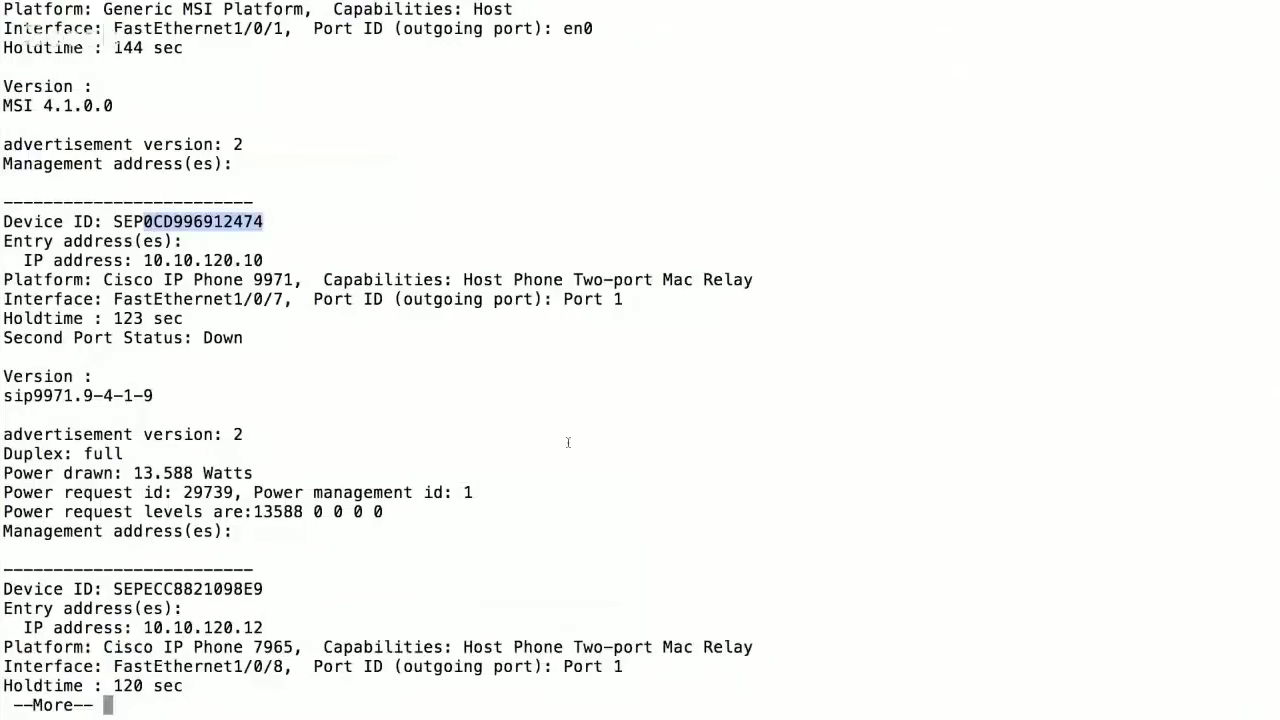
# - Copy the Cisco IP Phone 7965's MAC ECC8821098E9 from the switch CDP neighbour output
pyautogui.press('space')
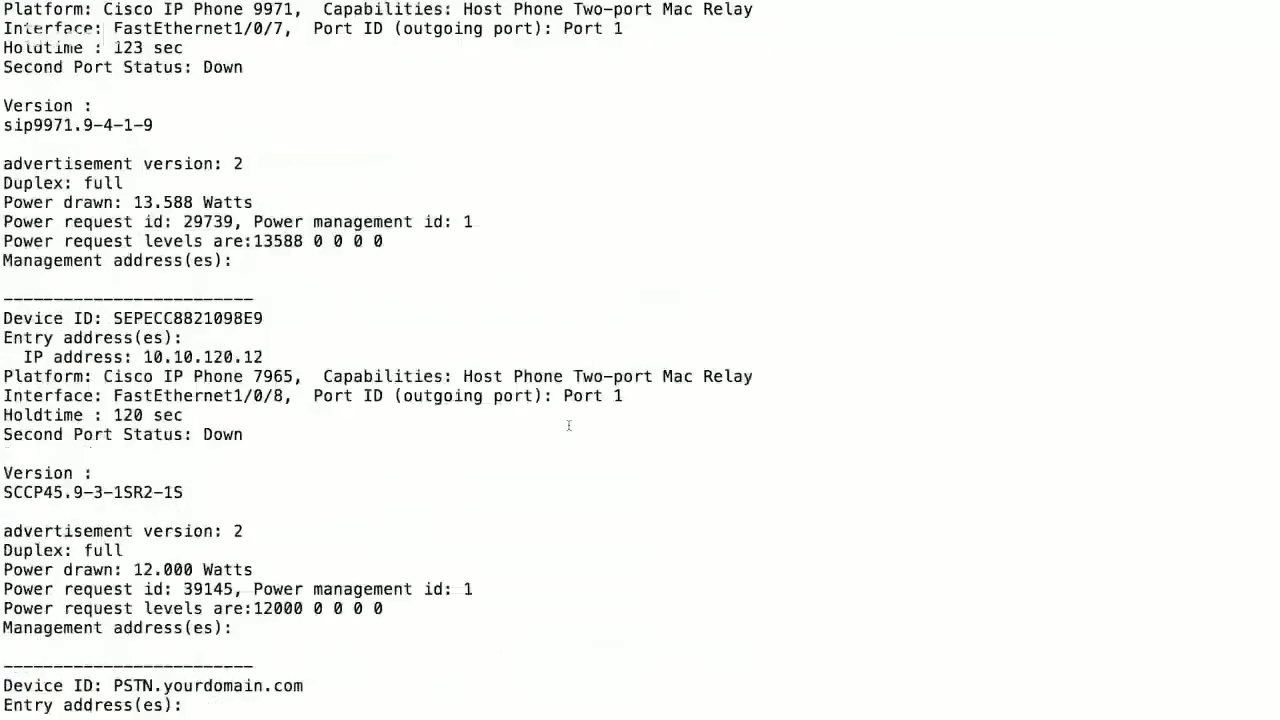
pyautogui.moveTo(297, 222); pyautogui.dragTo(110, 222)
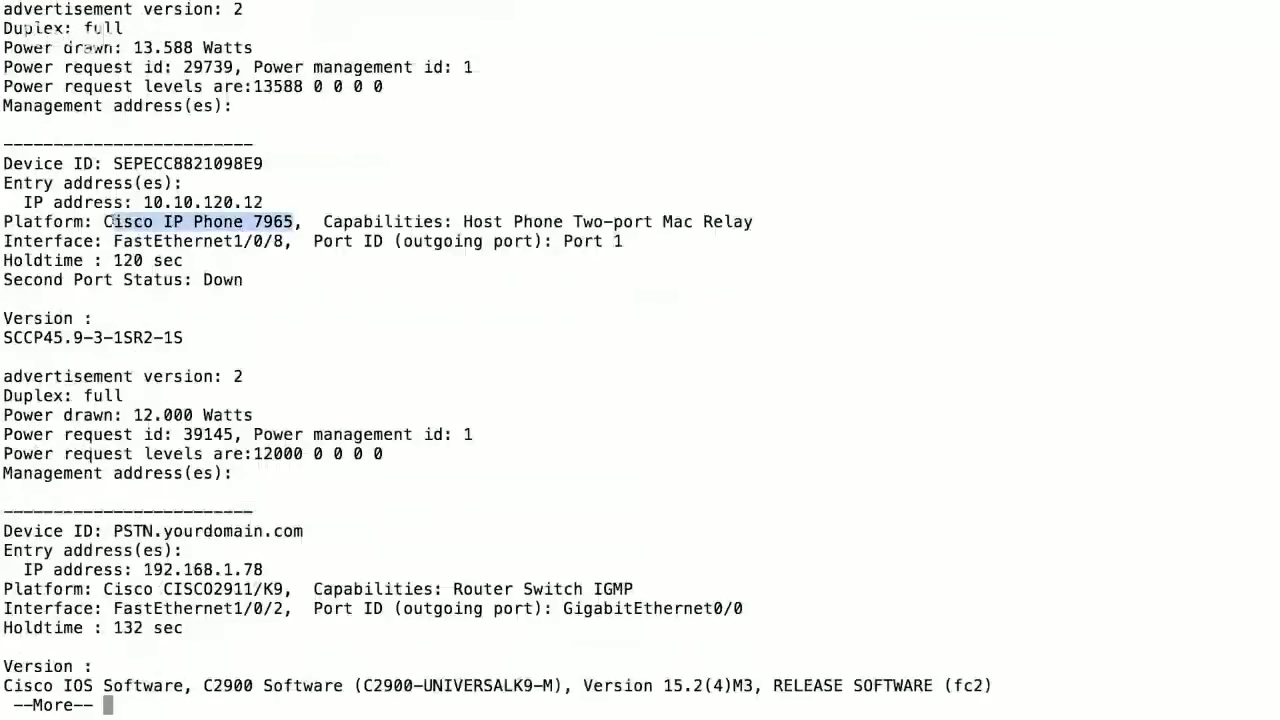
pyautogui.moveTo(264, 163); pyautogui.dragTo(145, 163)
pyautogui.hotkey('ctrl', 'c')
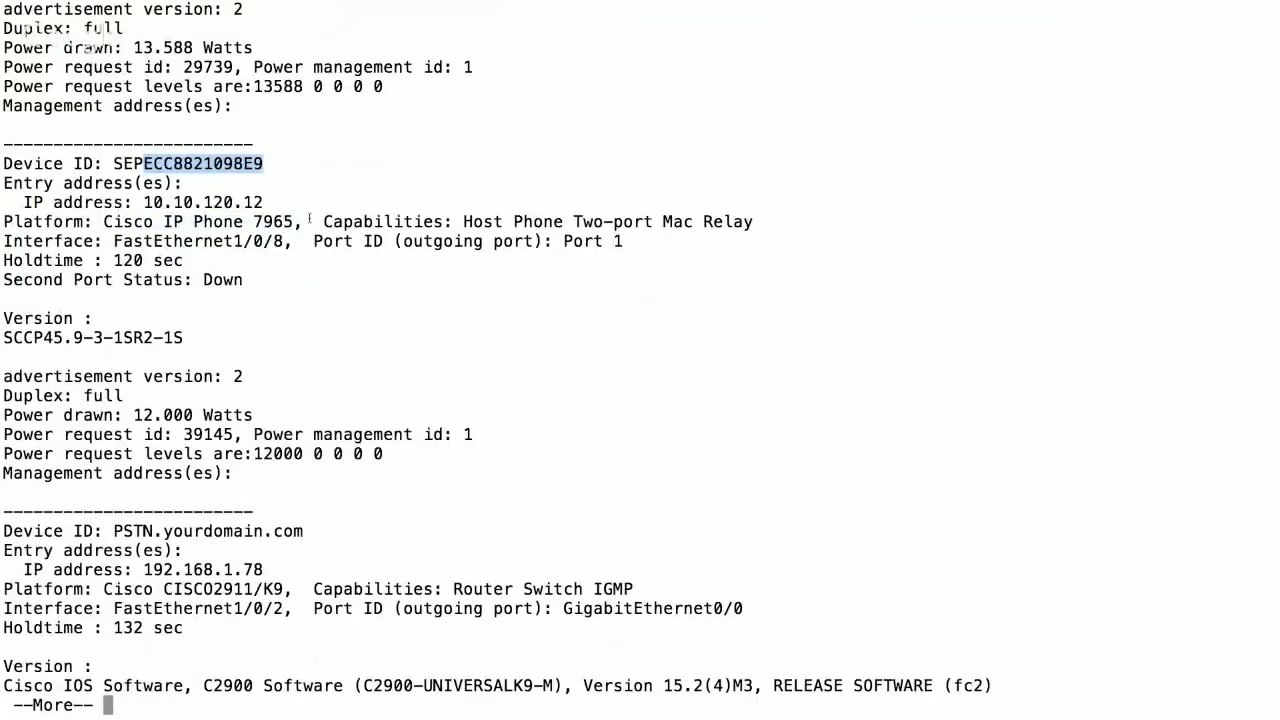
pyautogui.hotkey('ctrl', 'Left')
pyautogui.click(339, 466)
# - Paste MAC address ECC8821098E9 and set the description to 'HQ Phone 2'
pyautogui.click(339, 466)
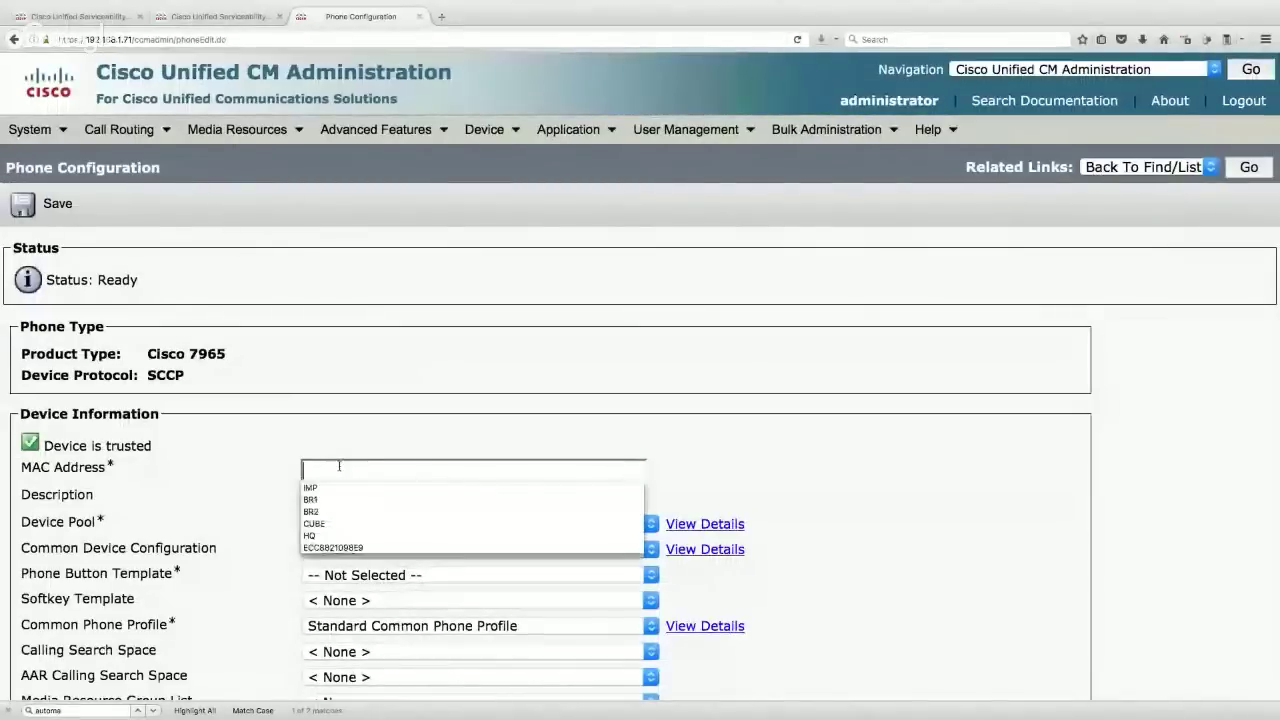
pyautogui.hotkey('ctrl', 'v')
pyautogui.click(342, 497)
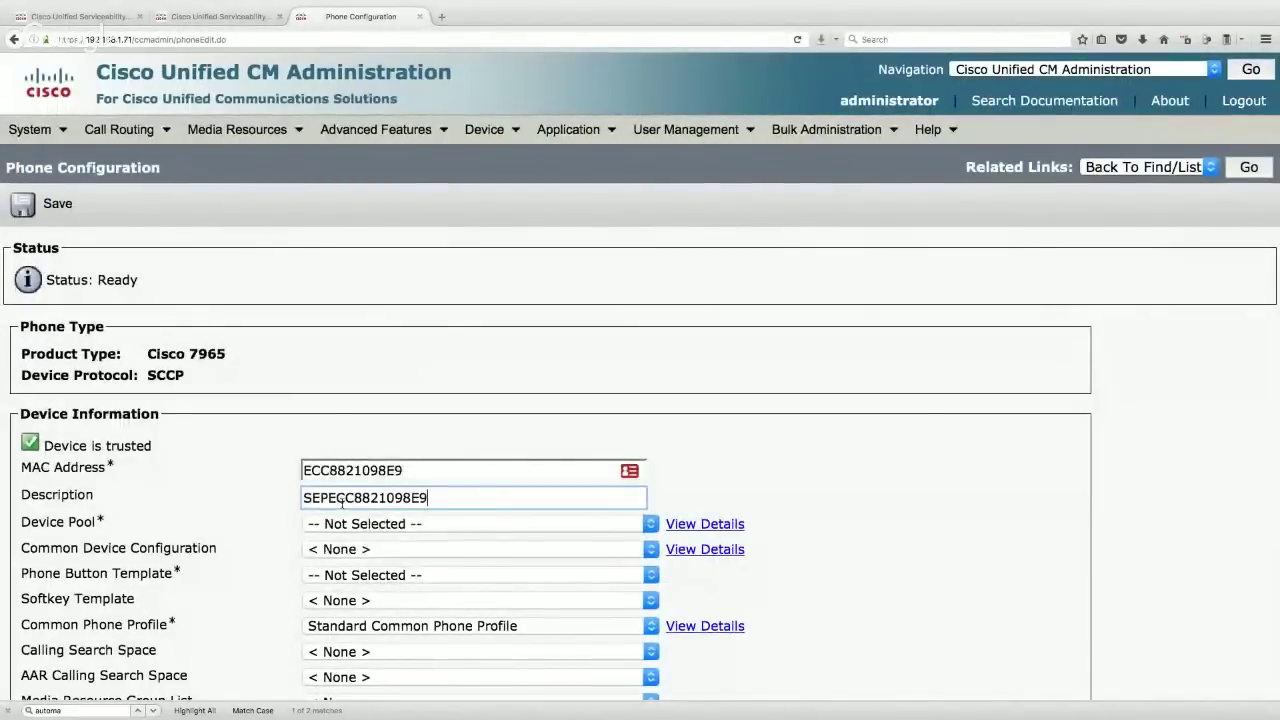
pyautogui.doubleClick(460, 497)
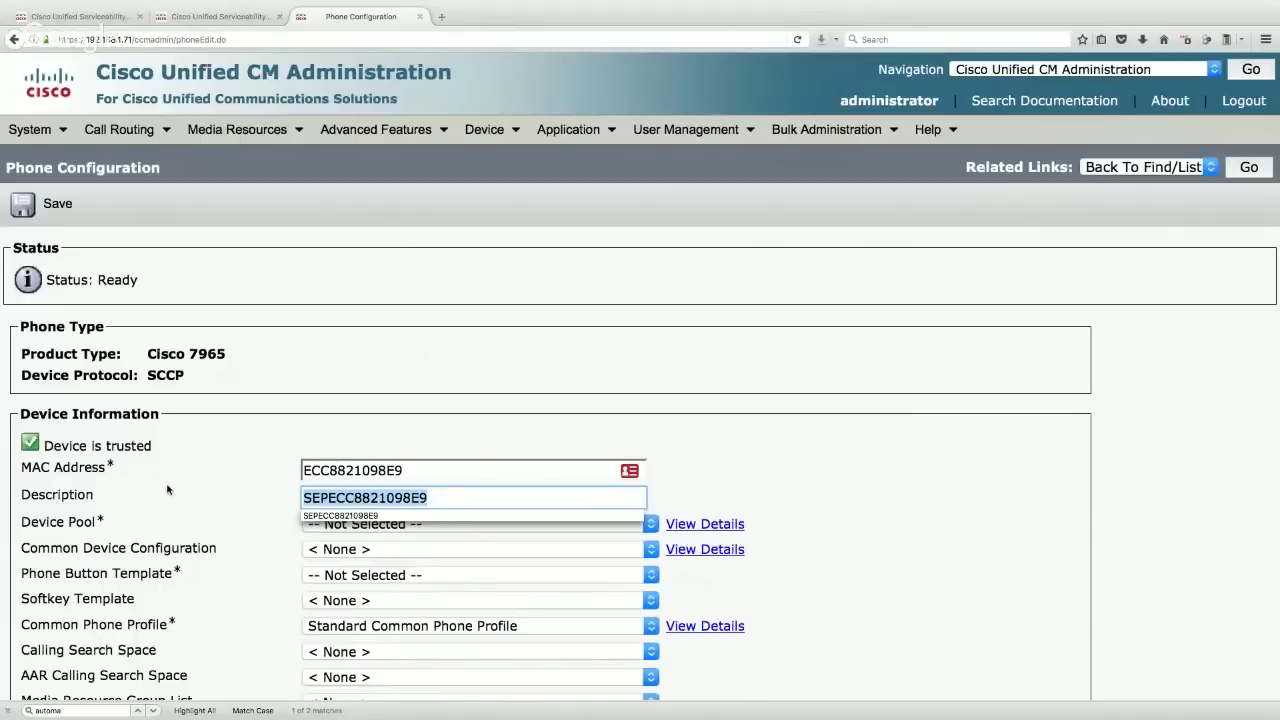
pyautogui.write('HQ Phone 2')
pyautogui.click(401, 507)
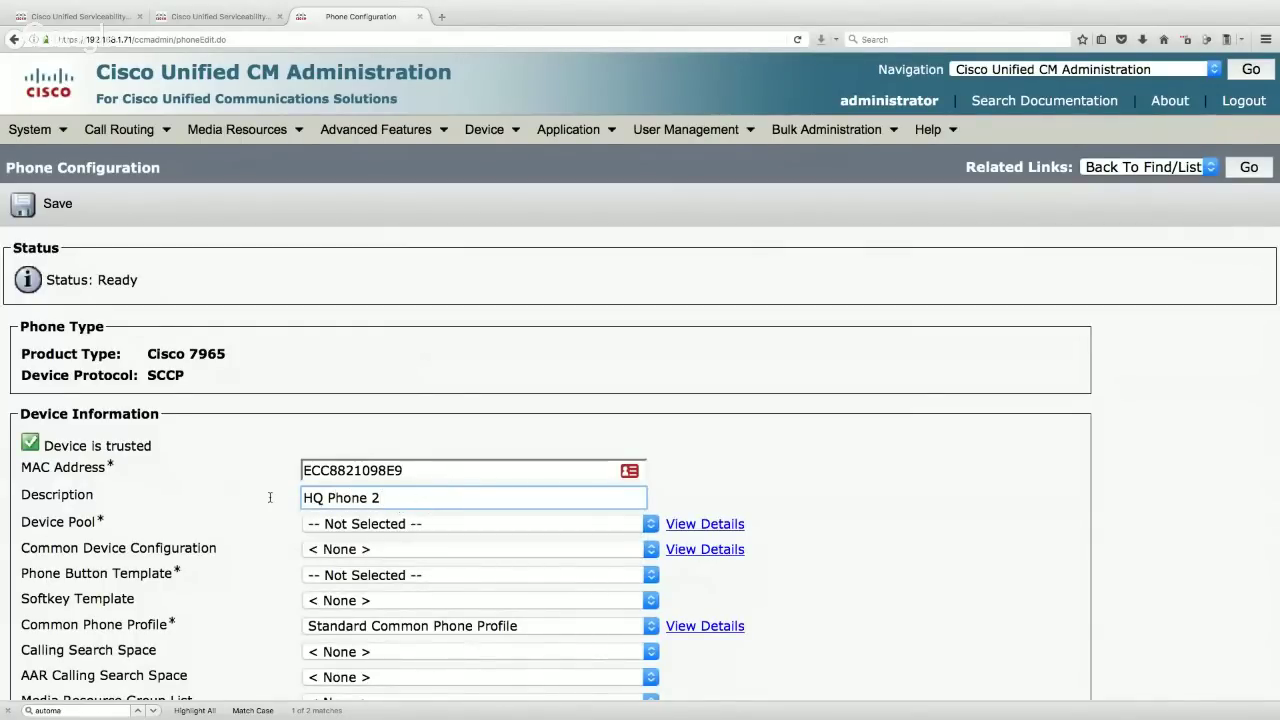
pyautogui.click(323, 497)
pyautogui.click(420, 497)
pyautogui.moveTo(420, 497); pyautogui.dragTo(296, 498)
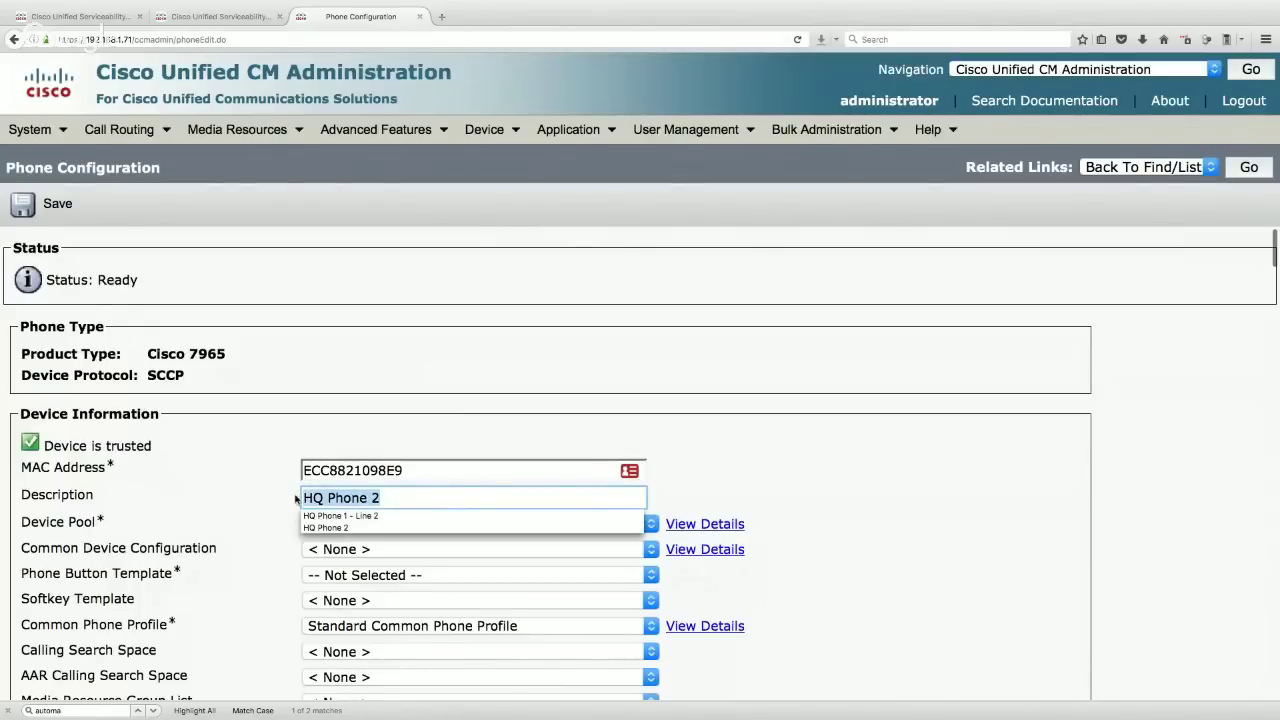
# - Assign device pool HQ, button template Standard 7965 SCCP and softkey template Standard User
pyautogui.click(333, 524)
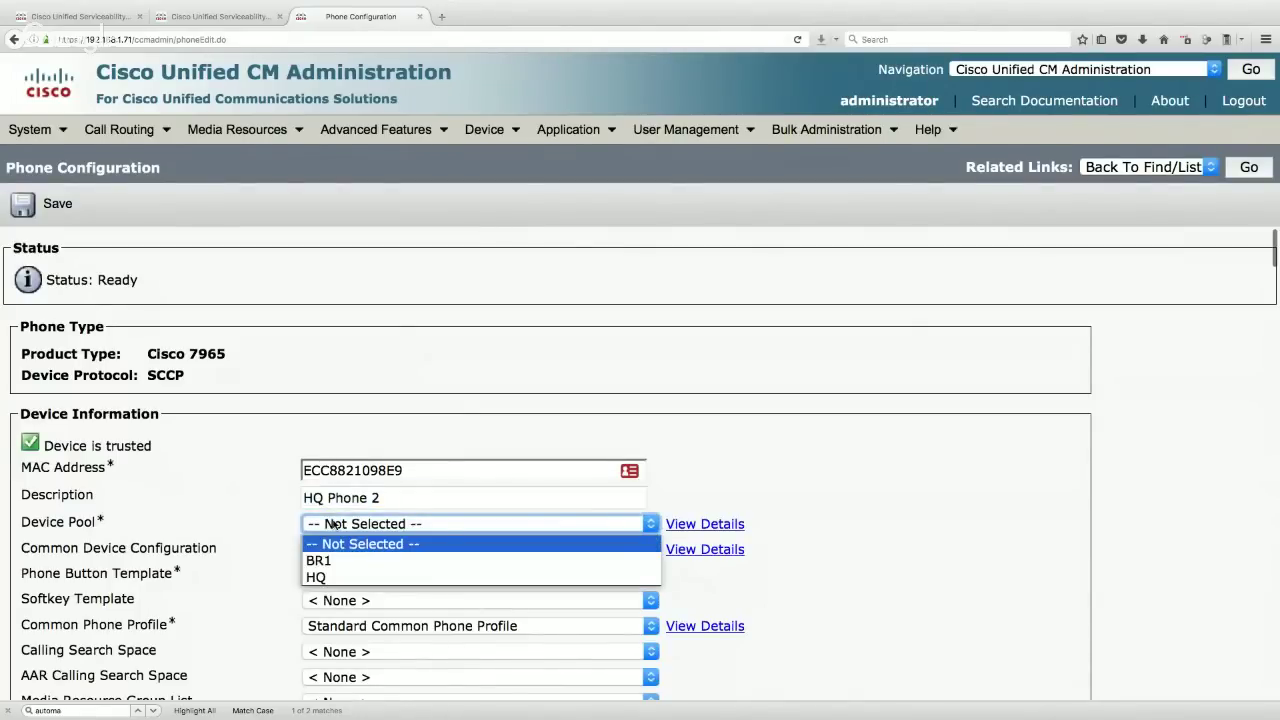
pyautogui.click(343, 577)
pyautogui.click(349, 571)
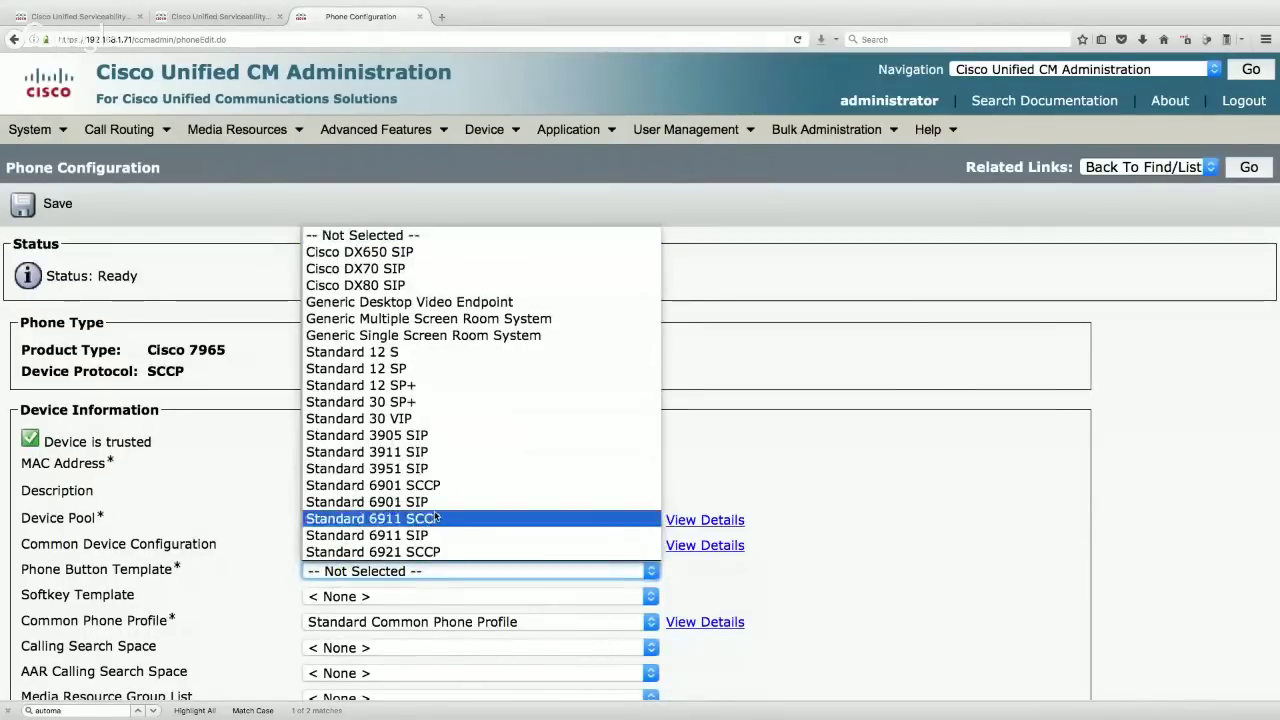
pyautogui.scroll(-10, 436, 516)
pyautogui.scroll(-10, 436, 510)
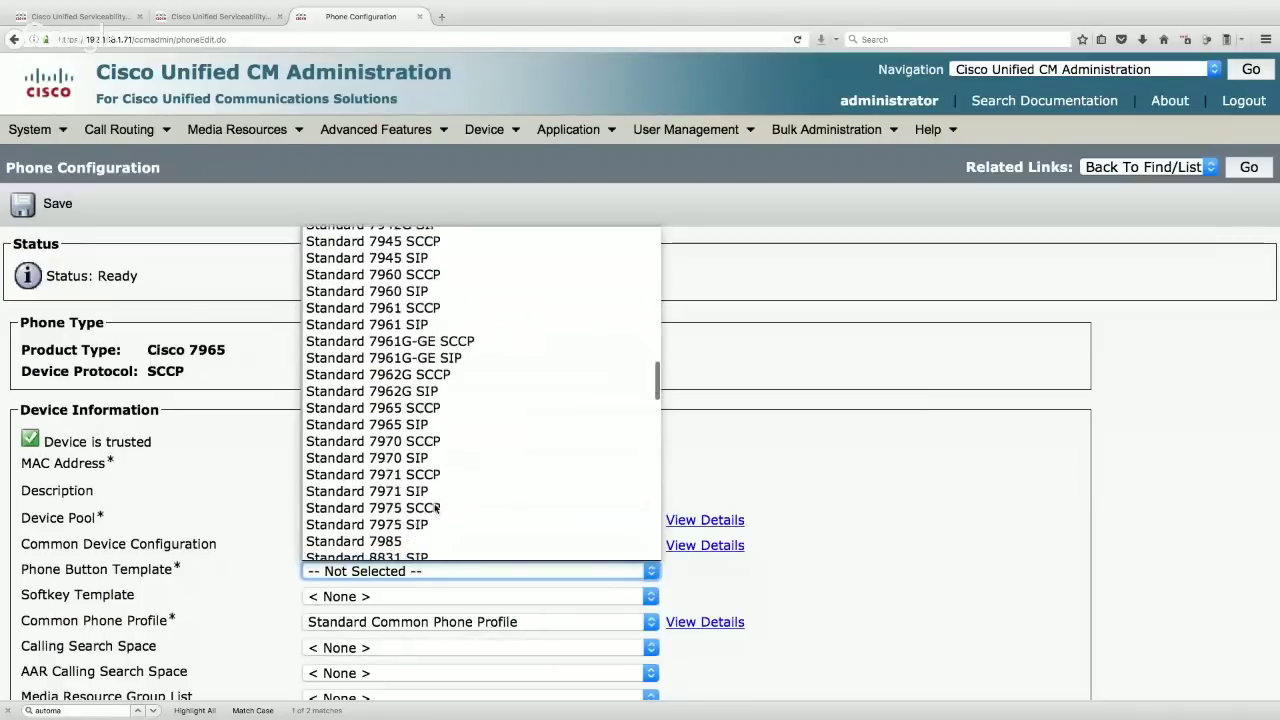
pyautogui.click(428, 408)
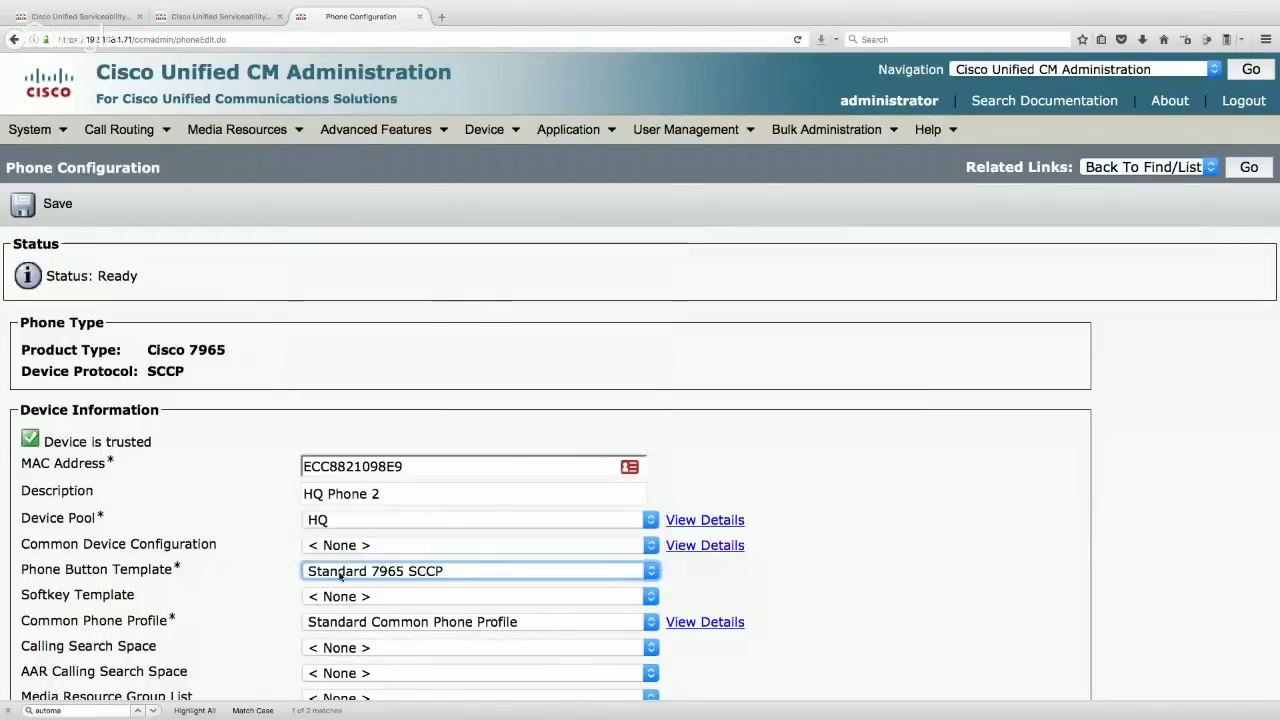
pyautogui.click(343, 598)
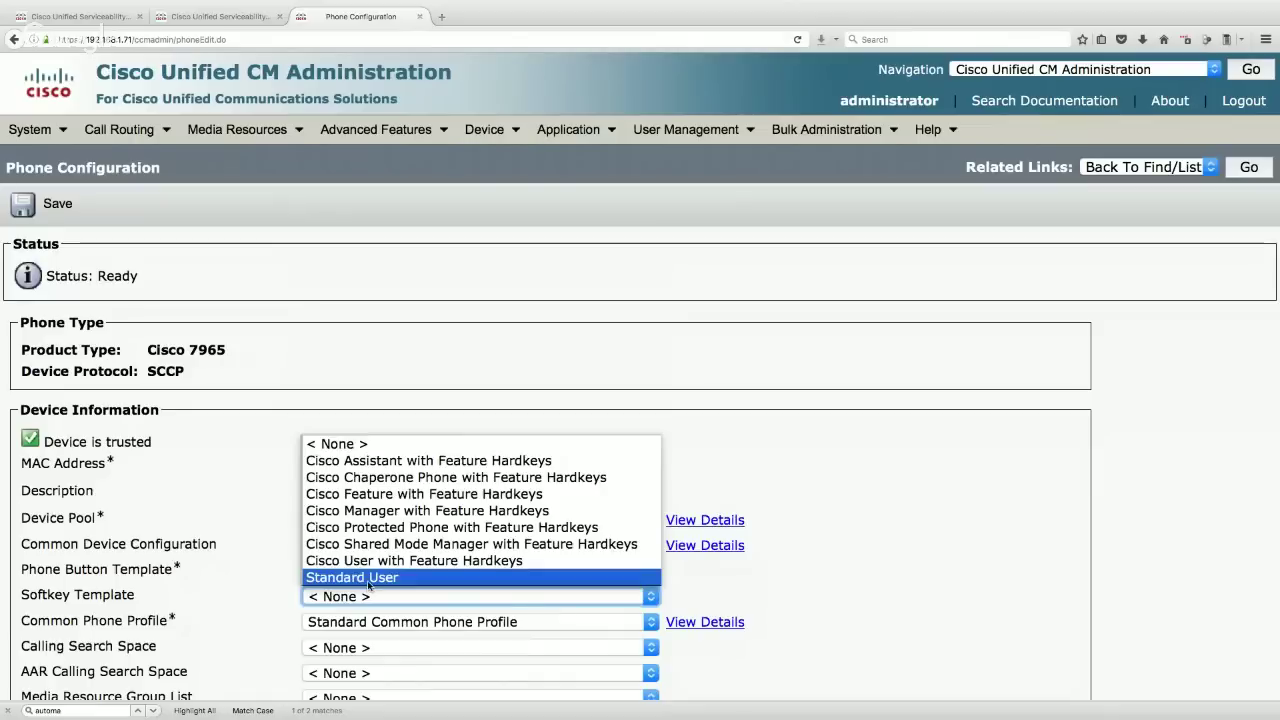
pyautogui.click(368, 580)
pyautogui.scroll(-1, 261, 550)
pyautogui.scroll(-4, 261, 550)
# - Set the calling search space to HQ and the owner user ID to hqphone2
pyautogui.click(389, 438)
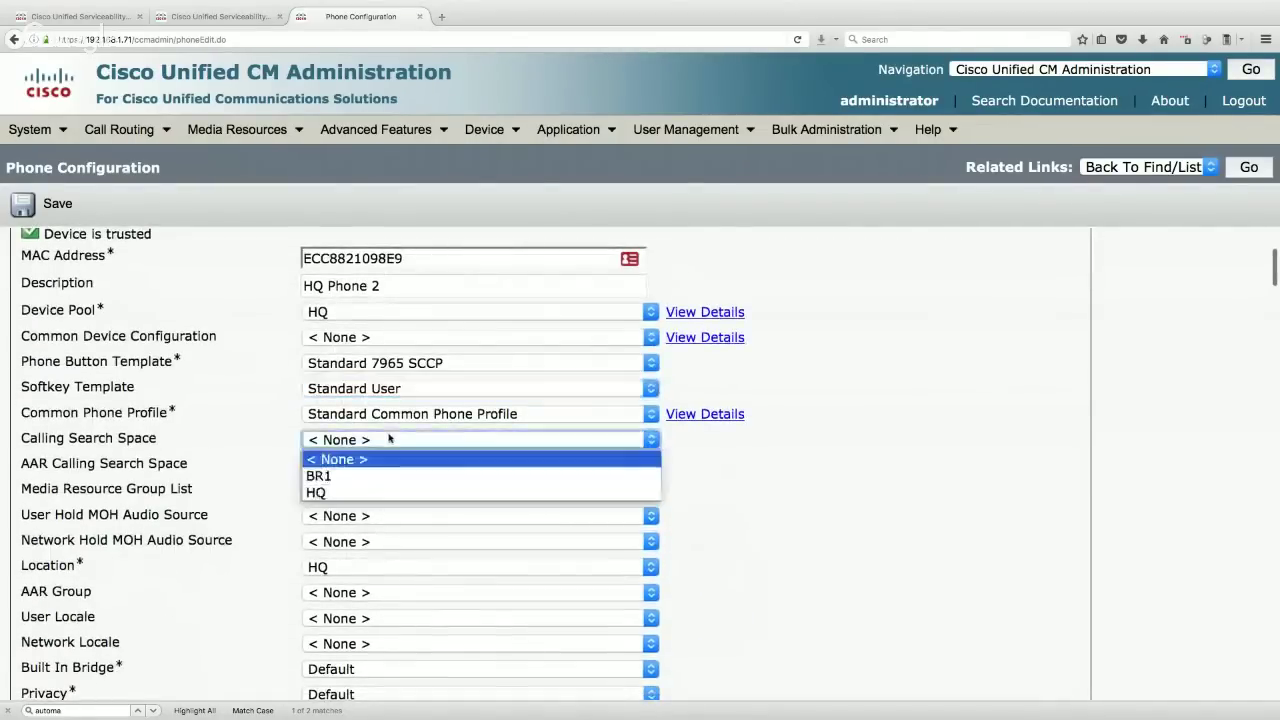
pyautogui.click(353, 492)
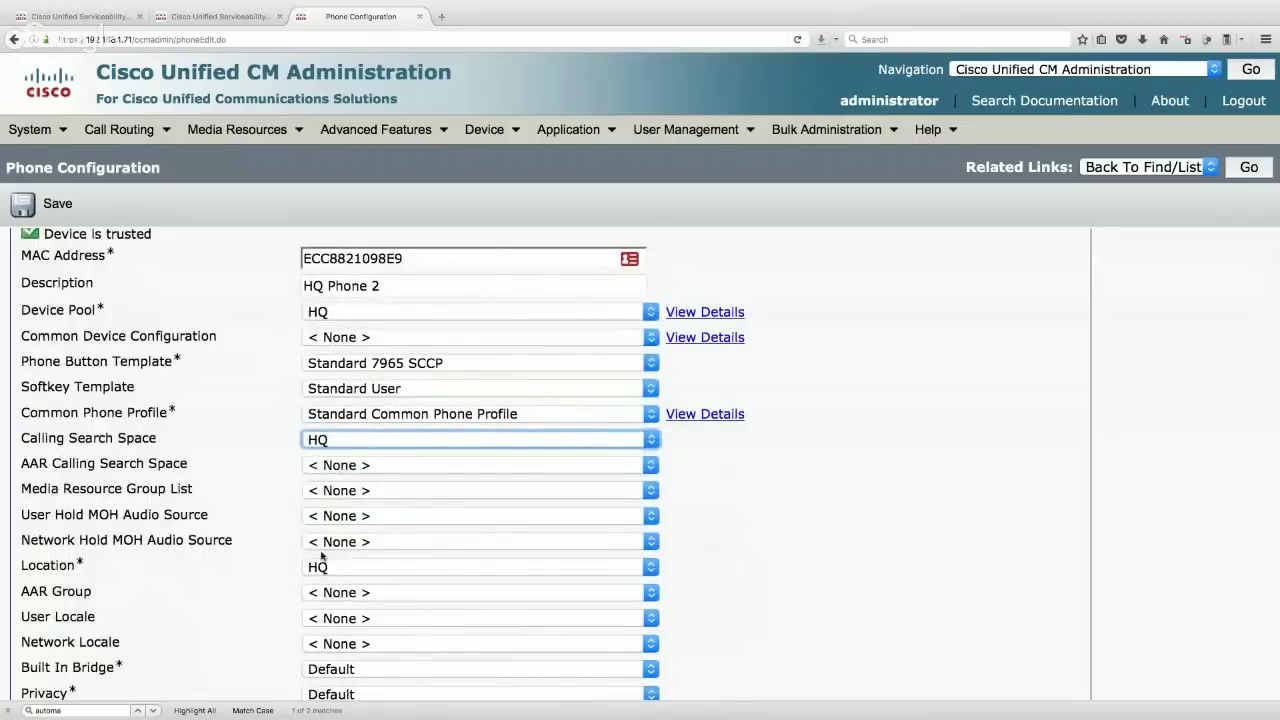
pyautogui.scroll(-5, 216, 540)
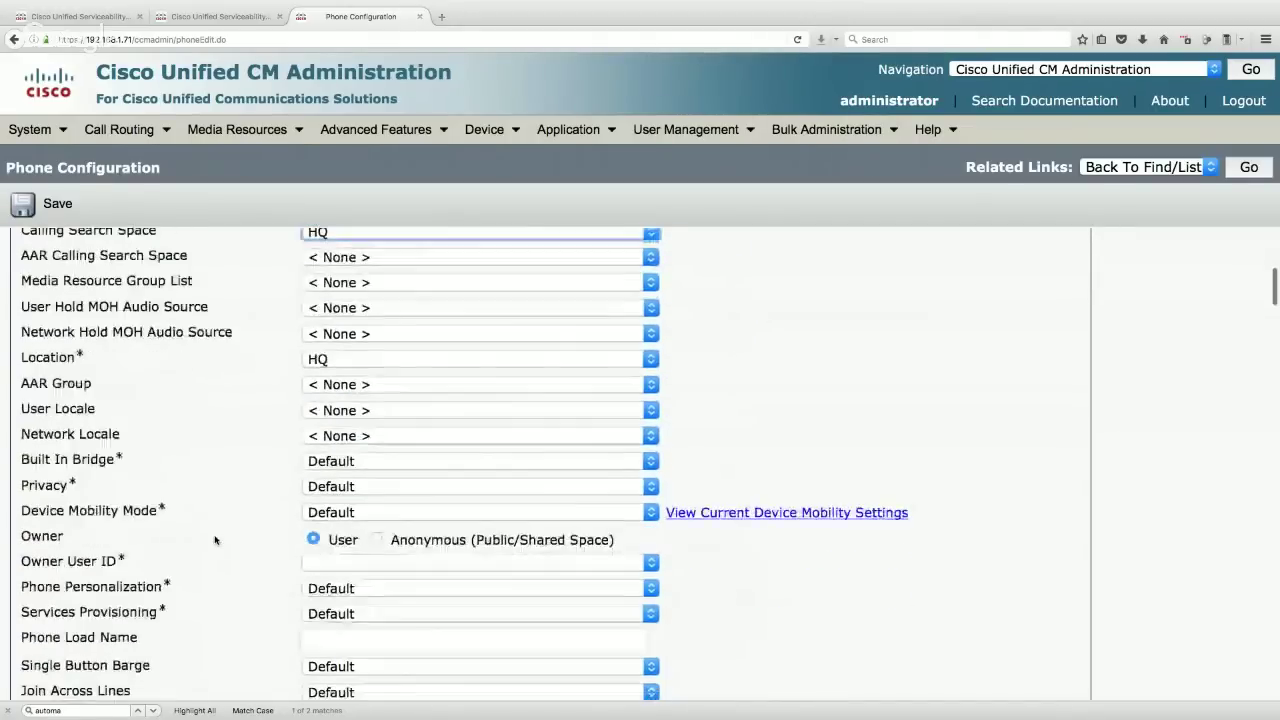
pyautogui.click(345, 562)
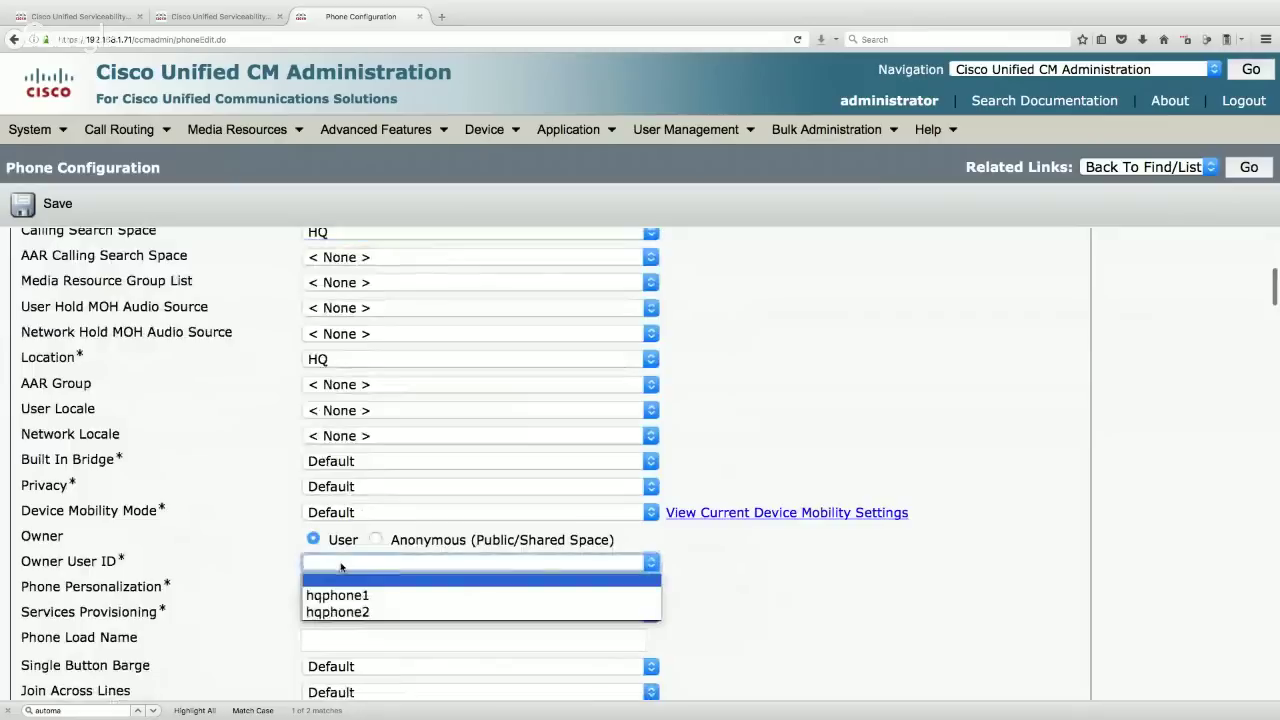
pyautogui.click(343, 612)
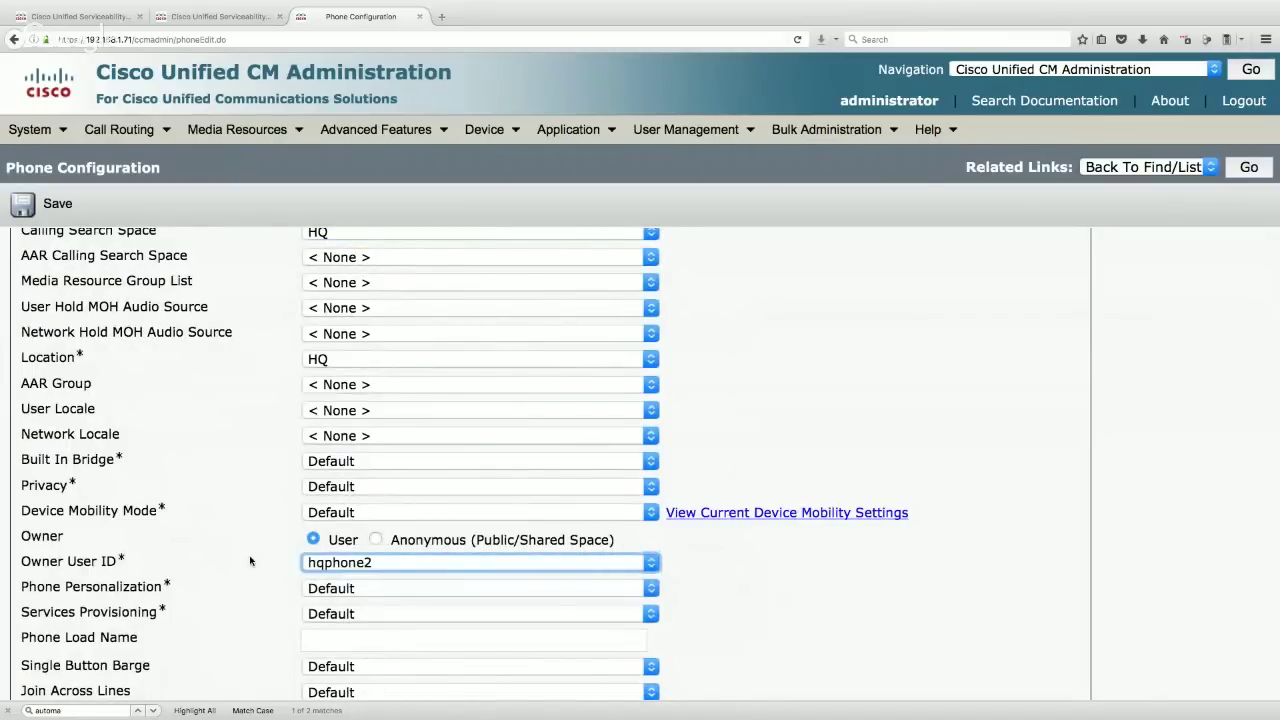
# - Choose the Cisco 7965 Standard SCCP Non-Secure security profile and save the phone
pyautogui.scroll(-8, 250, 562)
pyautogui.scroll(-10, 250, 562)
pyautogui.scroll(-1, 250, 562)
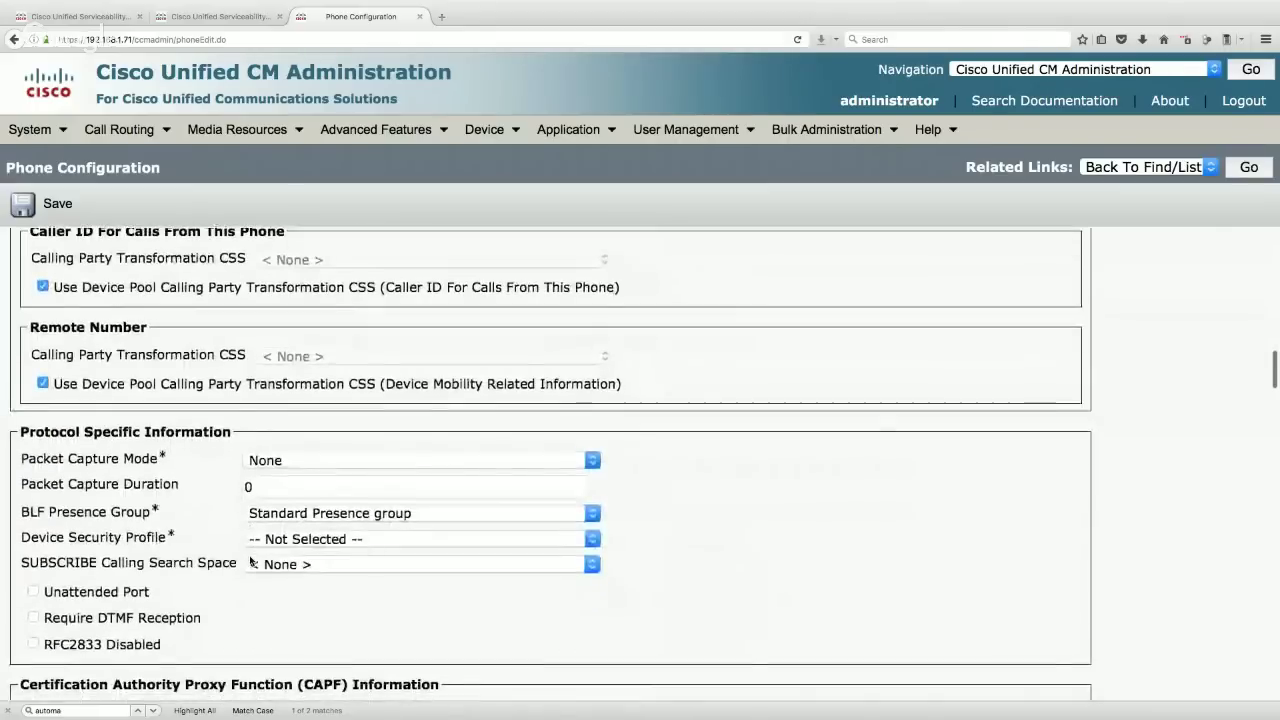
pyautogui.click(315, 537)
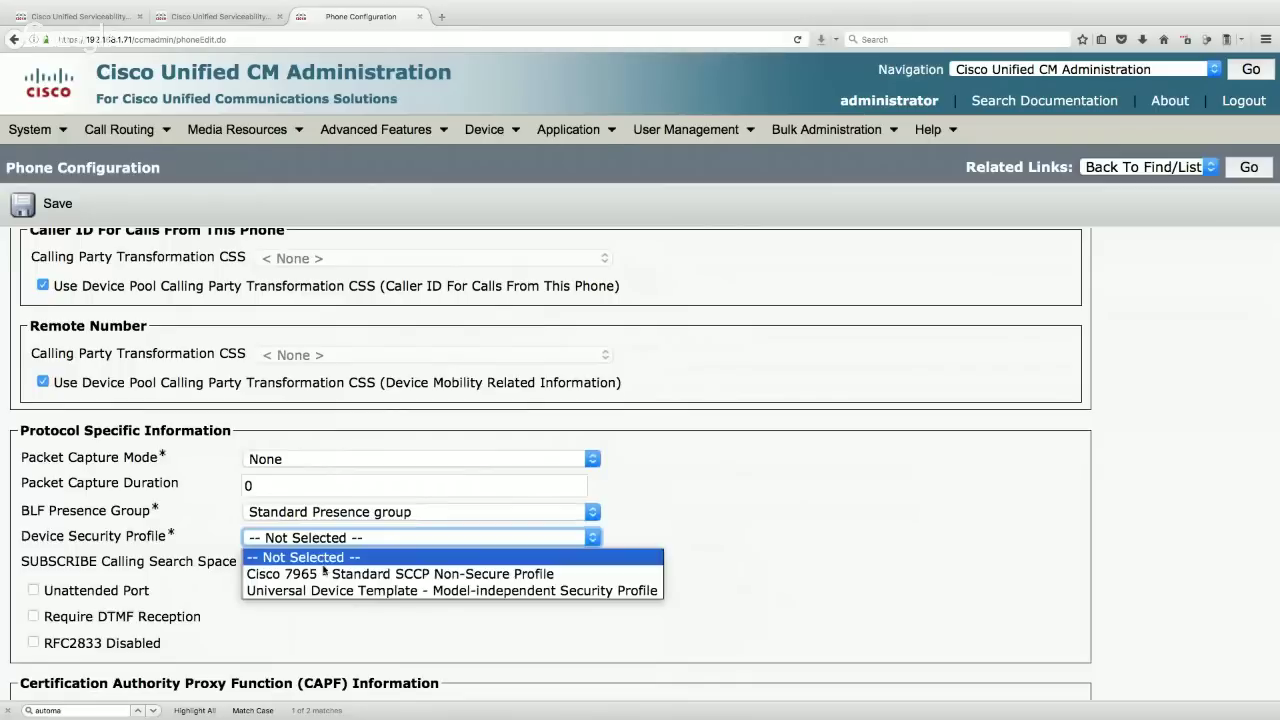
pyautogui.click(325, 574)
pyautogui.click(62, 205)
pyautogui.click(733, 318)
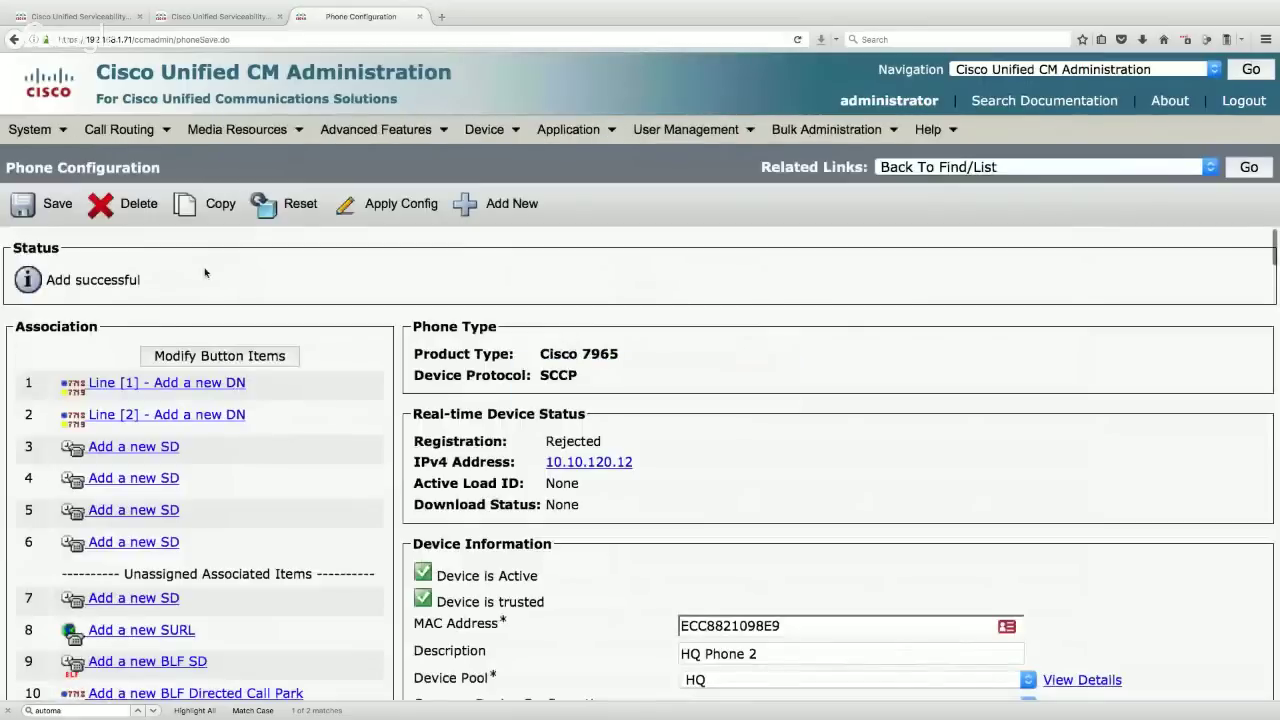
# - Add directory number 2002 to line 1 in the INTERNAL partition
pyautogui.click(230, 384)
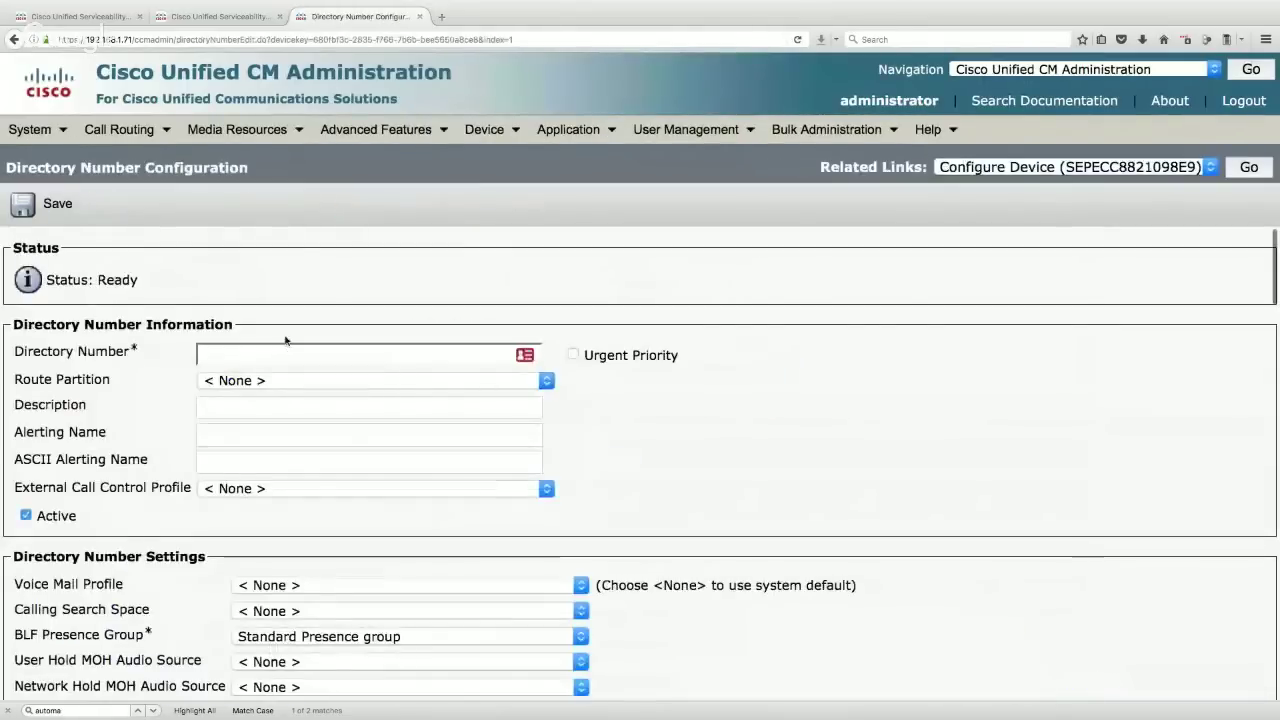
pyautogui.write('2002')
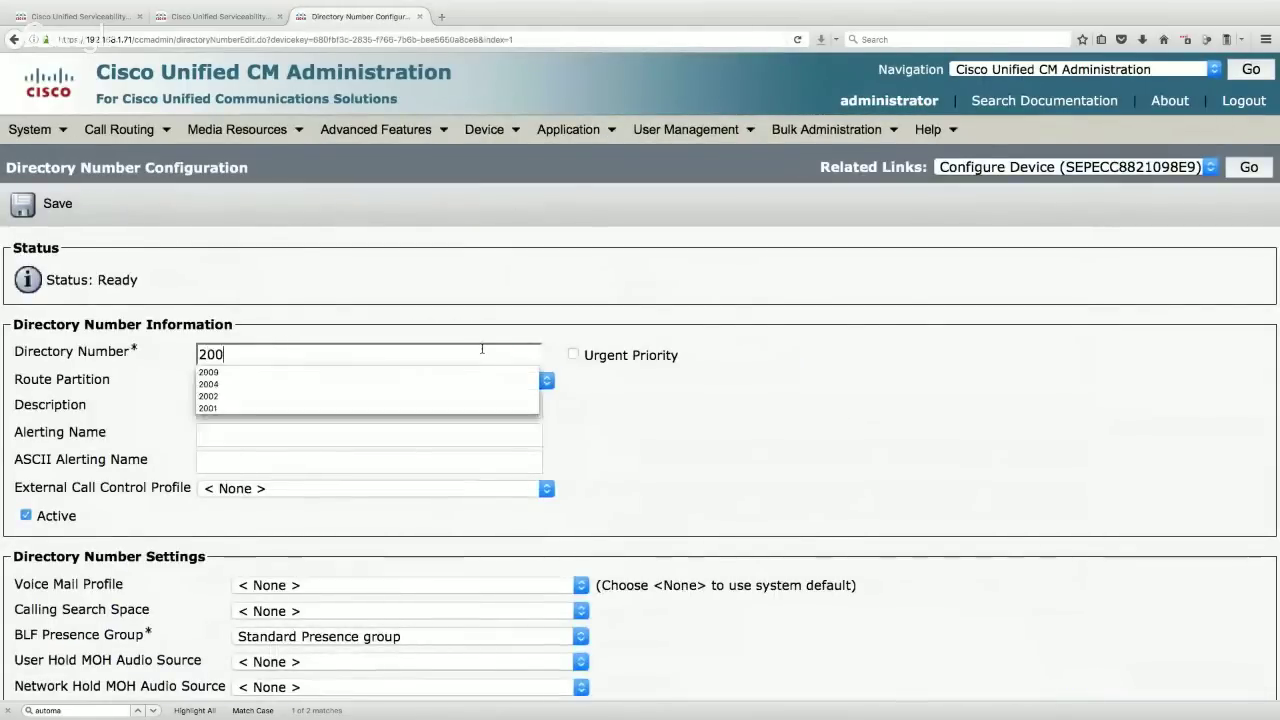
pyautogui.click(480, 320)
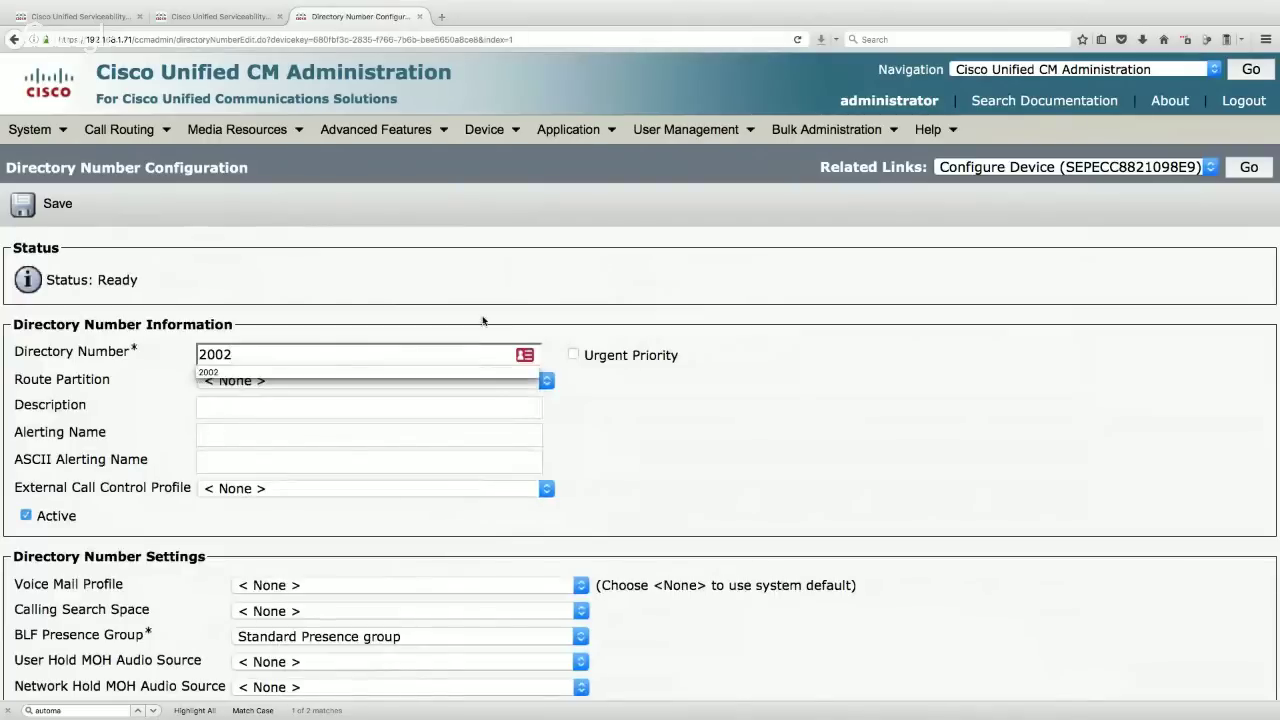
pyautogui.click(260, 381)
pyautogui.click(240, 517)
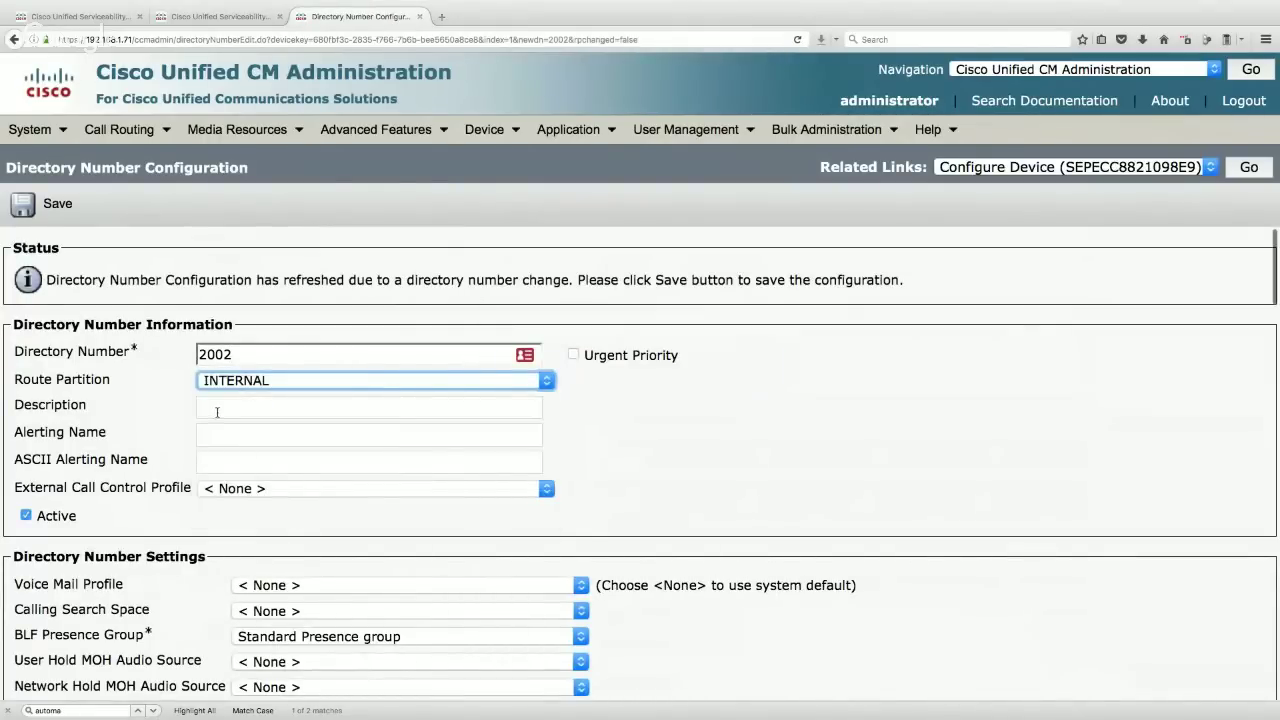
# - Set the line description and alerting name to 'HQ Phone 2'
pyautogui.click(217, 412)
pyautogui.write('HQ Phone 2')
pyautogui.click(591, 510)
pyautogui.click(287, 432)
pyautogui.write('HQ Phone 2')
pyautogui.click(676, 448)
# - Forward busy and unanswered internal and external calls to voicemail
pyautogui.scroll(-10, 648, 475)
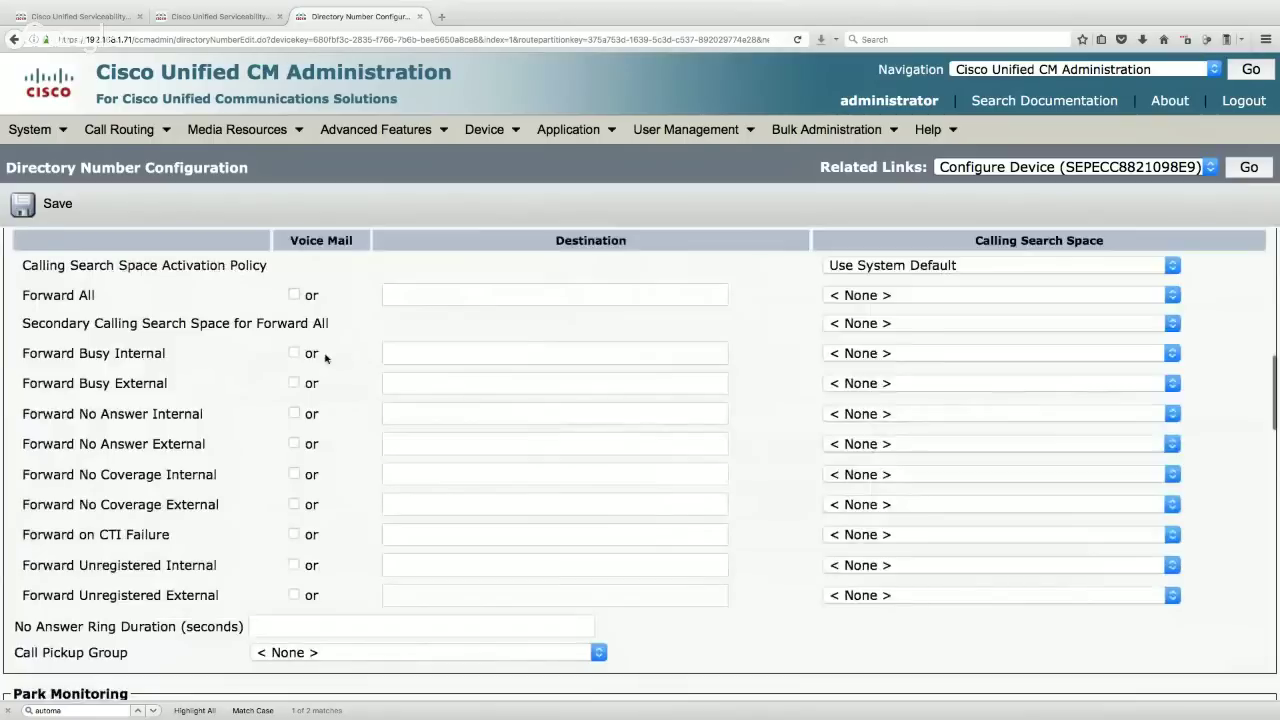
pyautogui.click(294, 354)
pyautogui.click(294, 383)
pyautogui.click(293, 413)
pyautogui.click(293, 443)
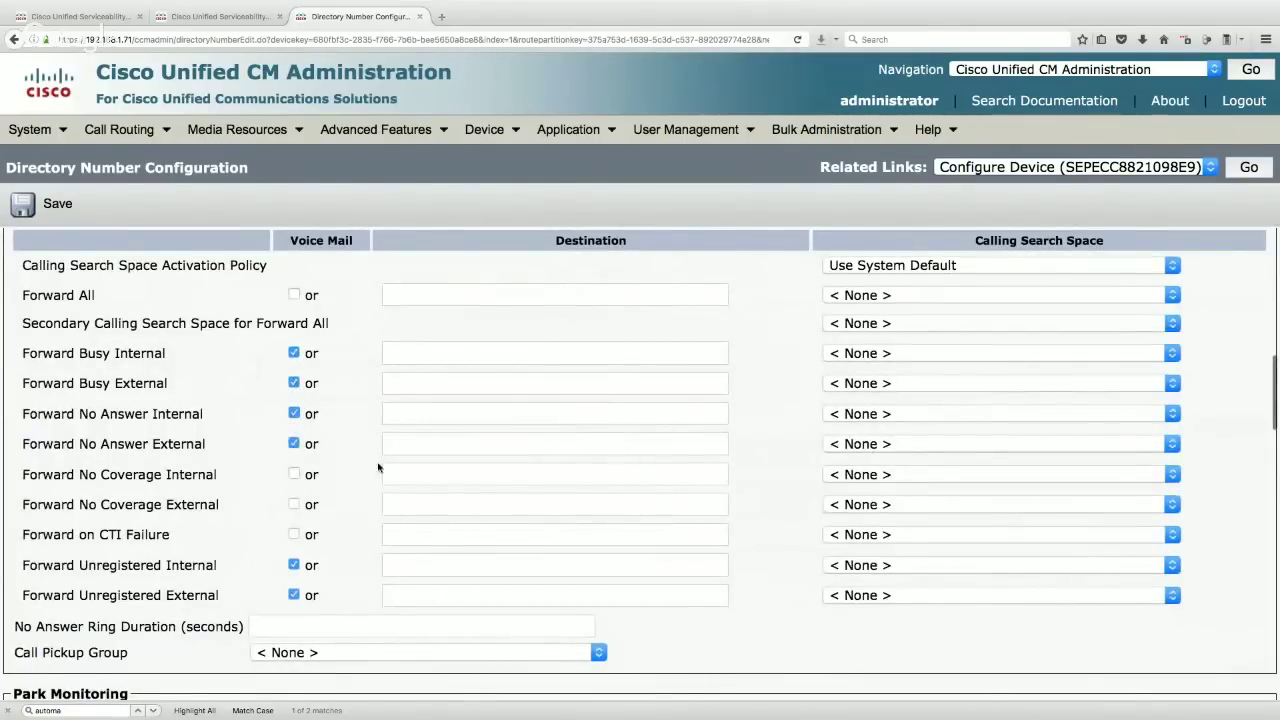
# - Set the no-answer ring duration to 10 seconds and the busy trigger to 1
pyautogui.scroll(-5, 586, 551)
pyautogui.click(300, 376)
pyautogui.write('10')
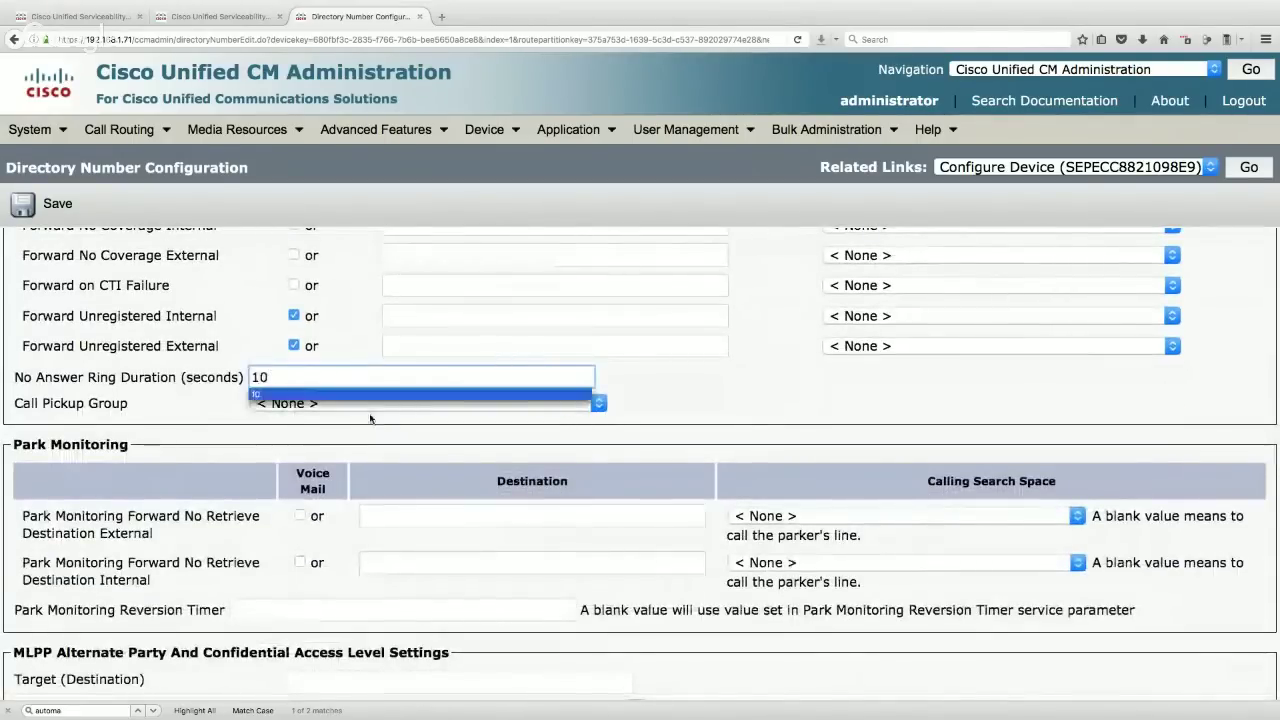
pyautogui.scroll(-8, 370, 410)
pyautogui.scroll(-10, 370, 418)
pyautogui.doubleClick(430, 416)
pyautogui.write('1')
pyautogui.scroll(12, 390, 378)
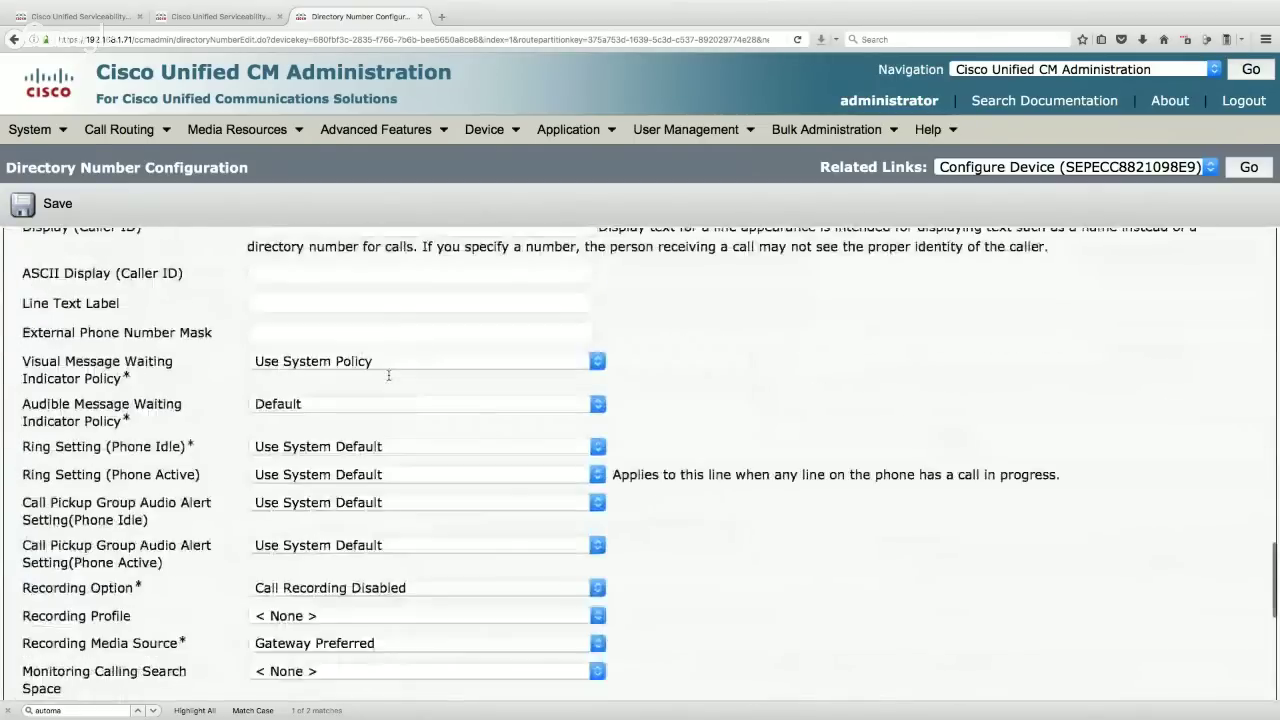
pyautogui.click(263, 403)
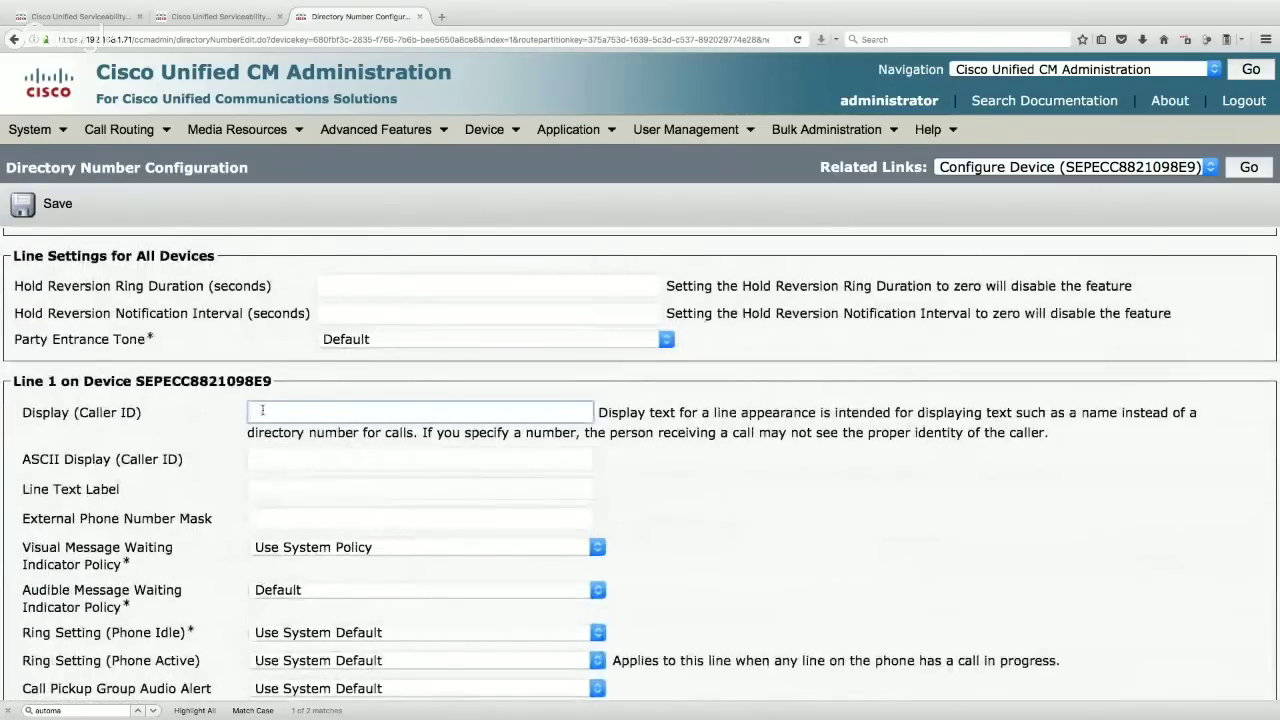
pyautogui.press('Down')
pyautogui.press('Down')
pyautogui.press('Return')
pyautogui.click(589, 513)
pyautogui.write('+')
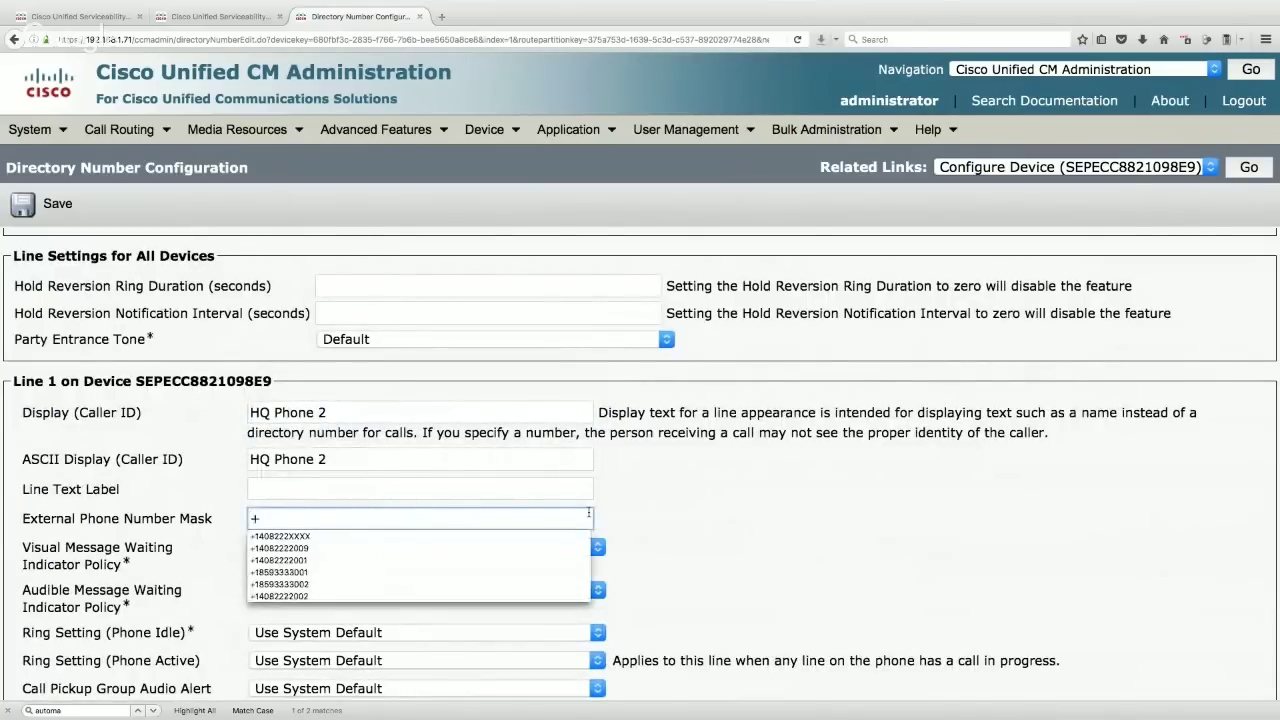
pyautogui.click(390, 594)
pyautogui.click(49, 198)
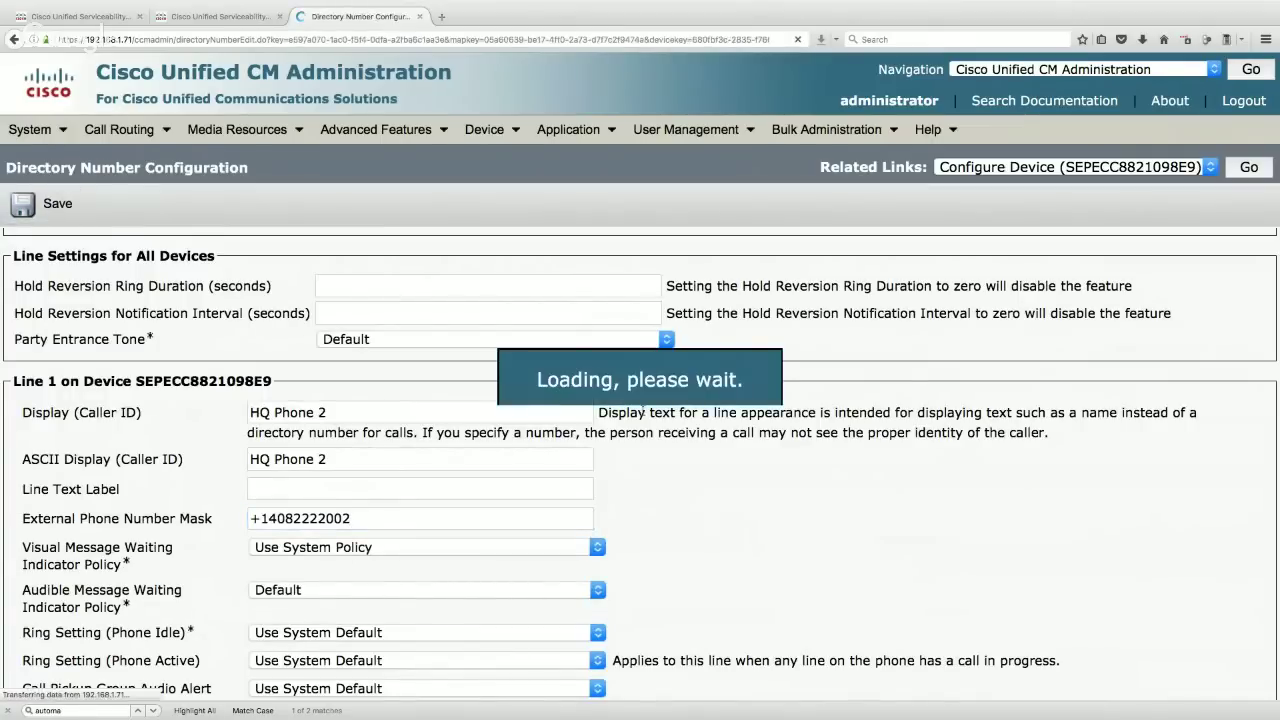
# - Return to HQ Phone 2's device configuration and save it with line 2002
pyautogui.click(1249, 167)
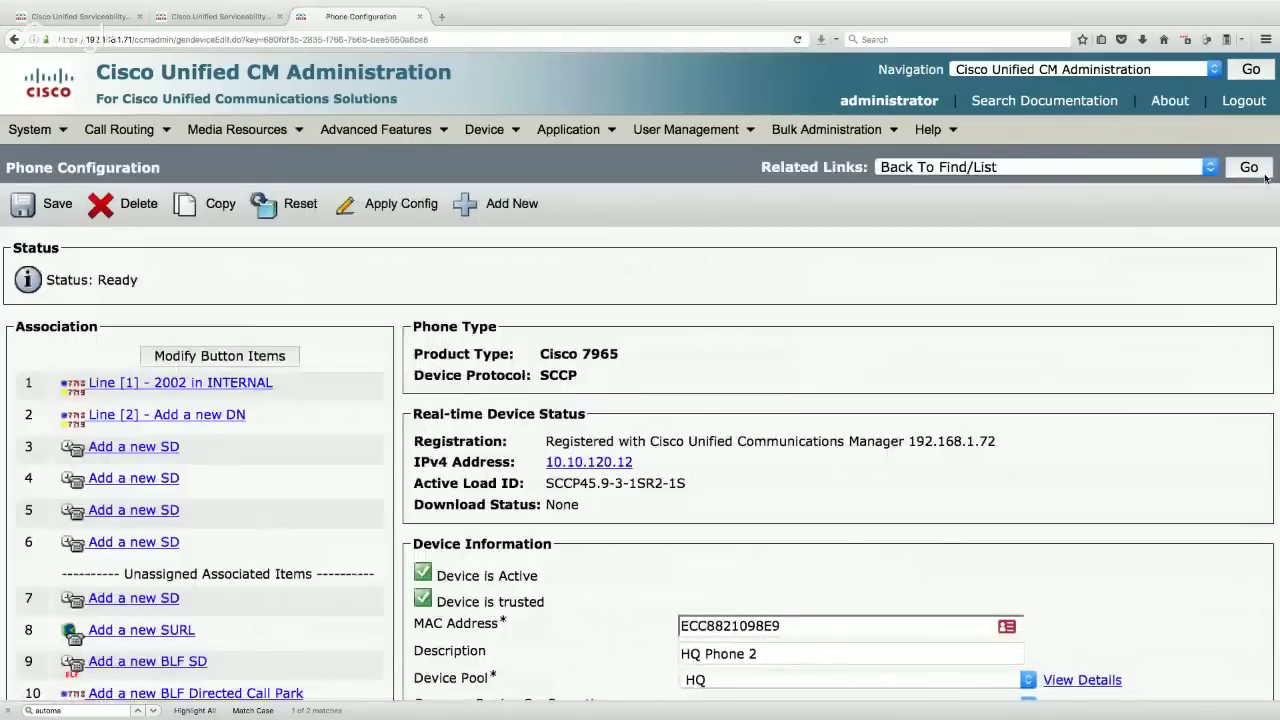
pyautogui.click(237, 129)
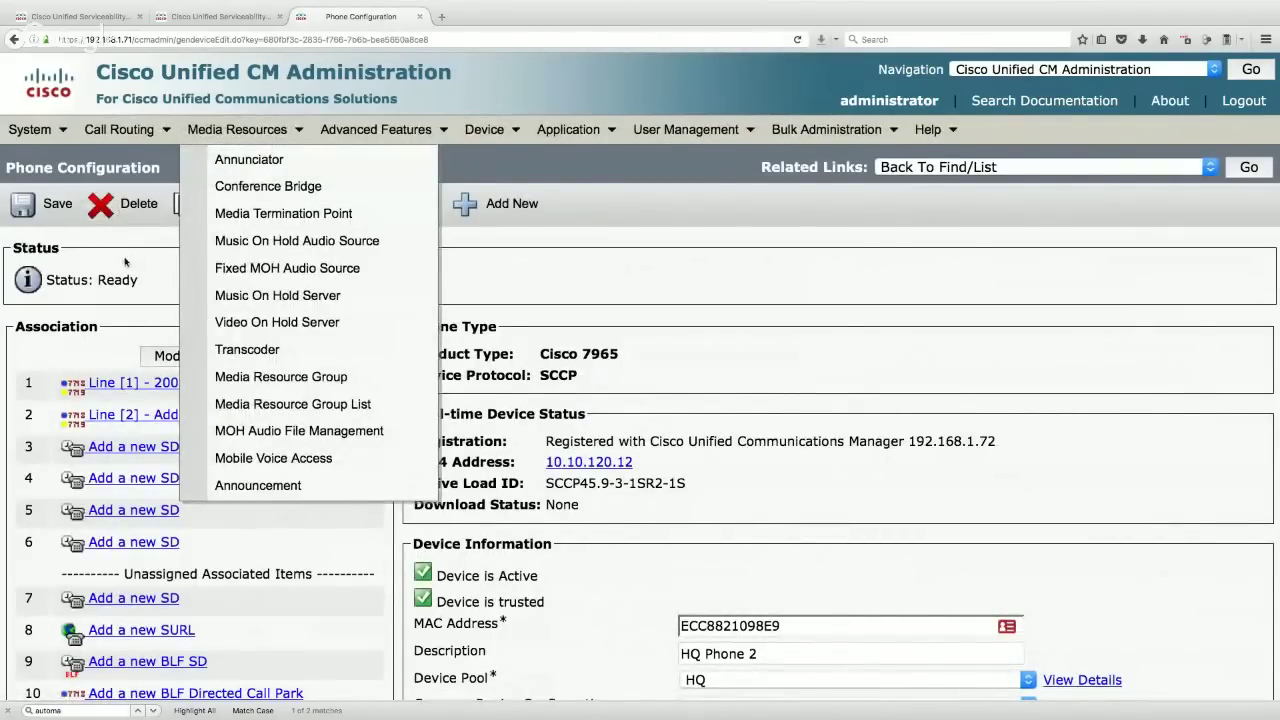
pyautogui.click(55, 206)
pyautogui.click(729, 315)
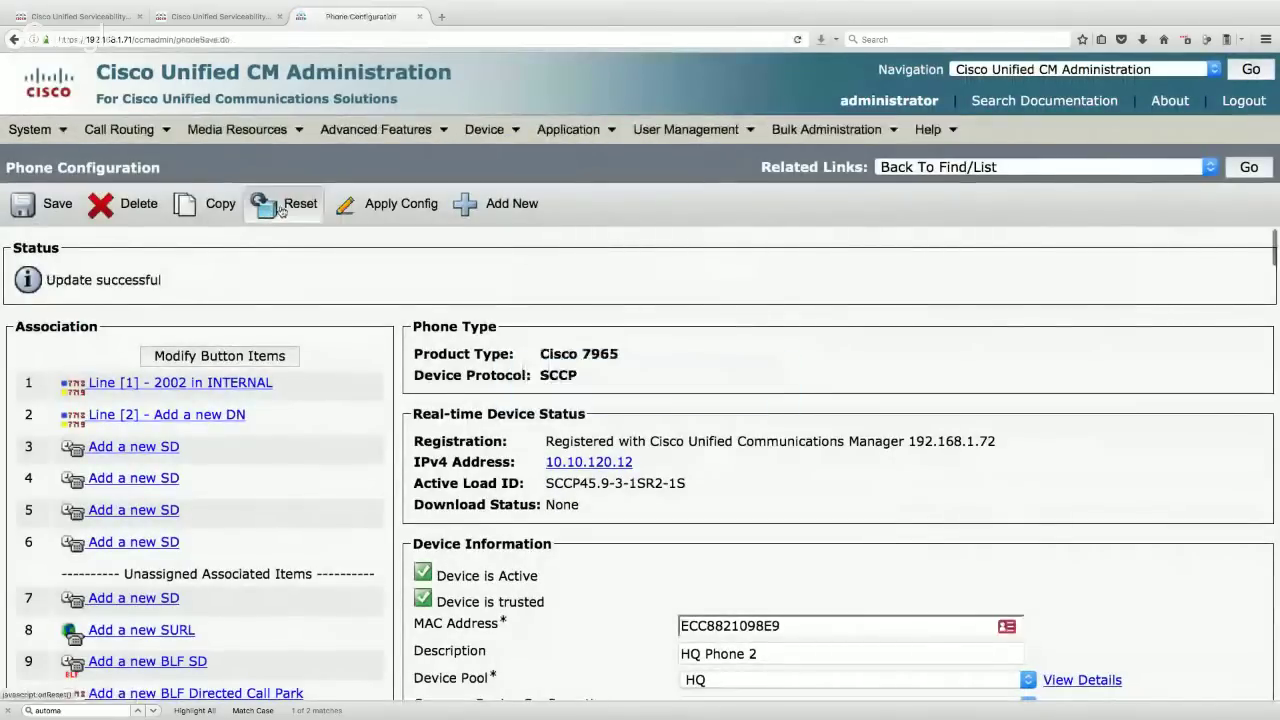
# - Reset HQ Phone 2 and close the Device Reset window
pyautogui.click(282, 208)
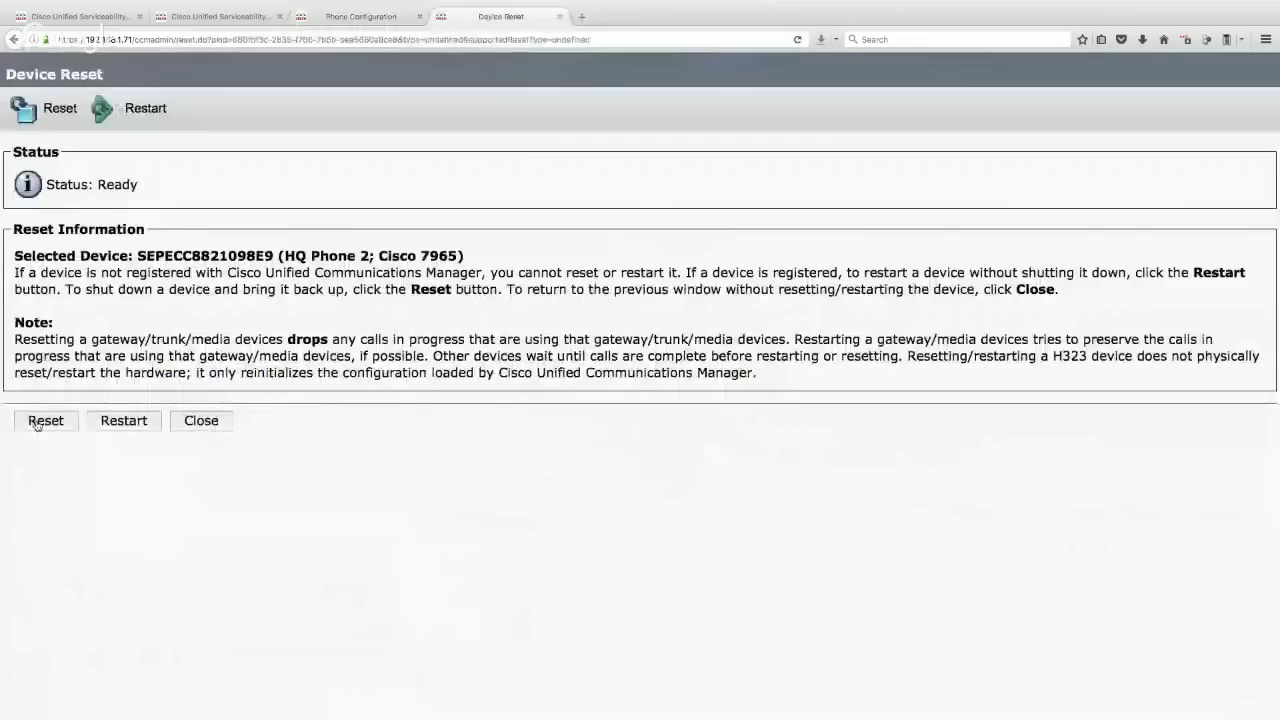
pyautogui.click(45, 420)
pyautogui.click(200, 421)
pyautogui.moveTo(42, 130)
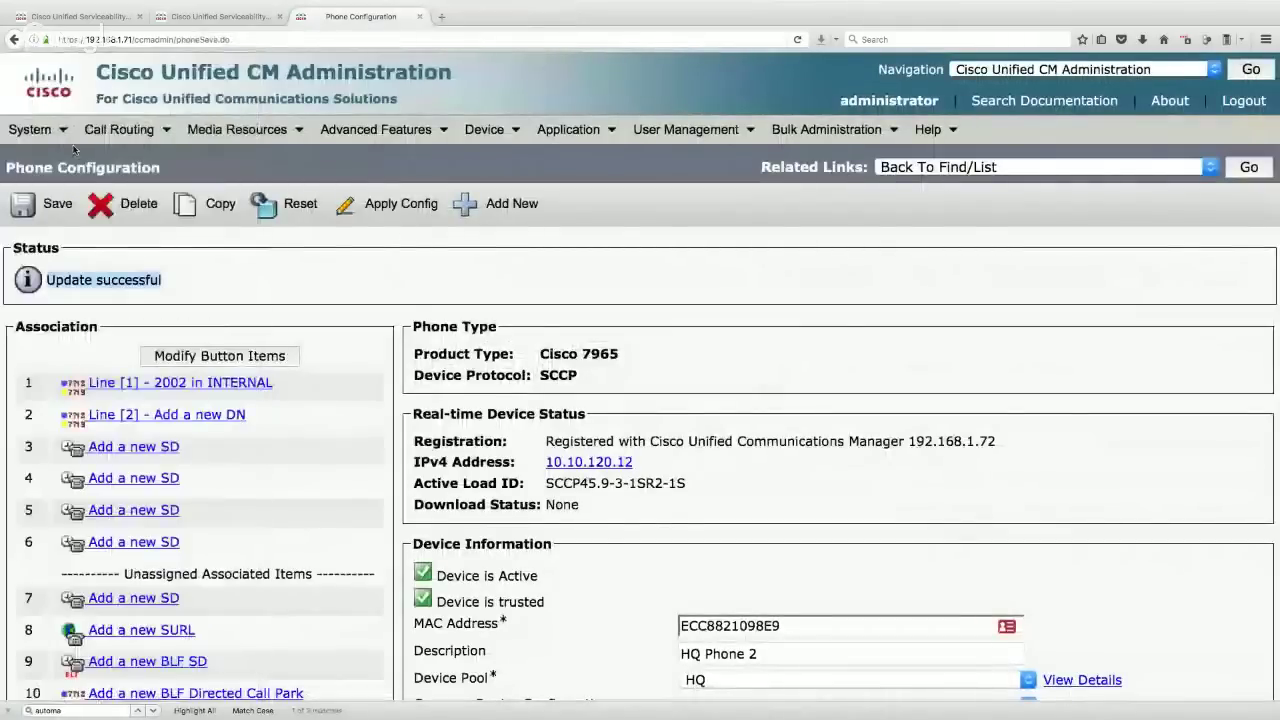
# - Open a new DHCP Server configuration from System > DHCP > DHCP Server
pyautogui.moveTo(47, 341)
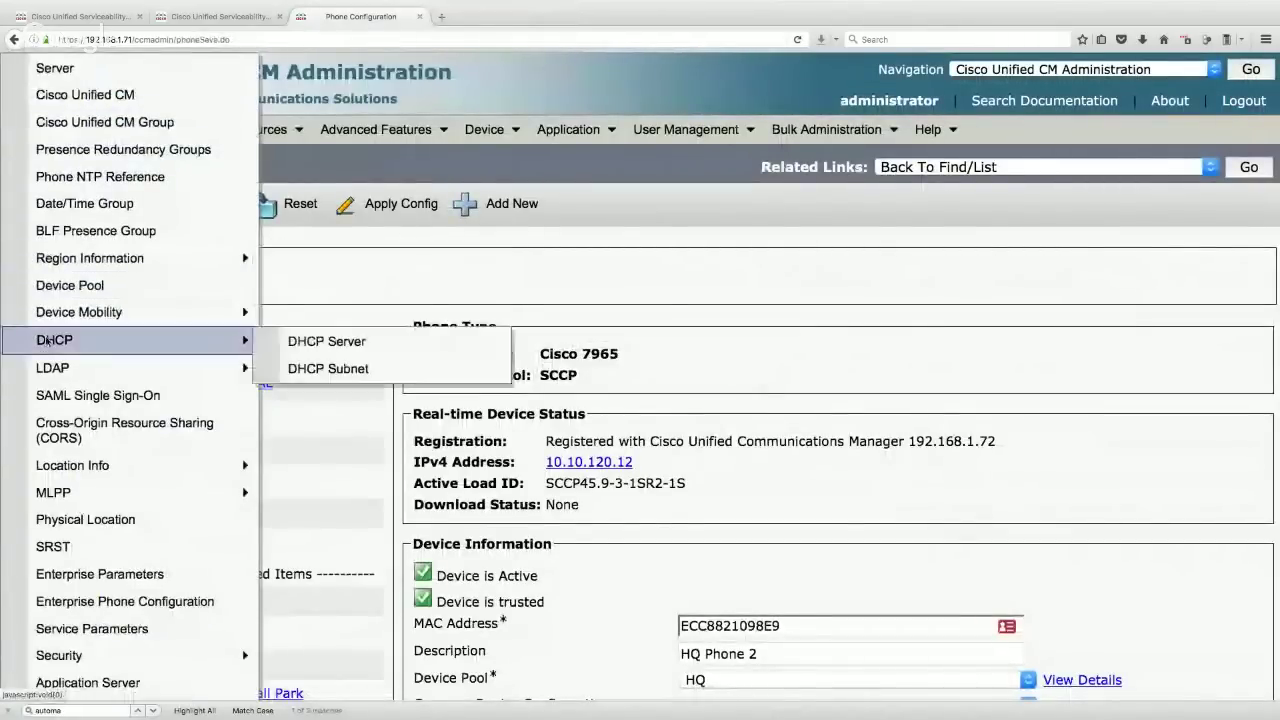
pyautogui.click(322, 341)
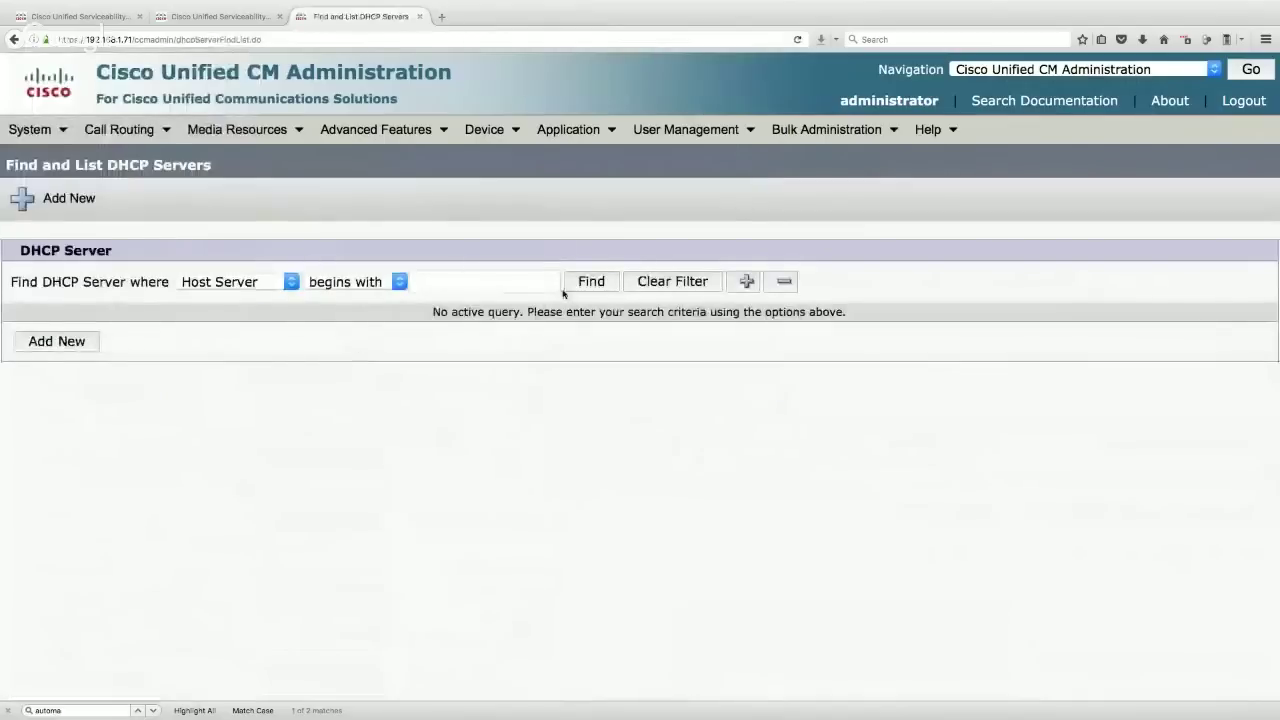
pyautogui.click(591, 287)
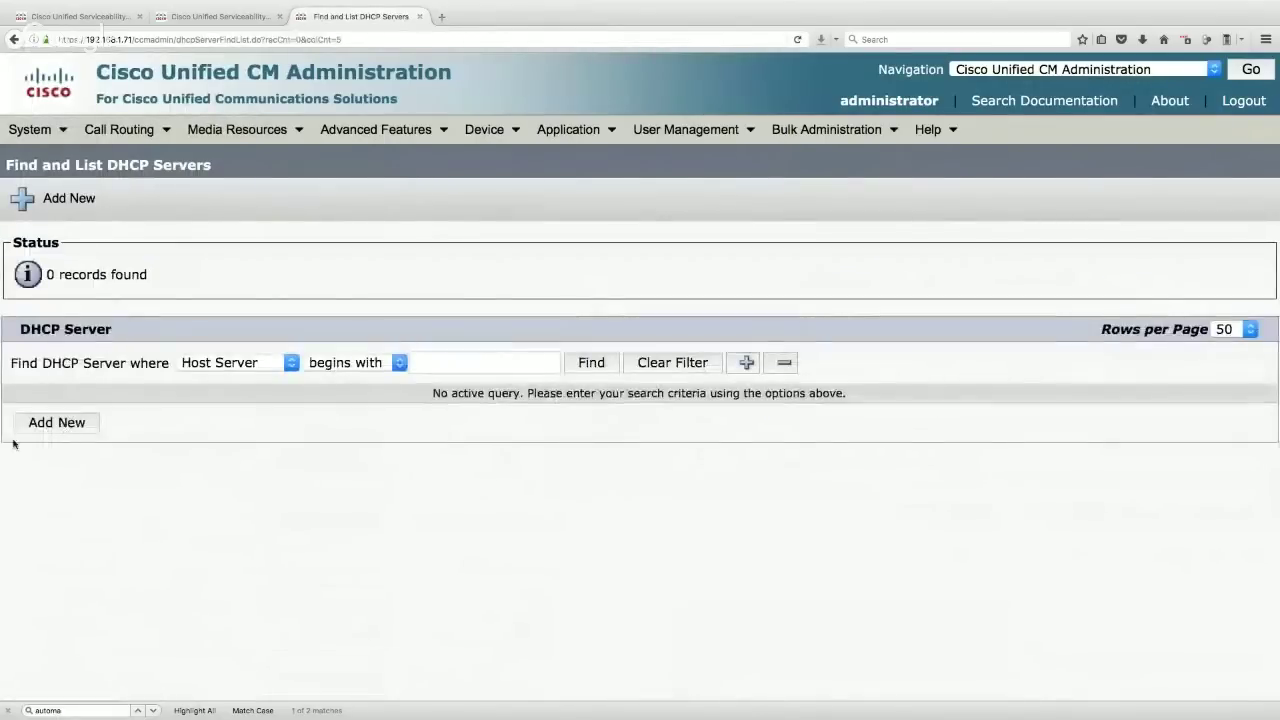
pyautogui.click(58, 424)
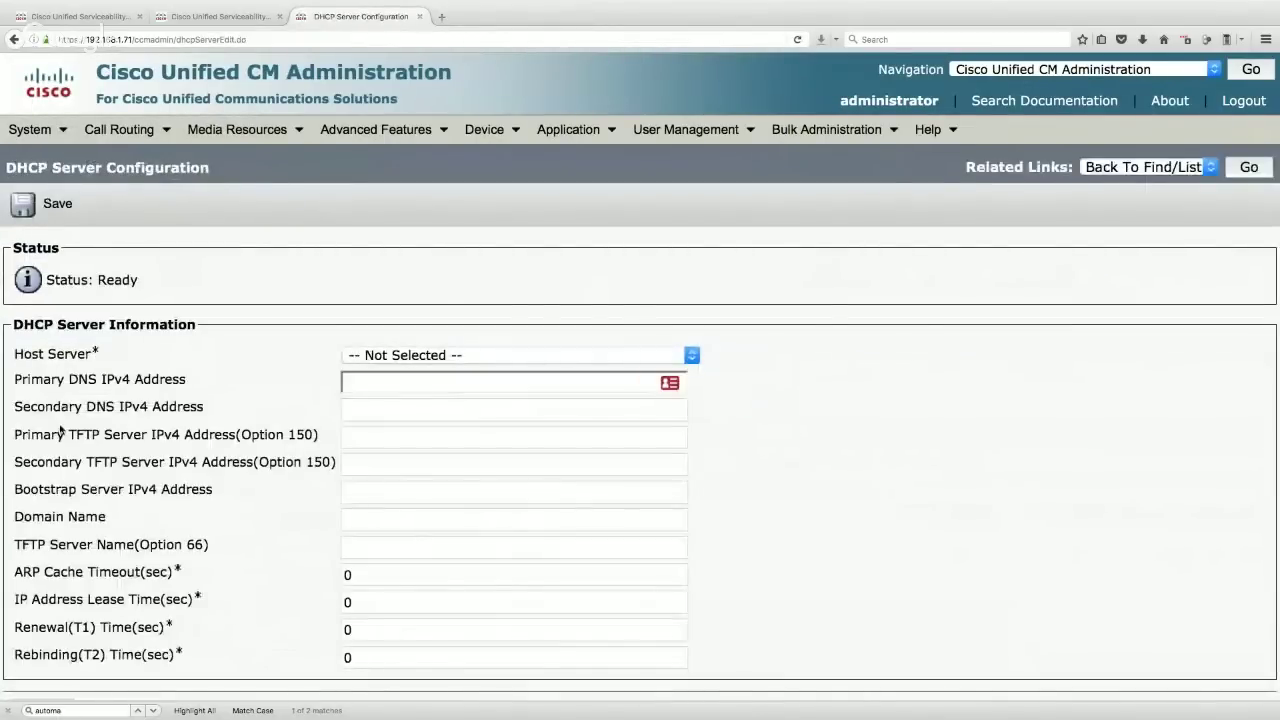
# - Choose 192.168.1.71 as the DHCP Host Server
pyautogui.click(489, 359)
pyautogui.click(471, 372)
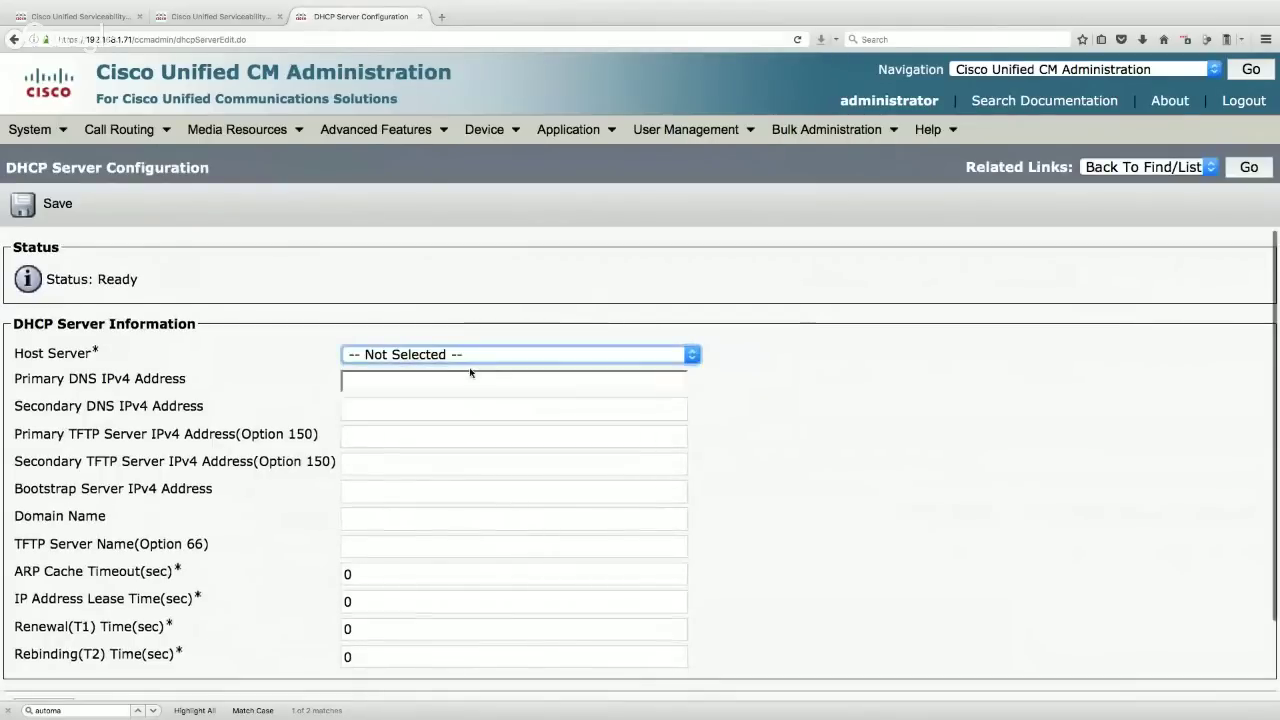
pyautogui.click(468, 356)
pyautogui.click(412, 392)
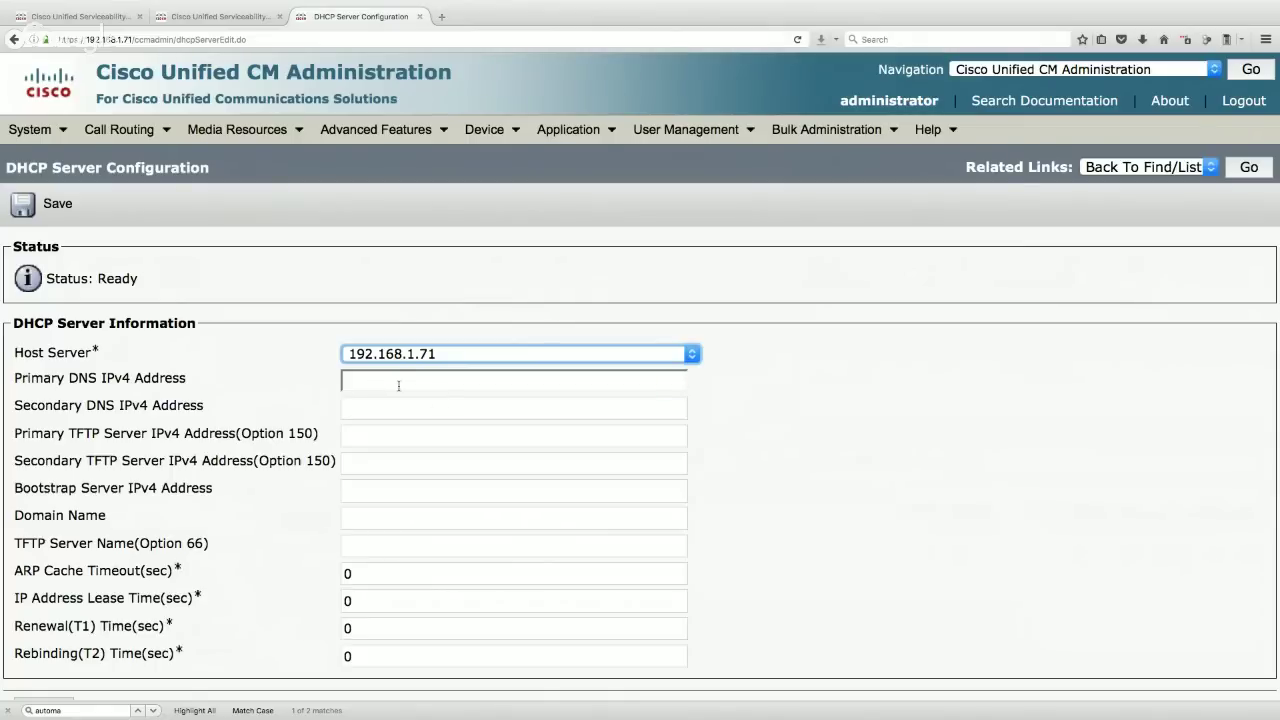
# - Enter 192.168.1.71 as the primary TFTP server address
pyautogui.click(382, 384)
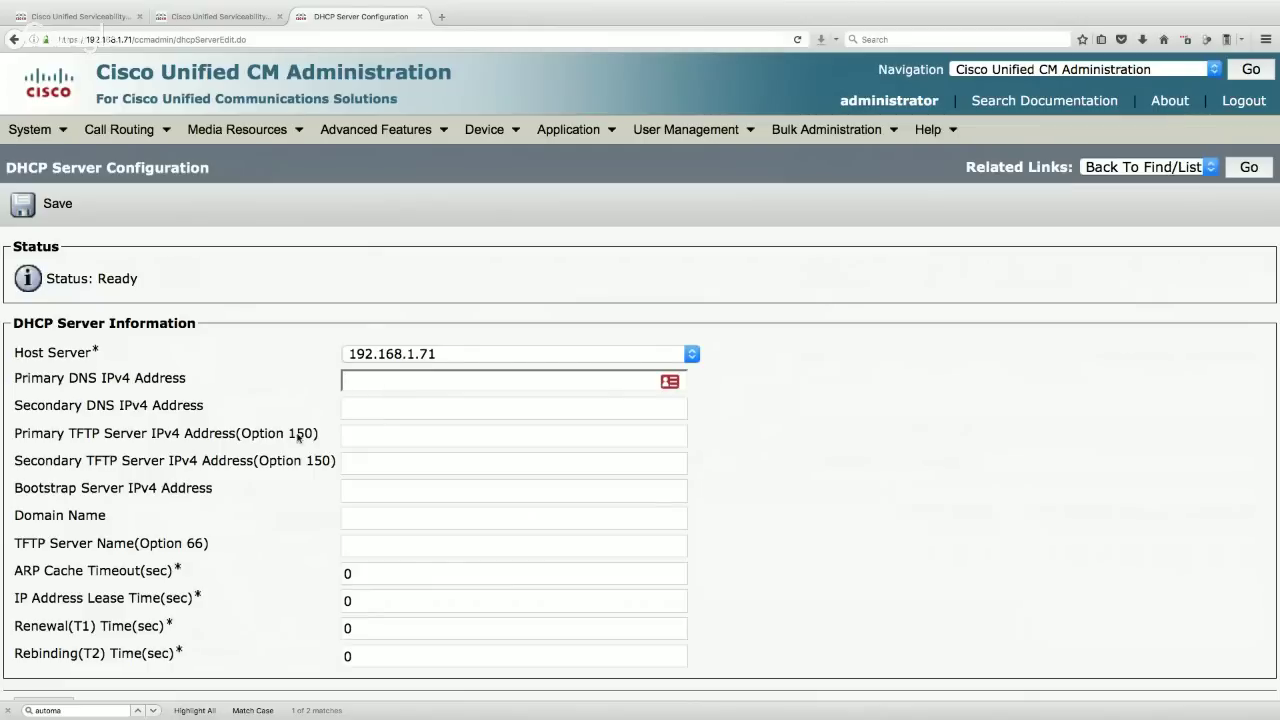
pyautogui.click(393, 436)
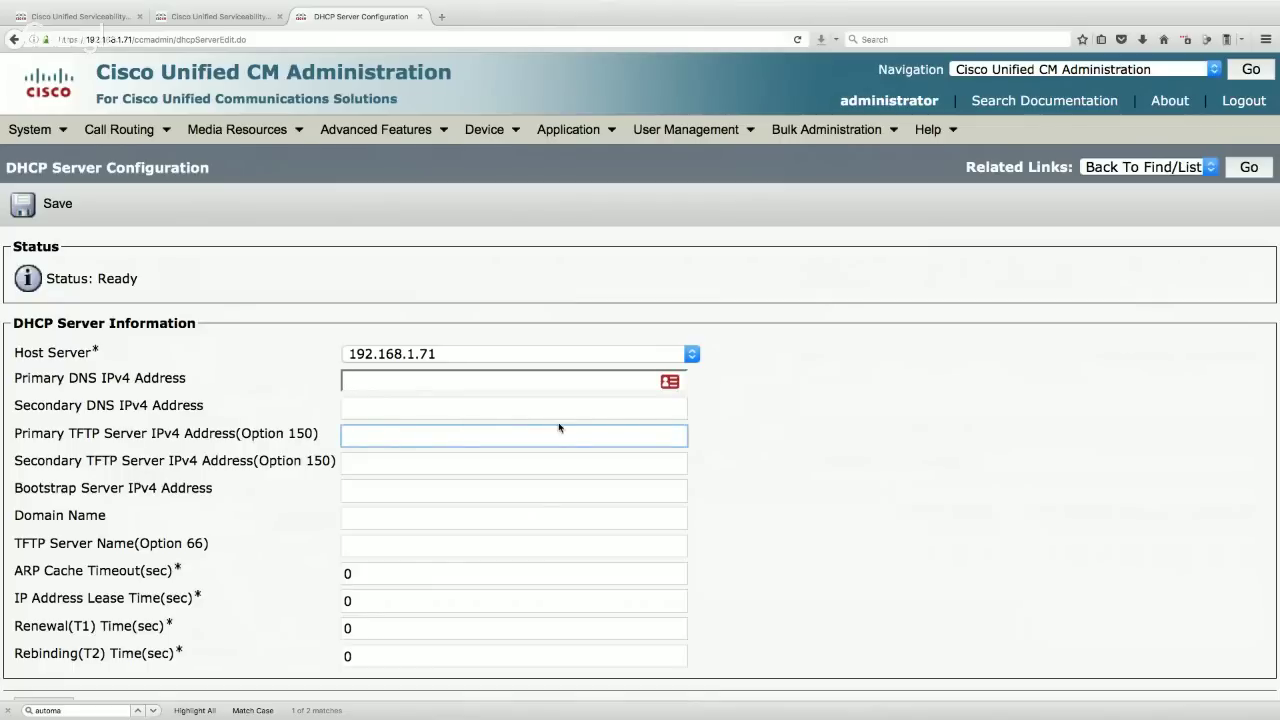
pyautogui.write('192.168')
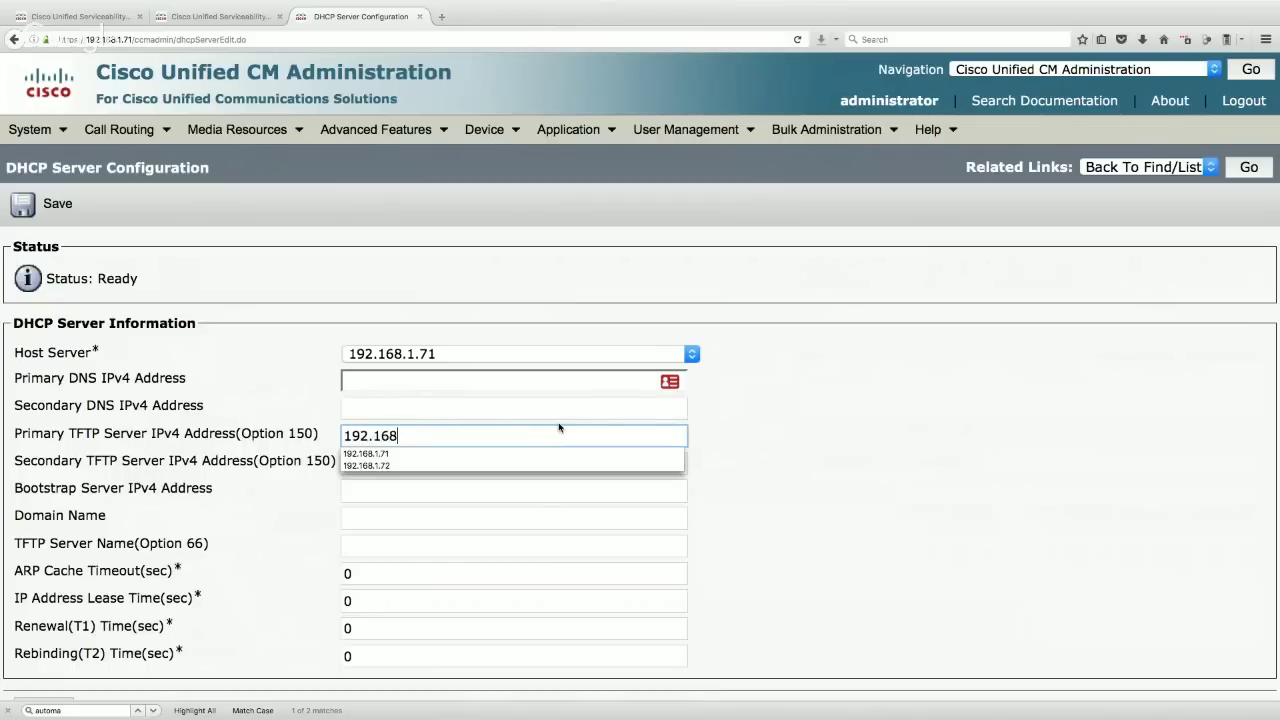
pyautogui.write('.1.71')
pyautogui.click(825, 469)
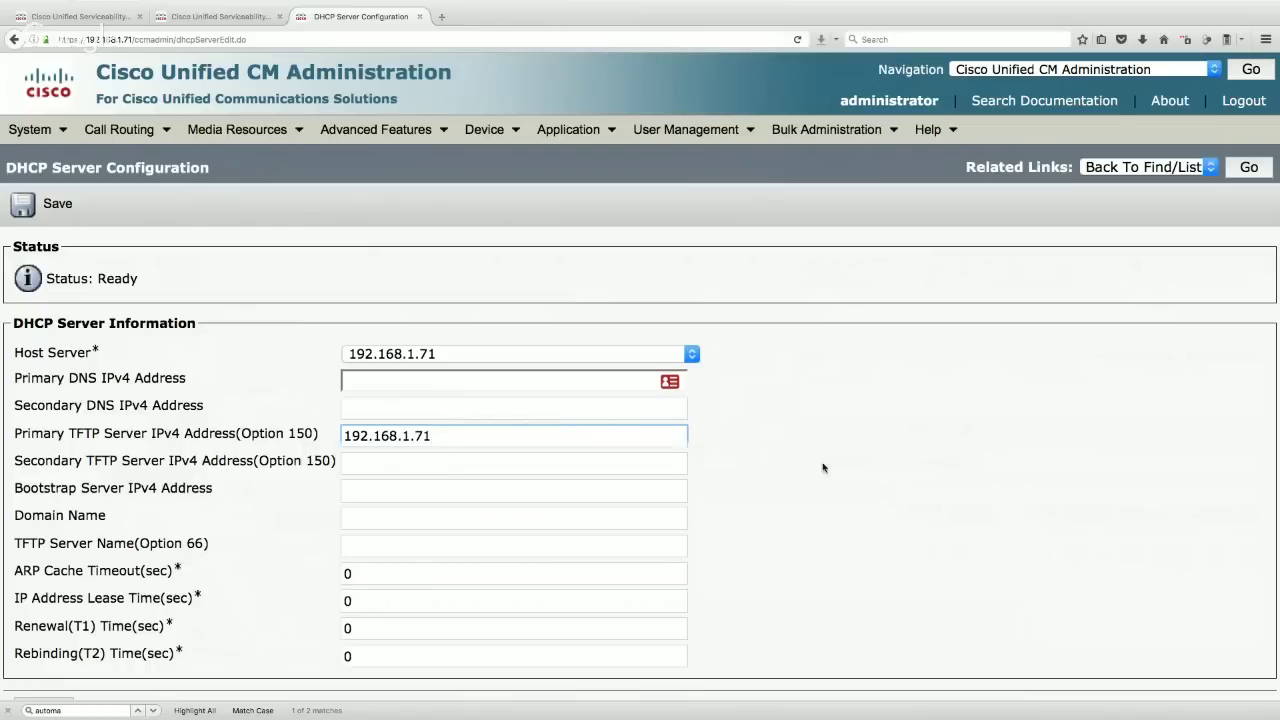
# - Enter 192.168.1.72 as the secondary TFTP server and save the DHCP server
pyautogui.click(444, 461)
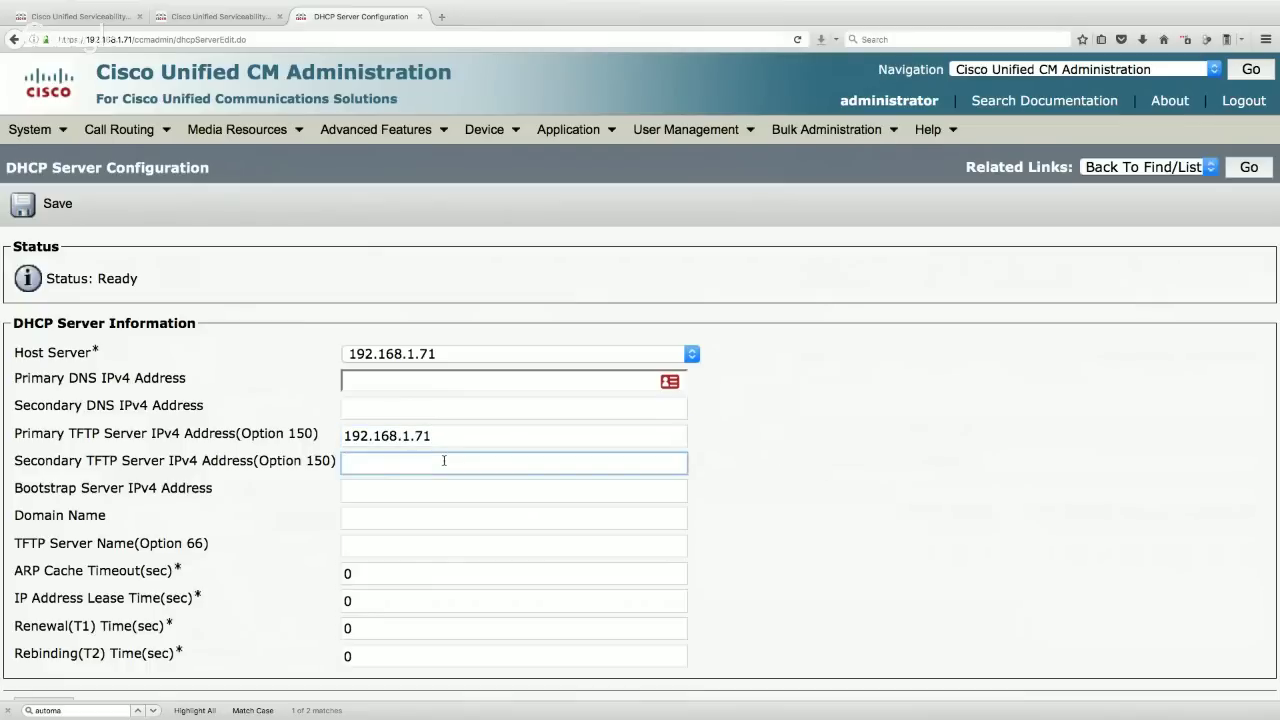
pyautogui.write('192.168.1.72')
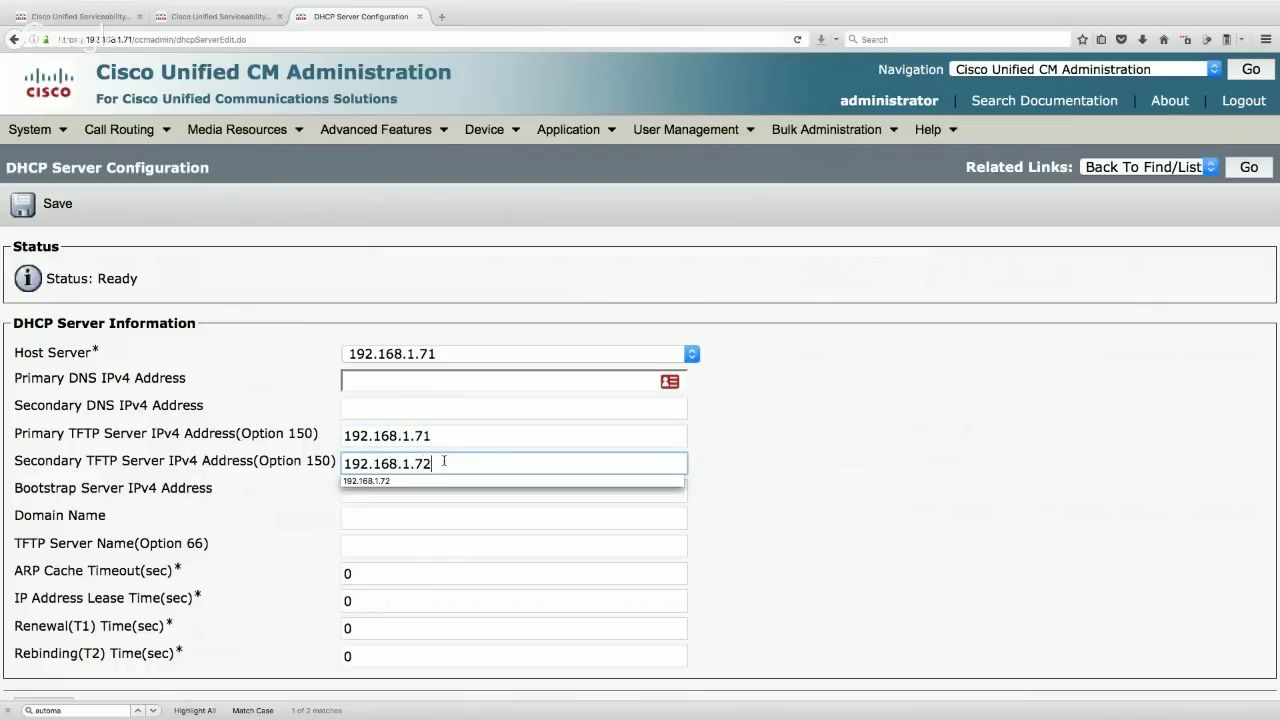
pyautogui.click(783, 487)
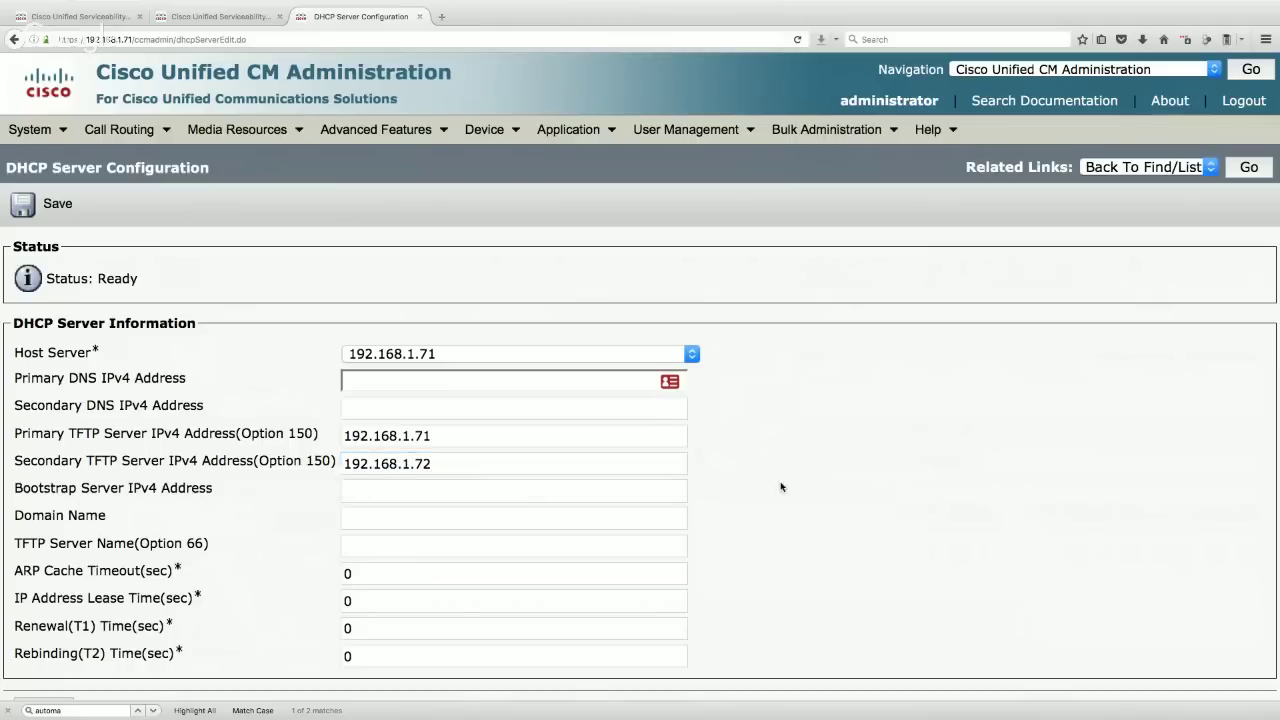
pyautogui.click(384, 381)
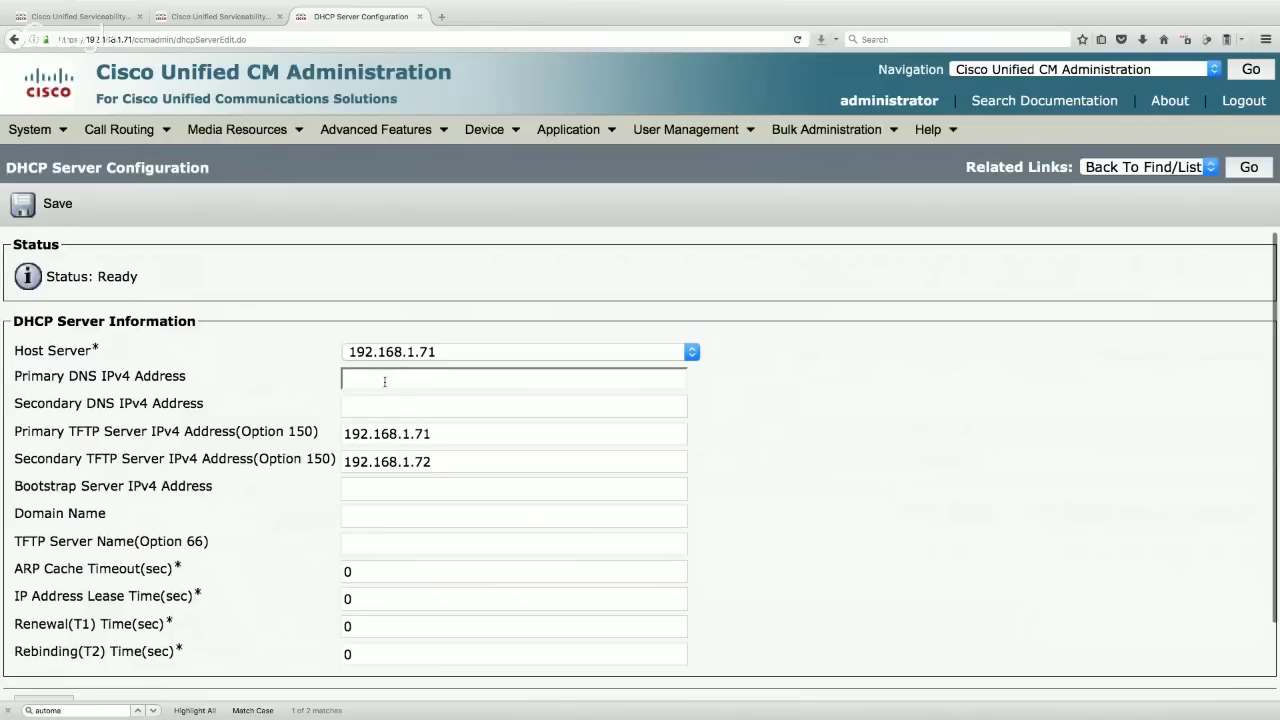
pyautogui.click(46, 207)
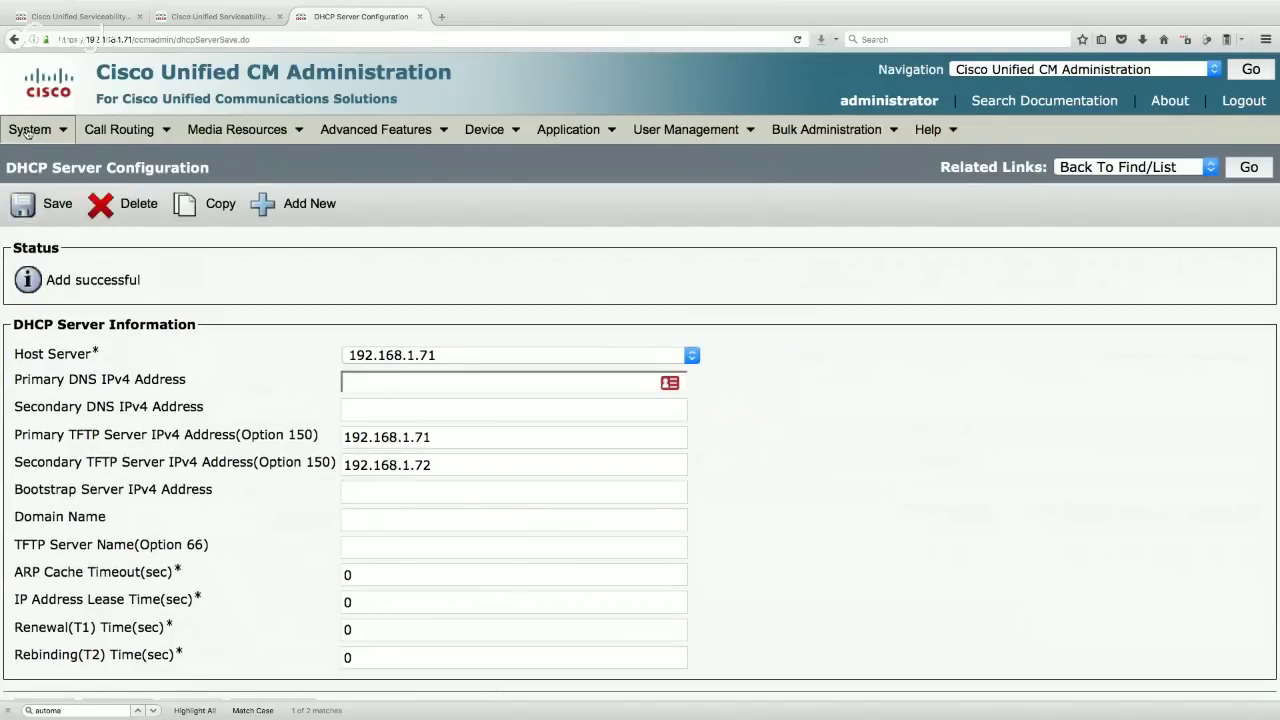
pyautogui.click(30, 129)
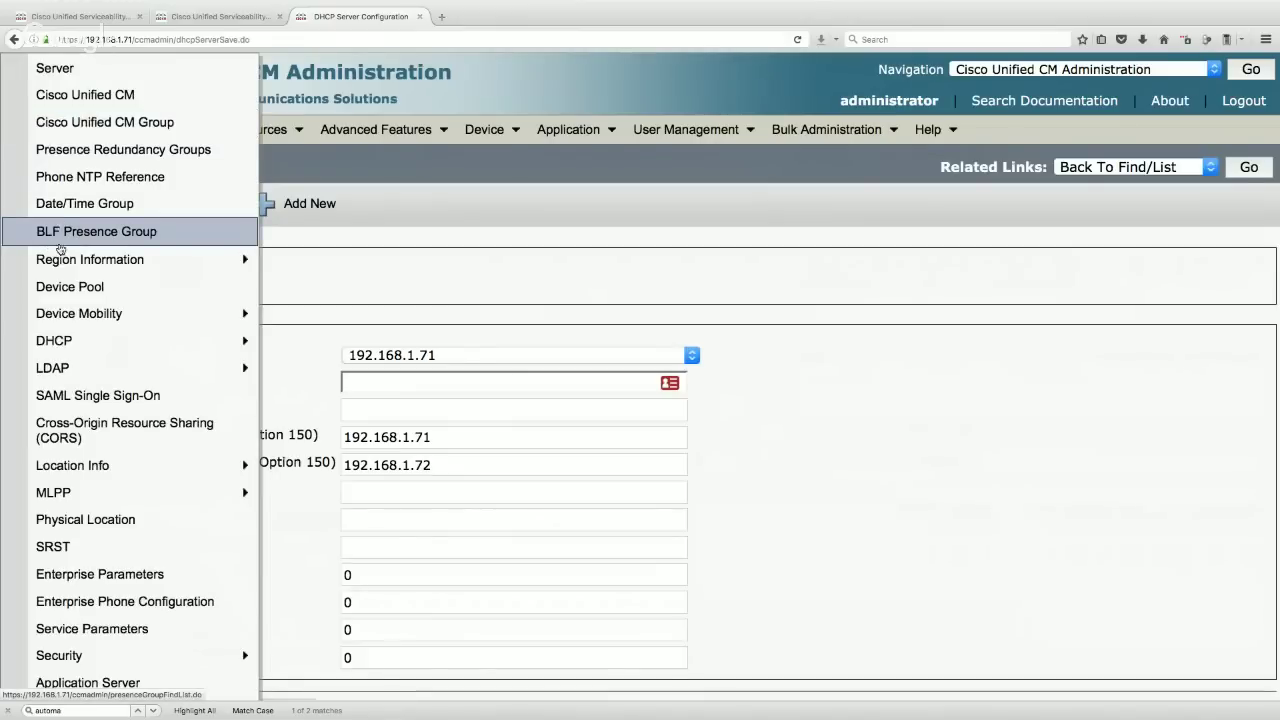
# - Start a new DHCP subnet 10.10.120.0 with subnet mask 255.255.255.0
pyautogui.moveTo(100, 345)
pyautogui.click(326, 372)
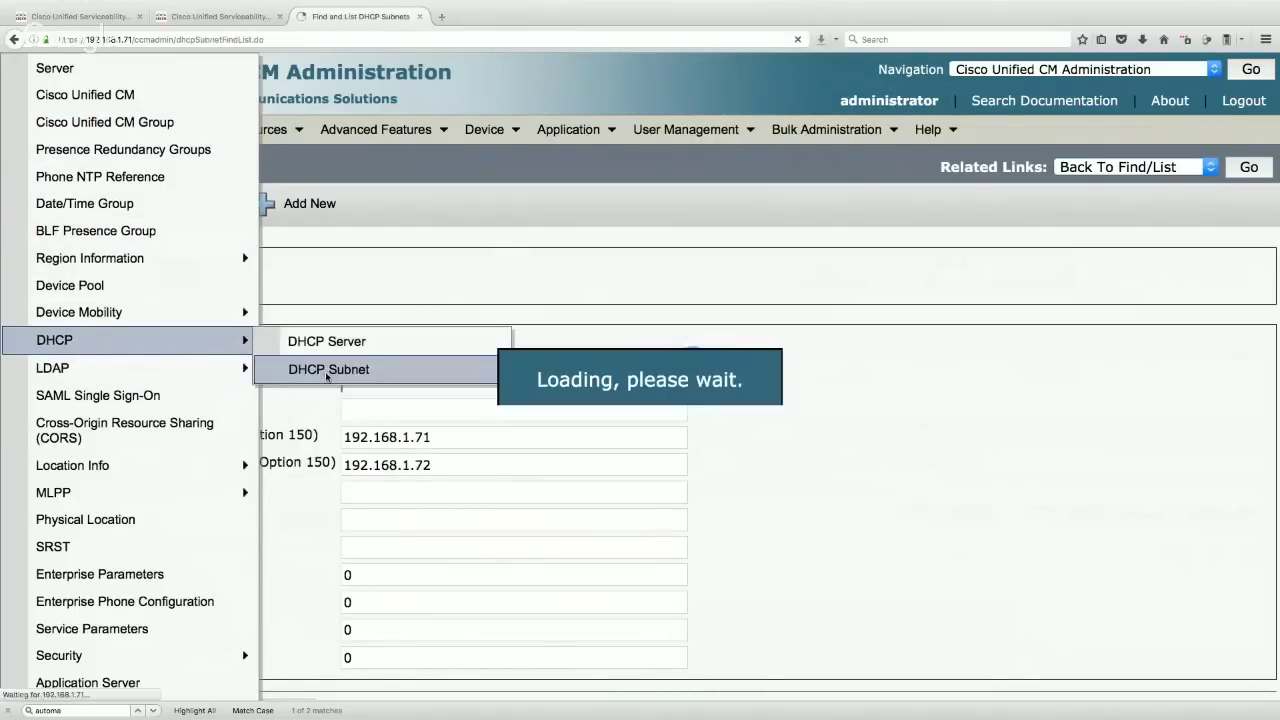
pyautogui.click(670, 283)
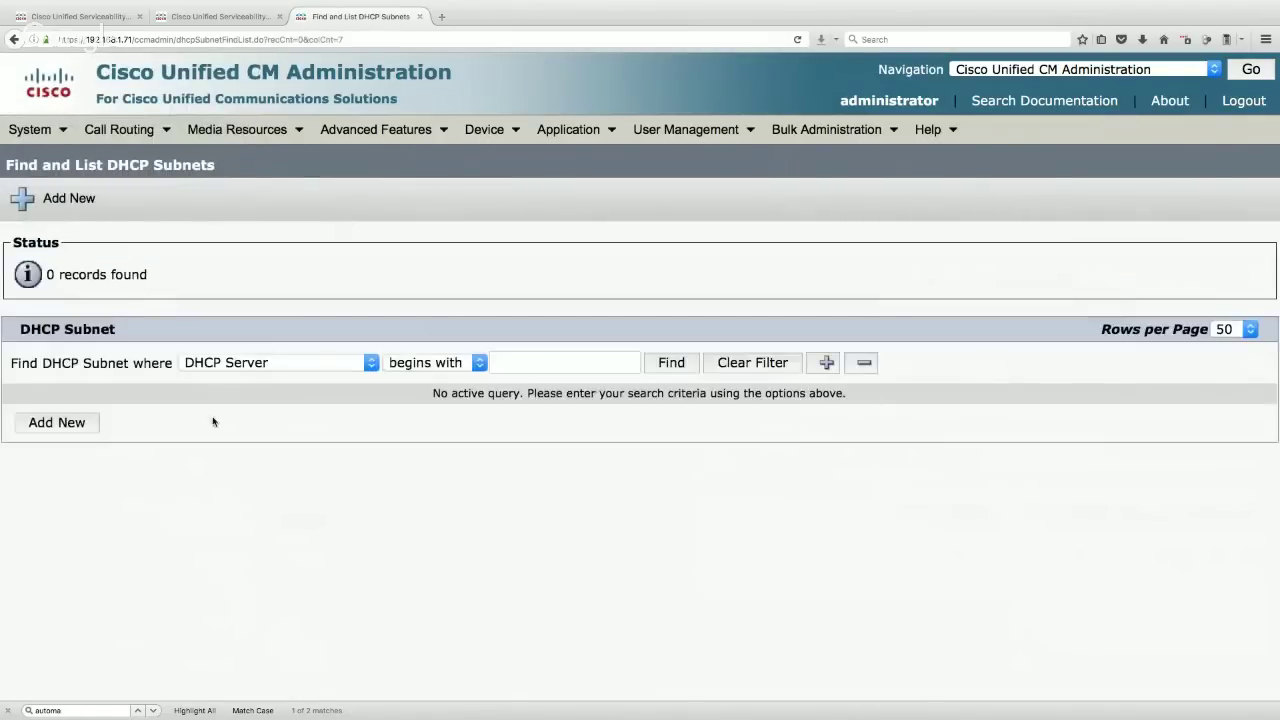
pyautogui.click(77, 425)
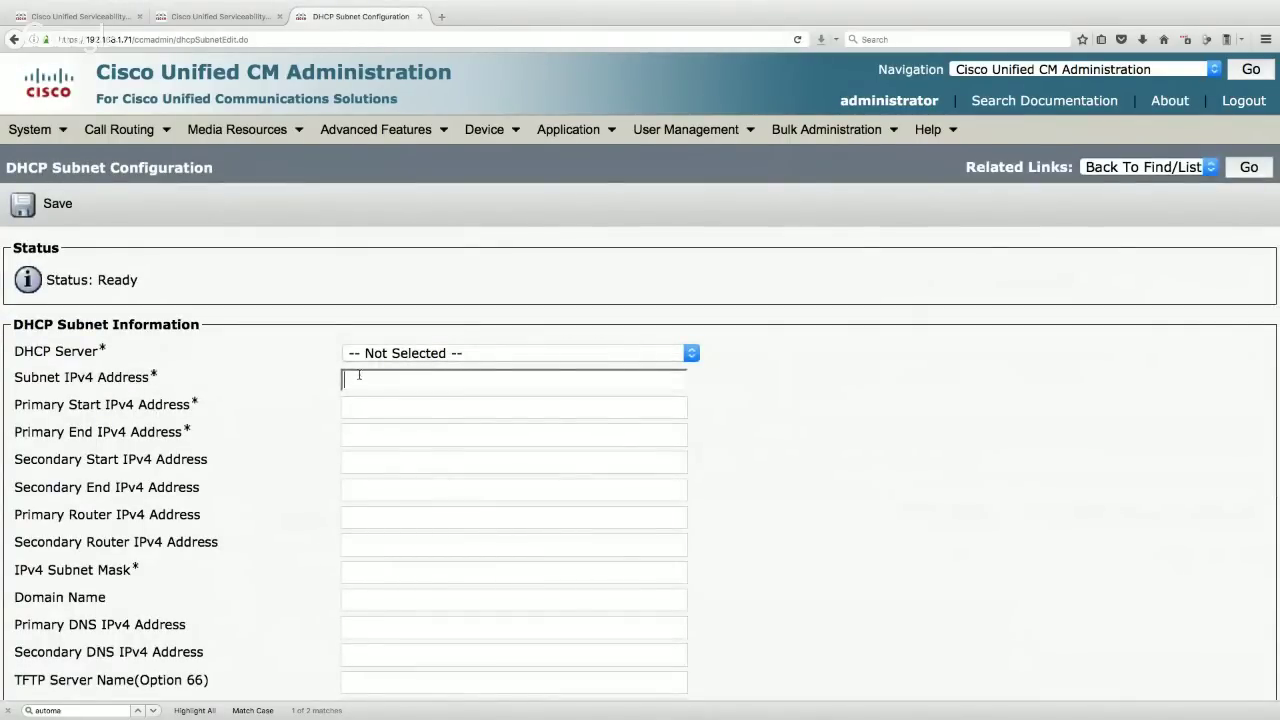
pyautogui.write('10.10.12')
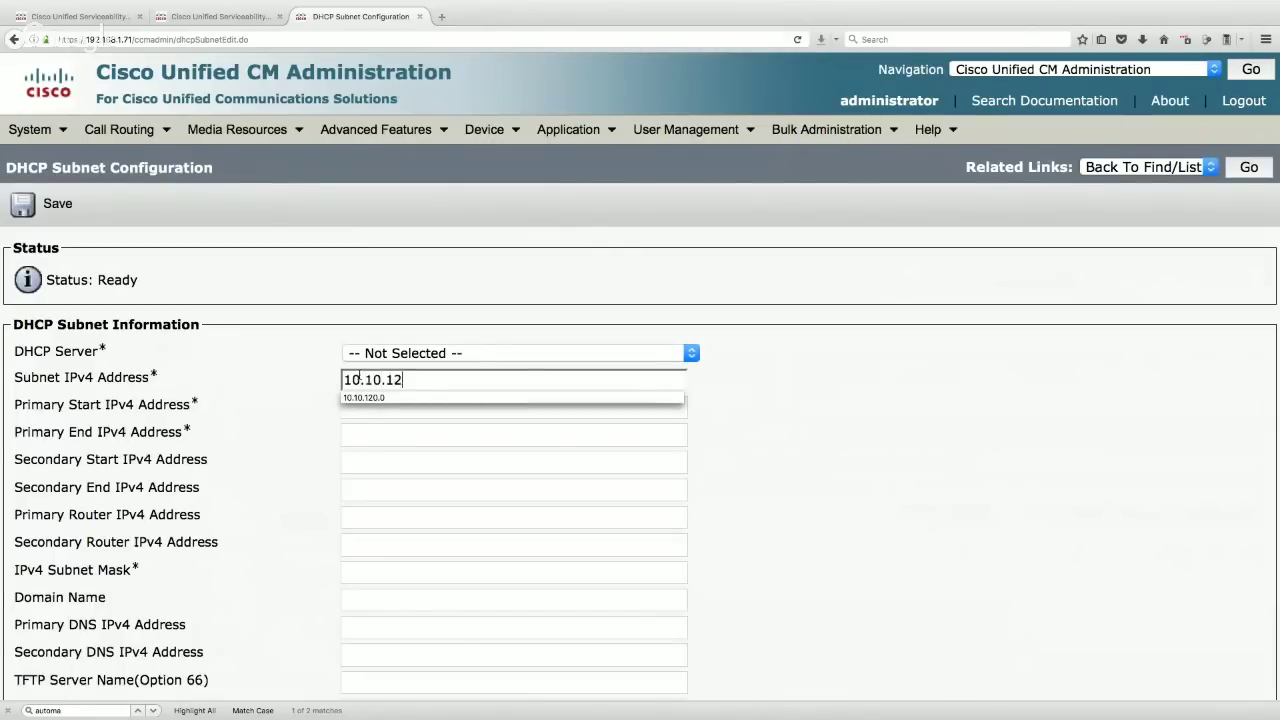
pyautogui.write('0.0')
pyautogui.press('Escape')
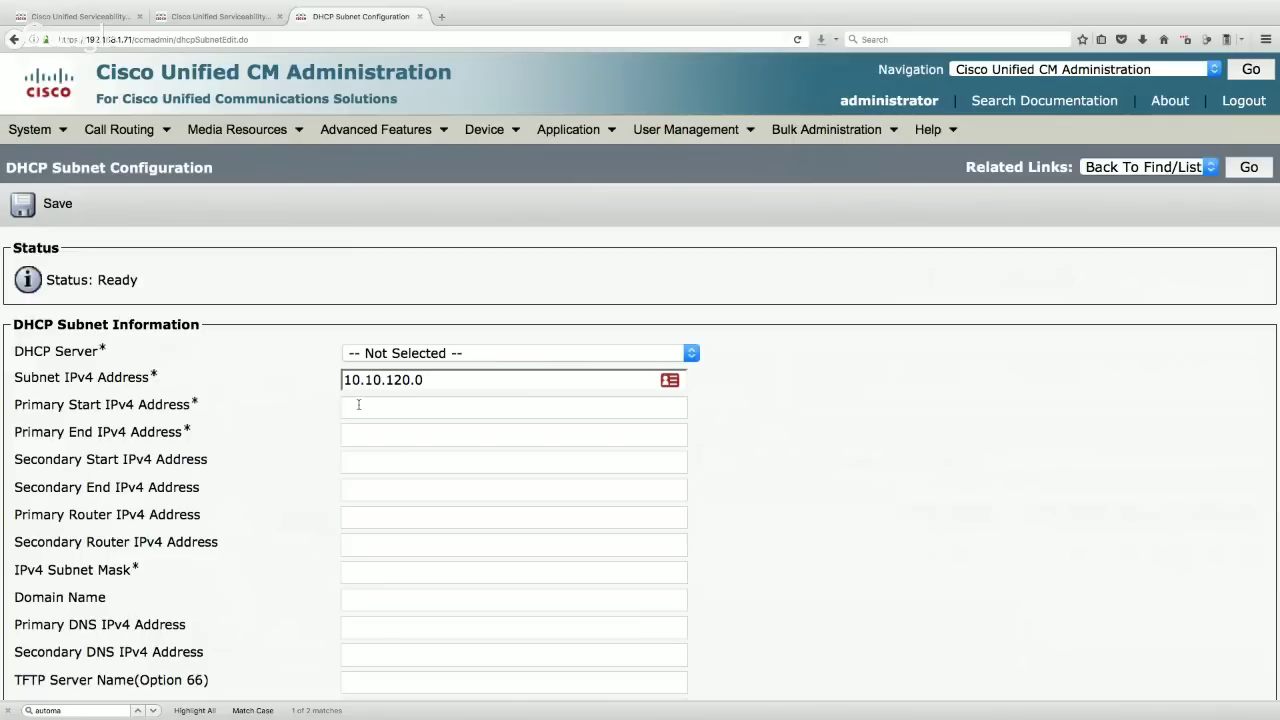
pyautogui.moveTo(133, 570); pyautogui.dragTo(8, 572)
pyautogui.click(370, 573)
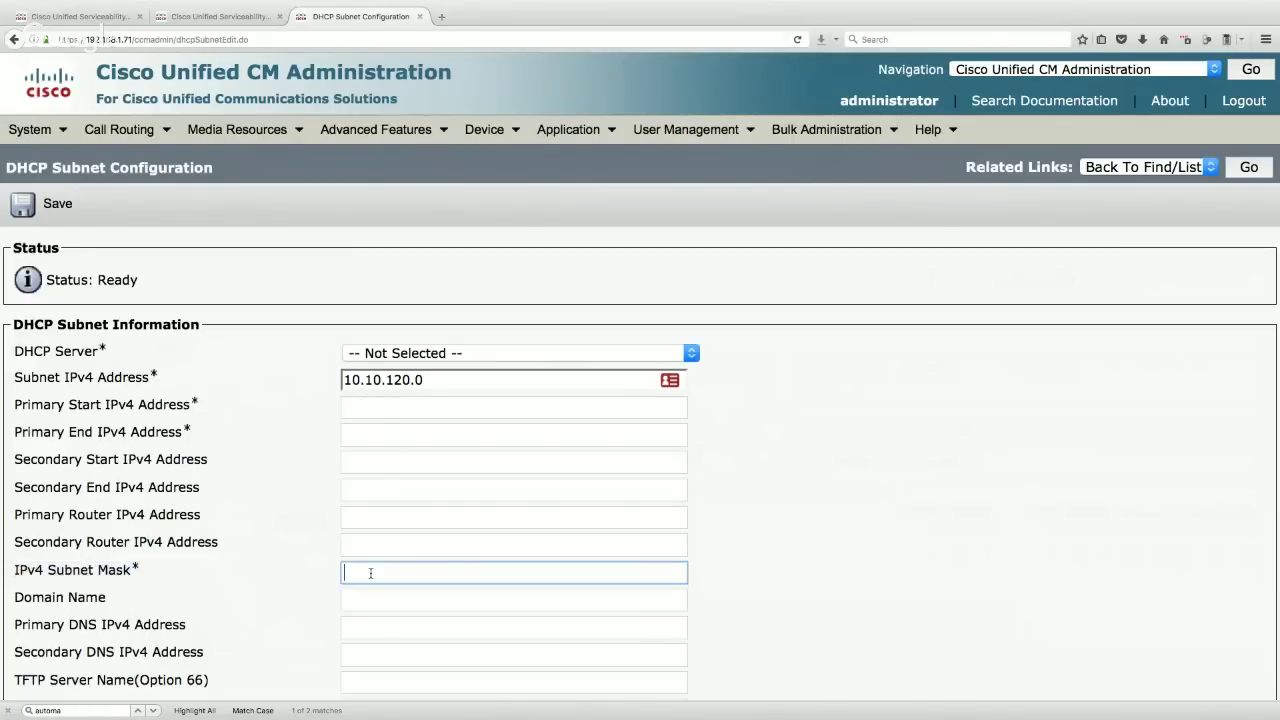
pyautogui.write('255')
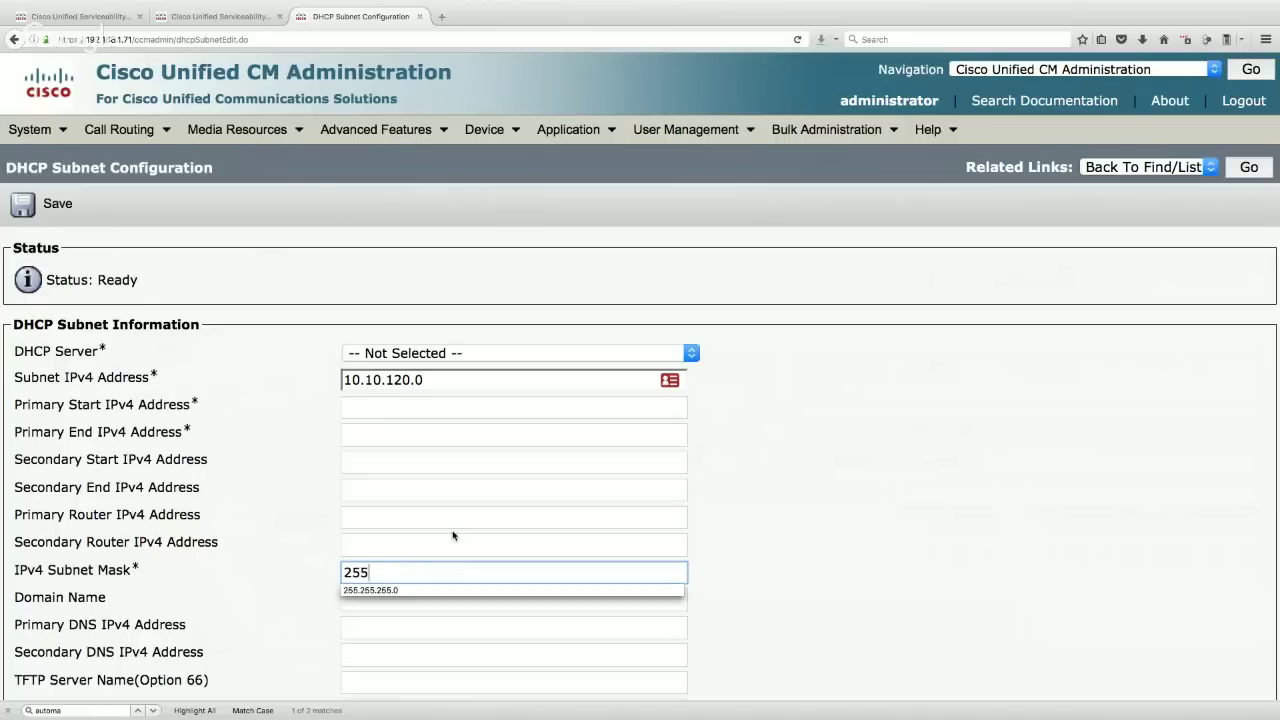
pyautogui.write('.255.255.0')
pyautogui.click(282, 522)
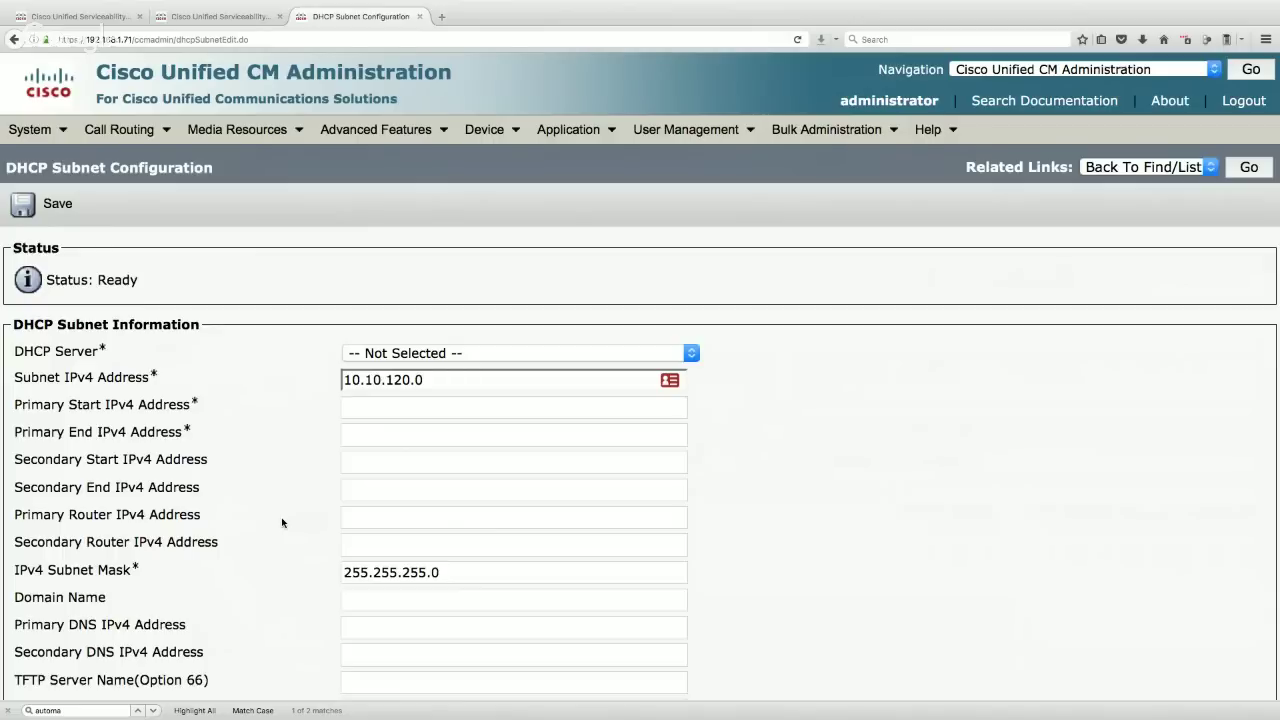
# - Set the address range 10.10.120.10–10.10.120.20 and primary router 10.10.120.1
pyautogui.click(352, 404)
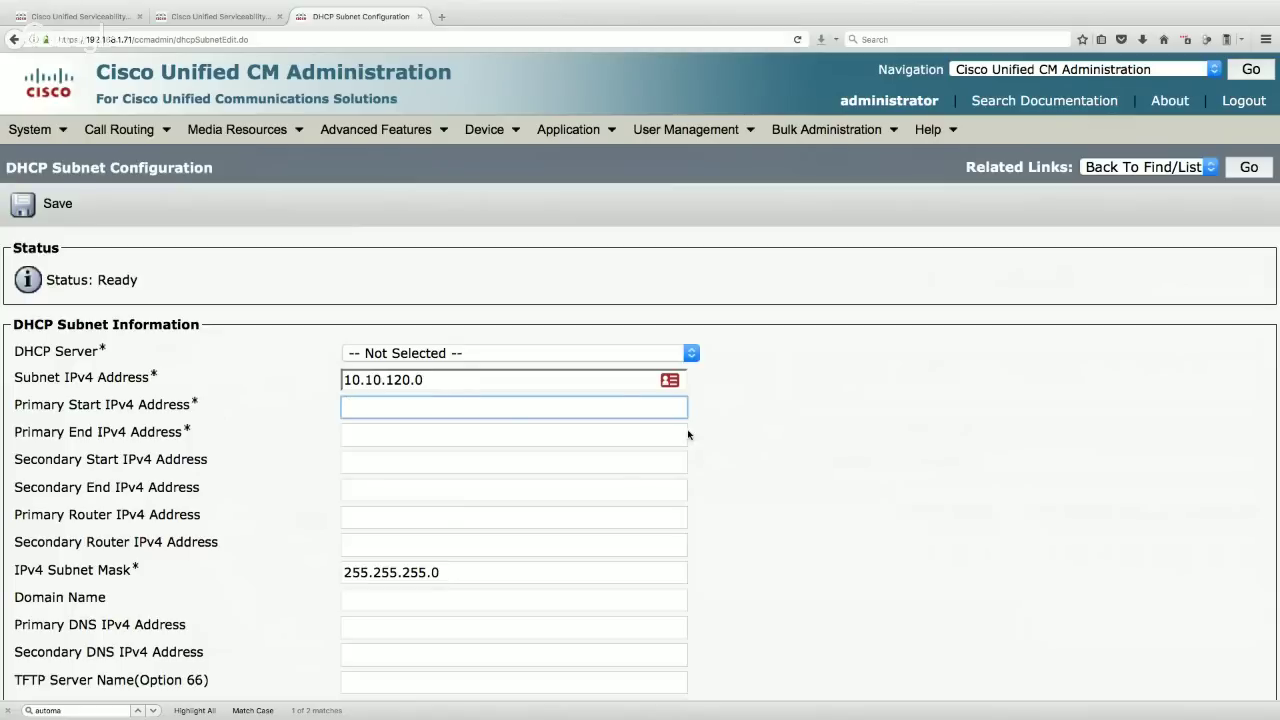
pyautogui.write('10.10.120')
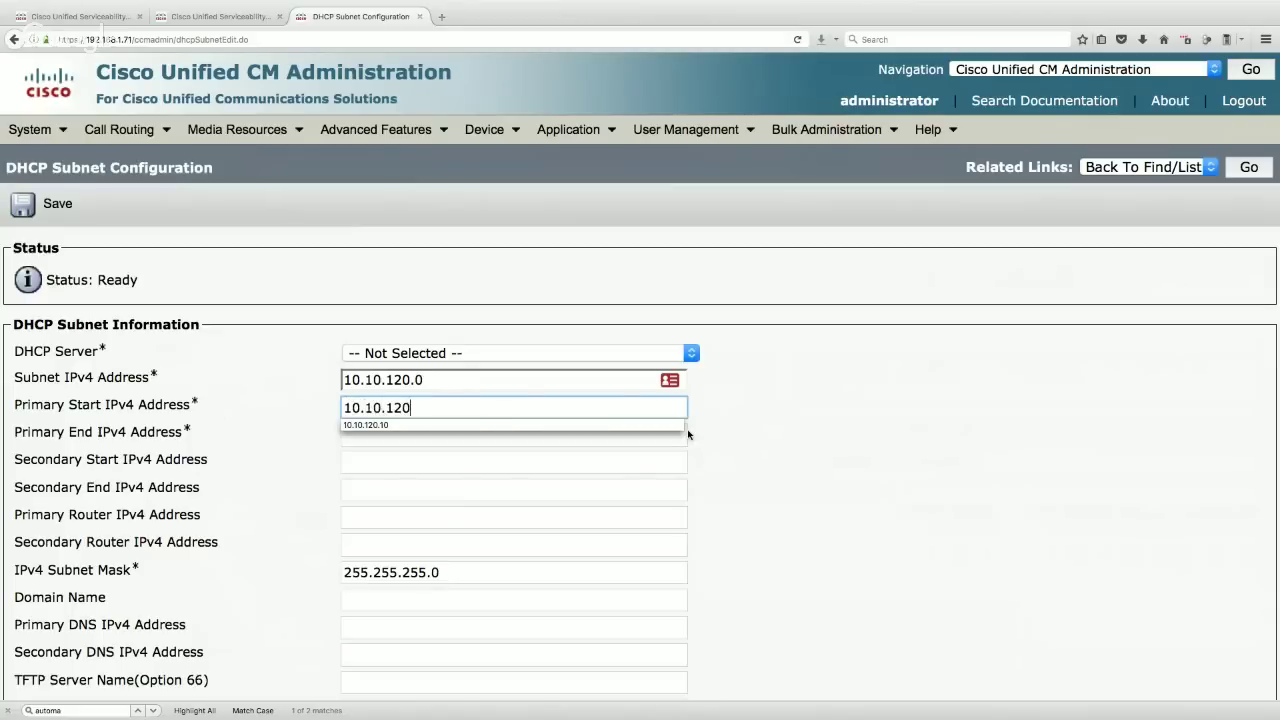
pyautogui.write('.10')
pyautogui.click(350, 434)
pyautogui.write('1')
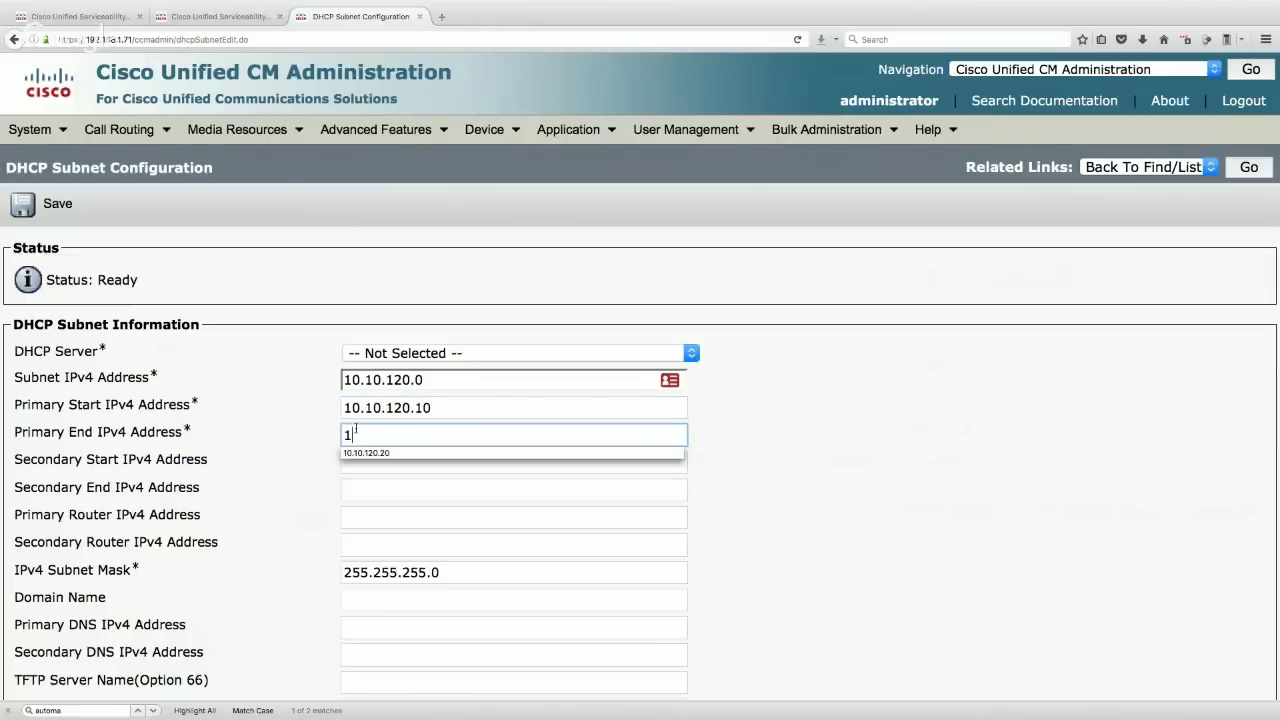
pyautogui.write('0.10.120.20')
pyautogui.click(298, 422)
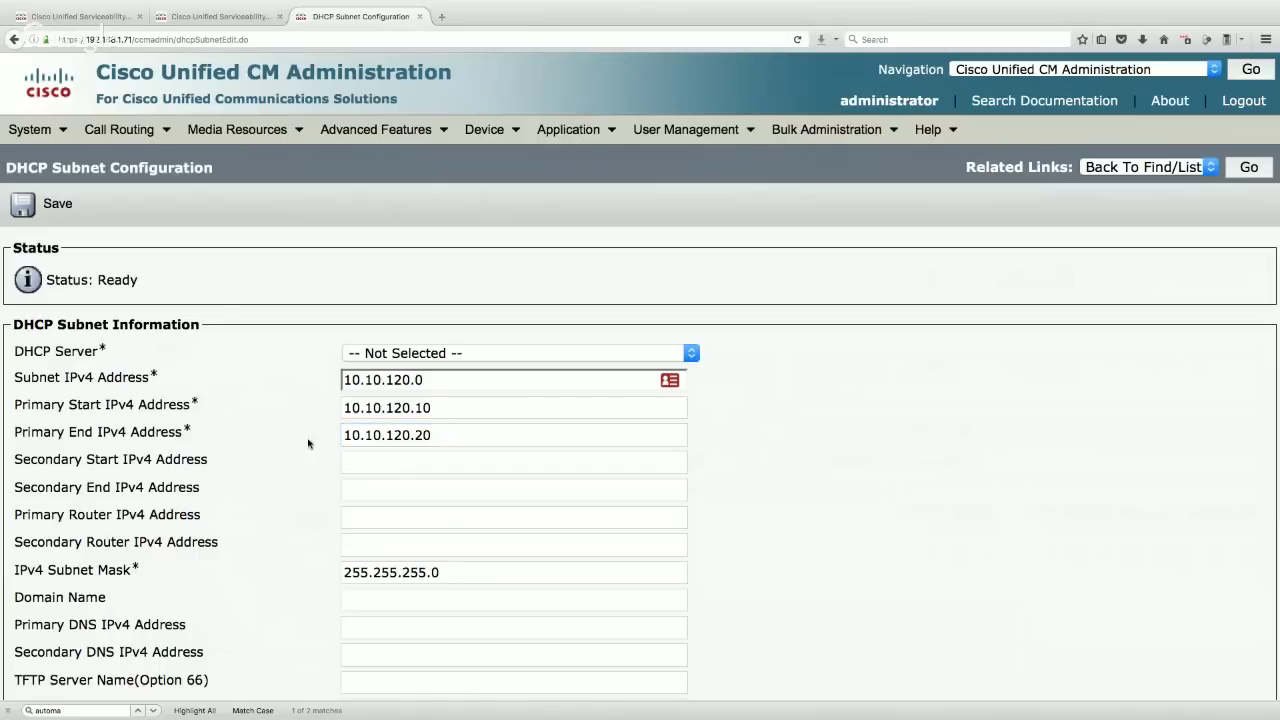
pyautogui.click(358, 514)
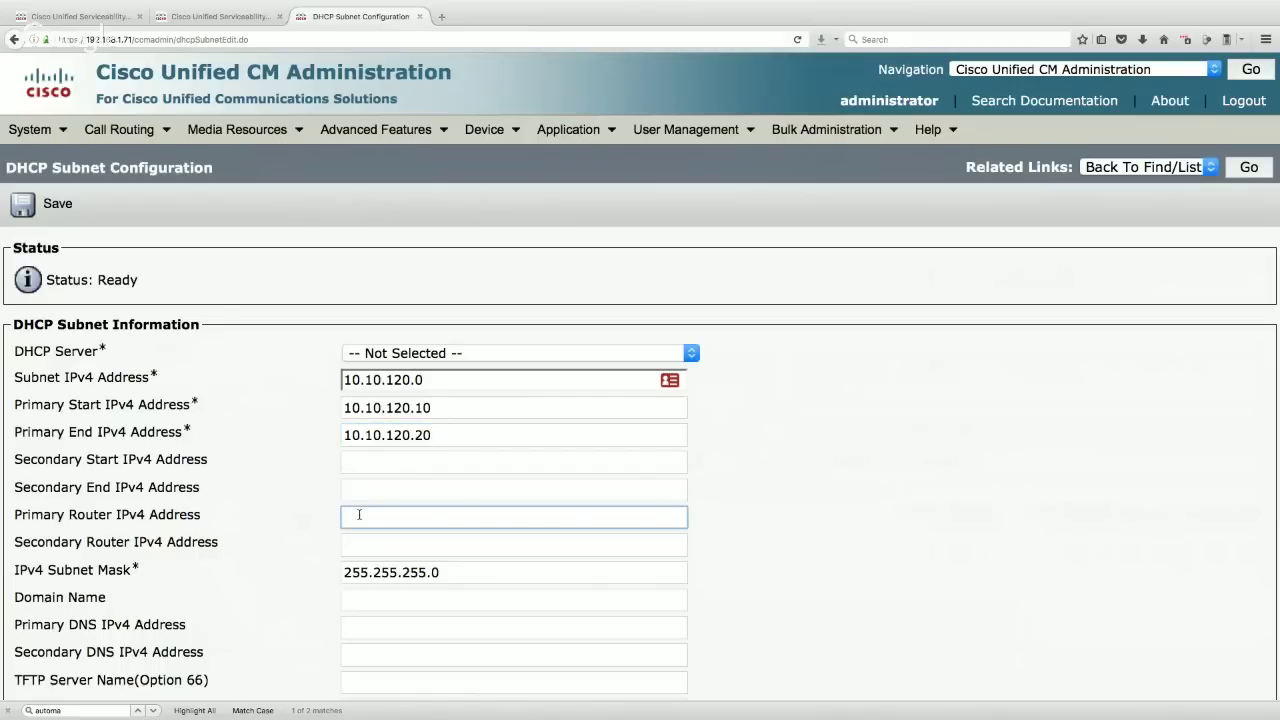
pyautogui.write('10.10.120.1')
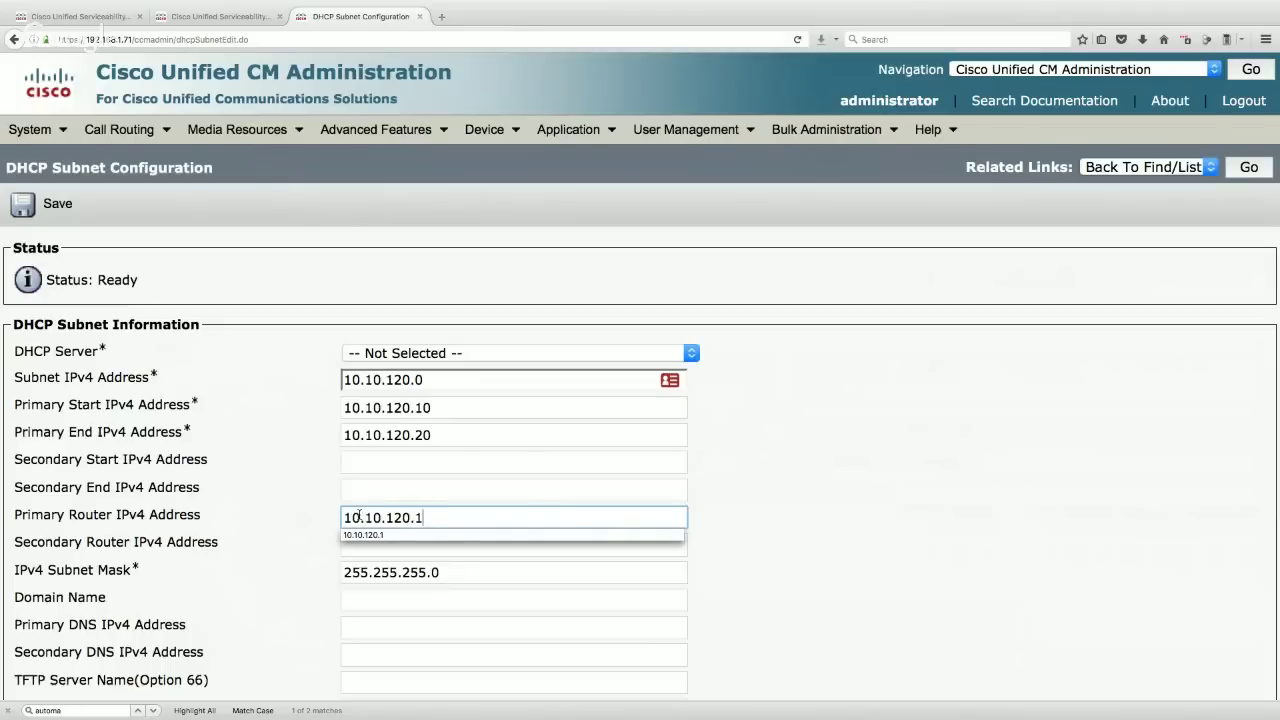
pyautogui.press('Escape')
# - Assign the subnet to DHCP server 192.168.1.71 and save it
pyautogui.click(276, 518)
pyautogui.click(48, 211)
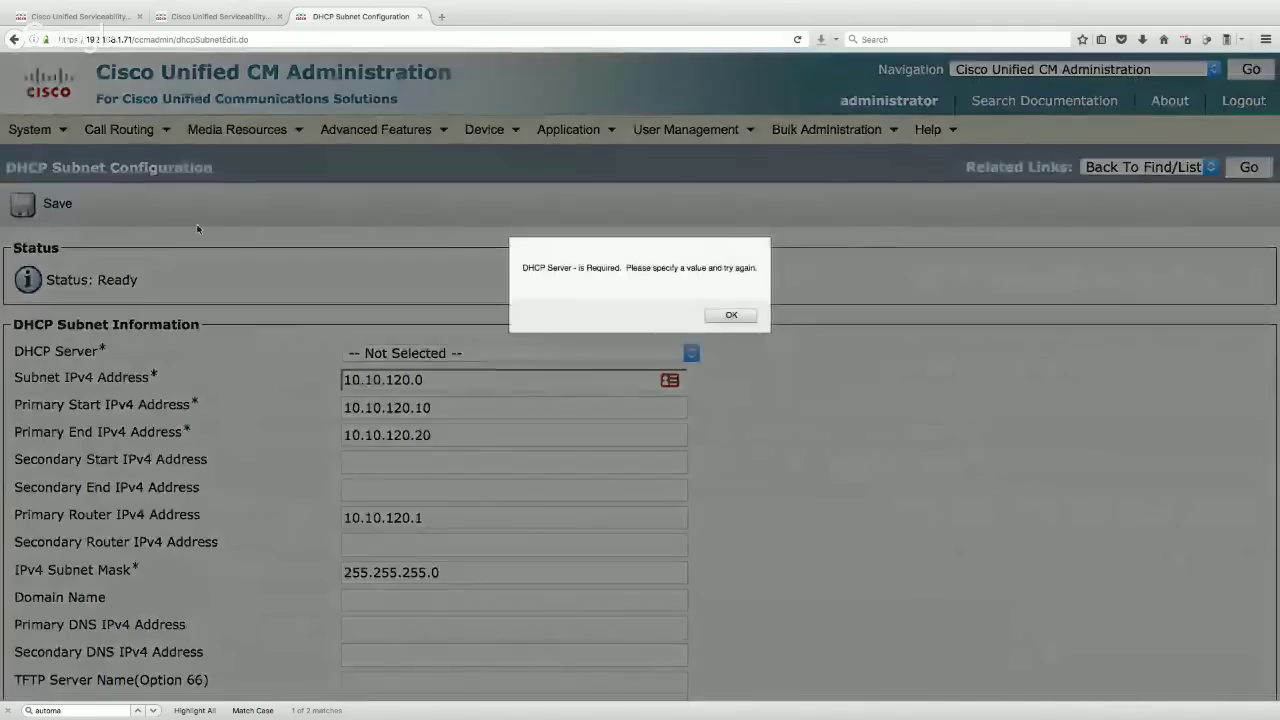
pyautogui.click(745, 316)
pyautogui.click(427, 352)
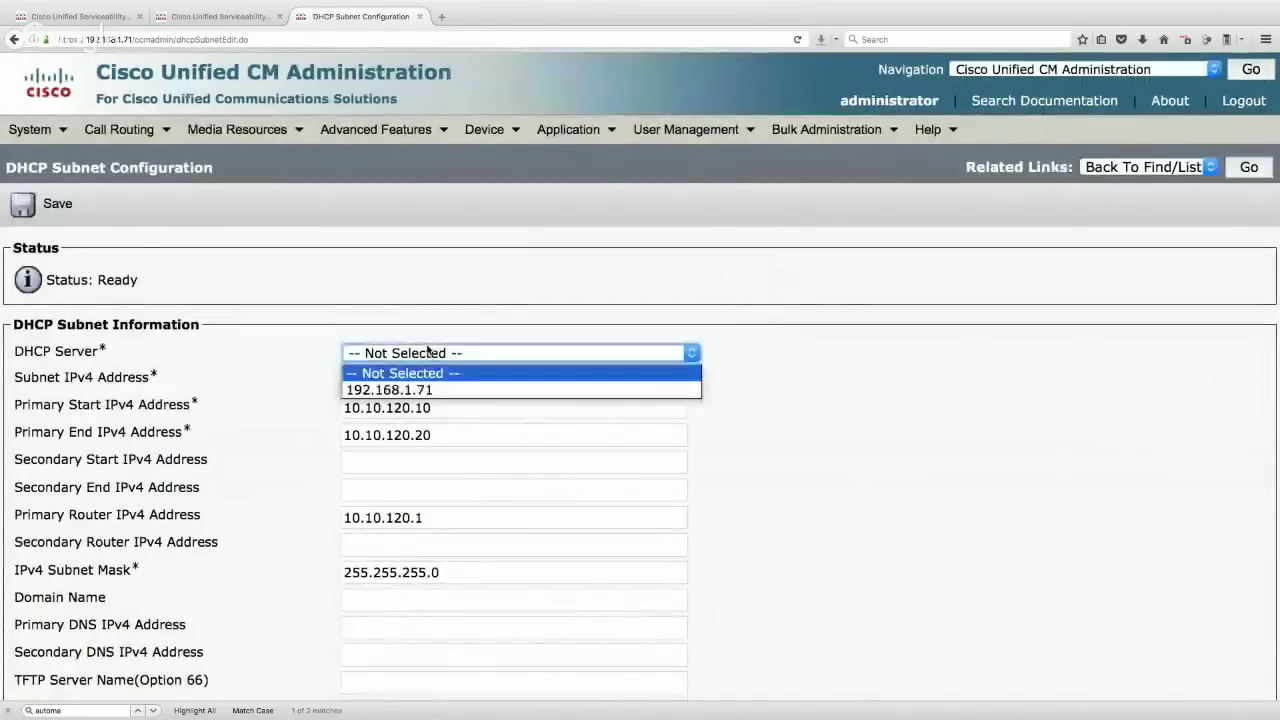
pyautogui.click(430, 392)
pyautogui.click(45, 205)
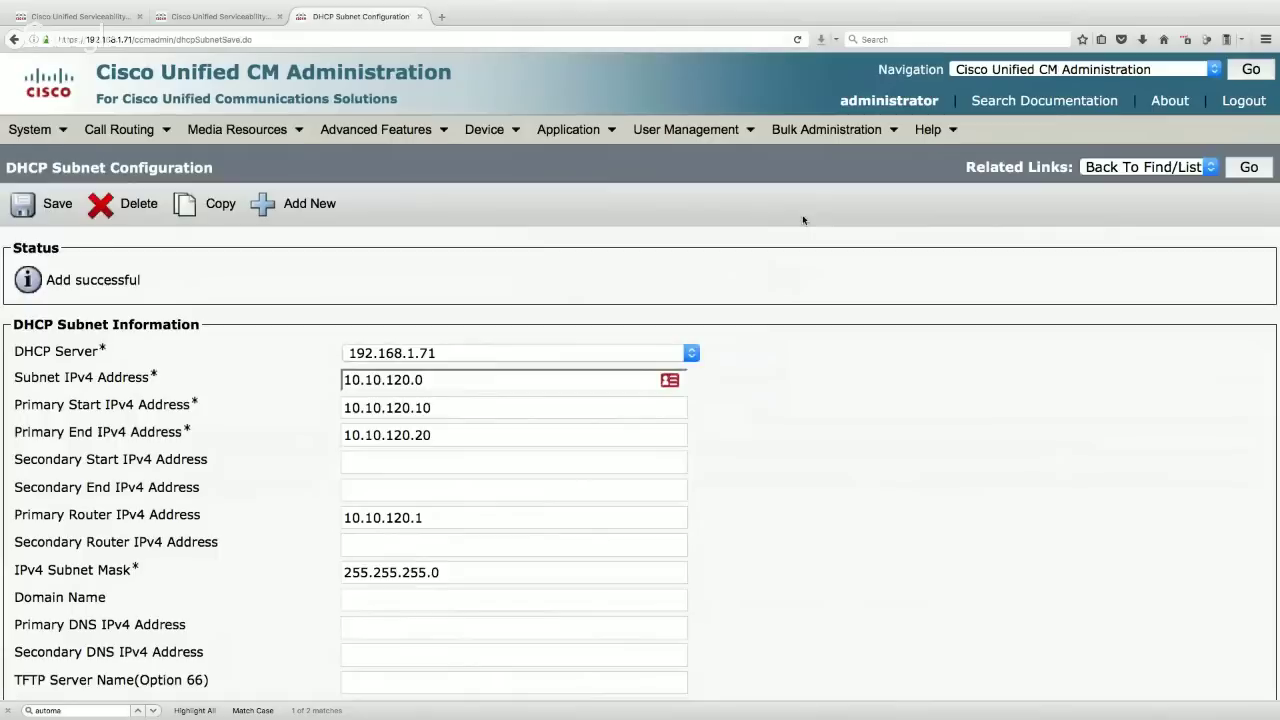
# - Navigate to Cisco Unified Serviceability
pyautogui.click(1041, 69)
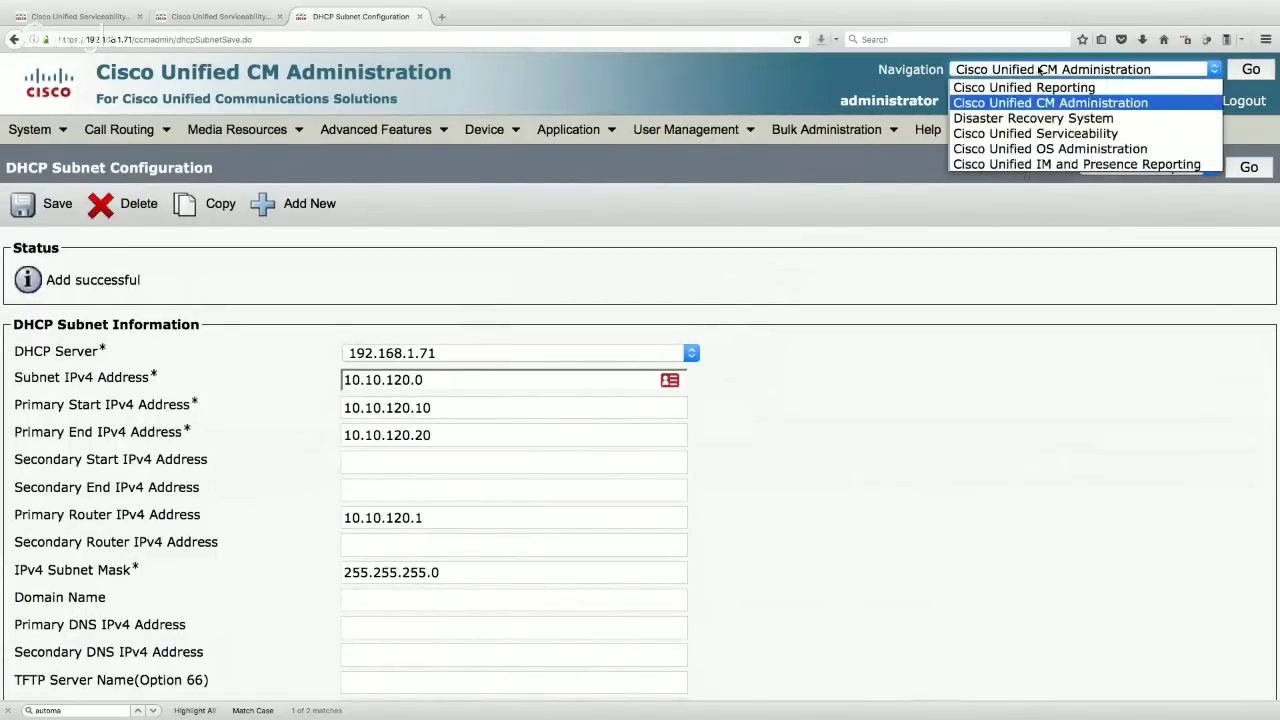
pyautogui.click(1041, 69)
pyautogui.click(1038, 76)
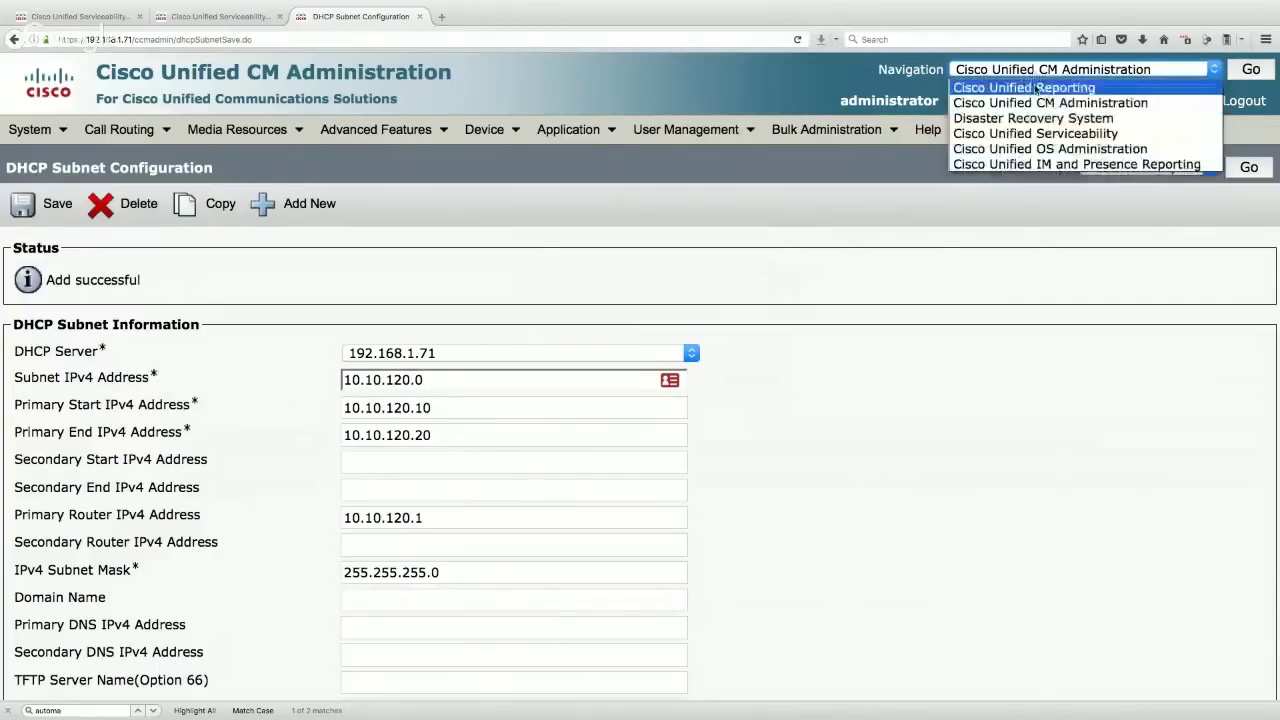
pyautogui.click(1036, 134)
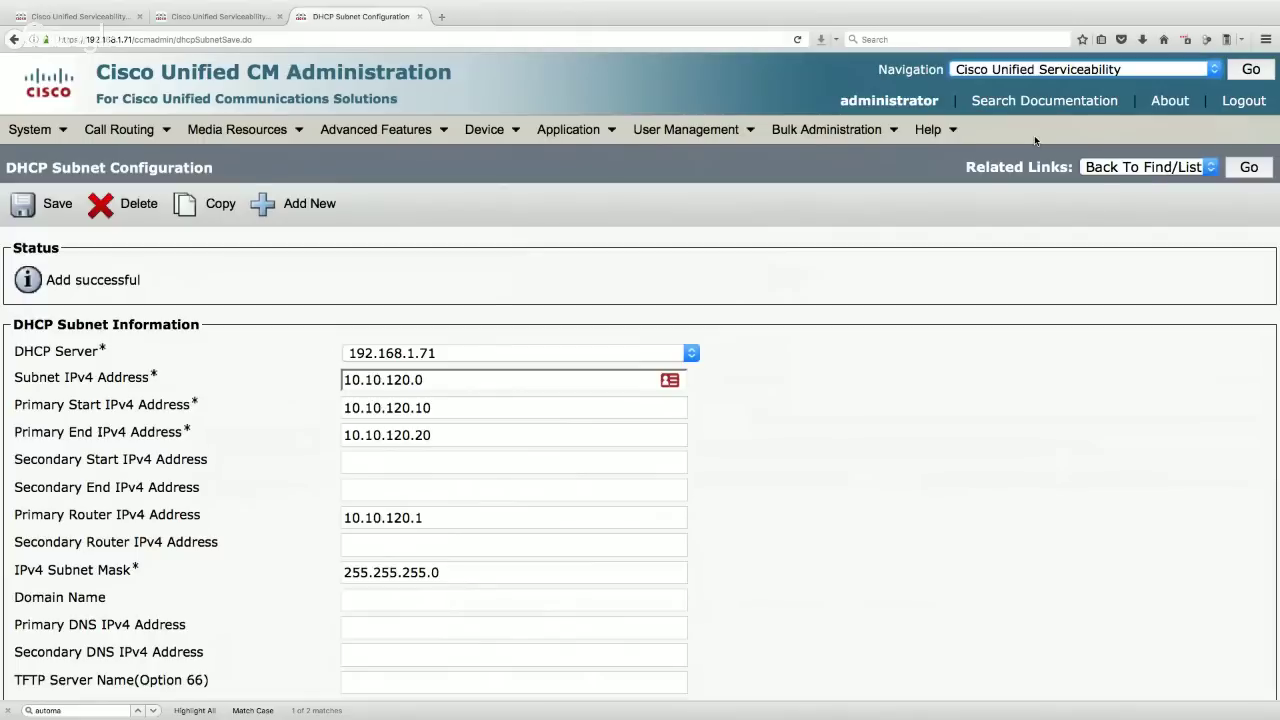
pyautogui.click(1254, 70)
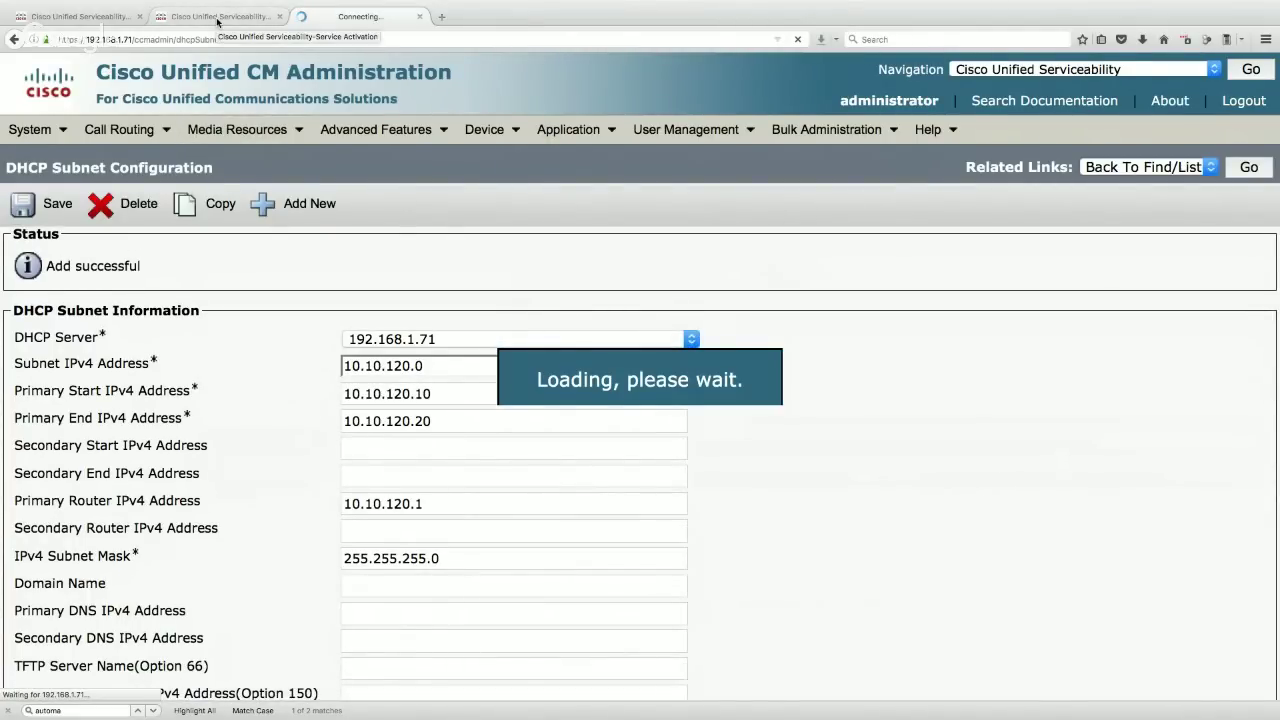
# - Open Service Activation for server 192.168.1.71 (CUCM Voice/Video)
pyautogui.click(217, 17)
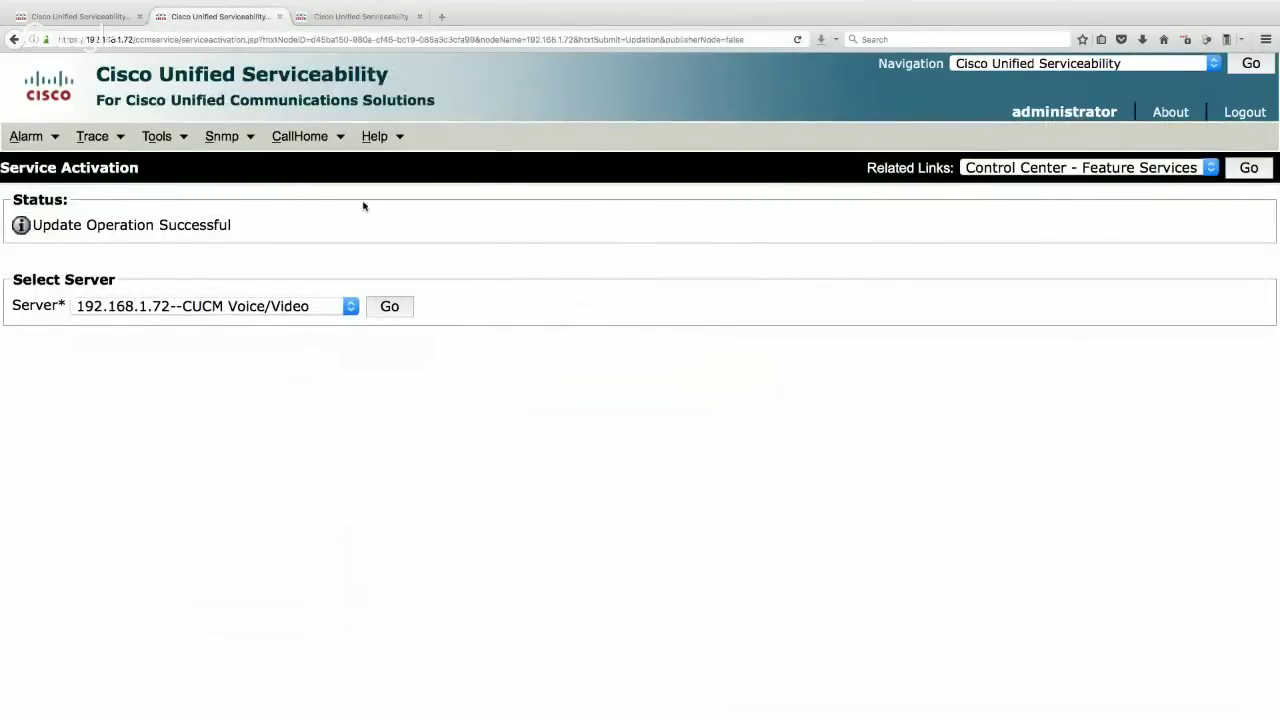
pyautogui.click(158, 137)
pyautogui.click(180, 172)
pyautogui.click(204, 236)
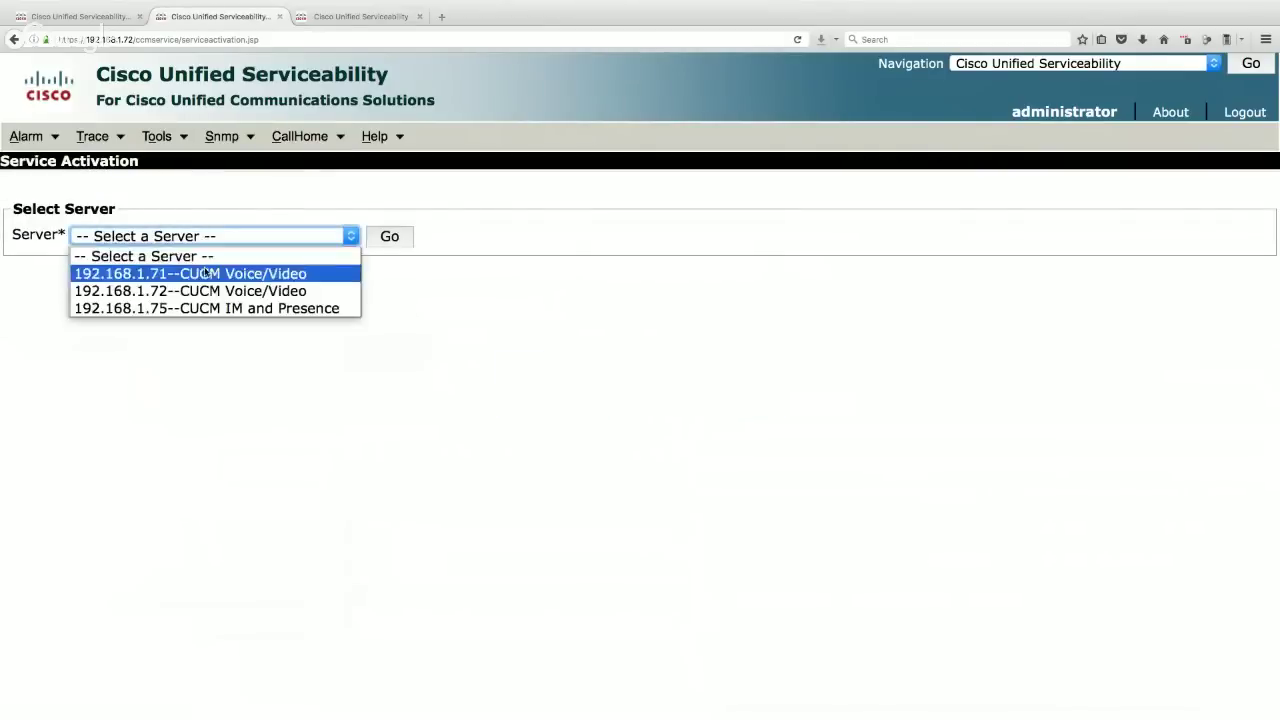
pyautogui.click(226, 273)
pyautogui.click(392, 236)
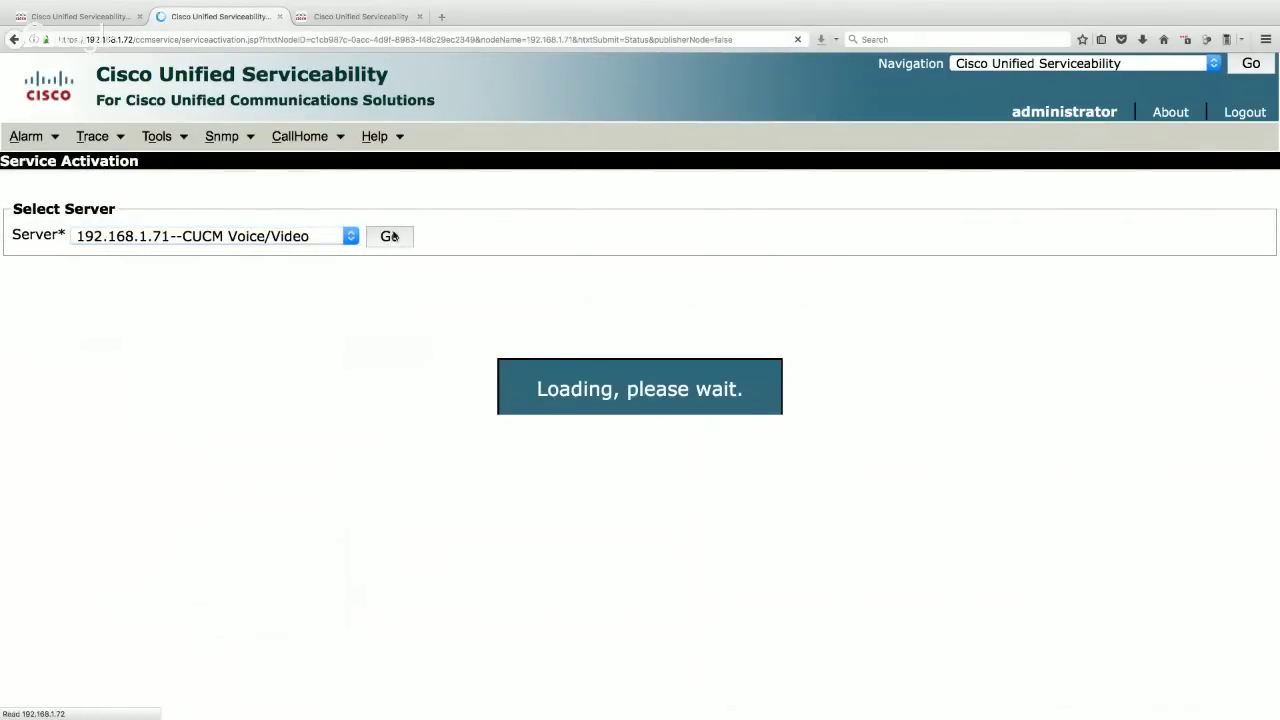
# - Check Cisco DHCP Monitor Service, save and confirm the activation
pyautogui.scroll(-2, 397, 446)
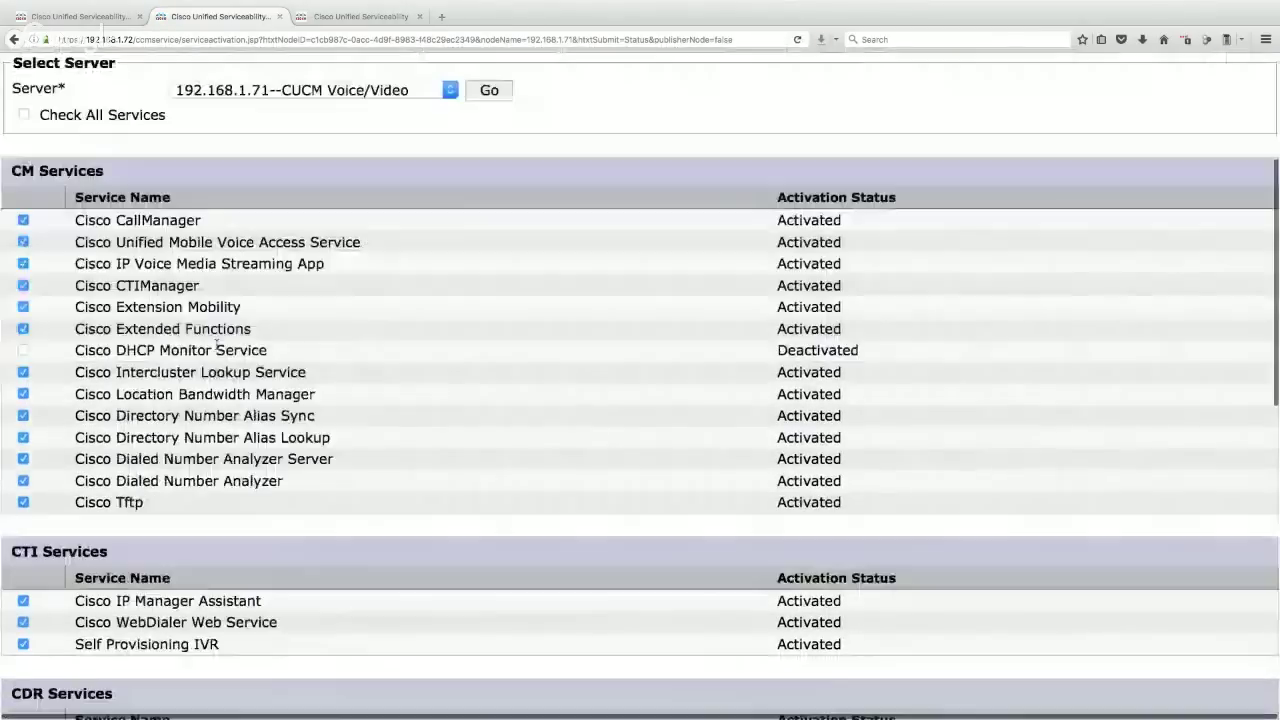
pyautogui.scroll(-3, 300, 380)
pyautogui.moveTo(270, 349); pyautogui.dragTo(80, 352)
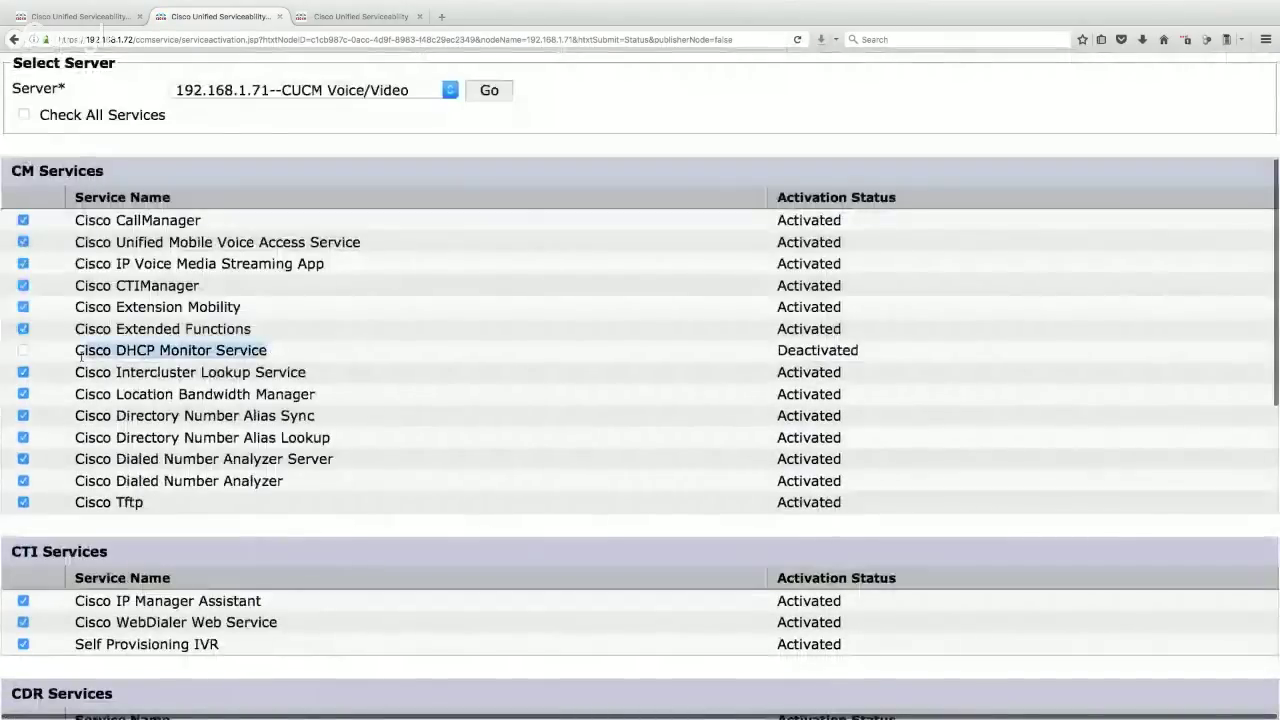
pyautogui.click(23, 350)
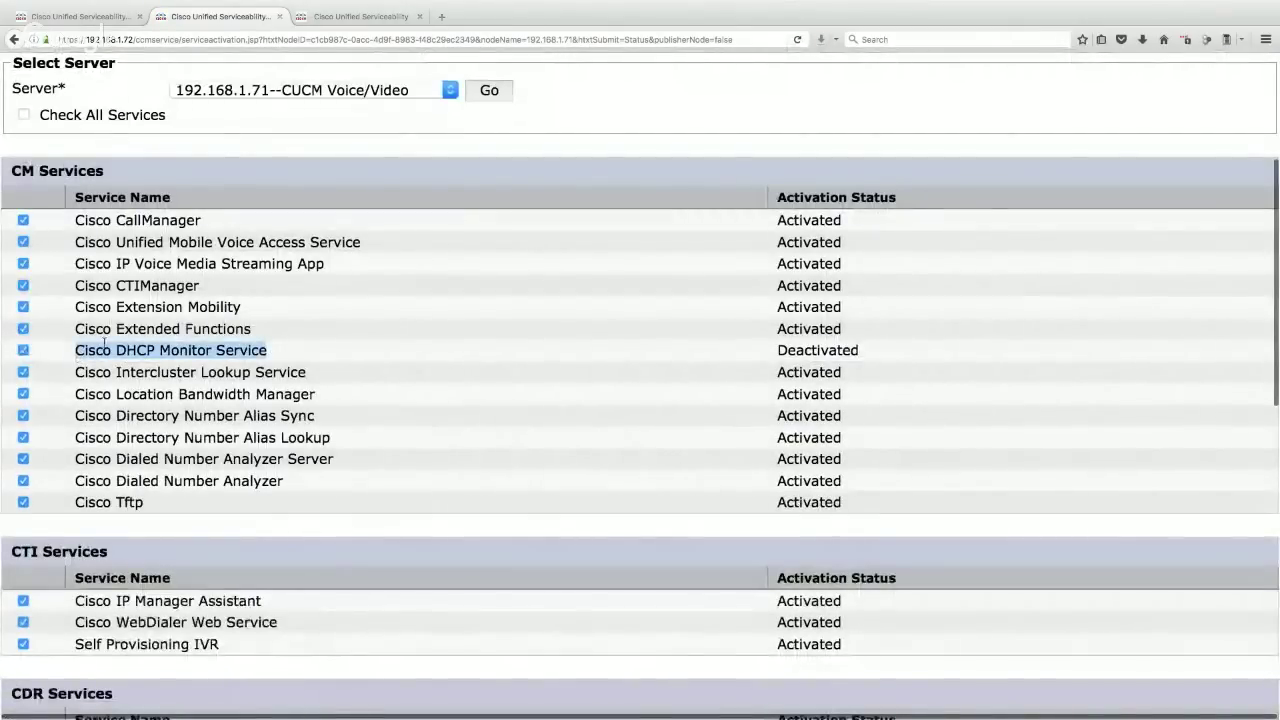
pyautogui.scroll(5, 40, 300)
pyautogui.click(48, 212)
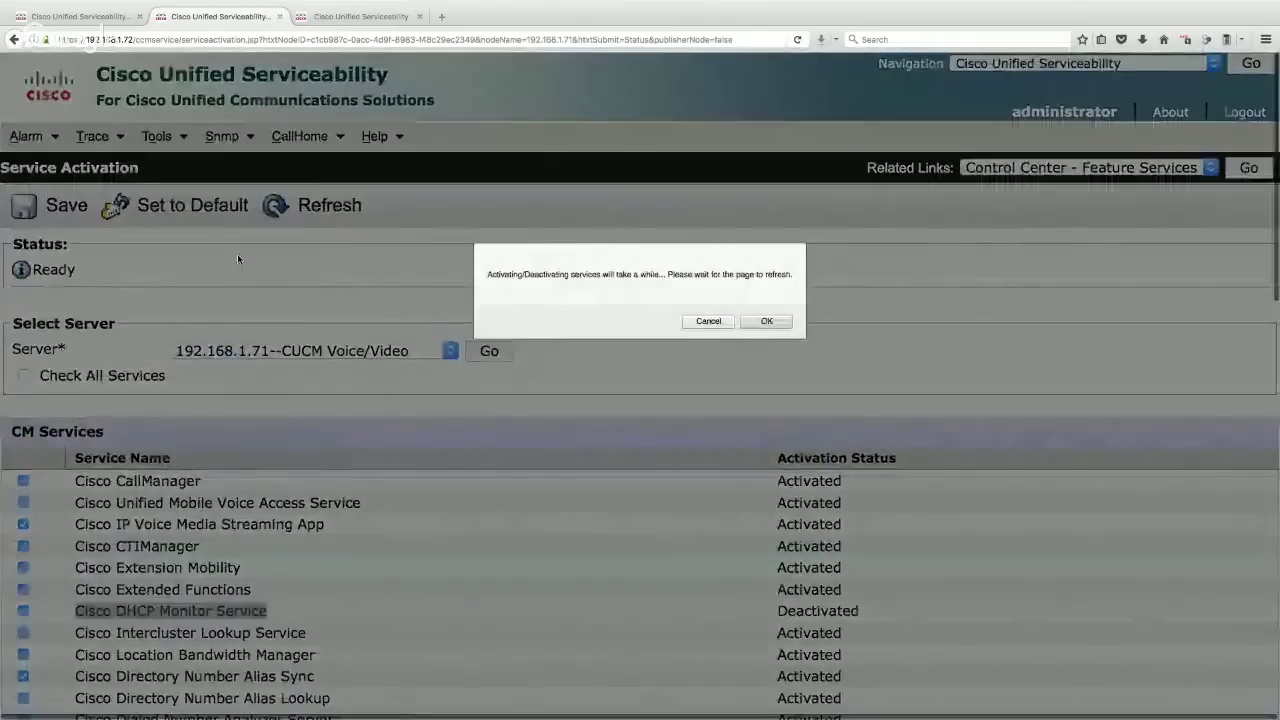
pyautogui.click(766, 321)
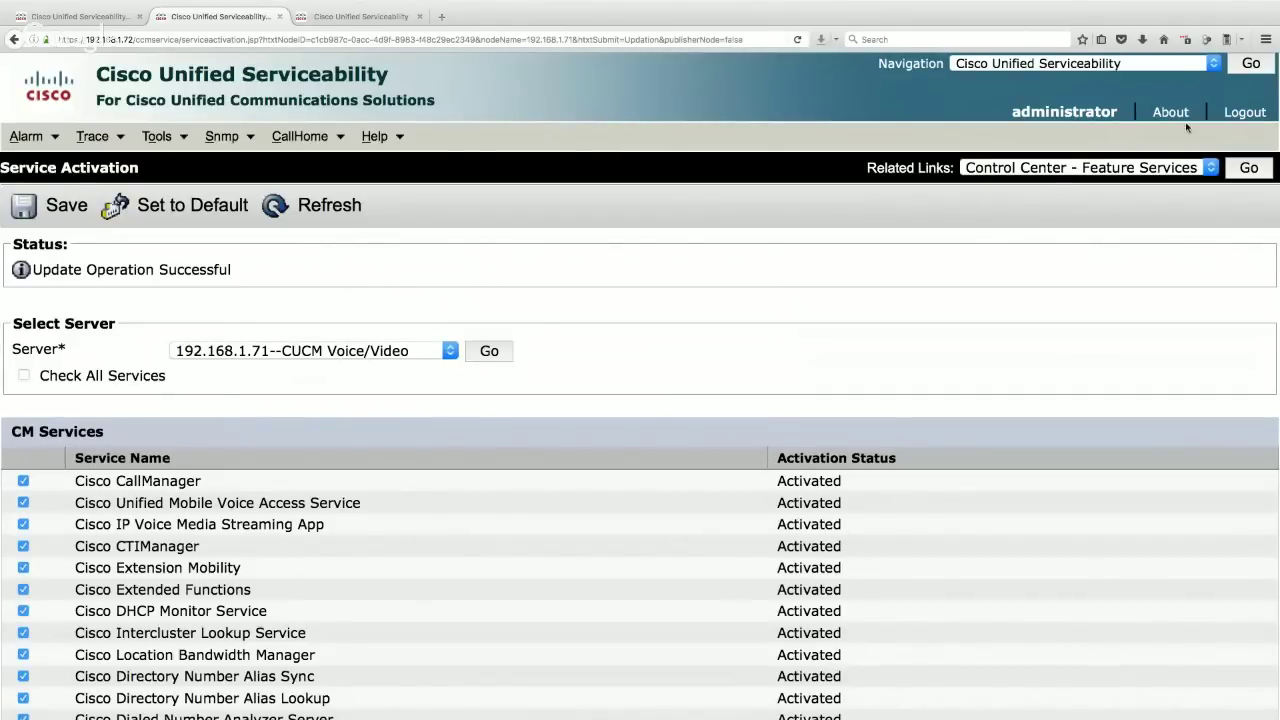
pyautogui.click(1108, 64)
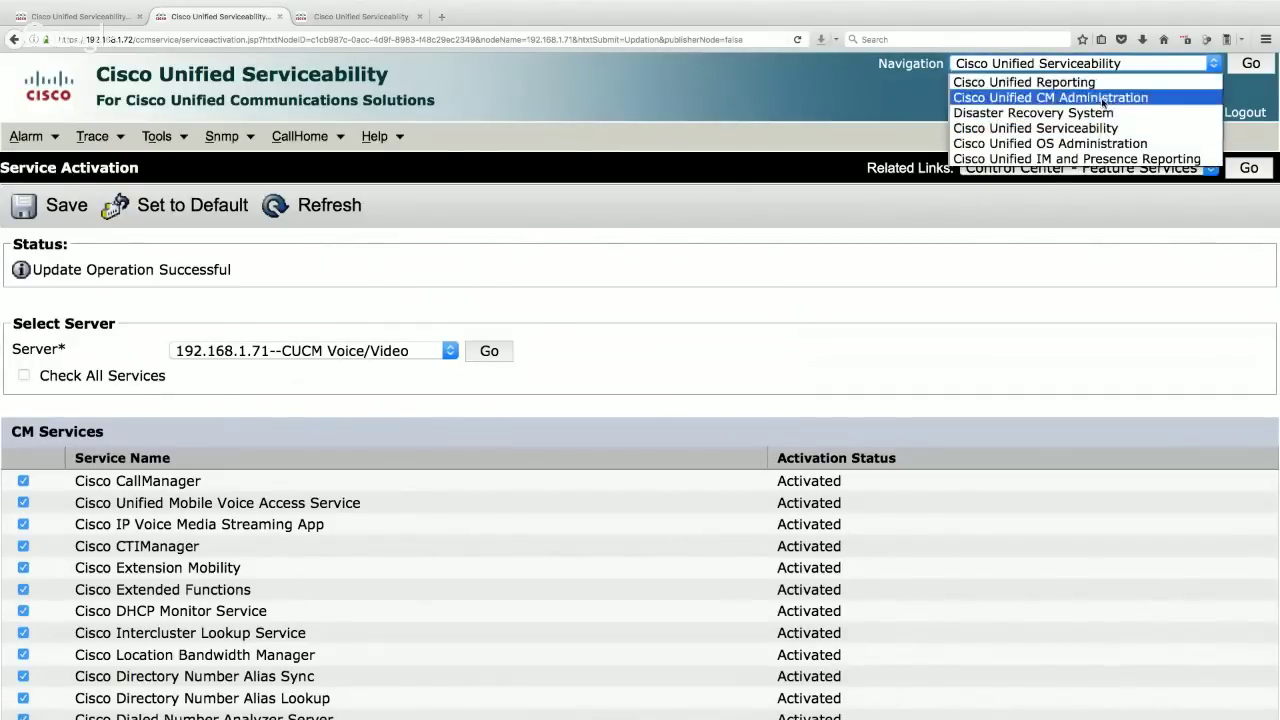
# - Return to CM Administration and list phones, confirming both HQ phones registered at 10.10.120.10 and 10.10.120.12
pyautogui.click(1108, 99)
pyautogui.click(1250, 63)
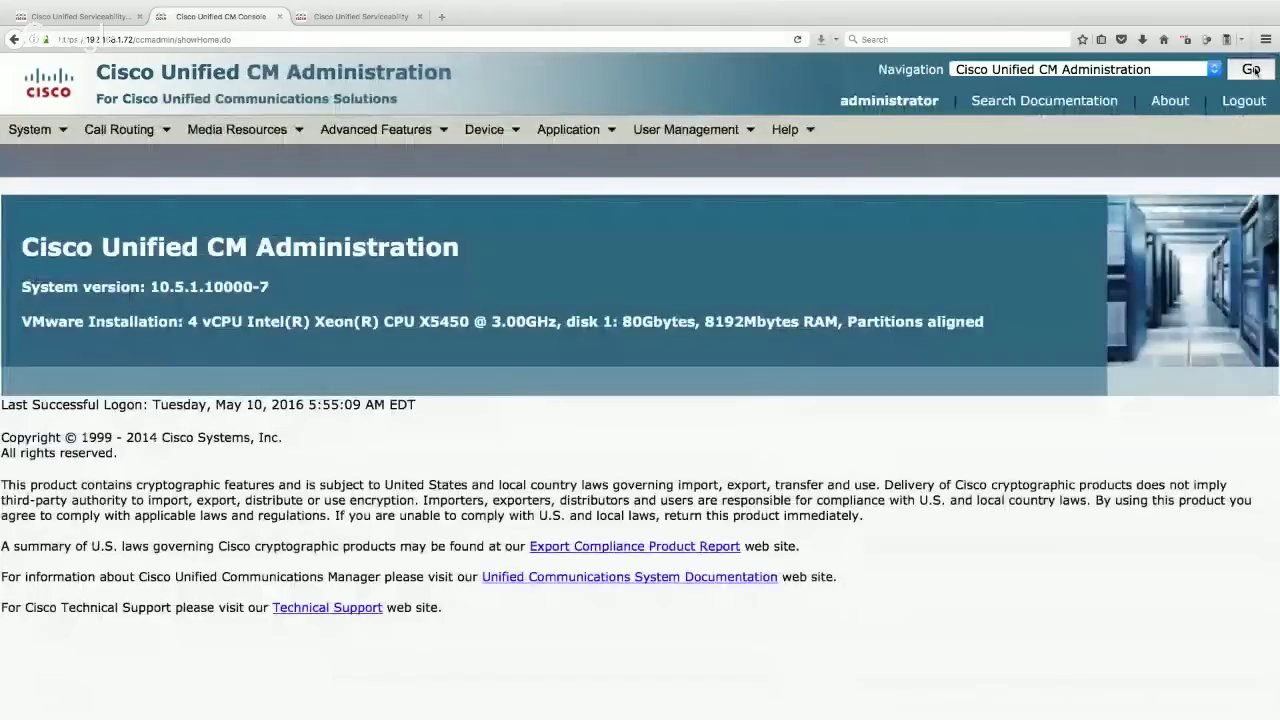
pyautogui.click(484, 129)
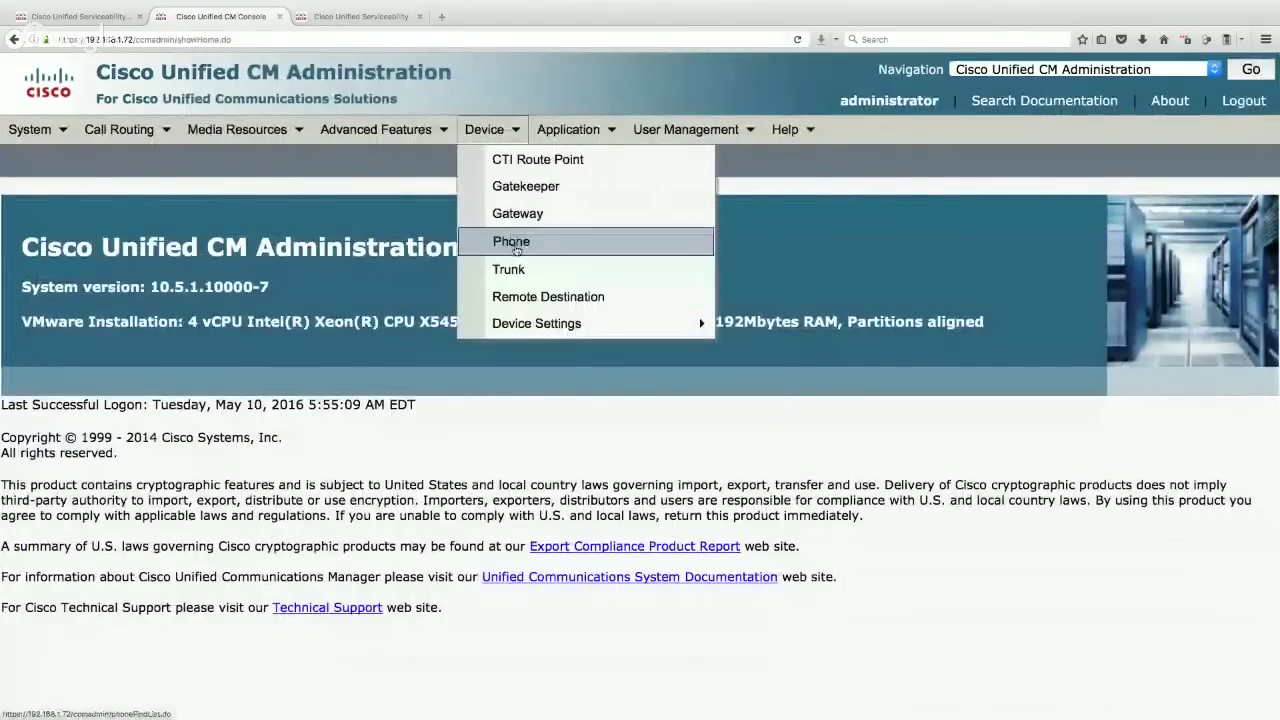
pyautogui.click(515, 241)
pyautogui.click(645, 283)
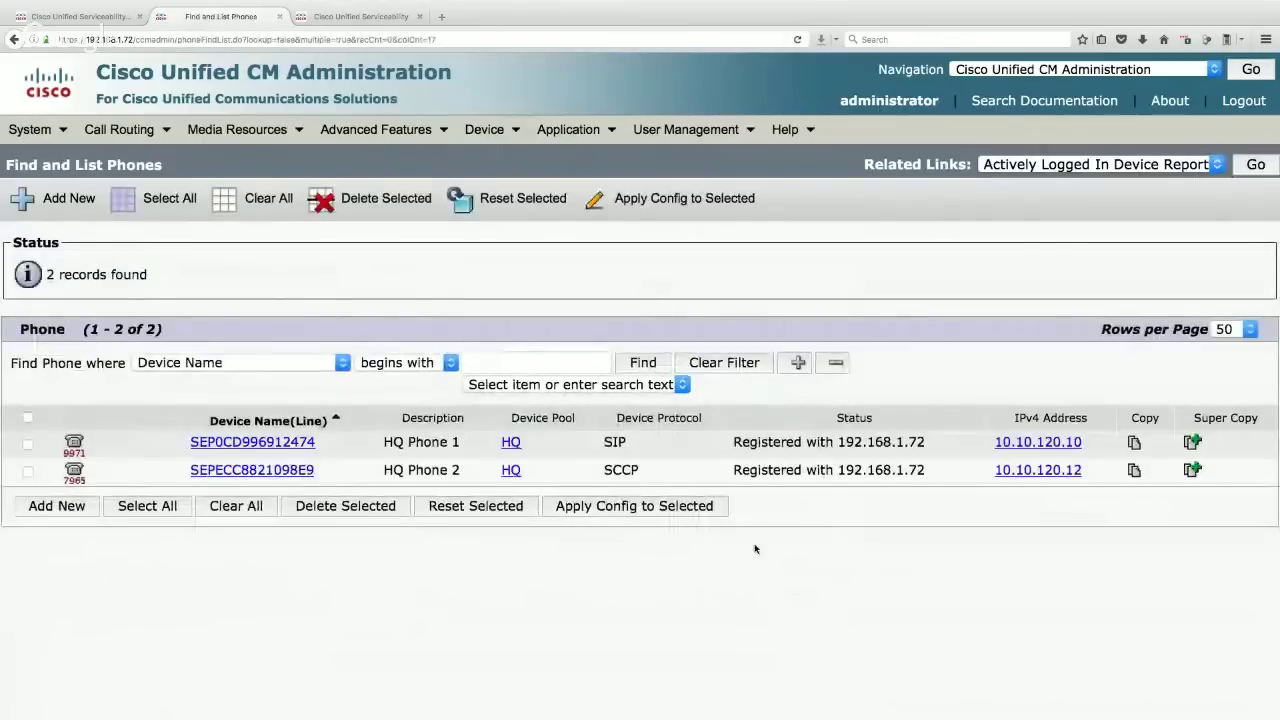
pyautogui.moveTo(733, 442); pyautogui.dragTo(930, 450)
pyautogui.moveTo(733, 474); pyautogui.dragTo(930, 476)
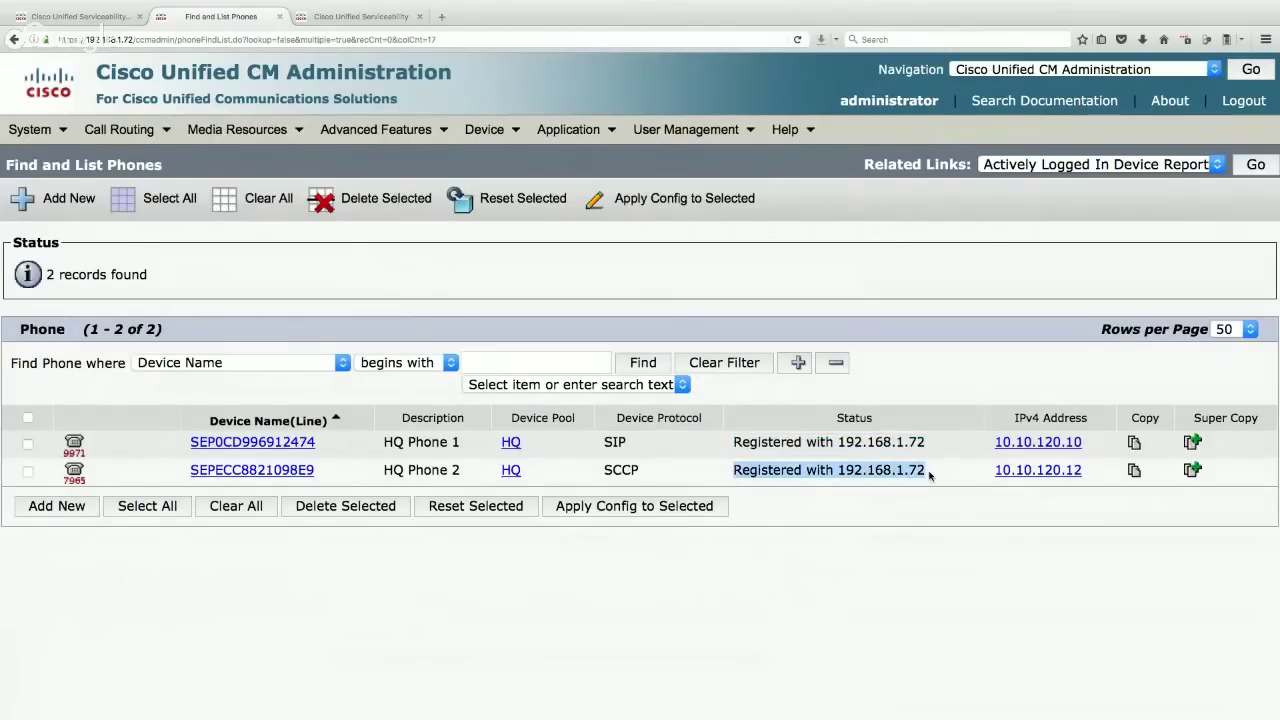